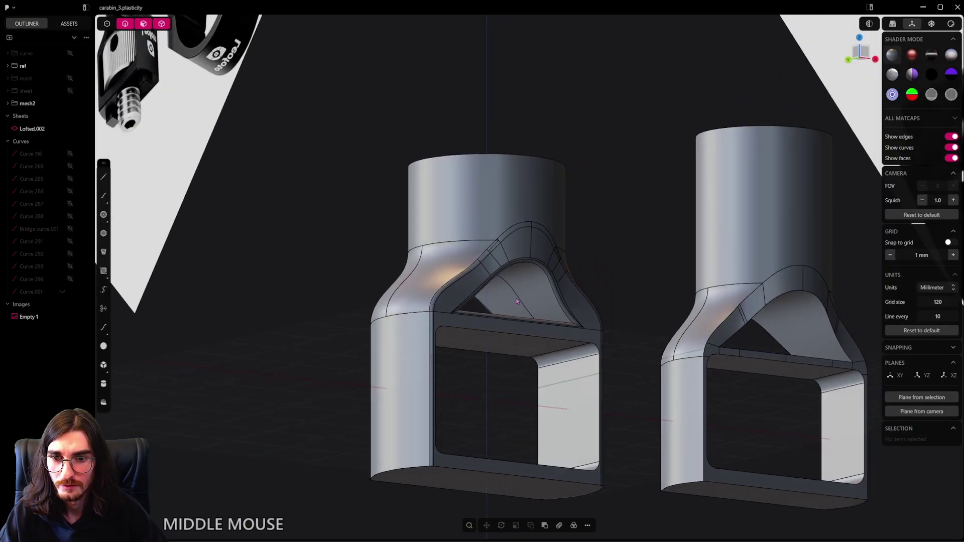
Step: Move the lofted sheet body 49.27 mm along X and 54.65 mm along Z, above the other strap connector
scroll(578, 316, "up", 3)
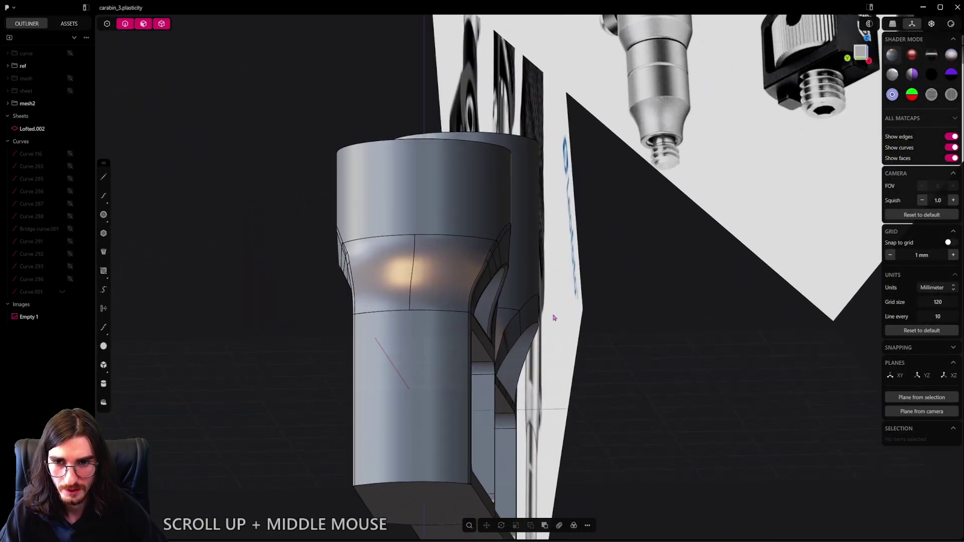
scroll(590, 352, "down", 4)
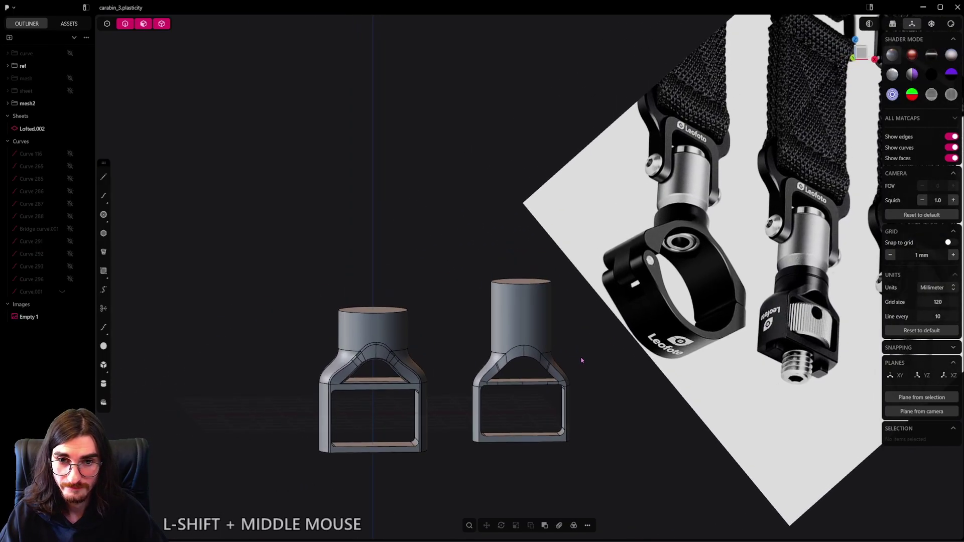
middle_click_drag(401, 341, 492, 368)
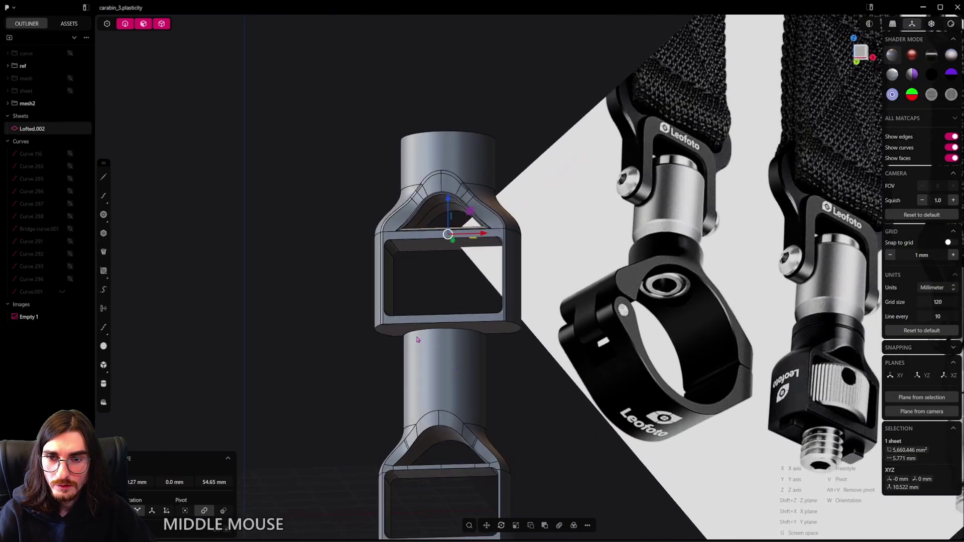
scroll(456, 355, "down", 2)
left_click(497, 391)
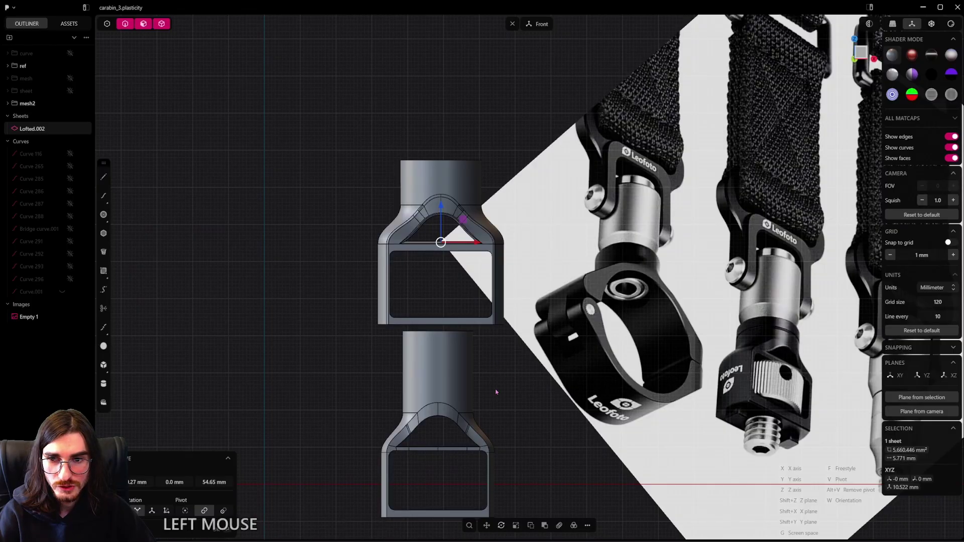
Step: Examine the two stacked connector bodies from the front and at an angle against the strap reference photo
middle_click_drag(468, 235, 447, 204, "shift")
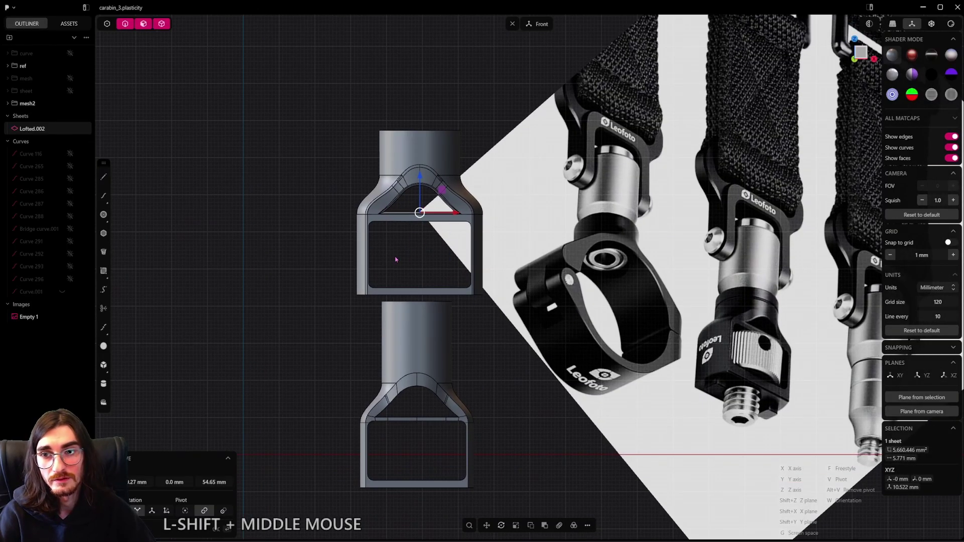
middle_click_drag(444, 184, 413, 200)
scroll(747, 278, "up", 2)
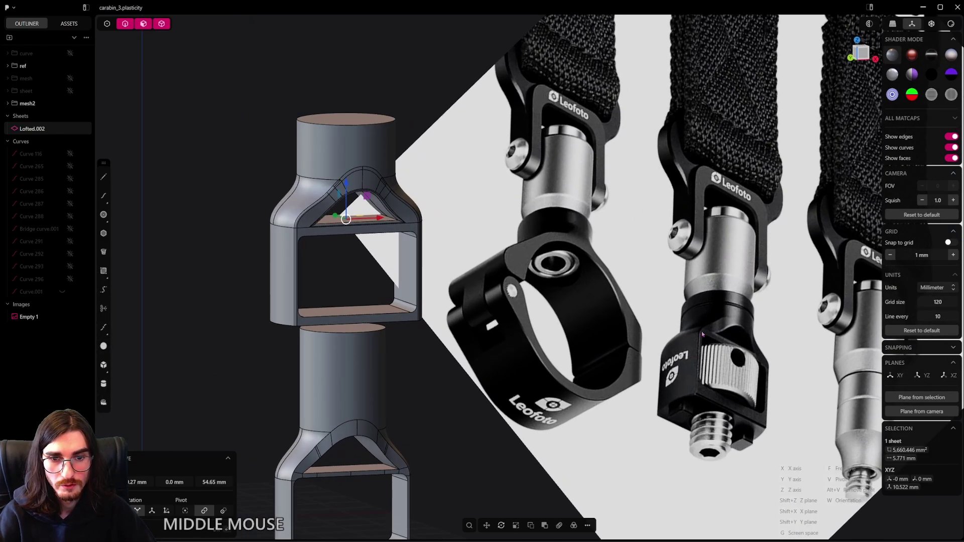
scroll(444, 297, "down", 2)
middle_click_drag(363, 344, 642, 328, "shift")
scroll(430, 386, "down", 1)
middle_click_drag(510, 369, 415, 401, "shift")
scroll(416, 402, "down", 1)
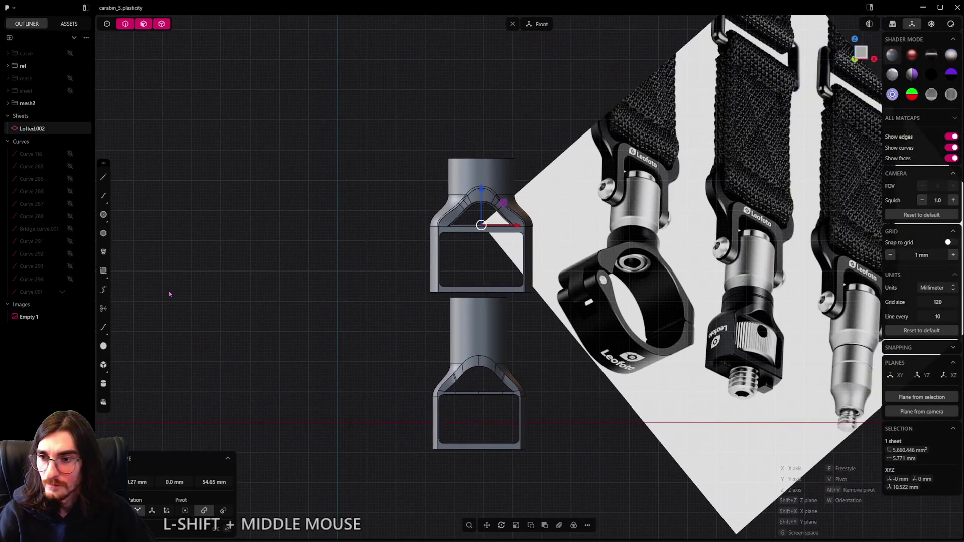
Step: Draw a centre circle at the origin on the ground plane with a radius of about 9.8 mm
left_click(103, 214)
middle_click_drag(359, 395, 408, 318, "shift")
middle_click_drag(407, 318, 384, 340)
scroll(381, 336, "up", 2)
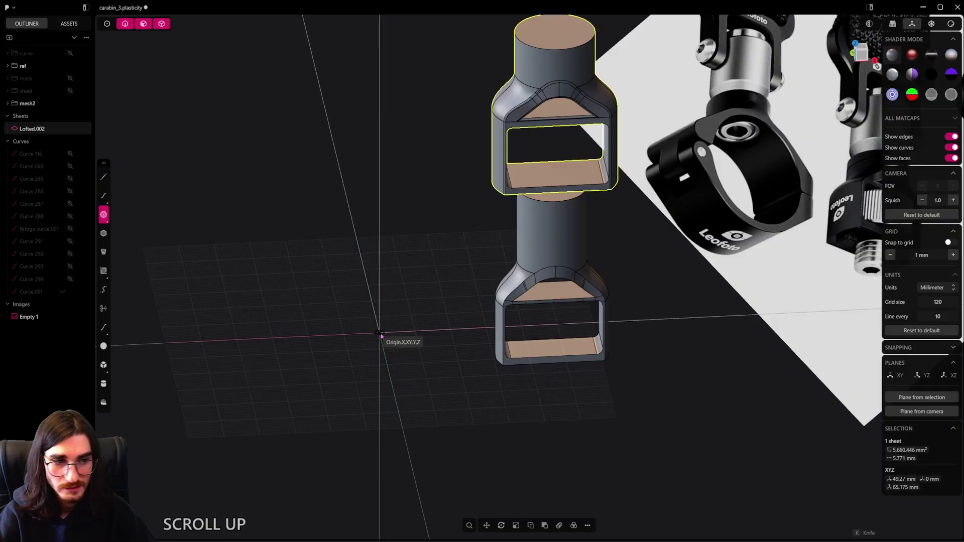
middle_click_drag(380, 336, 388, 336)
left_click(384, 331)
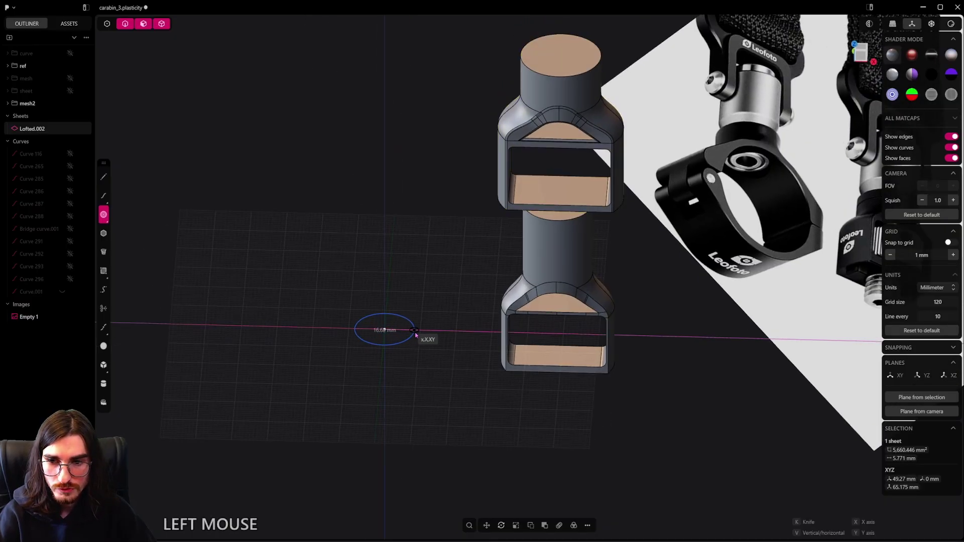
left_click(420, 332)
scroll(421, 347, "down", 3)
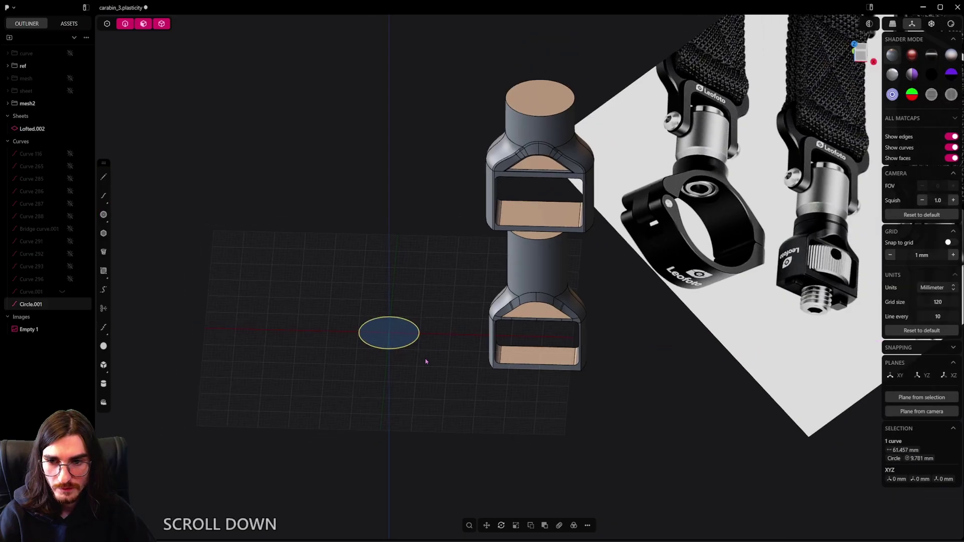
Step: Extrude the circle's region upward 17.8 mm into a solid cylinder and delete the source circle
middle_click_drag(422, 347, 493, 342, "alt")
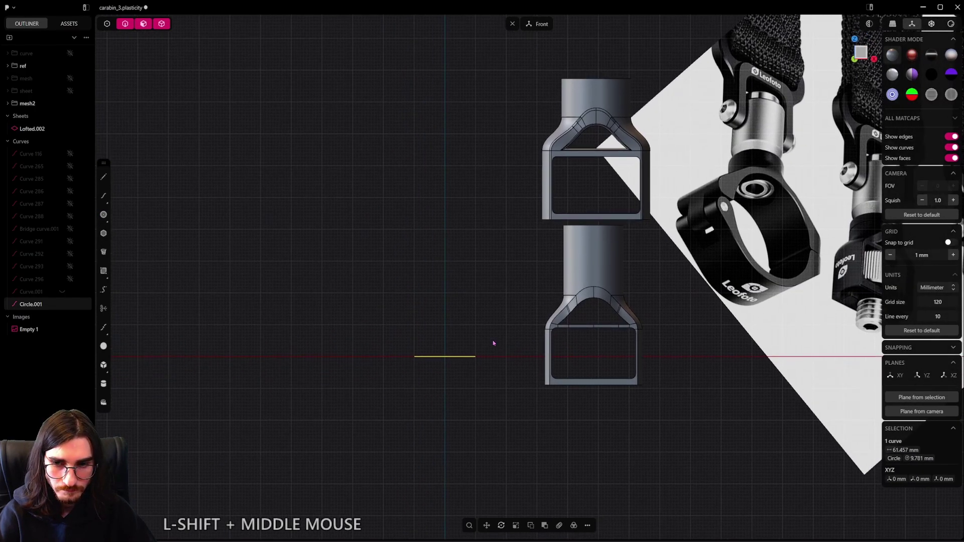
middle_click_drag(506, 300, 495, 321, "shift")
scroll(451, 361, "up", 3)
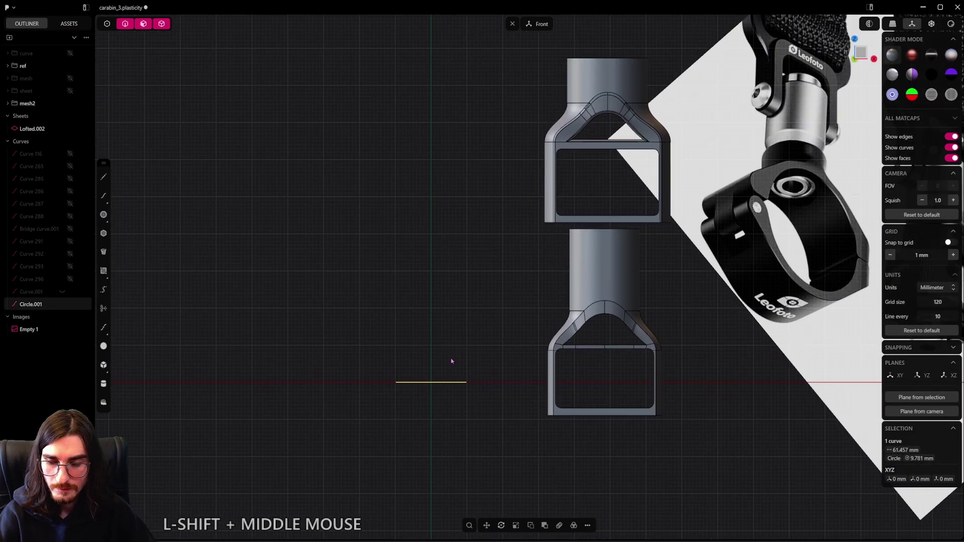
middle_click_drag(452, 361, 449, 382)
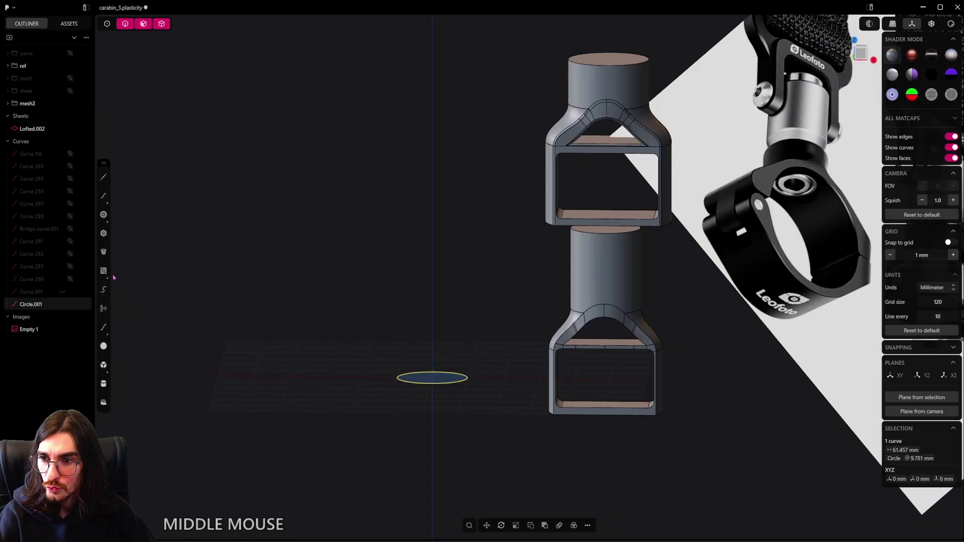
left_click(434, 377)
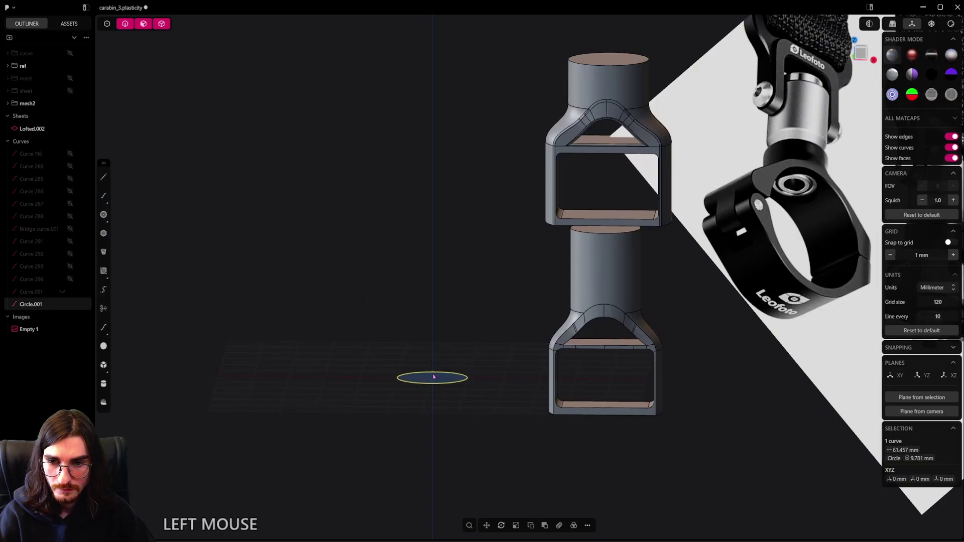
key("e")
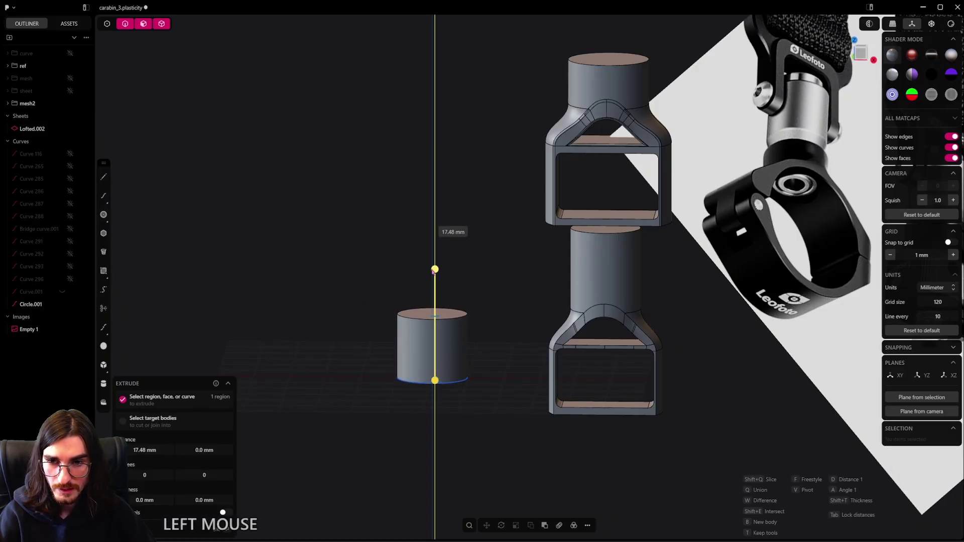
right_click(466, 342)
middle_click_drag(466, 342, 451, 349)
left_click(125, 23)
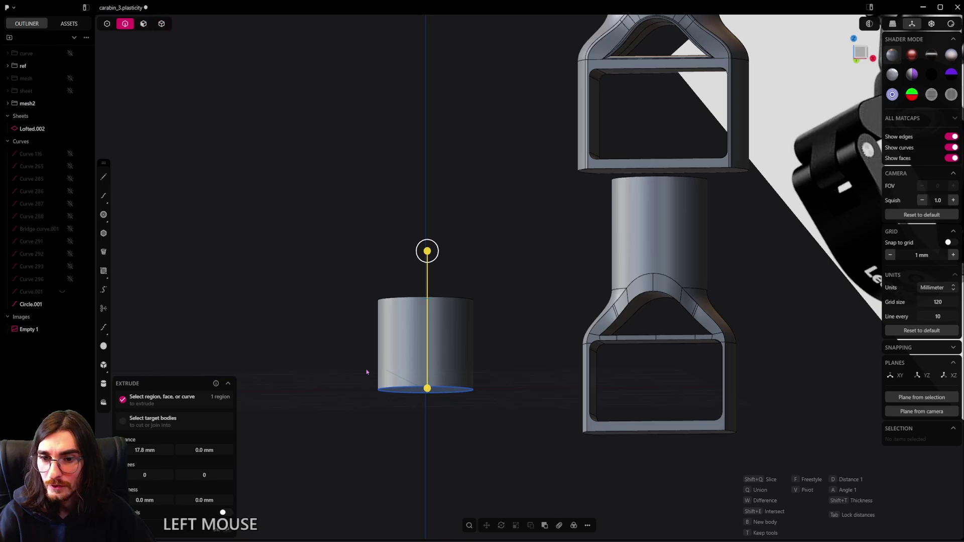
right_click(511, 394)
left_click(453, 397)
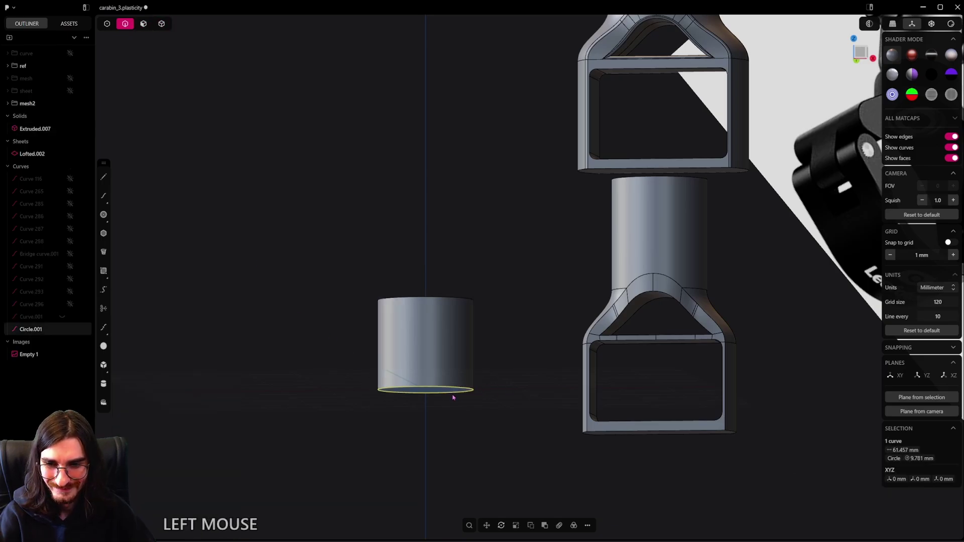
key("x")
Step: Move the cylinder up along Z by 11.64 mm and by a further 4.08 mm
mouse_move(472, 391)
middle_mouse_down("alt")
mouse_move(525, 420)
mouse_move(544, 410)
mouse_move(483, 387)
middle_mouse_up("alt")
scroll(512, 398, "up", 1)
left_click(164, 25)
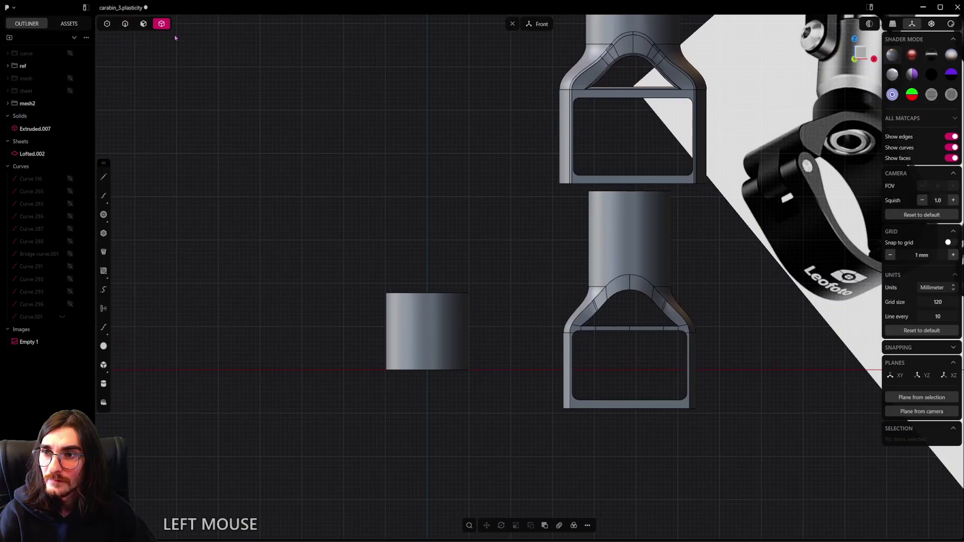
left_click(454, 350)
key("g")
key("z")
left_click(431, 357)
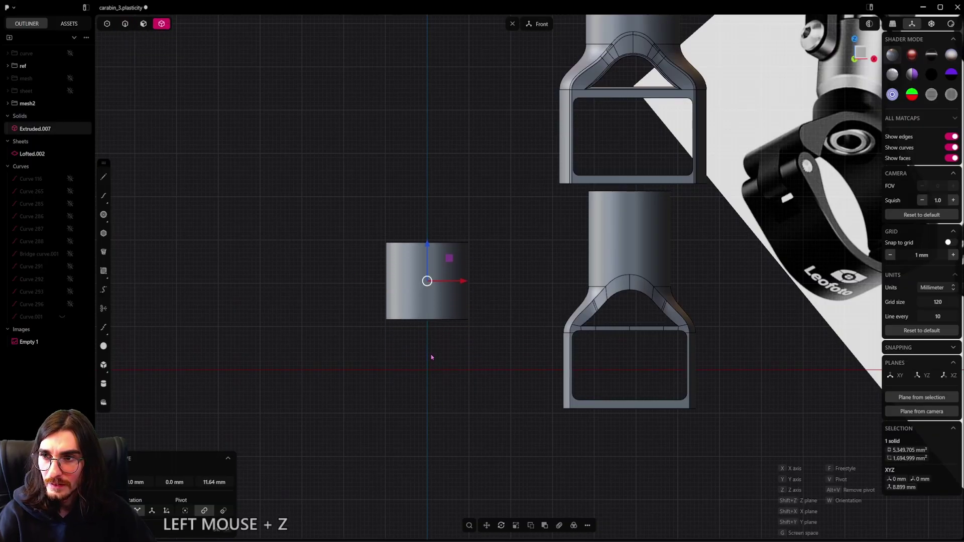
right_click(469, 378)
scroll(462, 364, "down", 2)
key("g")
key("z")
left_click(456, 323)
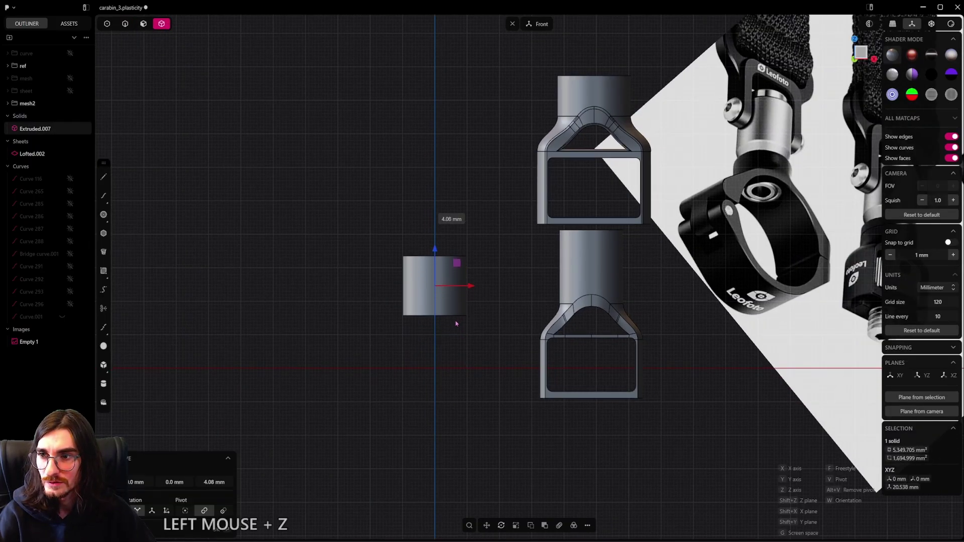
Step: Expand the mesh2 group and put the new extruded cylinder into it
left_click(7, 104)
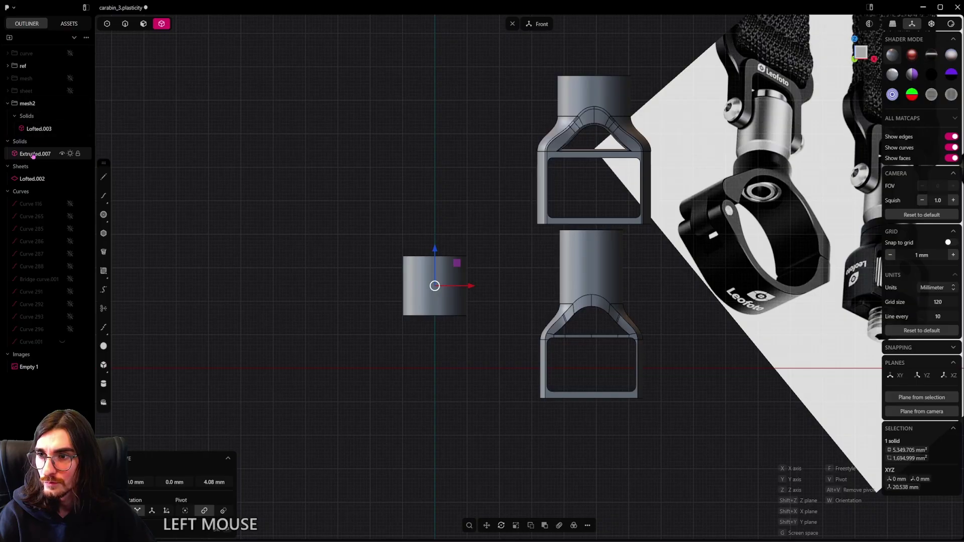
left_click_drag(33, 155, 26, 106)
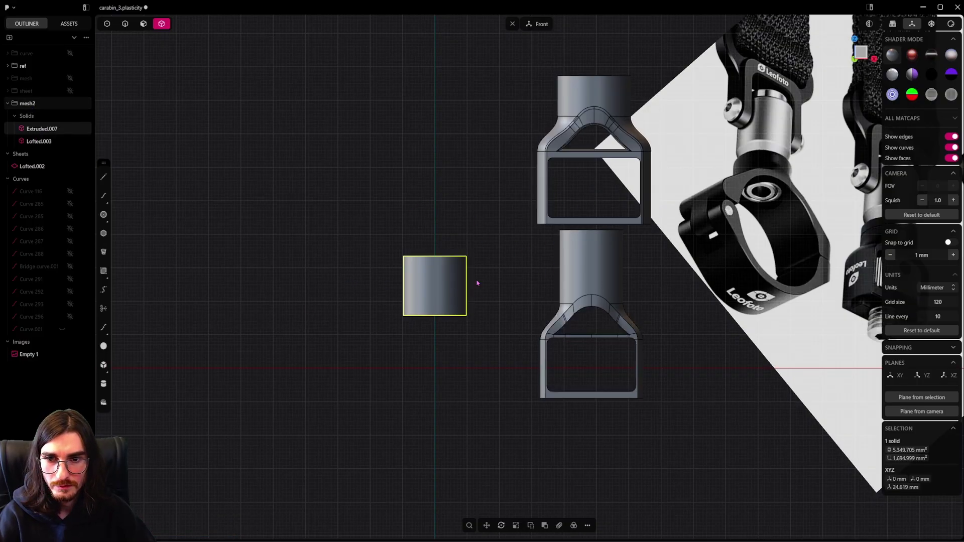
Step: Lock both lofted connector bodies, Lofted.002 and Lofted.003, against selection
left_click(545, 165)
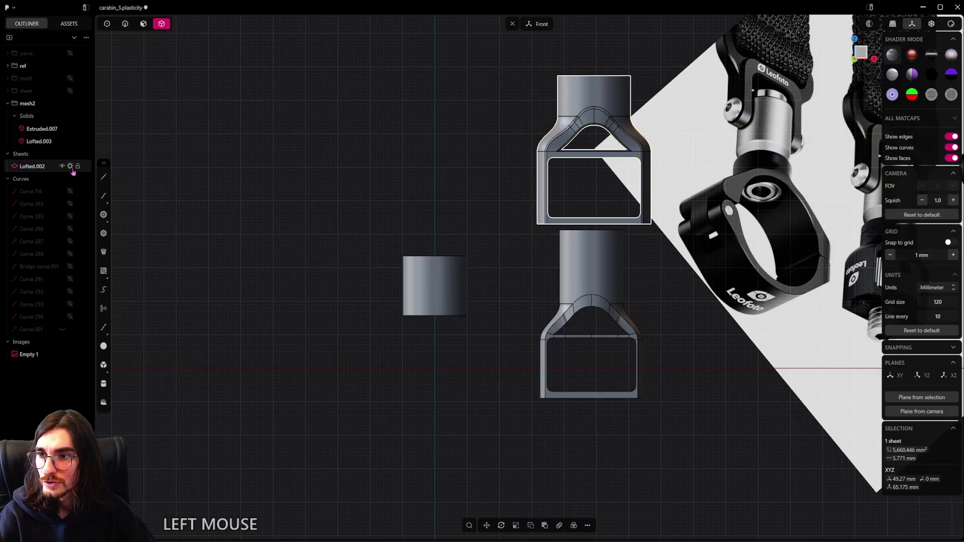
left_click(78, 166)
left_click(574, 284)
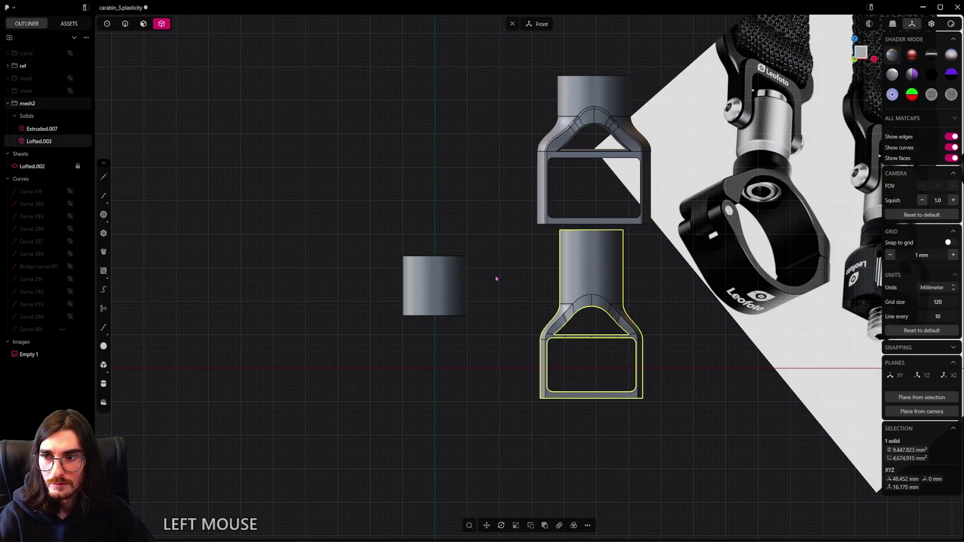
left_click(77, 141)
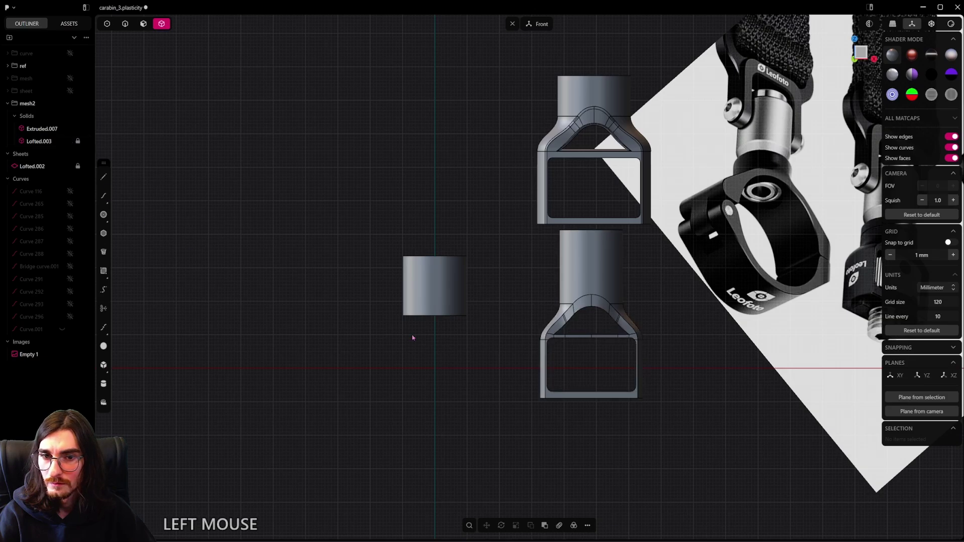
middle_click_drag(496, 276, 451, 292, "shift")
left_click(514, 279)
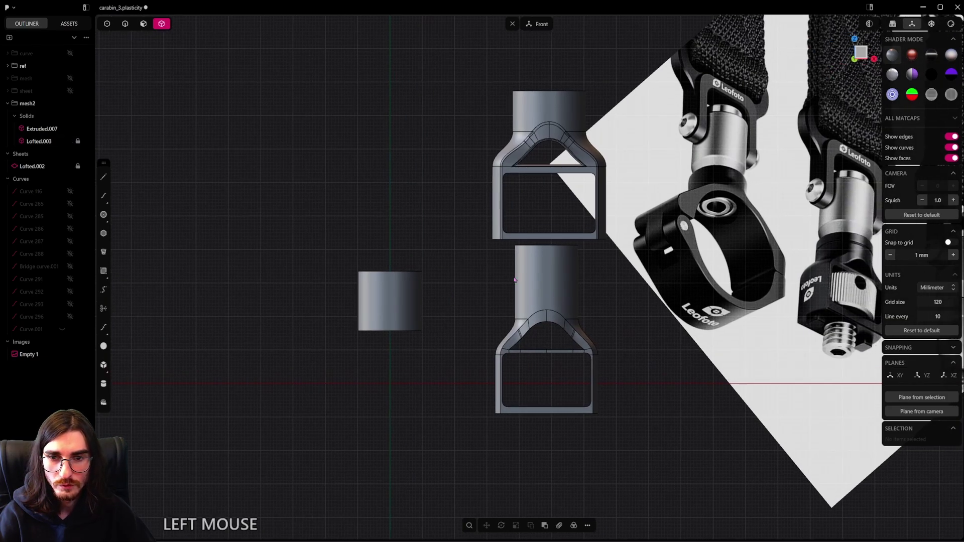
Step: Draw a centre rectangle about 29 by 20 mm around the origin on the XZ plane, below the cylinder
left_click(400, 321)
middle_click_drag(400, 321, 381, 371, "shift")
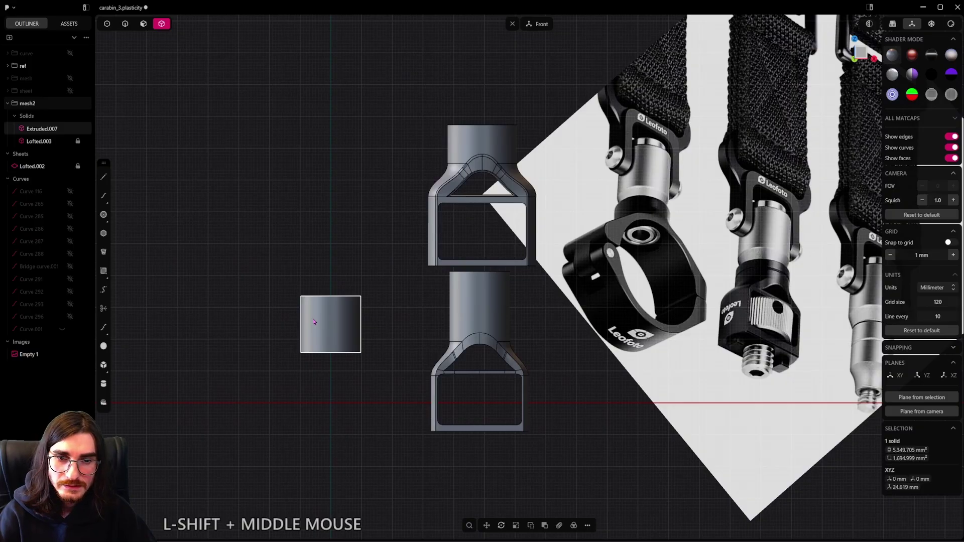
middle_click_drag(333, 329, 396, 296, "shift")
scroll(447, 302, "up", 4)
middle_click_drag(523, 342, 531, 322, "shift")
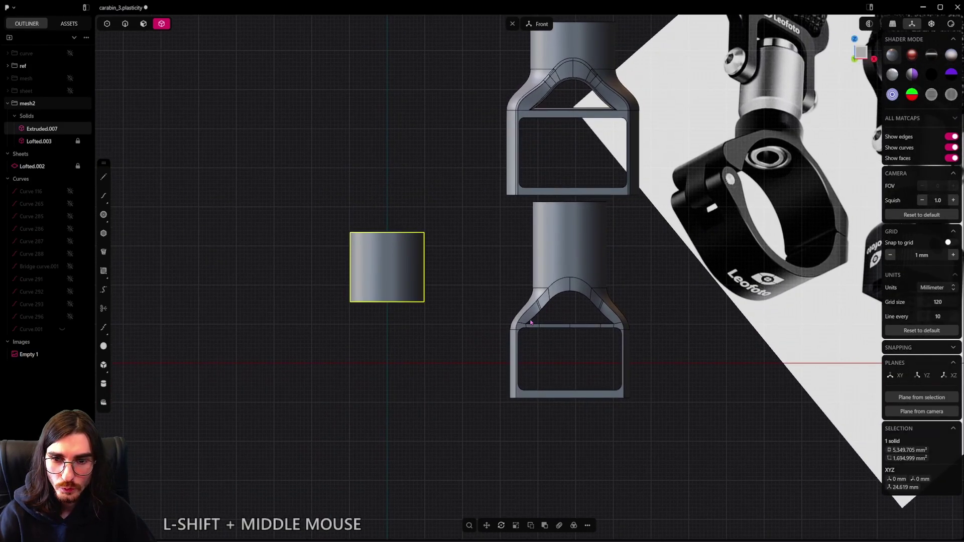
scroll(522, 330, "up", 3)
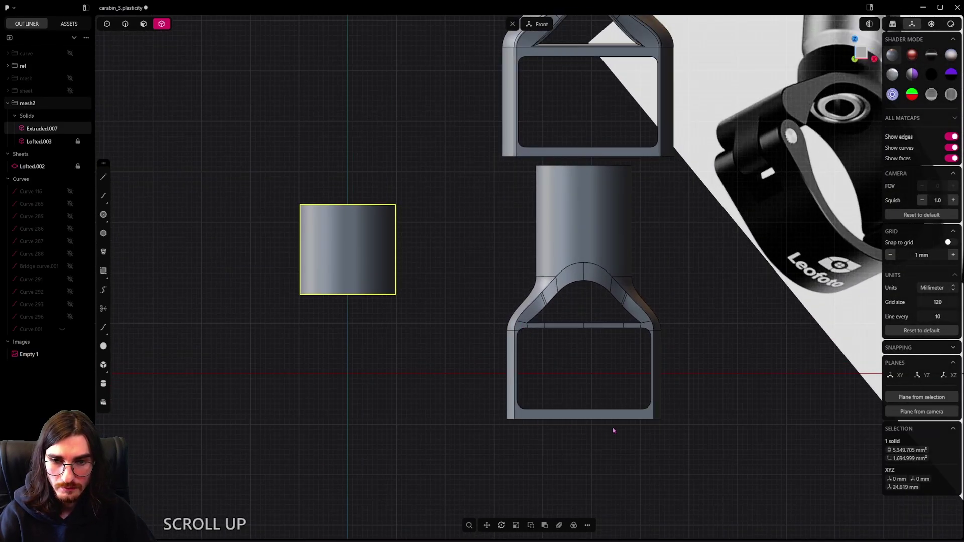
middle_click_drag(584, 337, 580, 308, "shift")
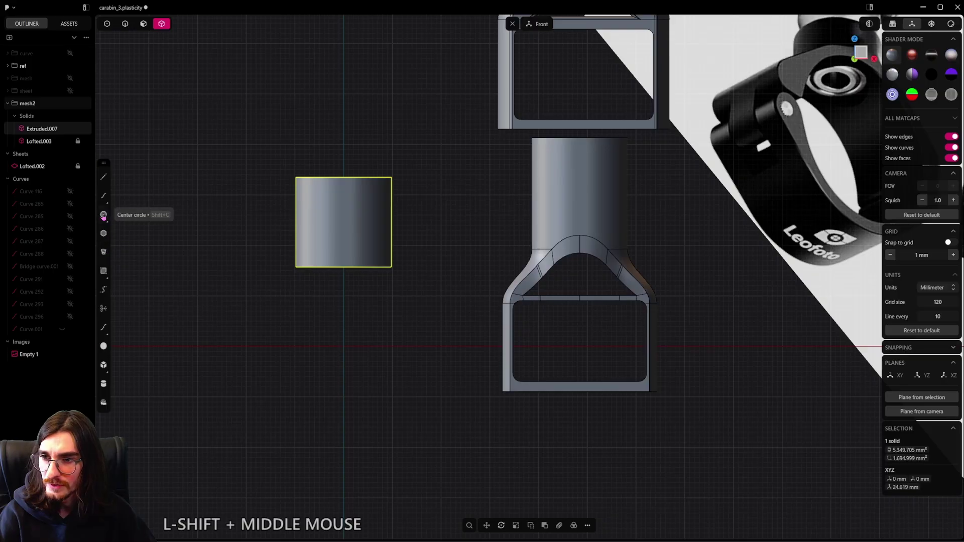
left_click(103, 271)
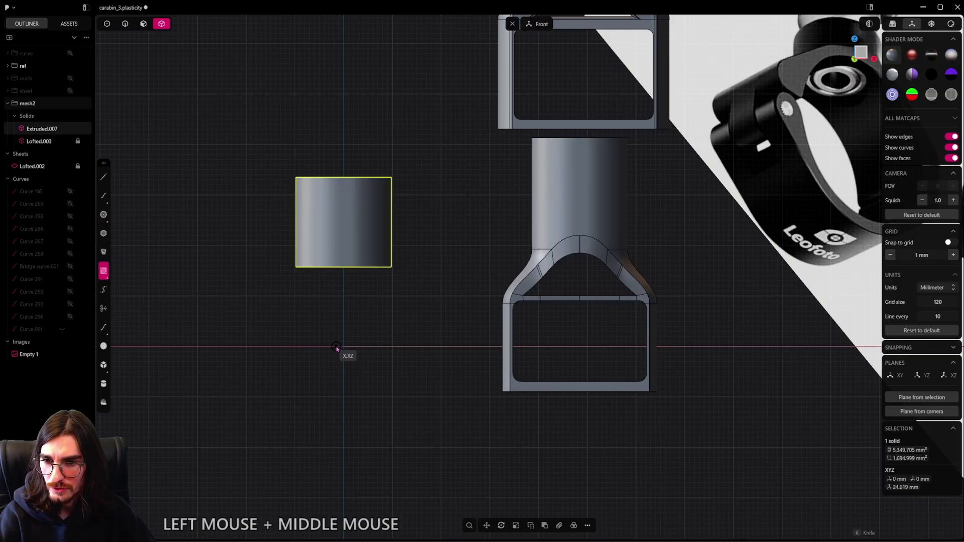
left_click(343, 346)
key("c")
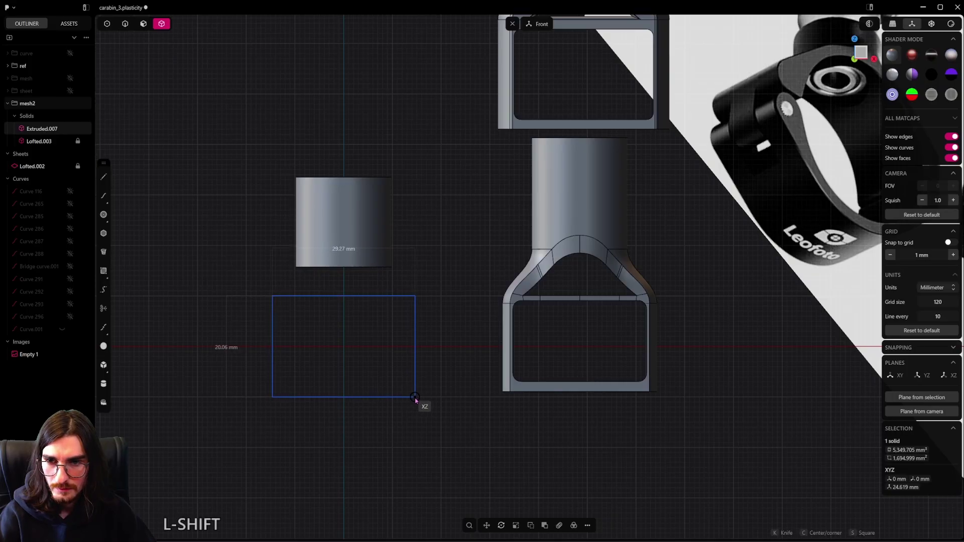
left_click(416, 398)
Step: Unhide the arch-shaped Curve 116 above the rectangle and select it
left_click(71, 192)
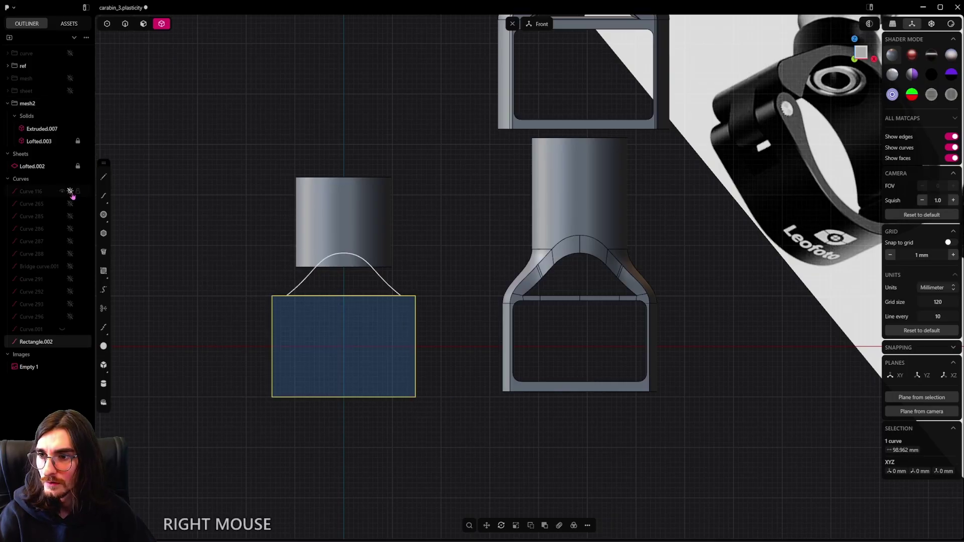
left_click(31, 196)
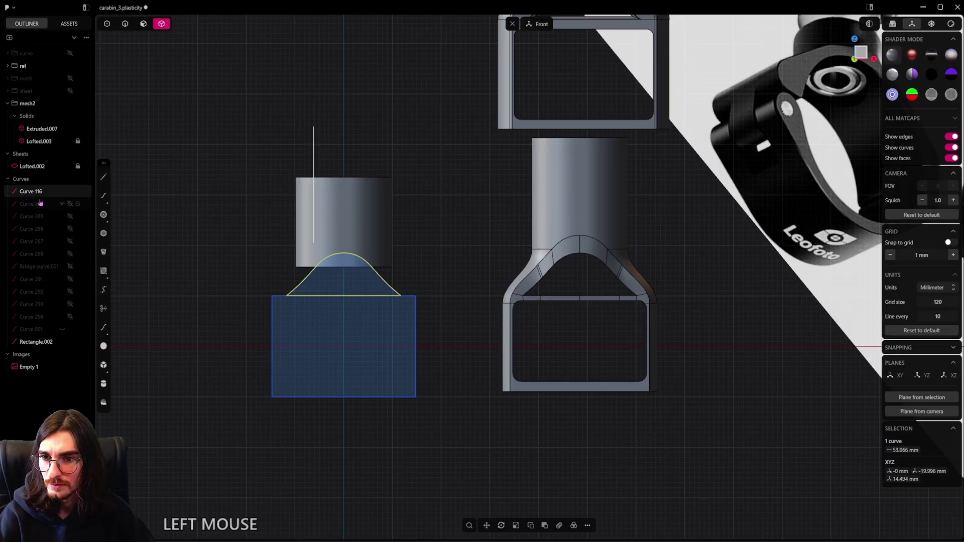
scroll(300, 265, "up", 3)
scroll(387, 294, "up", 1)
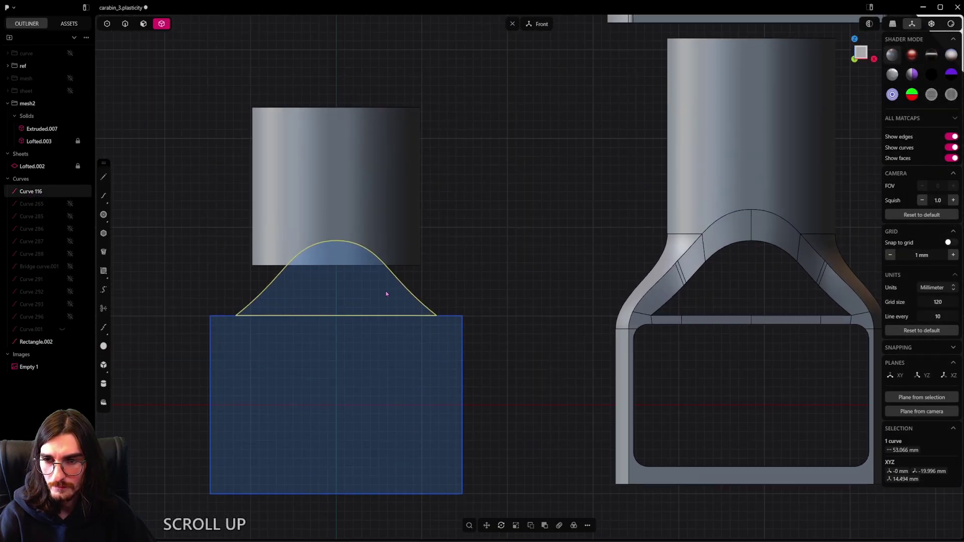
scroll(400, 304, "down", 2)
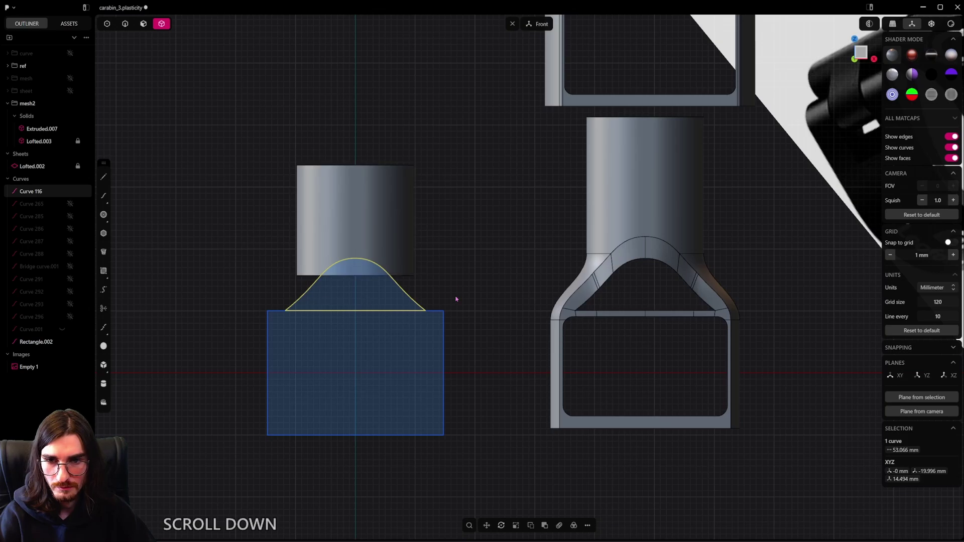
scroll(456, 300, "down", 2)
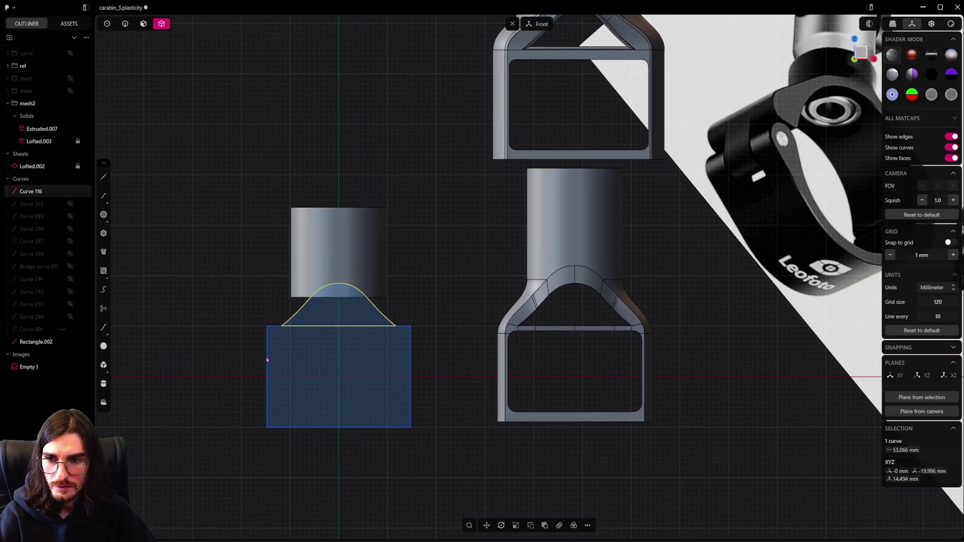
scroll(474, 327, "up", 5)
middle_click_drag(342, 316, 409, 279, "shift")
scroll(408, 278, "up", 2)
middle_click_drag(390, 327, 436, 336, "shift")
scroll(454, 301, "up", 1)
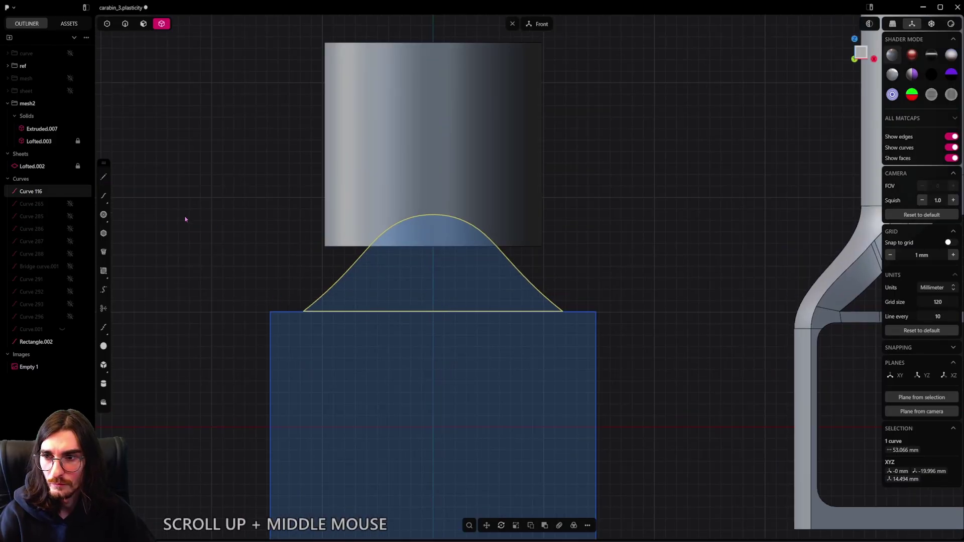
left_click(103, 177)
scroll(390, 284, "down", 2)
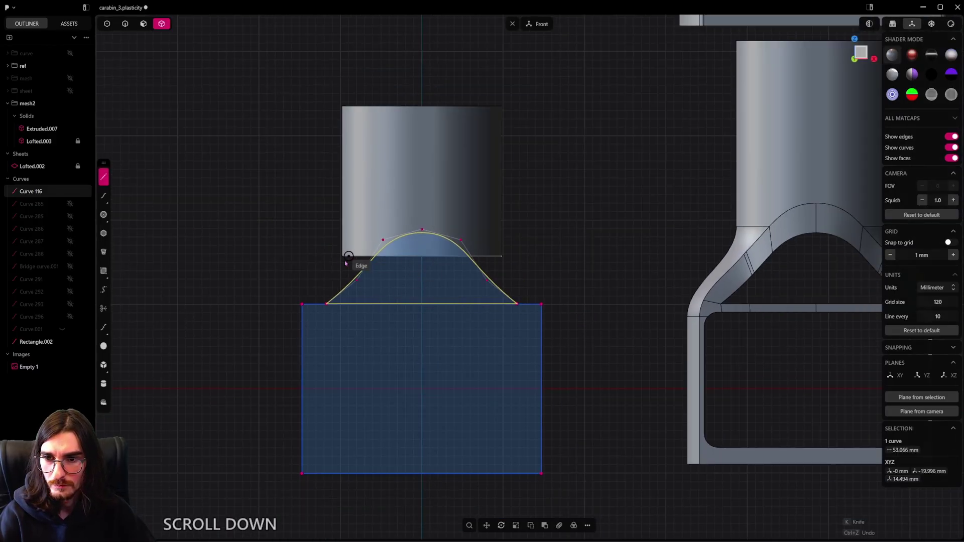
key("Escape")
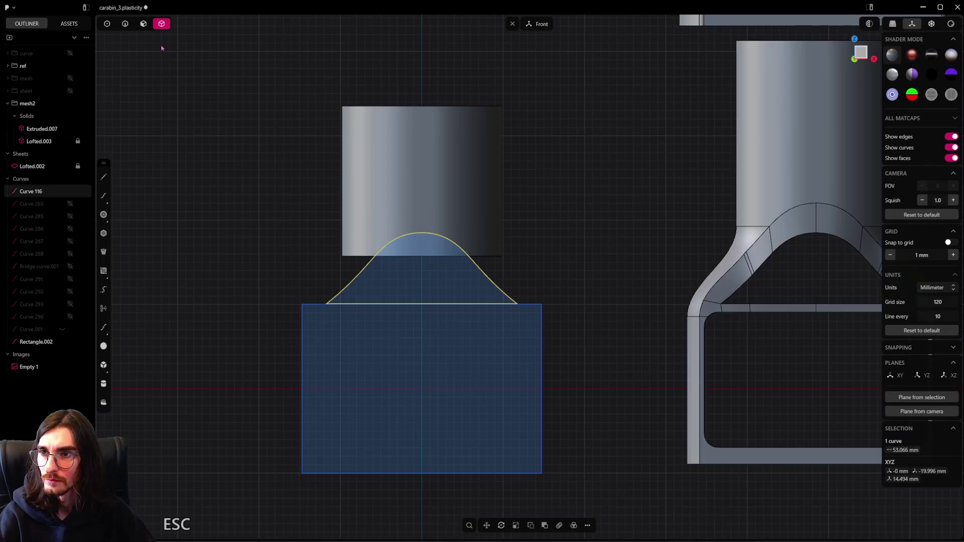
Step: Hide Curve 116 and draw a horizontal line about 20 mm long along the rectangle's upper edge, roughly centred on the vertical axis
left_click(125, 23)
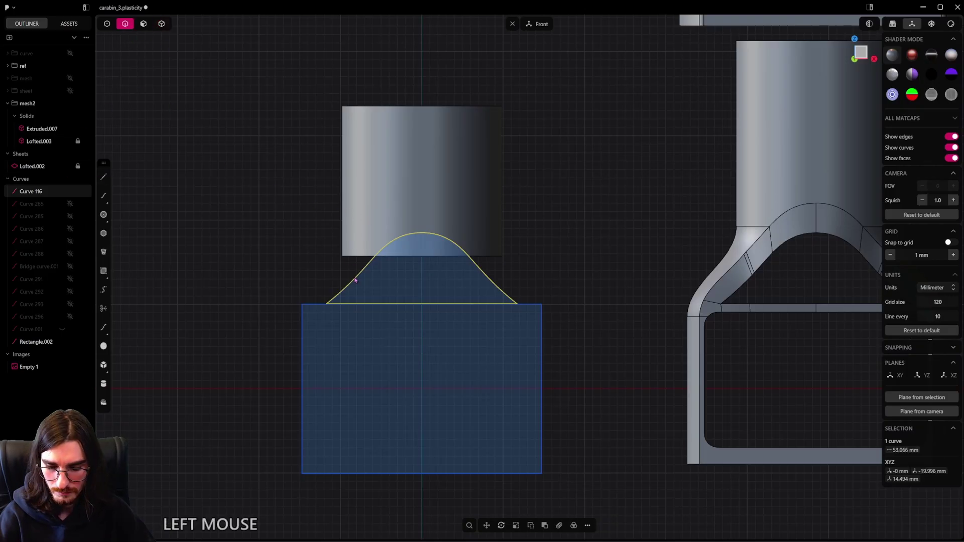
left_click(70, 192)
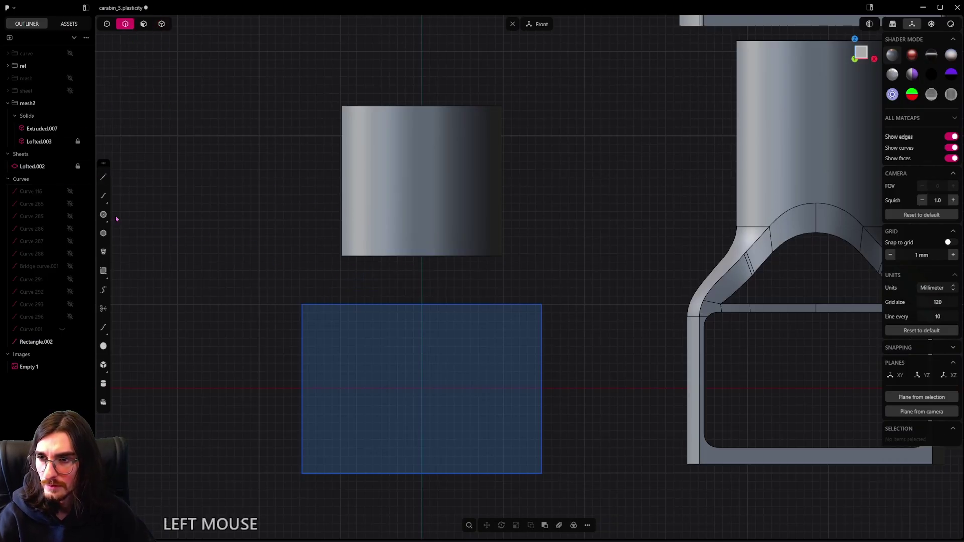
left_click(104, 177)
scroll(341, 297, "up", 2)
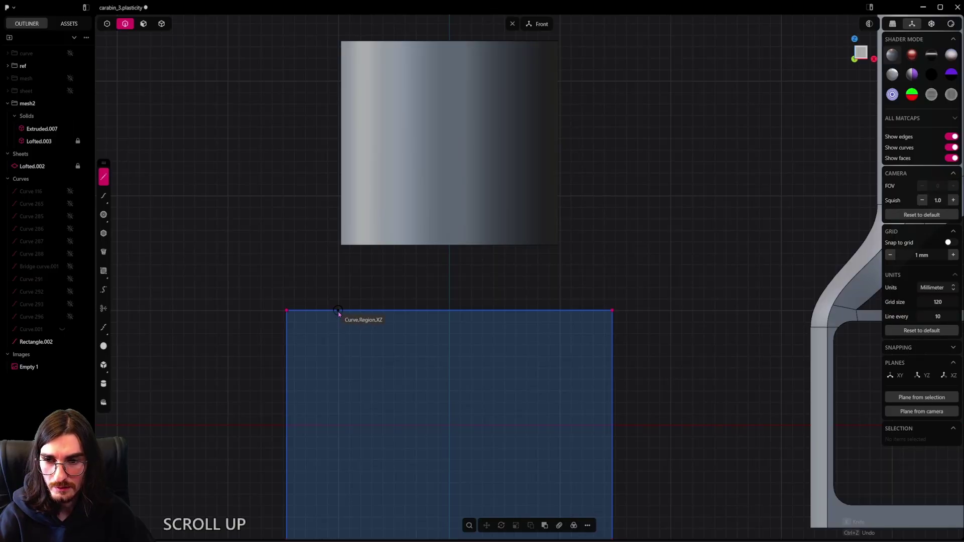
left_click(338, 311)
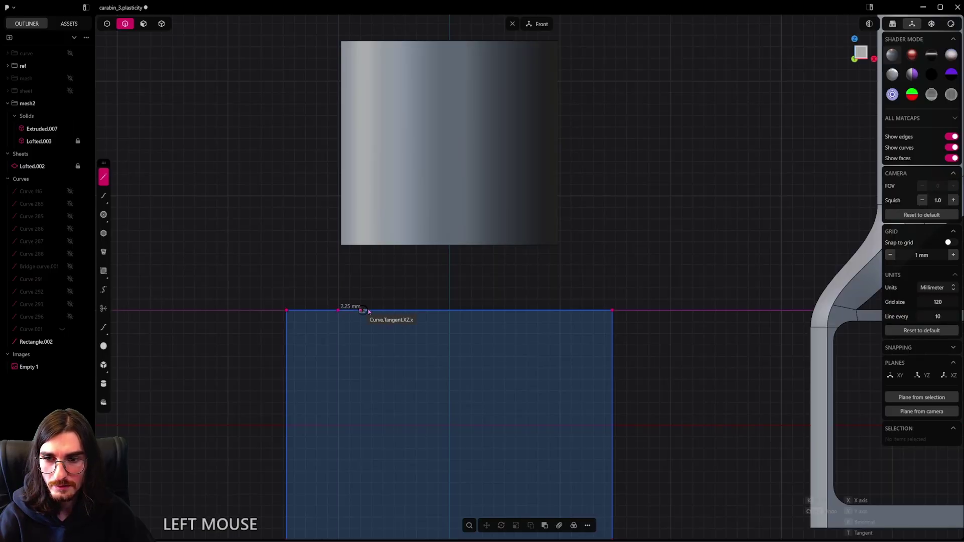
left_click(562, 311)
scroll(523, 282, "down", 3)
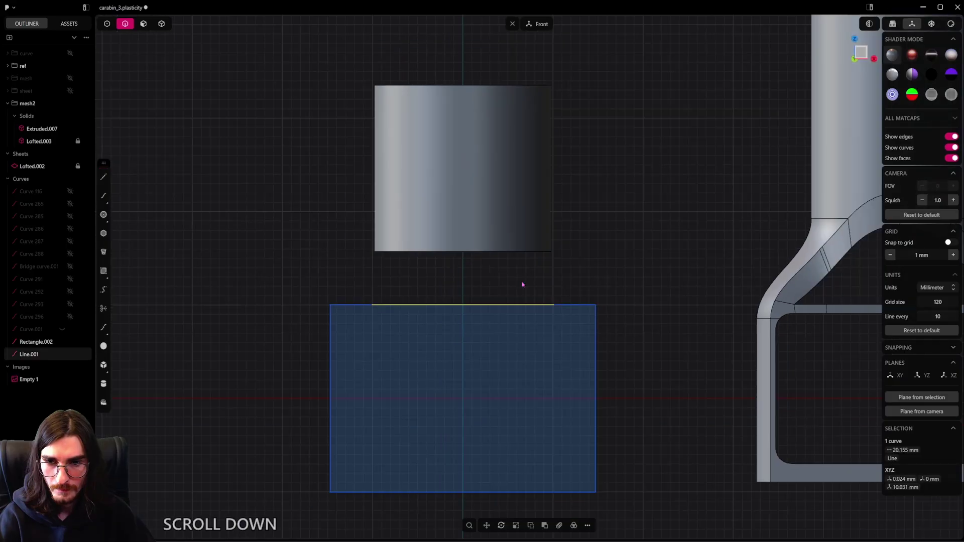
Step: Mirror the new line across the X direction about the origin
key("alt+x")
left_click(454, 383)
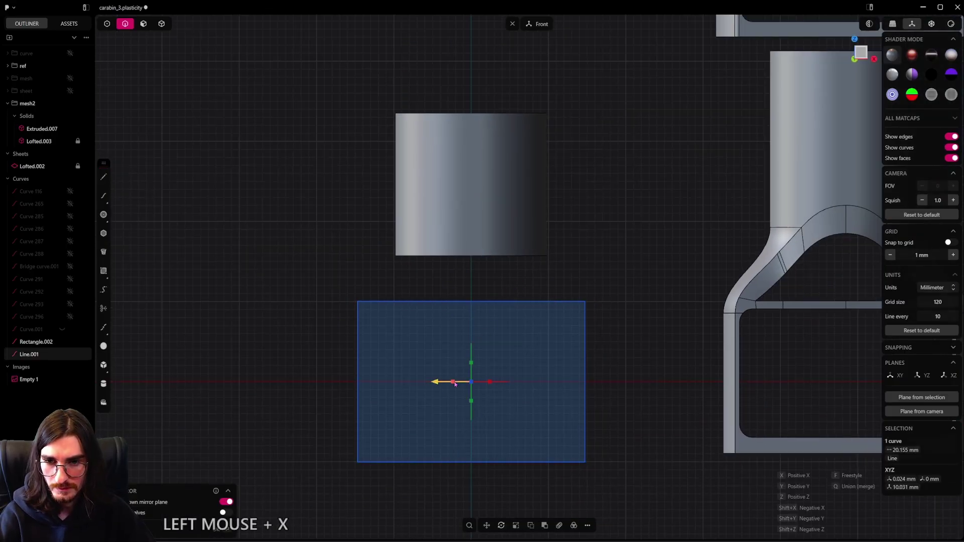
scroll(507, 283, "up", 4)
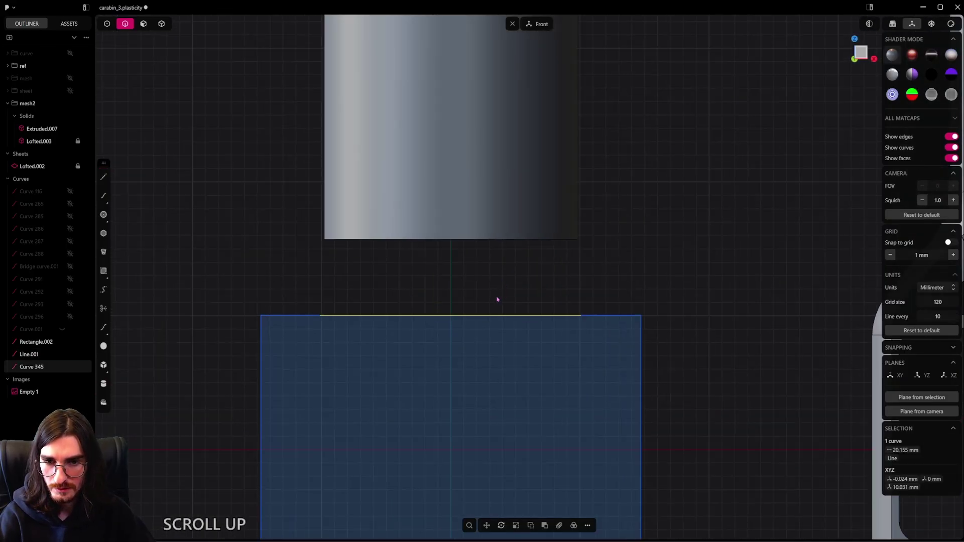
scroll(303, 312, "up", 2)
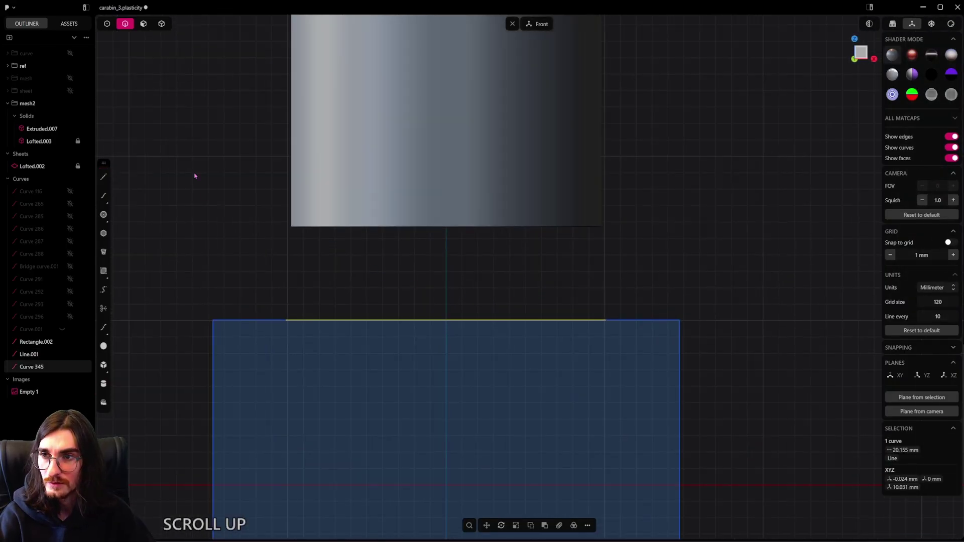
left_click(103, 198)
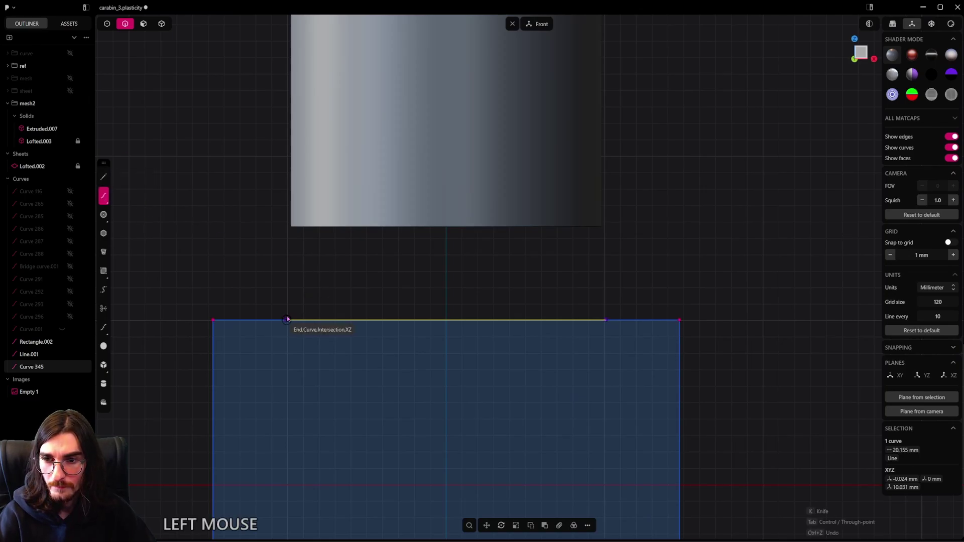
scroll(289, 318, "down", 5)
middle_click_drag(408, 295, 755, 254, "shift")
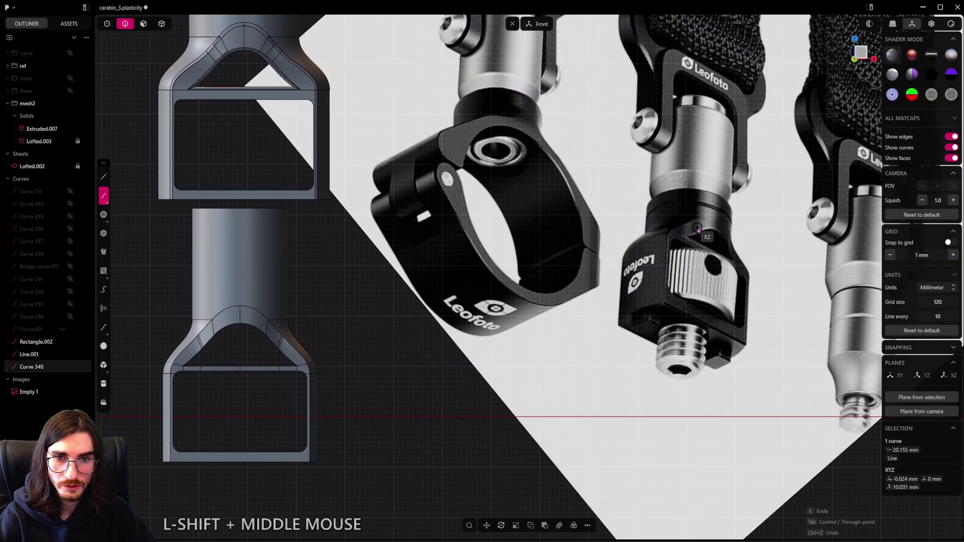
middle_click_drag(722, 236, 577, 345, "shift")
scroll(409, 344, "up", 8)
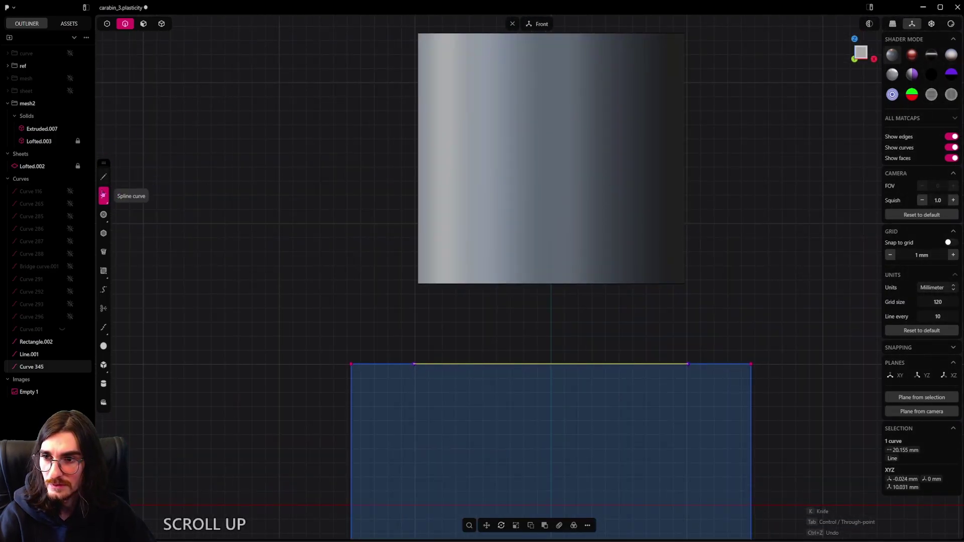
key("Escape")
scroll(290, 291, "down", 2)
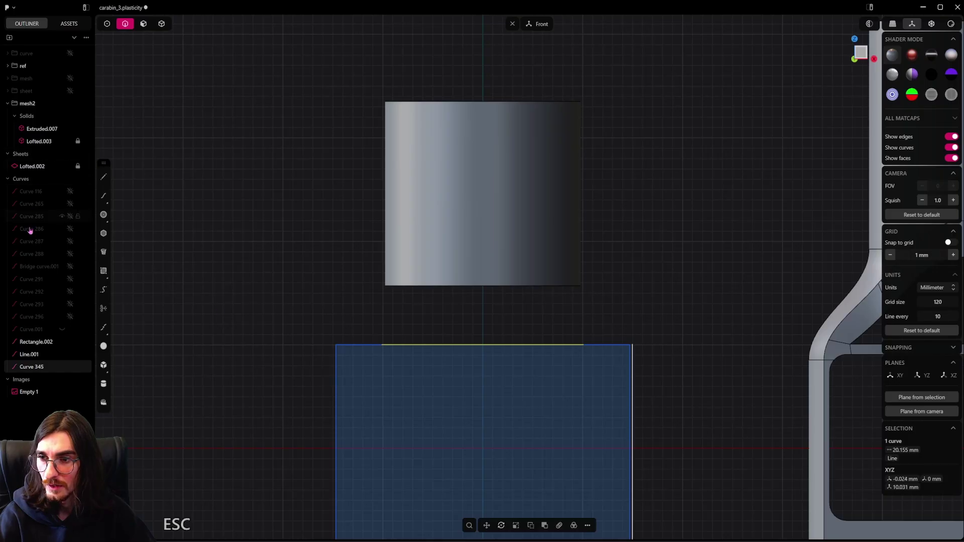
Step: Hide the rectangle and cylinder, and draw a four-point S-shaped spline about 12.5 mm long from the line's left end up to the centre axis
left_click(70, 342)
left_click(103, 196)
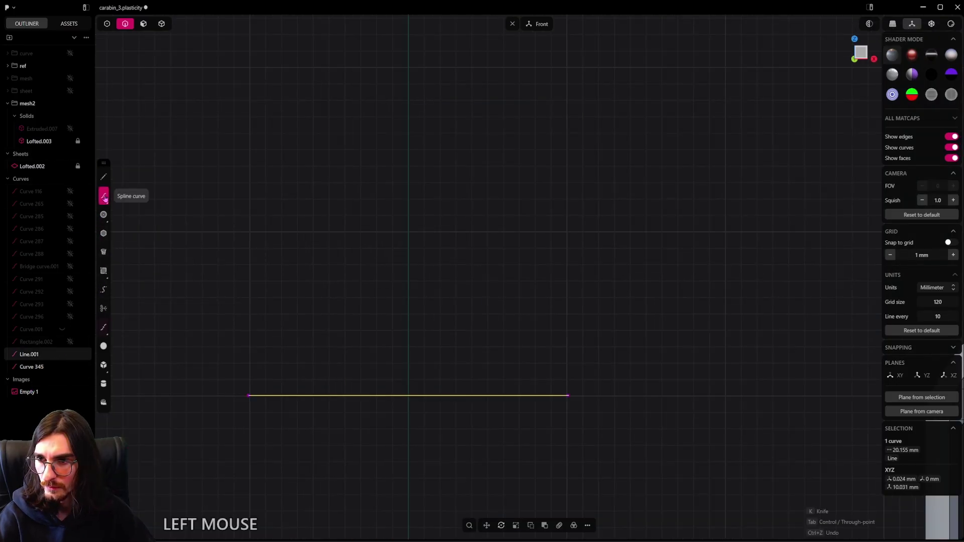
left_click(248, 396)
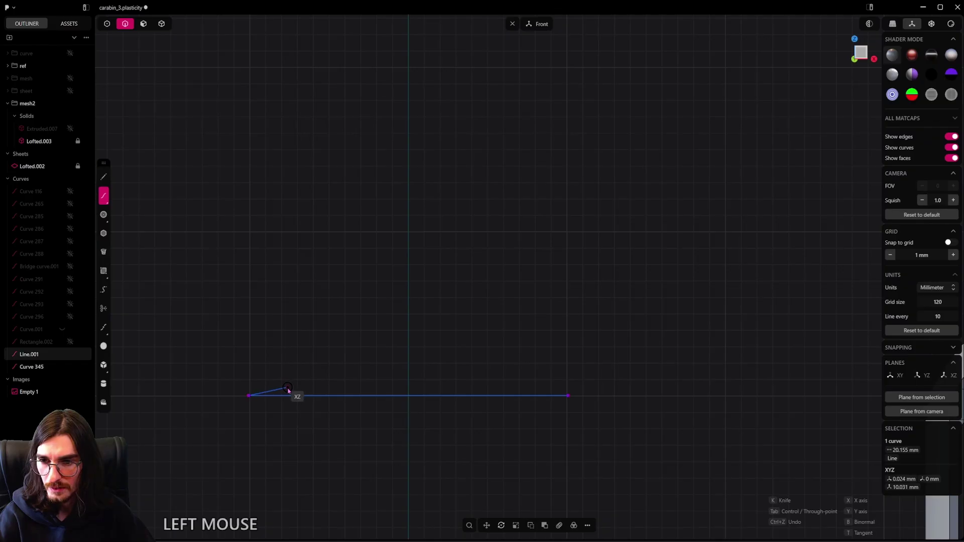
left_click(288, 389)
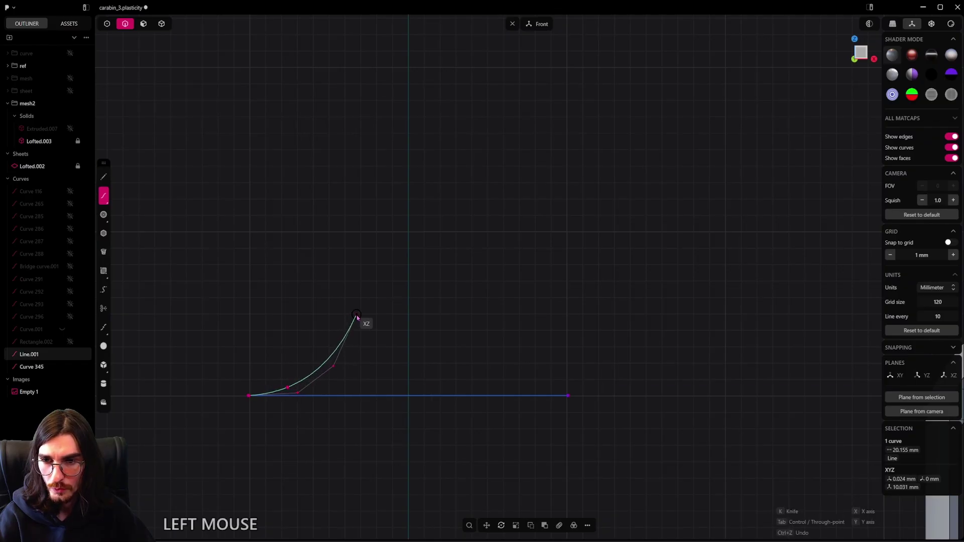
left_click(357, 316)
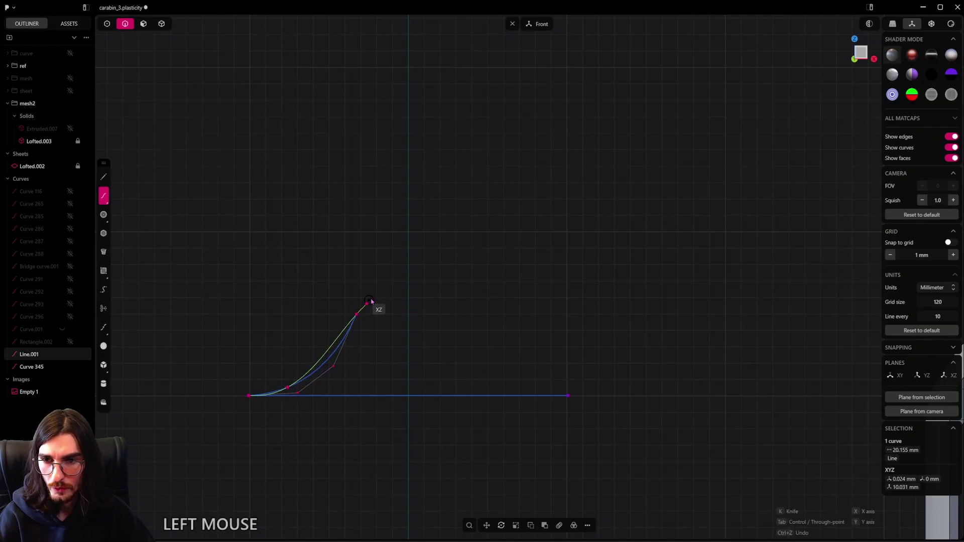
left_click(411, 290)
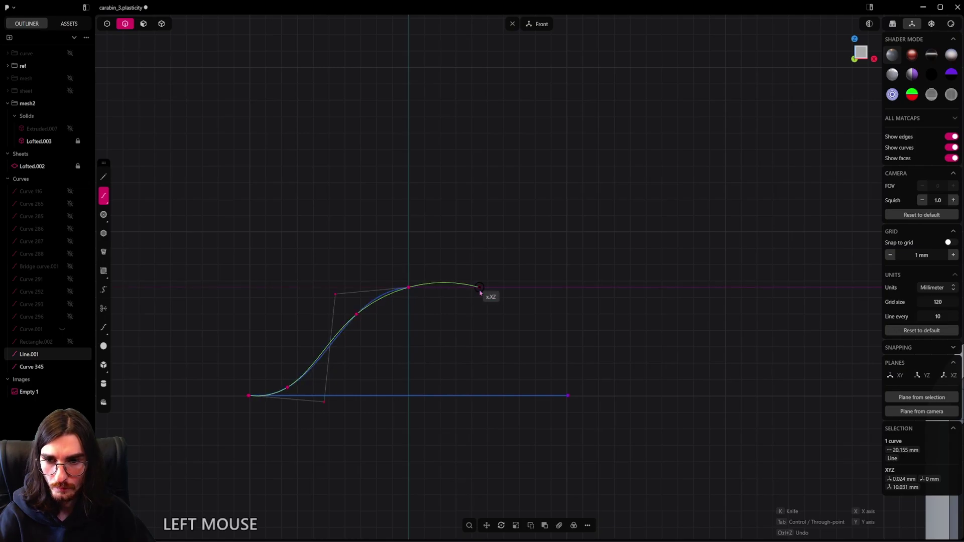
scroll(472, 313, "down", 3)
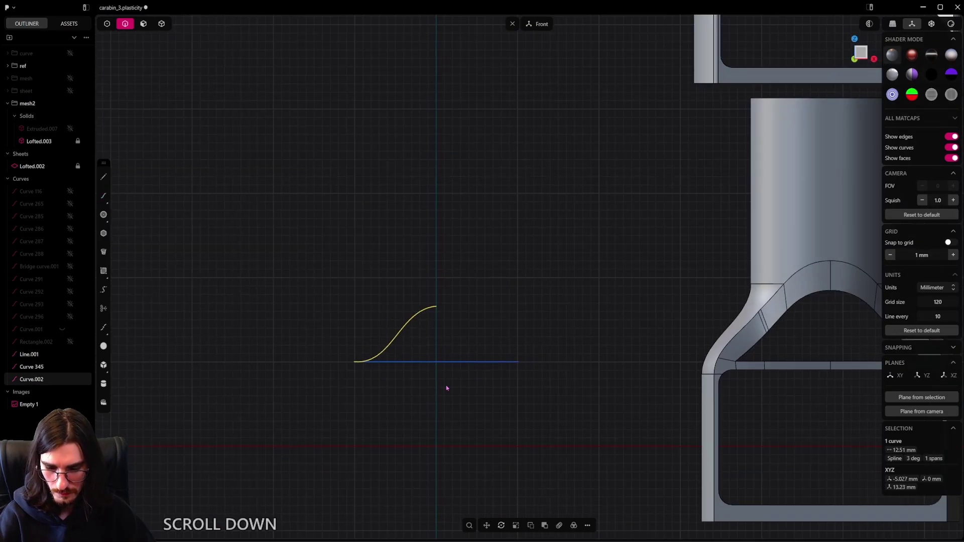
Step: Mirror the S-shaped spline across the X direction to form a symmetrical arch
key("alt+x")
key("x")
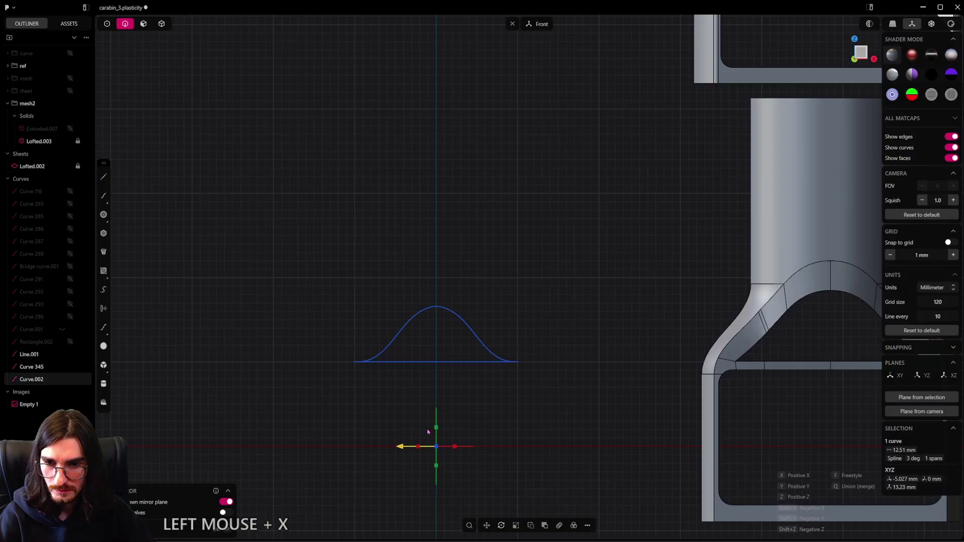
right_click(508, 384)
scroll(467, 357, "up", 2)
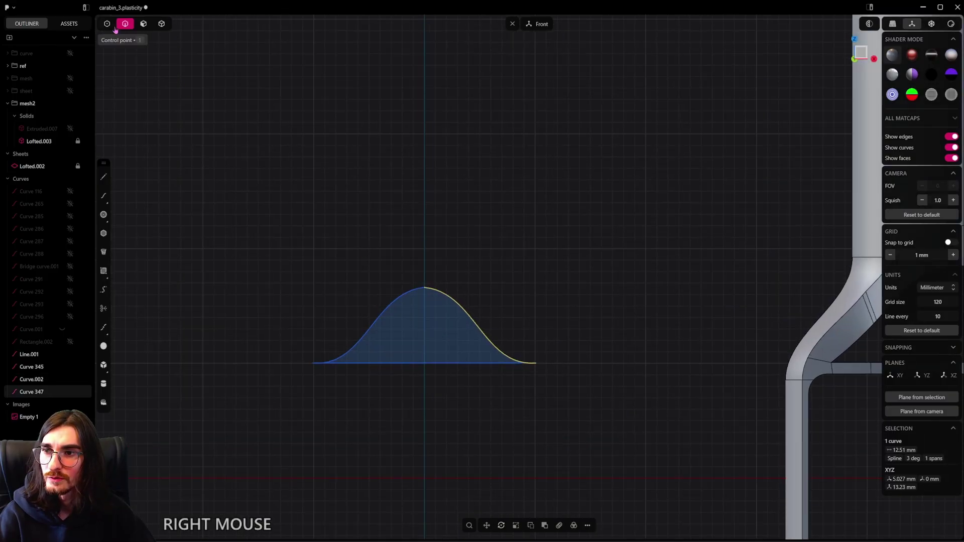
Step: Join the original spline and its mirrored half into one arch curve
left_click(397, 306, "shift")
scroll(446, 307, "up", 2)
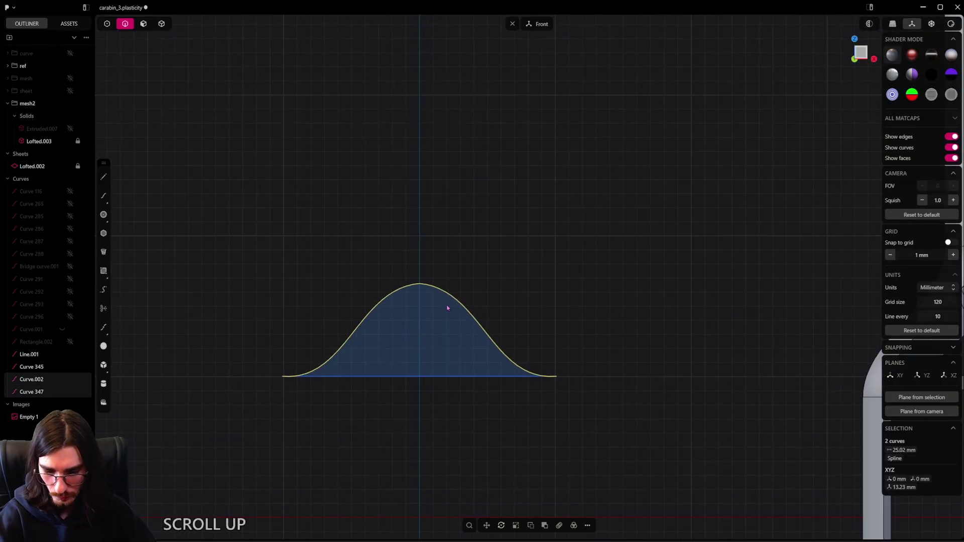
key("j")
scroll(447, 306, "up", 2)
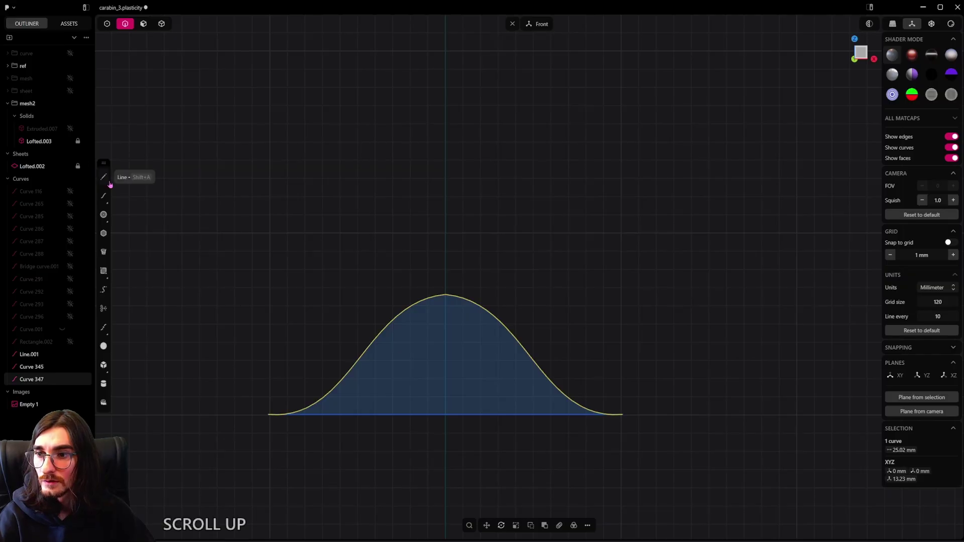
Step: Raise the arch curve's two lower control points together by about 1.2 mm along Z
left_click(107, 24)
scroll(421, 320, "up", 2)
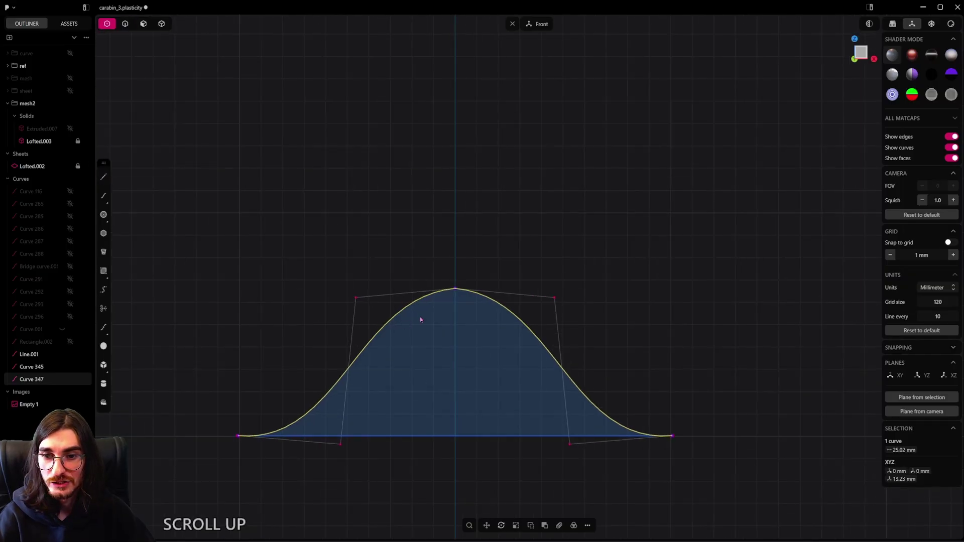
left_click(342, 447)
left_click(570, 446, "shift")
key("g")
key("z")
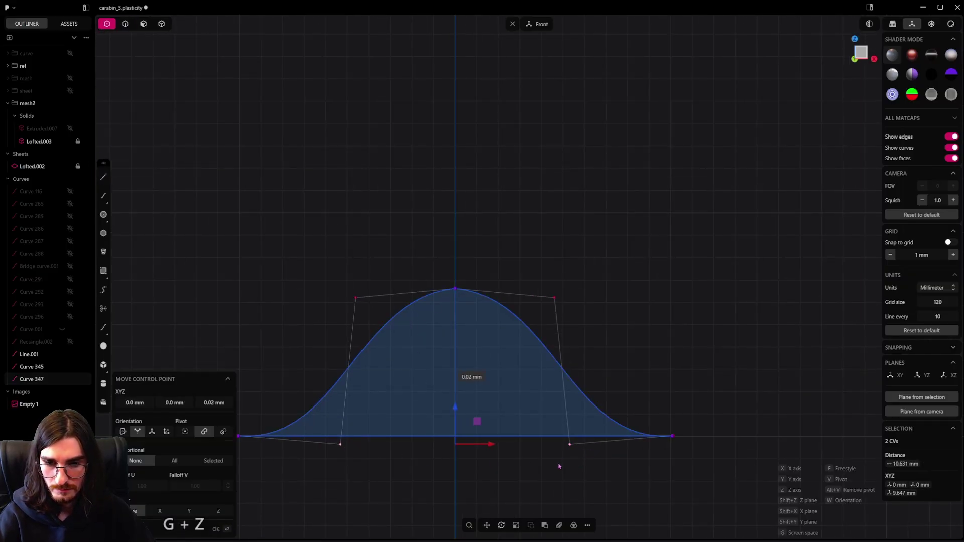
key("shift")
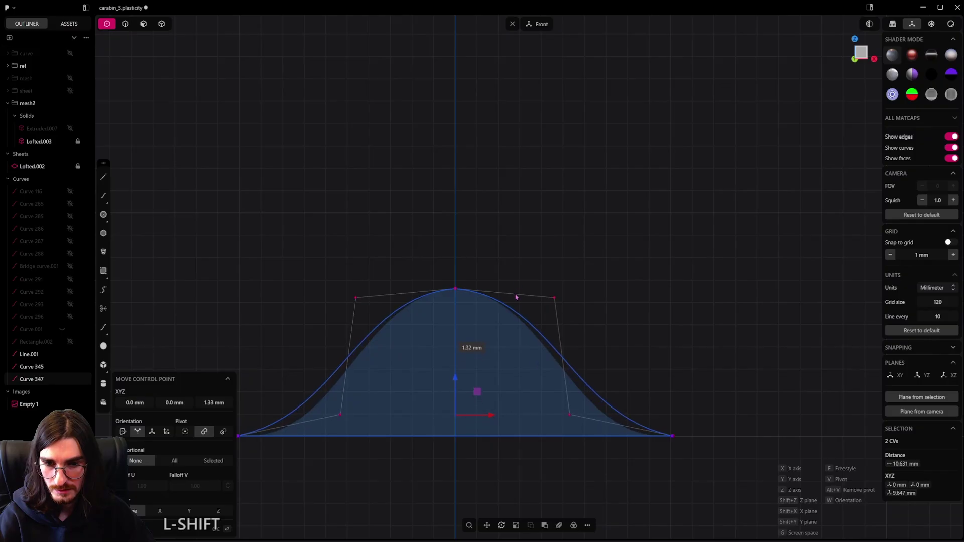
left_click(520, 325, "shift")
right_click(529, 335)
Step: Fine-tune the arch's flanks by raising the same two lower control points about another 0.5 mm
scroll(527, 336, "down", 2)
key("g")
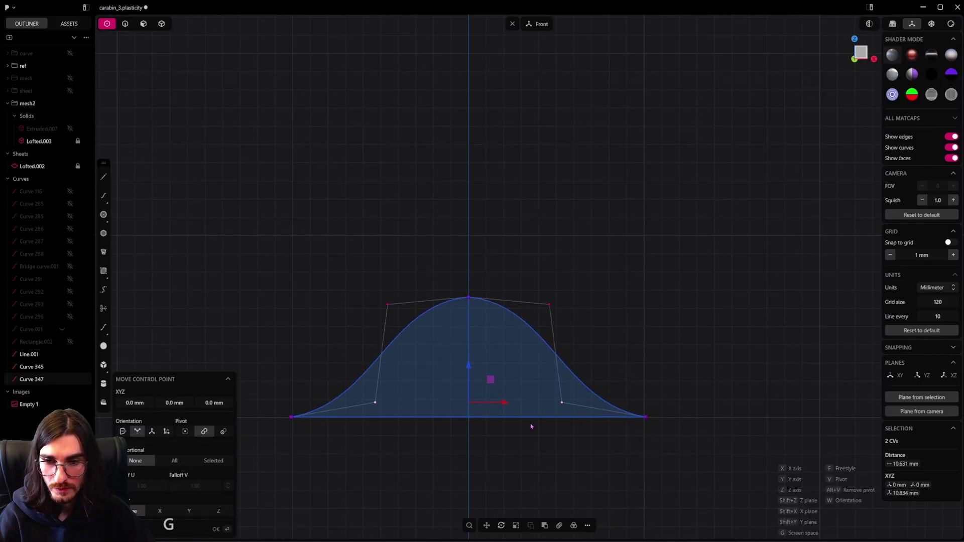
left_click(512, 347, "shift")
right_click(290, 417)
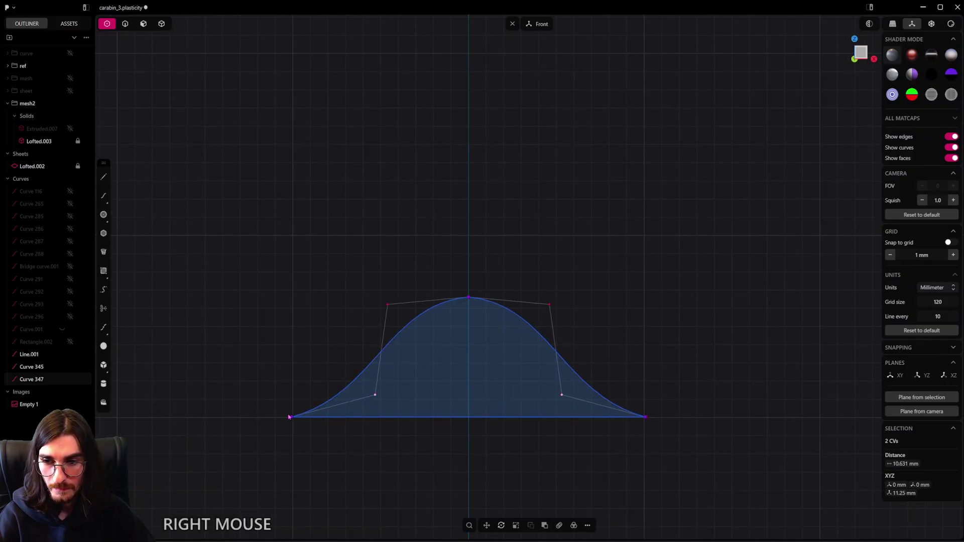
key("g")
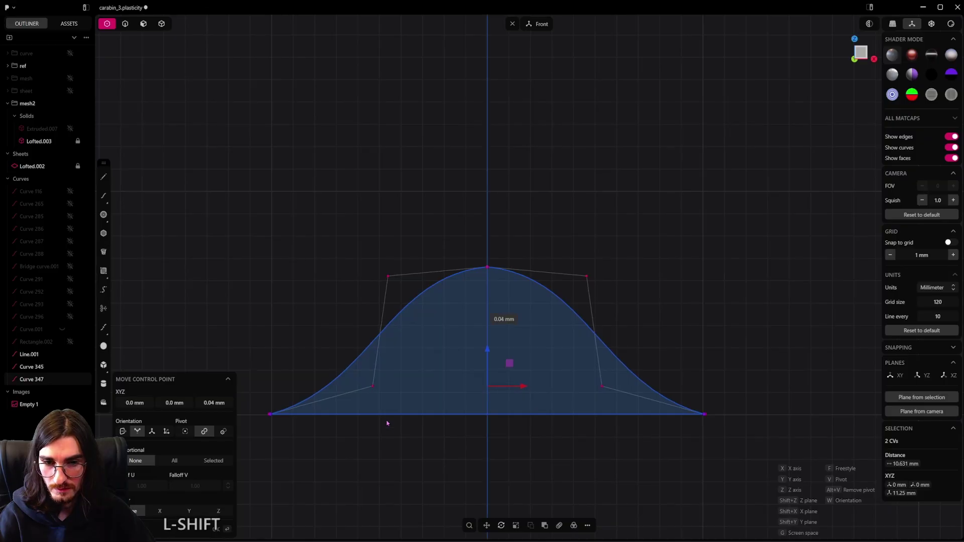
left_click(387, 419, "shift")
Step: Try moving the overlapping endpoints at the arch's left corner to check how the curves meet
middle_click_drag(388, 419, 523, 391, "shift")
scroll(524, 391, "up", 5)
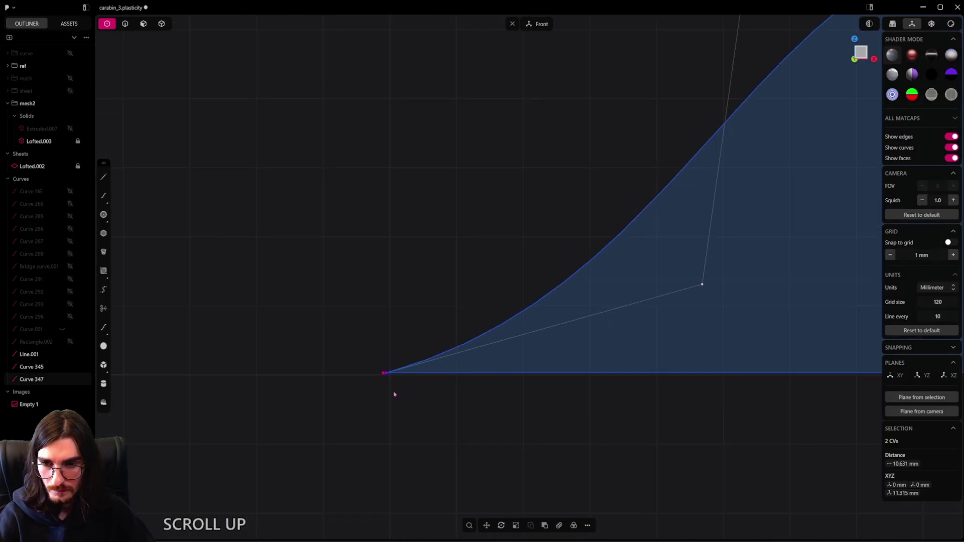
left_click(386, 375)
key("g")
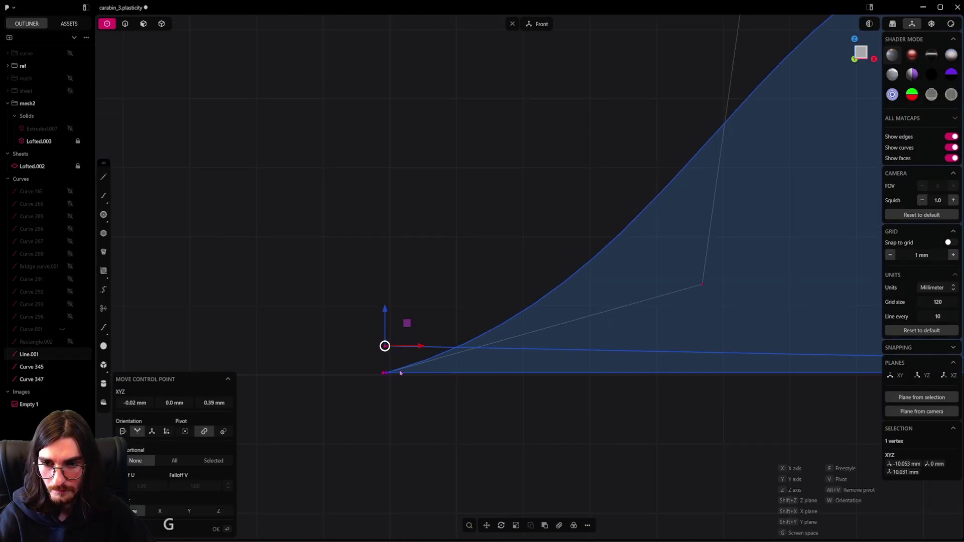
left_click(400, 372)
key("g")
left_click(423, 452)
key("ctrl+z")
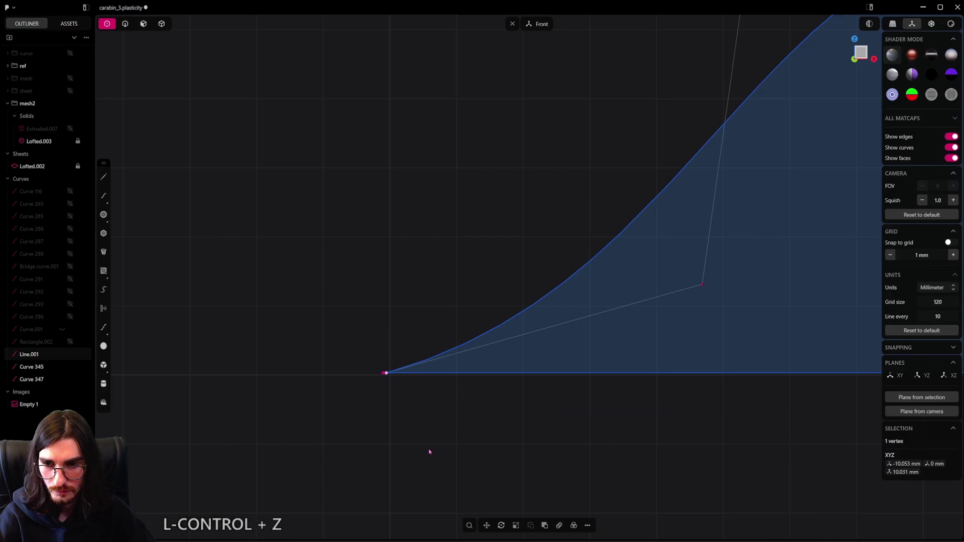
Step: Lower the arch's apex point about 0.4 mm along Z, level with the two neighbouring upper control points
scroll(428, 452, "down", 5)
middle_click_drag(438, 420, 467, 396)
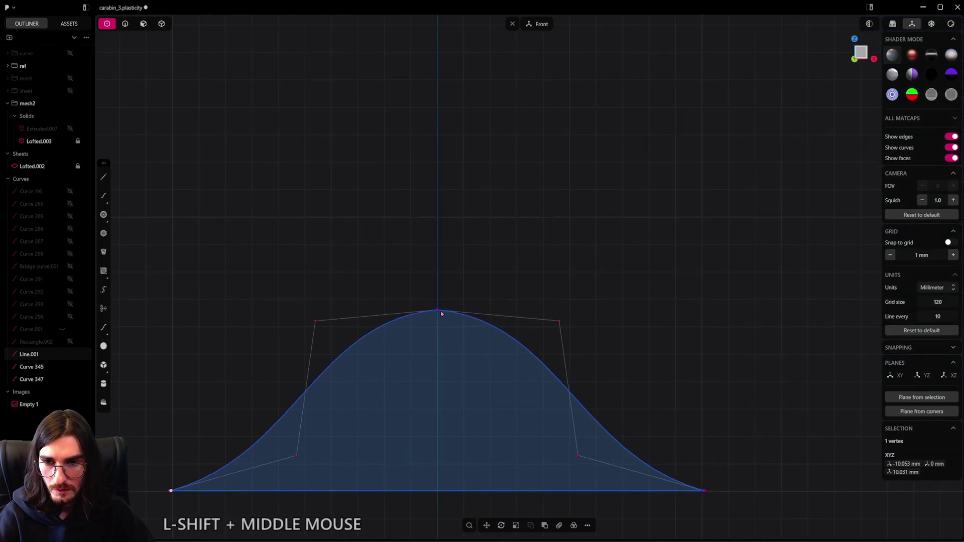
left_click_drag(412, 291, 459, 313)
key("g")
key("z")
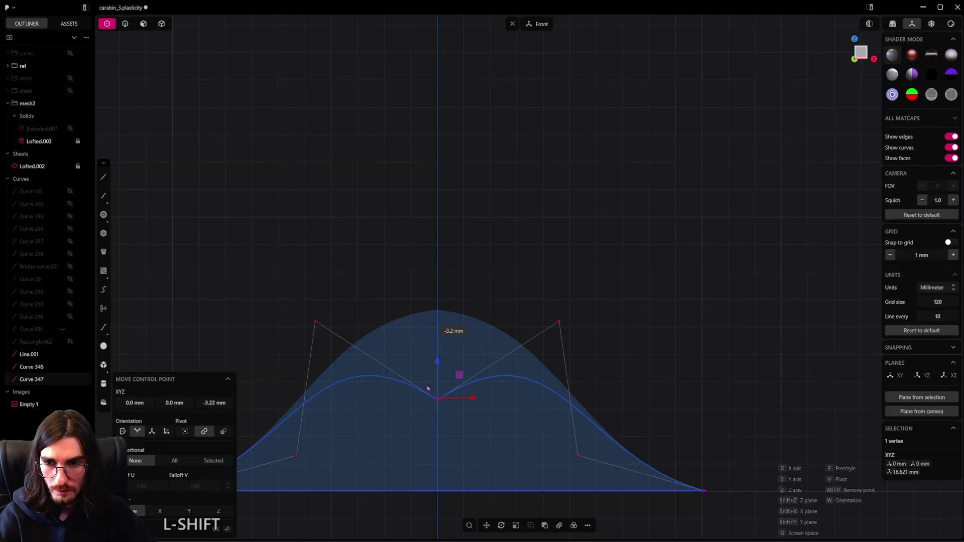
key("ctrl")
left_click(315, 322, "ctrl")
right_click(487, 283)
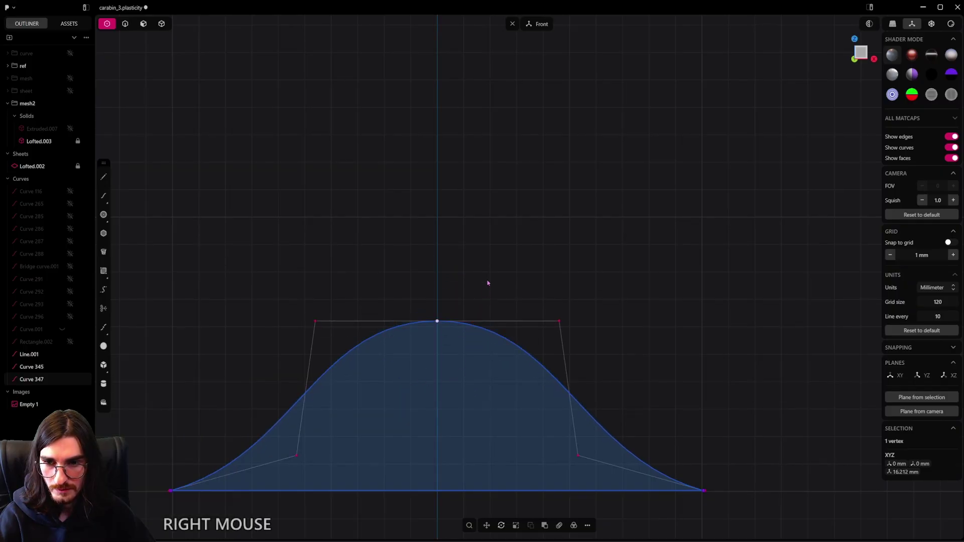
left_click(483, 290)
Step: Try to join the arch curve and its straight baseline into one profile
scroll(478, 299, "down", 4)
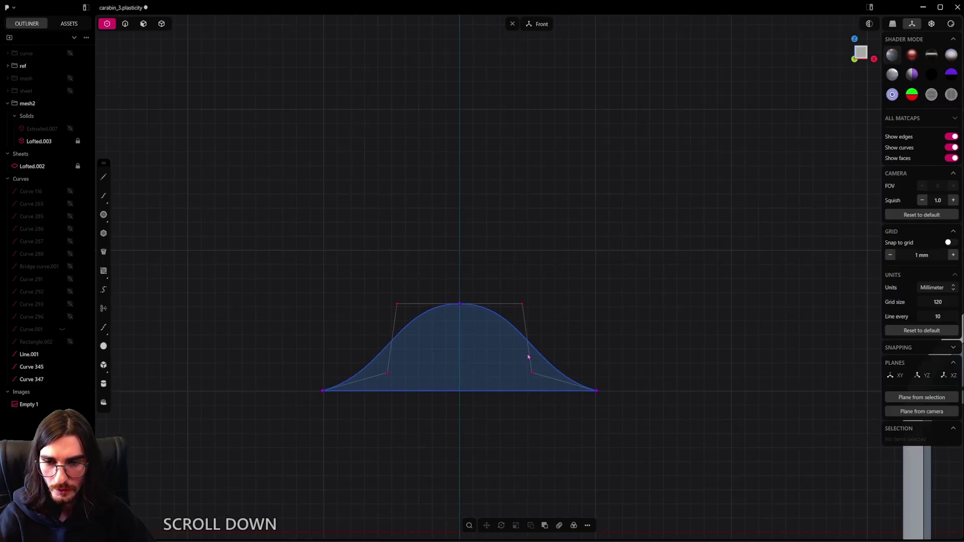
right_click_drag(503, 400, 487, 396)
left_click(123, 30)
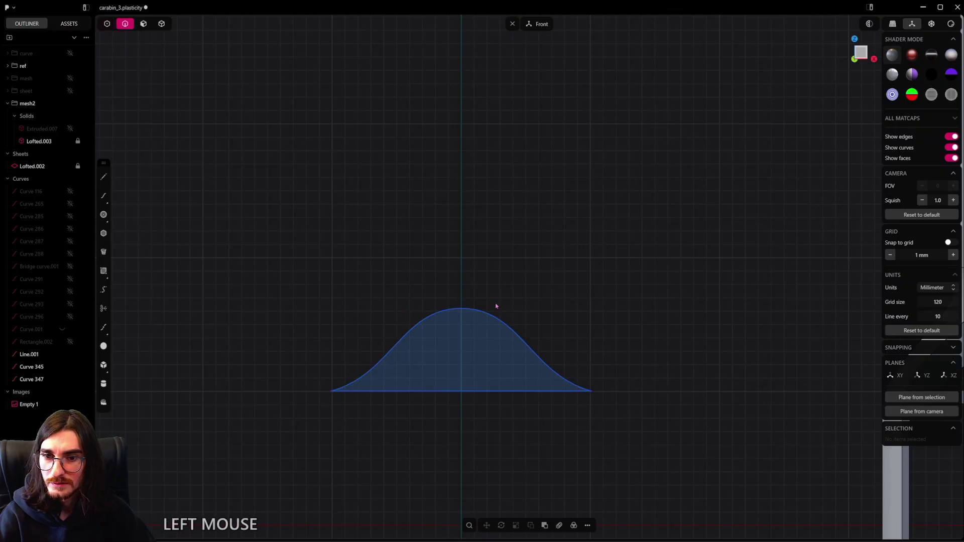
left_click(495, 308)
left_click(477, 392, "shift")
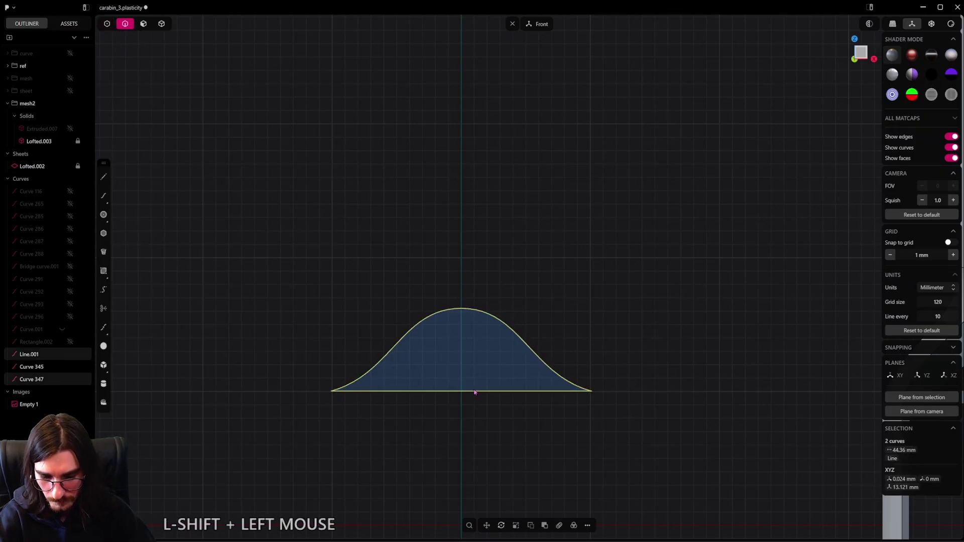
key("j")
Step: Snap the overshooting right end of the baseline along X onto the arch's right endpoint
left_click(568, 290)
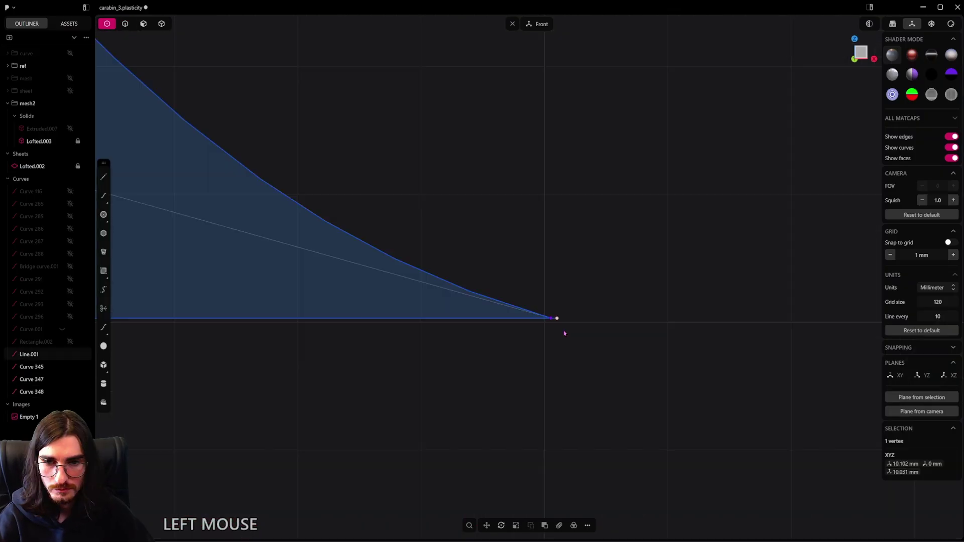
key("g")
key("x")
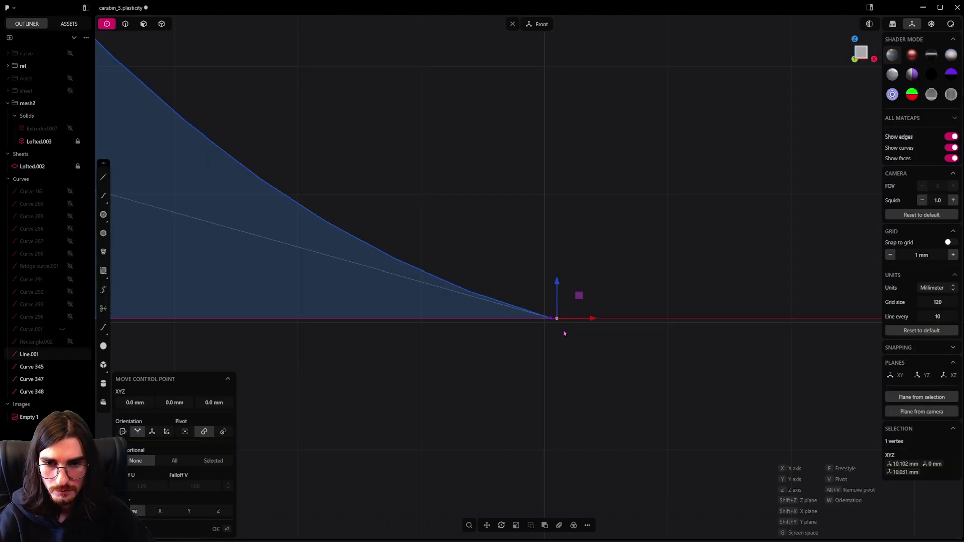
left_click(552, 324, "ctrl")
scroll(387, 376, "down", 3)
Step: Snap the overshooting line end at the arch's left corner about 0.05 mm along X onto the arch's endpoint
middle_click_drag(387, 377, 531, 428, "shift")
scroll(472, 333, "up", 6)
left_click(458, 266)
key("g")
key("x")
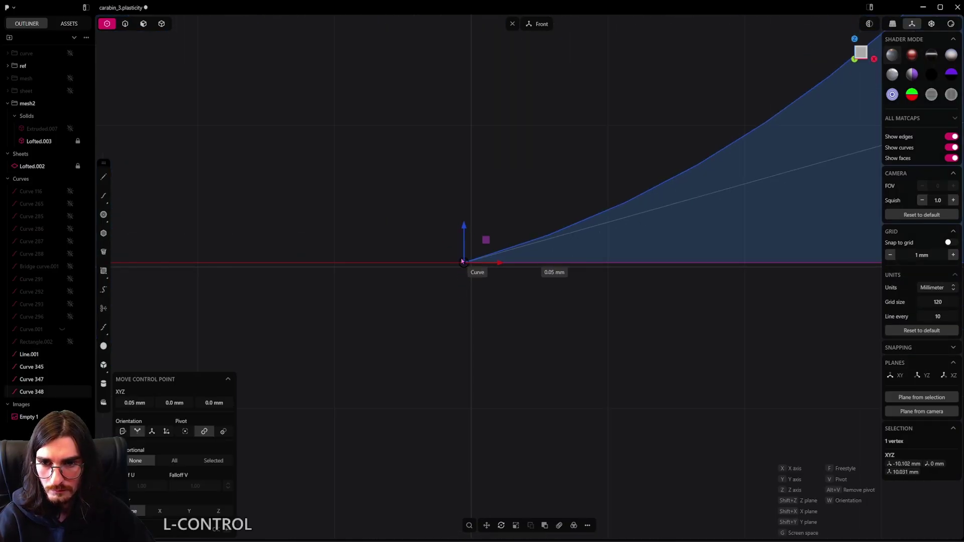
left_click(462, 262, "ctrl")
scroll(512, 314, "down", 3)
right_click(512, 316)
scroll(516, 316, "down", 3)
middle_click_drag(669, 345, 342, 383, "shift")
scroll(341, 383, "down", 2)
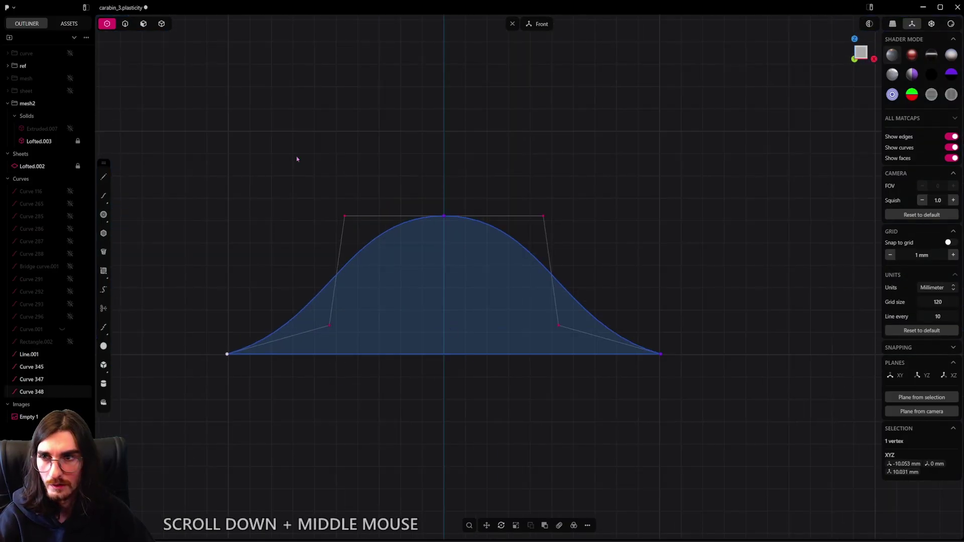
Step: Join the arch curve and its baseline into one closed profile
left_click(125, 23)
left_click(507, 354)
left_click(578, 304, "shift")
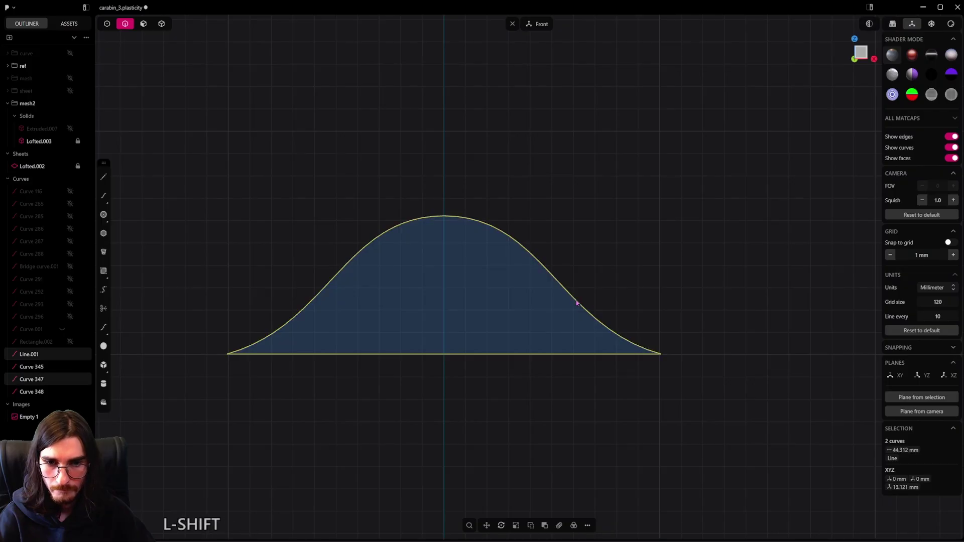
key("j")
Step: Try moving the joined profile to check that it behaves as a single curve
scroll(566, 362, "down", 2)
left_click(528, 358)
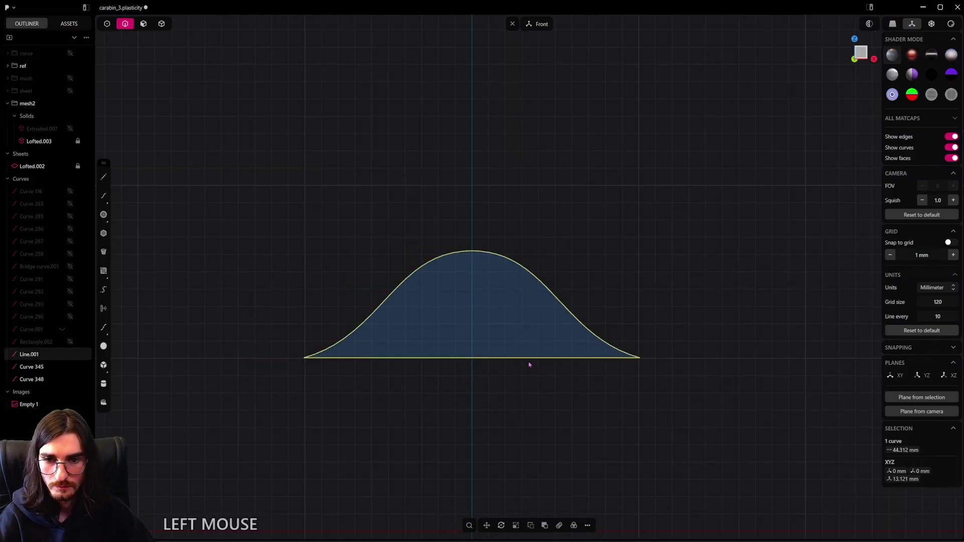
key("g")
left_click(536, 283)
key("ctrl+z")
scroll(547, 351, "down", 2)
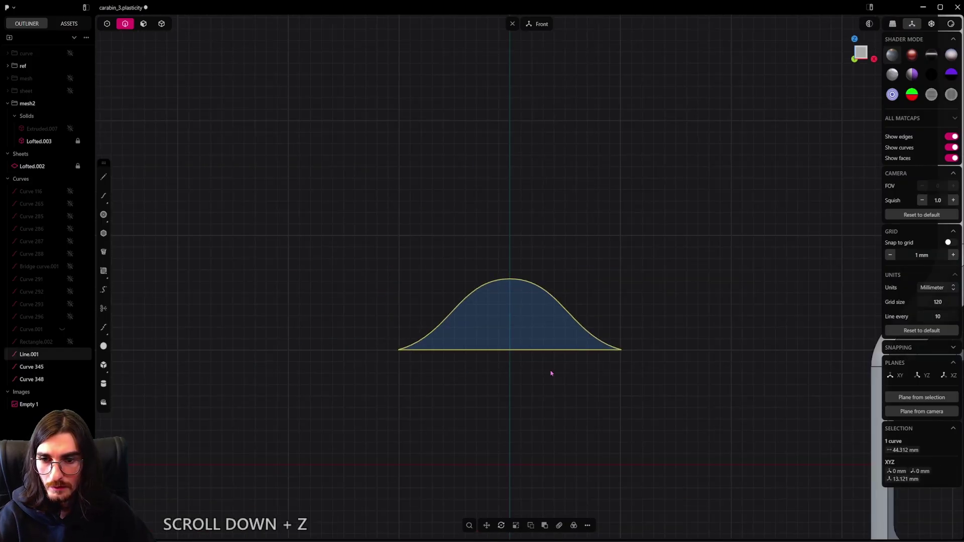
left_click(543, 346)
key("ctrl+z")
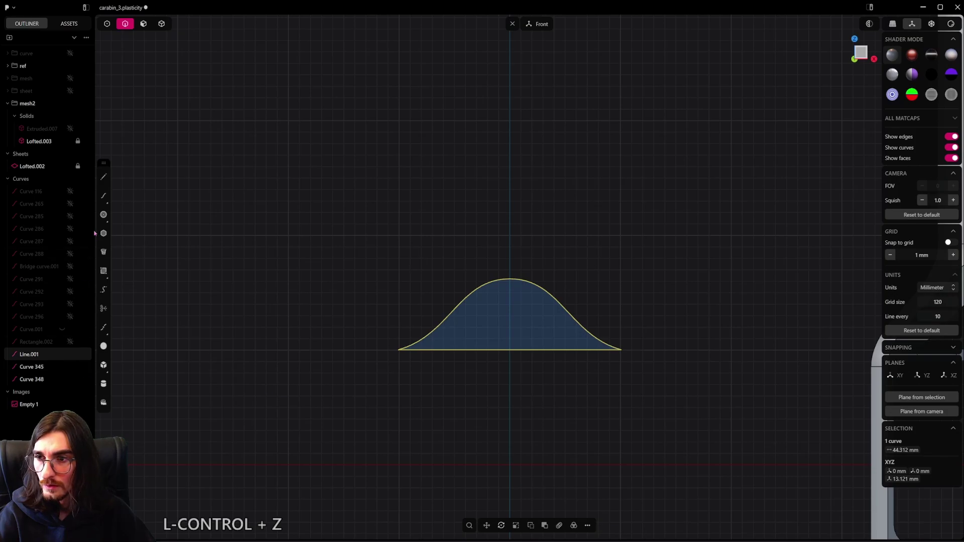
Step: Unhide Curve 116 as a reference and scale the joined arch profile up uniformly to match its width
left_click(70, 192)
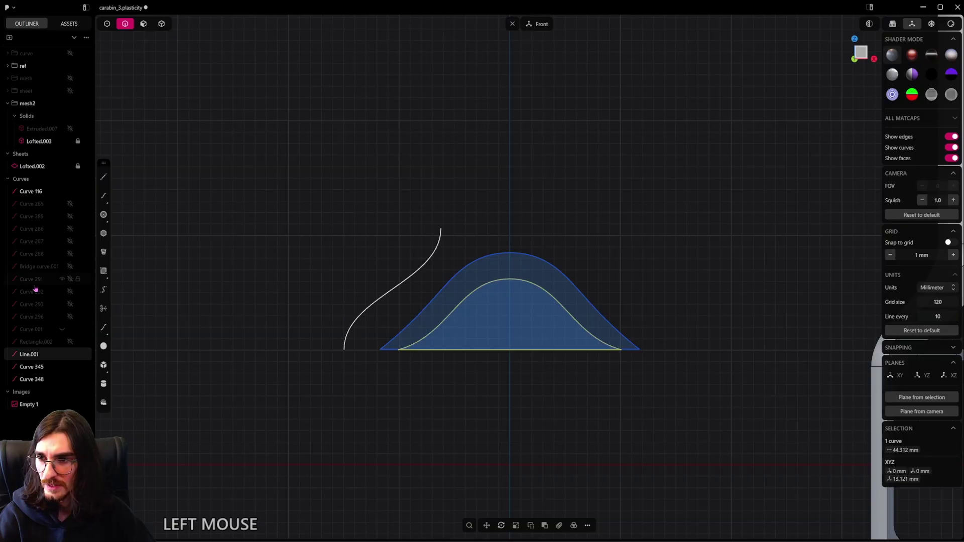
left_click(30, 191)
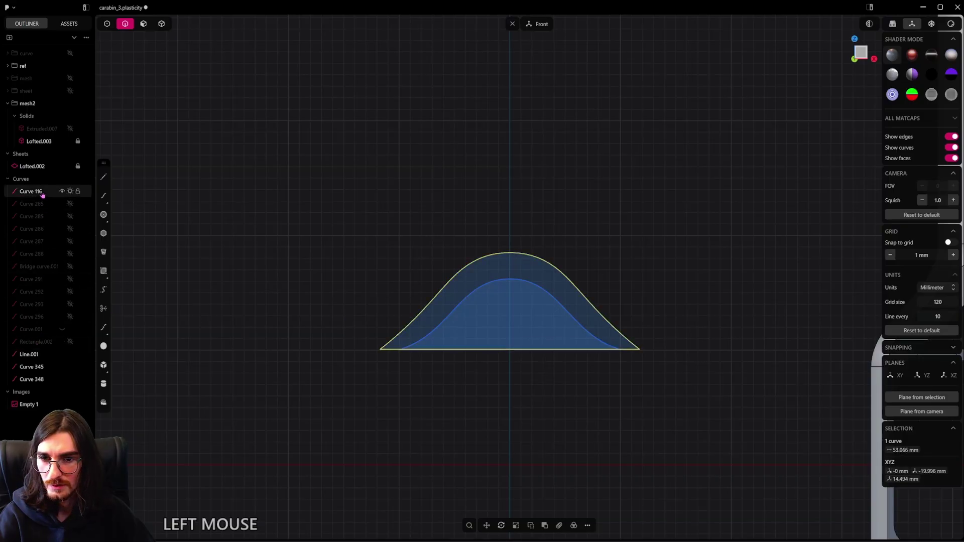
left_click(33, 354)
key("s")
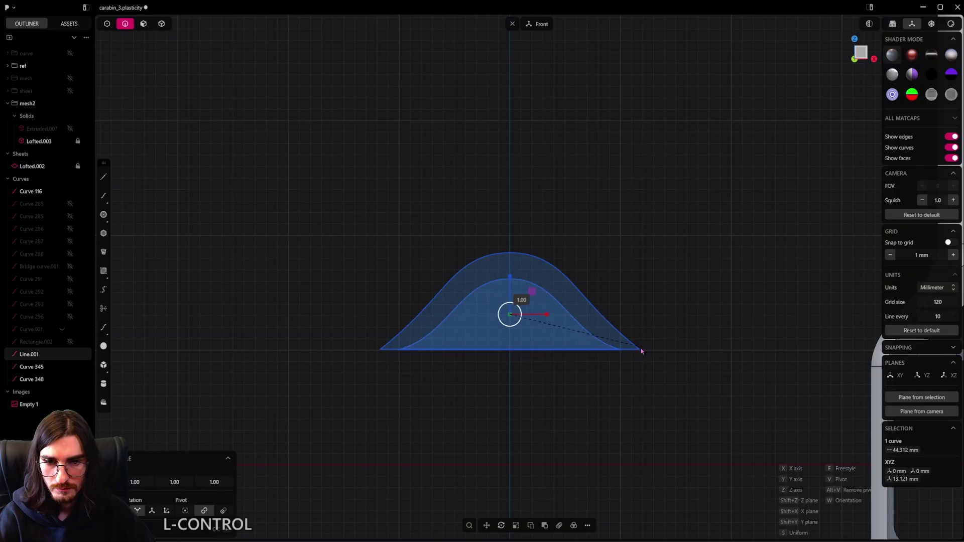
left_click(670, 344, "ctrl")
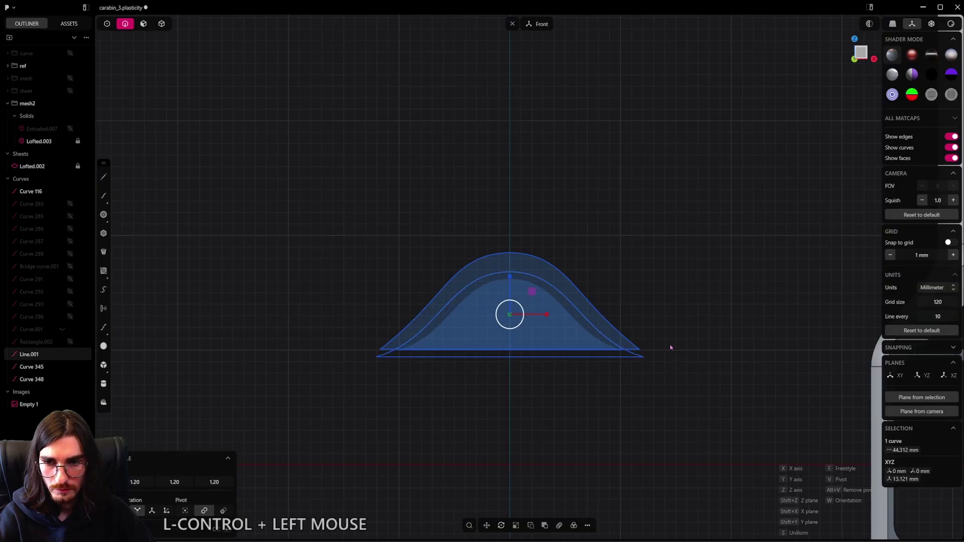
scroll(691, 349, "up", 3)
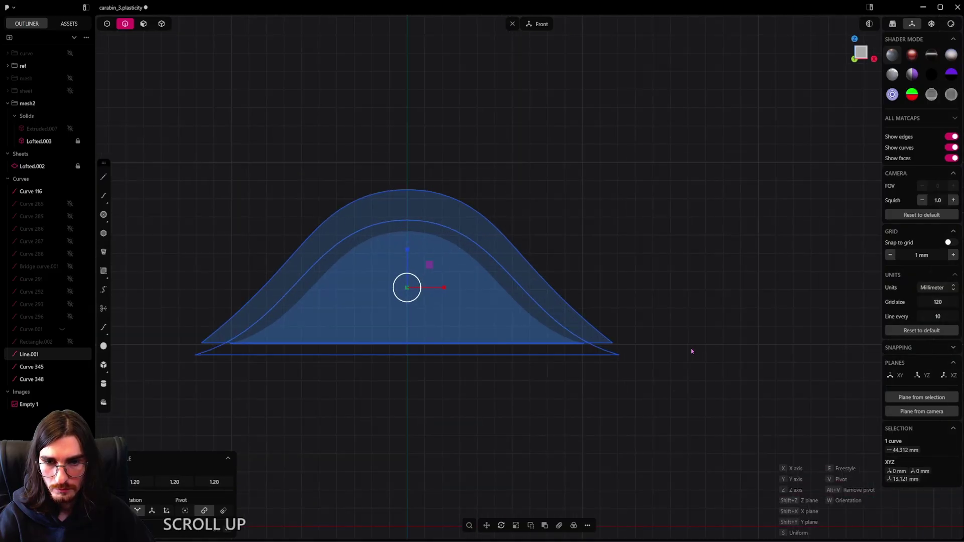
left_click(622, 340, "shift")
Step: Raise the scaled profile about 0.6 mm along Z so its base aligns with the base of Curve 116
scroll(555, 383, "down", 3)
key("g")
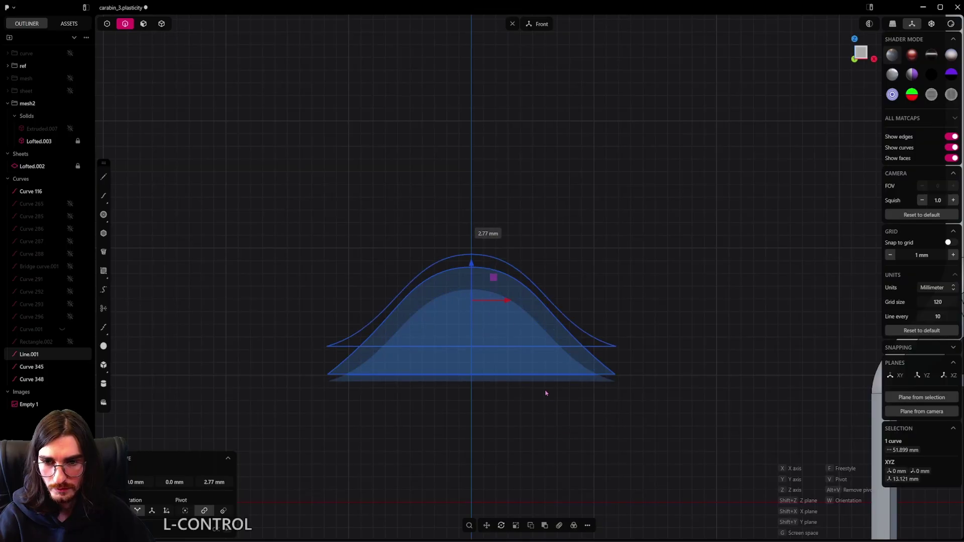
left_click(544, 420, "ctrl")
right_click(570, 423)
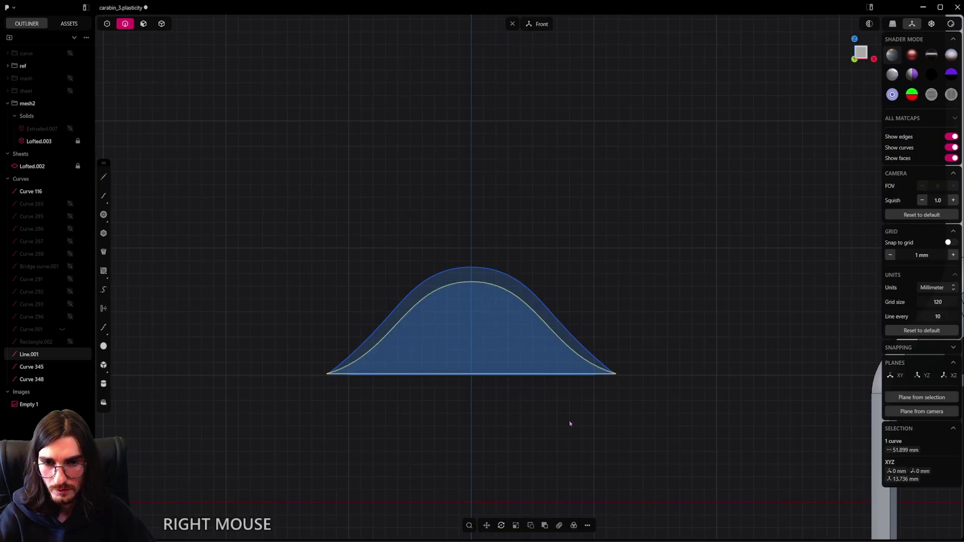
Step: Hide Curve 116 and delete the two leftover baseline curves, Curve 348 and Curve 345
scroll(570, 423, "down", 3)
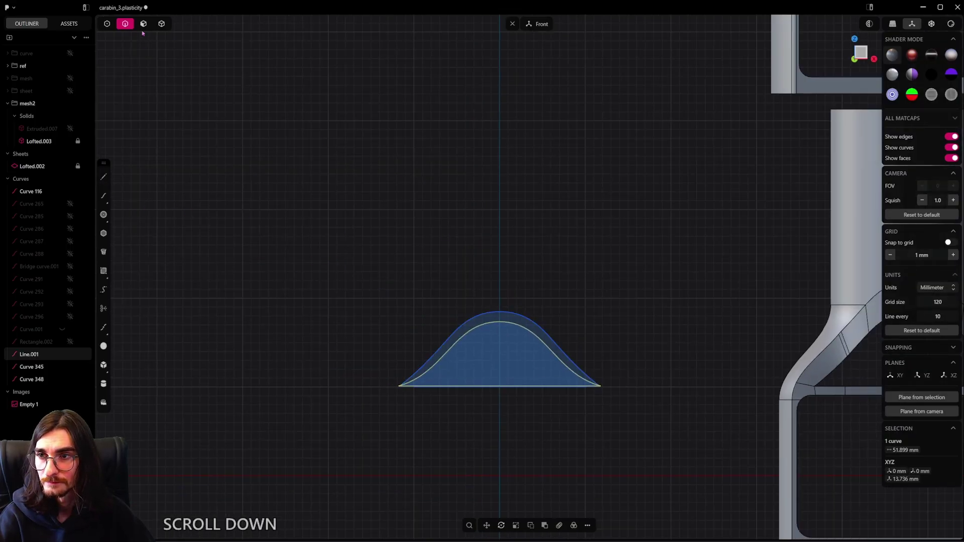
left_click(43, 193)
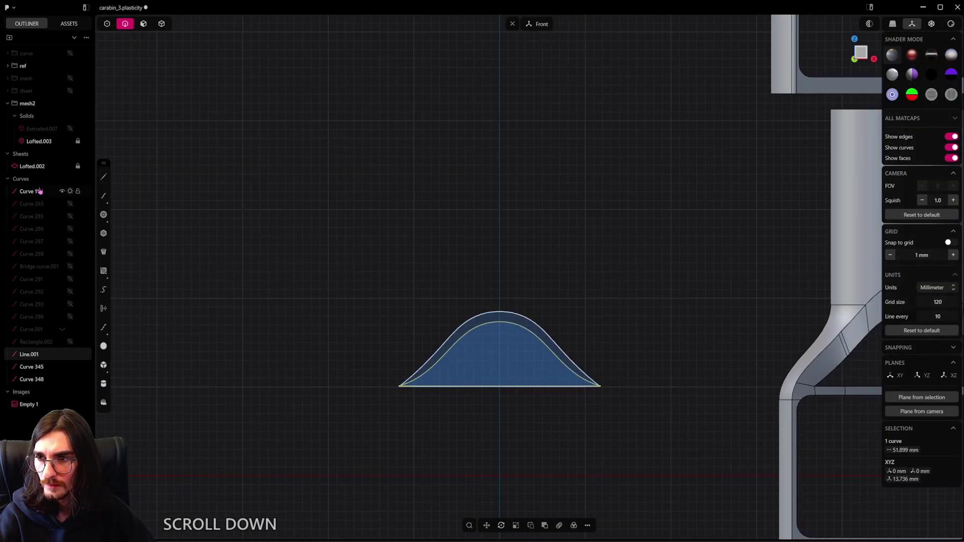
left_click(71, 191)
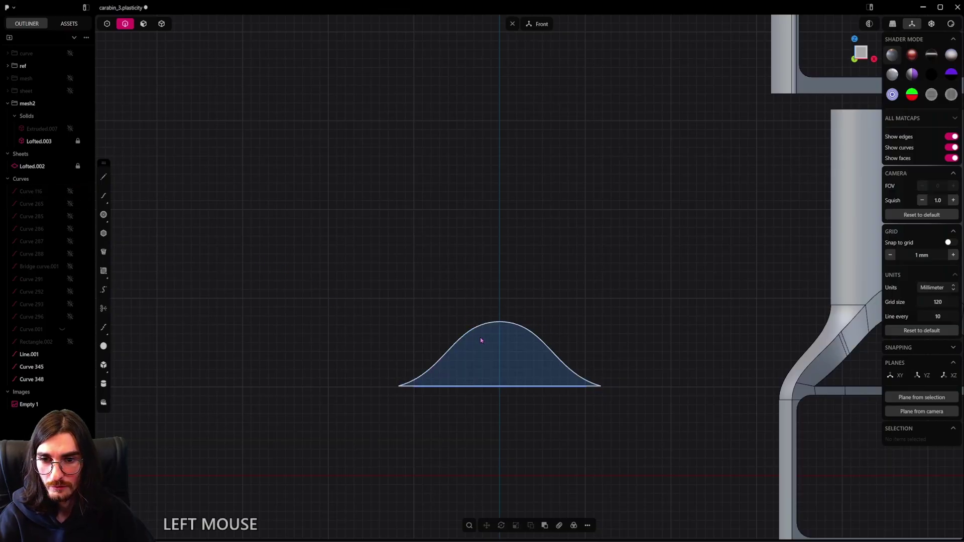
key("ctrl")
left_click(30, 380)
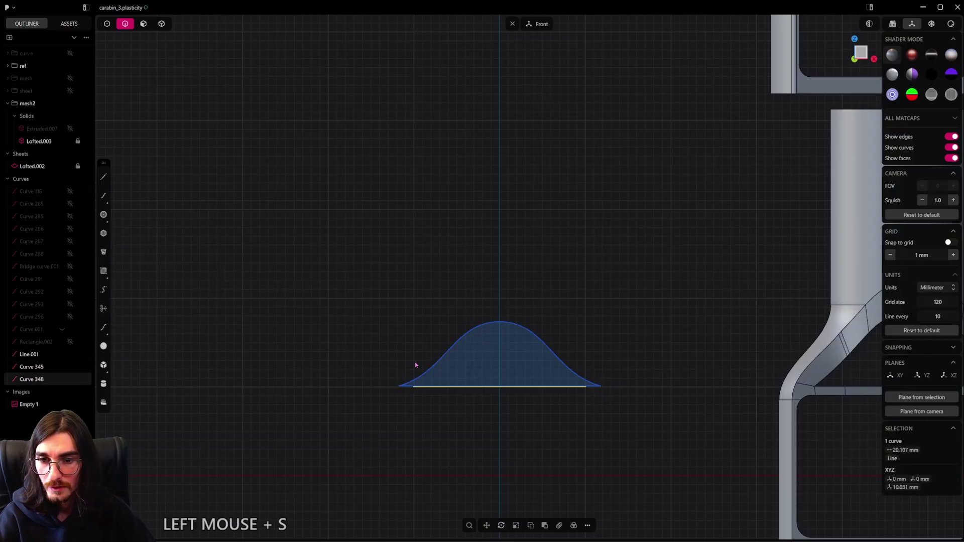
key("x")
left_click(475, 390)
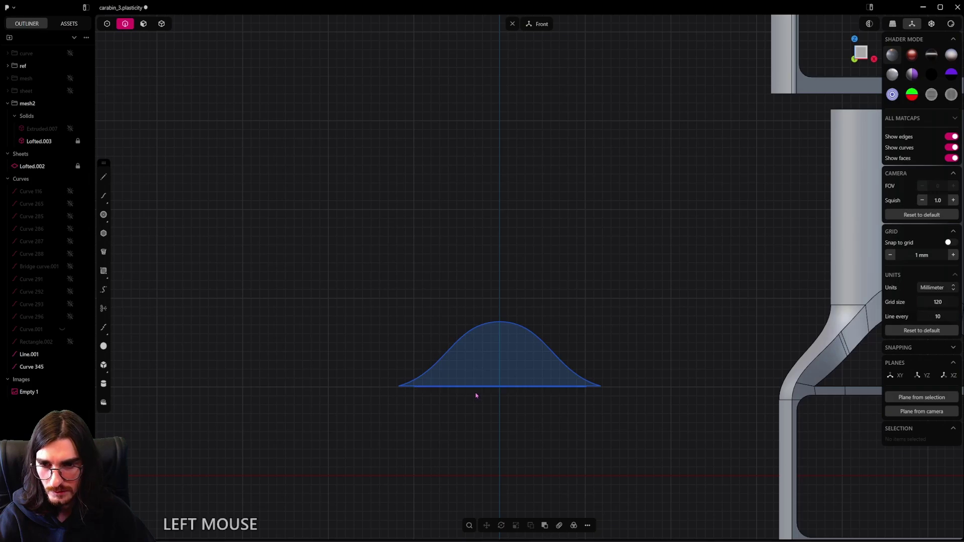
key("x")
scroll(485, 403, "up", 3)
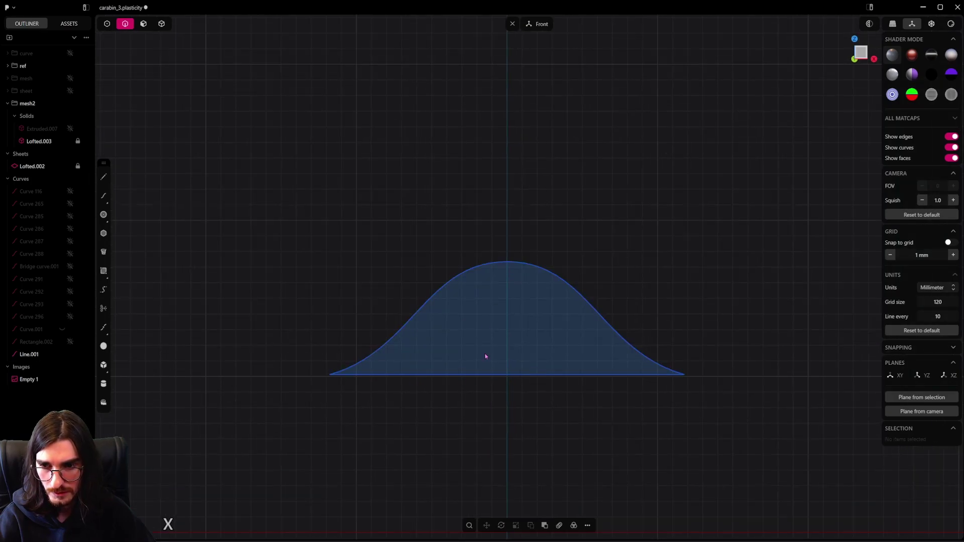
Step: Unhide the Extruded.007 cylinder and the Rectangle.002 outline around the arch profile for comparison with the lofted reference
left_click(400, 321)
scroll(472, 334, "down", 5)
scroll(432, 412, "down", 5)
middle_click_drag(543, 357, 478, 368, "shift")
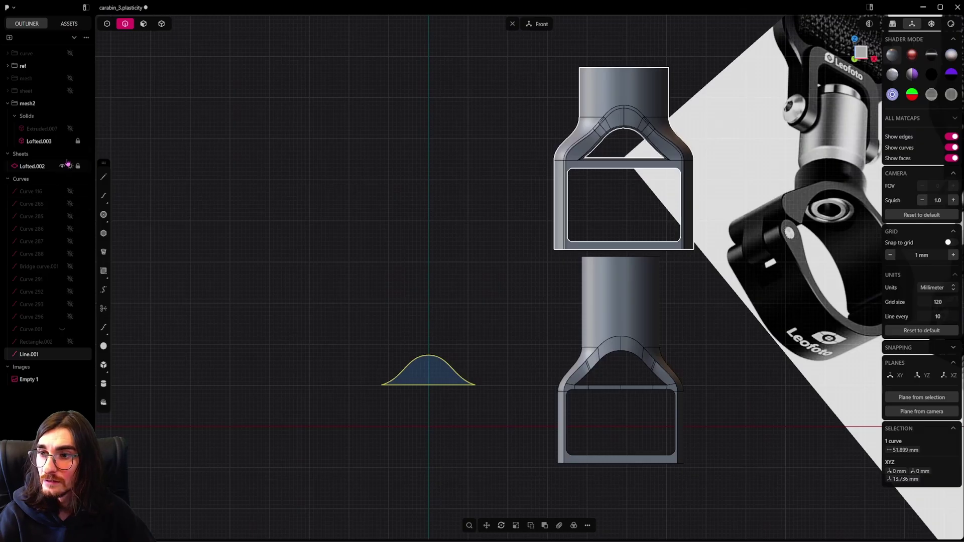
left_click(71, 129)
scroll(462, 331, "up", 2)
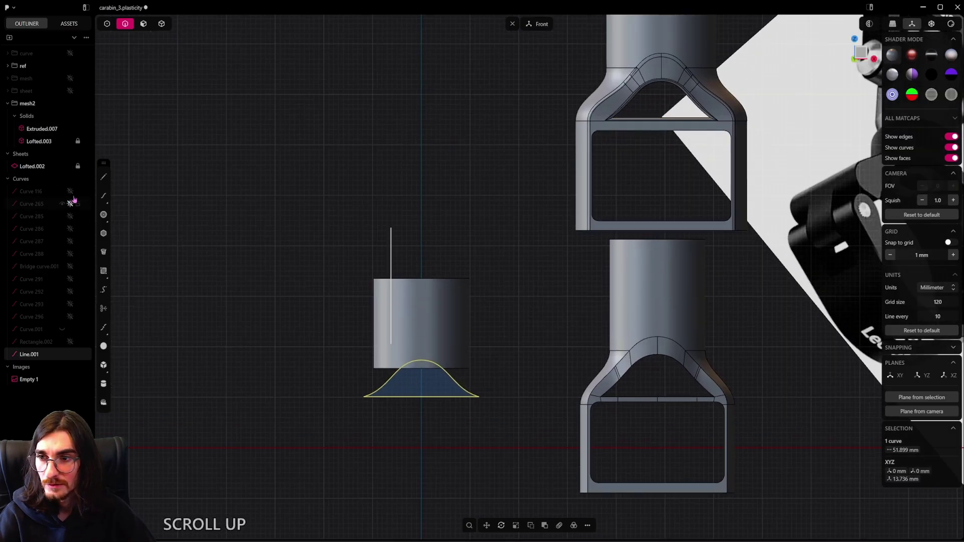
left_click(73, 347)
scroll(407, 376, "up", 3)
scroll(486, 367, "down", 1)
middle_click_drag(487, 366, 423, 305, "shift")
scroll(423, 305, "down", 1)
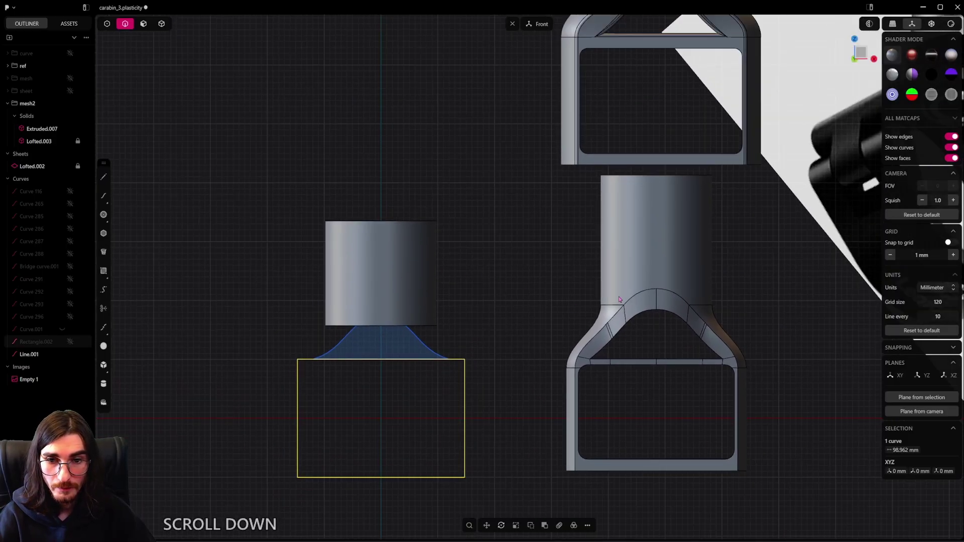
scroll(693, 301, "up", 3)
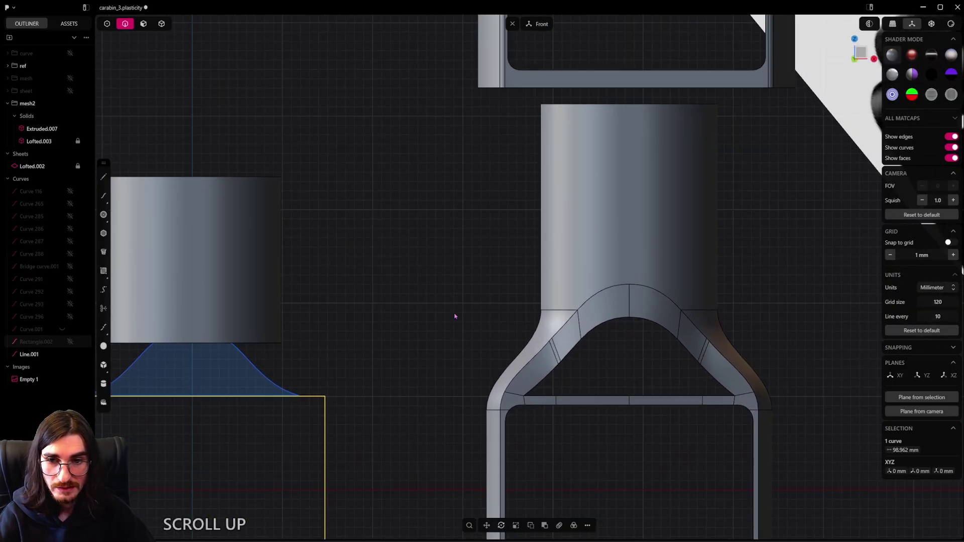
scroll(196, 328, "down", 1)
middle_click_drag(197, 328, 420, 327, "shift")
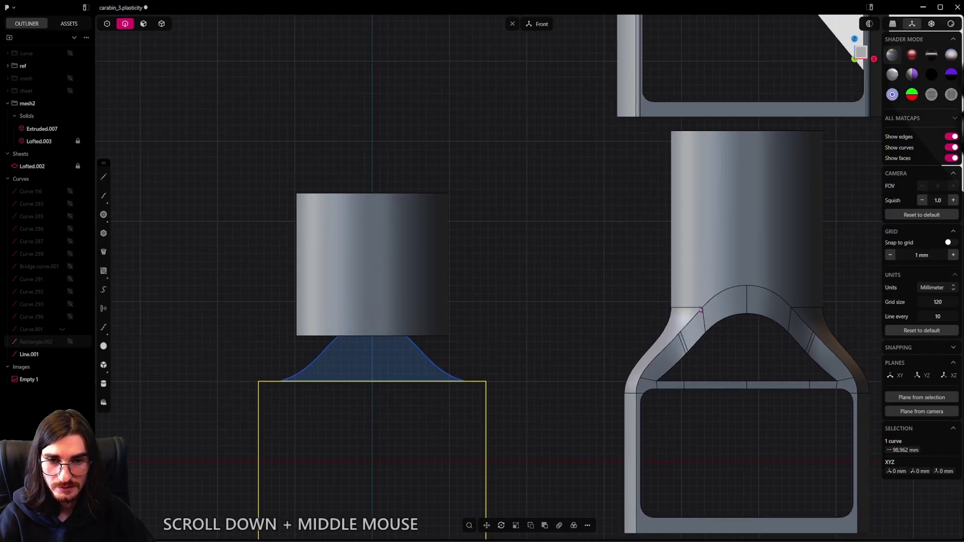
Step: Raise the Extruded.007 cylinder about 2.4 mm along Z so it sits just above the arch profile's peak
left_click(160, 26)
left_click(406, 259)
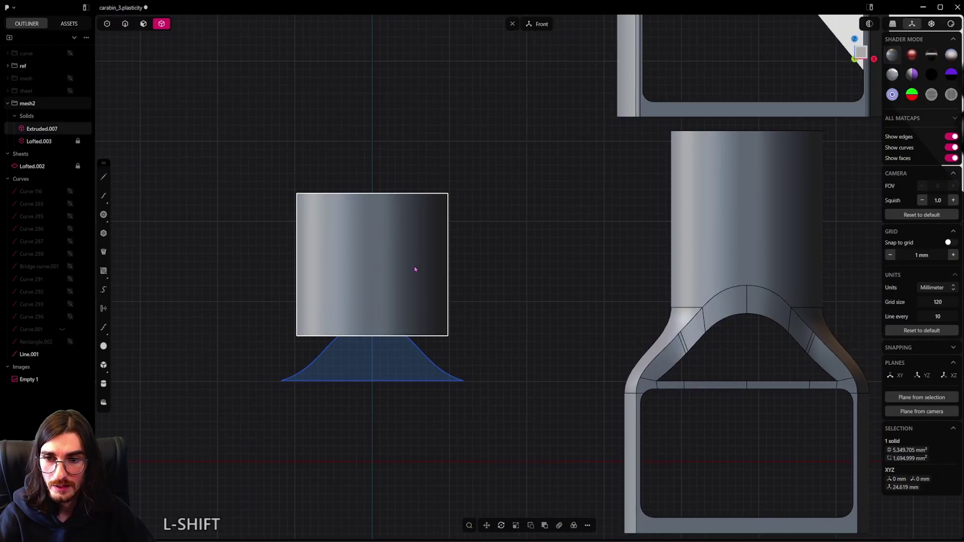
middle_click_drag(414, 266, 427, 211)
middle_click_drag(482, 343, 624, 199, "alt")
scroll(723, 287, "down", 2)
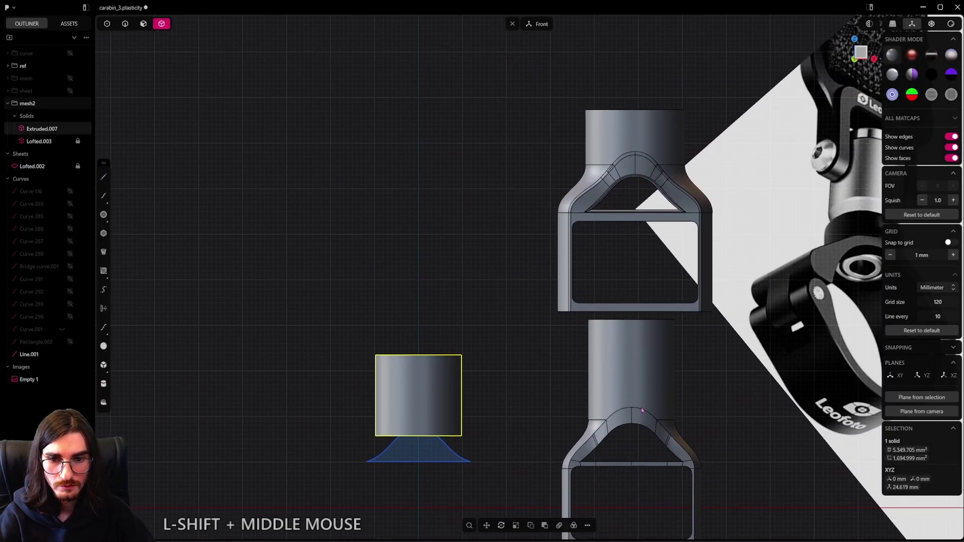
middle_click_drag(642, 411, 645, 344, "shift")
scroll(640, 341, "up", 2)
scroll(626, 343, "up", 2)
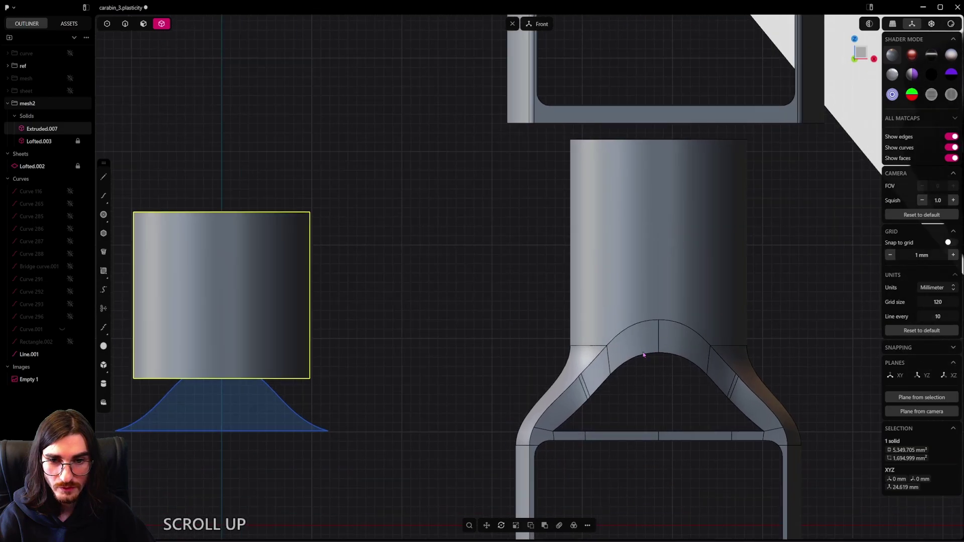
middle_click_drag(297, 393, 396, 405, "shift")
key("g")
key("z")
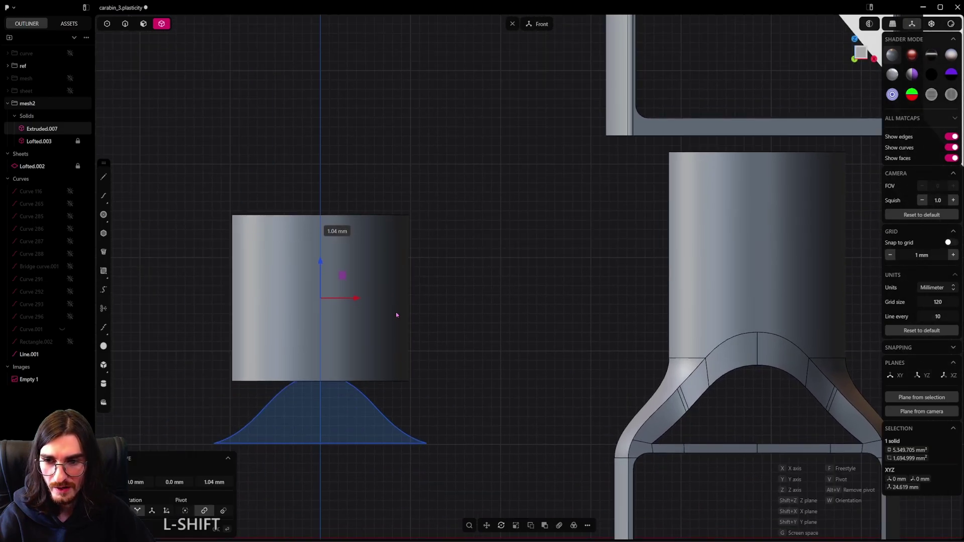
left_click(367, 196, "shift")
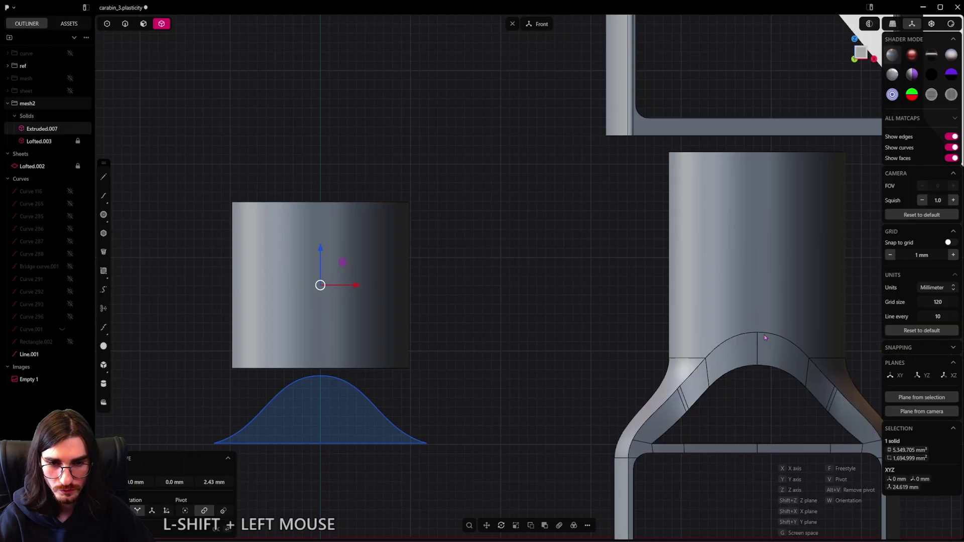
Step: Nudge the cylinder up about 0.2 mm more along Z to match the gap on the lofted reference
scroll(819, 378, "down", 2)
middle_click_drag(774, 372, 734, 350, "shift")
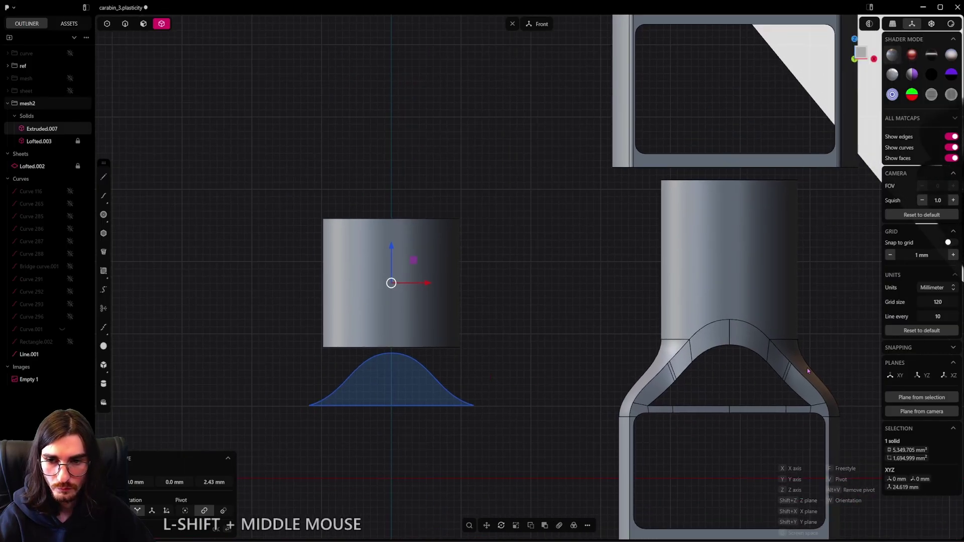
middle_click_drag(479, 398, 564, 376, "shift")
scroll(607, 312, "up", 4)
middle_click_drag(496, 346, 420, 373, "shift")
scroll(421, 373, "down", 3)
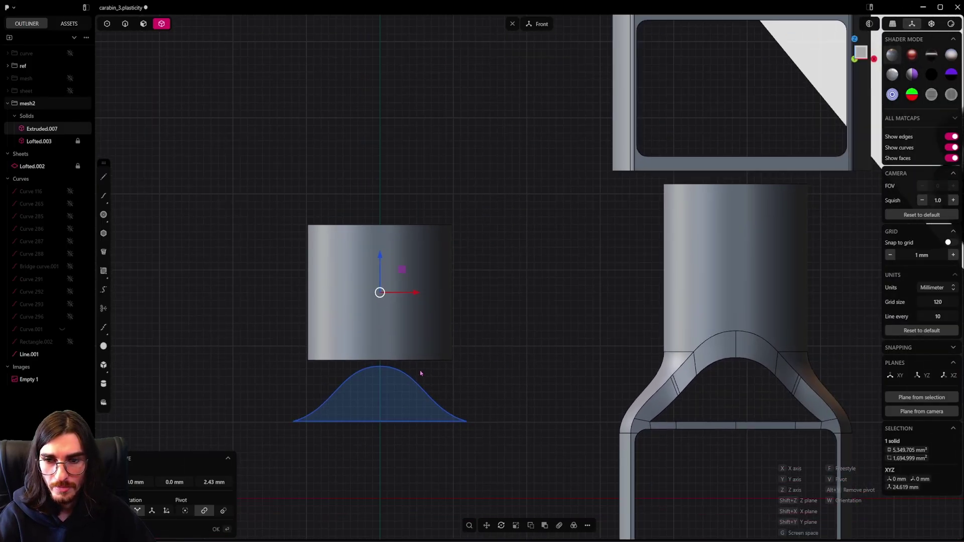
key("g")
key("z")
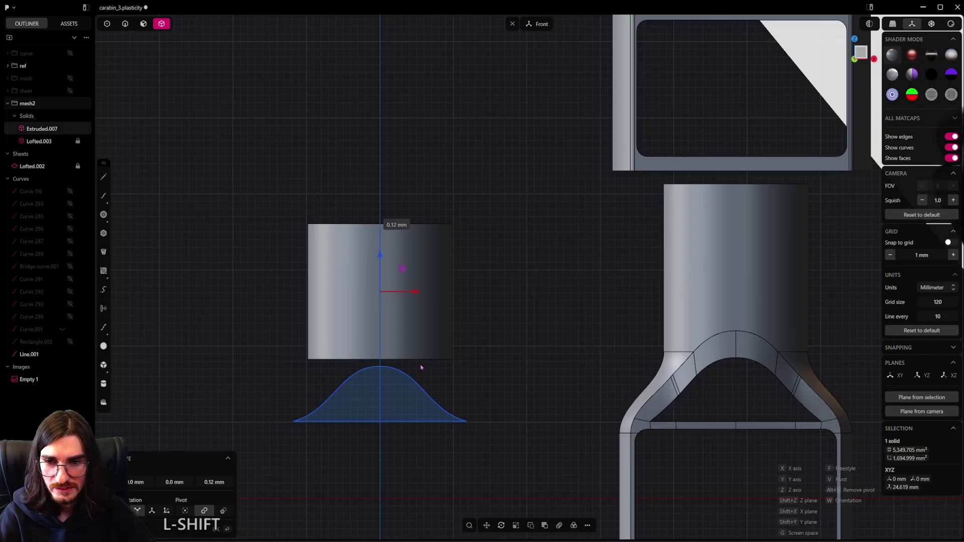
left_click(459, 375, "shift")
Step: Compare the parts with the lofted models and the reference photo, and unhide the Rectangle.002 outline beneath the arch profile
scroll(460, 370, "down", 7)
middle_click_drag(766, 255, 557, 311, "shift")
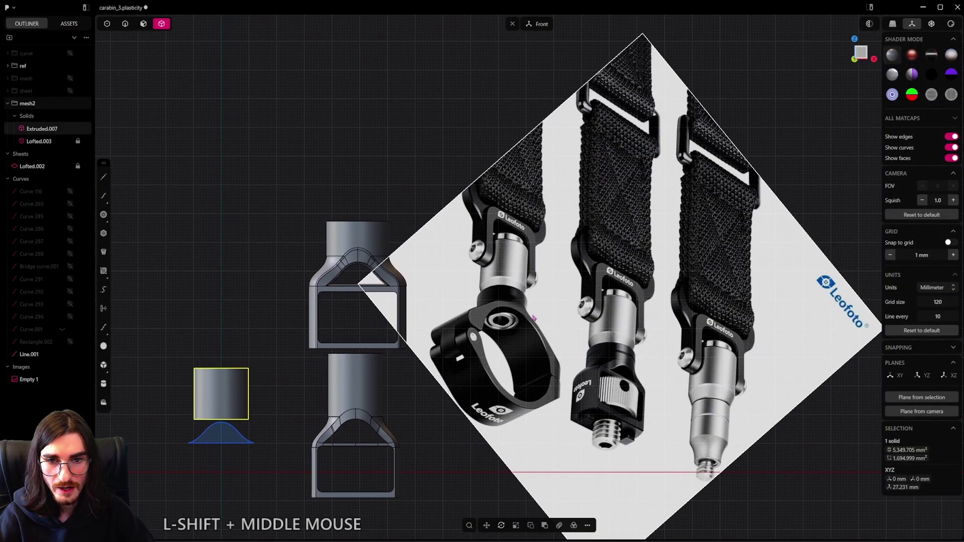
scroll(560, 313, "up", 2)
middle_click_drag(628, 389, 806, 265, "shift")
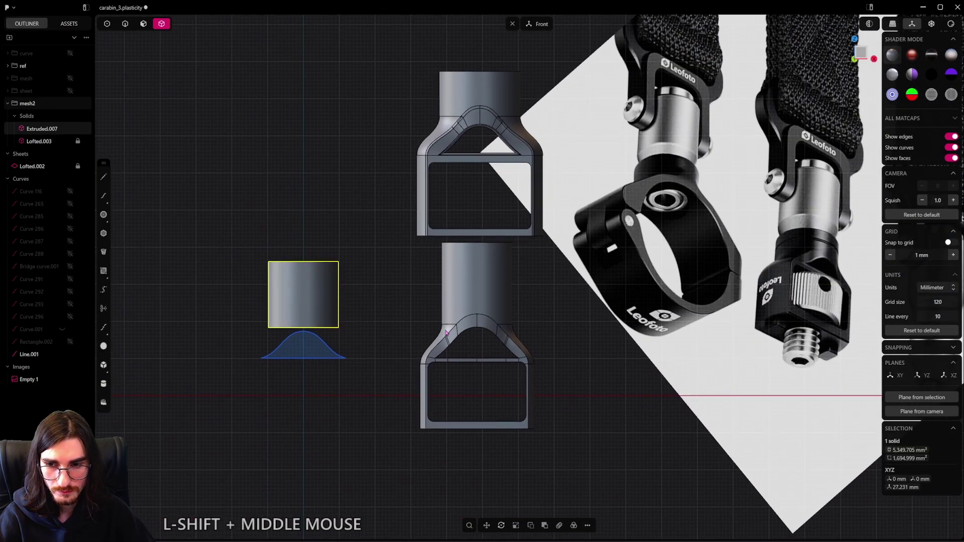
middle_click_drag(484, 347, 484, 378)
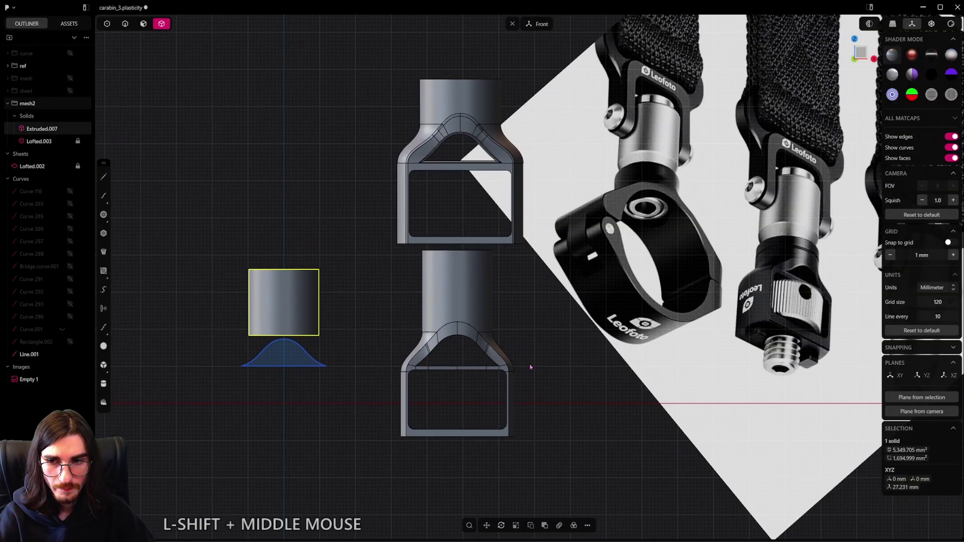
scroll(795, 261, "down", 2)
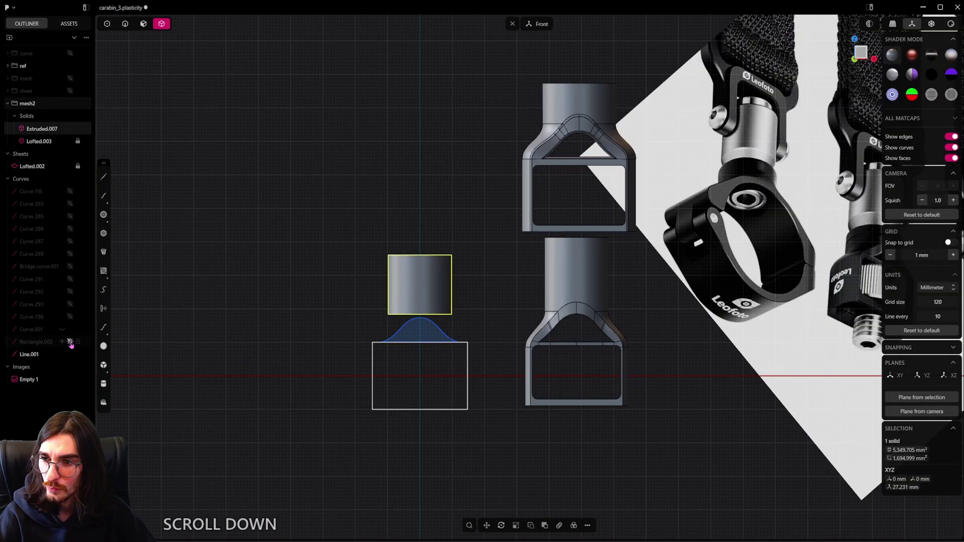
left_click(70, 342)
middle_click_drag(555, 376, 442, 388, "shift")
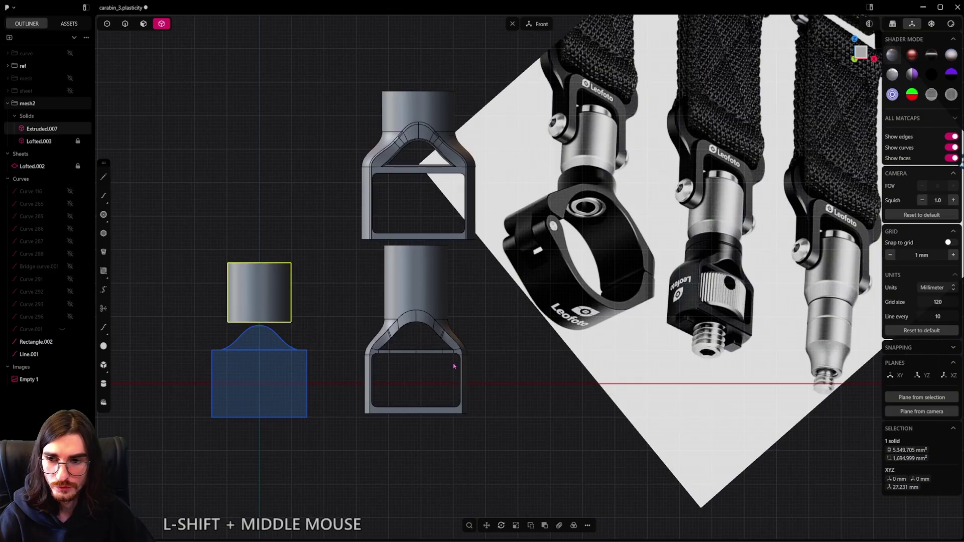
middle_click_drag(399, 351, 470, 351, "shift")
scroll(469, 350, "up", 5)
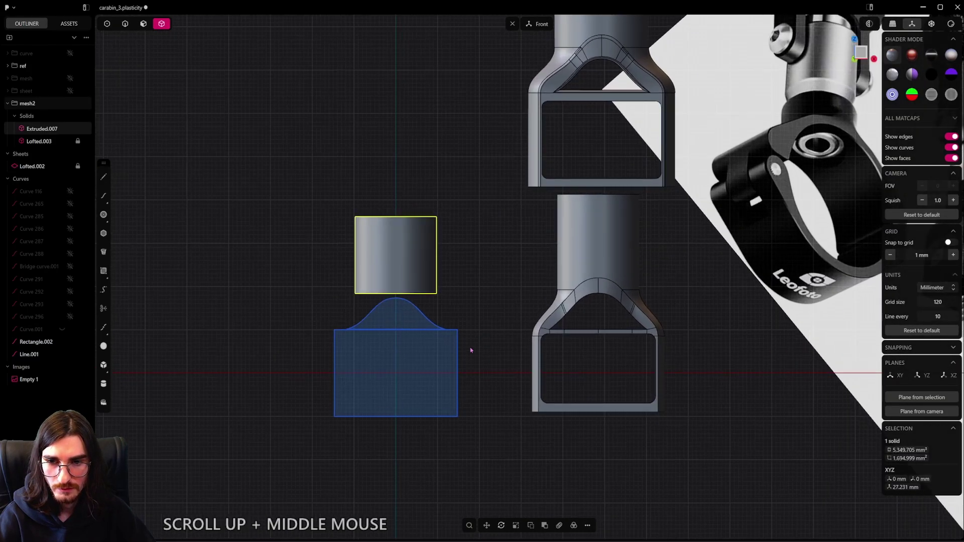
Step: Extrude the Rectangle.002 region to one side of its sketch plane as a new solid
left_click(163, 27)
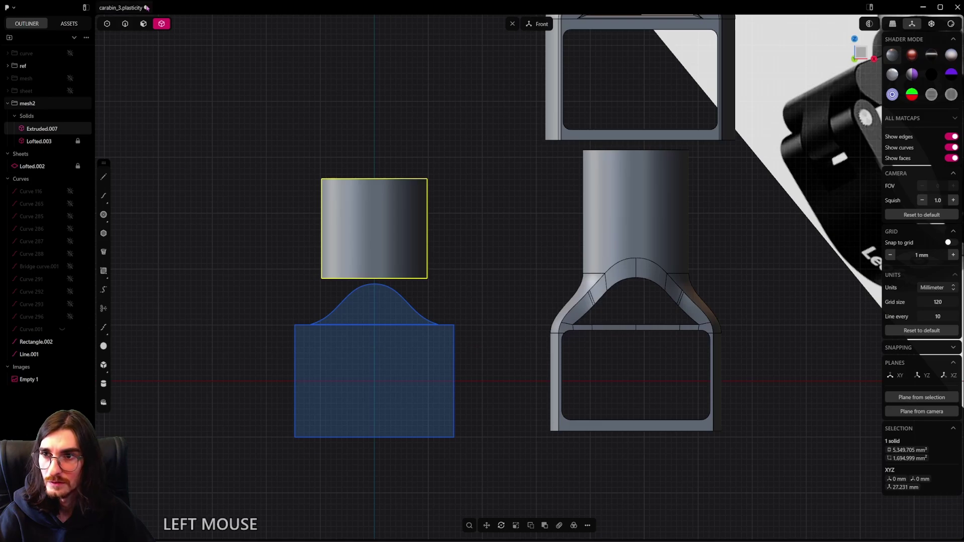
left_click(336, 394)
middle_click_drag(336, 394, 448, 414)
left_click_drag(304, 385, 325, 387)
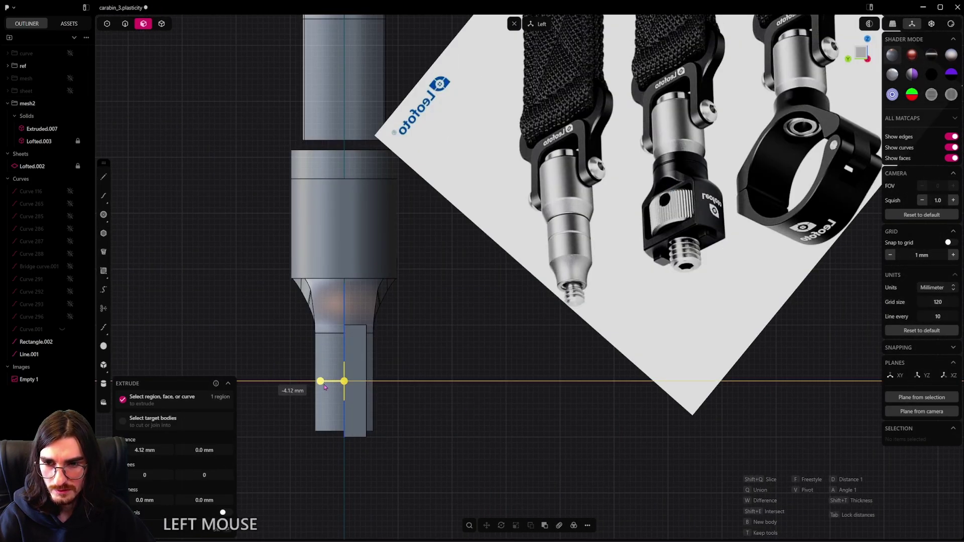
right_click(347, 389)
Step: Mirror the extruded half across the sketch plane with a union to form one centred box, and hide Rectangle.002
middle_click_drag(452, 385, 382, 372)
scroll(391, 405, "down", 2)
key("alt+x")
left_click(422, 366)
key("q")
right_click(474, 411)
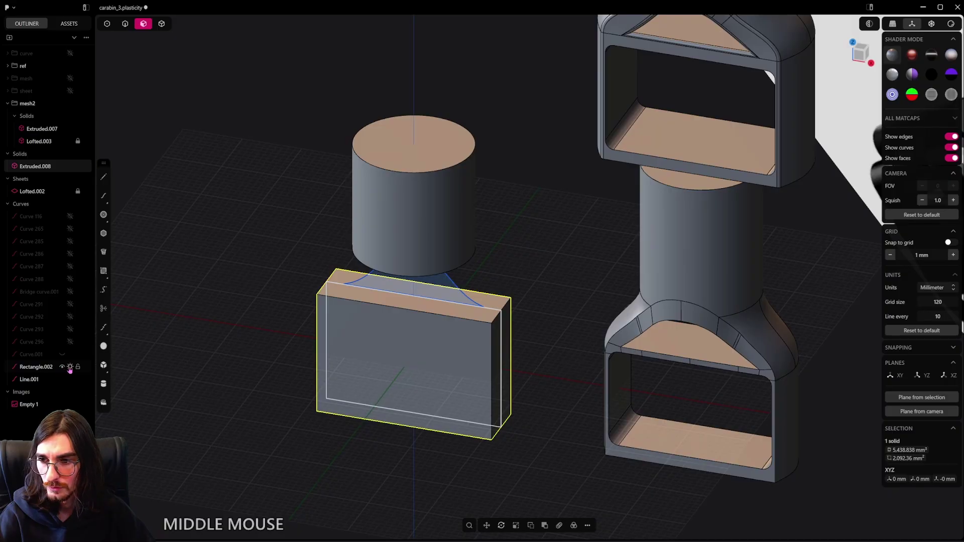
left_click(69, 368)
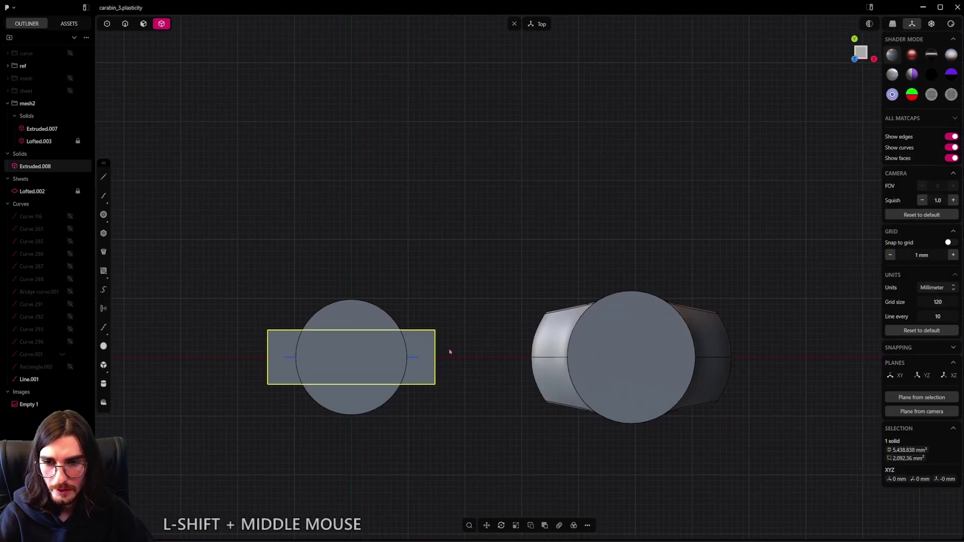
Step: Scale the box along X by about 1.02
scroll(451, 362, "up", 2)
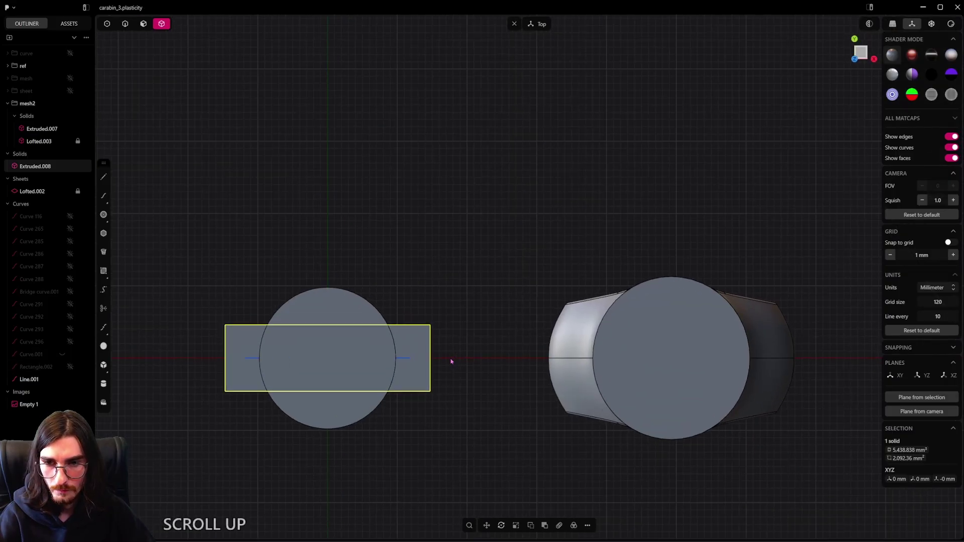
key("s")
key("x")
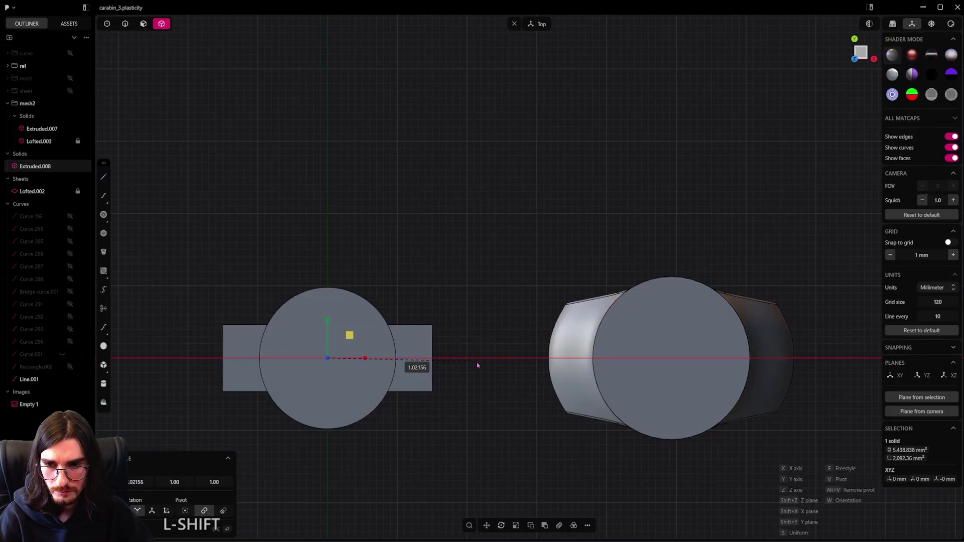
right_click(452, 390)
Step: Scale the box along Y by about 1.17 so its thickness matches the lofted reference in the side view
scroll(452, 390, "down", 1)
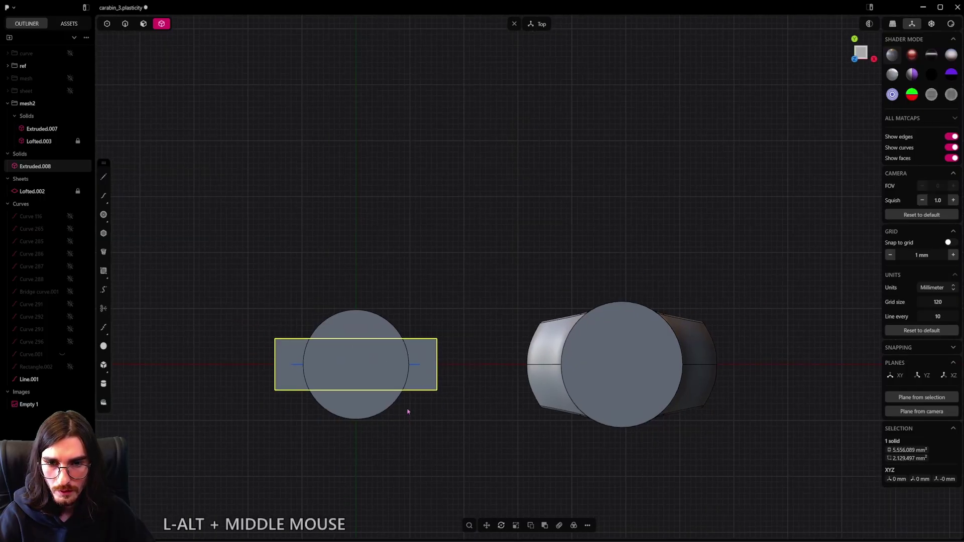
middle_click_drag(406, 408, 517, 385, "alt")
scroll(517, 385, "up", 2)
middle_click_drag(426, 389, 451, 312, "shift")
key("s")
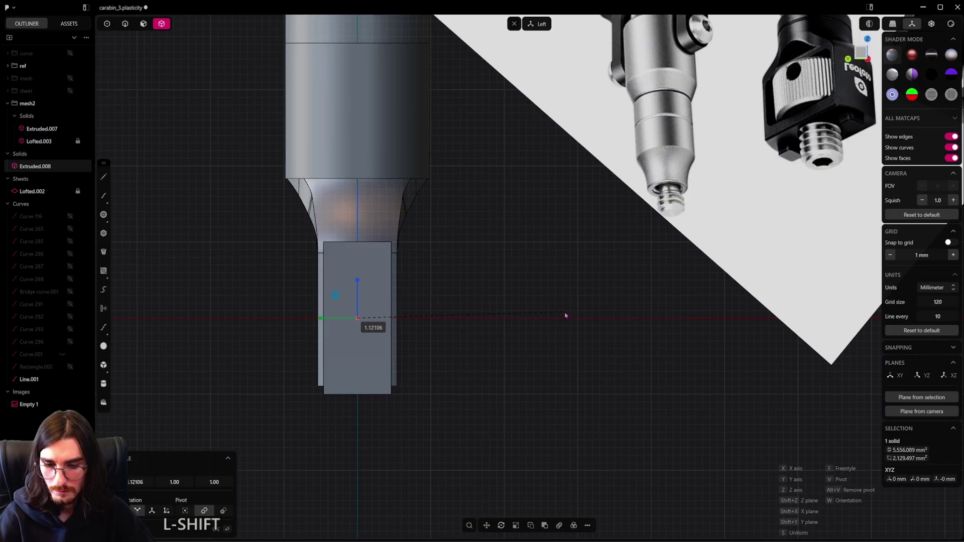
key("y")
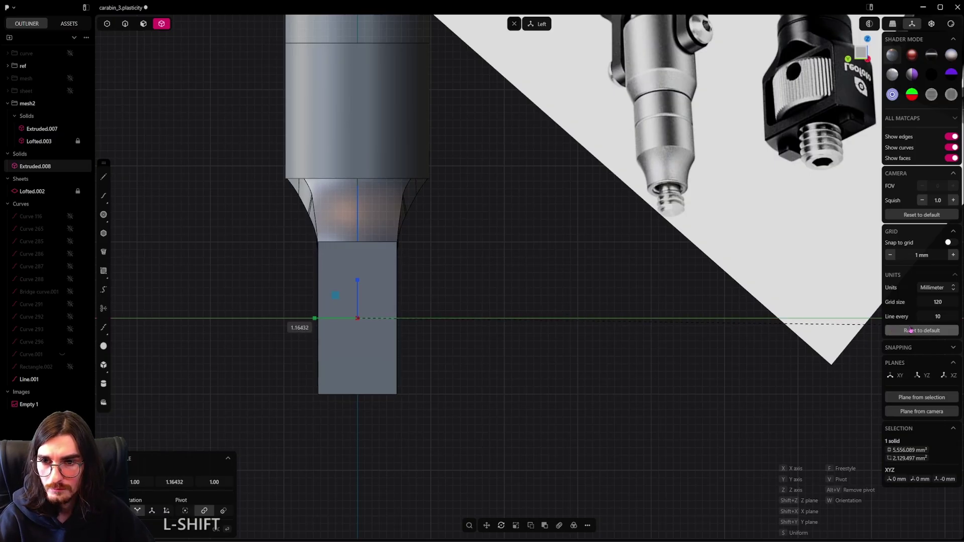
left_click(920, 340)
right_click(464, 288)
middle_click_drag(445, 385, 397, 296)
scroll(446, 374, "down", 2)
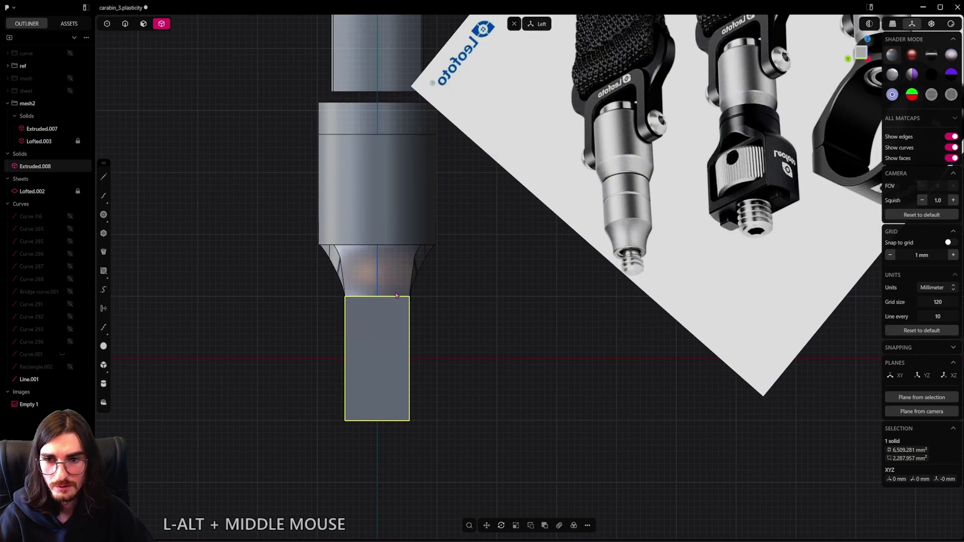
Step: Try moving the cylinder freehand above the box
scroll(400, 252, "up", 1)
middle_click_drag(400, 252, 415, 360, "shift")
left_click(416, 263)
key("g")
left_click(535, 313)
key("ctrl+z")
Step: In the top view, draw a spline about 13 mm long between the two corners of the box's +X end, bulging outward through the X axis
middle_click_drag(520, 298, 489, 388)
scroll(482, 320, "down", 1)
scroll(523, 417, "up", 2)
middle_click_drag(523, 417, 481, 380, "shift")
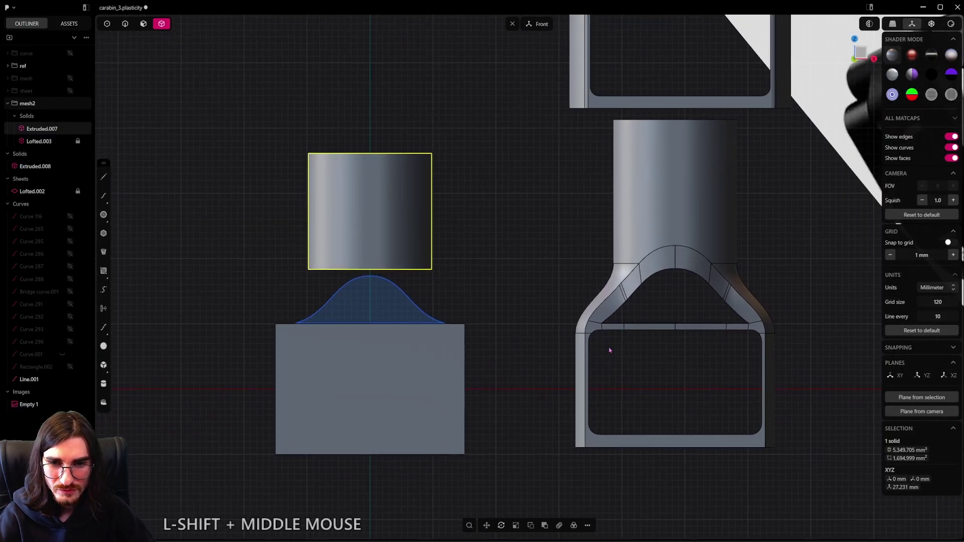
middle_click_drag(465, 303, 470, 385, "alt")
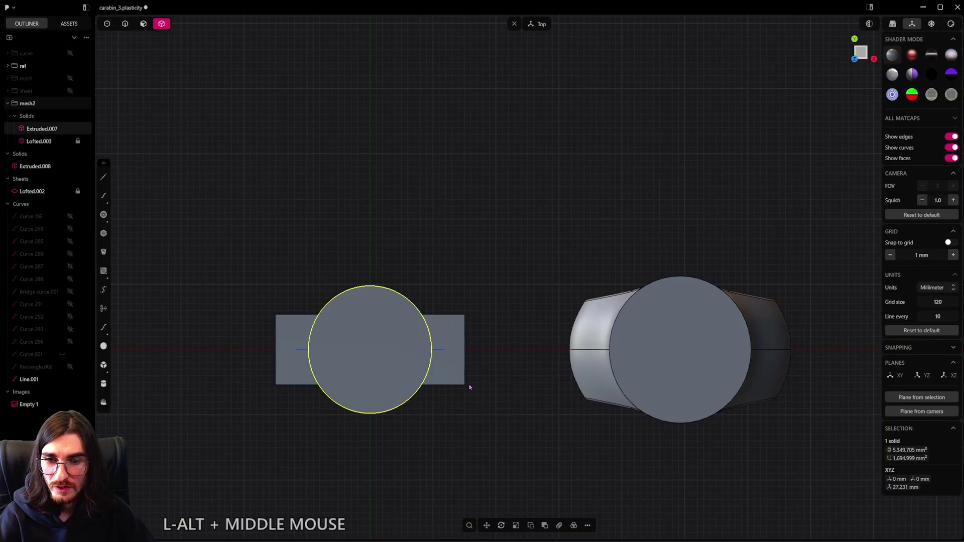
scroll(471, 361, "up", 2)
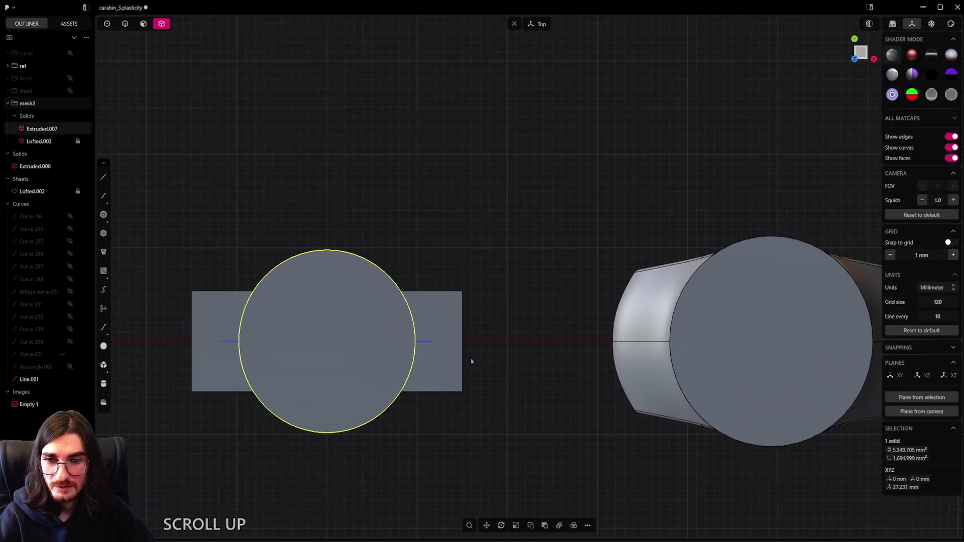
left_click(105, 200)
scroll(527, 301, "up", 2)
left_click(439, 284)
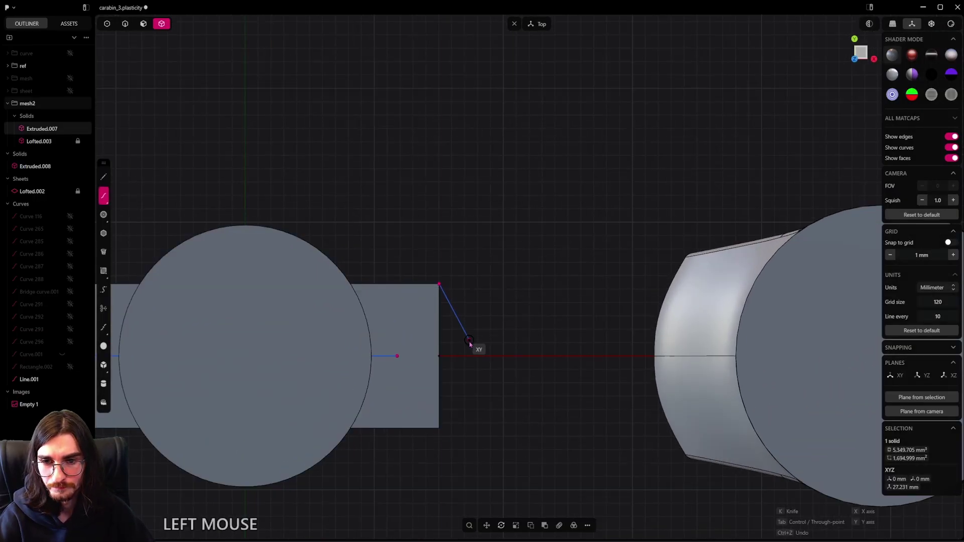
left_click(481, 356)
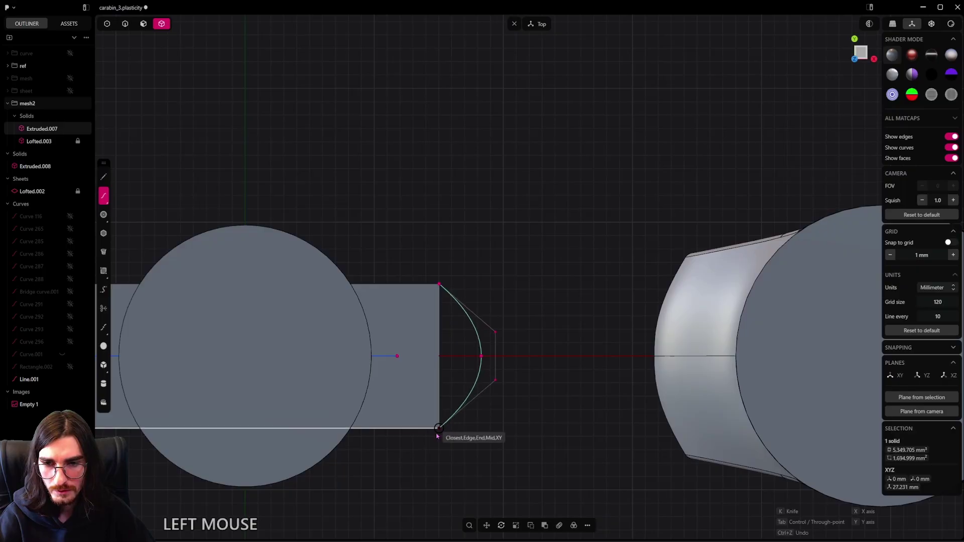
left_click(439, 428)
right_click(528, 424)
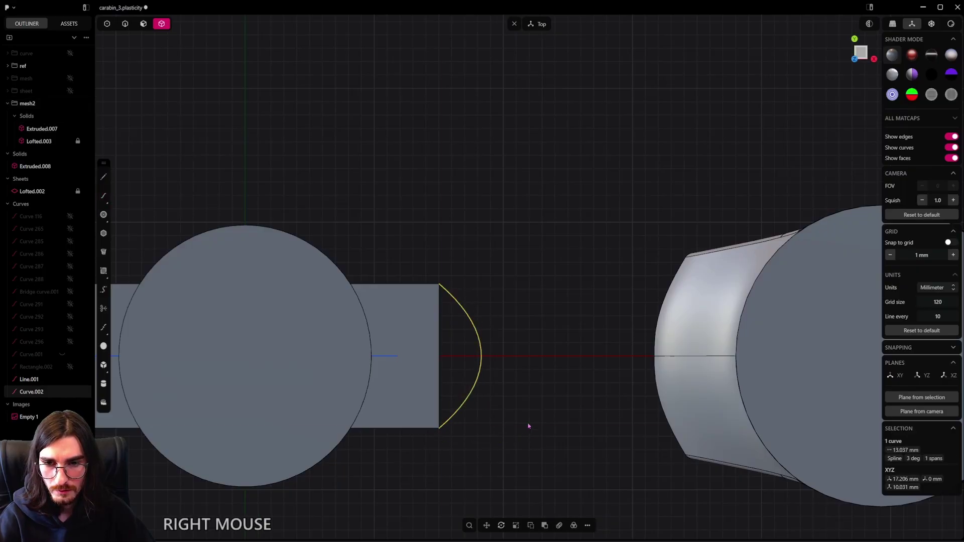
Step: Move the spline's two middle control points about 2.3 mm along X toward the box to flatten the bulge
left_click(107, 24)
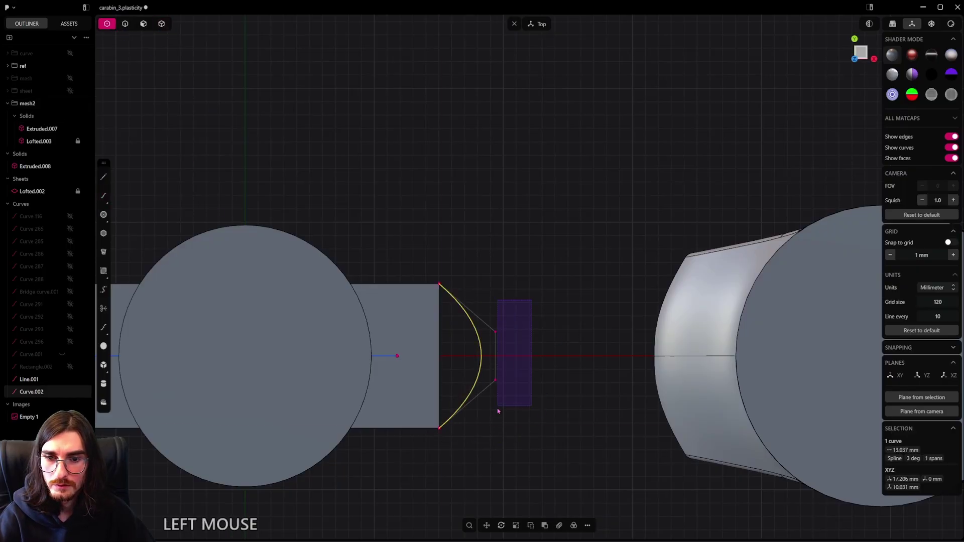
left_click_drag(497, 412, 483, 420)
key("g")
key("x")
key("shift")
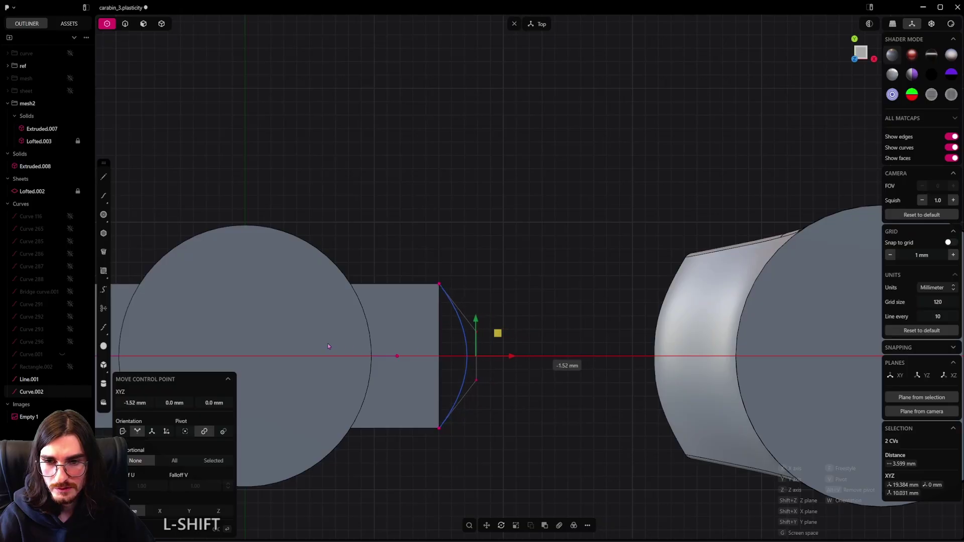
right_click(236, 330)
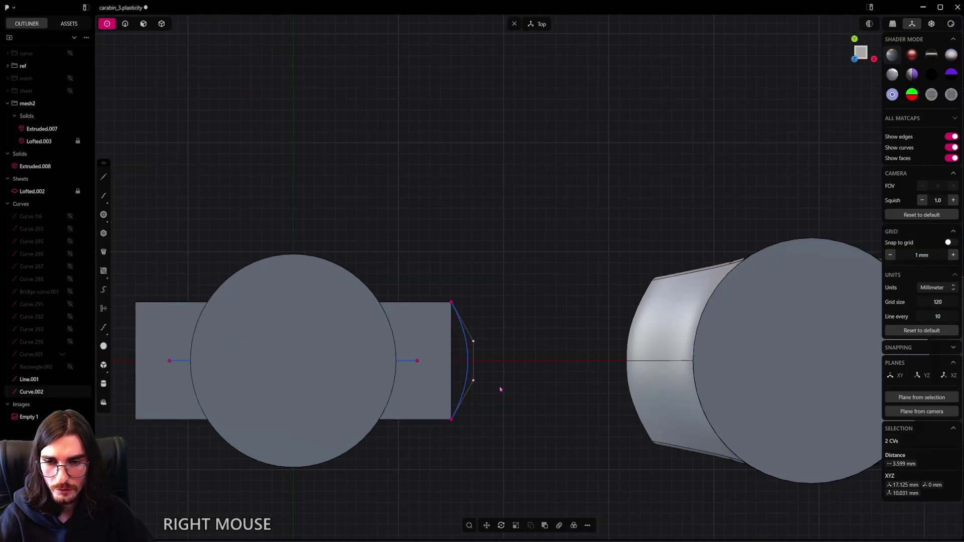
middle_click_drag(499, 389, 495, 339)
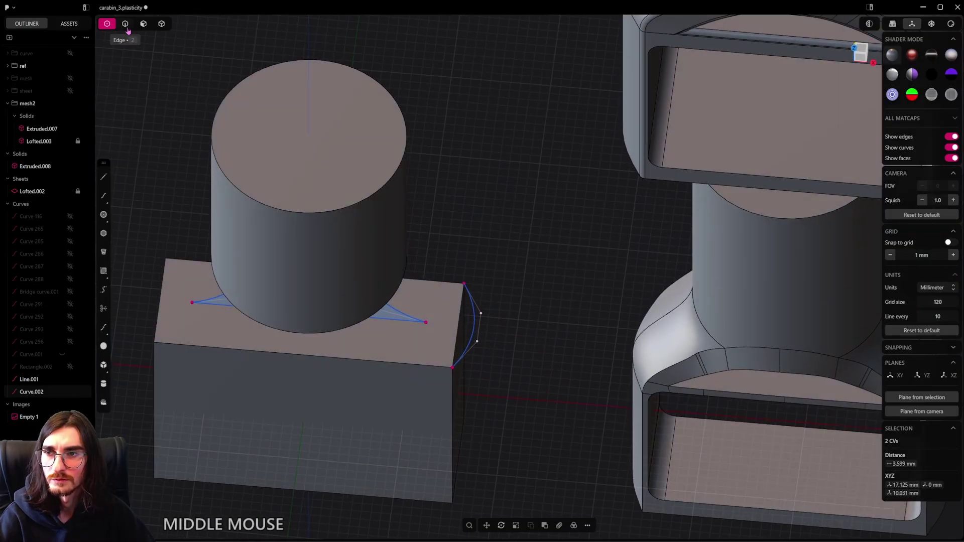
left_click(127, 27)
right_click(474, 326)
left_click(507, 340)
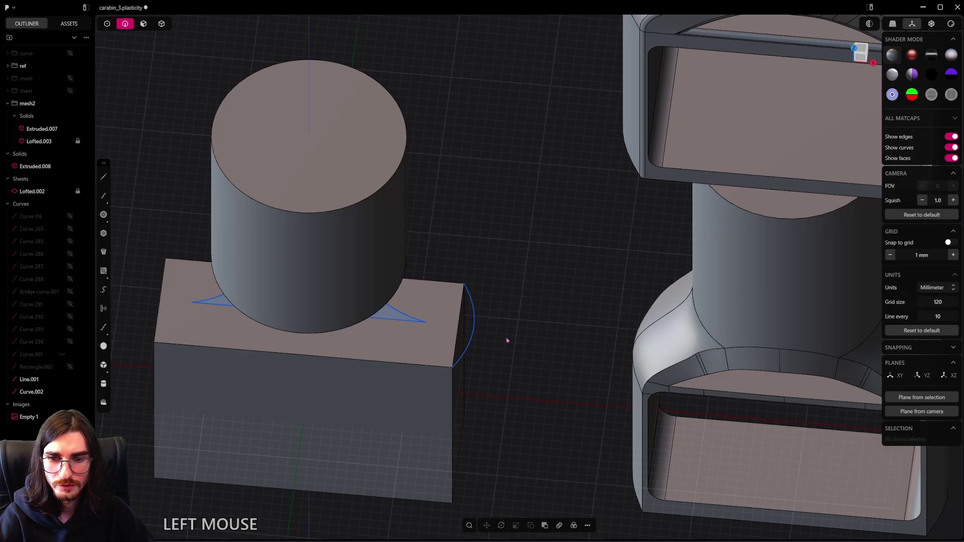
Step: Extrude the curved spline at the box's +X end straight down along Z to about the box's full height
left_click(474, 335)
middle_click_drag(474, 336, 488, 289)
key("e")
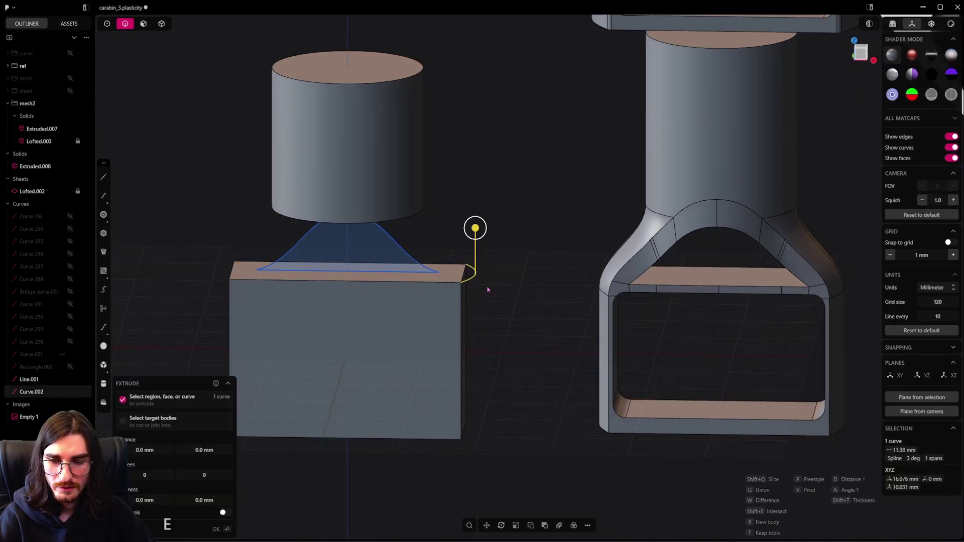
left_click_drag(475, 228, 478, 389)
right_click(507, 380)
Step: Delete the source spline on the upper edge of the curved sheet
middle_click_drag(508, 380, 450, 385)
scroll(476, 331, "up", 3)
left_click(472, 332)
scroll(476, 355, "down", 2)
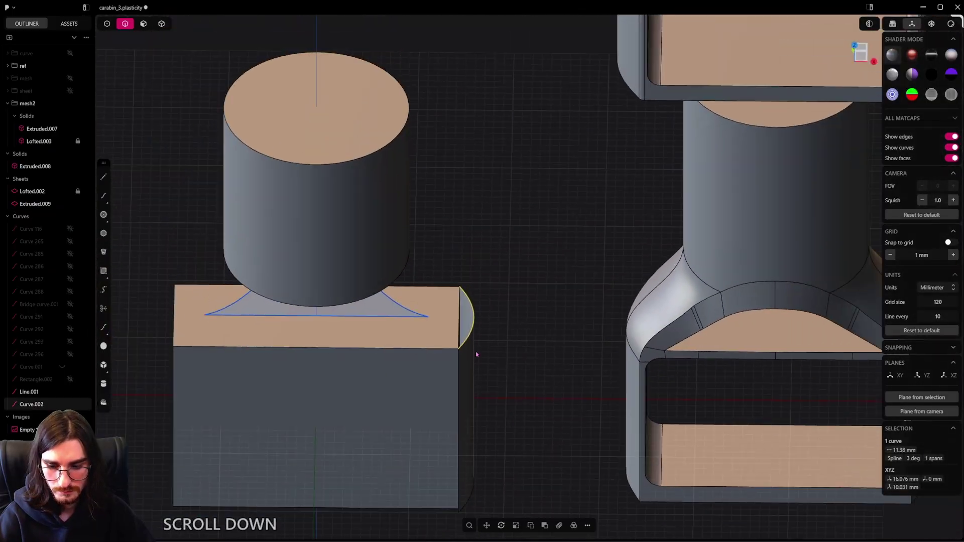
key("x")
scroll(476, 355, "down", 2)
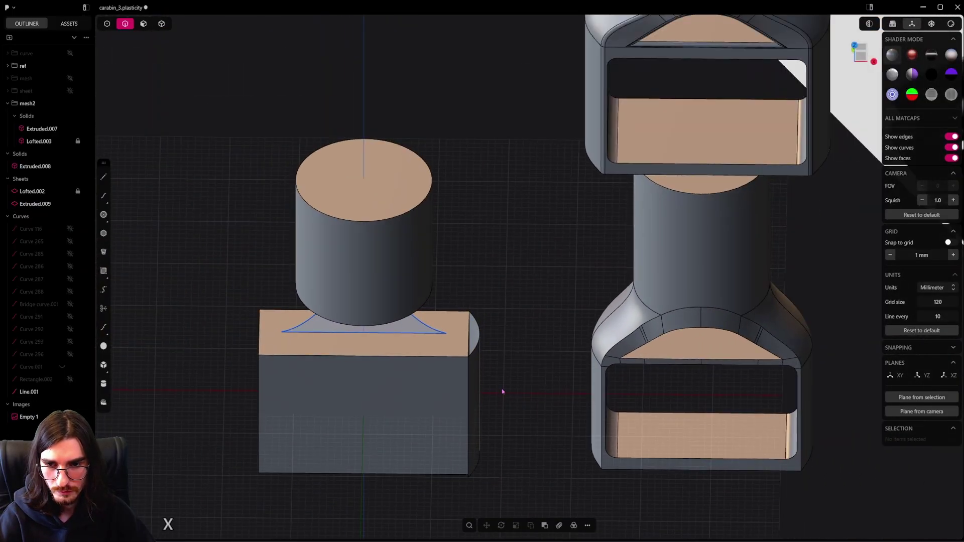
Step: Replace the box's flat +X end face with the surface of the curved sheet so the end bulges outward
left_click(143, 24)
middle_click_drag(426, 318, 502, 321)
left_click(507, 352)
key("f")
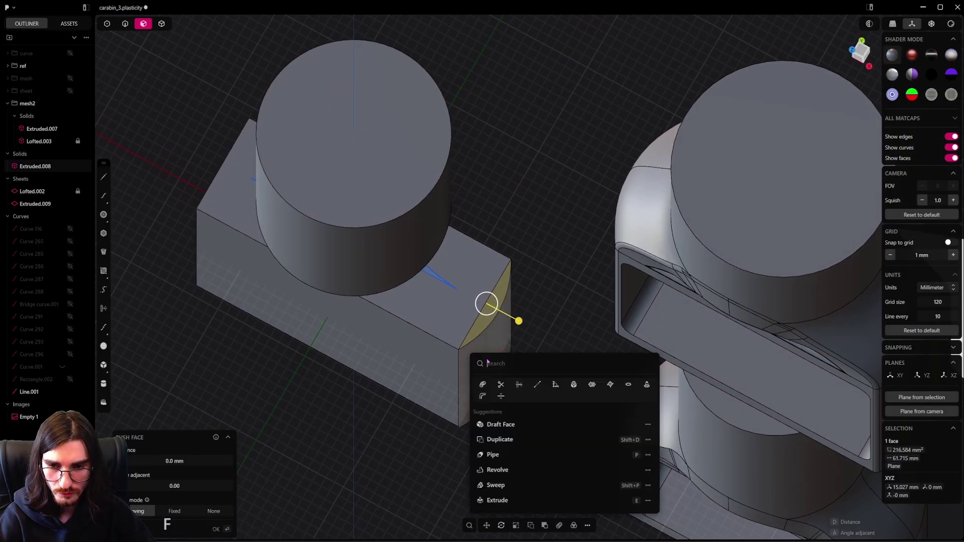
left_click(575, 385)
right_click(502, 329)
Step: Delete the extruded curved sheet at the box's +X end, keeping the rounded solid
middle_click_drag(503, 329, 518, 361)
key("x")
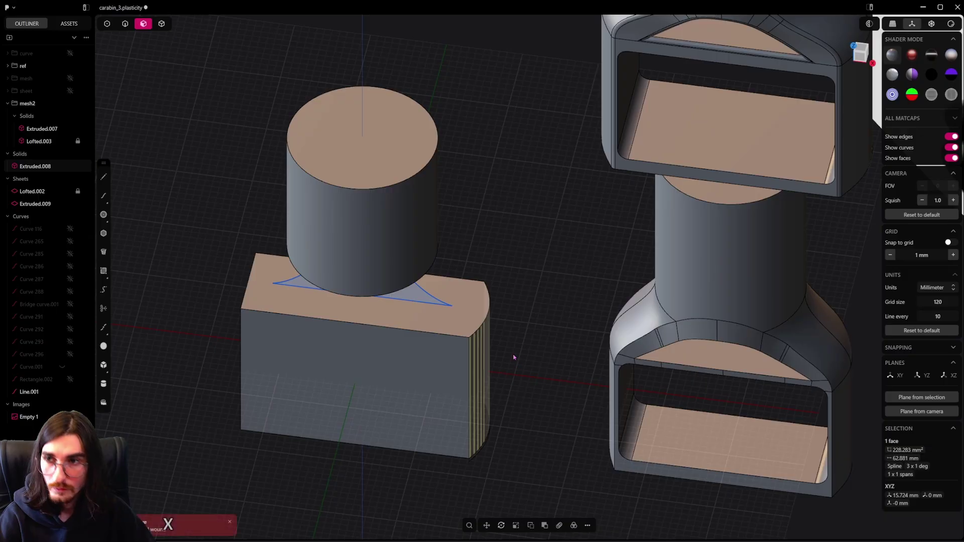
left_click(125, 25)
left_click(561, 303)
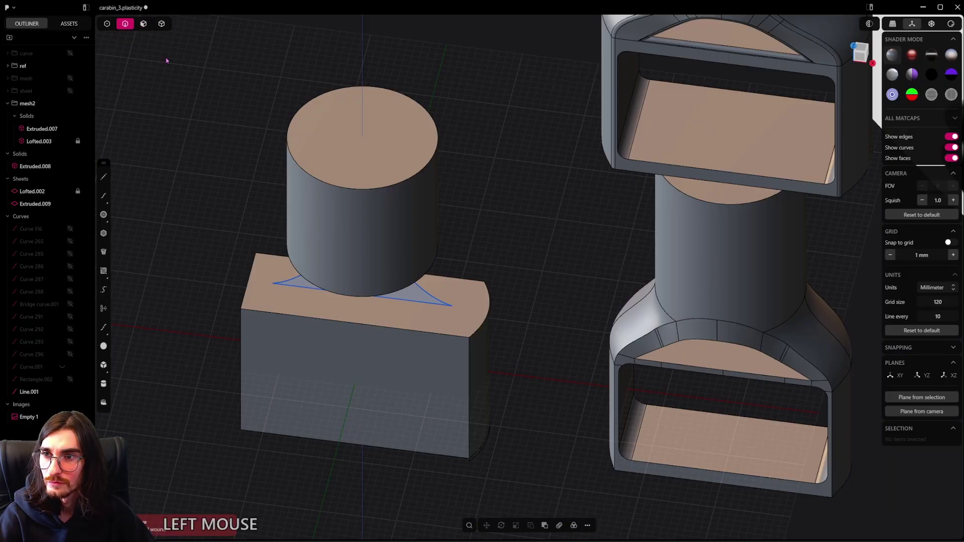
left_click_drag(474, 362, 494, 344)
key("x")
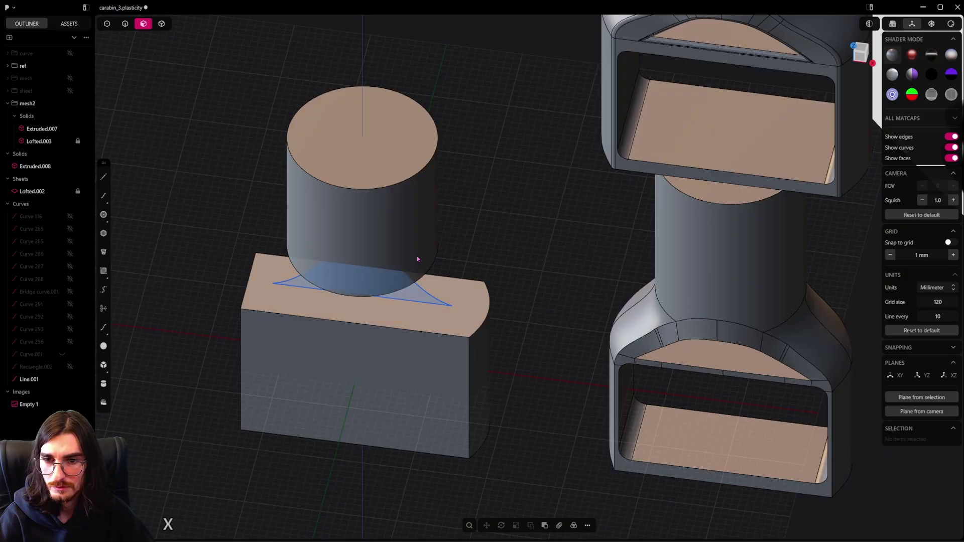
Step: In the front view, mirror the box across its centre along X so both ends are curved
scroll(377, 361, "down", 2)
left_click(161, 24)
left_click(338, 402)
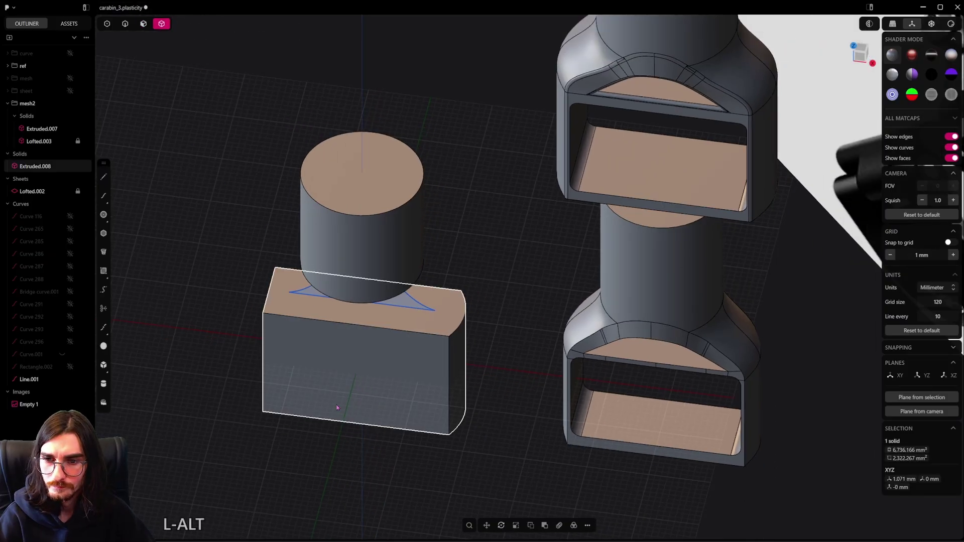
middle_click_drag(337, 402, 402, 359, "alt")
middle_click_drag(412, 406, 429, 368, "shift")
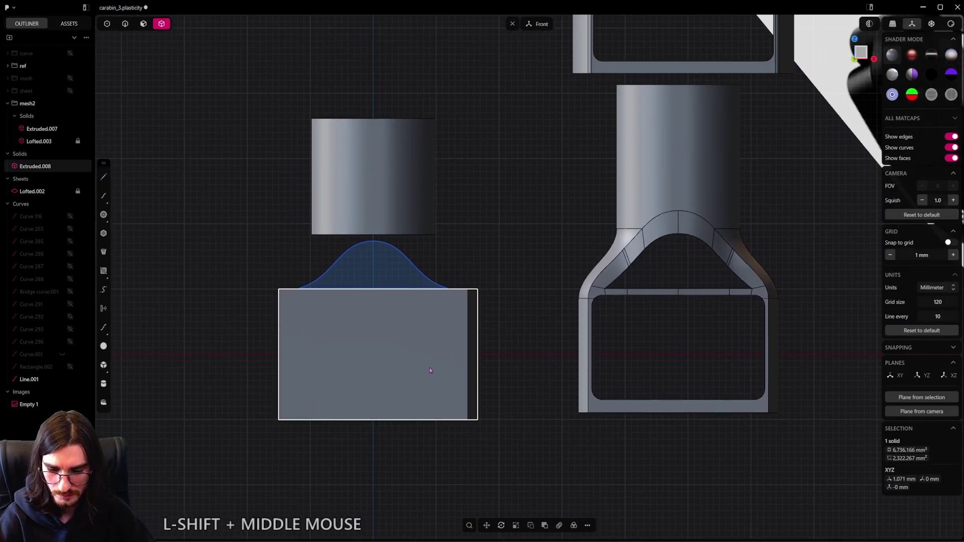
key("alt+x")
left_click(391, 357)
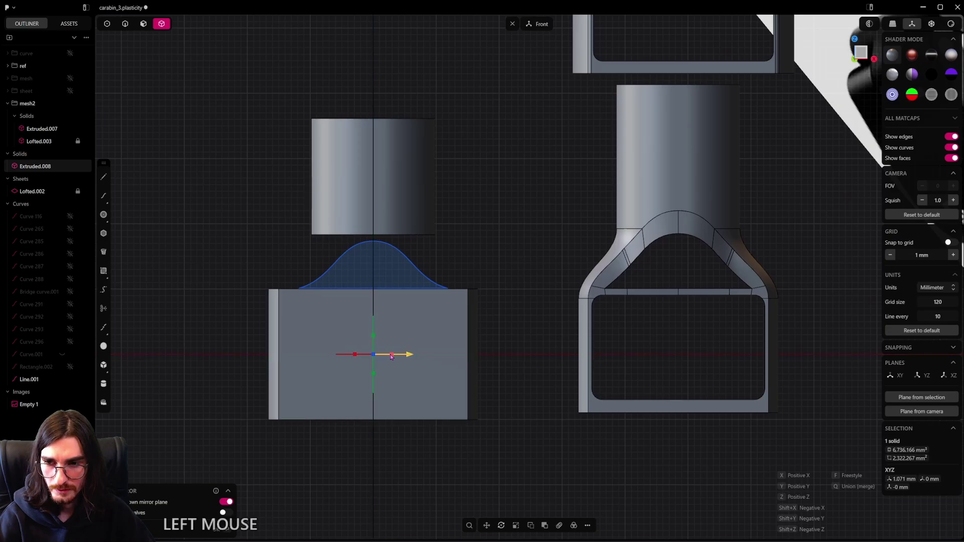
Step: Delete the box's top face and the cylinder's bottom face without healing, leaving both bodies as open sheets
scroll(401, 358, "down", 2)
middle_click_drag(497, 398, 466, 402, "shift")
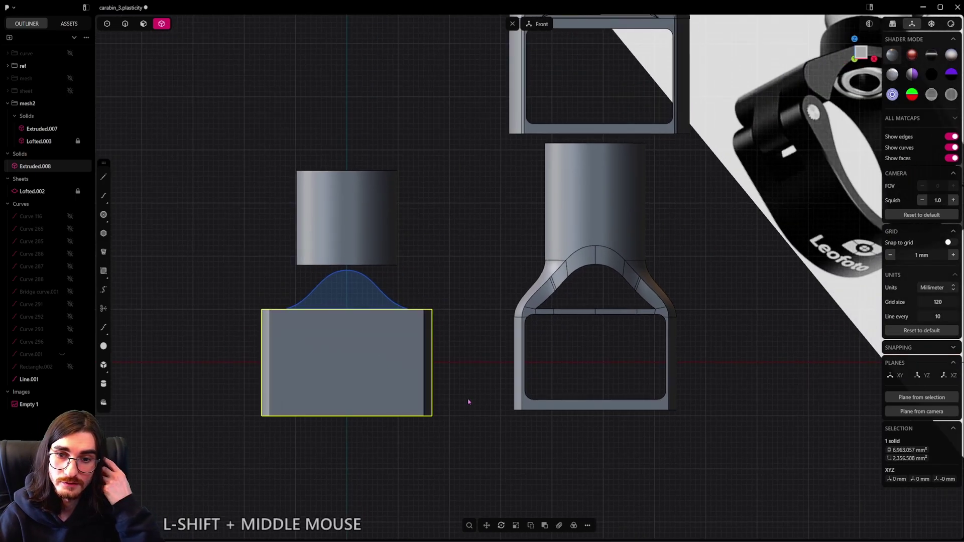
scroll(467, 401, "down", 1)
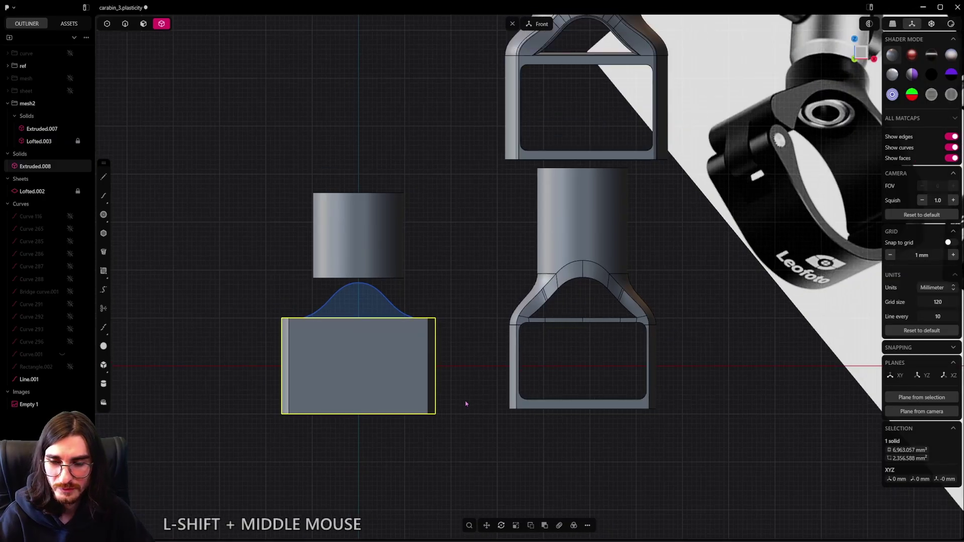
middle_click_drag(465, 402, 484, 405, "shift")
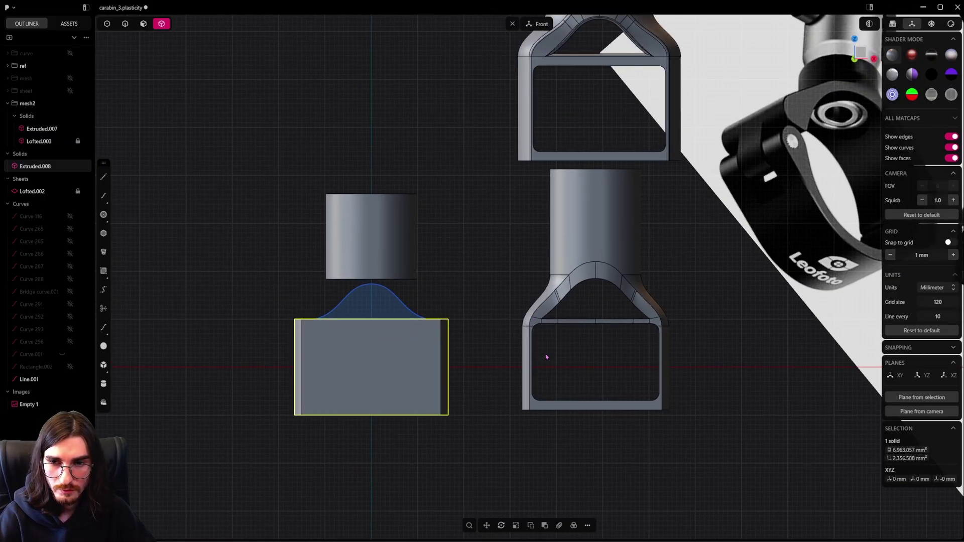
middle_click_drag(564, 359, 567, 394, "shift")
scroll(571, 383, "up", 1)
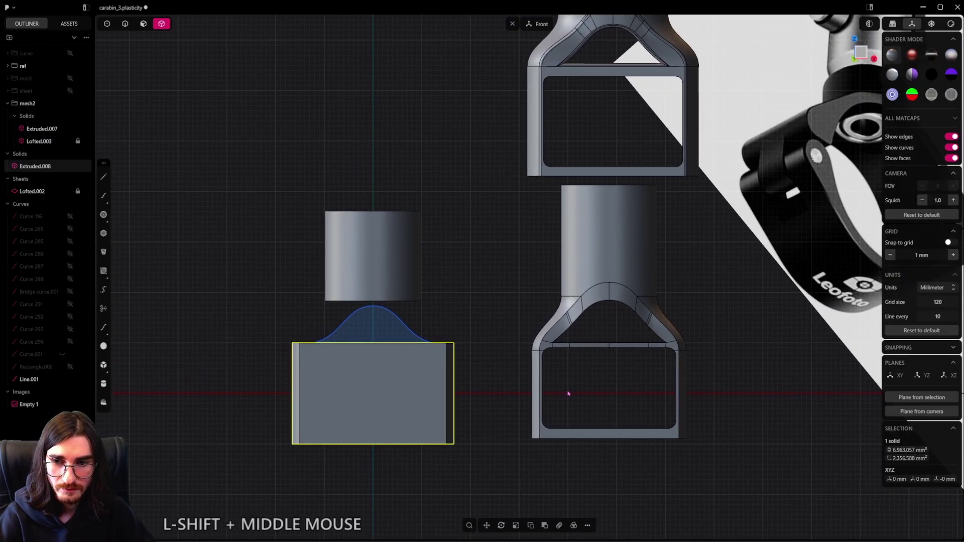
left_click(340, 317)
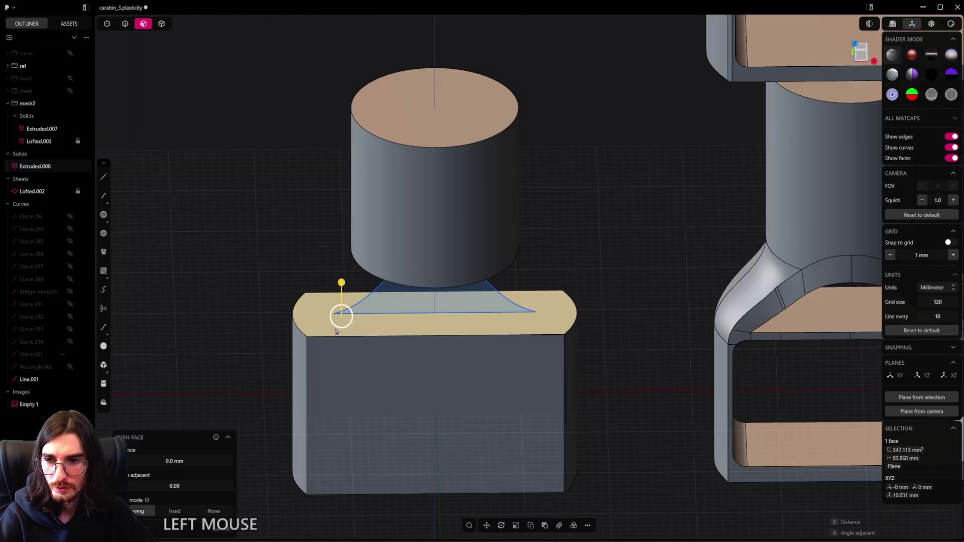
scroll(384, 345, "up", 2)
middle_click_drag(384, 345, 410, 383, "shift")
left_click(415, 383)
key("shift+x")
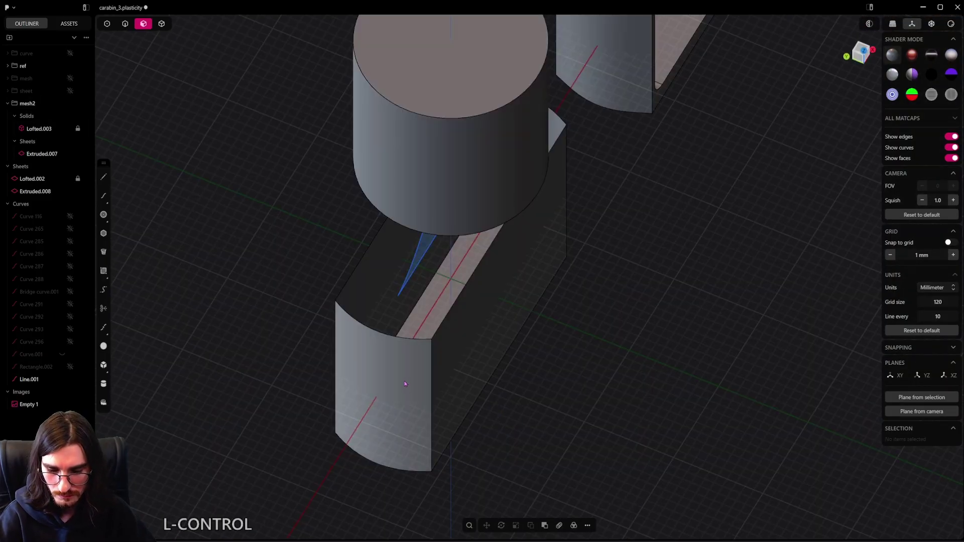
Step: Split the box's curved -X end vertically at its edge midpoint and cut the cylinder's side vertically in line with it
key("ctrl+r")
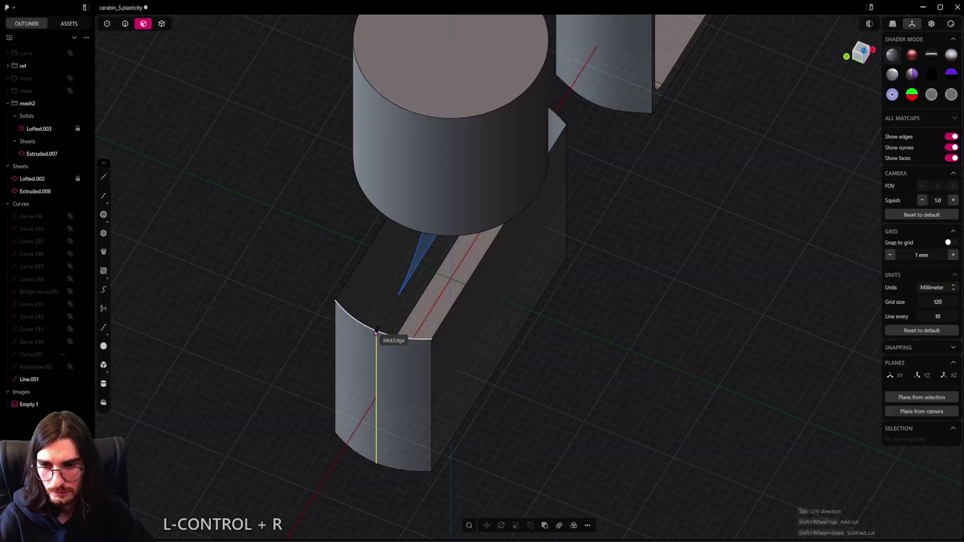
left_click(375, 332)
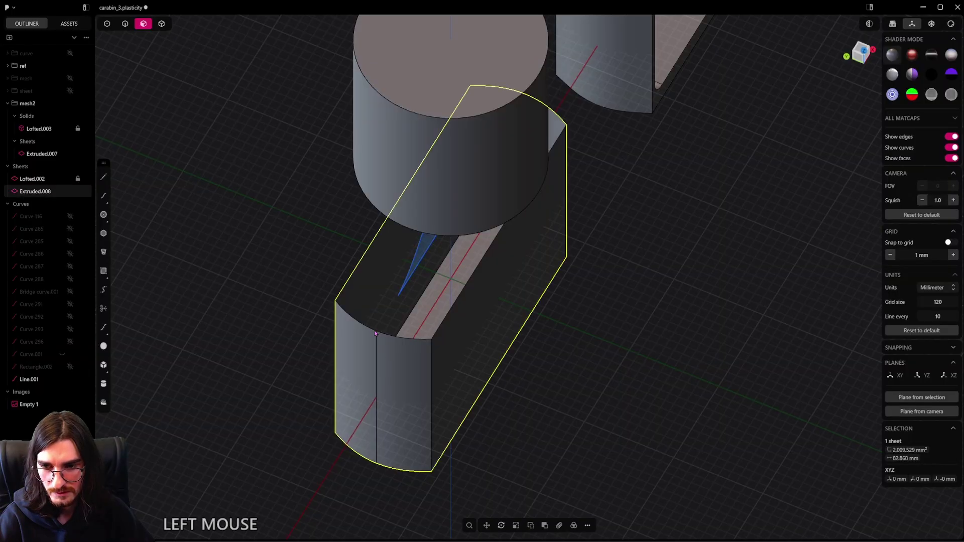
scroll(469, 367, "down", 2)
middle_click_drag(469, 366, 437, 359, "shift")
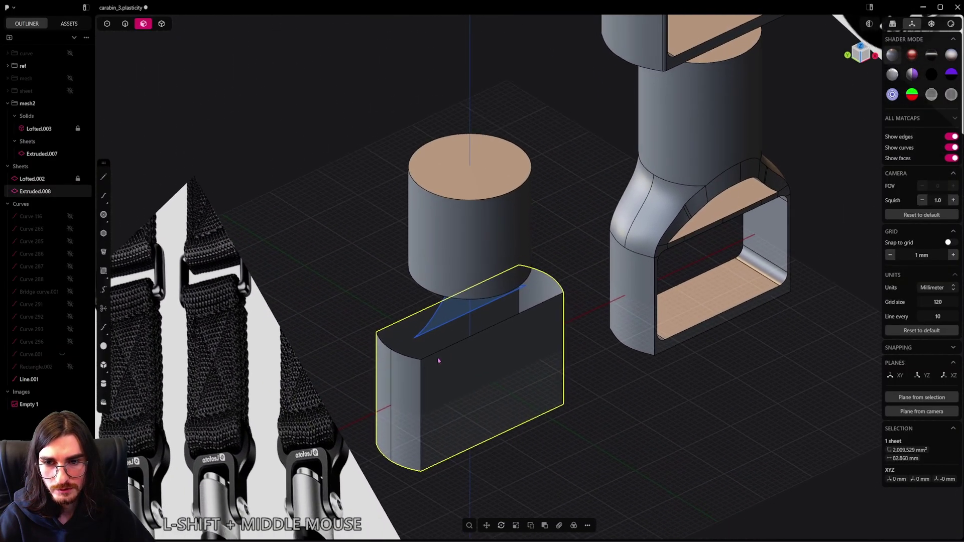
scroll(422, 366, "up", 5)
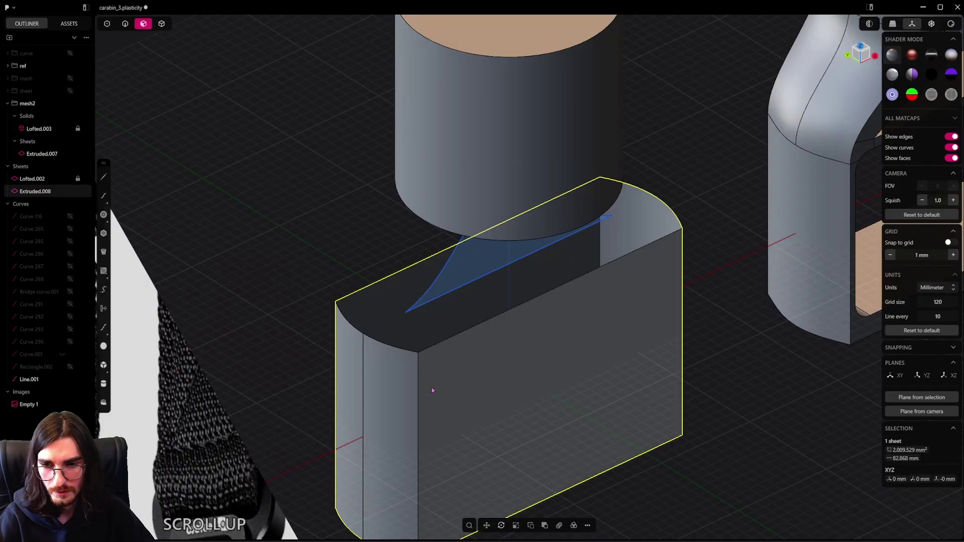
middle_click_drag(410, 316, 477, 368, "shift")
key("ctrl+r")
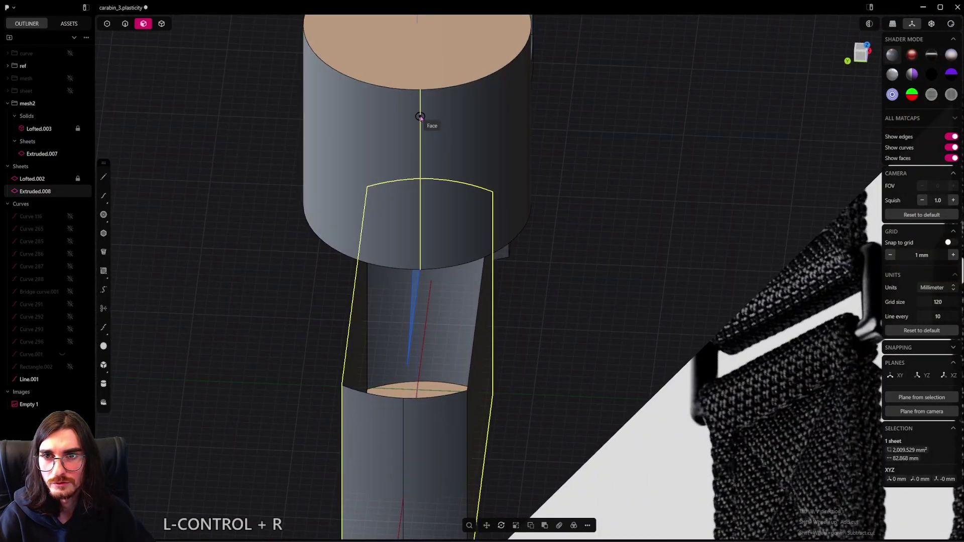
left_click(410, 89)
Step: Add a second vertical cut on the cylinder's side, between the first cut and the front, facing the box's front -X corner
scroll(436, 159, "down", 3)
middle_click_drag(453, 192, 410, 189)
scroll(431, 253, "down", 3)
scroll(431, 272, "up", 3)
key("ctrl+r")
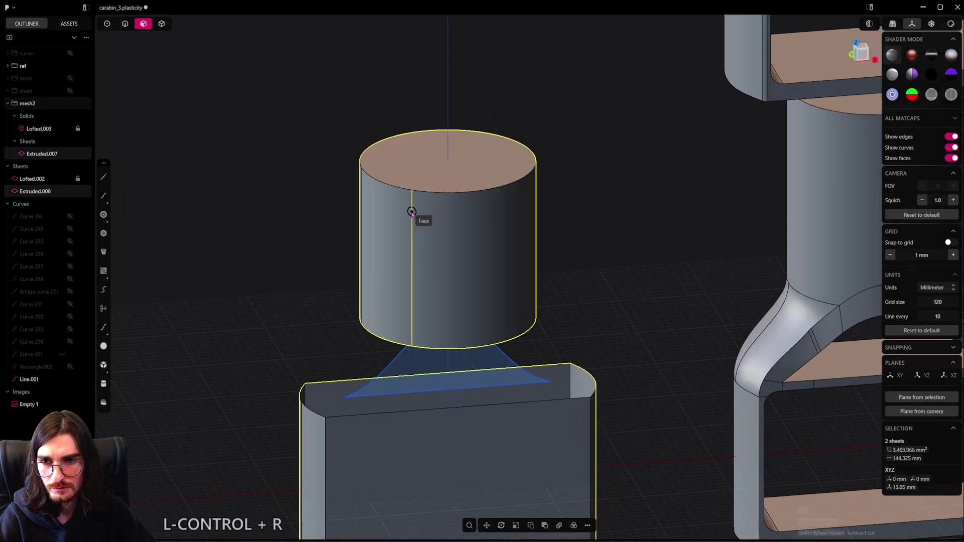
key("ctrl+z")
mouse_move(411, 231)
middle_mouse_down()
mouse_move(414, 276)
mouse_move(411, 225)
middle_mouse_up()
key("ctrl+shift+z")
key("ctrl+r")
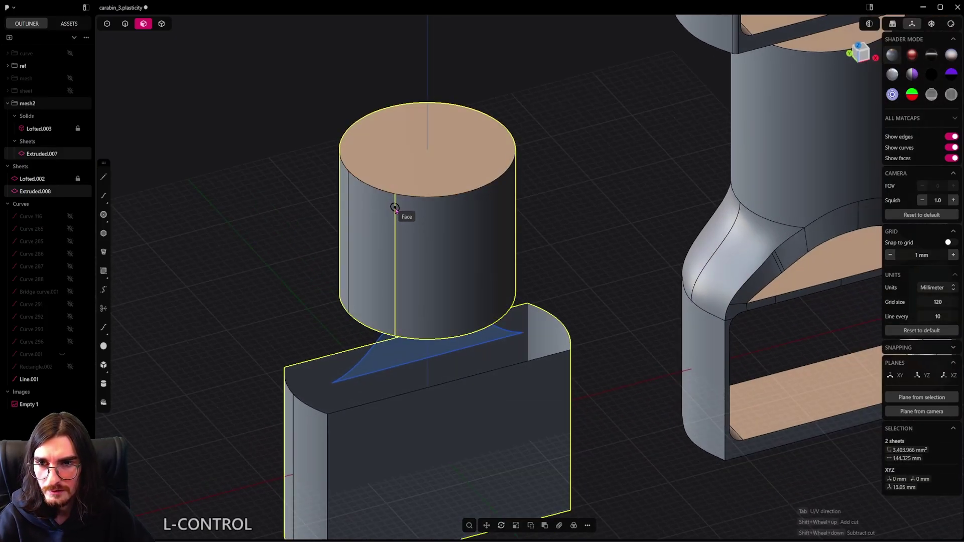
left_click(395, 208)
Step: Start an edge bridge between the cylinder's second vertical cut edge and the box's front vertical edge at the -X end
middle_click_drag(397, 219, 400, 274)
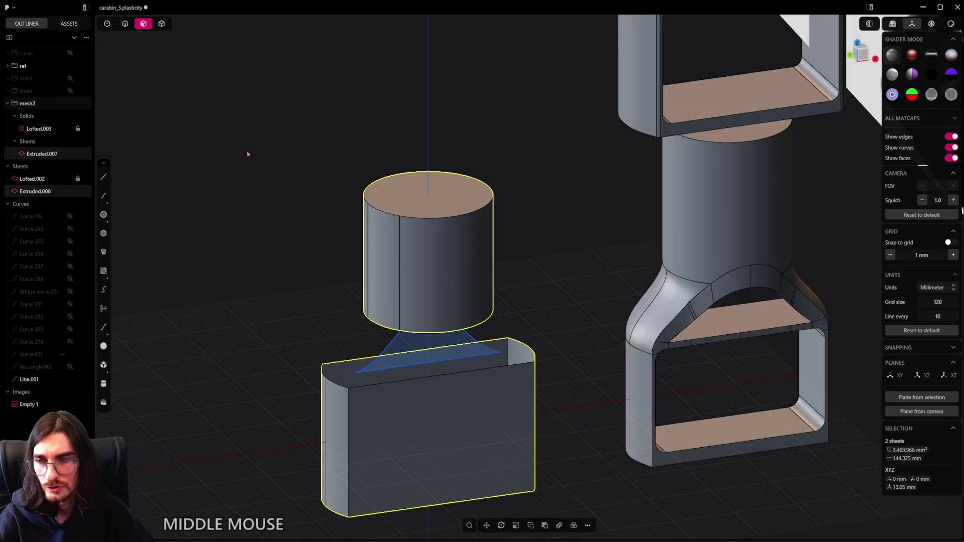
left_click(125, 23)
scroll(336, 284, "up", 2)
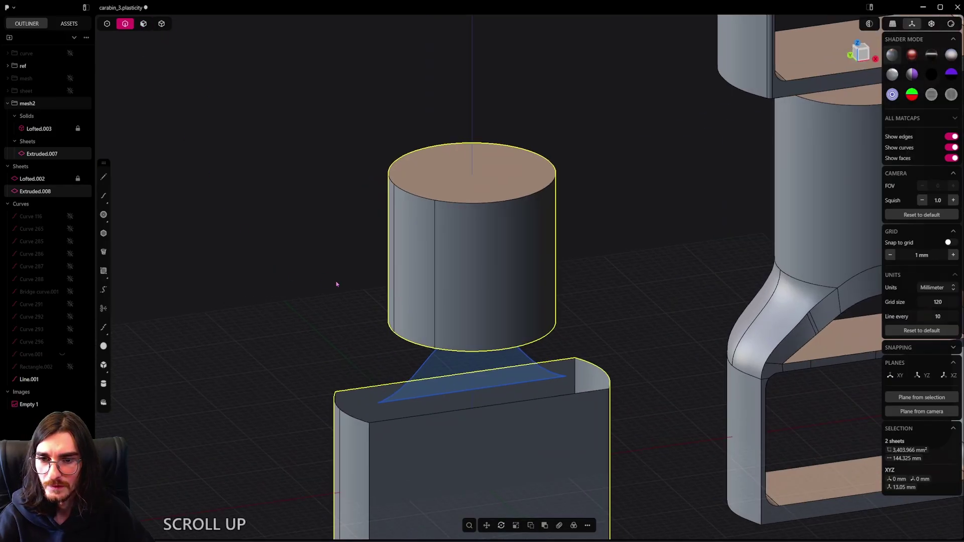
left_click(434, 309)
key("f")
middle_click_drag(433, 308, 405, 373)
left_click(377, 393, "shift")
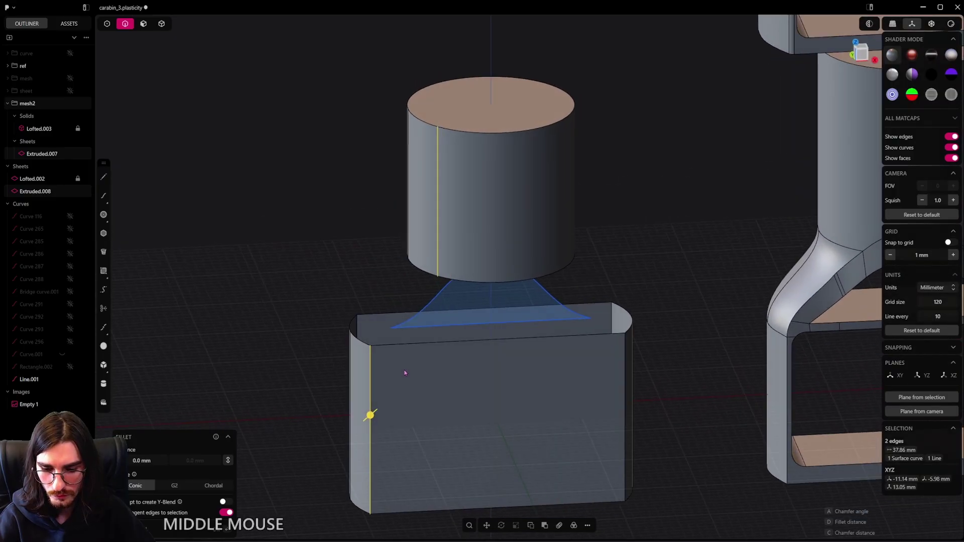
key("f")
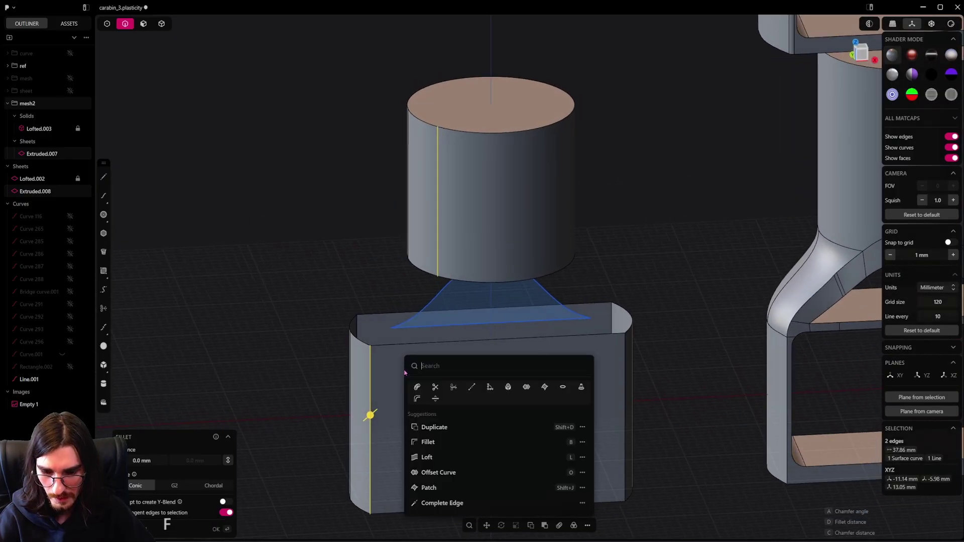
type("bri")
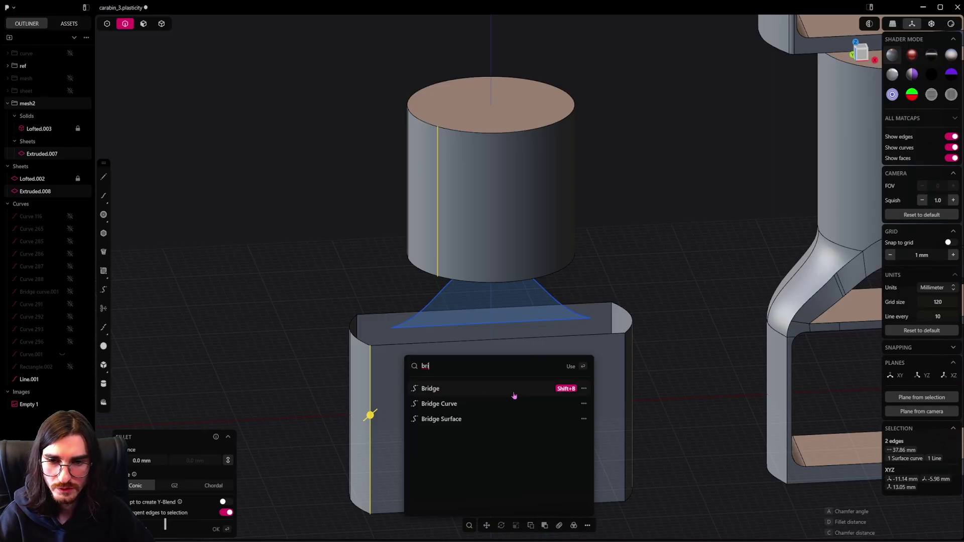
left_click(533, 392)
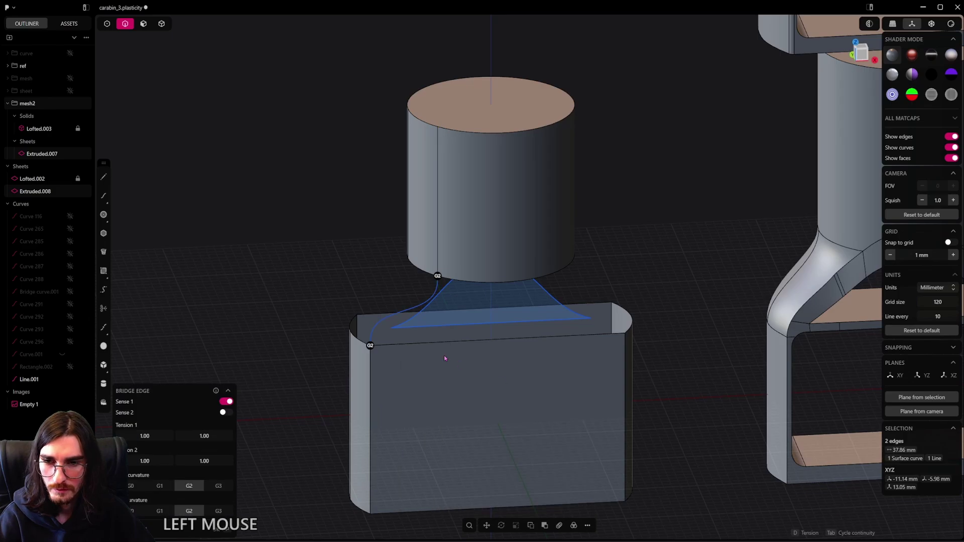
Step: Try G3 continuity at the ends of the bridge curve, comparing its shape with the reference in the side and front views
scroll(445, 360, "up", 3)
middle_click_drag(497, 381, 553, 390, "alt")
scroll(487, 350, "up", 2)
scroll(487, 350, "up", 2)
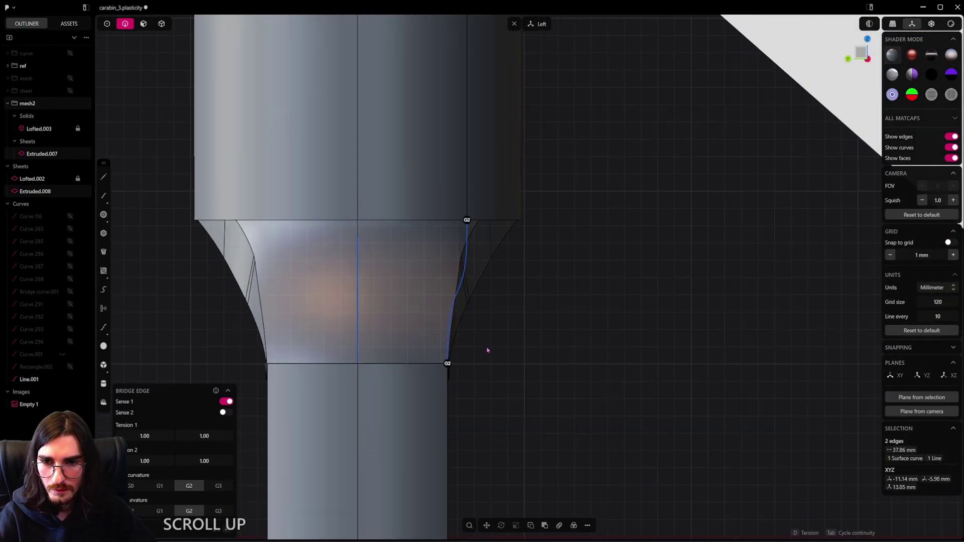
middle_click_drag(487, 351, 508, 384, "shift")
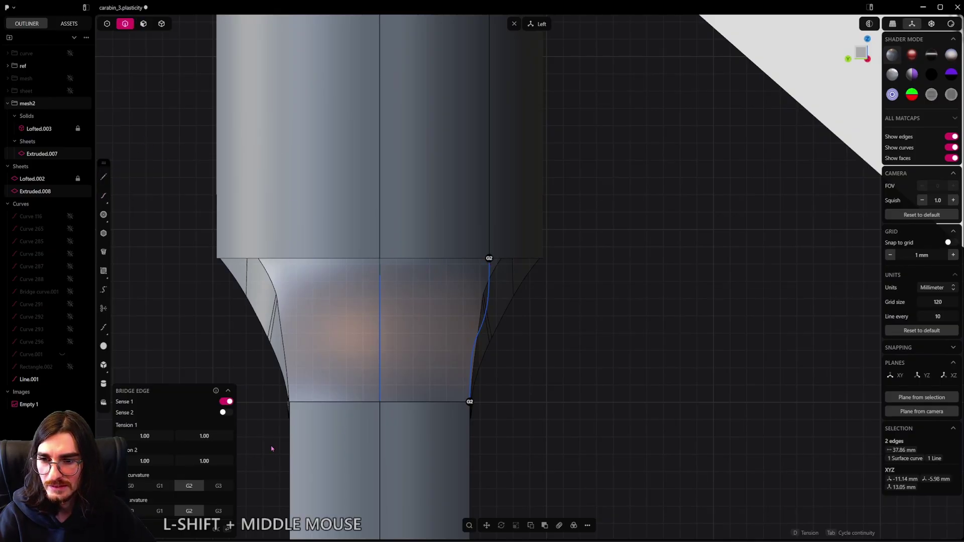
left_click(219, 486)
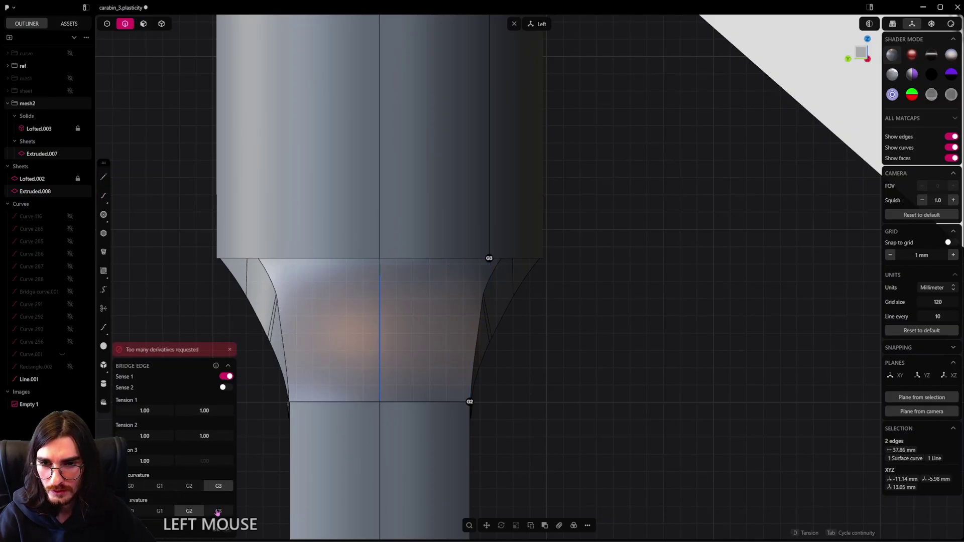
middle_click_drag(239, 496, 398, 430, "alt")
left_click(193, 487)
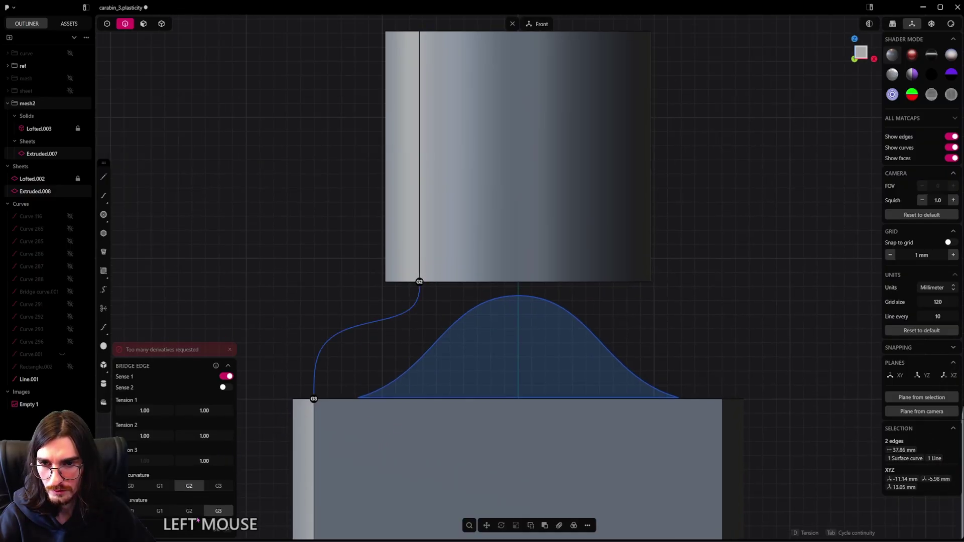
Step: Set G1 continuity at both ends of the bridge curve, check it against the reference shape, and finish the curve
left_click(162, 487)
left_click(165, 511)
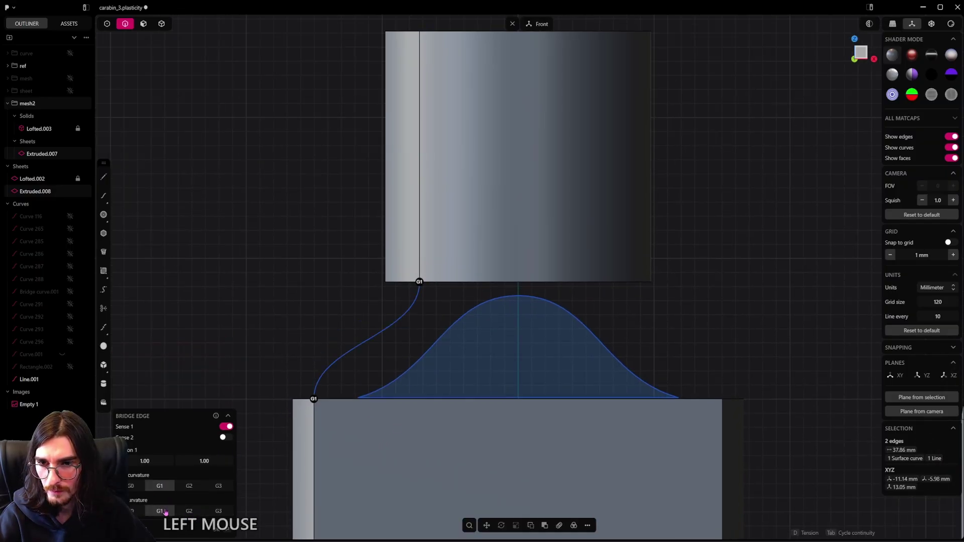
middle_click_drag(323, 404, 522, 401, "alt")
scroll(457, 354, "up", 2)
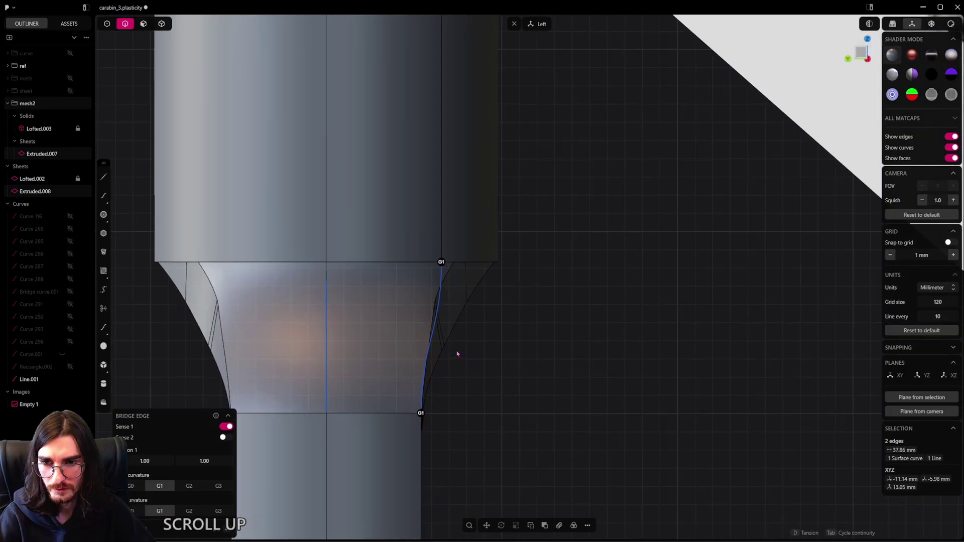
scroll(419, 328, "down", 1)
middle_click_drag(424, 340, 344, 352)
middle_click_drag(352, 346, 572, 258, "shift")
scroll(568, 261, "down", 2)
middle_click_drag(459, 305, 555, 408, "shift")
right_click(467, 308)
Step: Mirror the bridge curve to the rear side, then mirror both curves across to the +X end
scroll(556, 408, "down", 1)
middle_click_drag(507, 381, 590, 407)
scroll(592, 405, "down", 1)
middle_click_drag(593, 401, 568, 338, "shift")
key("alt+x")
left_click(537, 317)
left_click(583, 265, "shift")
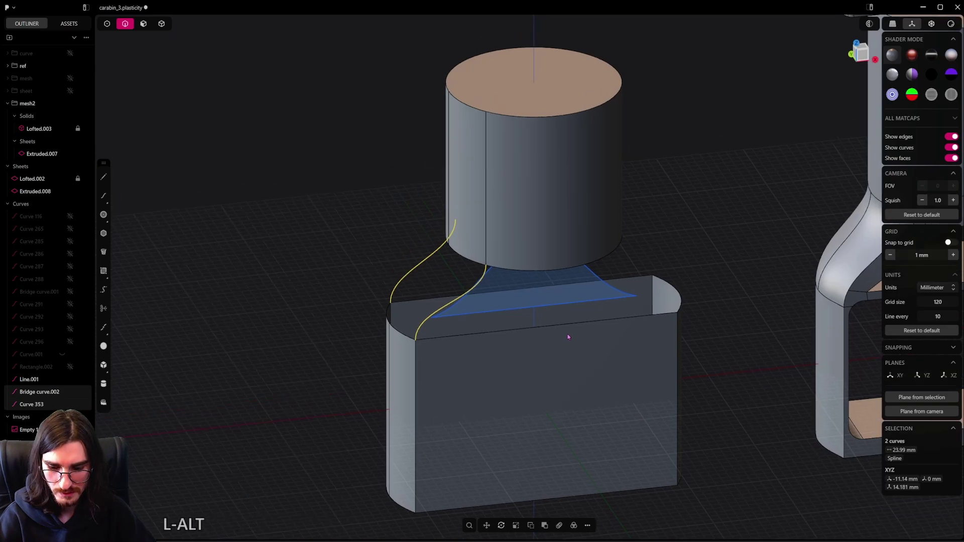
key("alt+x")
left_click(517, 396)
right_click(639, 266)
middle_click_drag(645, 257, 596, 363)
scroll(603, 254, "up", 2)
scroll(663, 386, "up", 2)
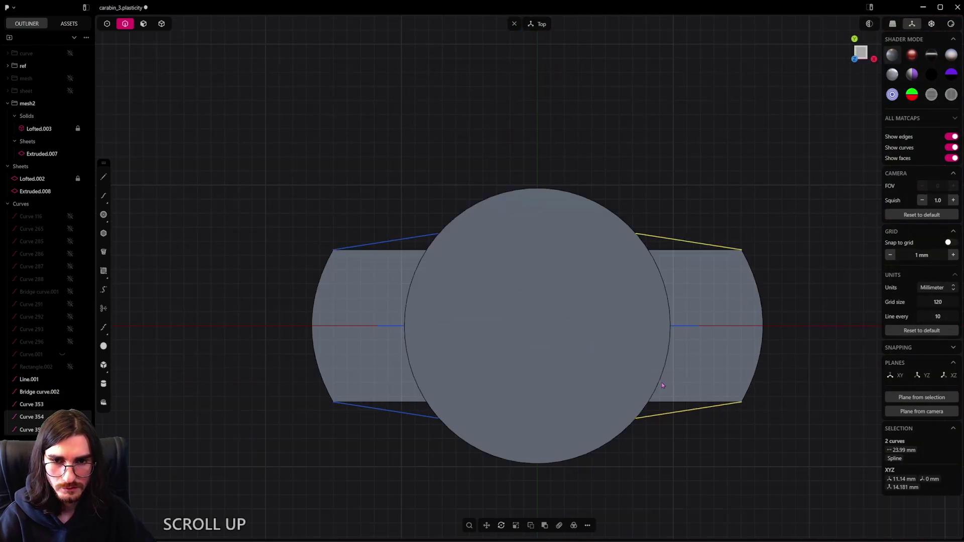
left_click(699, 483)
Step: Cut the cylinder's side vertically at the upper ends of the three mirrored bridge curves
scroll(658, 215, "up", 4)
scroll(665, 256, "down", 5)
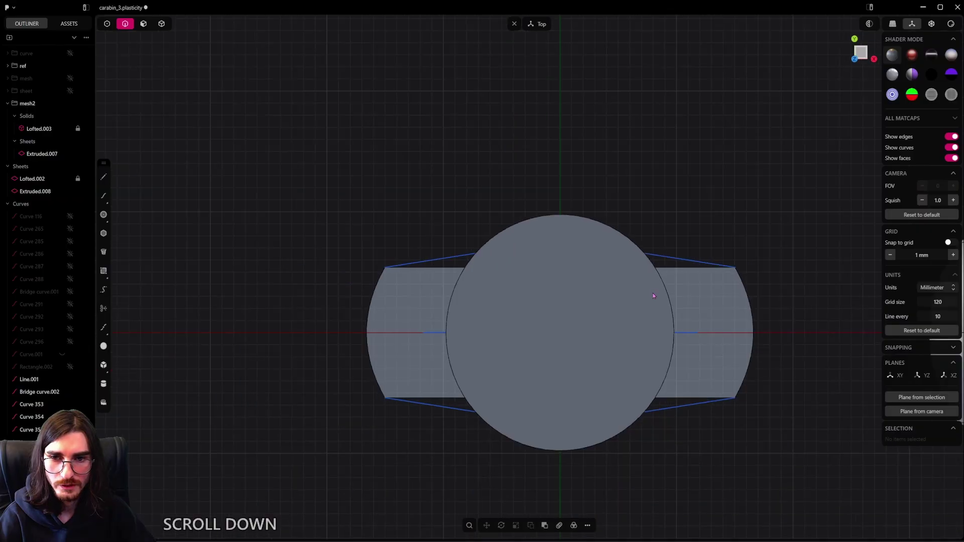
middle_click_drag(653, 294, 616, 292)
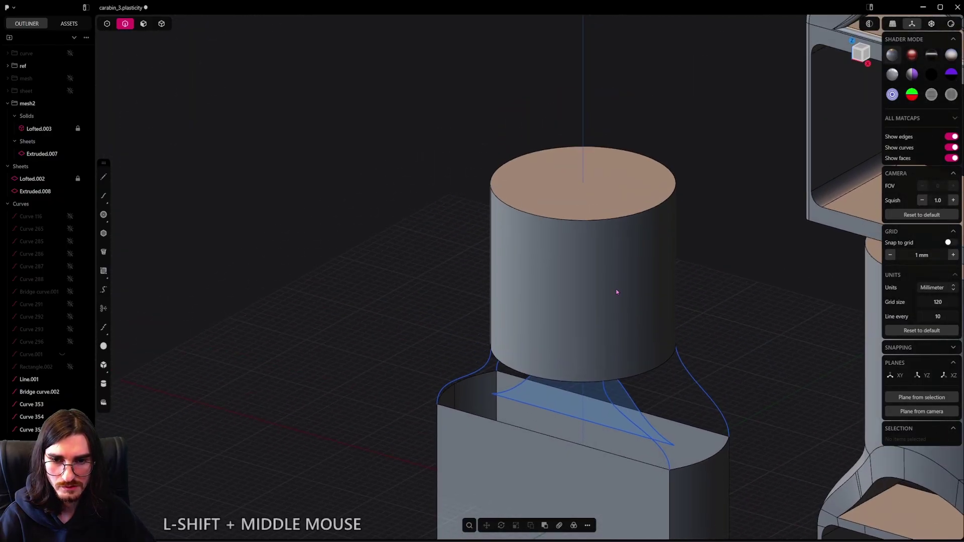
scroll(616, 294, "up", 2)
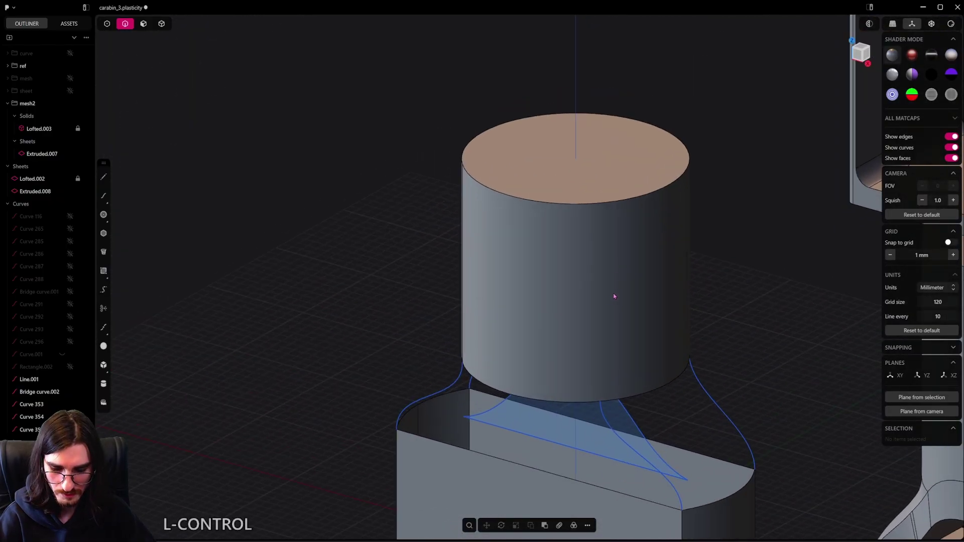
left_click(601, 401)
middle_click_drag(728, 346, 625, 436)
key("ctrl+r")
left_click(686, 376)
key("ctrl+r")
left_click(610, 347)
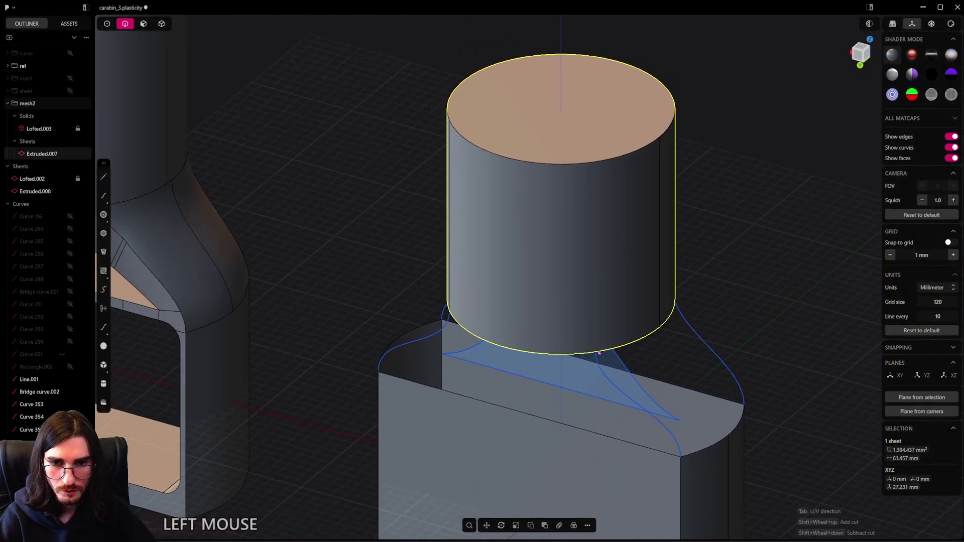
key("ctrl+r")
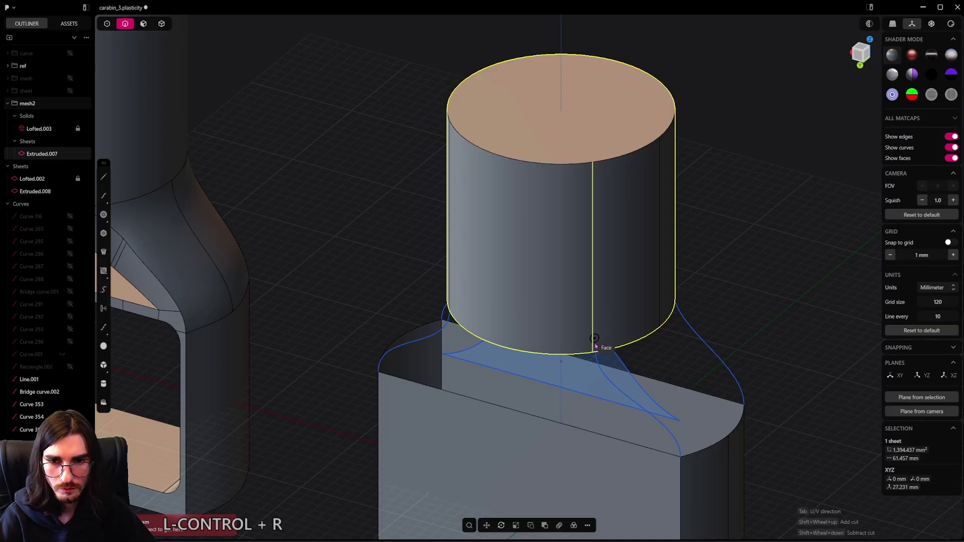
left_click(594, 349)
Step: Examine the cylinder's vertical cuts and the bridge curves around the box from several angles
middle_click_drag(595, 349, 475, 363)
scroll(698, 382, "down", 3)
middle_click_drag(697, 381, 713, 351, "shift")
middle_click_drag(713, 352, 783, 336, "shift")
middle_click_drag(494, 306, 551, 331)
scroll(542, 291, "up", 3)
middle_click_drag(533, 253, 607, 134, "shift")
scroll(585, 269, "up", 2)
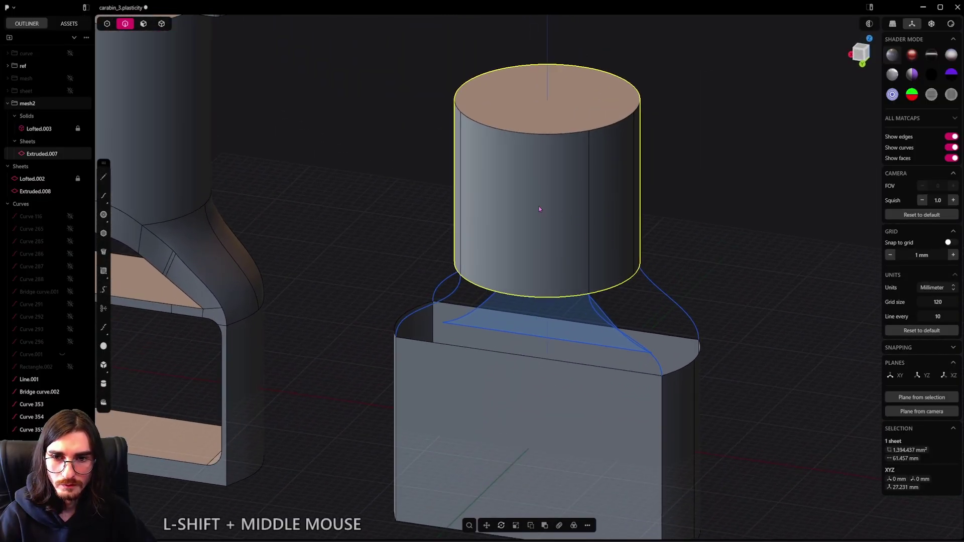
middle_click_drag(539, 209, 522, 213)
middle_click_drag(663, 226, 564, 296)
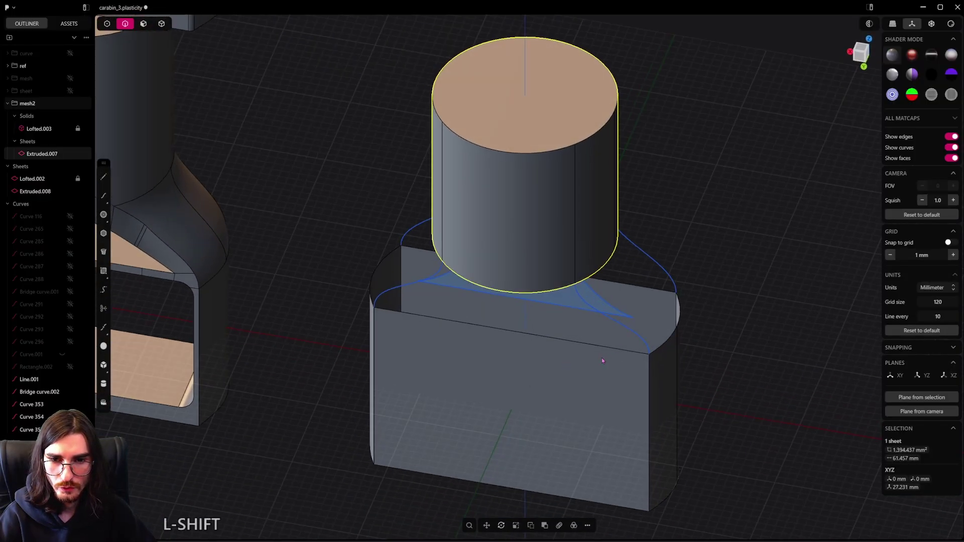
middle_click_drag(602, 359, 604, 369, "shift")
scroll(593, 316, "up", 2)
middle_click_drag(582, 310, 589, 311)
middle_click_drag(589, 310, 606, 254, "shift")
scroll(596, 317, "down", 2)
middle_click_drag(521, 280, 507, 419, "shift")
scroll(549, 238, "up", 3)
left_click(550, 238)
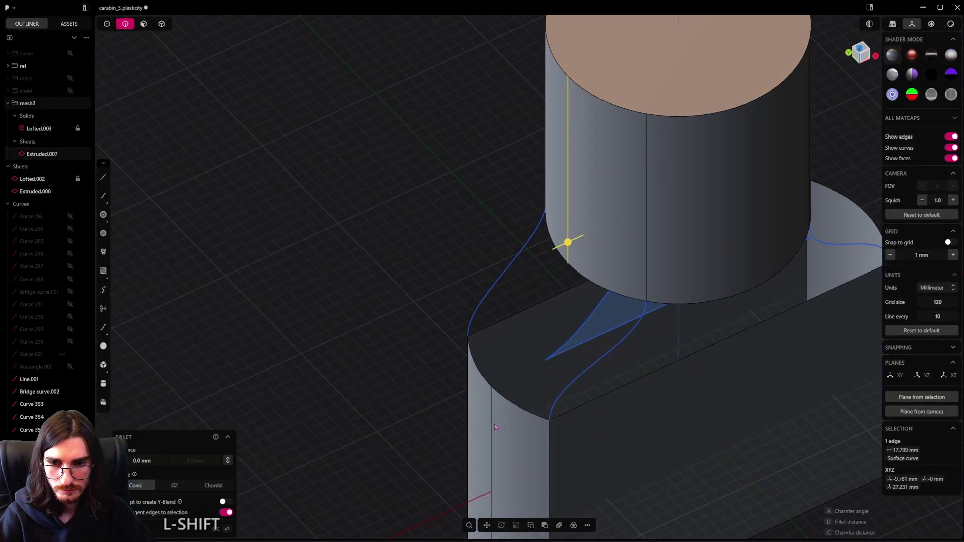
left_click(494, 427, "shift")
middle_click_drag(527, 383, 543, 361)
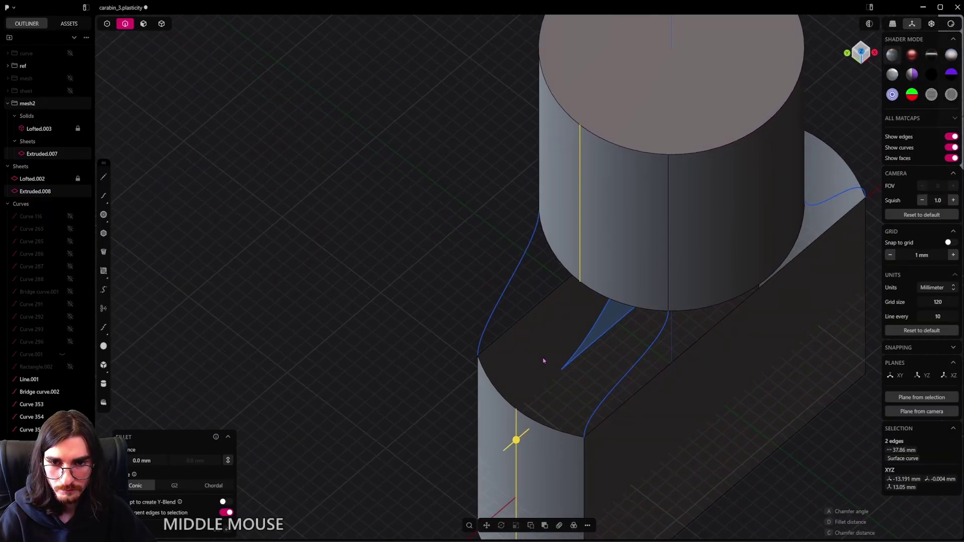
middle_click_drag(543, 360, 449, 263)
Step: Loft a G1 surface between the box's two curved top edges at the -X end and the cylinder's two lower edges above them
left_click(443, 261)
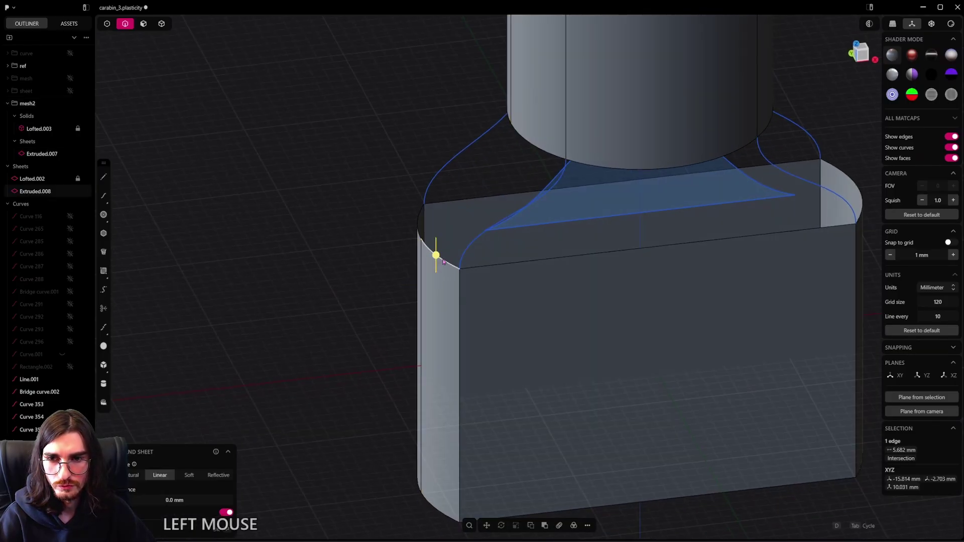
left_click(419, 221, "shift")
left_click(546, 152, "shift")
middle_click_drag(546, 152, 558, 295)
key("l")
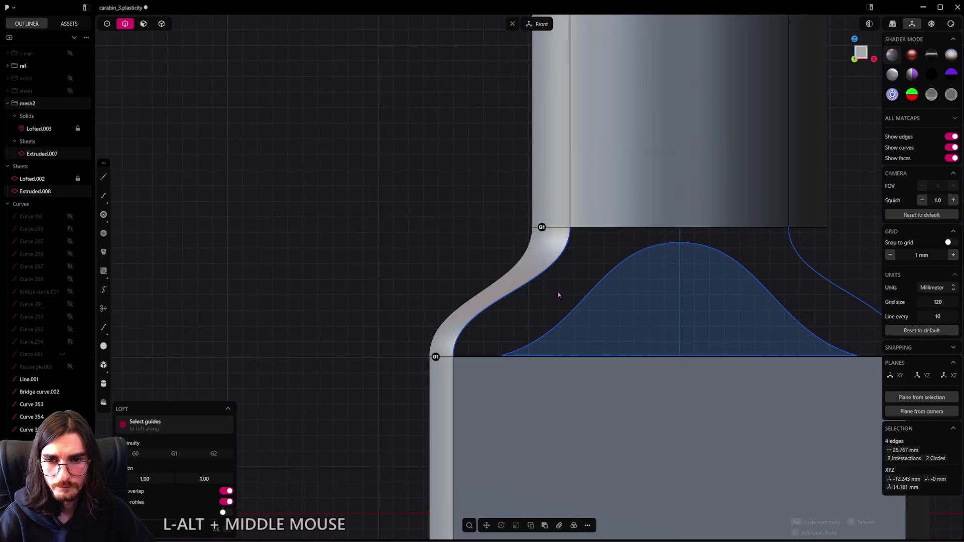
middle_click_drag(423, 383, 468, 341)
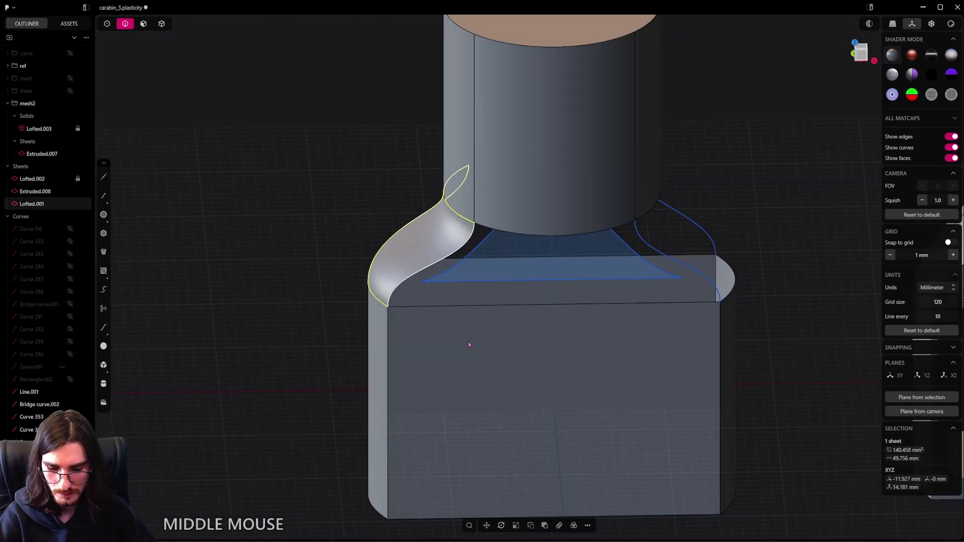
Step: Mirror the lofted end surface across the X axis to the +X end
key("alt+x")
left_click(610, 324)
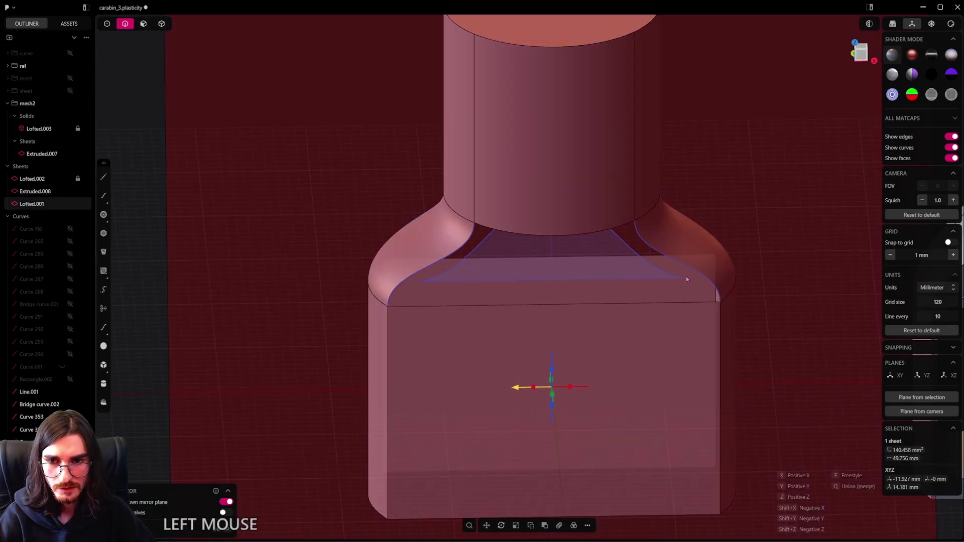
middle_click_drag(686, 276, 429, 268)
Step: Loft a G1 surface between the cylinder's front lower edge and the box's straight front top edge
middle_click_drag(579, 383, 690, 216)
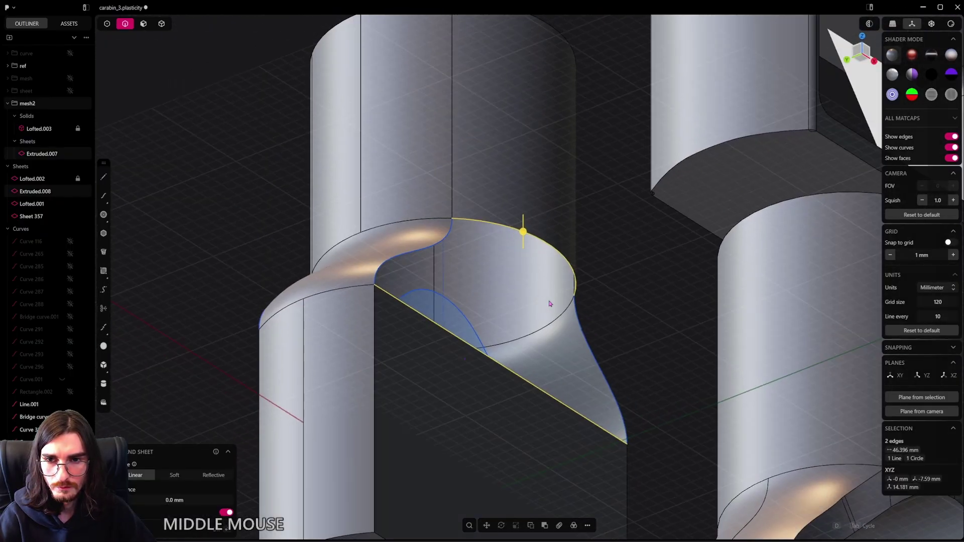
middle_click_drag(551, 303, 590, 327)
key("l")
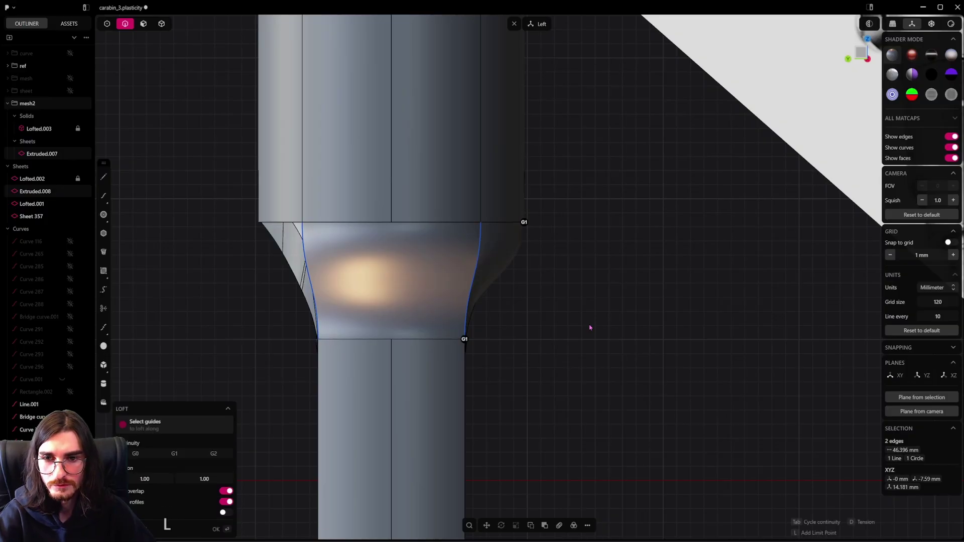
scroll(549, 313, "up", 2)
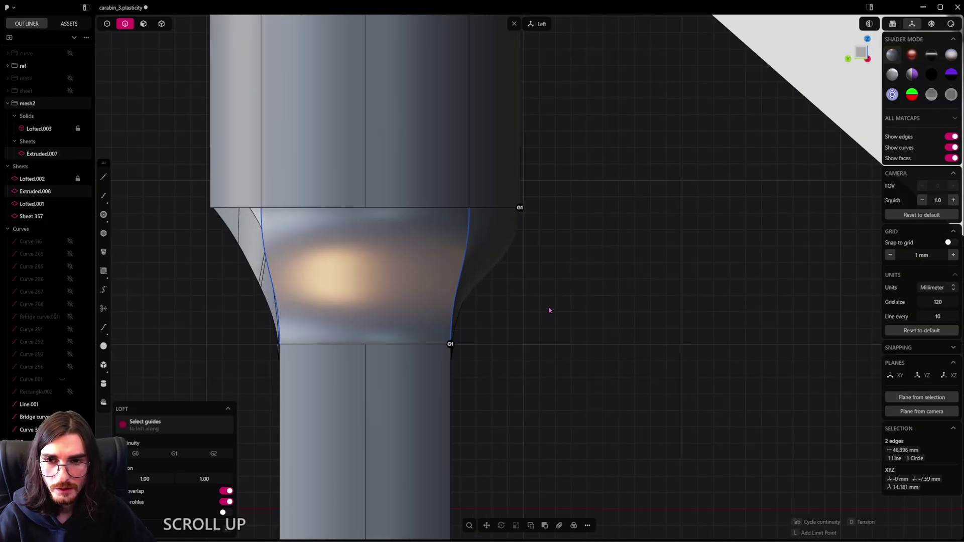
middle_click_drag(546, 310, 463, 285)
right_click(463, 285)
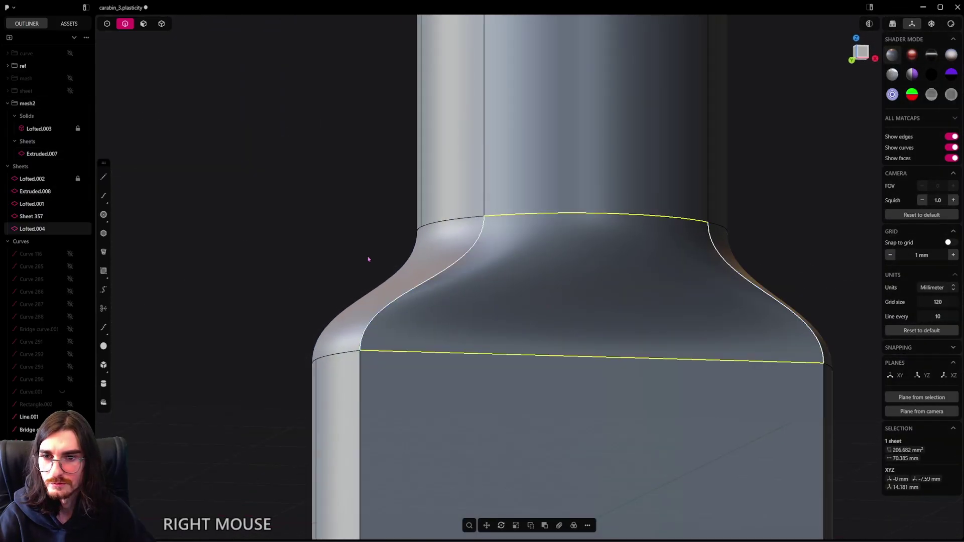
left_click(228, 221)
Step: Delete the bridge curves remaining along the borders of the lofted surfaces
middle_click_drag(228, 221, 232, 244)
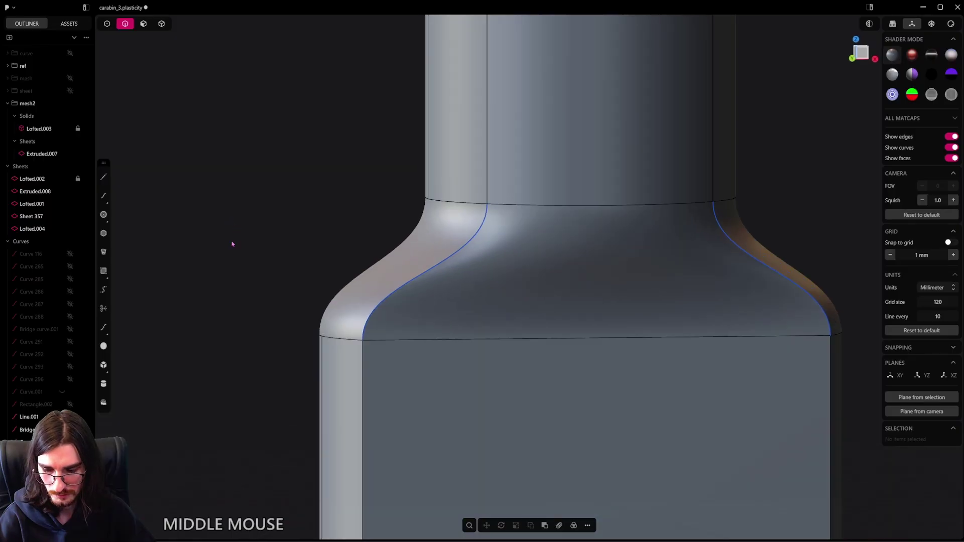
left_click(426, 276)
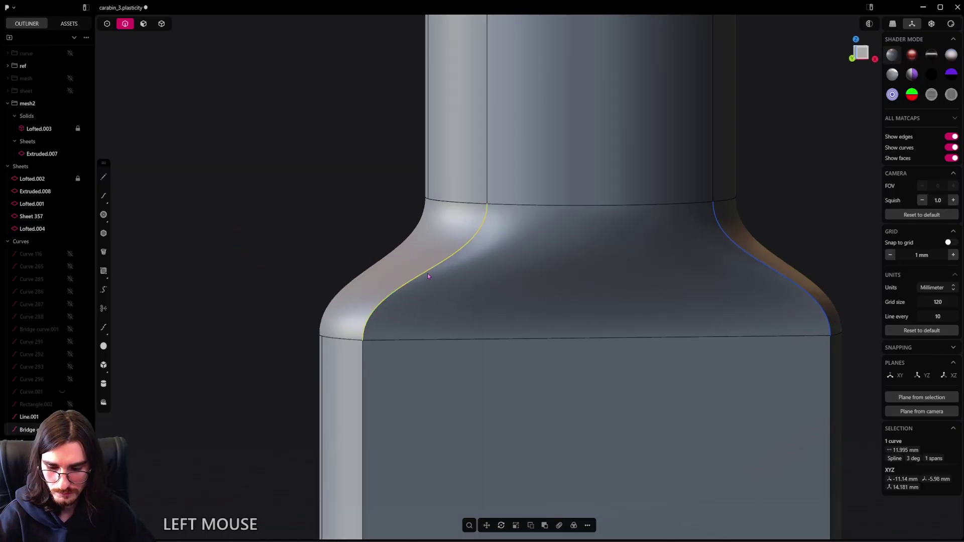
key("x")
middle_click_drag(728, 271, 425, 355)
left_click(417, 332)
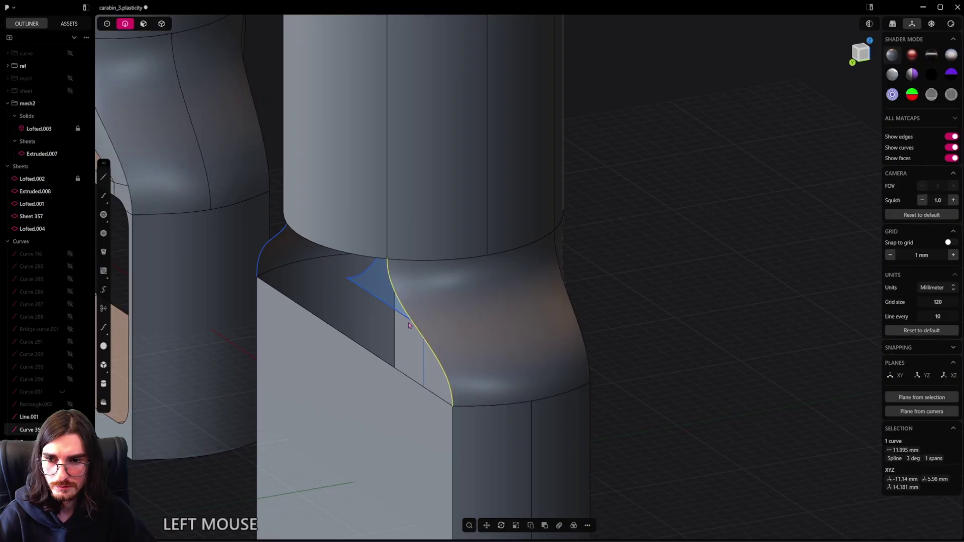
key("1")
key("x")
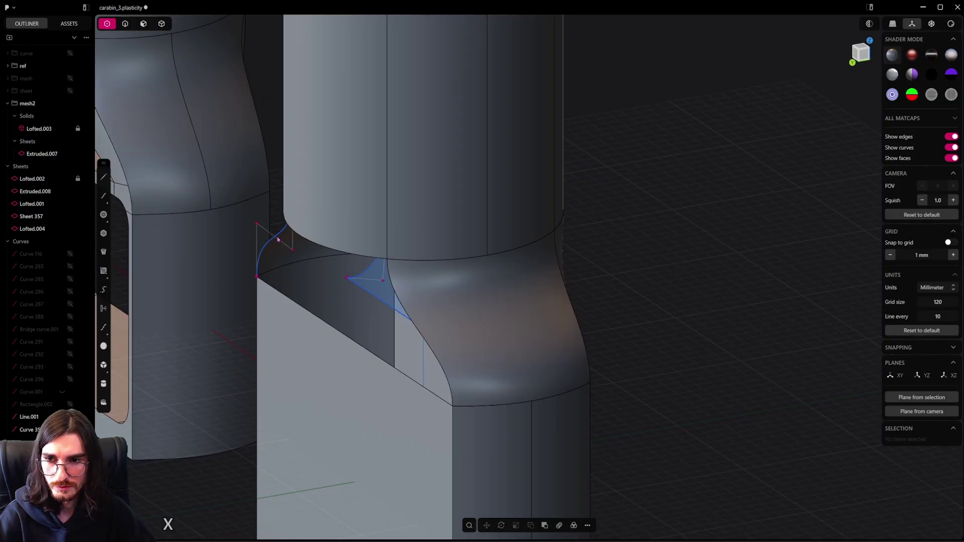
key("2")
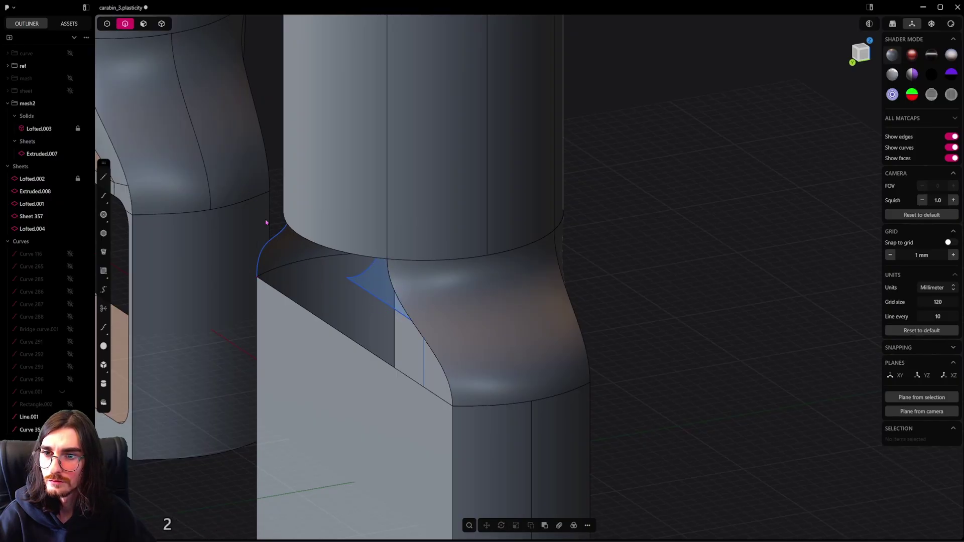
left_click(261, 251)
key("x")
mouse_move(370, 279)
middle_mouse_down()
mouse_move(471, 286)
mouse_move(369, 277)
middle_mouse_up()
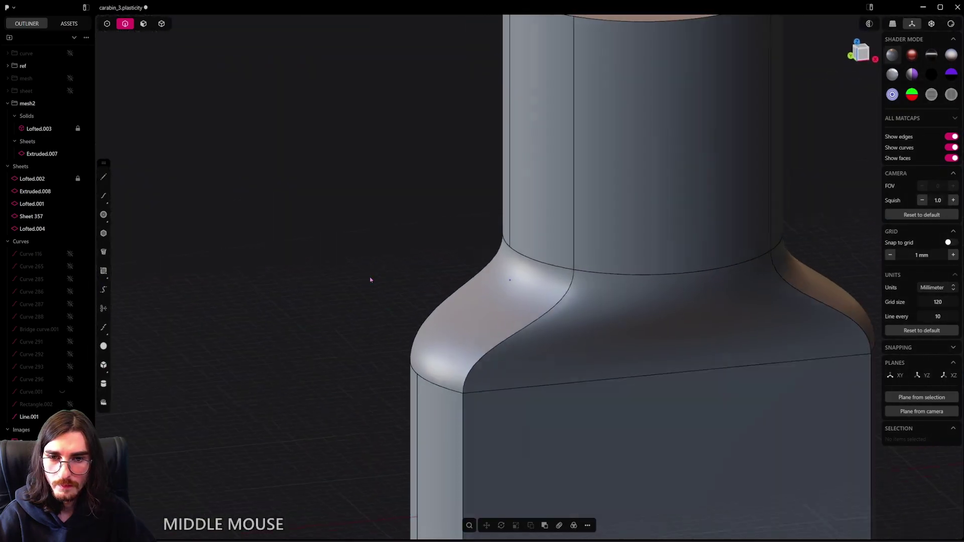
Step: Toggle the edge display off and on to examine the shading of the transition between cylinder and box
scroll(466, 294, "down", 2)
key("alt+shift+z")
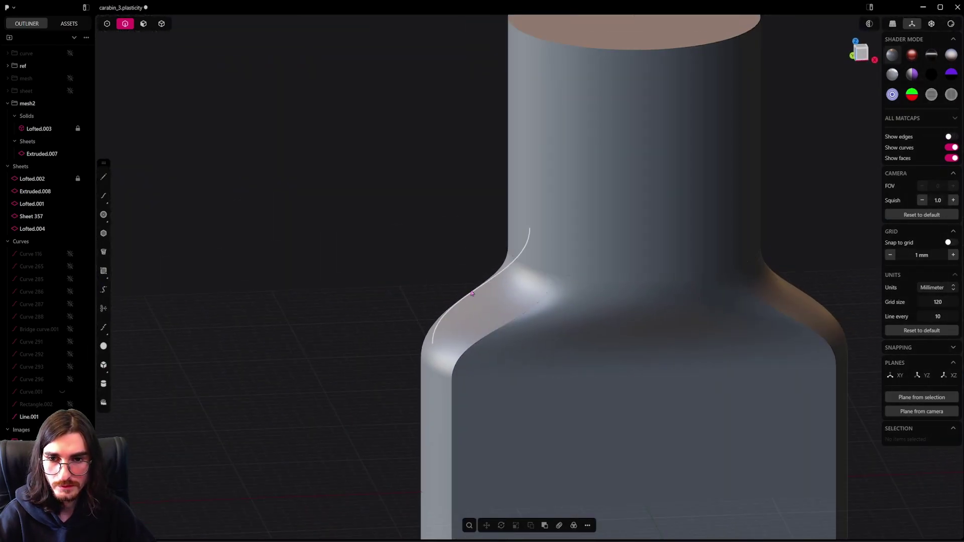
middle_click_drag(538, 315, 549, 323, "shift")
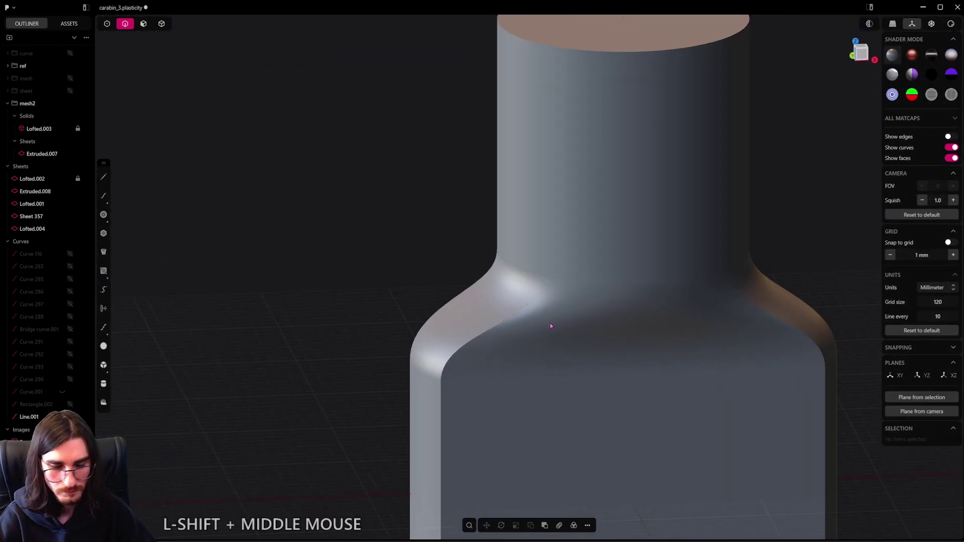
key("alt+shift+z")
key("alt+shift+z")
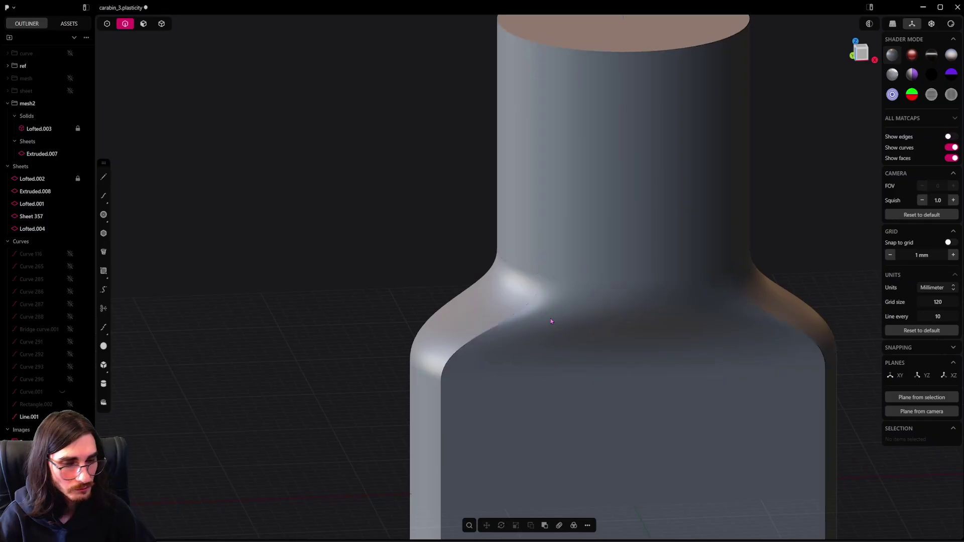
key("alt+shift+z")
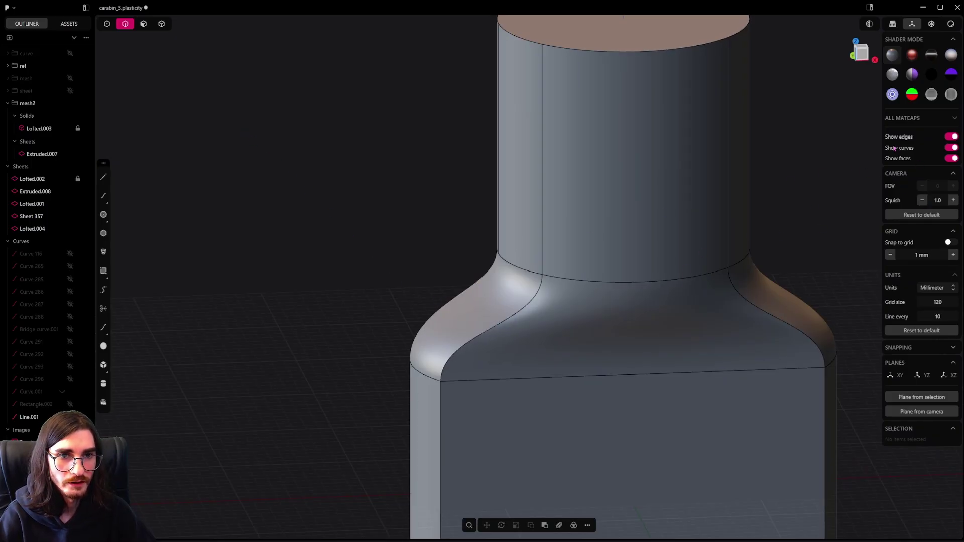
left_click(953, 137)
left_click(954, 137)
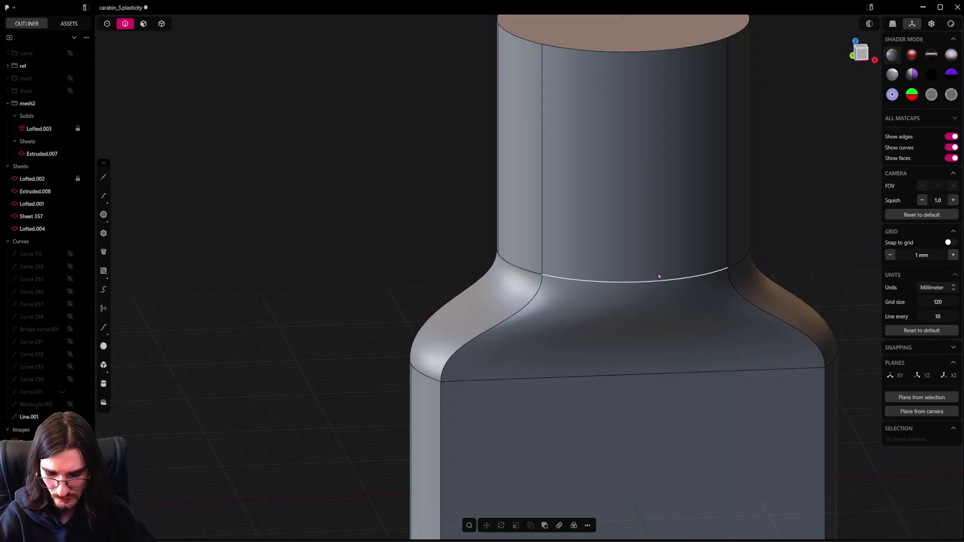
Step: Mirror the joined connector sheet across the Y axis with union to fill its open rear side and form one solid
mouse_move(605, 303)
middle_mouse_down("shift")
mouse_move(617, 318)
mouse_move(665, 290)
mouse_move(553, 342)
mouse_move(609, 323)
mouse_move(587, 296)
middle_mouse_up("shift")
scroll(610, 322, "up", 2)
key("alt+z")
scroll(587, 296, "up", 2)
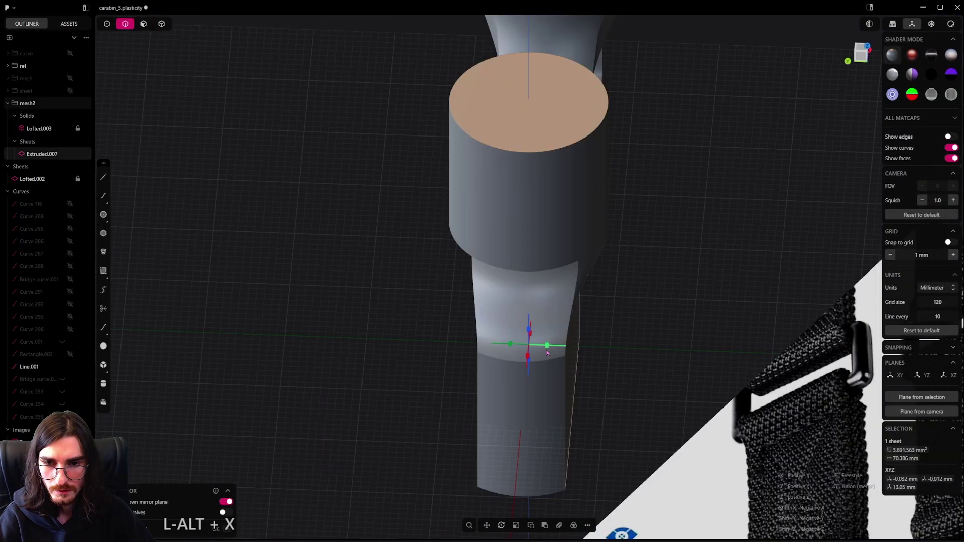
left_click(547, 346)
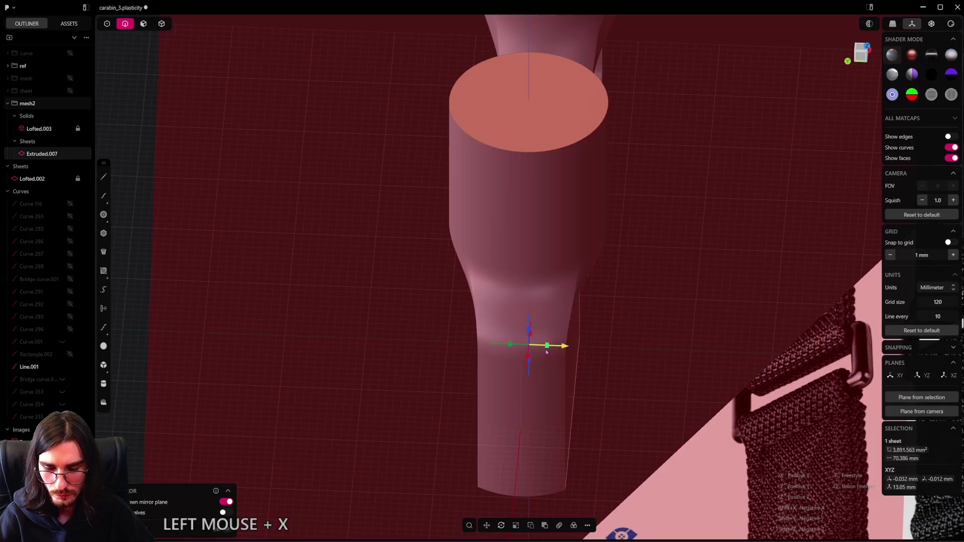
key("q")
right_click(607, 357)
middle_click_drag(607, 357, 608, 301)
middle_click_drag(607, 301, 578, 310, "shift")
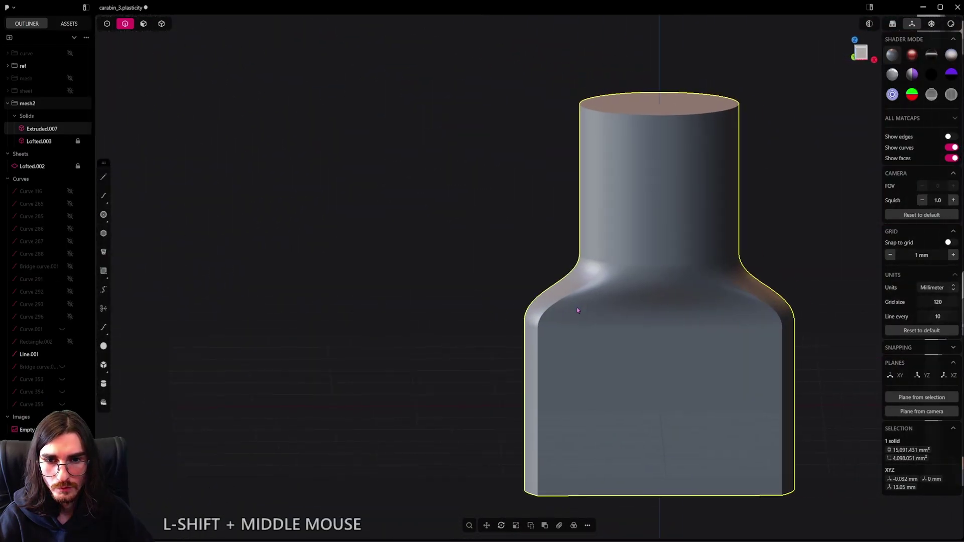
Step: Push the cylinder's top face down to shorten the cylindrical part of the connector
scroll(577, 311, "down", 5)
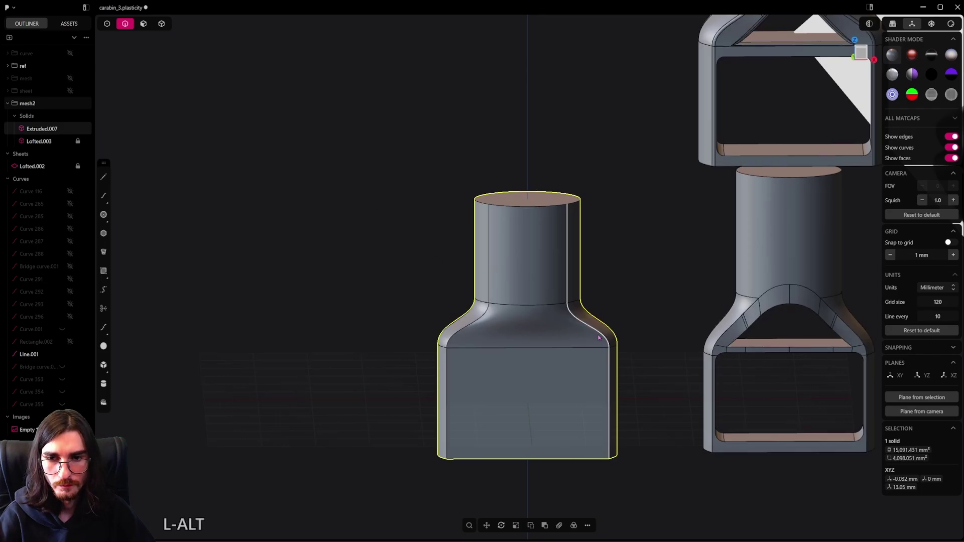
middle_click_drag(379, 204, 676, 324, "alt")
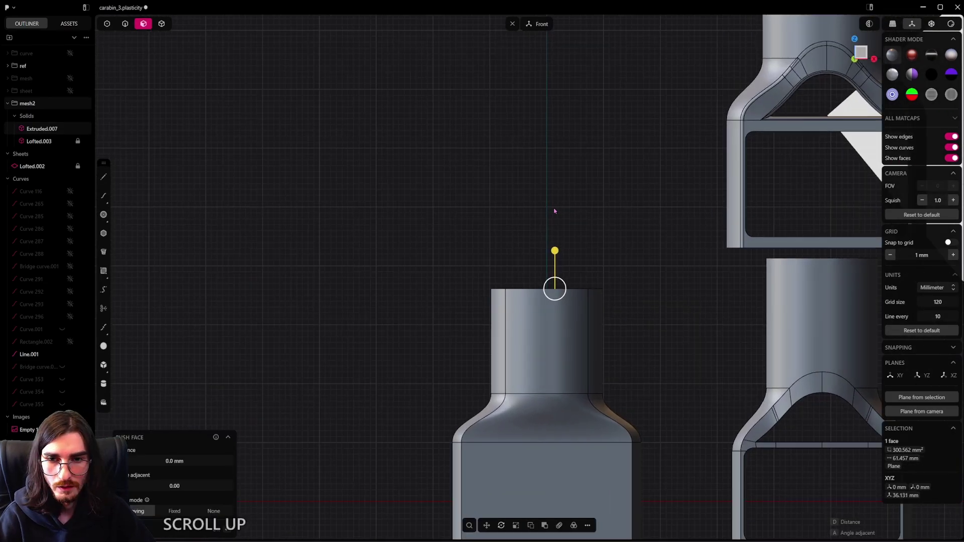
left_click_drag(554, 253, 555, 327)
scroll(650, 341, "down", 2)
scroll(650, 341, "down", 1)
Step: Compare the solid's side profile with the lofted reference beside it and undo the solid's 21.35 mm move along Y
middle_click_drag(682, 371, 471, 287, "shift")
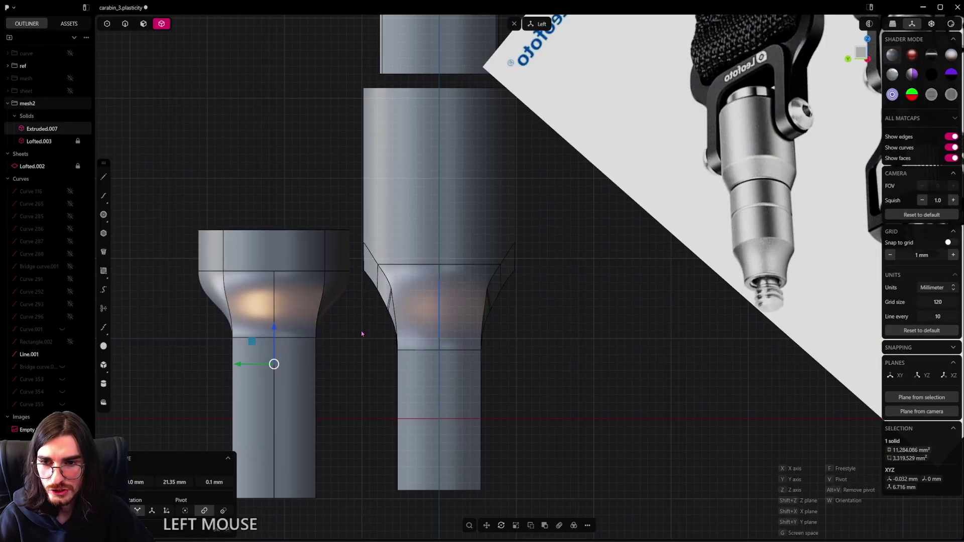
scroll(362, 334, "up", 2)
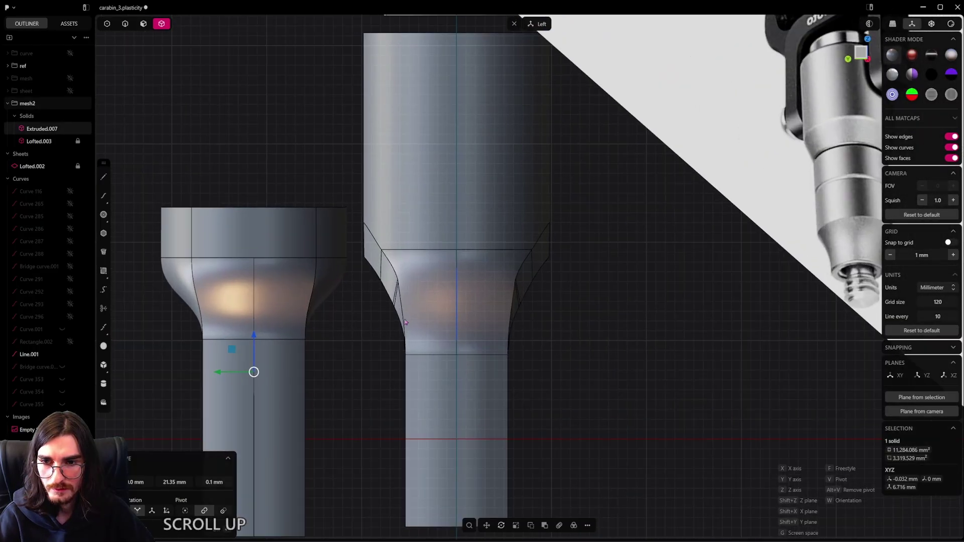
middle_click_drag(405, 318, 453, 322, "shift")
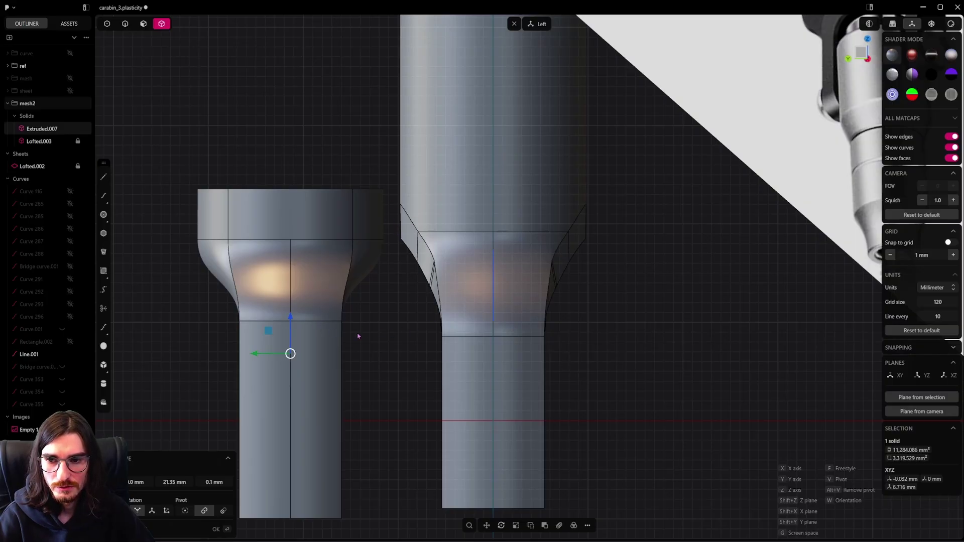
key("ctrl")
key("ctrl+z")
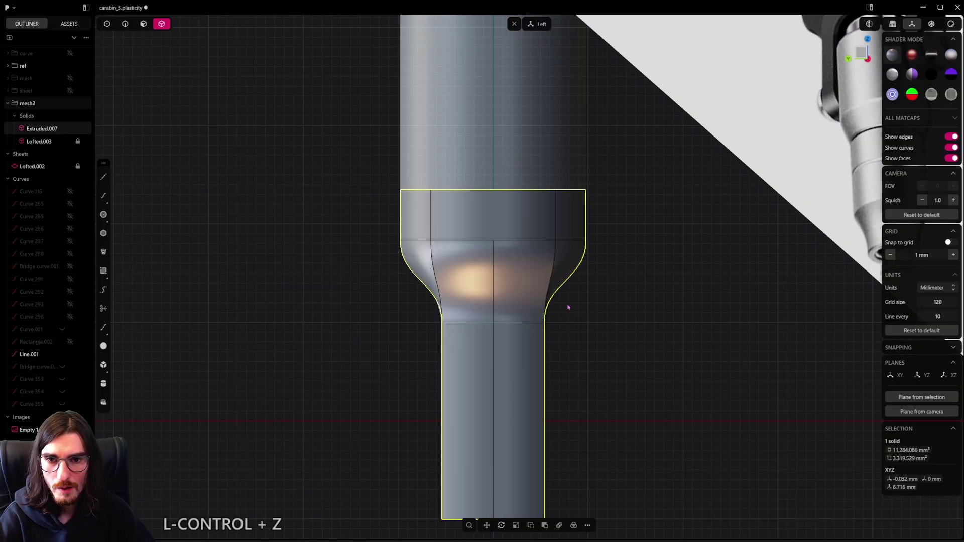
Step: Move the bell-shaped profile curve about 11.09 mm along negative Y, out in front of the connector
middle_click_drag(568, 307, 510, 319)
scroll(455, 316, "up", 5)
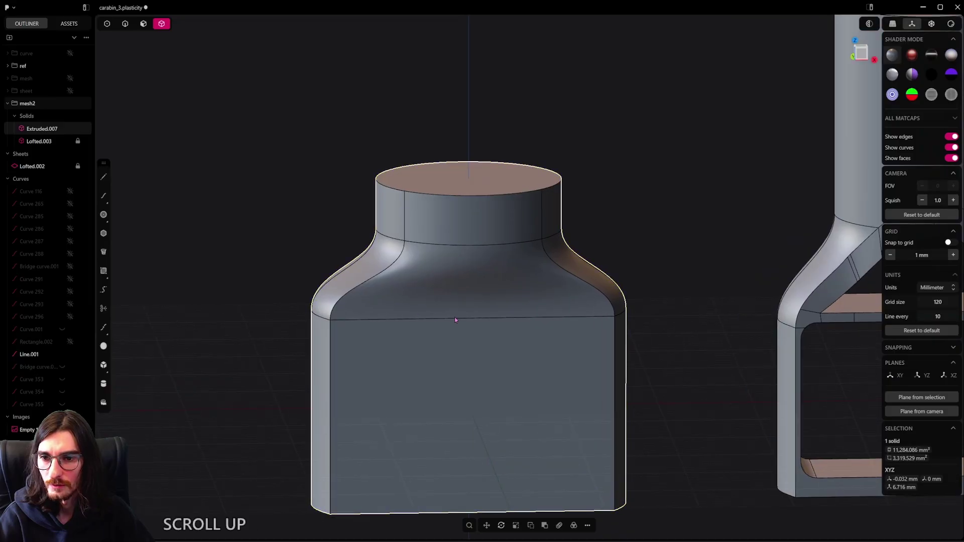
middle_click_drag(281, 343, 349, 363)
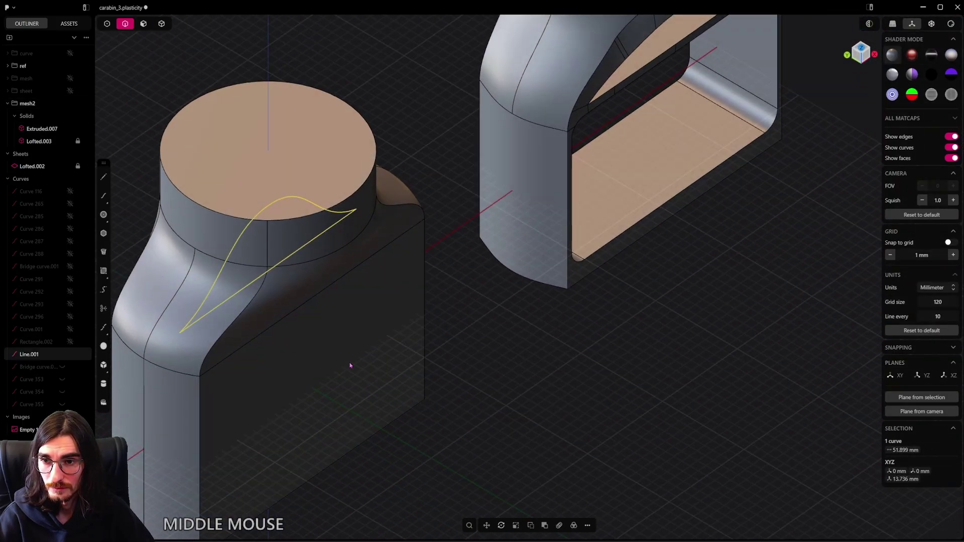
key("g")
key("y")
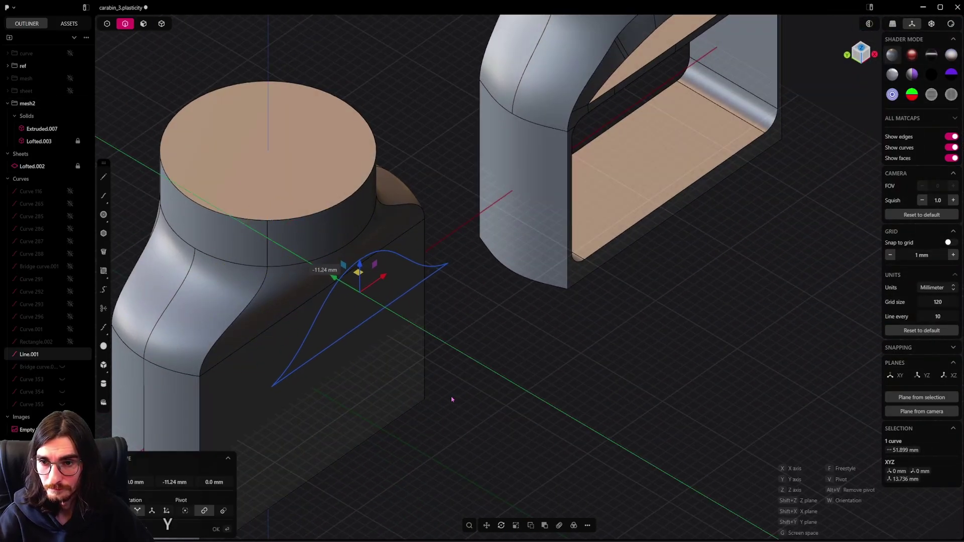
left_click(452, 399)
right_click_drag(473, 392, 493, 369)
middle_click_drag(493, 368, 392, 365, "alt")
scroll(393, 350, "up", 2)
scroll(393, 350, "down", 4)
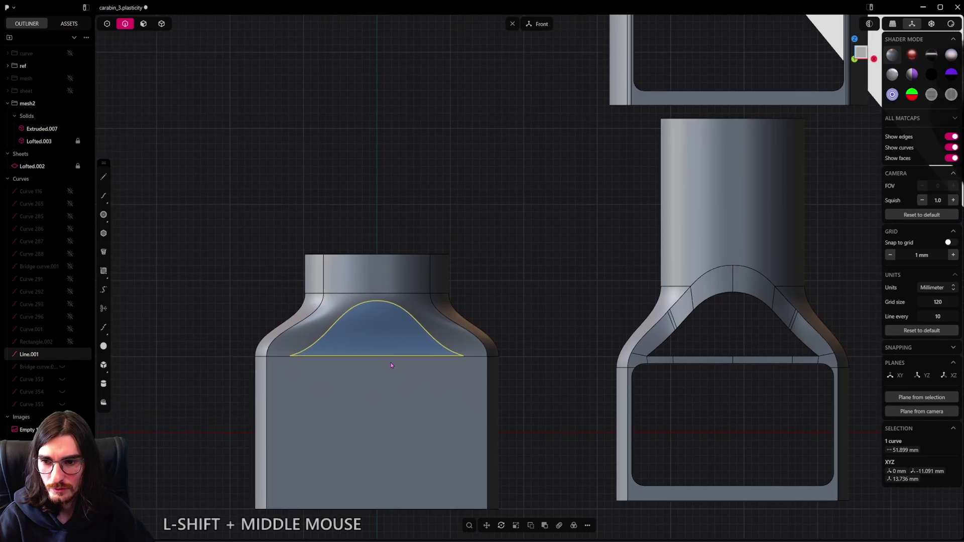
Step: Raise the profile curve's two lower inner control points symmetrically by about 0.92 mm along Z
scroll(392, 365, "up", 2)
scroll(365, 339, "down", 2)
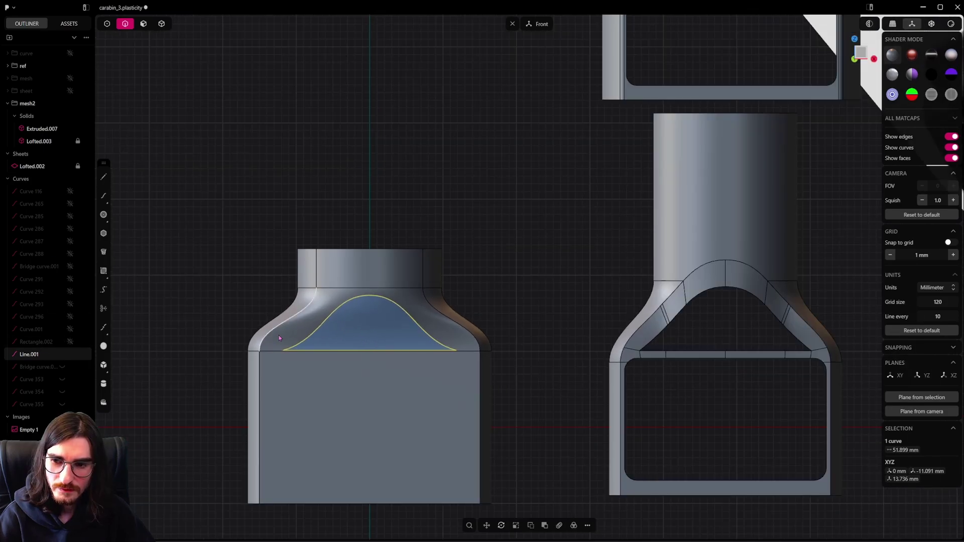
left_click(323, 338)
scroll(327, 339, "up", 5)
key("1")
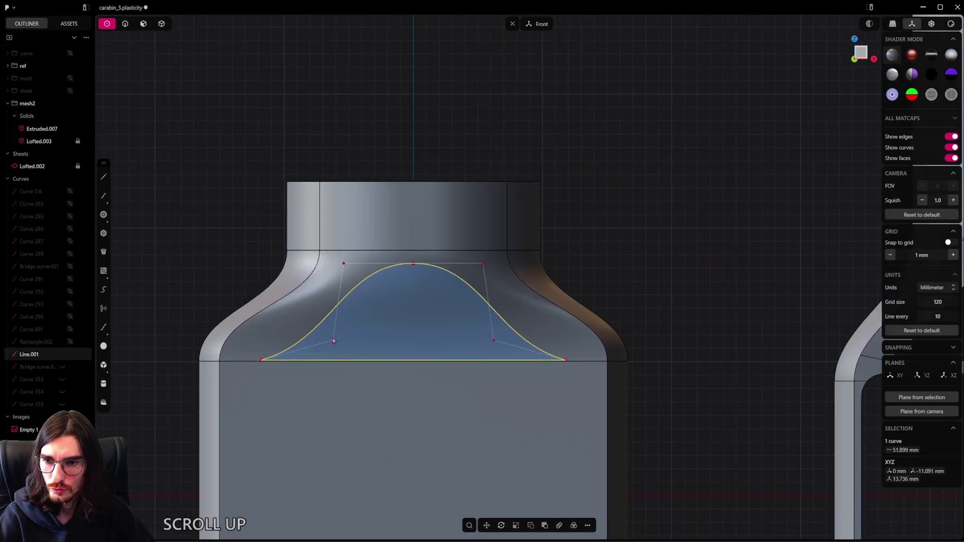
left_click(333, 341)
left_click(494, 341, "shift")
middle_click_drag(495, 342, 466, 353, "shift")
key("g")
key("z")
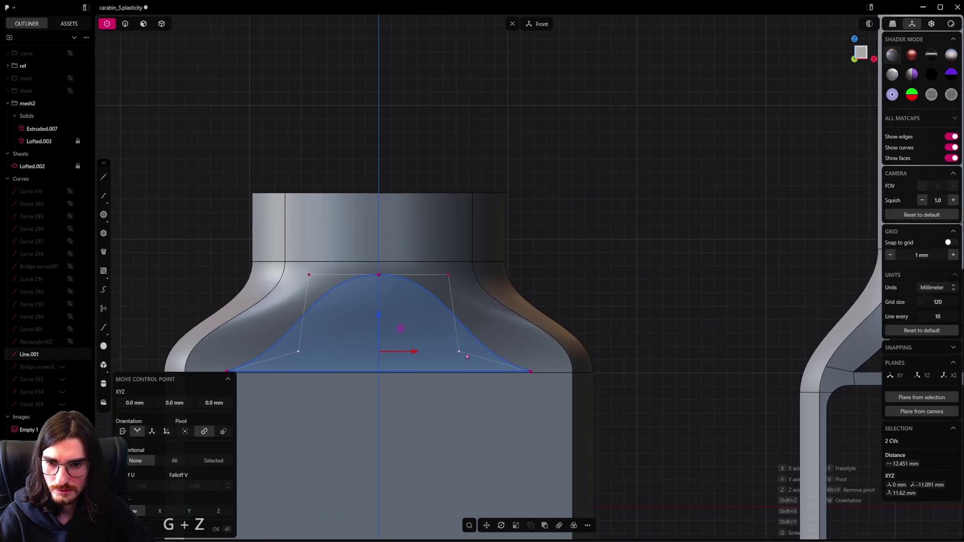
key("shift")
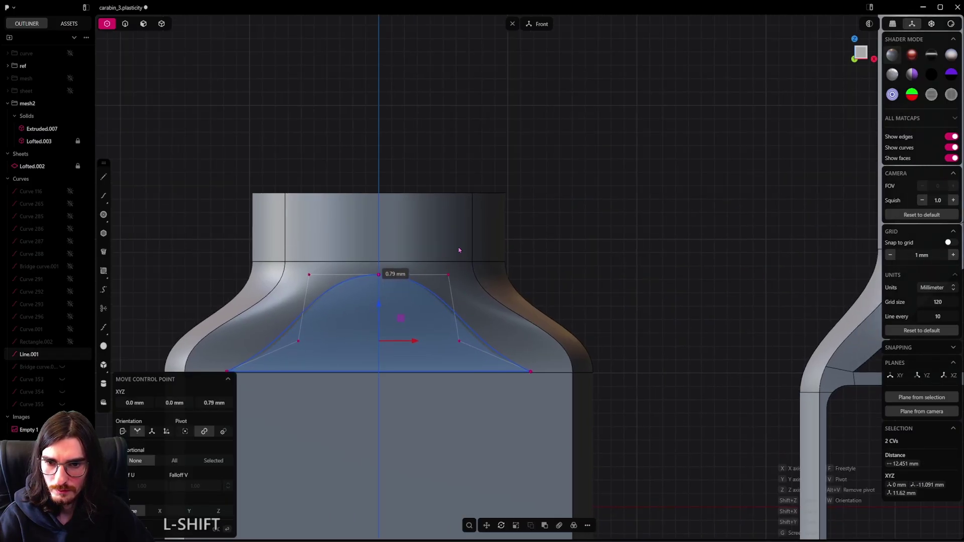
left_click(454, 230, "shift")
scroll(517, 264, "down", 3)
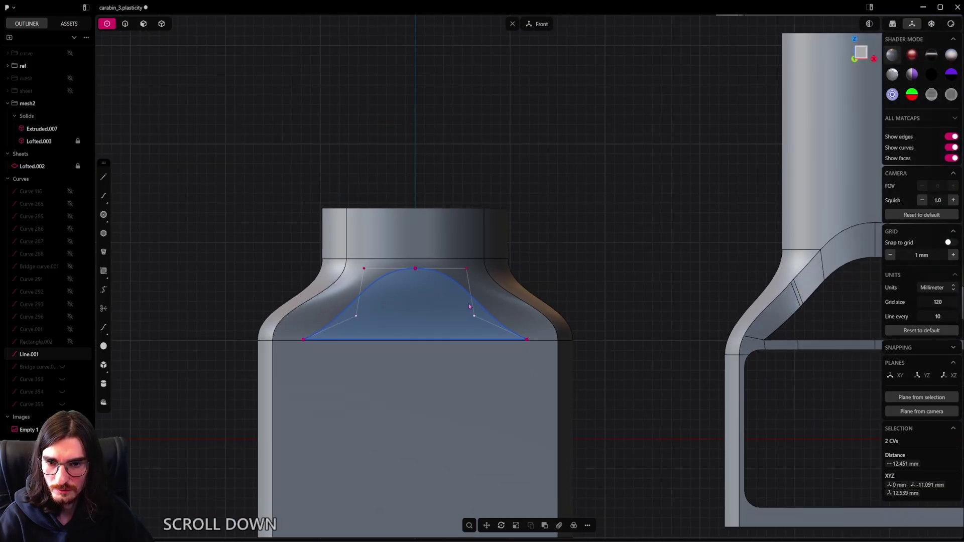
right_click(594, 280)
scroll(594, 280, "down", 2)
Step: Return to edge selection and show the hidden Rectangle.002 curve to check it against the profile's base line
left_click(125, 24)
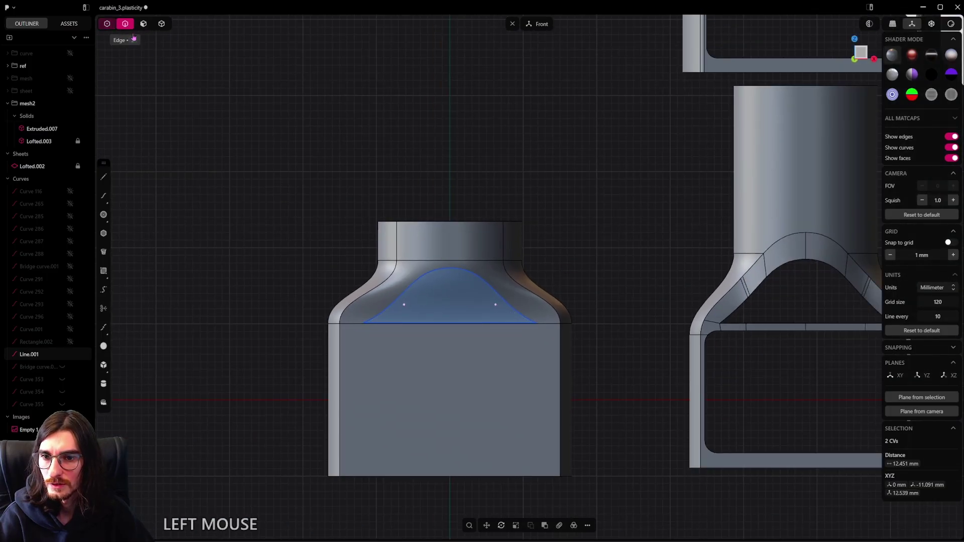
left_click(140, 100)
left_click(73, 340)
left_click(449, 331)
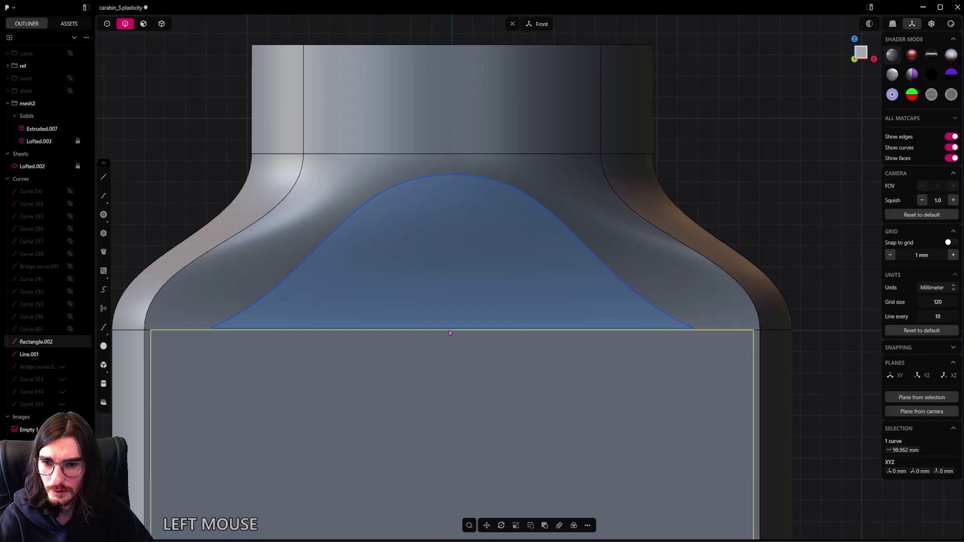
Step: Move the profile curve about 0.09 mm down, snapping its base to the midpoint of the box's front top edge
left_click(449, 330)
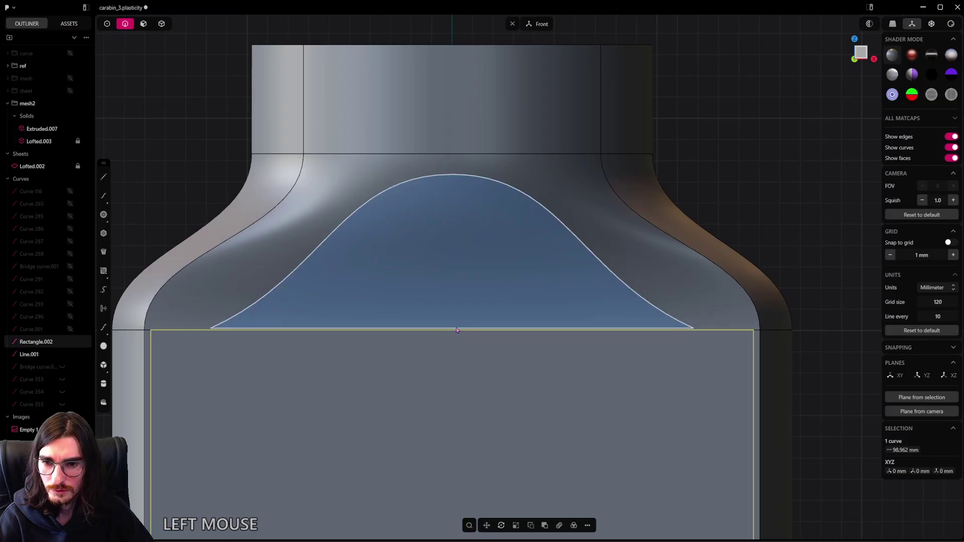
scroll(449, 334, "up", 2)
key("g")
key("z")
key("v")
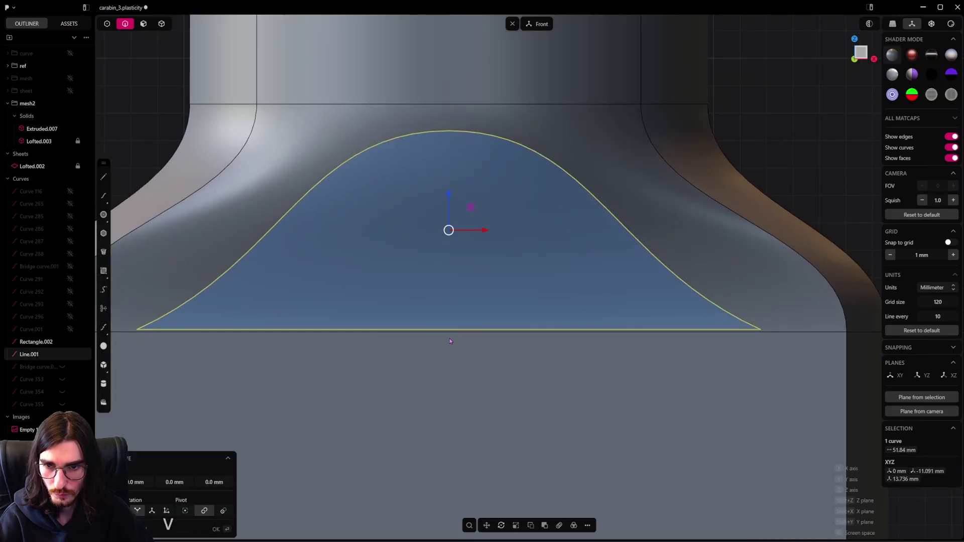
left_click(449, 330)
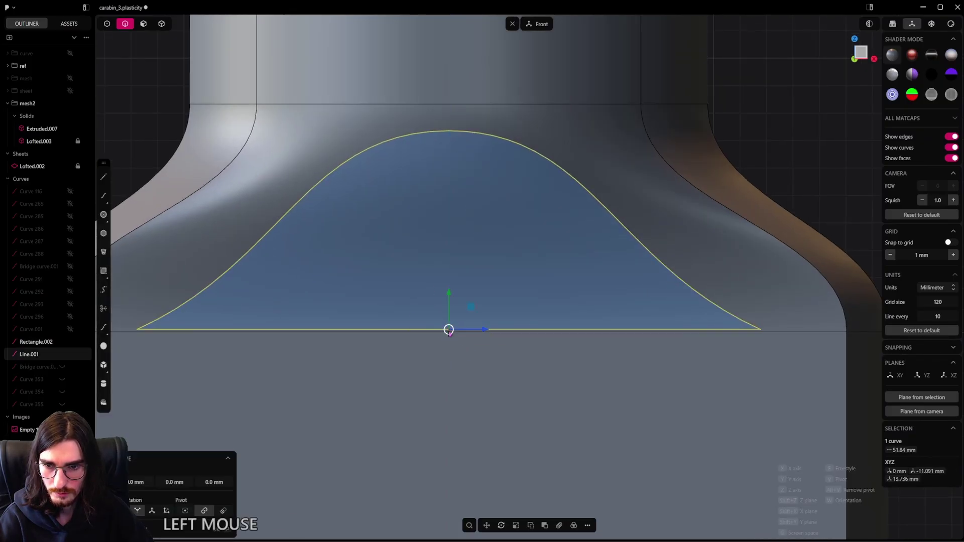
key("g")
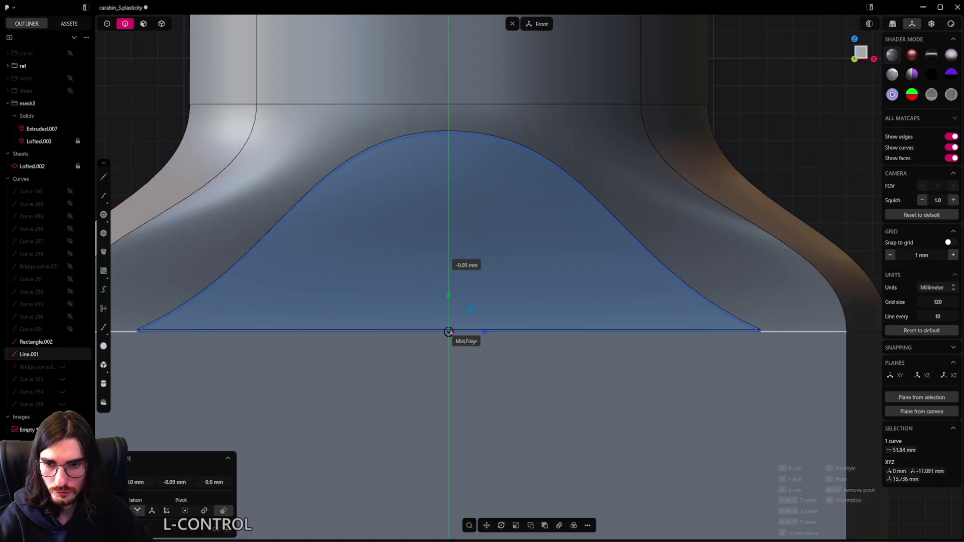
left_click(448, 332, "ctrl")
scroll(477, 371, "down", 3)
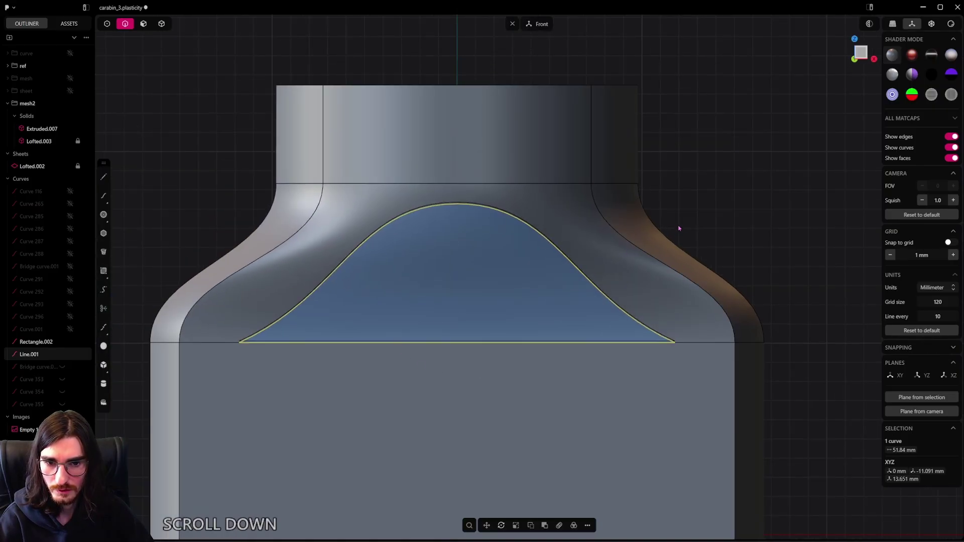
Step: Imprint the bell-shaped profile onto the front of the connector solid and hide the source curve
middle_click_drag(679, 228, 590, 312, "shift")
left_click(588, 313)
key("shift+i")
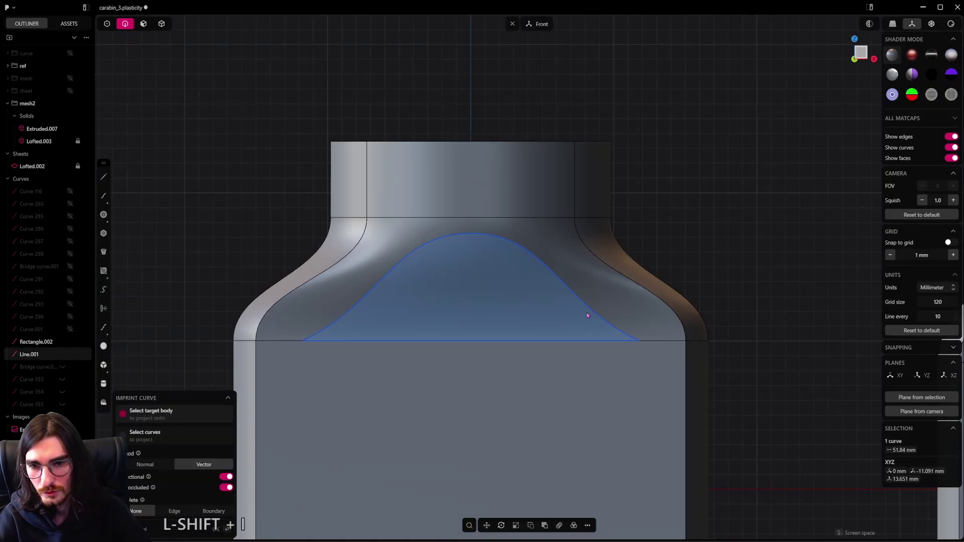
left_click(606, 251)
scroll(605, 301, "down", 2)
middle_click_drag(605, 301, 569, 294)
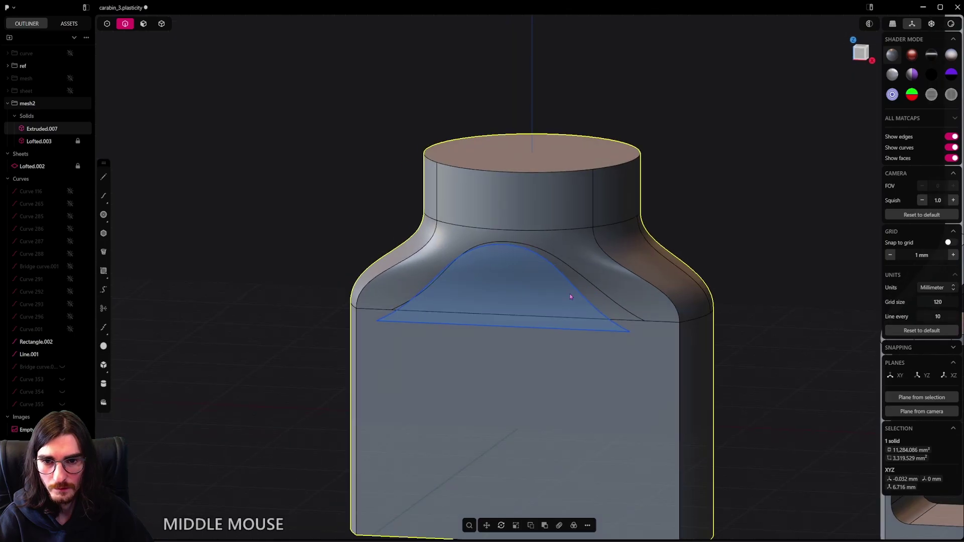
left_click(576, 295)
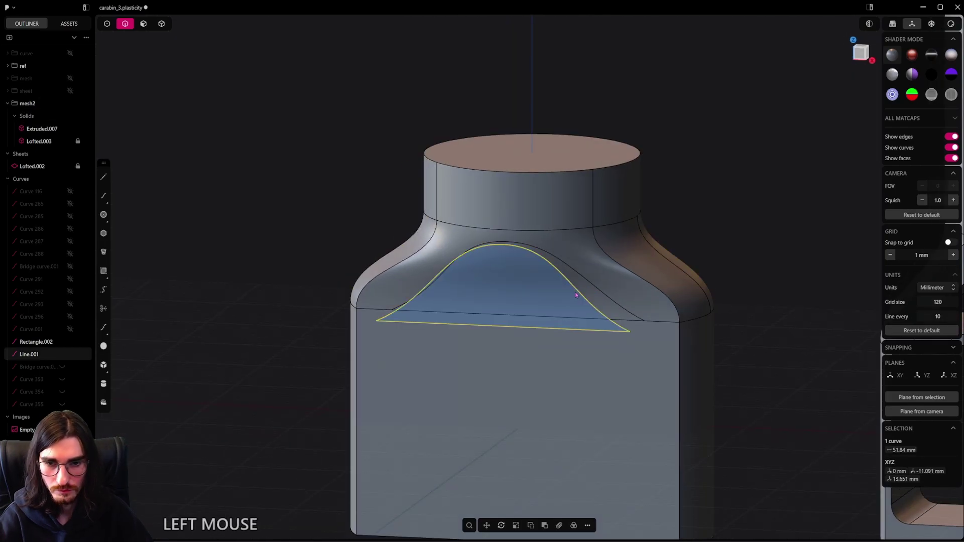
key("h")
mouse_move(572, 295)
middle_mouse_down("alt")
mouse_move(489, 353)
mouse_move(571, 292)
middle_mouse_up("alt")
Step: Duplicate the two imprinted arch edges as a curve and move it 2.57 mm up and about 8.33 mm along negative Y
left_click(571, 288)
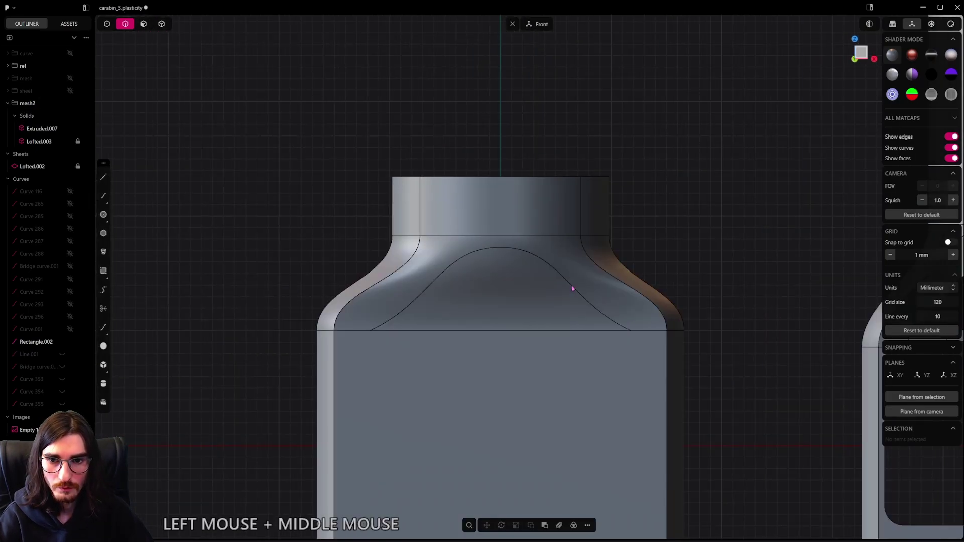
left_click(474, 255, "shift")
scroll(503, 266, "up", 2)
middle_click_drag(503, 266, 459, 284)
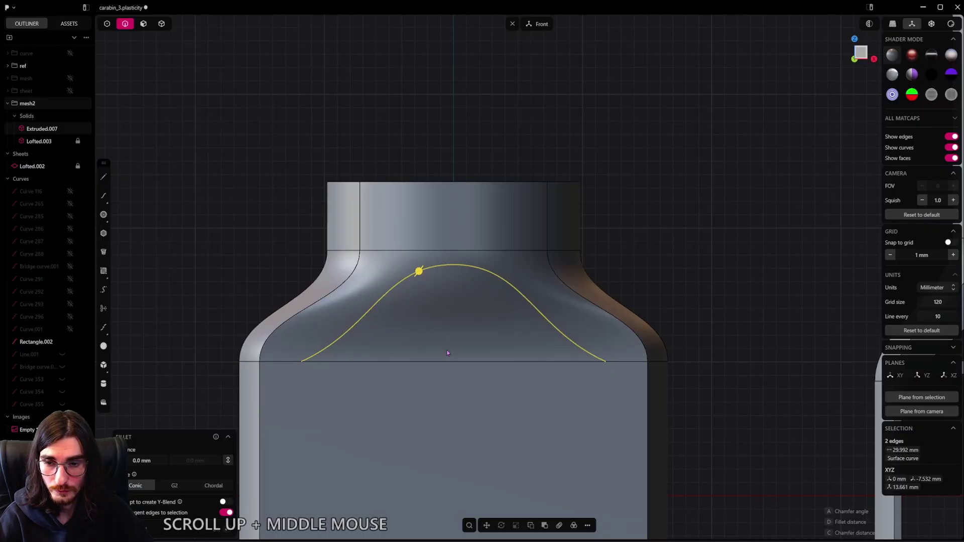
key("shift+d")
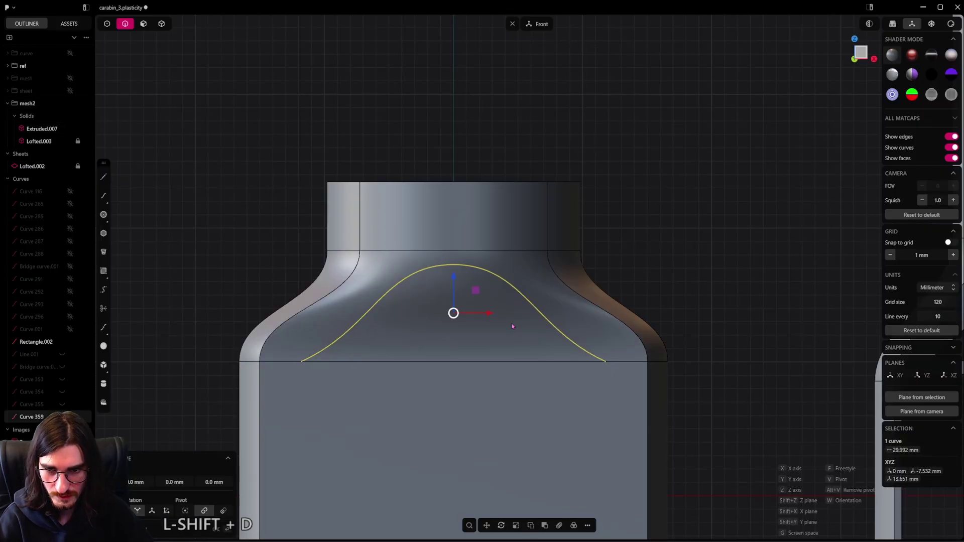
left_click_drag(455, 275, 451, 249)
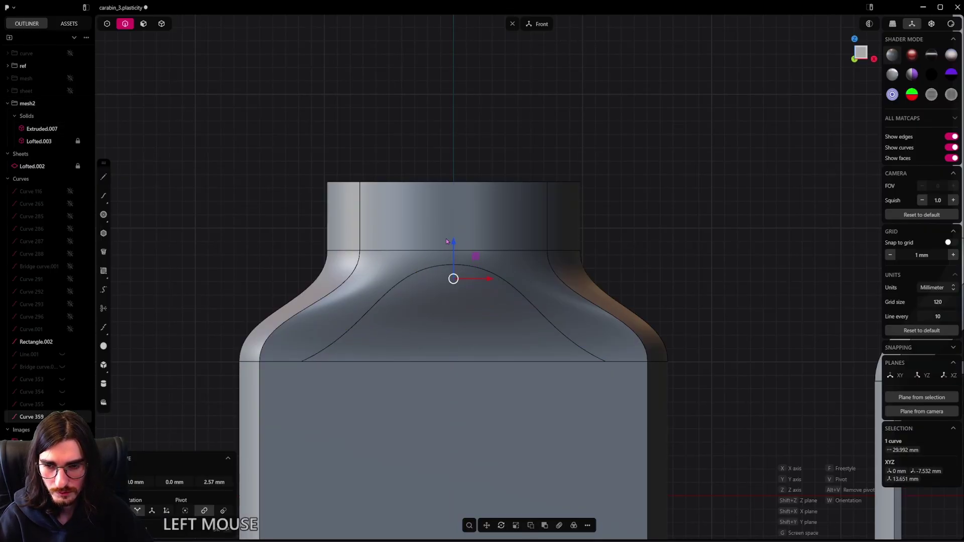
middle_click_drag(447, 240, 572, 266)
left_click_drag(383, 265, 490, 266)
mouse_move(478, 300)
middle_mouse_down()
mouse_move(416, 282)
mouse_move(532, 325)
mouse_move(462, 220)
mouse_move(482, 267)
mouse_move(464, 306)
middle_mouse_up()
right_click(455, 297)
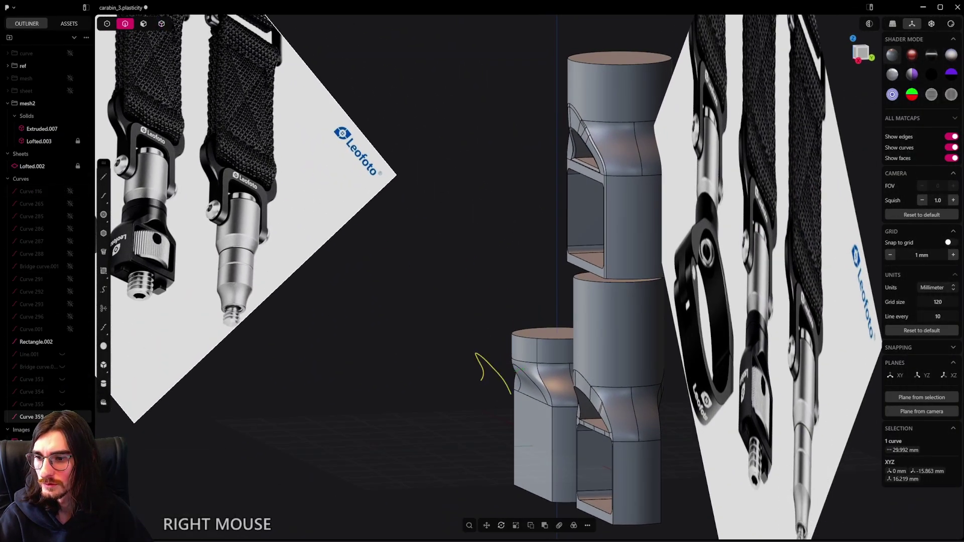
Step: Hide the reference image standing in front of the connector so the front view is clear
left_click(391, 243)
scroll(391, 243, "down", 3)
middle_click_drag(392, 243, 405, 319, "shift")
scroll(405, 319, "down", 2)
left_click(338, 249)
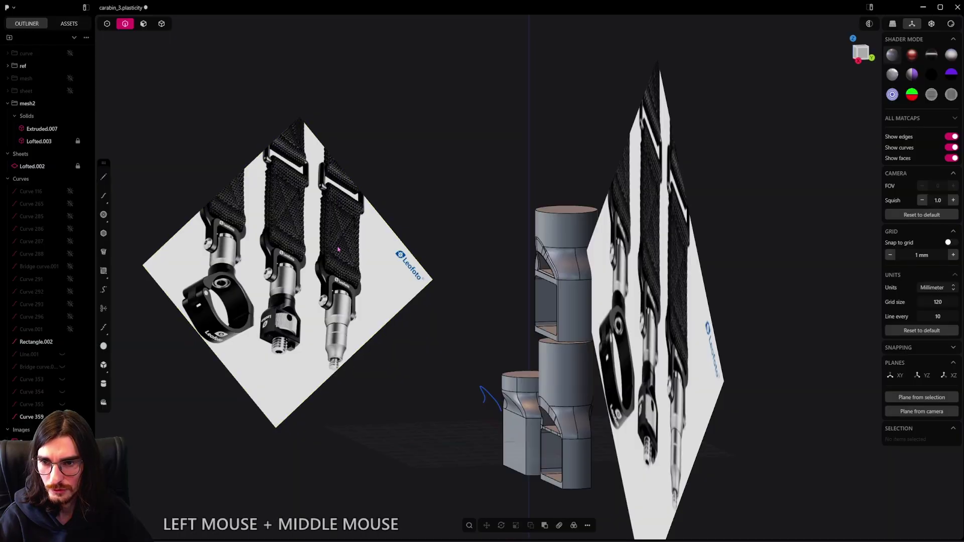
left_click(70, 443)
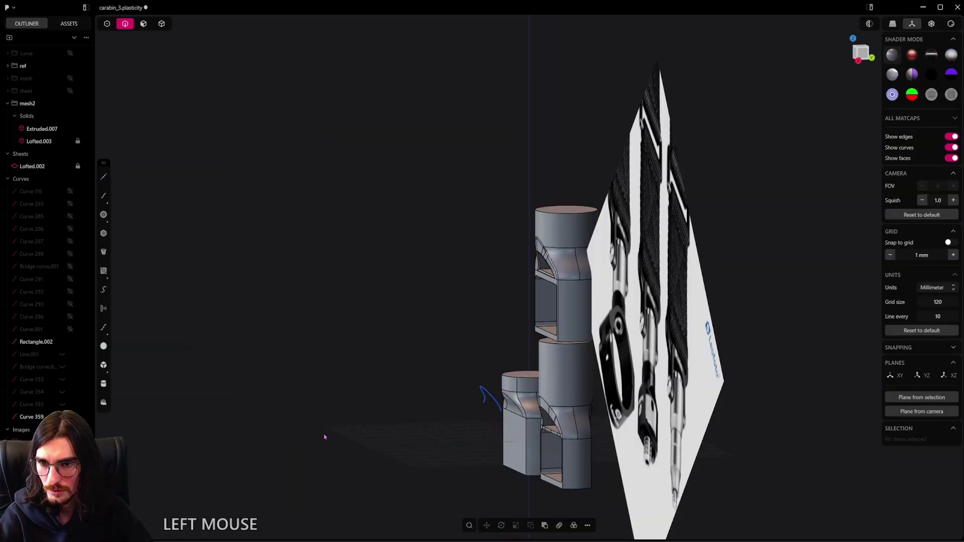
Step: Move the duplicated arch curve in front of the connector about 1.31 mm up along Z
middle_click_drag(324, 437, 389, 444, "alt")
scroll(551, 291, "up", 5)
middle_click_drag(701, 409, 498, 357, "shift")
left_click(551, 291)
scroll(502, 357, "up", 2)
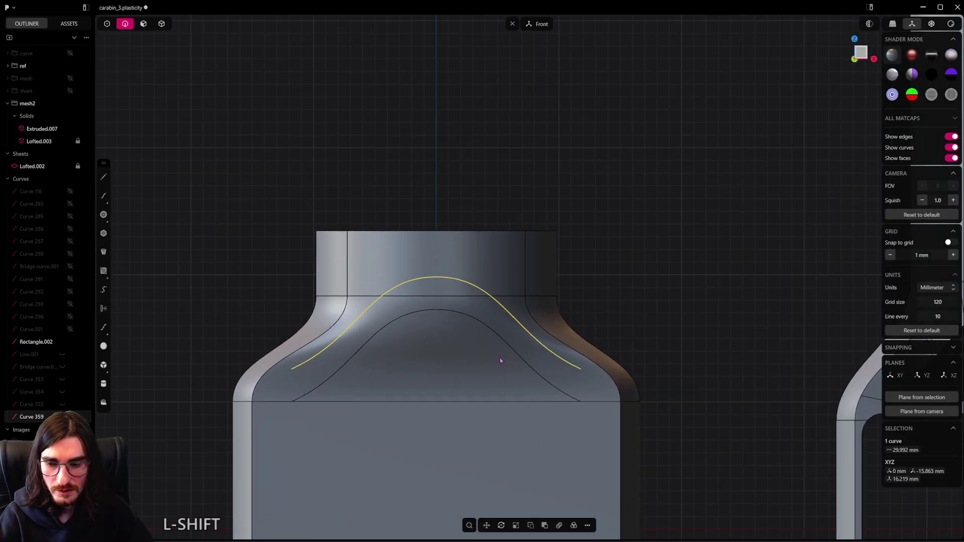
scroll(499, 367, "down", 2)
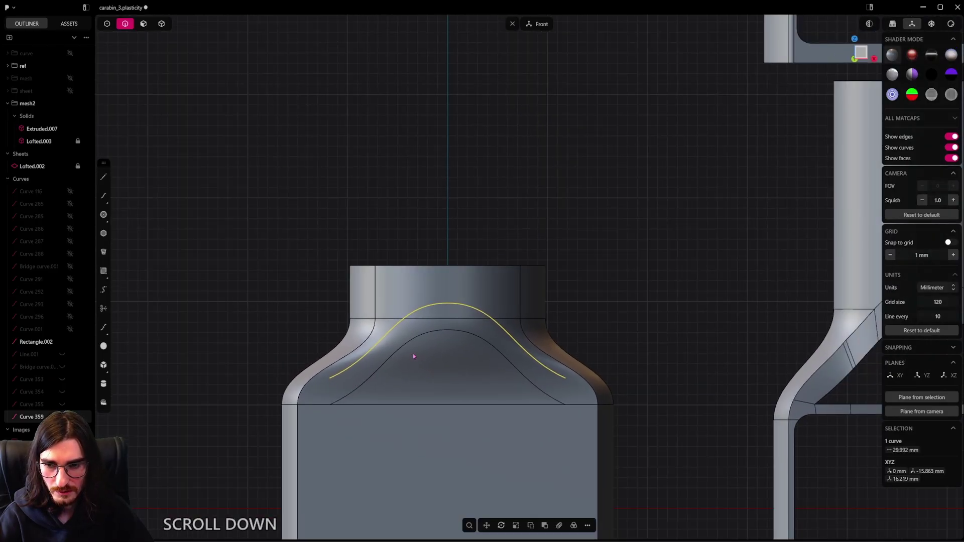
middle_click_drag(413, 356, 450, 355, "shift")
scroll(442, 356, "down", 2)
scroll(385, 360, "up", 3)
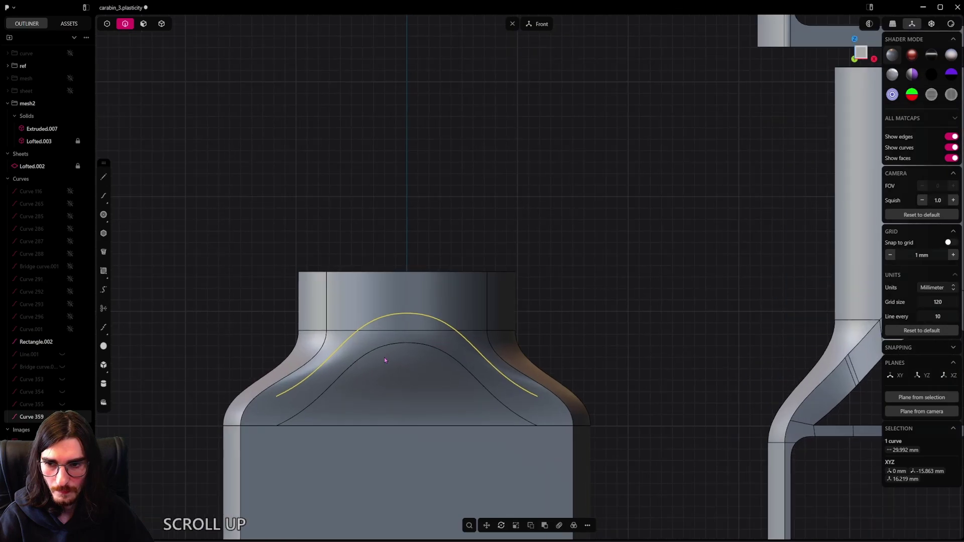
key("g")
key("z")
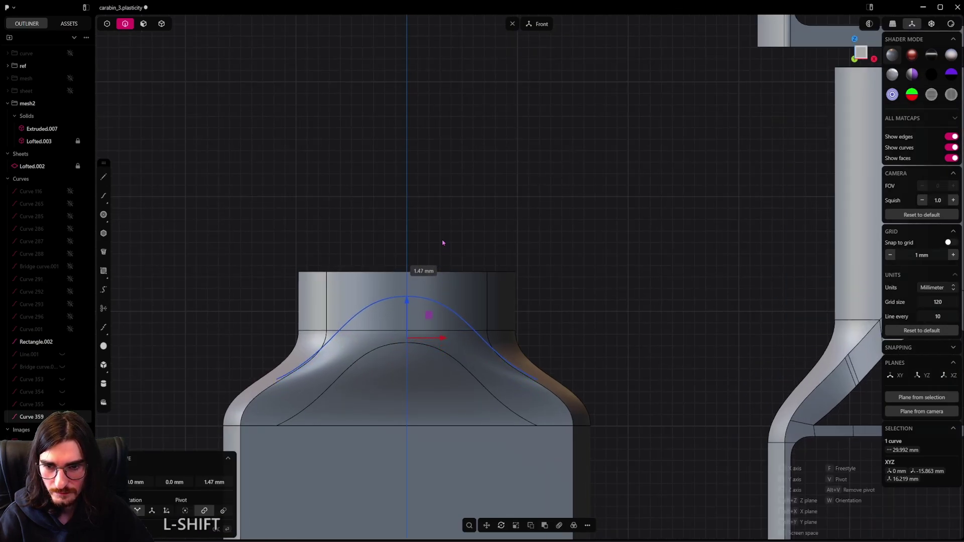
left_click(440, 260, "shift")
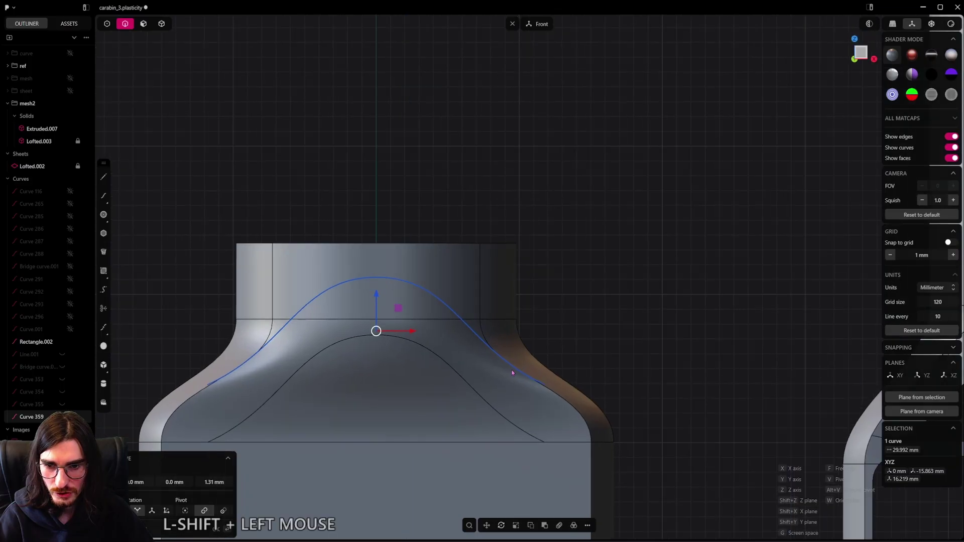
Step: Nudge the arch curve about 0.02 mm down along Z so its sides line up with the connector's shoulder edges
scroll(522, 360, "up", 5)
key("g")
key("z")
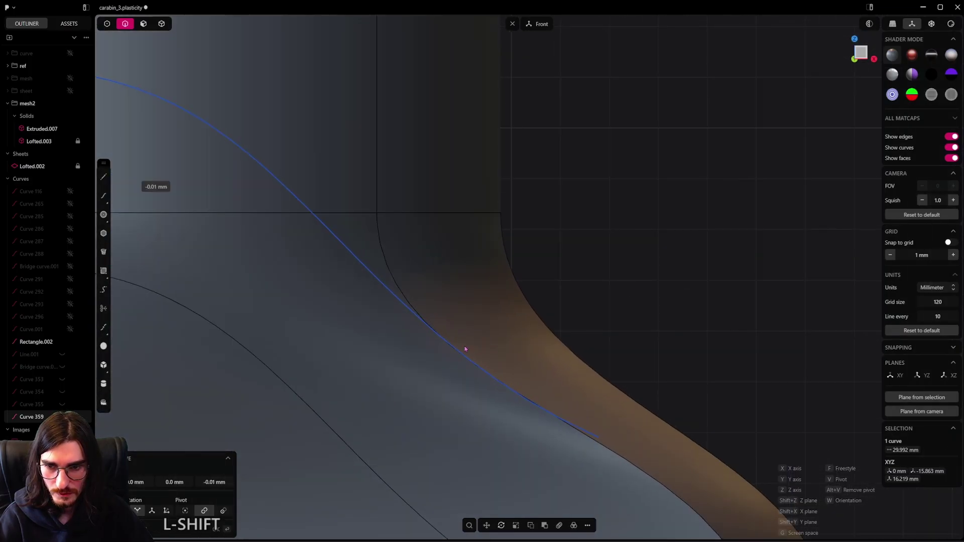
scroll(442, 312, "down", 5)
middle_click_drag(441, 312, 561, 153, "alt")
scroll(402, 426, "down", 3)
middle_click_drag(570, 226, 561, 259, "shift")
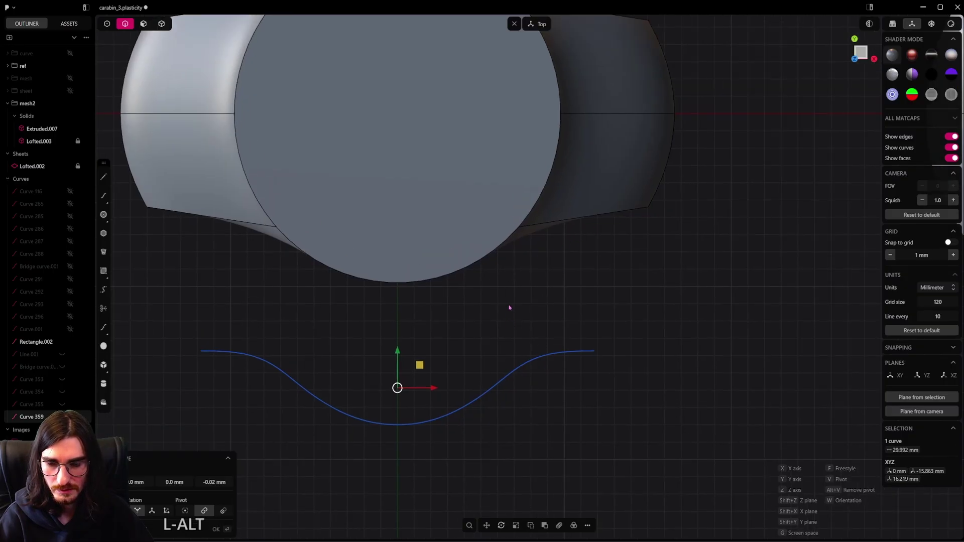
middle_click_drag(507, 307, 559, 308, "alt")
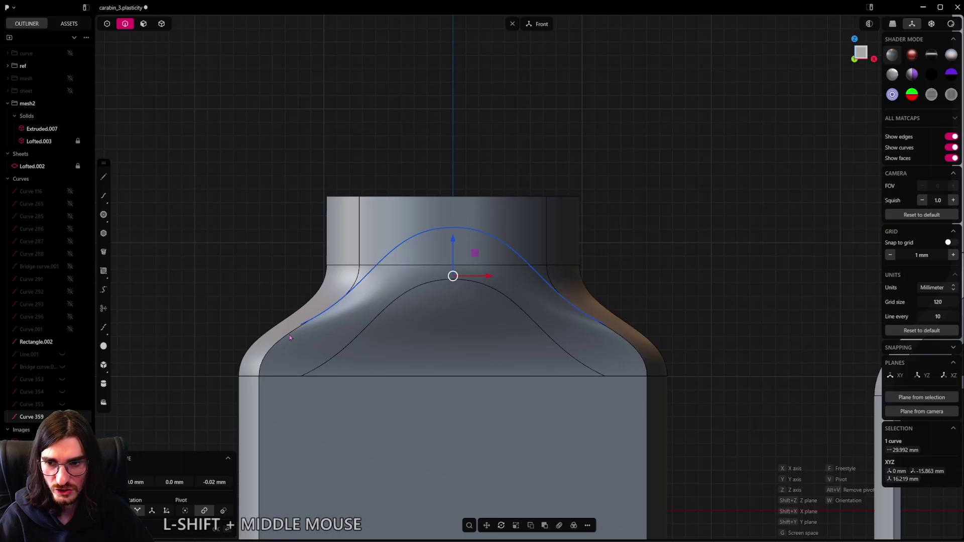
scroll(586, 311, "up", 2)
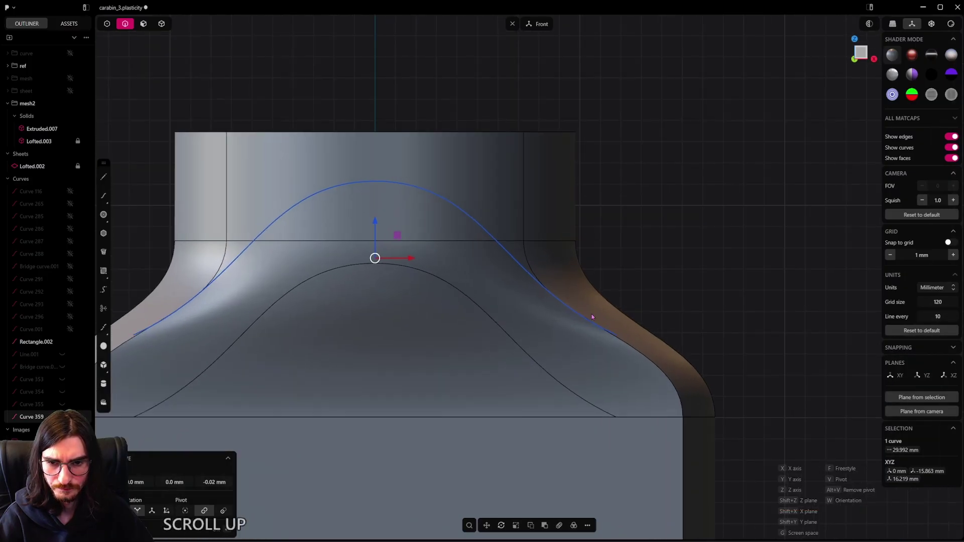
middle_click_drag(592, 319, 507, 365)
middle_click_drag(599, 340, 655, 364, "shift")
right_click(408, 256)
Step: Flatten the arch curve by scaling it to 0 along Y
left_click(408, 249)
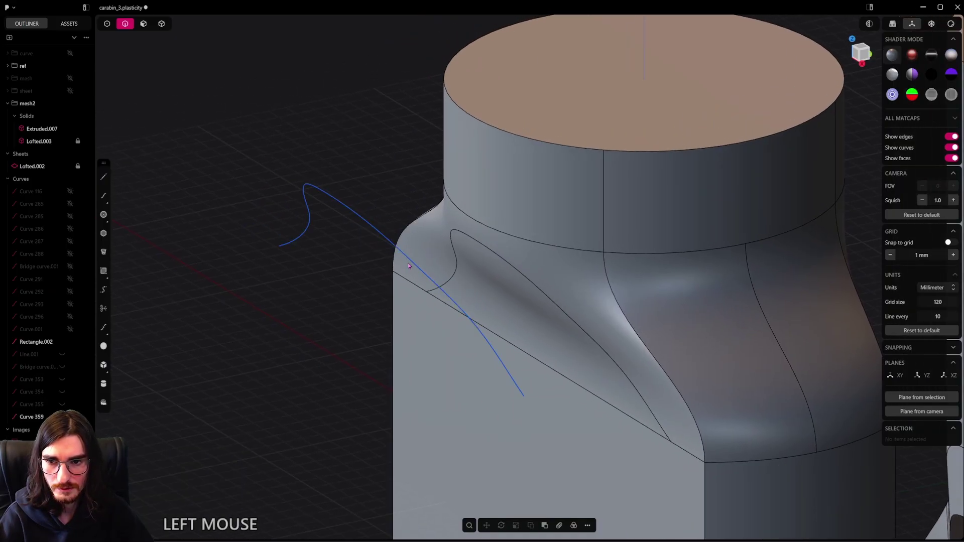
middle_click_drag(407, 249, 512, 302, "alt")
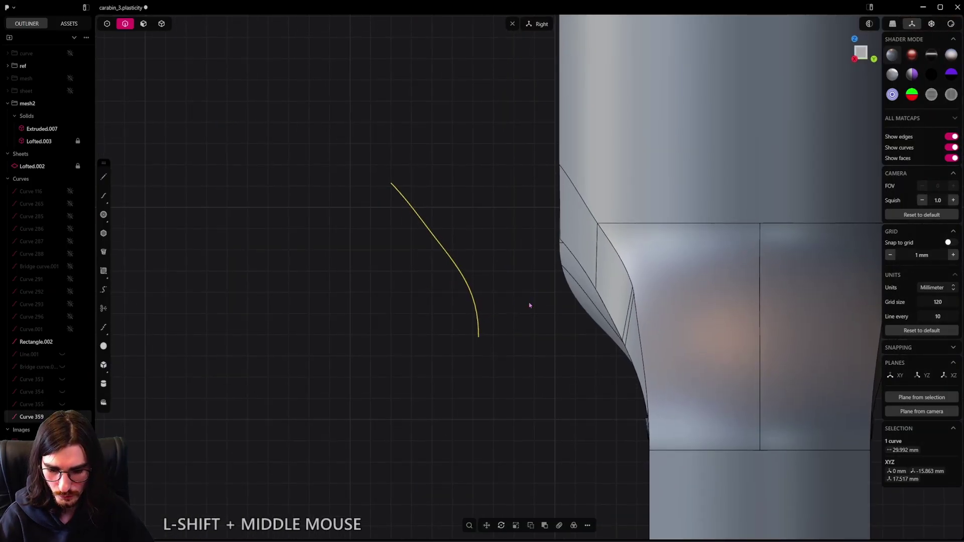
key("s")
left_click(436, 266)
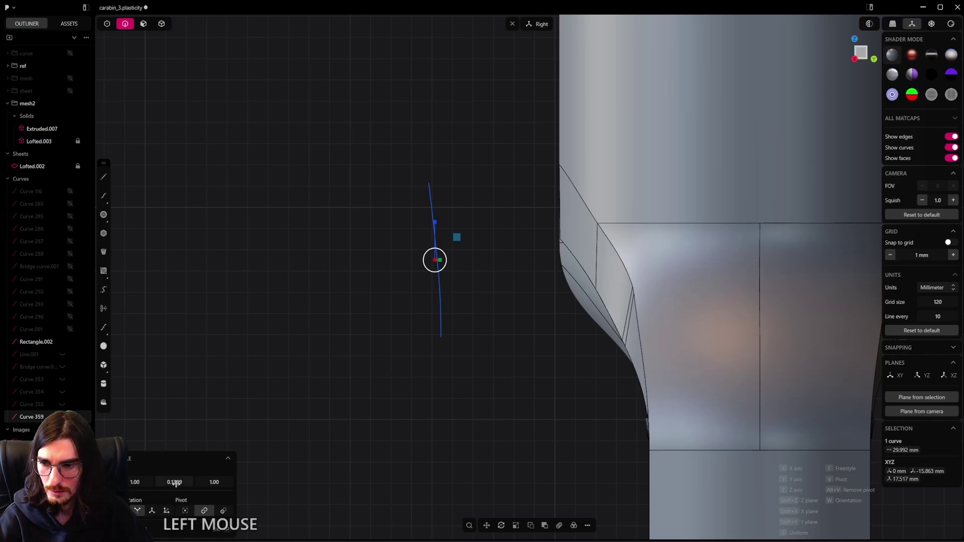
type("0")
key("Return")
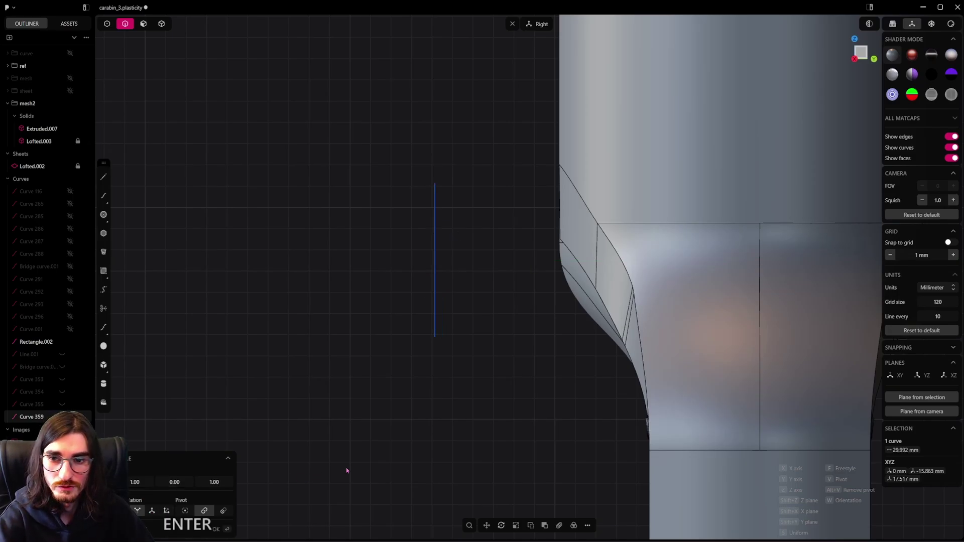
left_click(305, 321)
Step: Imprint the flattened arch curve onto the front of the connector solid and delete the source curve
middle_click_drag(305, 320, 557, 334, "alt")
scroll(526, 317, "down", 3)
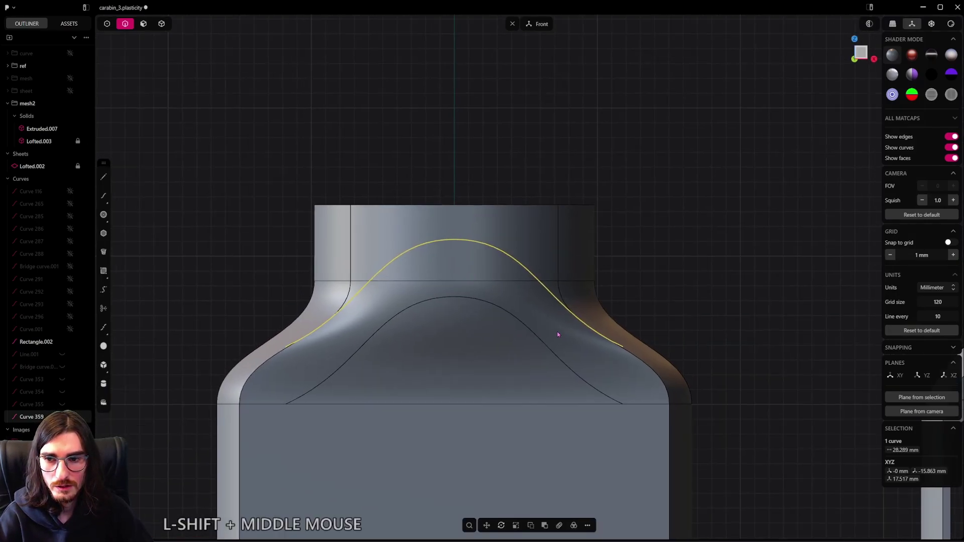
key("i")
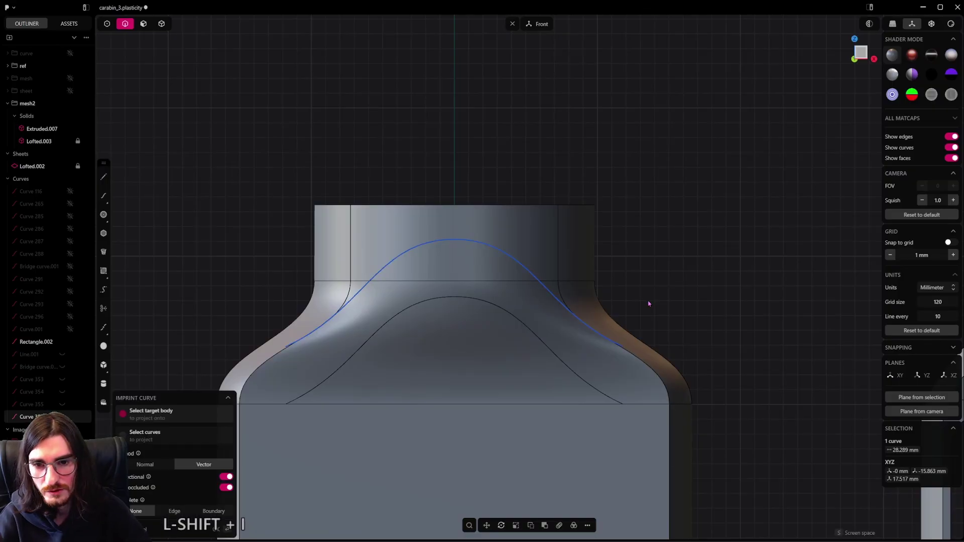
left_click(520, 293)
right_click(551, 282)
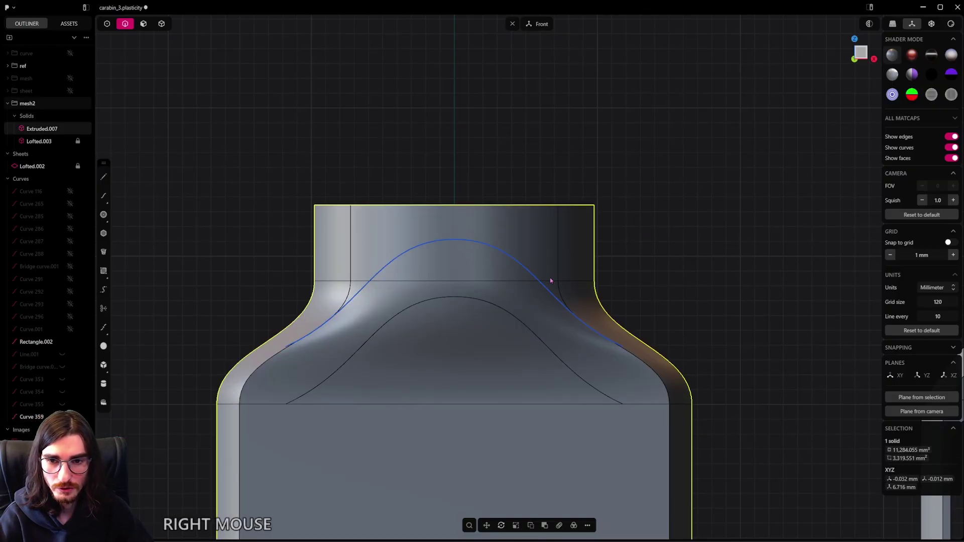
left_click(538, 280)
key("x")
Step: Delete the two short imprinted edge stubs that overrun the shoulder edges on both sides of the connector
scroll(539, 321, "up", 5)
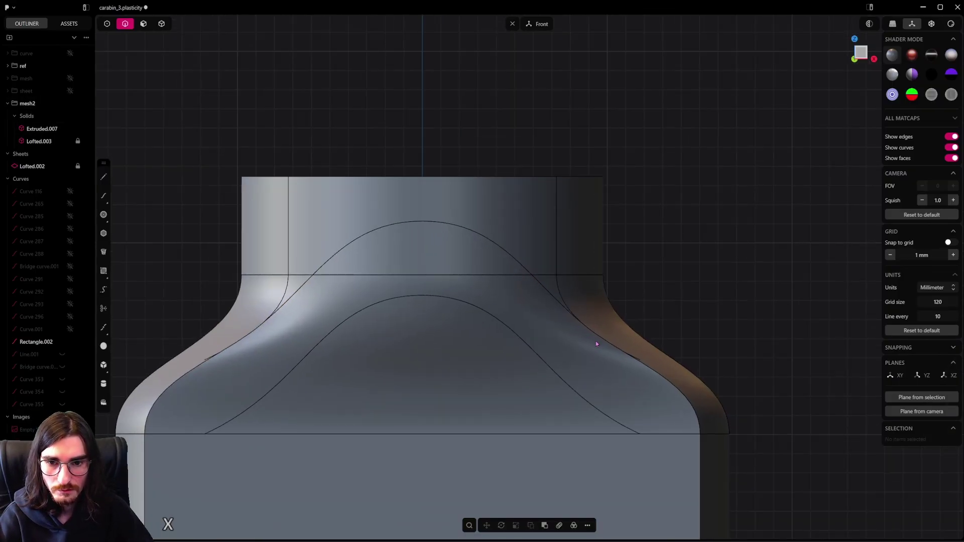
middle_click_drag(652, 375, 634, 356)
left_click(643, 351)
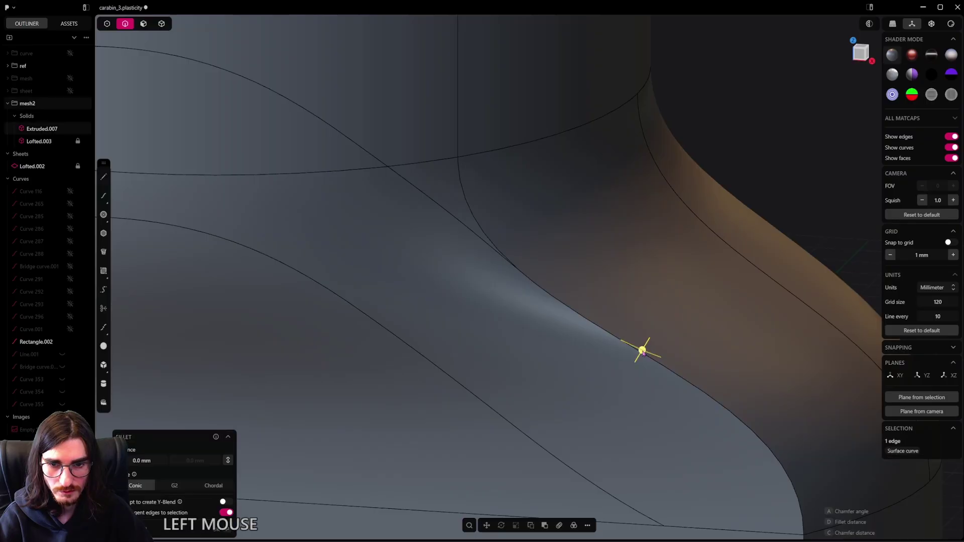
scroll(640, 355, "down", 3)
middle_click_drag(379, 401, 522, 394, "shift")
middle_click_drag(522, 394, 595, 373, "shift")
scroll(563, 379, "up", 3)
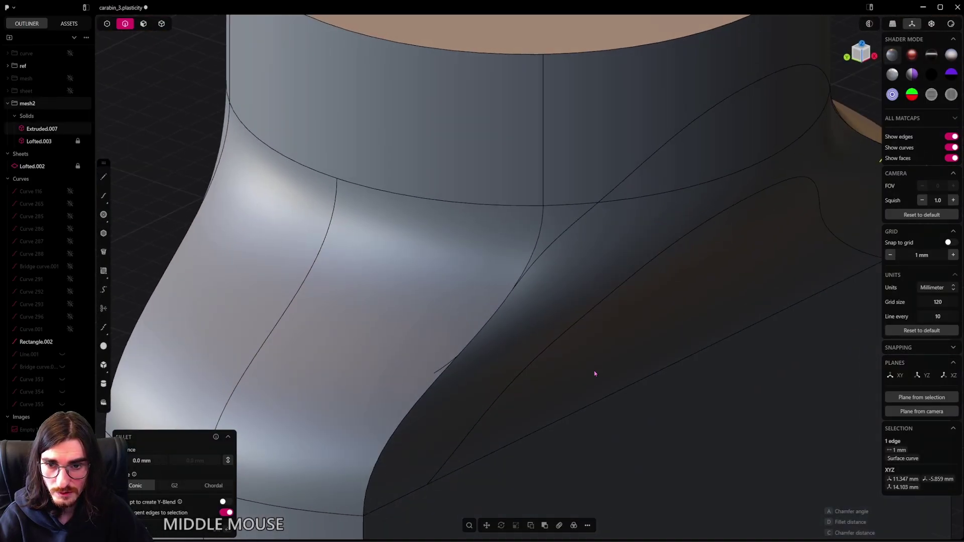
left_click(445, 367, "shift")
key("shift+x")
scroll(473, 355, "up", 3)
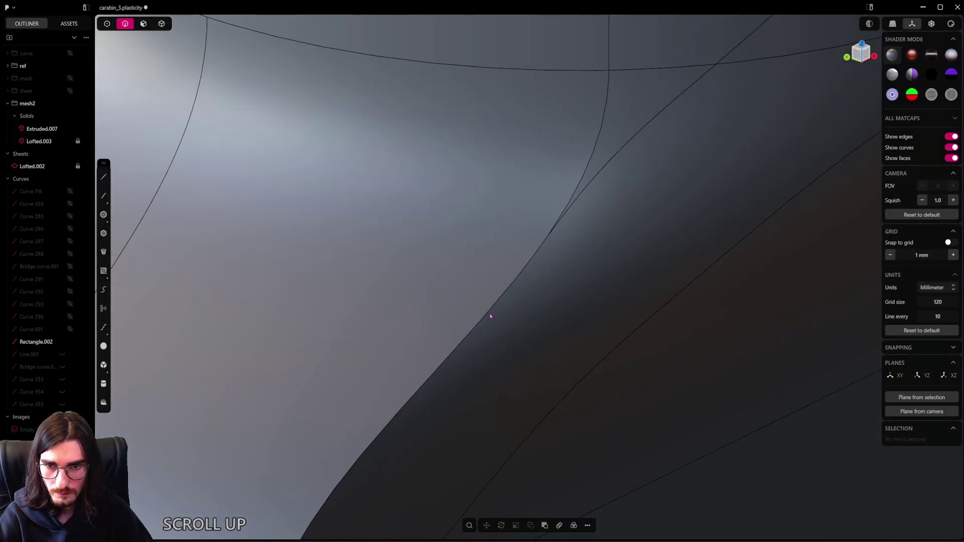
Step: Examine how the imprinted upper arch edges meet the shoulder edges on both sides of the neck
left_click(552, 232)
middle_click_drag(550, 250, 502, 316, "alt")
scroll(547, 269, "up", 3)
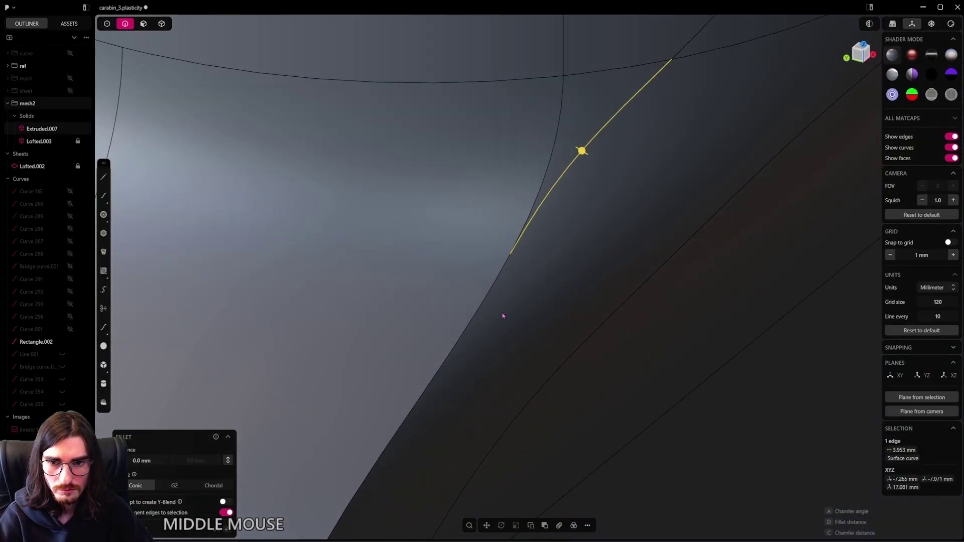
left_click(503, 282, "shift")
middle_click_drag(503, 282, 582, 169)
scroll(581, 170, "down", 2)
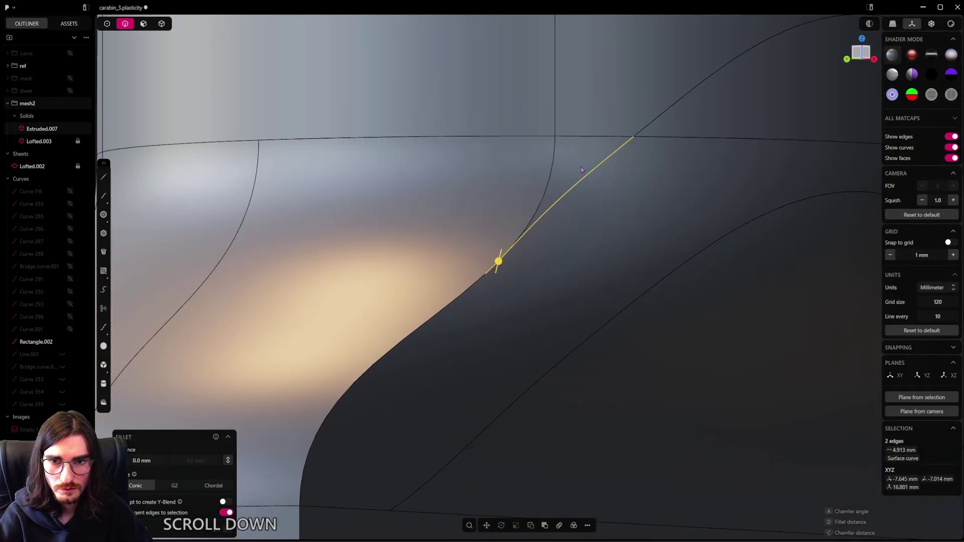
scroll(581, 186, "down", 2)
middle_click_drag(685, 215, 513, 258, "alt")
scroll(592, 282, "down", 6)
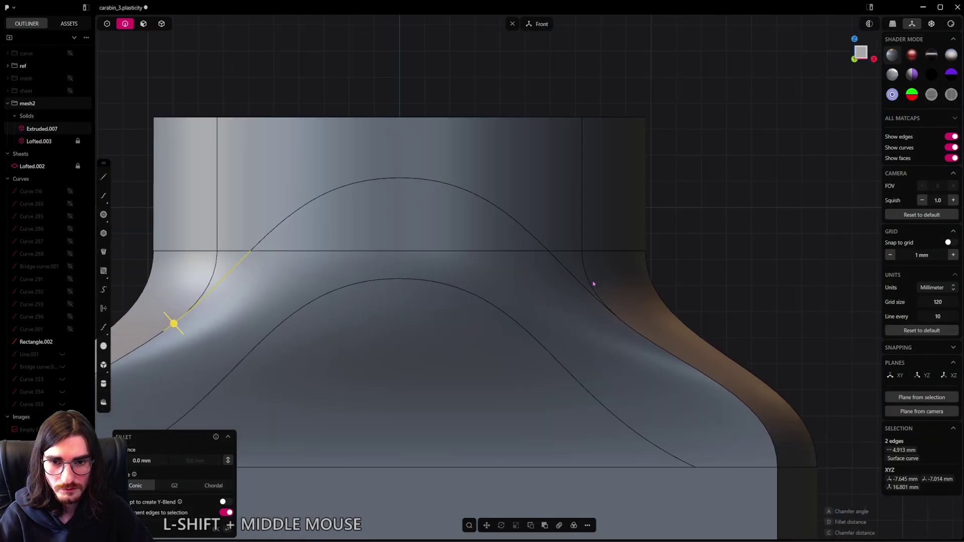
middle_click_drag(591, 291, 614, 290, "shift")
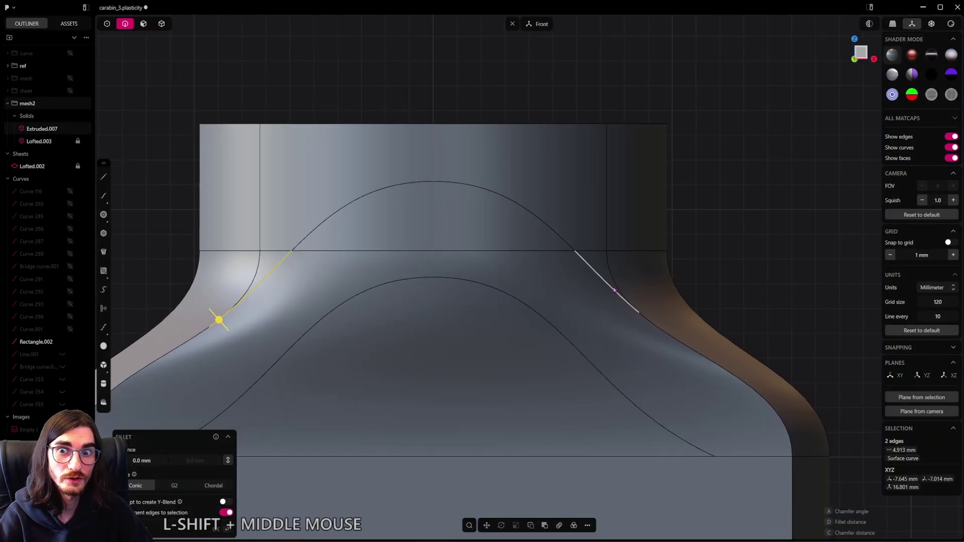
scroll(614, 290, "down", 3)
middle_click_drag(550, 249, 557, 258, "shift")
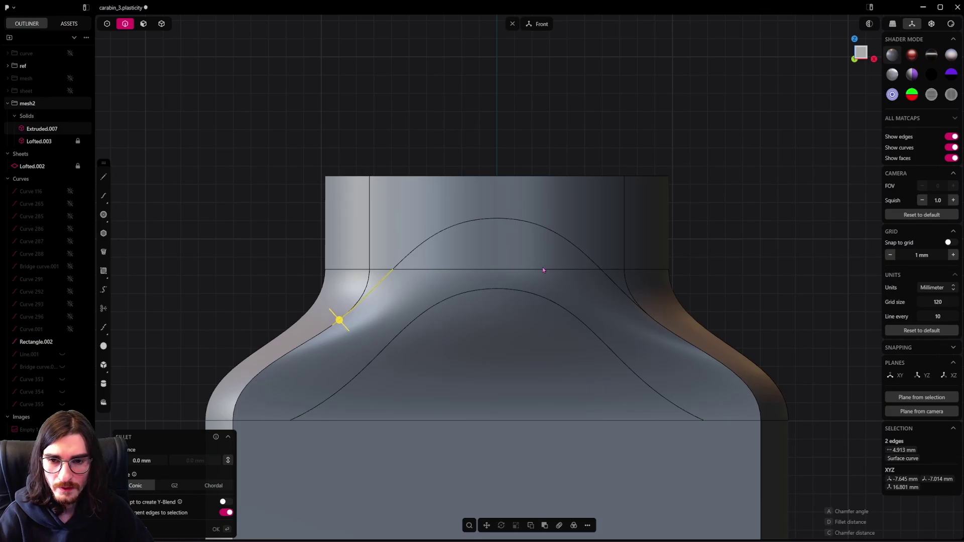
left_click(543, 270)
Step: Delete the two faces between the upper and lower arch edges to open the connector's front
middle_click_drag(591, 318, 483, 336)
left_click(144, 23)
left_click(503, 243)
left_click(567, 288, "shift")
scroll(571, 363, "down", 2)
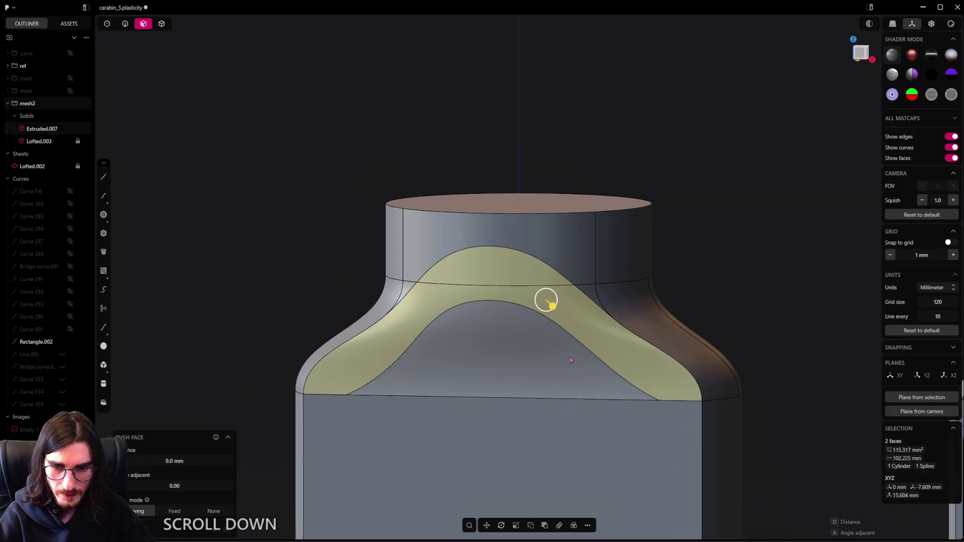
key("shift")
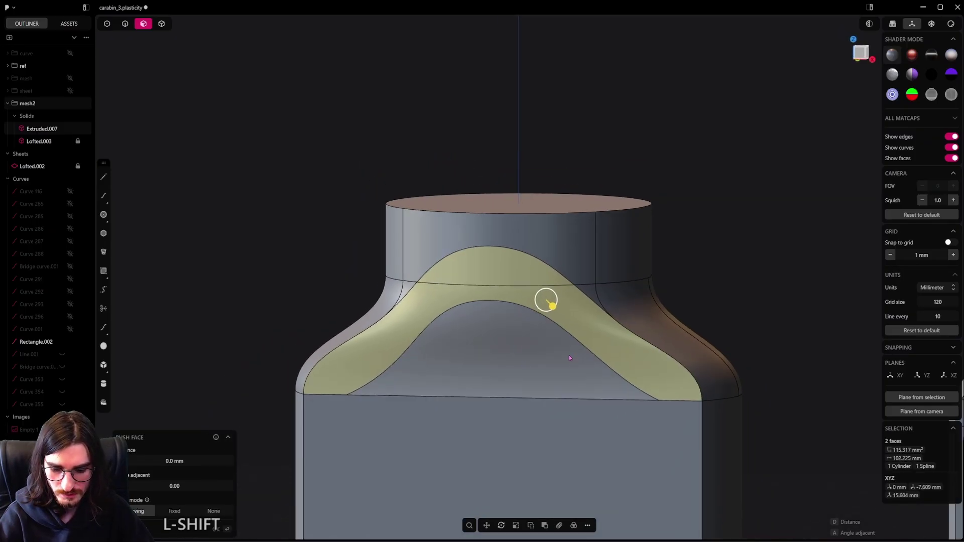
key("shift+x")
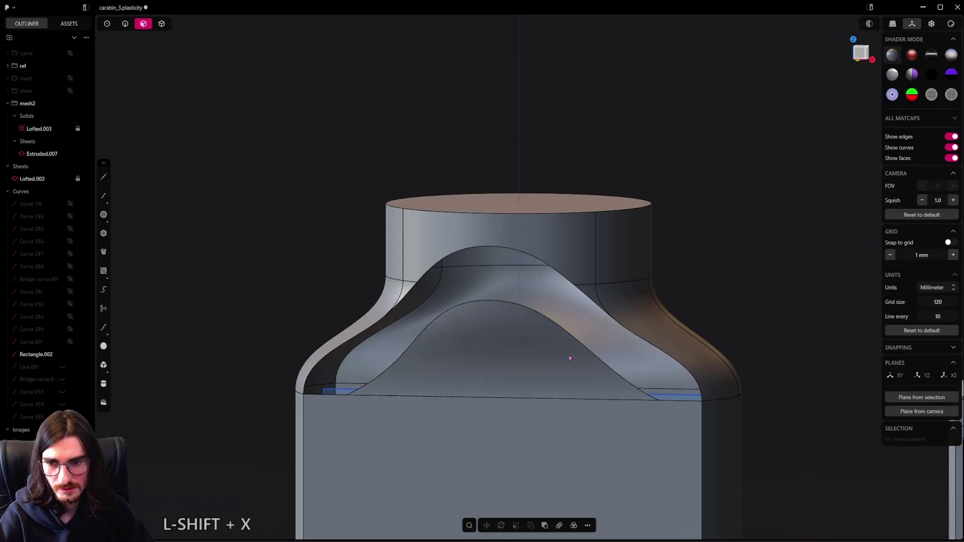
Step: Examine the open band between the two arches and its edges from several angles
middle_click_drag(568, 354, 488, 296)
scroll(463, 347, "up", 3)
scroll(473, 326, "up", 5)
scroll(595, 312, "down", 6)
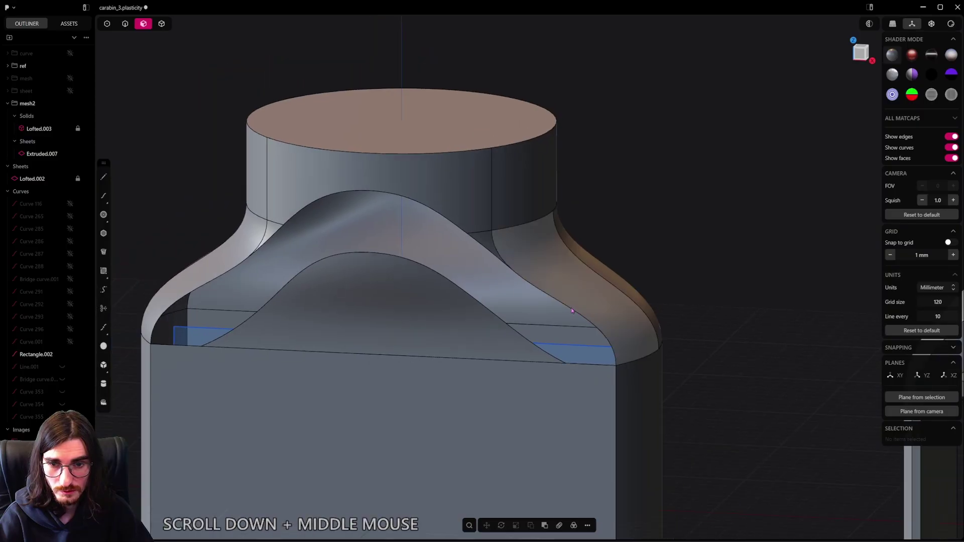
middle_click_drag(562, 321, 479, 331, "shift")
scroll(502, 341, "down", 3)
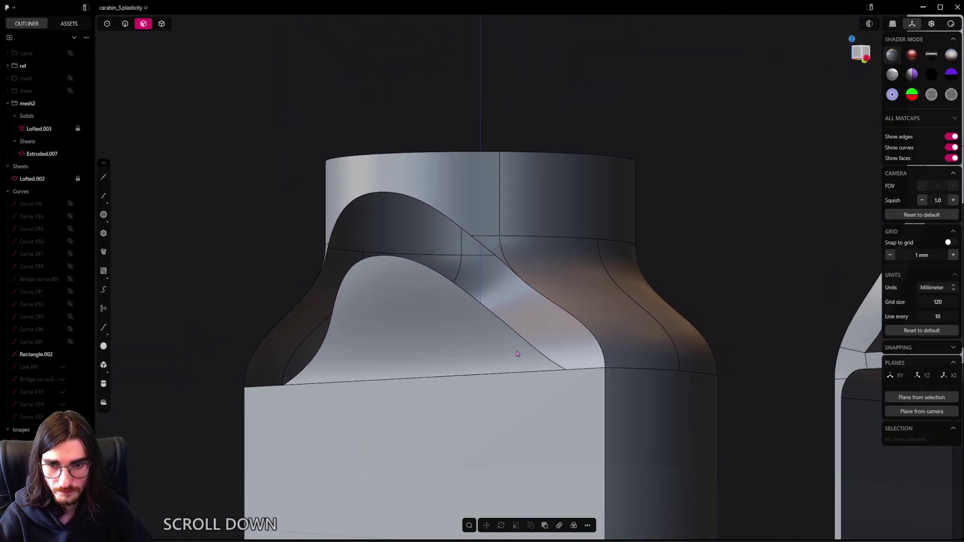
middle_click_drag(518, 355, 513, 366)
scroll(564, 323, "up", 5)
scroll(548, 305, "down", 4)
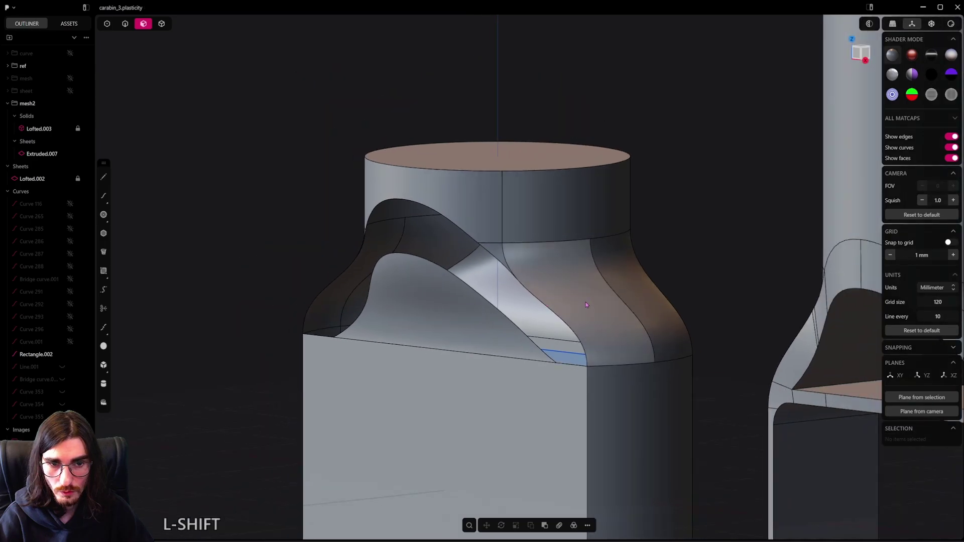
middle_click_drag(581, 304, 540, 291, "shift")
middle_click_drag(497, 263, 573, 282)
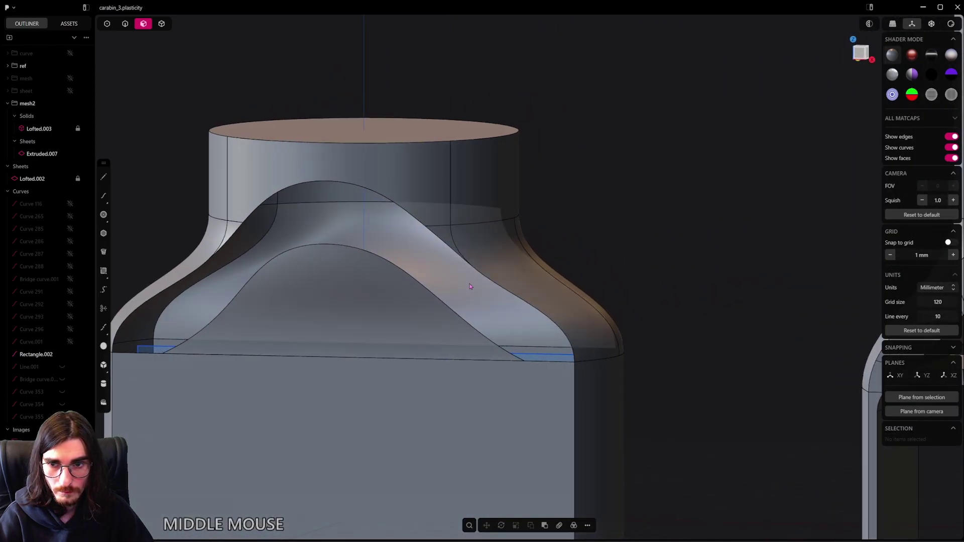
scroll(462, 279, "up", 3)
Step: Cut the face below the lower arch with a horizontal isoparametric line, splitting the arch's side edge roughly halfway along
left_click(125, 24)
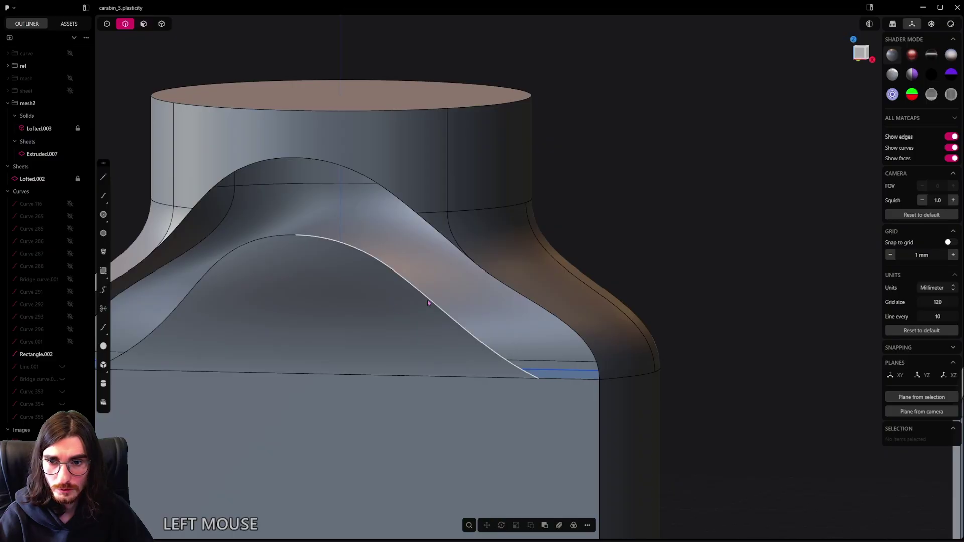
left_click(428, 303)
left_click(437, 231)
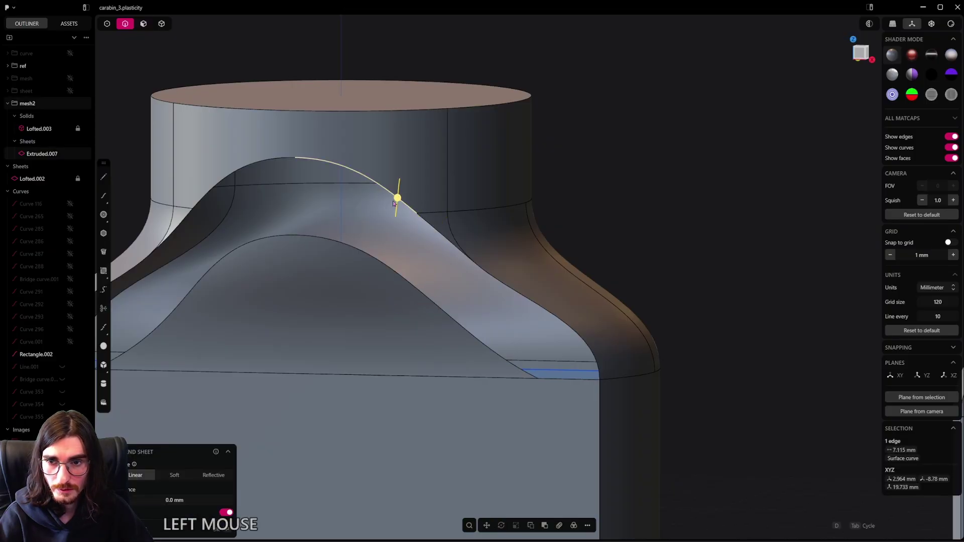
left_click(427, 312)
scroll(426, 312, "up", 2)
key("ctrl+r")
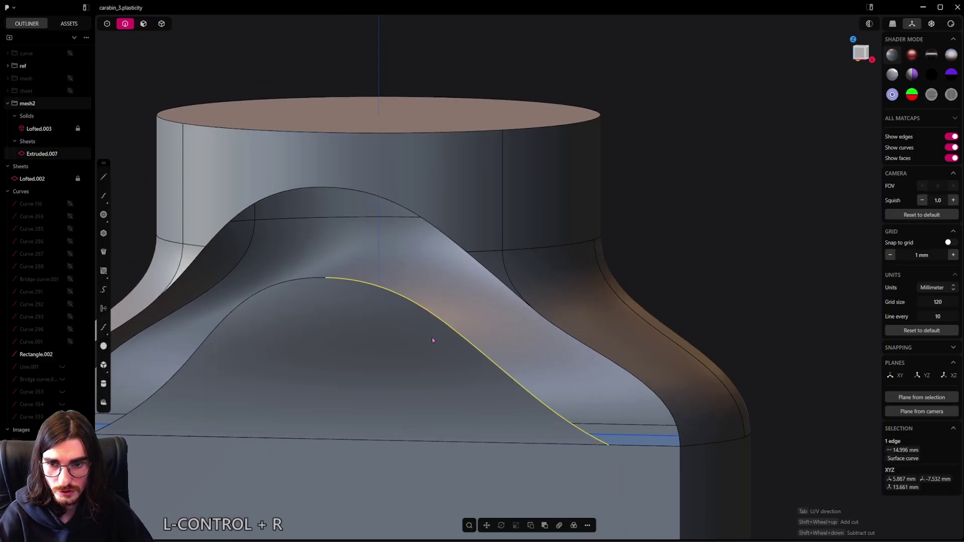
key("Tab")
left_click(447, 335)
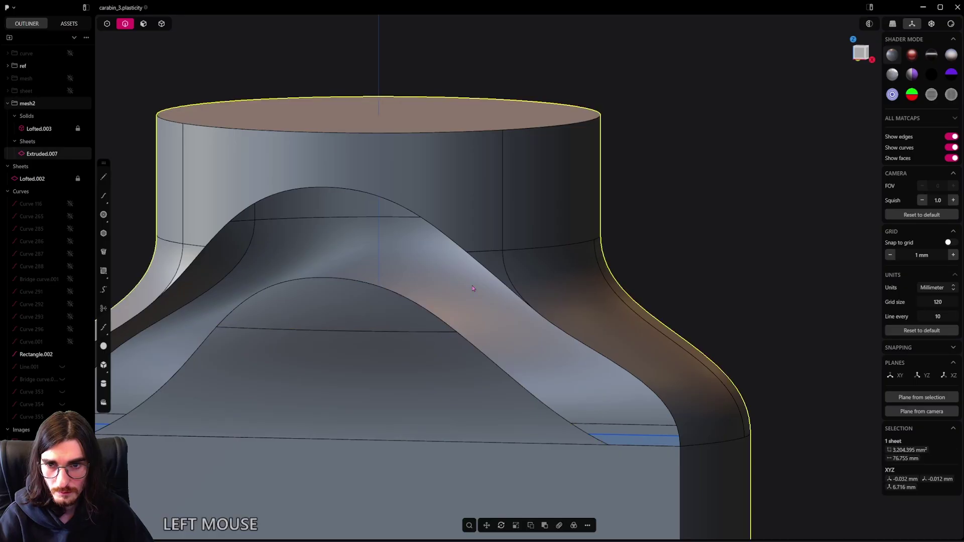
Step: Add a second horizontal cut across the face below the lower arch, through the midpoint of the lower edge segment
left_click(459, 240)
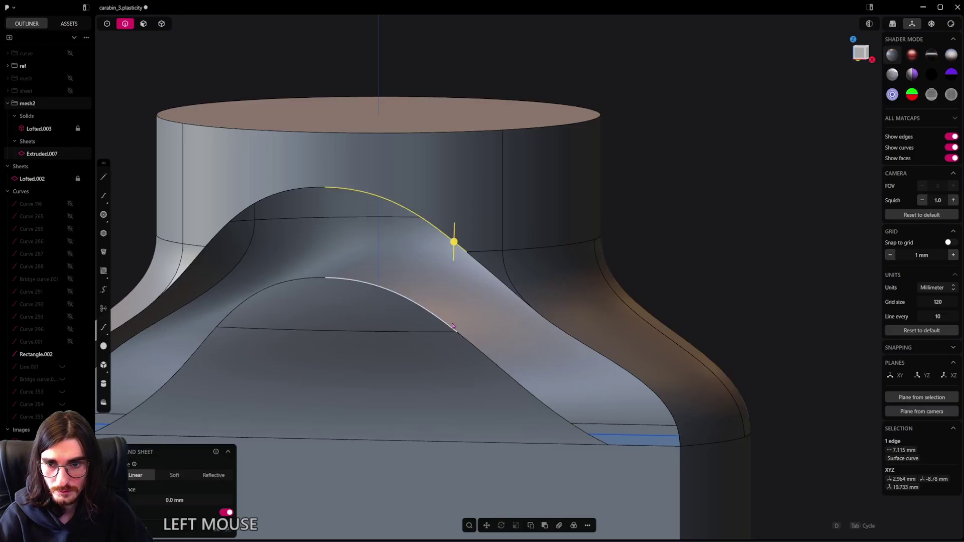
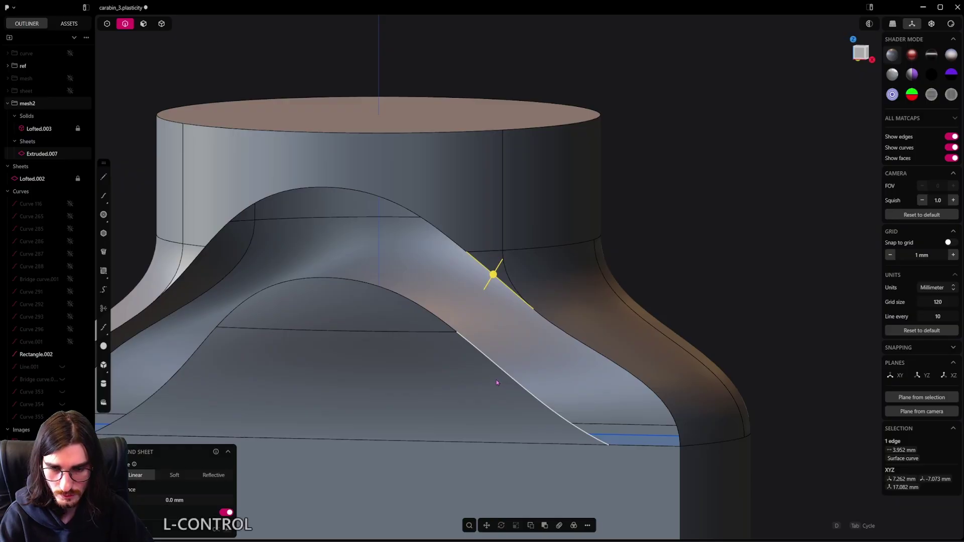
key("ctrl+r")
key("Tab")
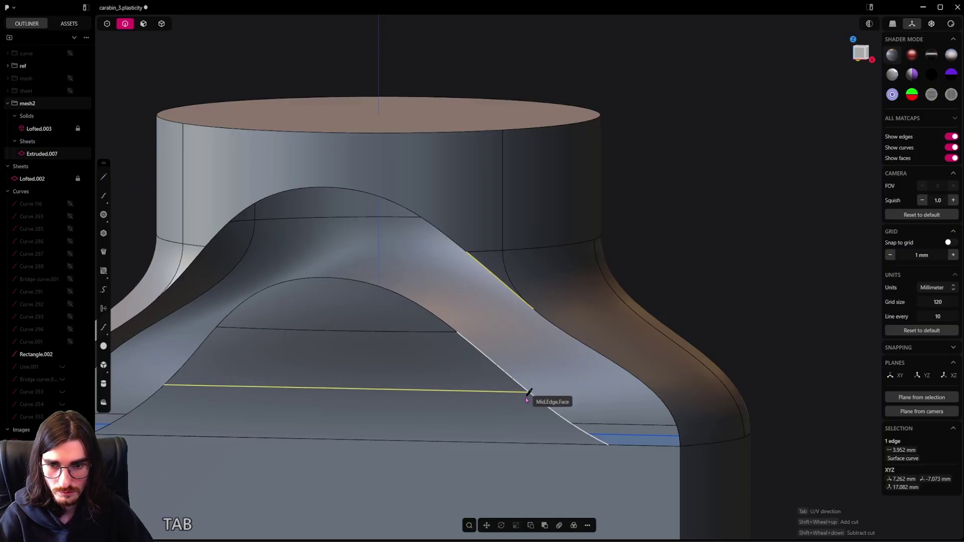
left_click(528, 401)
left_click(519, 299)
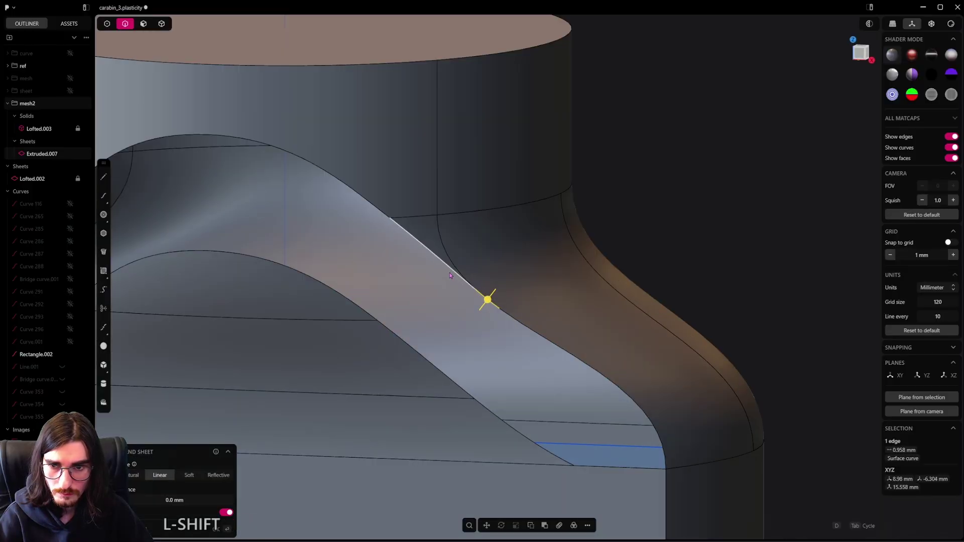
left_click(450, 275, "shift")
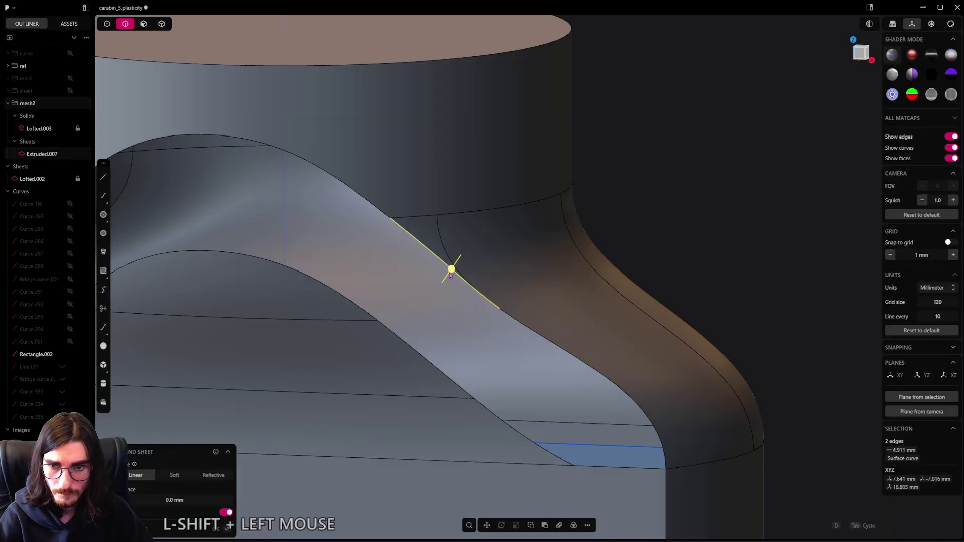
Step: Loft the topmost upper arch segment to the matching lower arch segment on one side of the centre, using G0 continuity
middle_click_drag(450, 274, 481, 307, "shift")
left_click(396, 233)
left_click(391, 339, "shift")
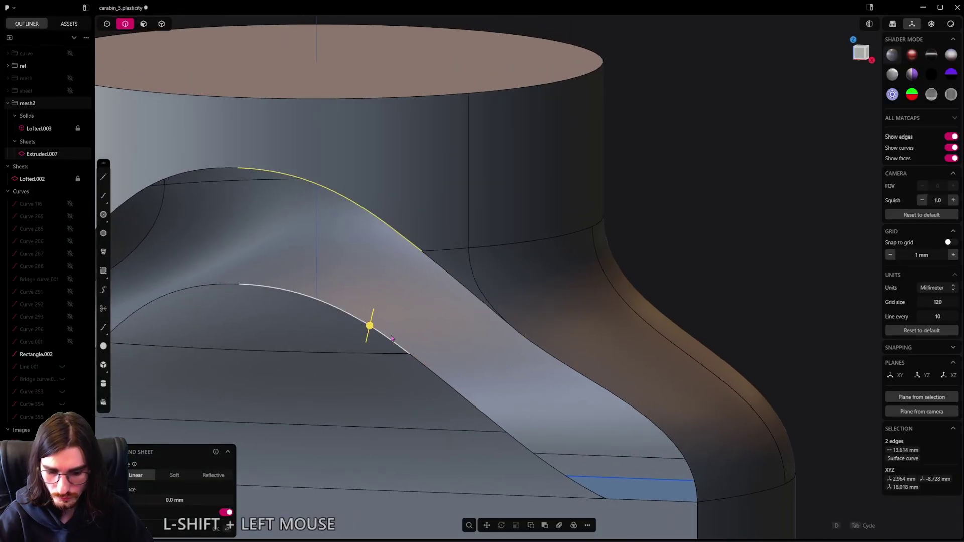
key("l")
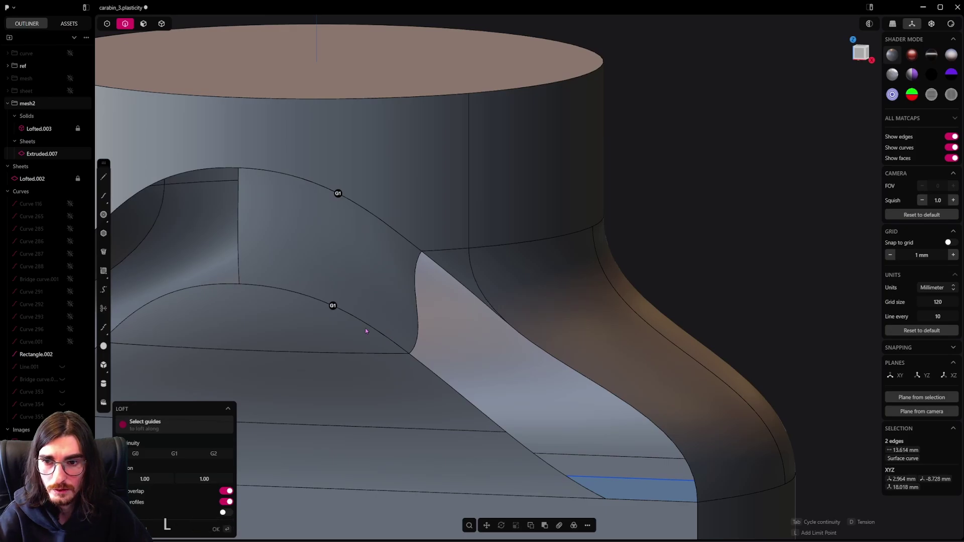
middle_click_drag(366, 331, 402, 320)
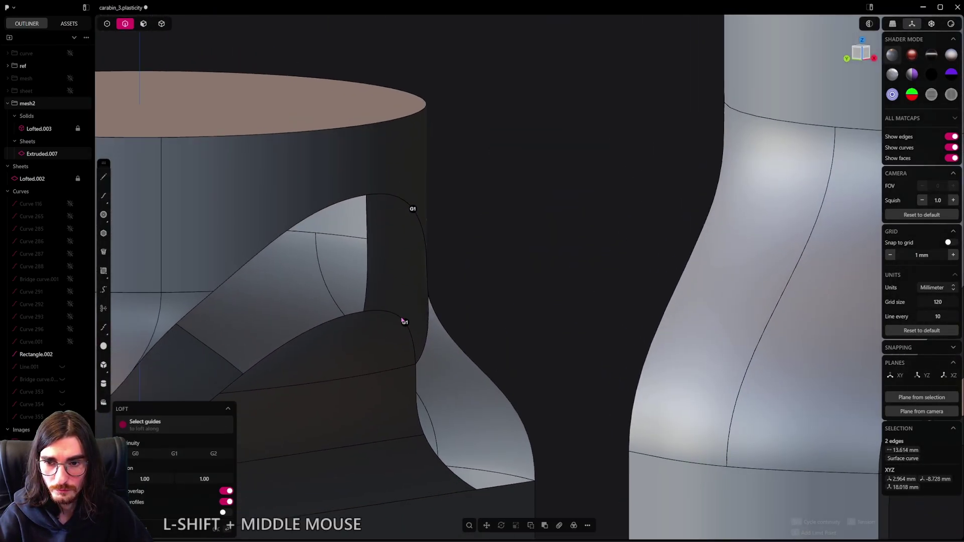
left_click(404, 321)
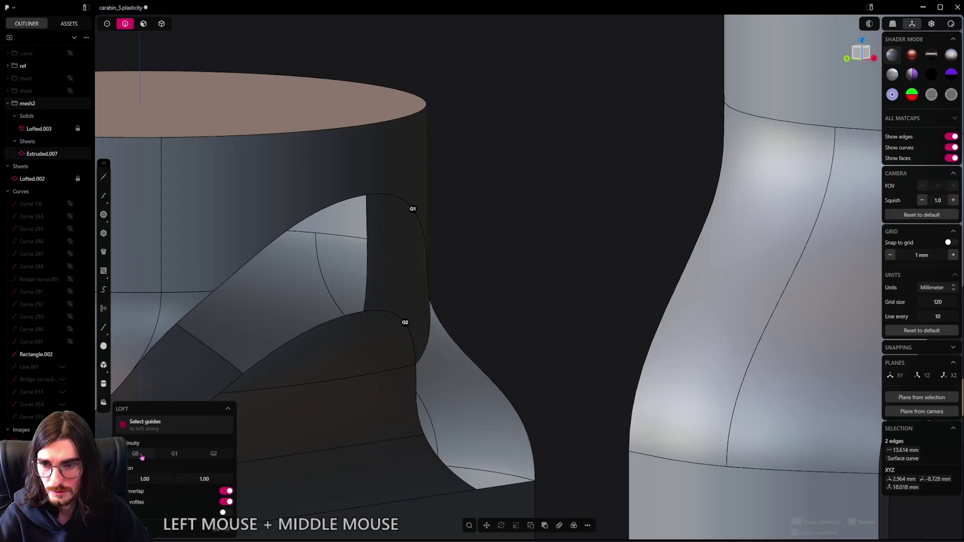
left_click(141, 455)
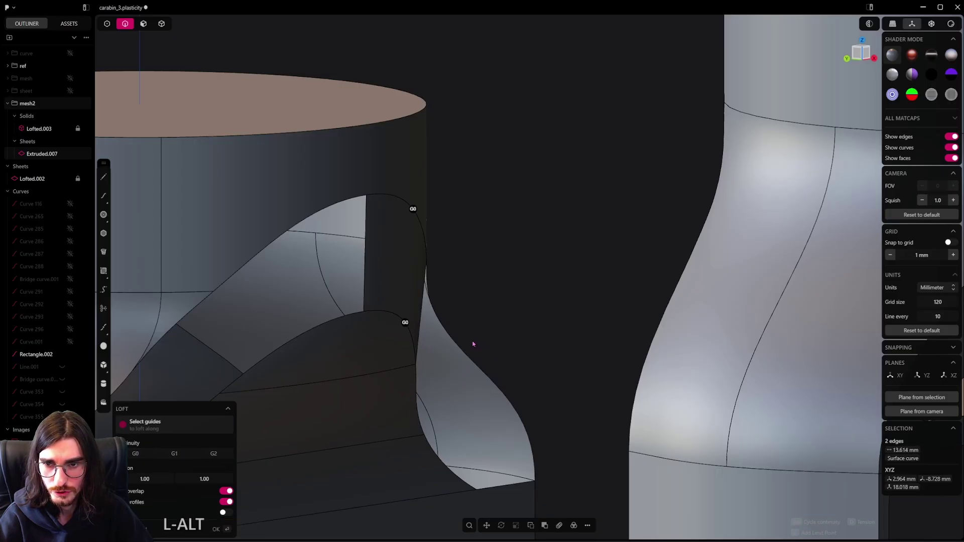
middle_click_drag(473, 344, 467, 322, "alt")
middle_click_drag(546, 230, 501, 304, "shift")
scroll(501, 303, "down", 2)
middle_click_drag(533, 256, 773, 336)
scroll(673, 337, "down", 1)
middle_click_drag(606, 337, 596, 305, "alt")
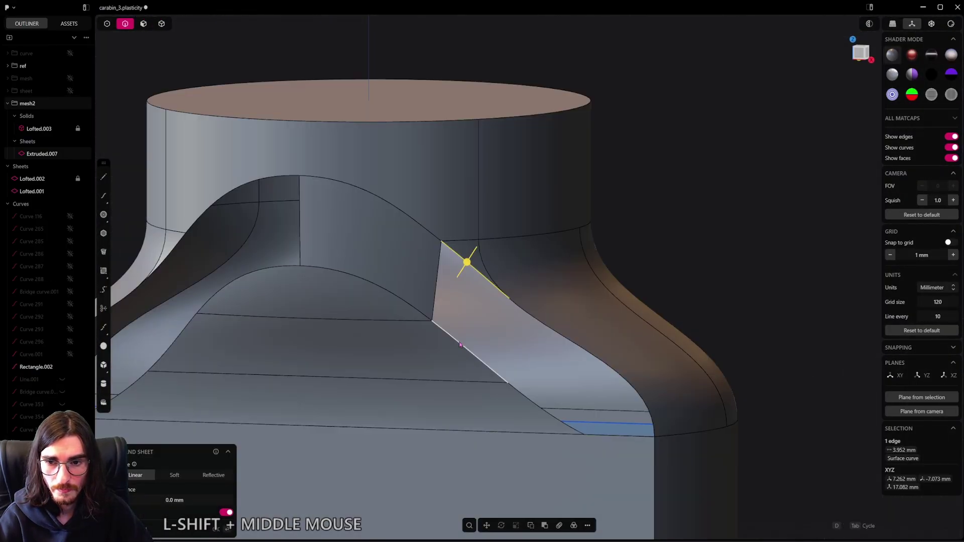
Step: Try to loft the next two upper arch segments together to the middle lower arch segment with G0 continuity
scroll(503, 346, "up", 1)
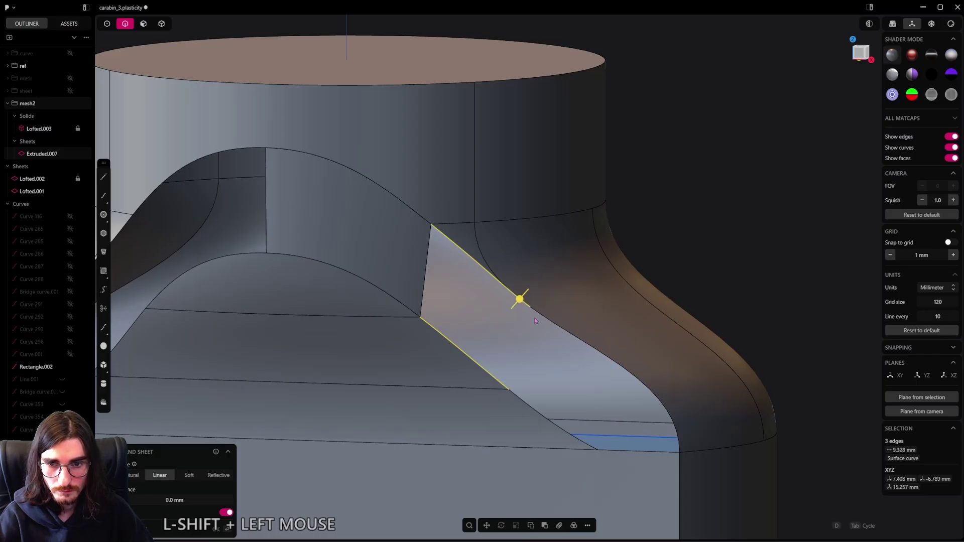
key("l")
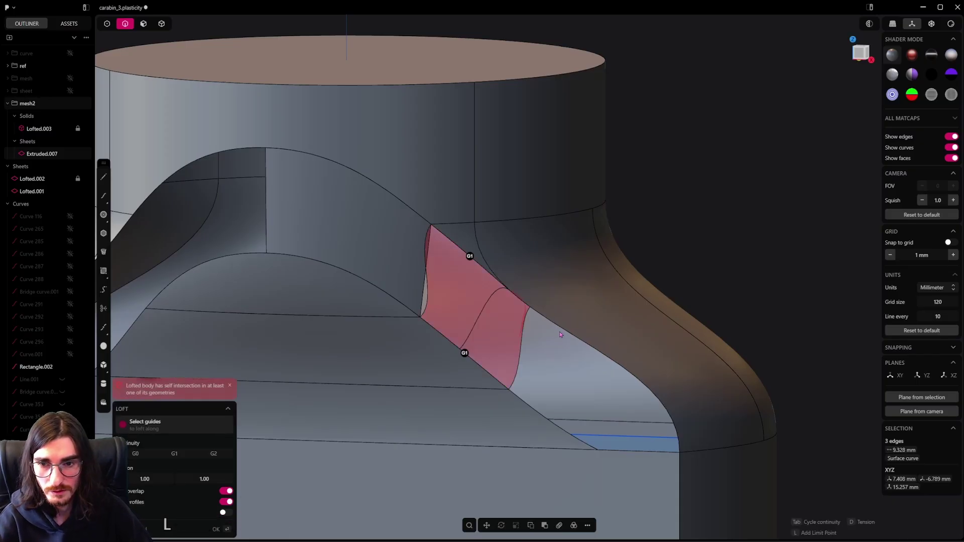
left_click(136, 454)
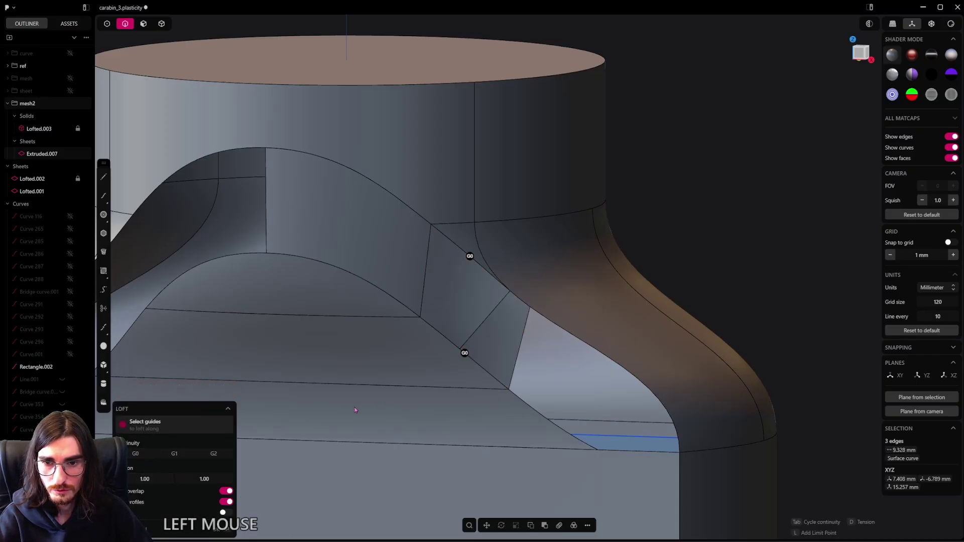
middle_click_drag(355, 410, 467, 318)
scroll(379, 434, "up", 2)
key("ctrl+z")
Step: Loft only the second upper arch segment to the middle lower arch segment with G0 continuity
left_click(534, 266)
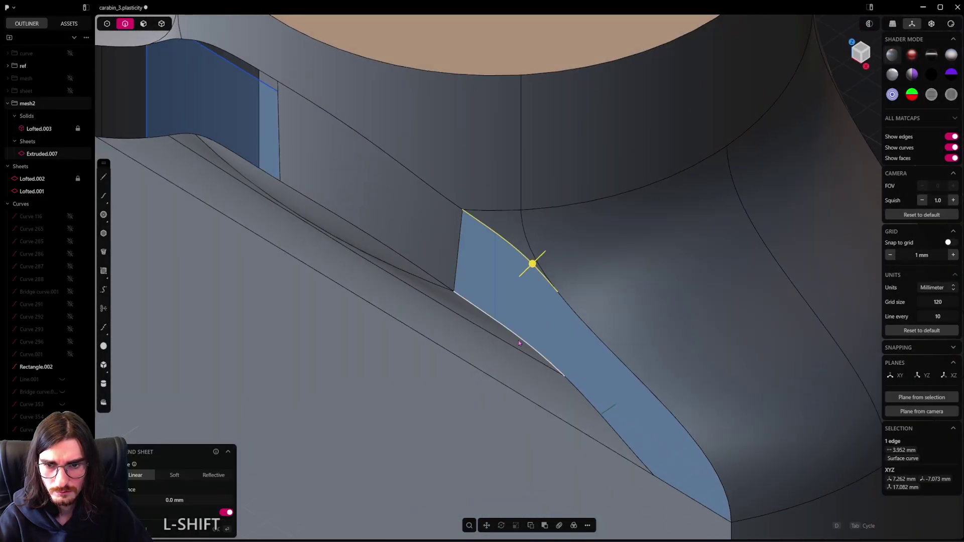
middle_click_drag(539, 358, 643, 305)
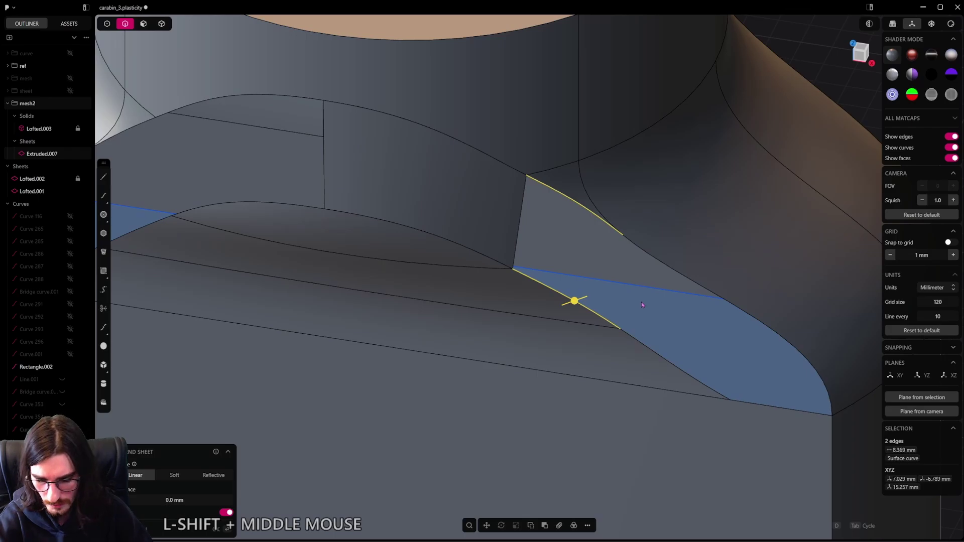
key("l")
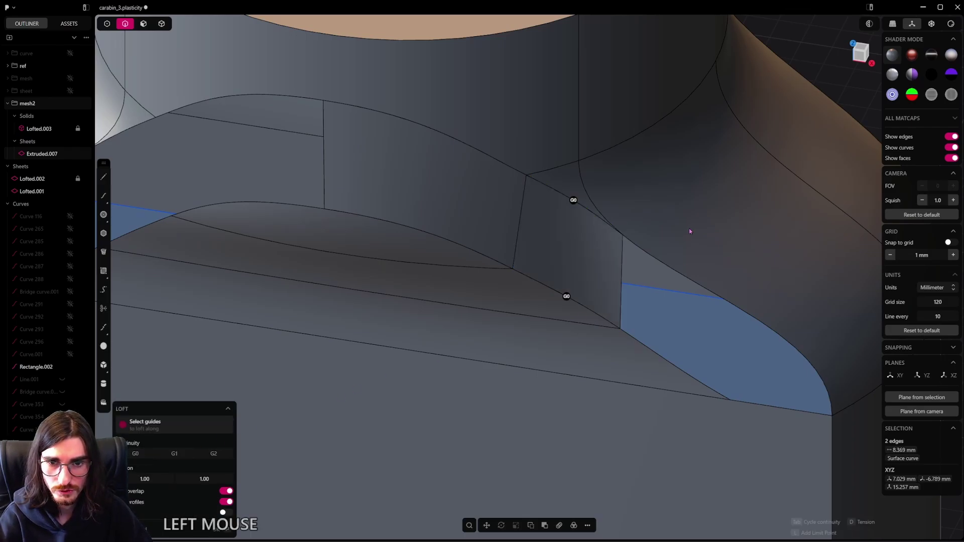
right_click(688, 227)
Step: Loft the three remaining upper edge segments along the shoulder to the last lower arch segment with G0 continuity
middle_click_drag(688, 227, 503, 200)
left_click(484, 159)
scroll(562, 199, "down", 2)
key("z")
key("z")
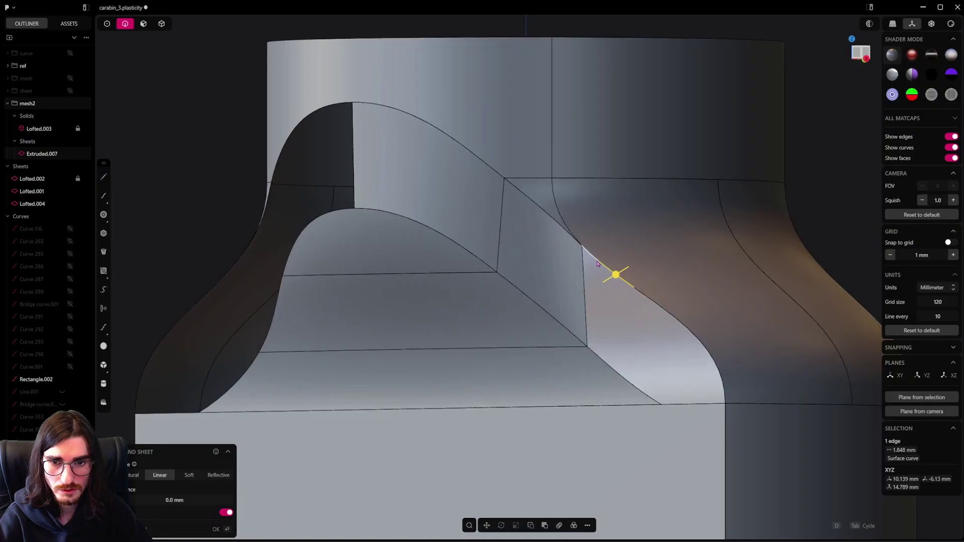
middle_click_drag(570, 295, 568, 244, "shift")
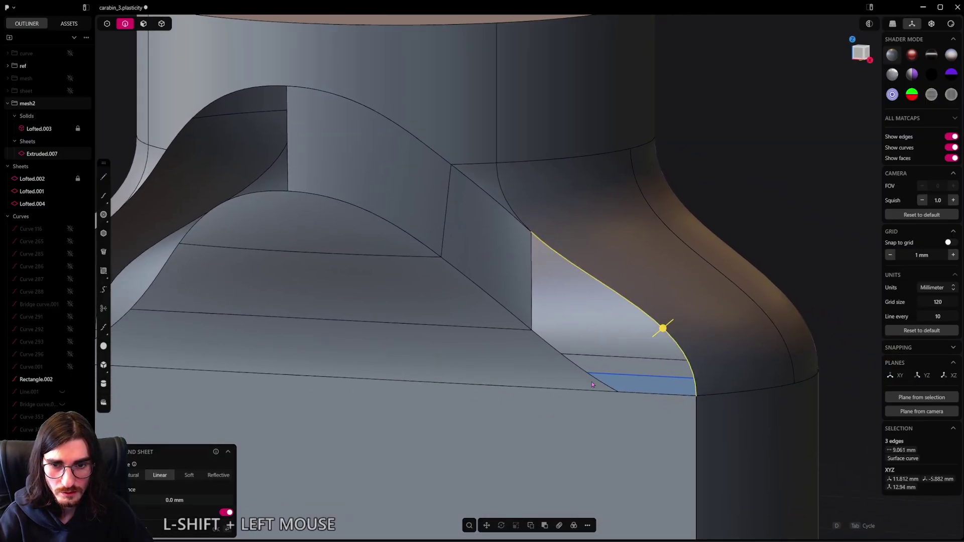
middle_click_drag(593, 382, 561, 383)
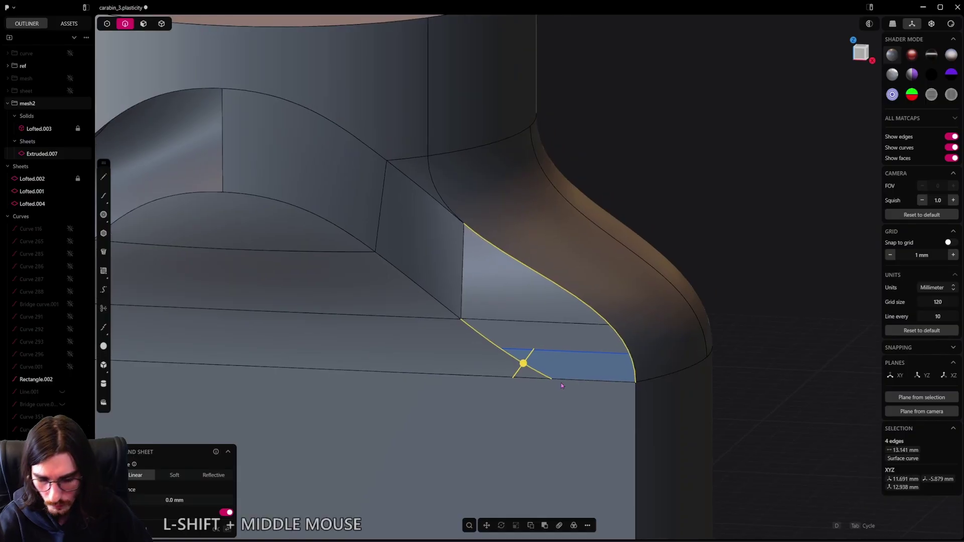
key("l")
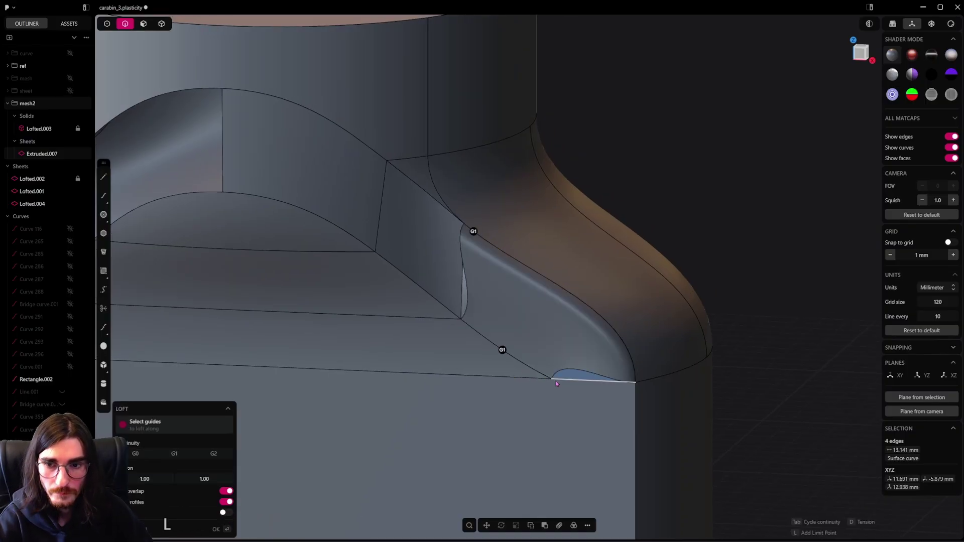
left_click(136, 454)
Step: Check the shading of the lofted patches with edges hidden, and accept the last loft
middle_click_drag(472, 357, 448, 371)
key("alt+shift+z")
scroll(479, 324, "down", 3)
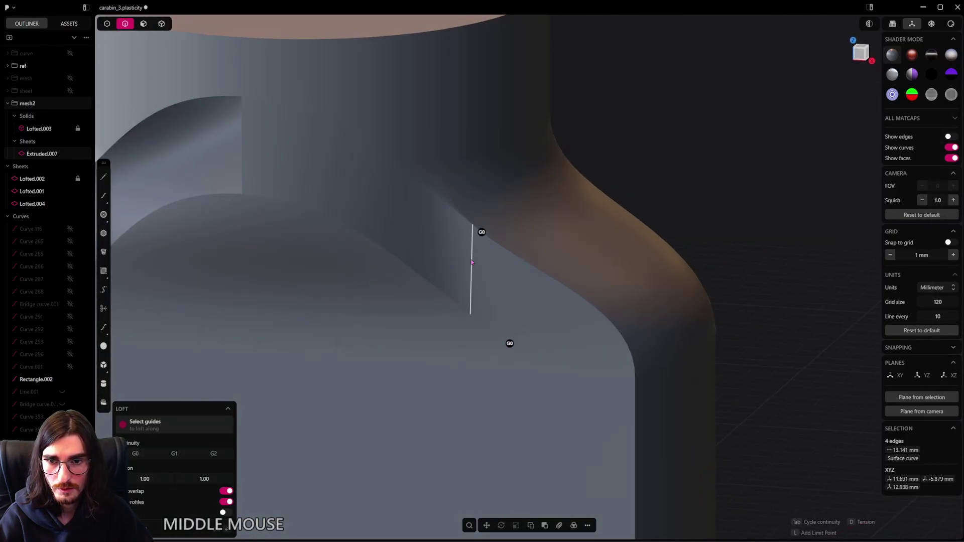
key("alt+shift+z")
scroll(482, 304, "down", 3)
scroll(500, 347, "down", 2)
middle_click_drag(482, 304, 522, 338, "shift")
left_click_drag(143, 23, 171, 31)
right_click(503, 259)
left_click(479, 257)
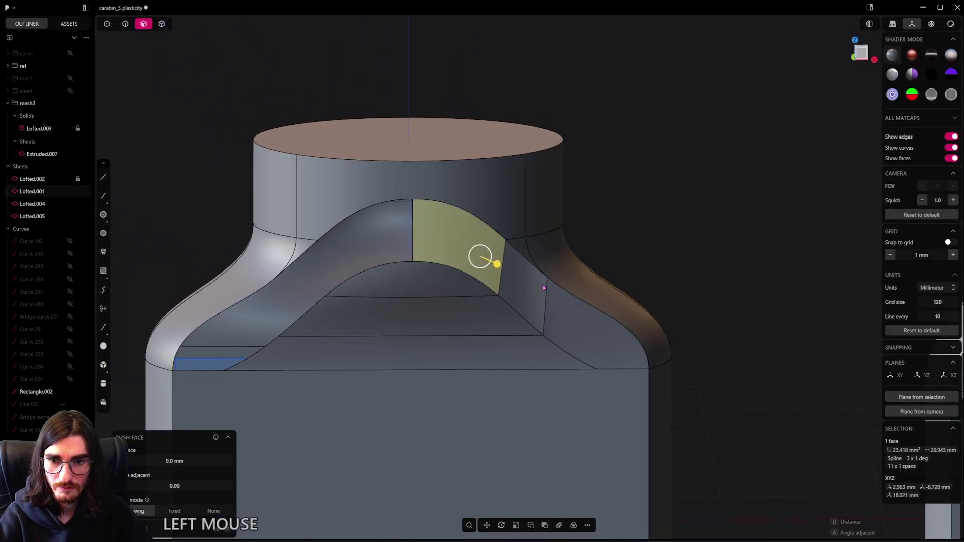
left_click(538, 289, "shift")
left_click(566, 309, "shift")
left_click(573, 270, "shift")
left_click(526, 248, "shift")
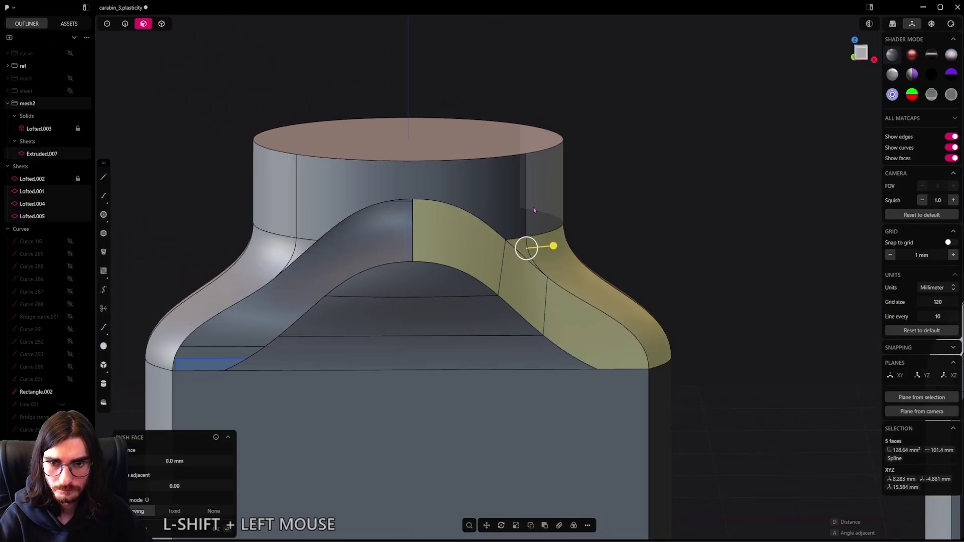
left_click(534, 204, "shift")
Step: Join the connector sheet and the three lofted patches into one sheet
left_click(161, 24)
left_click(464, 194)
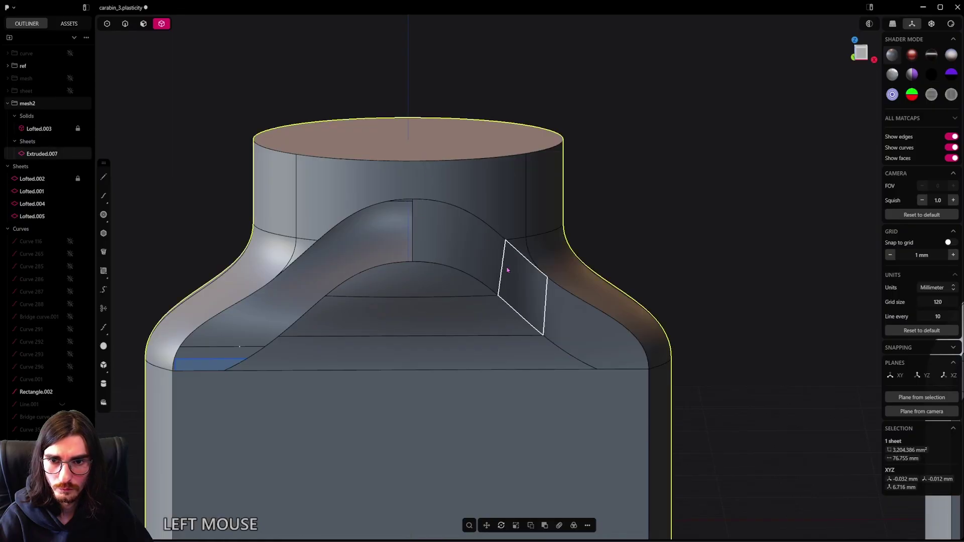
left_click(523, 284, "shift")
left_click(486, 262, "shift")
left_click(563, 323, "shift")
middle_click_drag(528, 393, 525, 354)
scroll(533, 245, "down", 3)
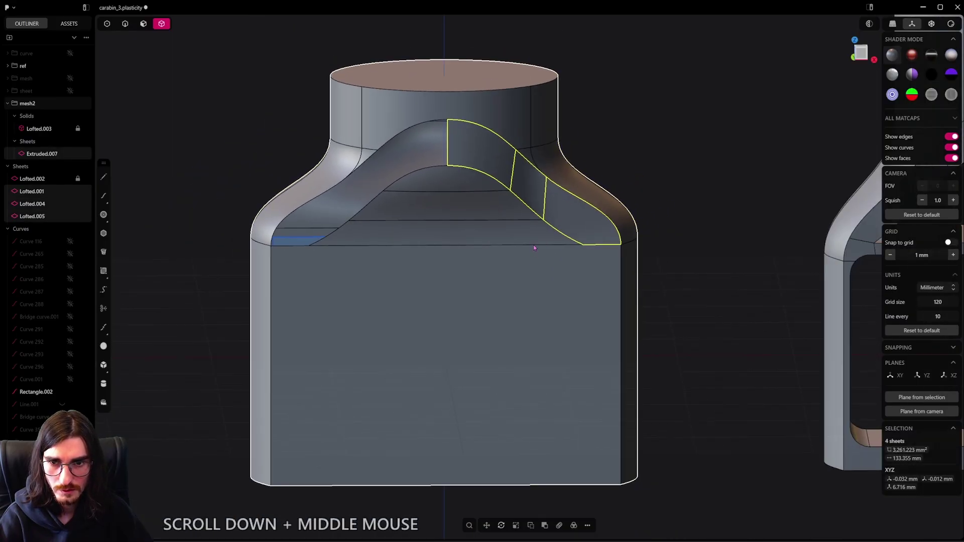
key("j")
Step: Mirror the joined connector sheet along X across its centre plane to close the open half of the front band
scroll(516, 276, "down", 3)
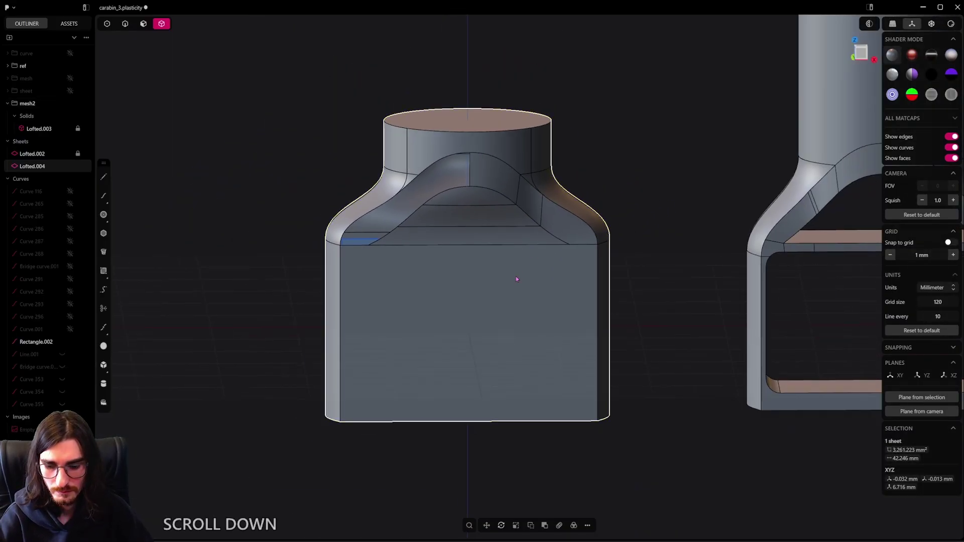
key("alt+x")
left_click(487, 328)
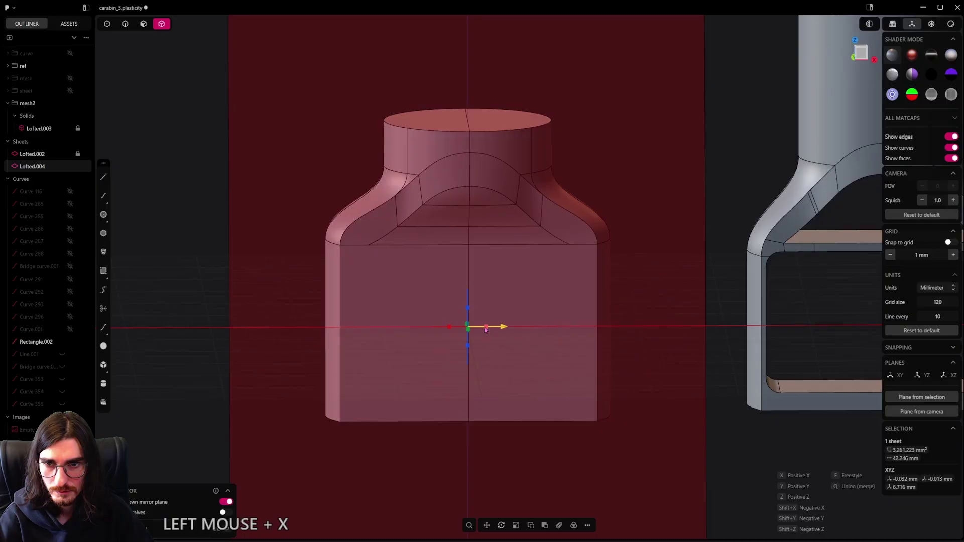
right_click(513, 323)
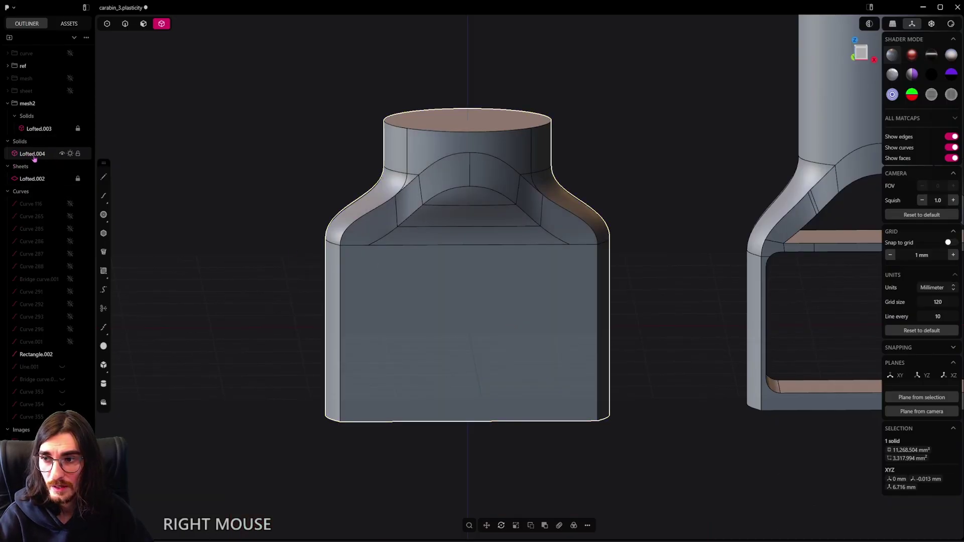
Step: Examine the mirrored connector's shoulders and arch band from several angles, including the Left view
scroll(477, 180, "up", 2)
middle_click_drag(410, 246, 555, 267)
mouse_move(444, 272)
middle_mouse_down()
mouse_move(481, 194)
mouse_move(518, 234)
mouse_move(592, 256)
mouse_move(443, 260)
middle_mouse_up()
scroll(443, 260, "up", 3)
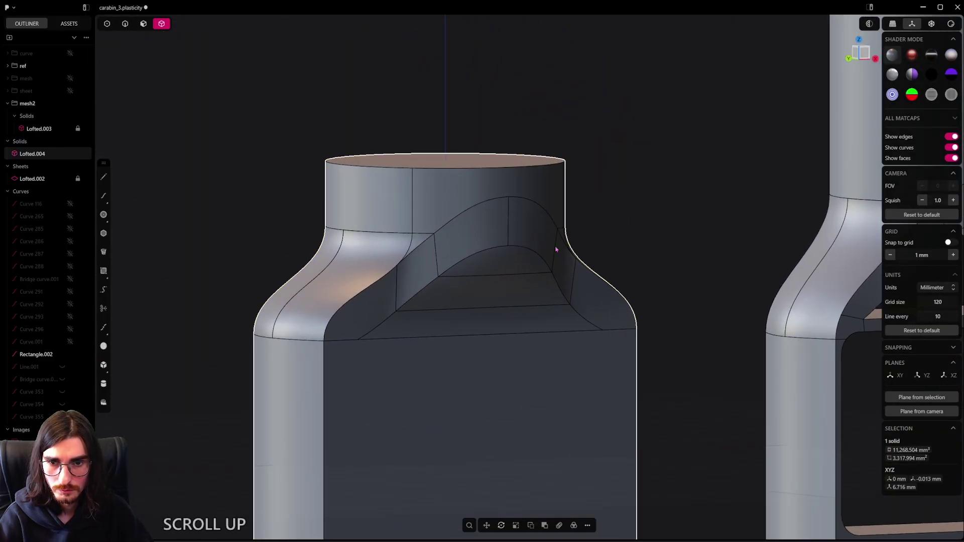
middle_click_drag(589, 256, 528, 150, "alt")
left_click(527, 151)
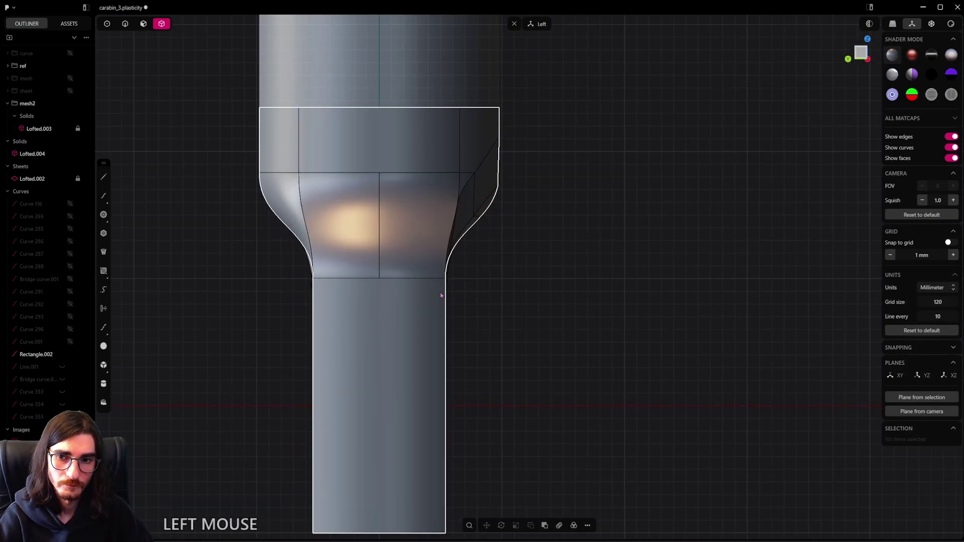
Step: Examine the mirrored connector's shoulder and arch band from the Left and Front views and up close
middle_click_drag(475, 249, 474, 301)
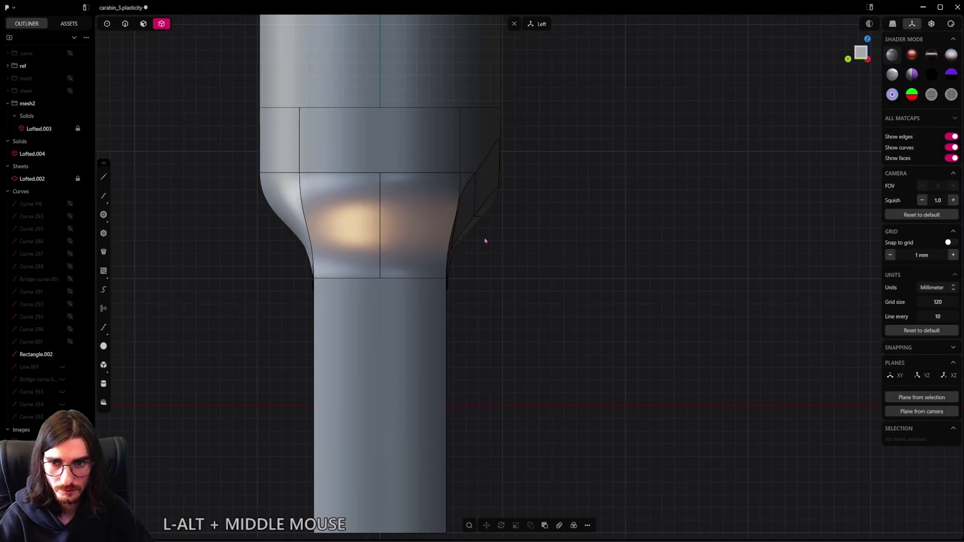
middle_click_drag(485, 241, 324, 283)
scroll(521, 280, "up", 2)
middle_click_drag(521, 280, 538, 218, "alt")
scroll(523, 232, "up", 4)
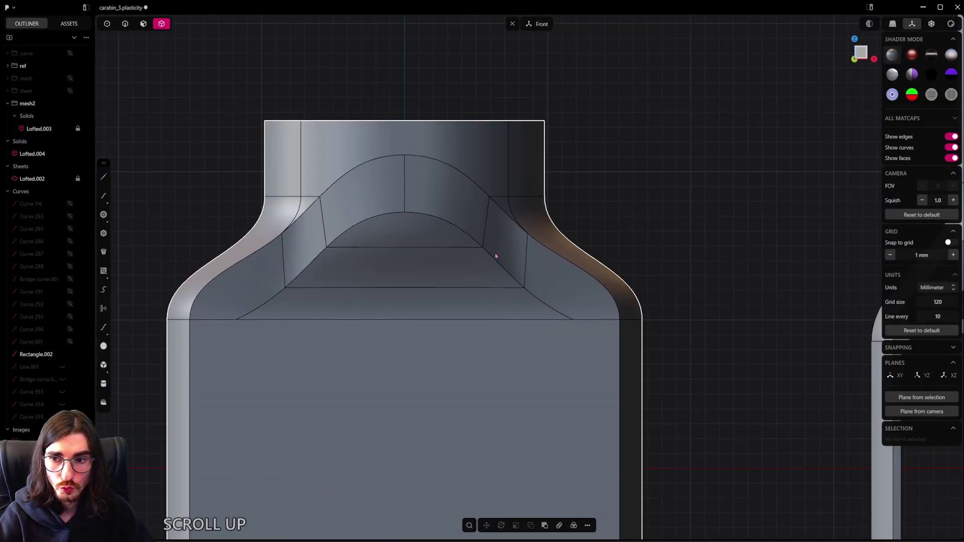
scroll(495, 296, "up", 2)
middle_click_drag(495, 295, 478, 304)
scroll(517, 258, "up", 4)
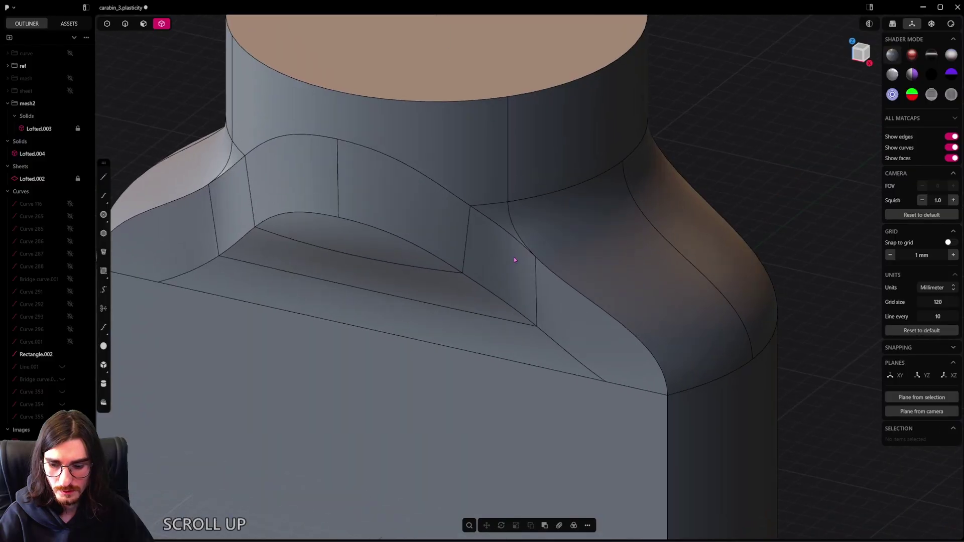
Step: Check the shading where the arch band's lower end meets the shoulder with the edges hidden
key("alt+e")
middle_click_drag(520, 258, 577, 249, "shift")
scroll(527, 303, "up", 4)
scroll(556, 317, "up", 2)
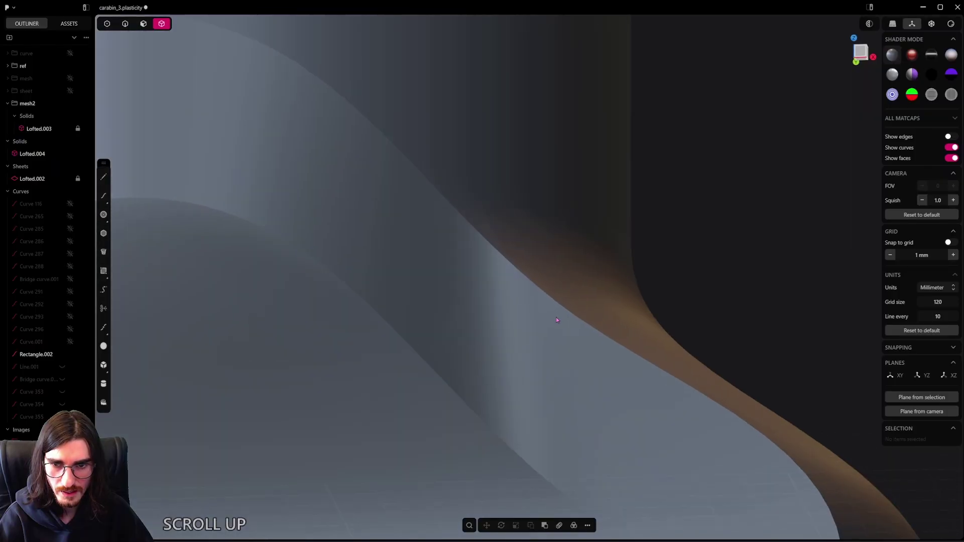
middle_click_drag(556, 317, 527, 279)
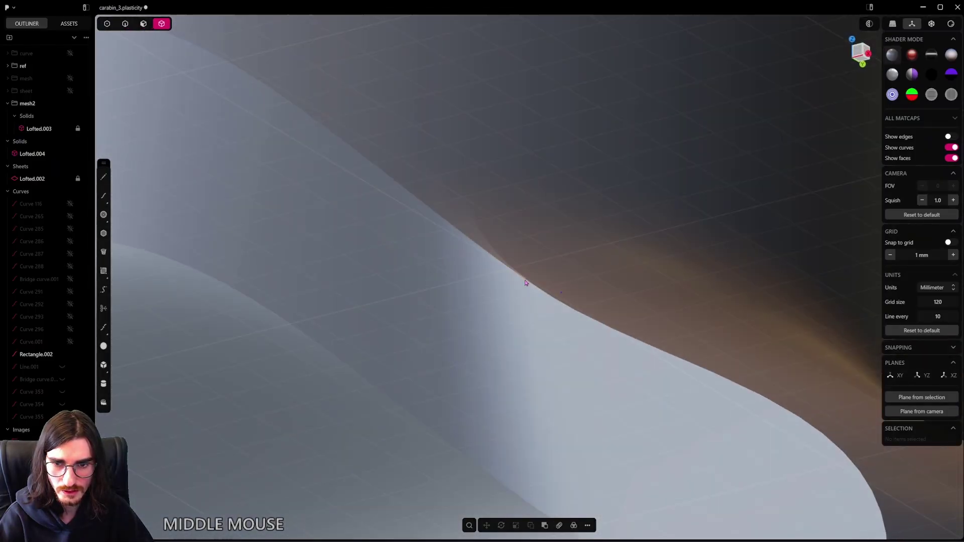
middle_click_drag(541, 343, 274, 71)
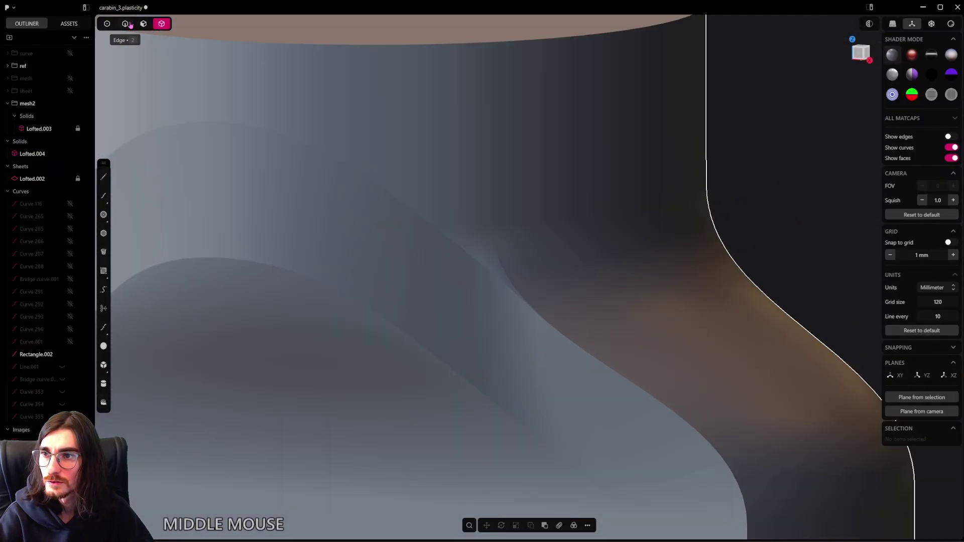
Step: Extract the vertical seam edge at the arch band's lower end as a curve and rebuild it with the # Points method
left_click(129, 25)
scroll(482, 246, "down", 5)
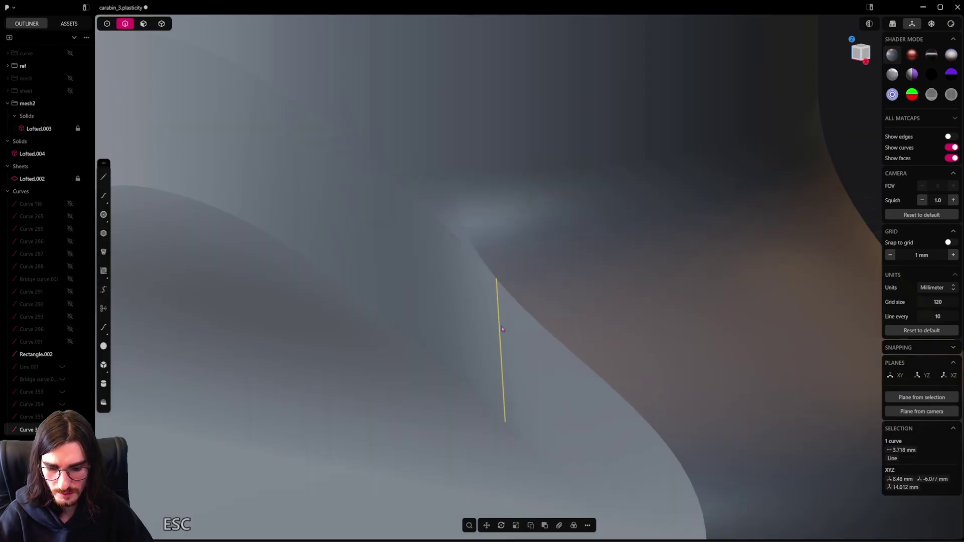
type("f")
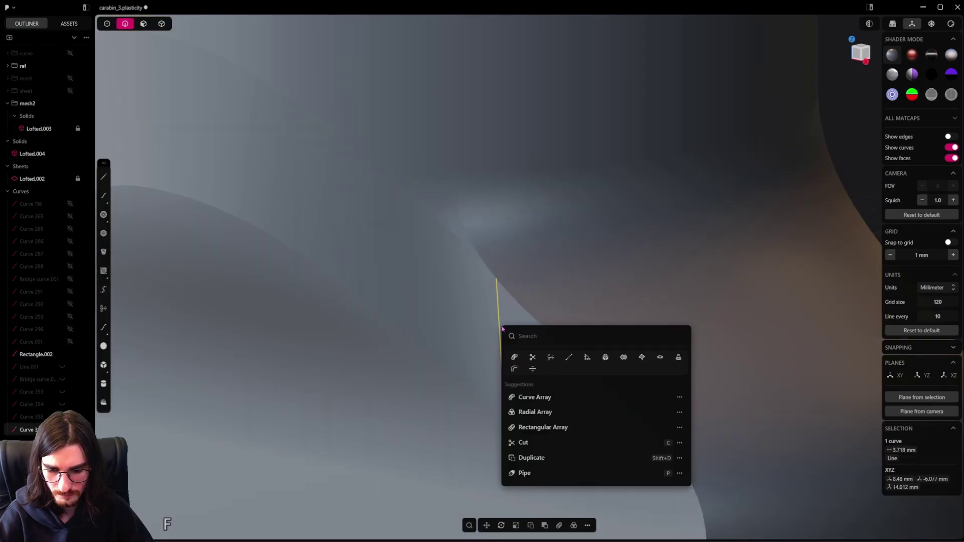
type("re")
left_click(546, 360)
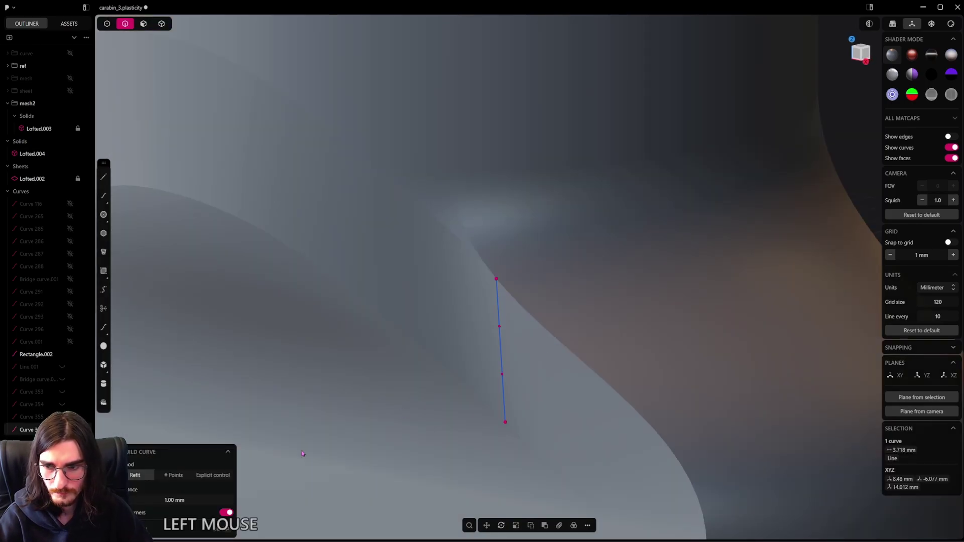
left_click(171, 476)
right_click(319, 431)
Step: Create a pipe with a 0.16 mm section size along the rebuilt seam curve, and show the edges again
scroll(462, 346, "down", 2)
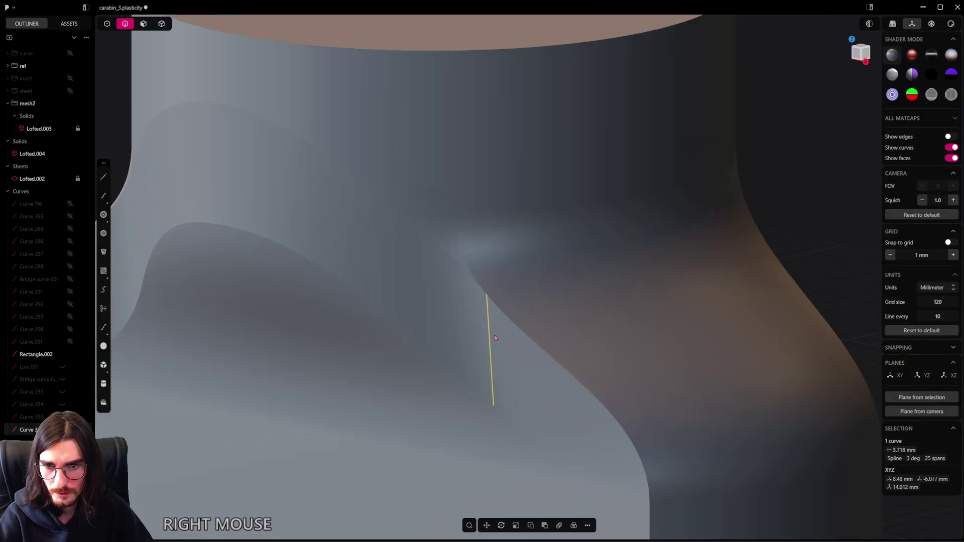
middle_click_drag(495, 335, 512, 321)
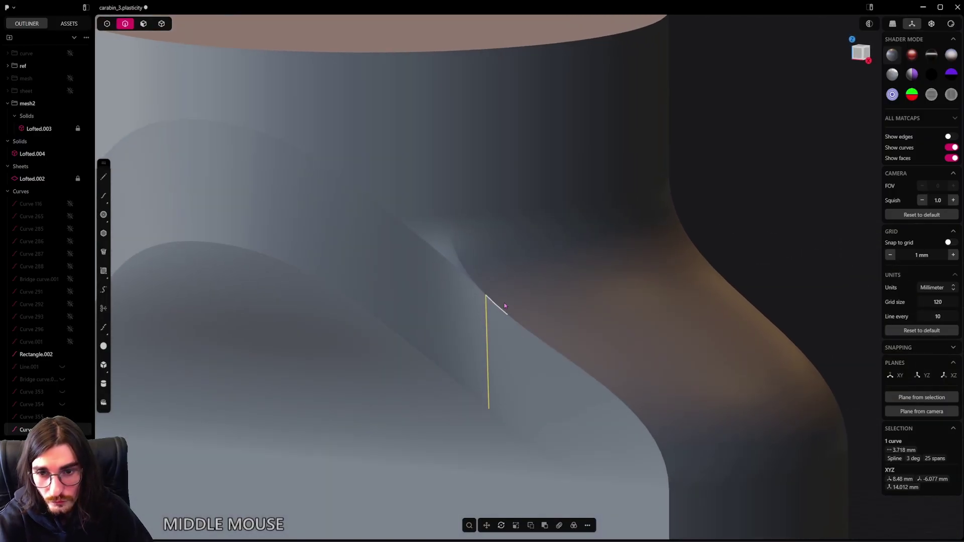
key("p")
left_click_drag(492, 311, 488, 318)
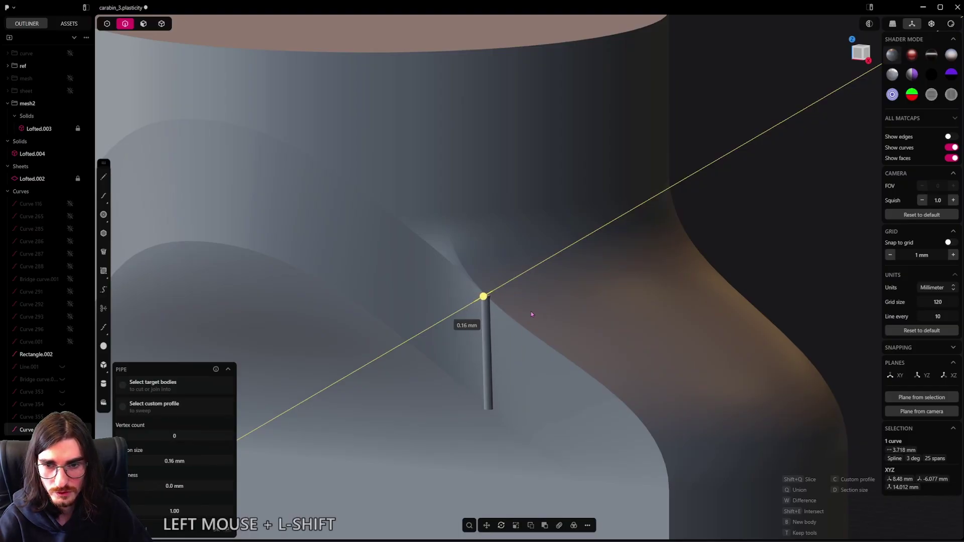
right_click(528, 292)
scroll(496, 289, "up", 3)
key("alt+shift+e")
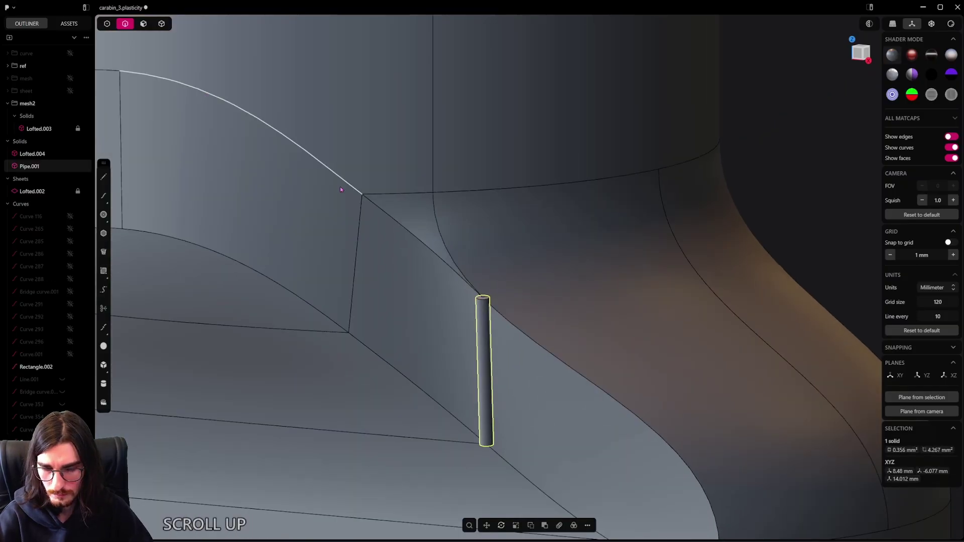
Step: Push the thin pipe's top and bottom end faces outward so it extends past both ends of the seam
scroll(451, 251, "up", 2)
left_click(143, 24)
scroll(422, 251, "up", 2)
middle_click_drag(432, 256, 436, 288)
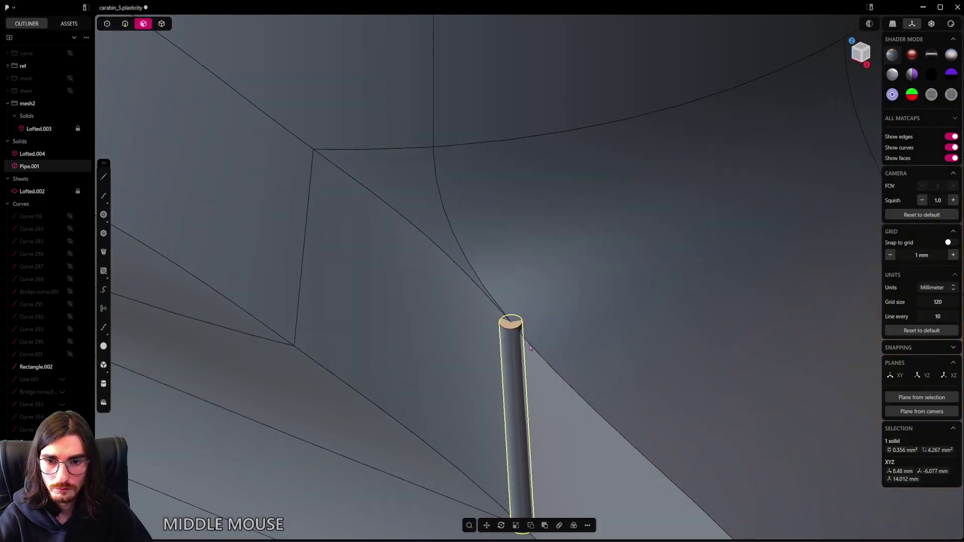
left_click(517, 327)
scroll(525, 347, "down", 3)
middle_click_drag(525, 402, 500, 219, "shift")
middle_click_drag(499, 219, 495, 143)
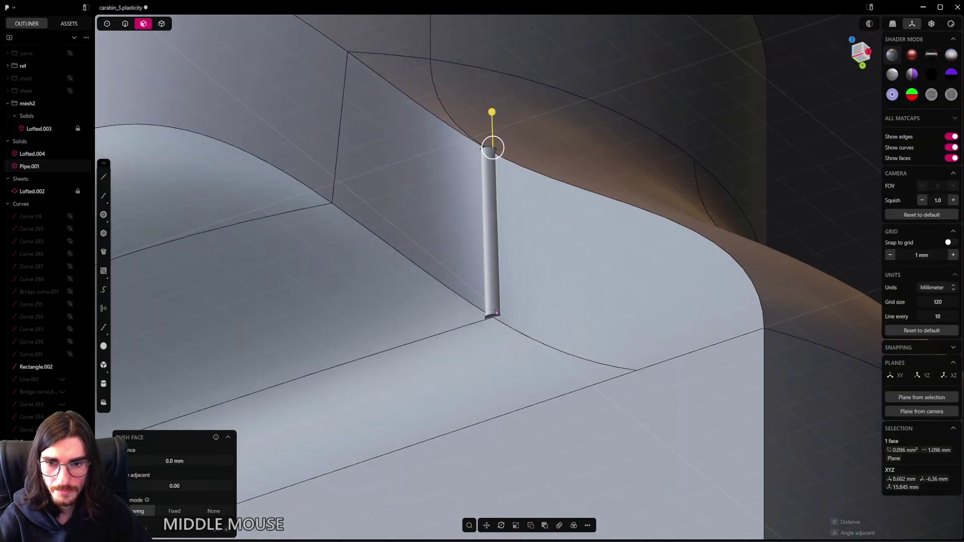
left_click(492, 320, "shift")
middle_click_drag(492, 319, 491, 325)
left_click_drag(492, 362, 493, 373)
scroll(518, 230, "down", 3)
middle_click_drag(517, 230, 529, 208)
scroll(543, 274, "down", 2)
scroll(538, 227, "up", 2)
left_click(511, 329)
right_click_drag(532, 282, 535, 266)
Step: Delete the curved shoulder face and the small adjoining triangular face beside the arch band
middle_click_drag(536, 251, 482, 287)
left_click(526, 266)
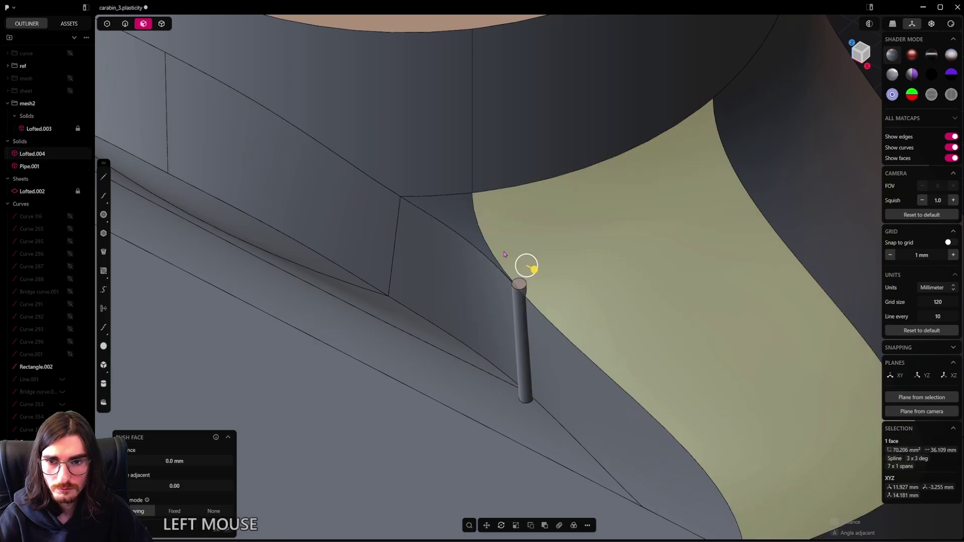
scroll(527, 266, "down", 2)
left_click(439, 224, "shift")
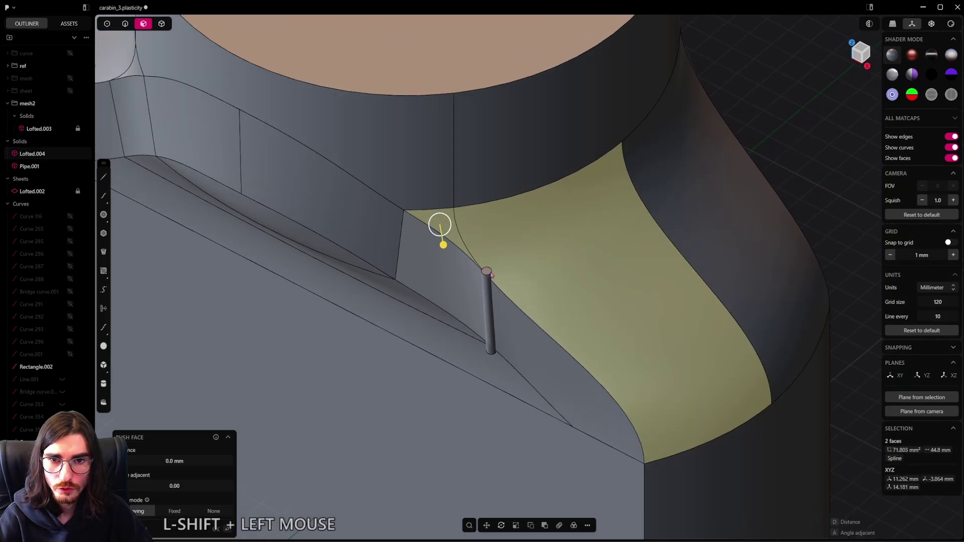
middle_click_drag(439, 224, 439, 221)
middle_click_drag(548, 254, 511, 287)
key("shift+x")
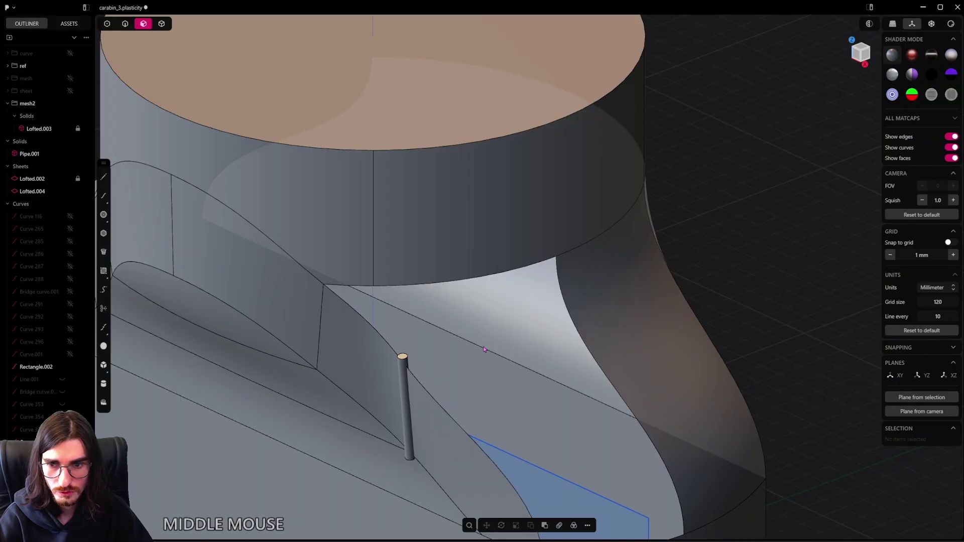
Step: Select the boundary edges of the open shoulder and start a Patch Hole across them, with edges hidden to preview the shading
middle_click_drag(484, 350, 331, 228)
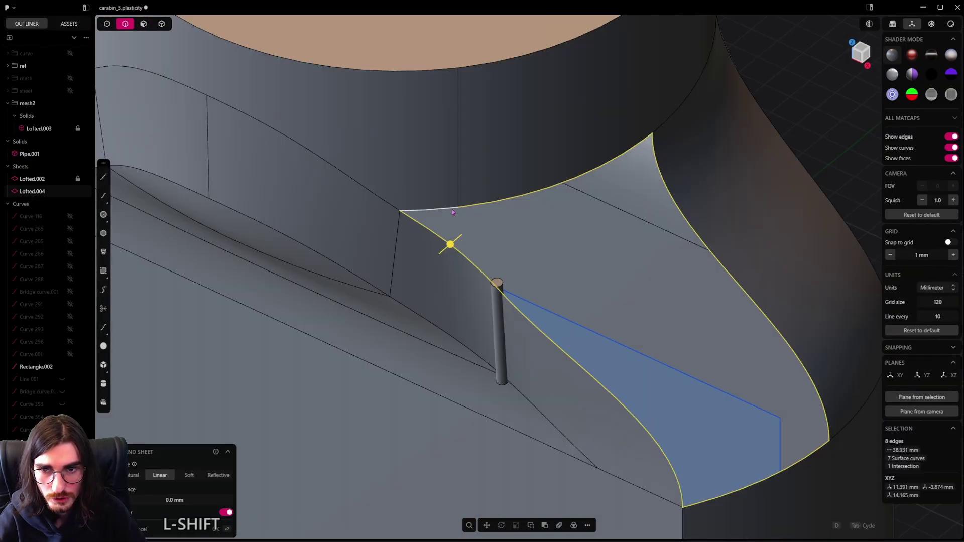
key("shift+j")
scroll(452, 213, "down", 3)
middle_click_drag(507, 236, 492, 256)
scroll(556, 314, "up", 3)
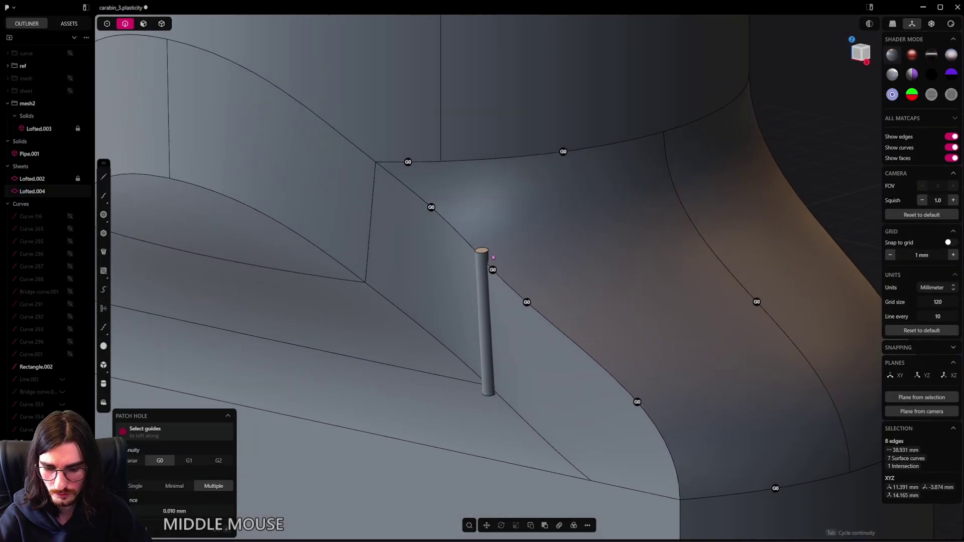
key("shift+z")
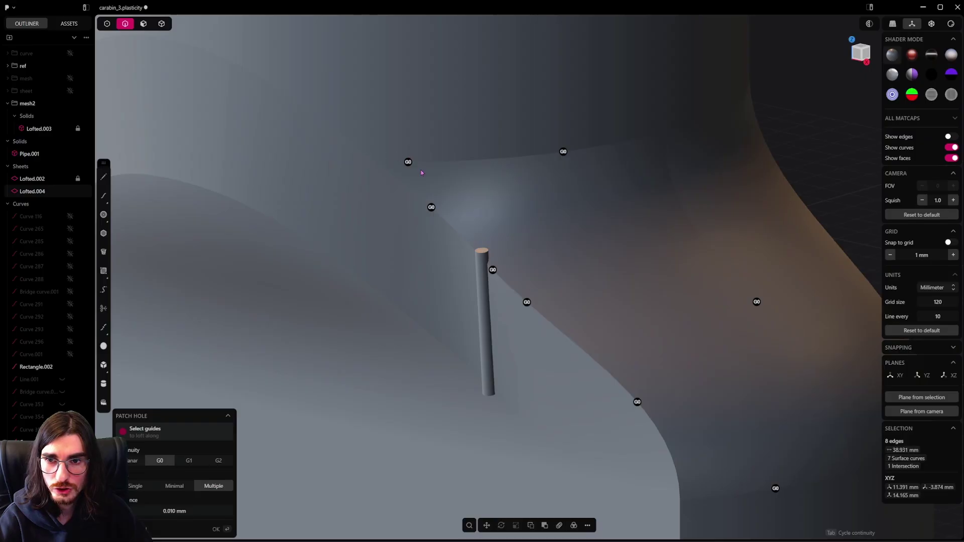
Step: Set G1 continuity on the shoulder patch's collar, outer side and lower boundary edges, and accept the patch
middle_click_drag(421, 172, 360, 222, "shift")
left_click(518, 213)
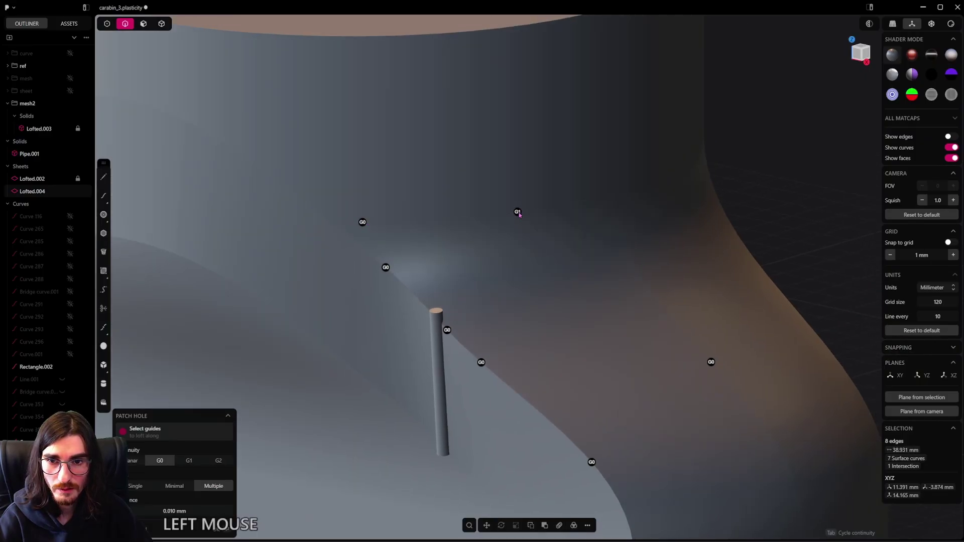
middle_click_drag(664, 292, 649, 259, "shift")
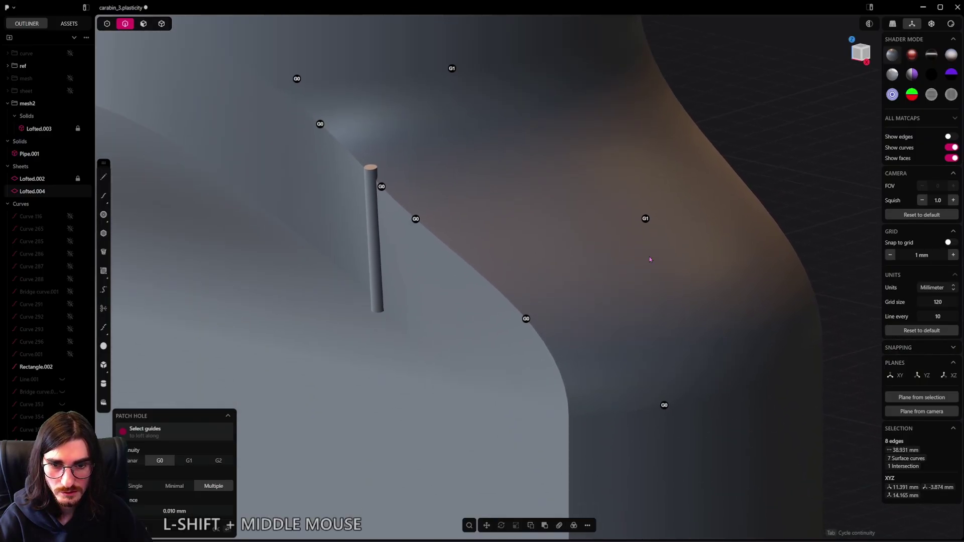
left_click(666, 407)
middle_click_drag(499, 247, 529, 329, "shift")
middle_click_drag(346, 229, 376, 226)
mouse_move(375, 226)
middle_mouse_down("shift")
mouse_move(400, 257)
mouse_move(387, 264)
middle_mouse_up("shift")
left_click(460, 212)
scroll(521, 243, "down", 2)
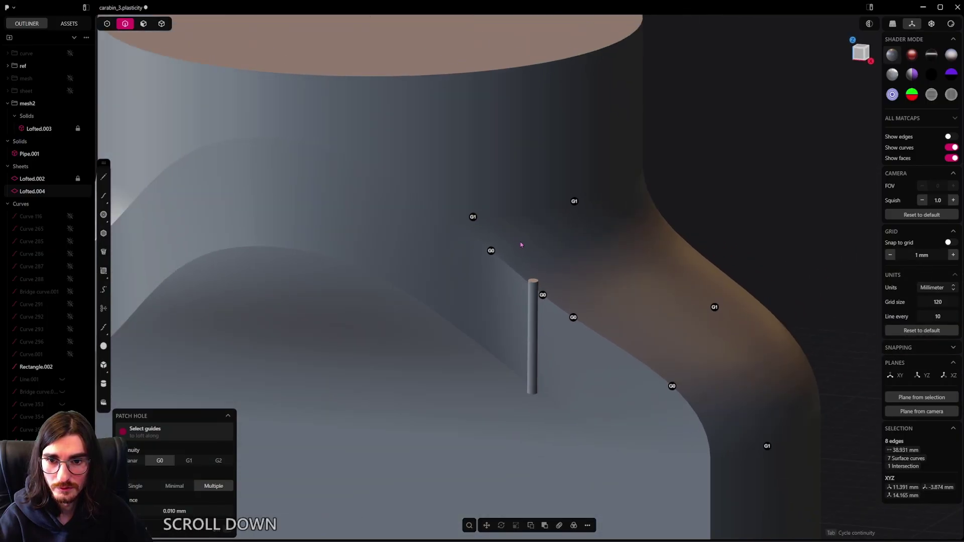
mouse_move(521, 243)
middle_mouse_down("shift")
mouse_move(548, 263)
mouse_move(536, 314)
mouse_move(516, 337)
mouse_move(576, 314)
mouse_move(495, 301)
mouse_move(523, 262)
mouse_move(579, 278)
mouse_move(542, 317)
middle_mouse_up("shift")
right_click(549, 265)
Step: Subtract the thin pipe from the connector solid with a Boolean Difference to cut a groove along the seam
scroll(555, 292, "down", 2)
scroll(522, 301, "up", 4)
key("z")
left_click(513, 200)
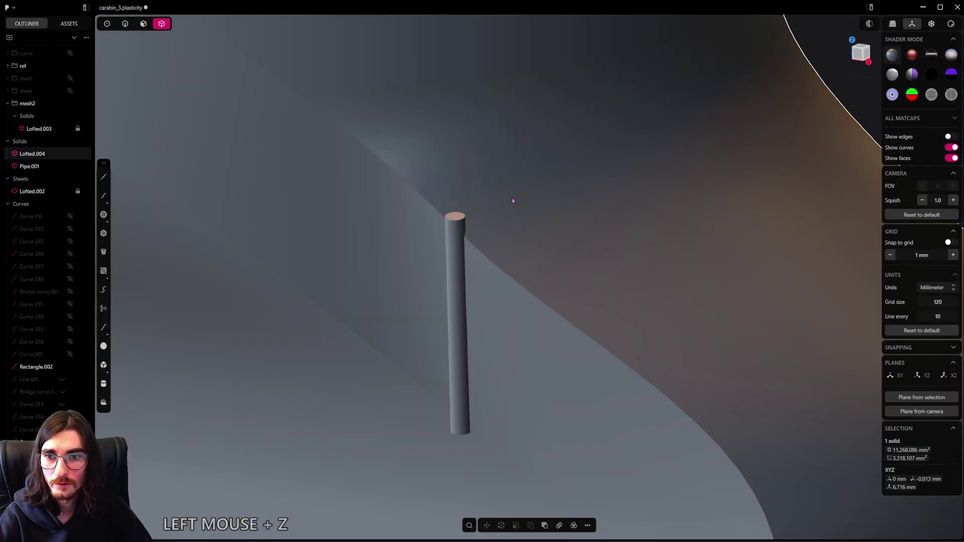
key("z")
scroll(505, 217, "down", 2)
left_click(530, 231)
scroll(526, 246, "down", 3)
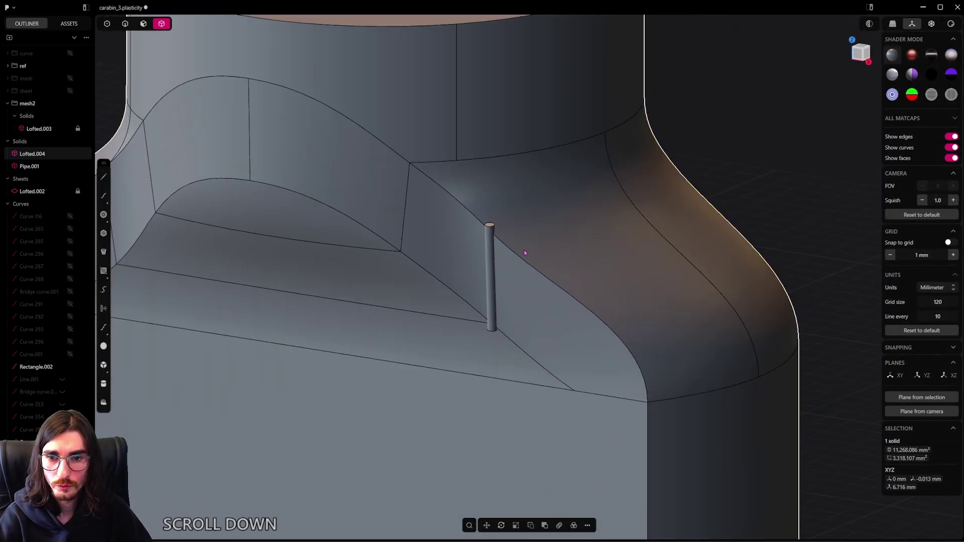
left_click(491, 252, "shift")
key("q")
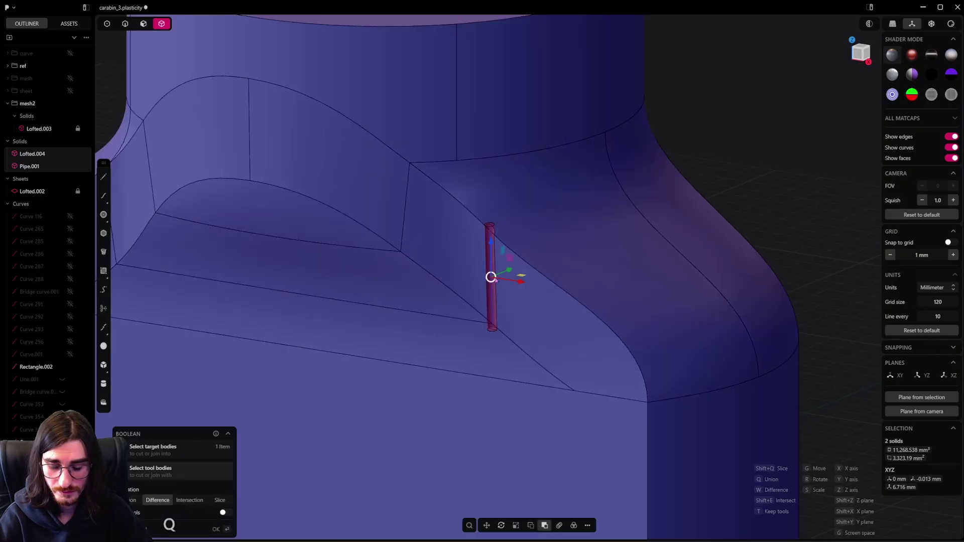
right_click(760, 138)
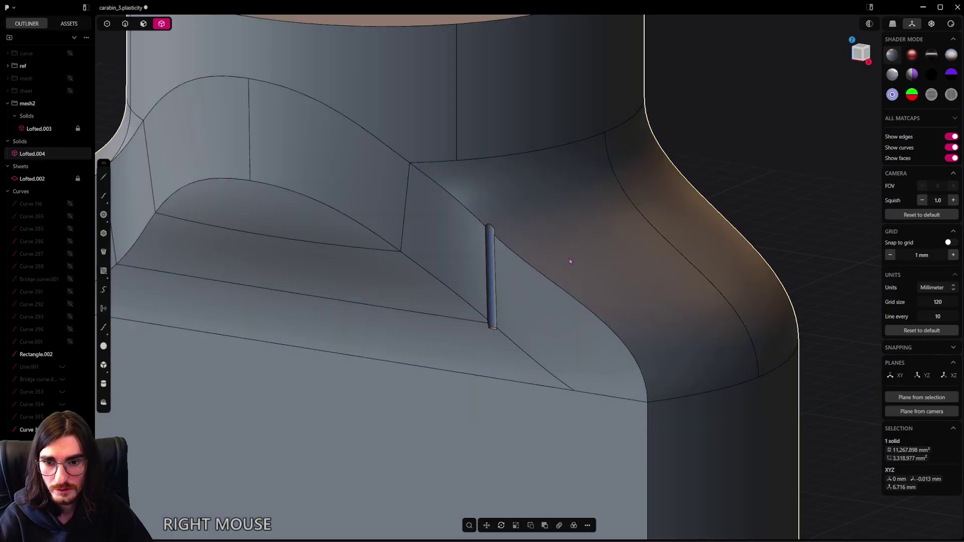
Step: Delete the inner faces of the thin groove so the seam becomes an open gap
middle_click_drag(570, 261, 536, 355)
scroll(537, 307, "up", 2)
middle_click_drag(536, 356, 464, 291, "shift")
scroll(496, 276, "up", 2)
left_click(151, 23)
left_click(483, 242)
scroll(480, 221, "up", 2)
key("shift+x")
scroll(467, 291, "down", 3)
scroll(464, 292, "up", 2)
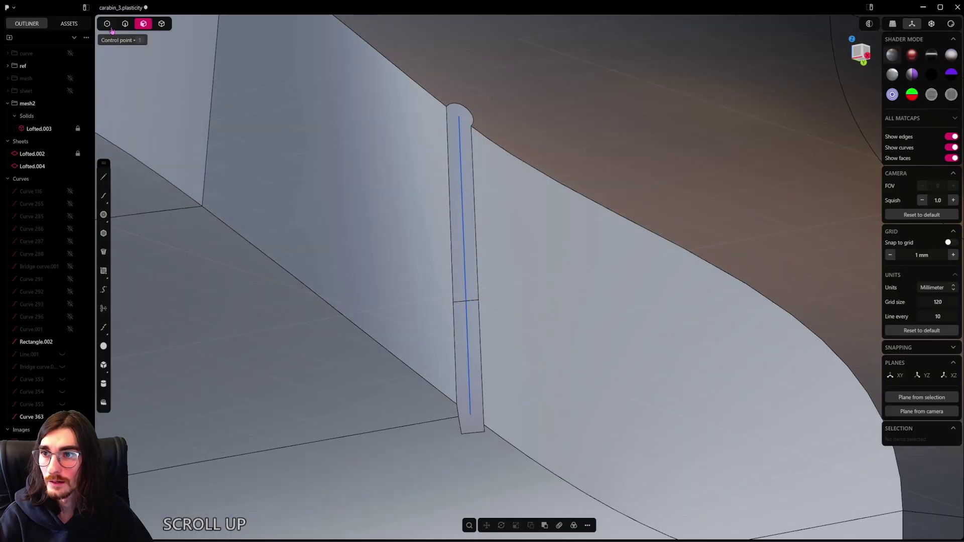
Step: Delete the leftover rebuilt seam curve inside the open gap
key("2")
left_click(458, 252)
left_click(462, 230)
key("Delete")
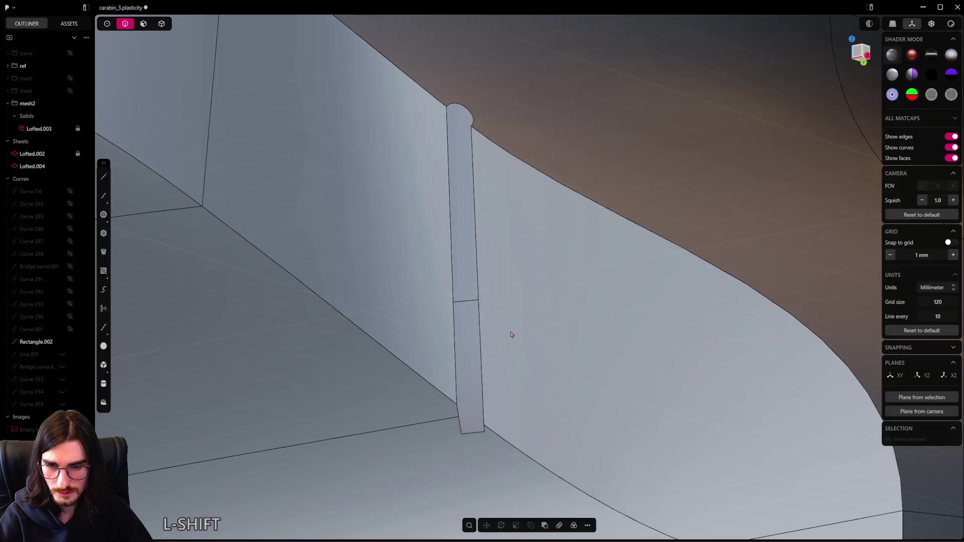
Step: Bridge the two lower boundary edges across the gap's bottom end with G0 curvature at both ends
middle_click_drag(510, 336, 522, 209, "shift")
middle_click_drag(523, 209, 463, 343)
left_click(512, 307)
left_click(451, 250, "shift")
scroll(471, 281, "up", 2)
scroll(464, 344, "up", 2)
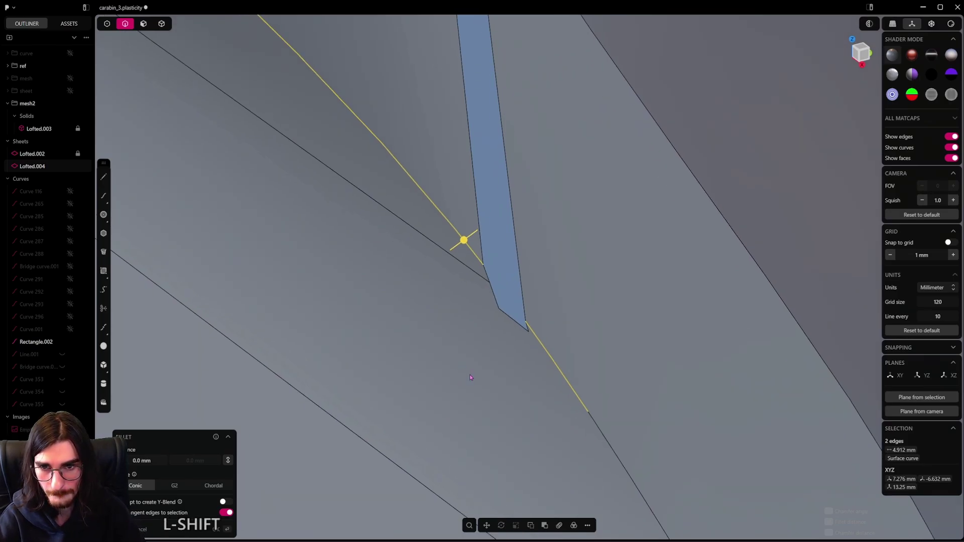
key("shift+b")
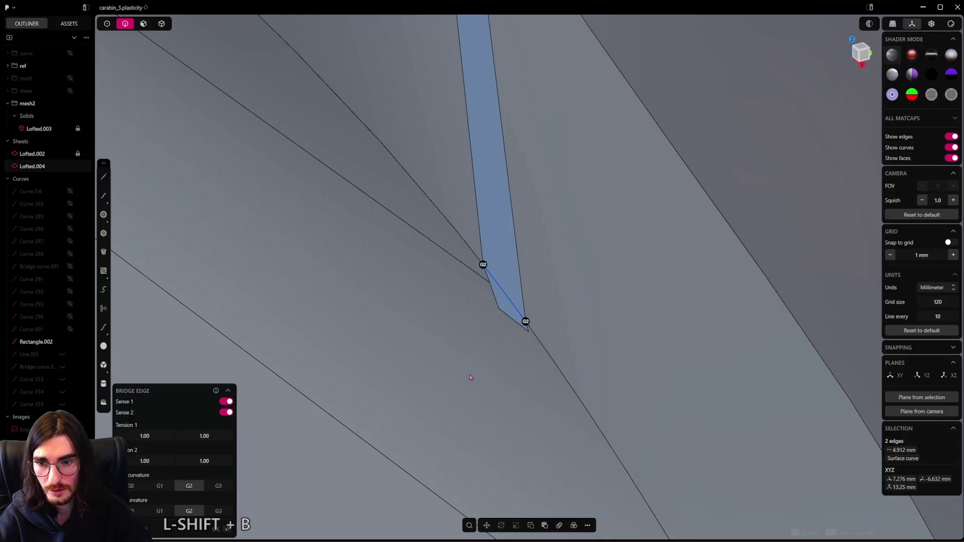
left_click(136, 487)
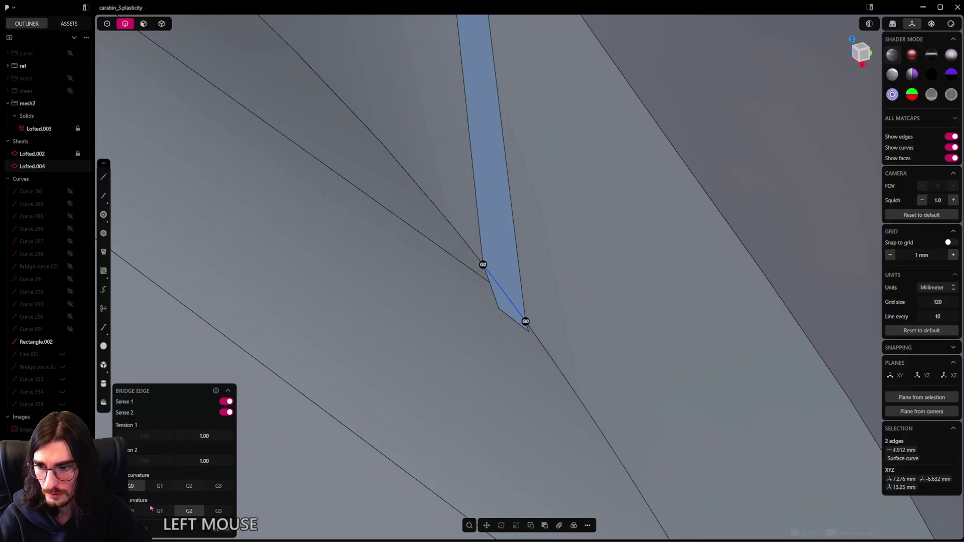
left_click(137, 510)
right_click(461, 345)
Step: Bridge the two upper boundary edges across the gap's rounded top end with G0 curvature at both ends
scroll(461, 345, "down", 3)
middle_click_drag(462, 345, 537, 352)
left_click(514, 224, "shift")
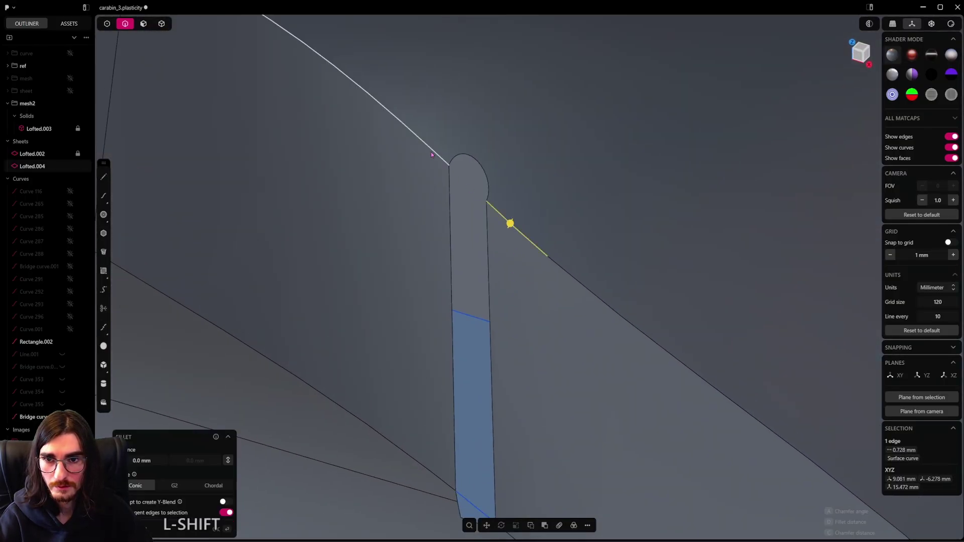
key("shift+b")
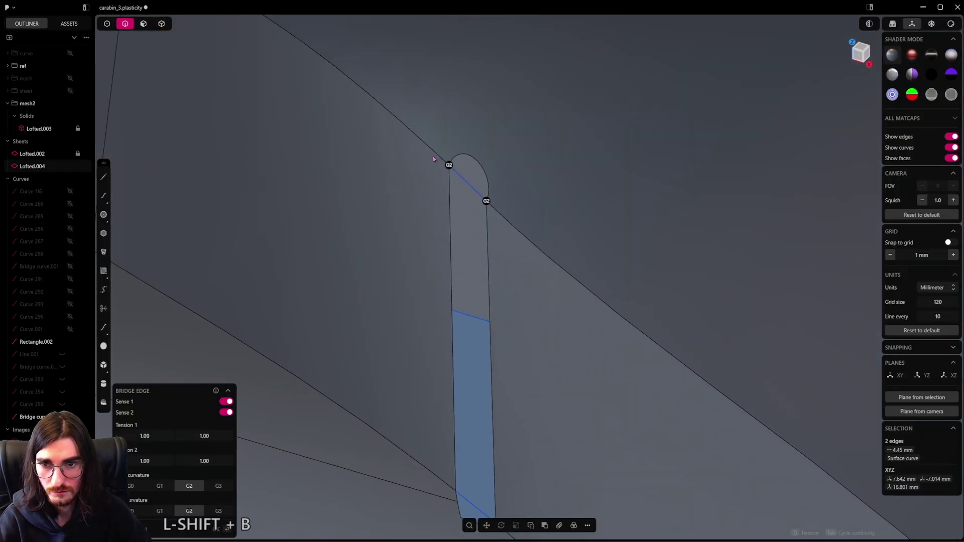
left_click(133, 486)
right_click(562, 292)
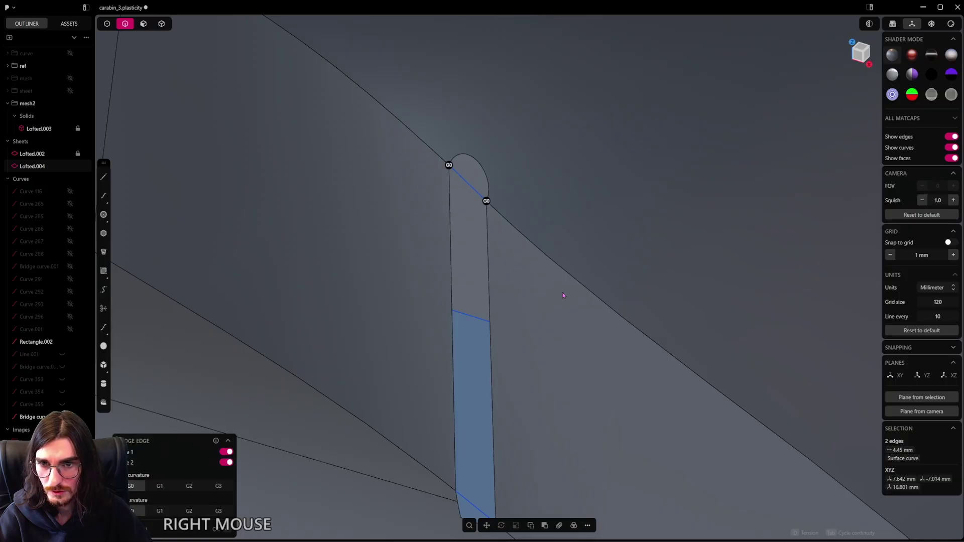
Step: Start a Patch Hole on the gap's complete boundary edge loop, using the top and bottom bridge curves as guides
middle_click_drag(563, 292, 519, 314)
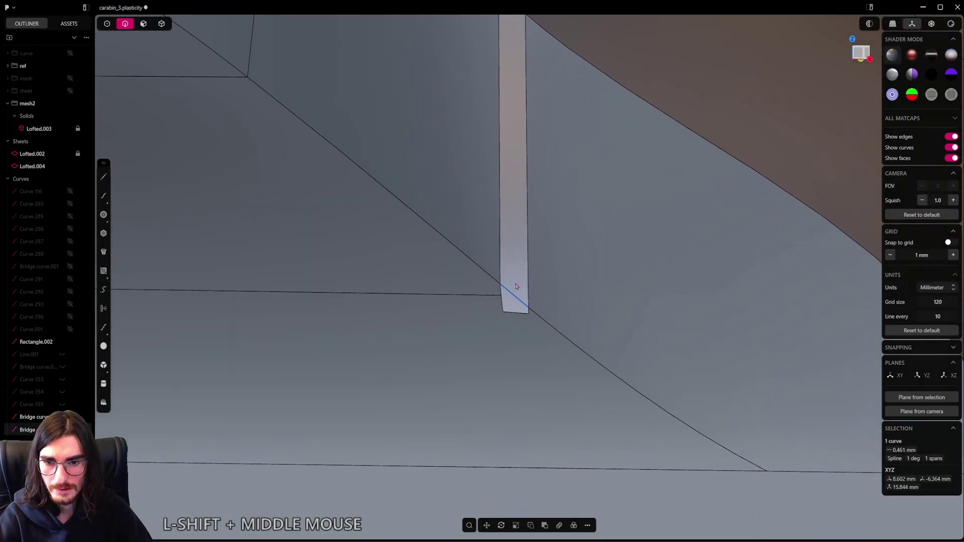
scroll(519, 314, "up", 2)
left_click(519, 314)
left_click(537, 309, "shift")
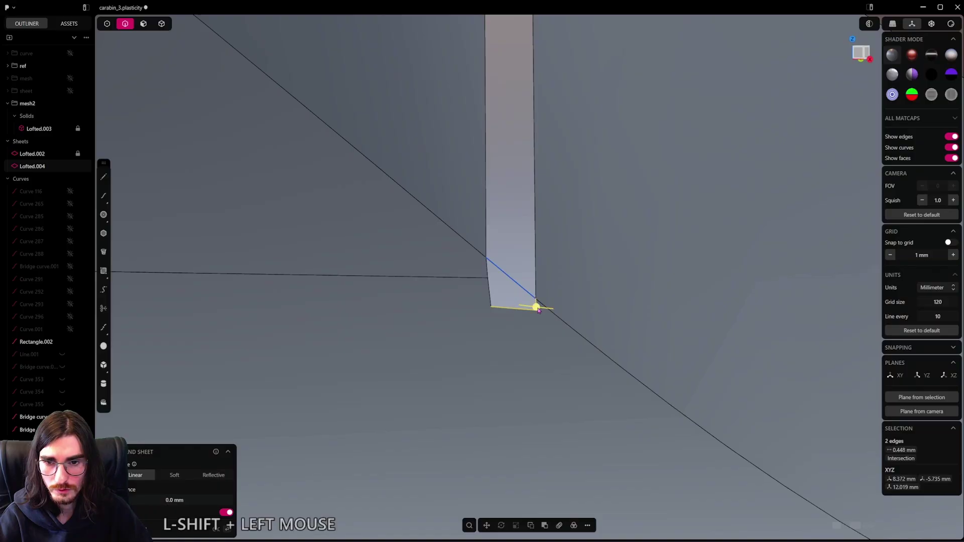
left_click(490, 300, "alt")
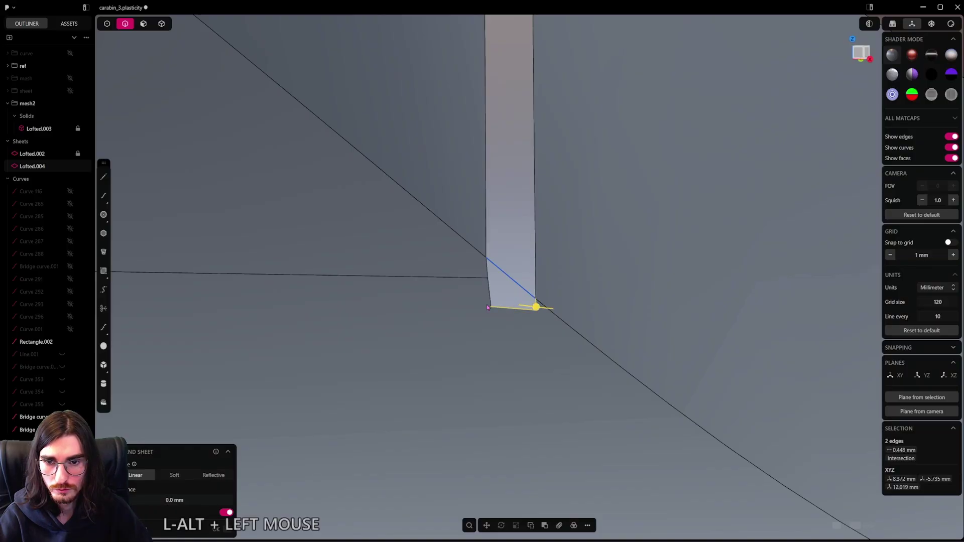
scroll(487, 288, "down", 2, "shift")
middle_click_drag(486, 286, 534, 298, "shift")
scroll(533, 274, "down", 2)
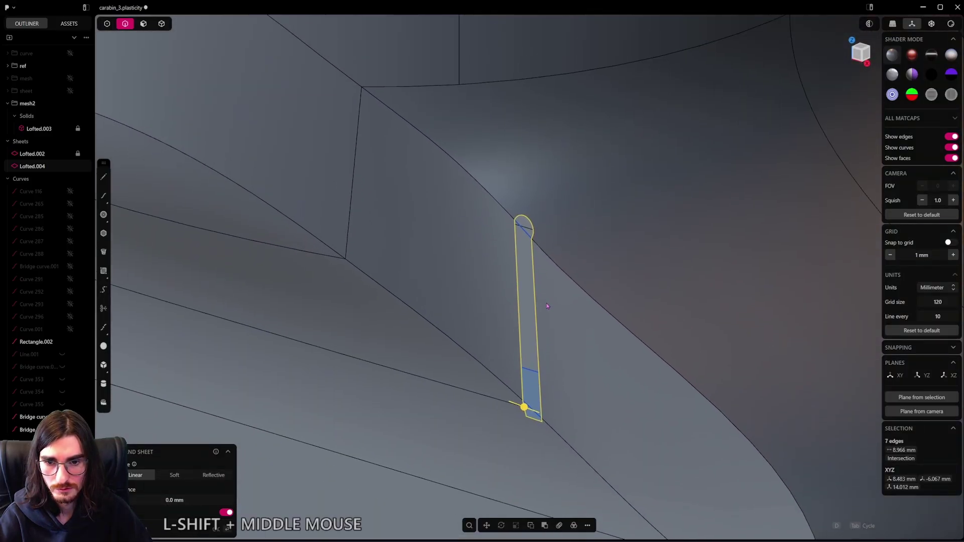
scroll(535, 298, "up", 2)
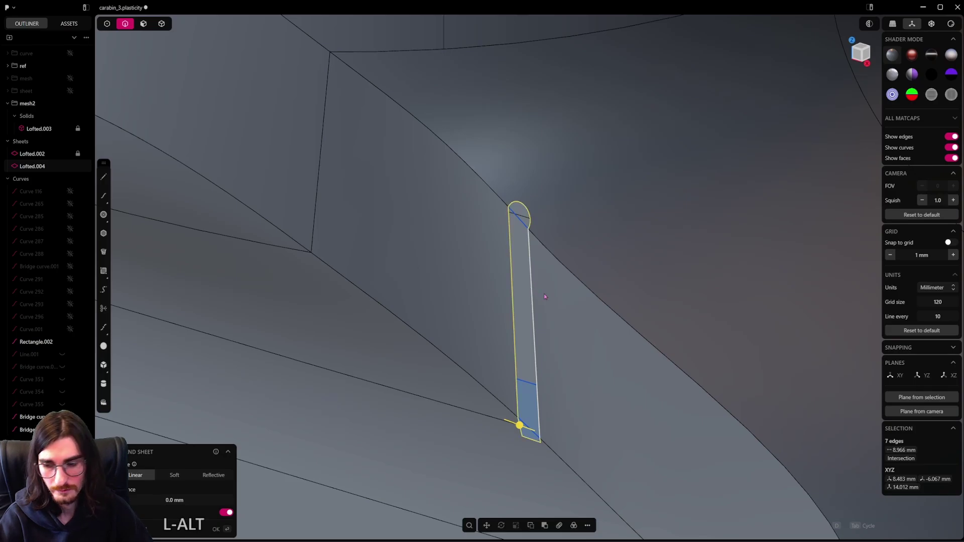
middle_click_drag(544, 296, 547, 308, "shift")
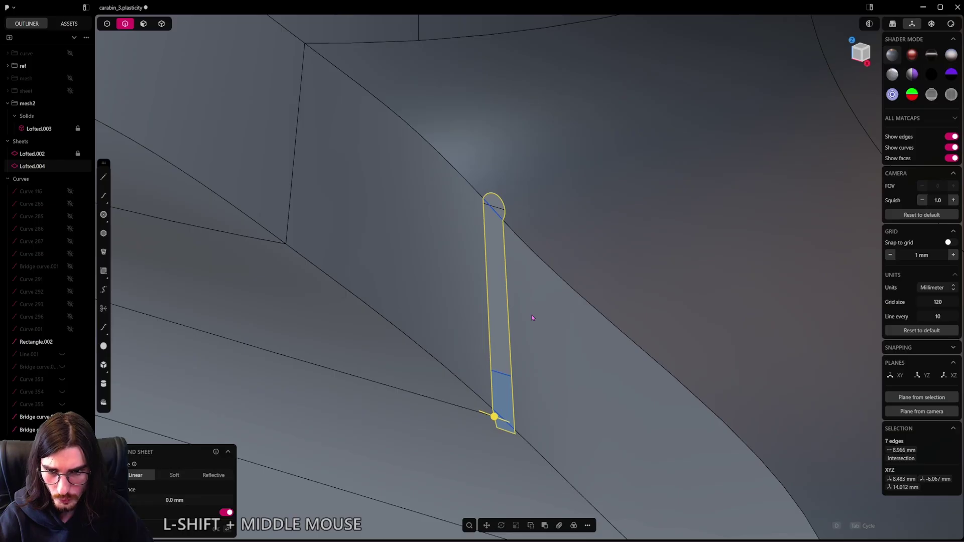
key("shift+p")
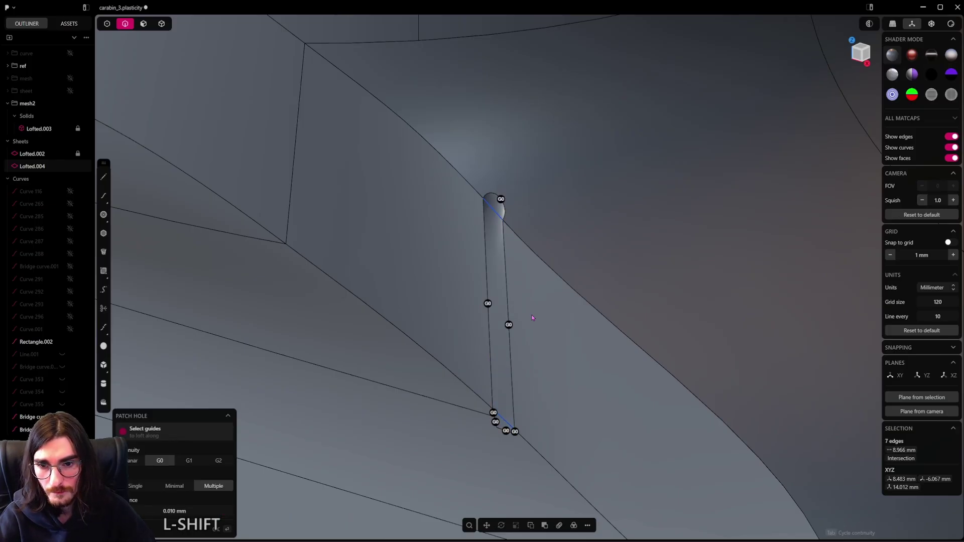
scroll(517, 173, "up", 2)
middle_click_drag(512, 174, 485, 198, "shift")
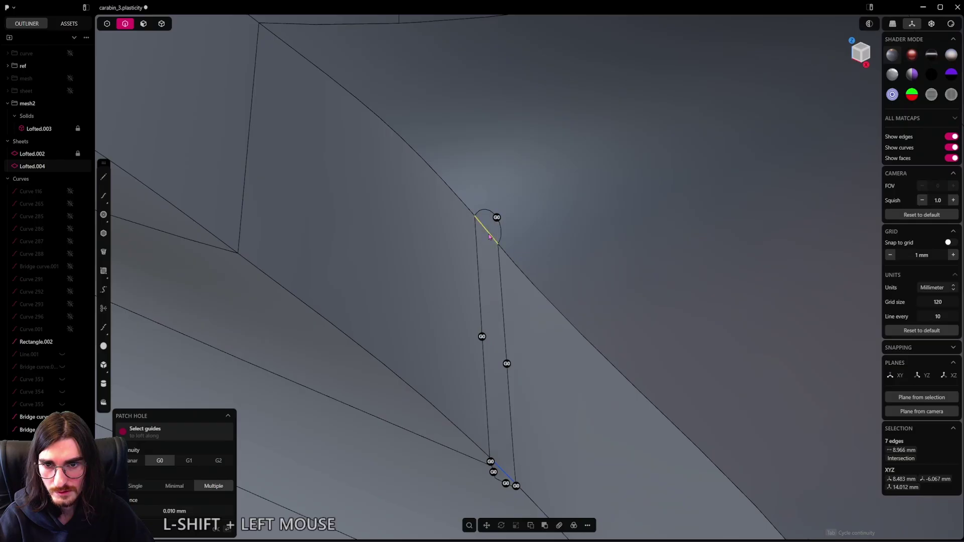
middle_click_drag(490, 237, 532, 352, "shift")
scroll(544, 317, "up", 2)
scroll(561, 201, "down", 2)
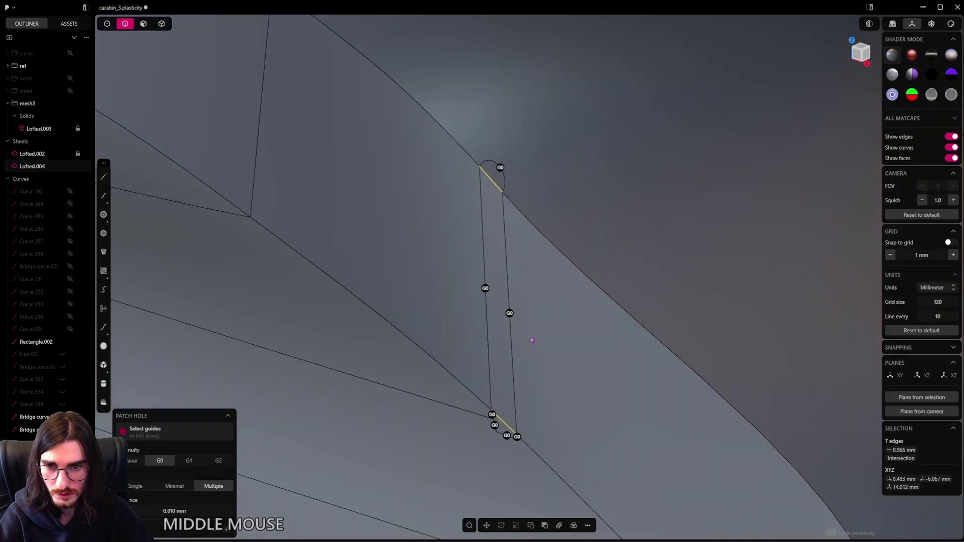
Step: Set the patch's two long side edges and its rounded top edge to G1 continuity
key("shift+z")
middle_click_drag(528, 340, 547, 321)
key("shift+z")
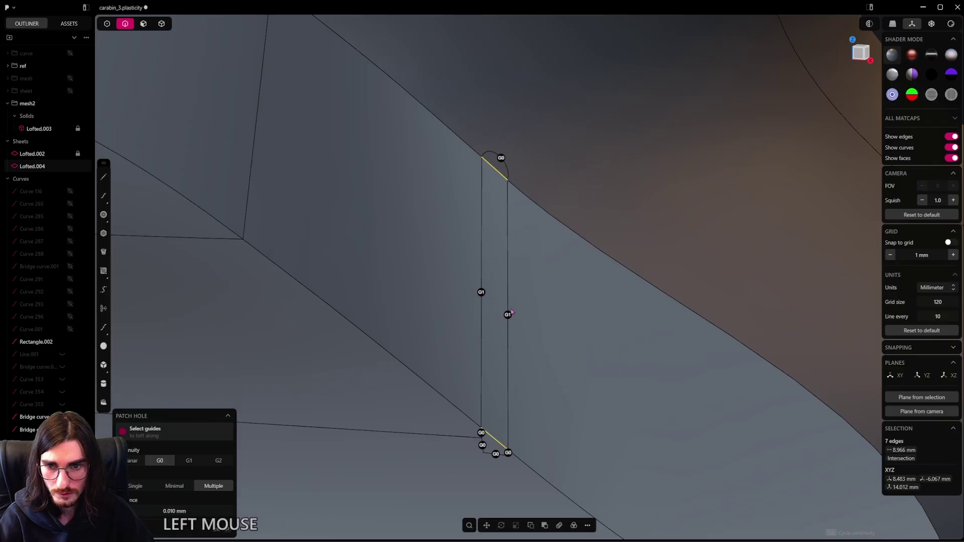
key("shift+z")
middle_click_drag(516, 310, 516, 338)
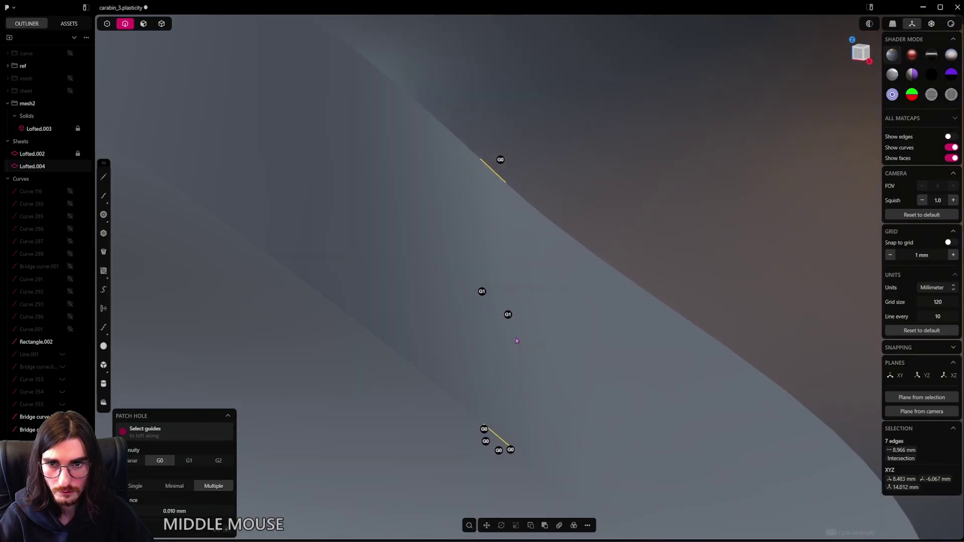
middle_click_drag(502, 225, 494, 245)
middle_click_drag(512, 160, 505, 260, "shift")
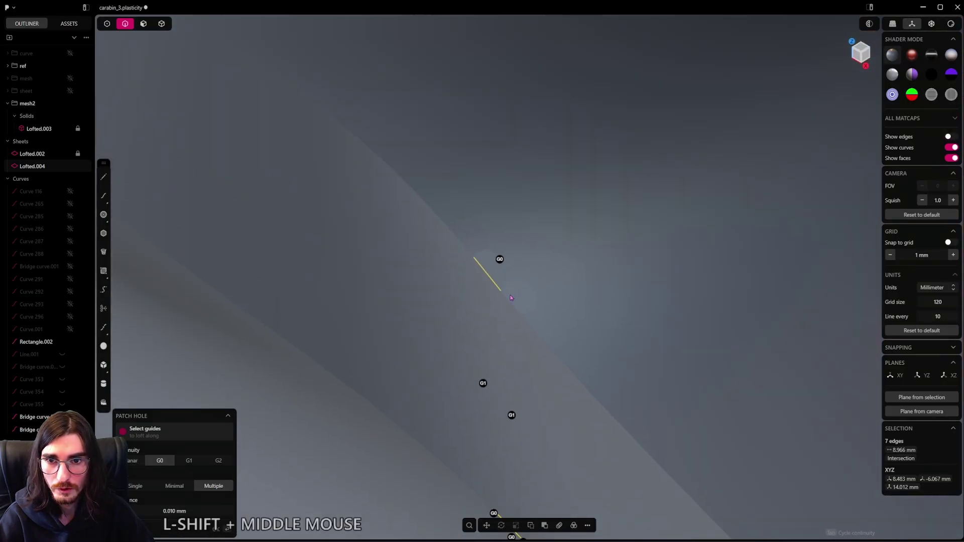
scroll(499, 256, "up", 3)
left_click(496, 247)
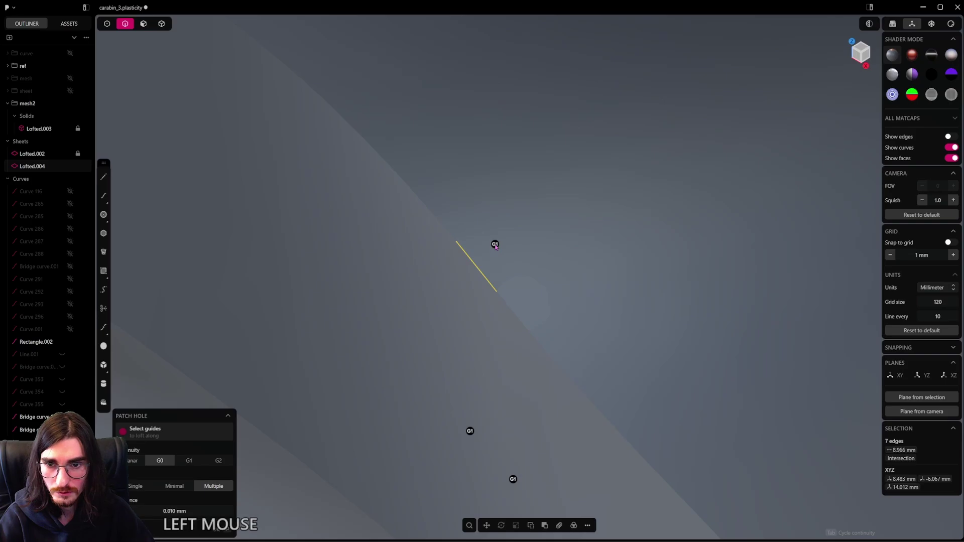
Step: Set the two outermost short edges at the patch's bottom end to G1 continuity and complete the patch
scroll(515, 281, "down", 5)
middle_click_drag(532, 402, 577, 335)
scroll(564, 341, "up", 2)
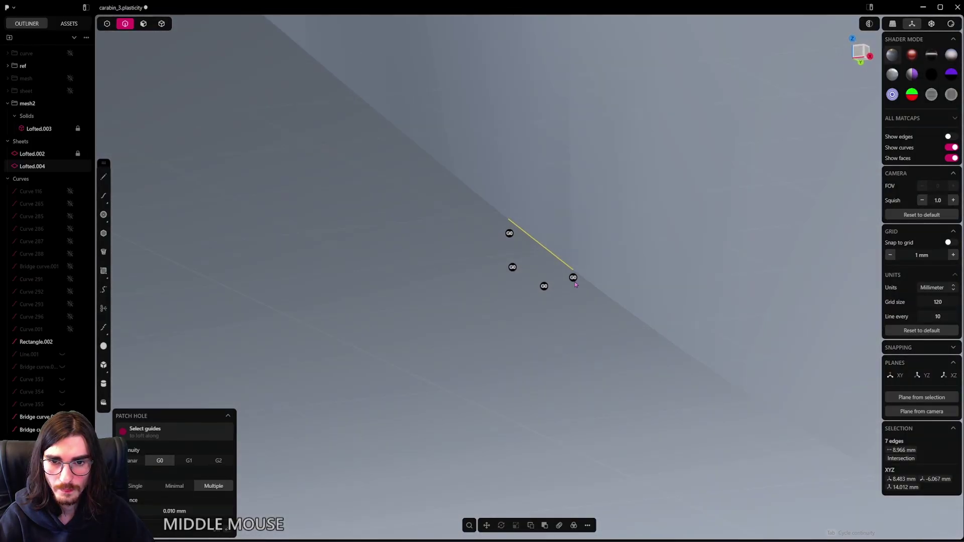
left_click(574, 279)
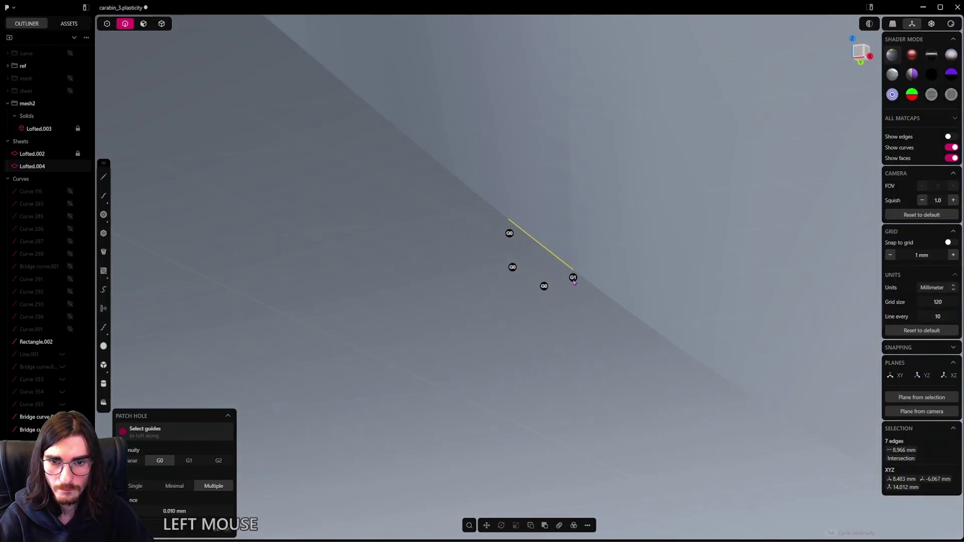
left_click(510, 234)
scroll(517, 246, "down", 4)
middle_click_drag(523, 247, 563, 358)
right_click(573, 319)
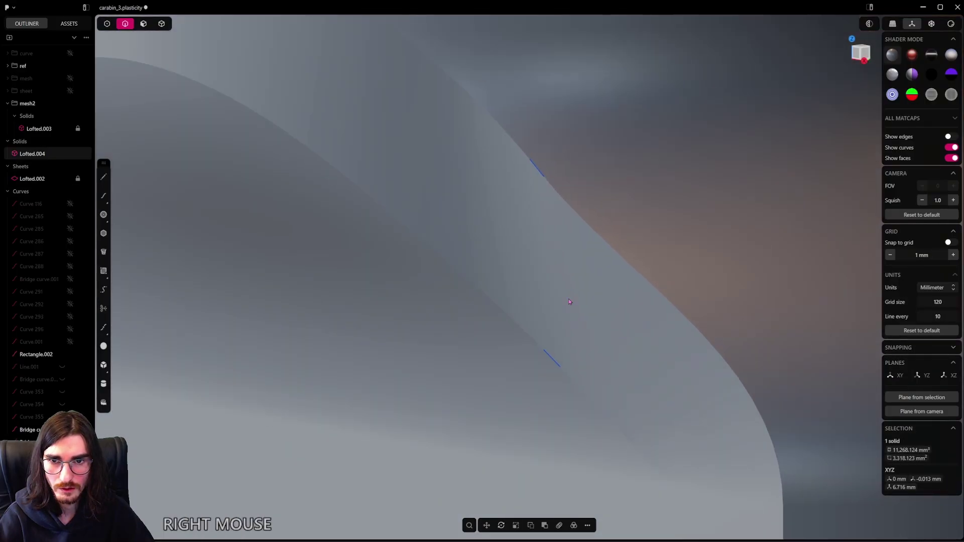
Step: Delete the two leftover bridge curves at the patched gap and turn edge display back on
left_click(554, 359)
left_click(537, 168, "shift")
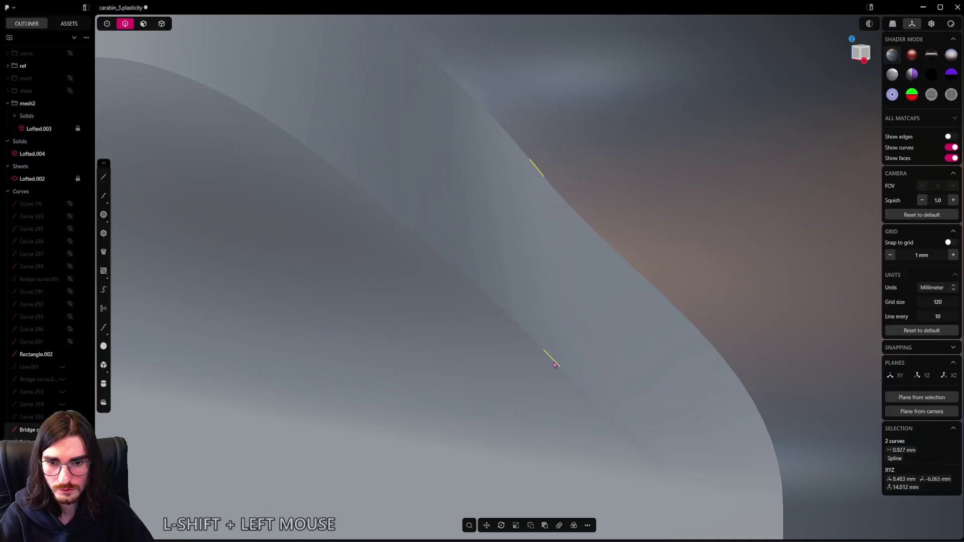
middle_click_drag(531, 387, 575, 369)
middle_click_drag(572, 322, 572, 399, "shift")
left_click(546, 392)
scroll(545, 390, "down", 3)
scroll(552, 387, "down", 10)
scroll(565, 384, "down", 1)
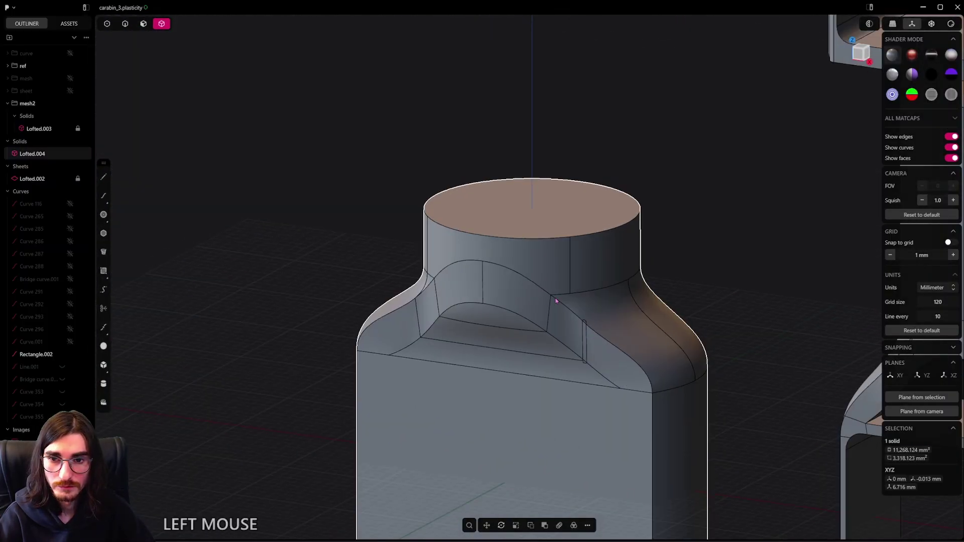
Step: Mirror the connector solid along positive X in the front view, carrying the patched side over to the opposite half
middle_click_drag(605, 364, 638, 336, "alt")
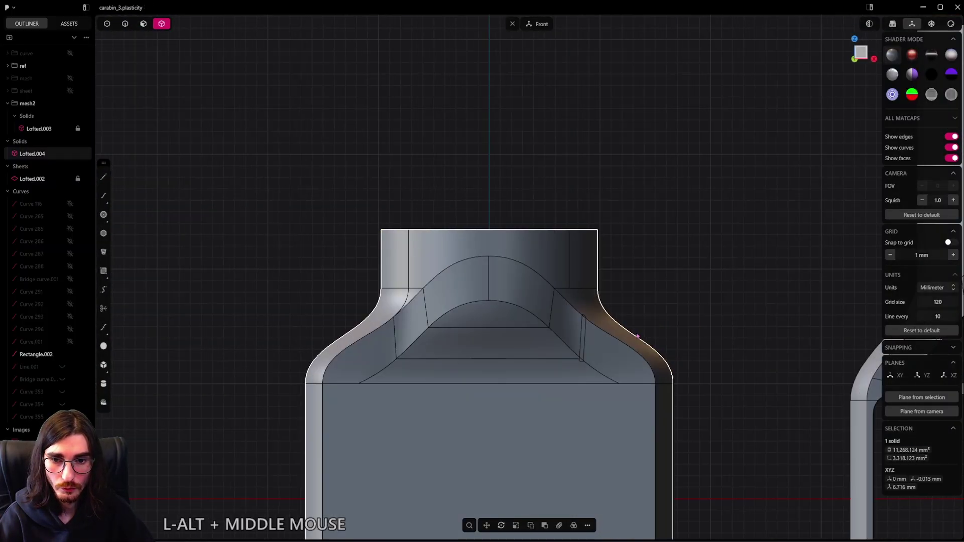
scroll(581, 394, "down", 5)
middle_click_drag(580, 394, 579, 213, "shift")
scroll(579, 213, "down", 4)
middle_click_drag(569, 247, 560, 312, "shift")
key("alt+x")
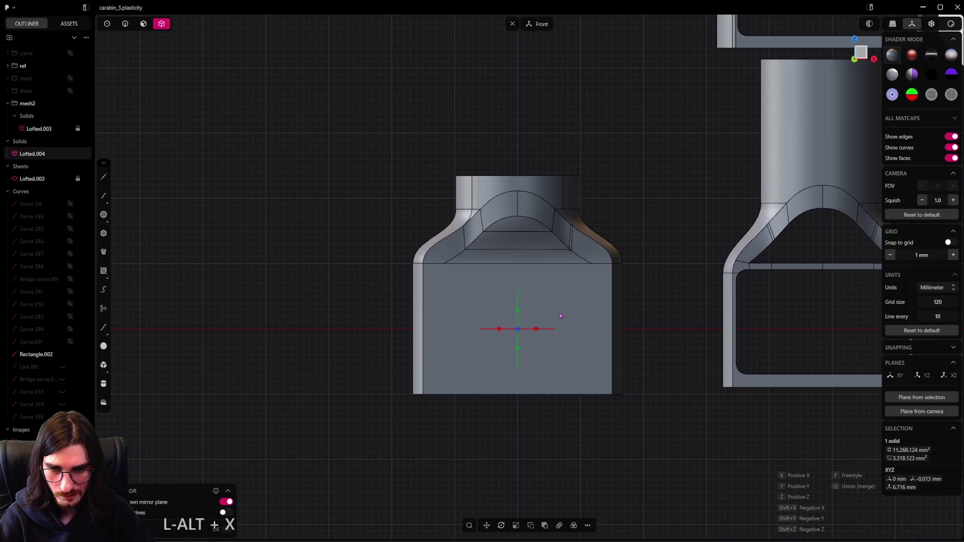
left_click(539, 329)
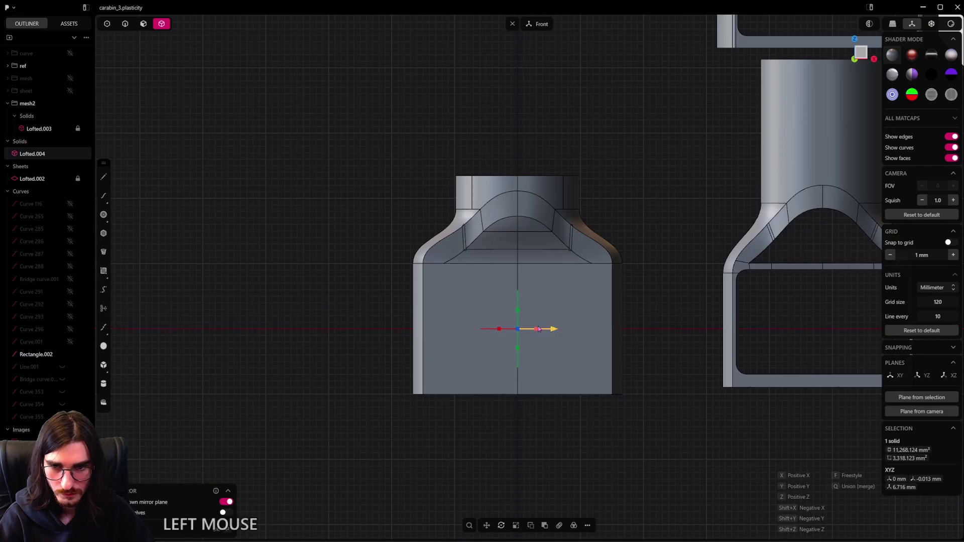
right_click(588, 294)
Step: Mirror the connector solid about its centre plane in the left view, carrying the arched recess side over to the opposite half
middle_click_drag(438, 336, 525, 348, "alt")
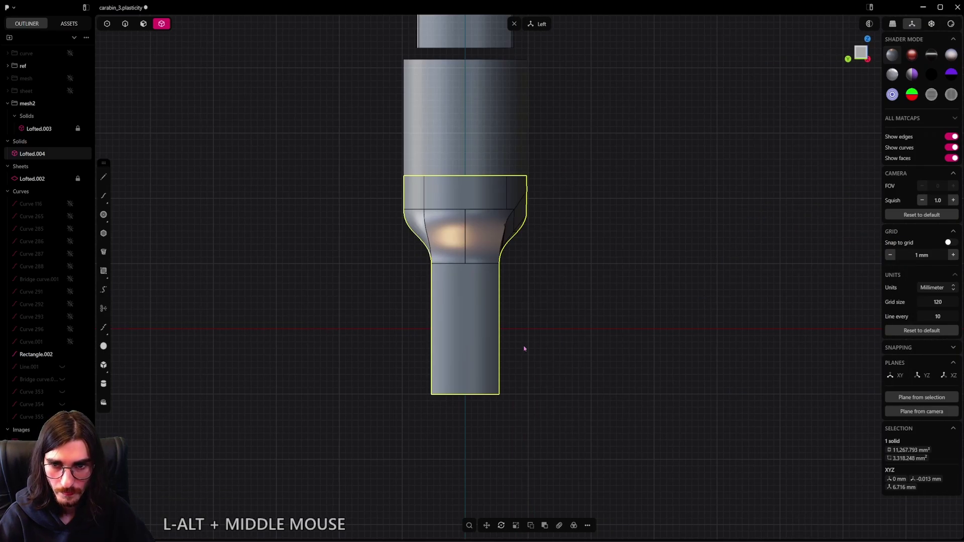
key("alt+x")
left_click(484, 329)
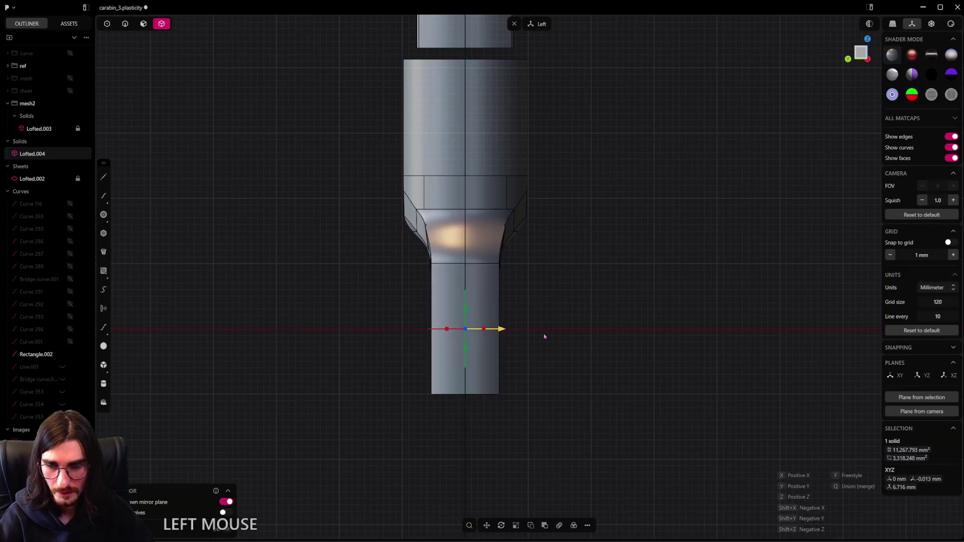
scroll(545, 336, "up", 3)
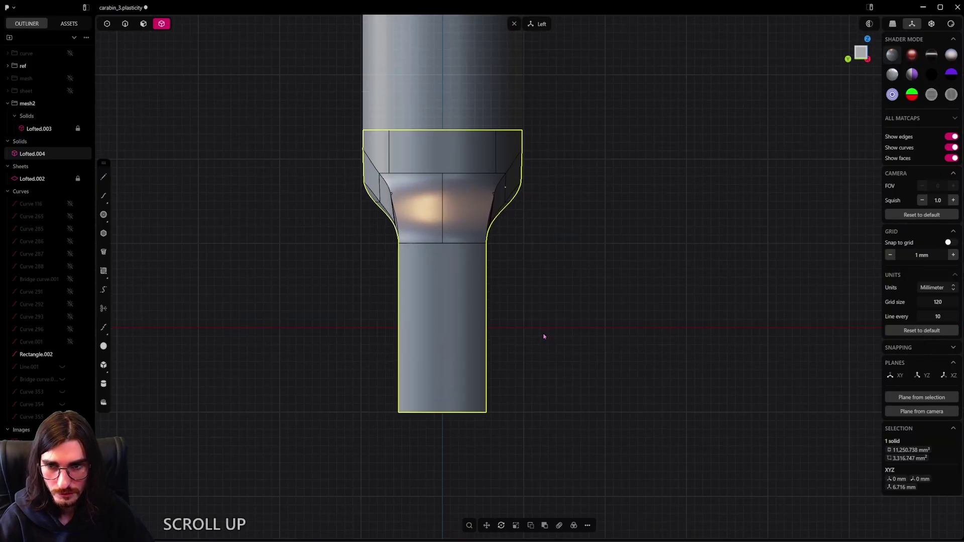
Step: Remove the redundant edges across the sloped recess face of the mirrored connector and save the file
middle_click_drag(543, 336, 465, 333, "alt")
key("f")
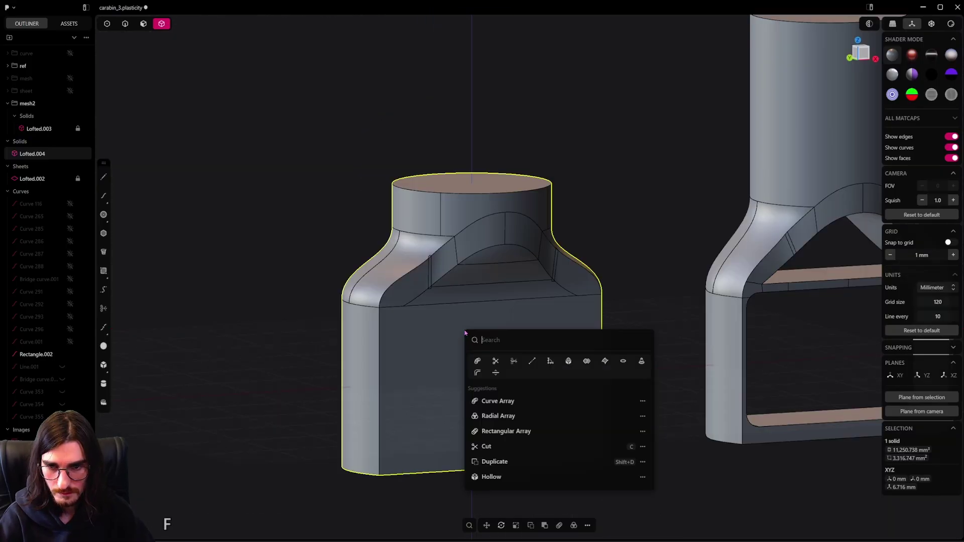
left_click(533, 363)
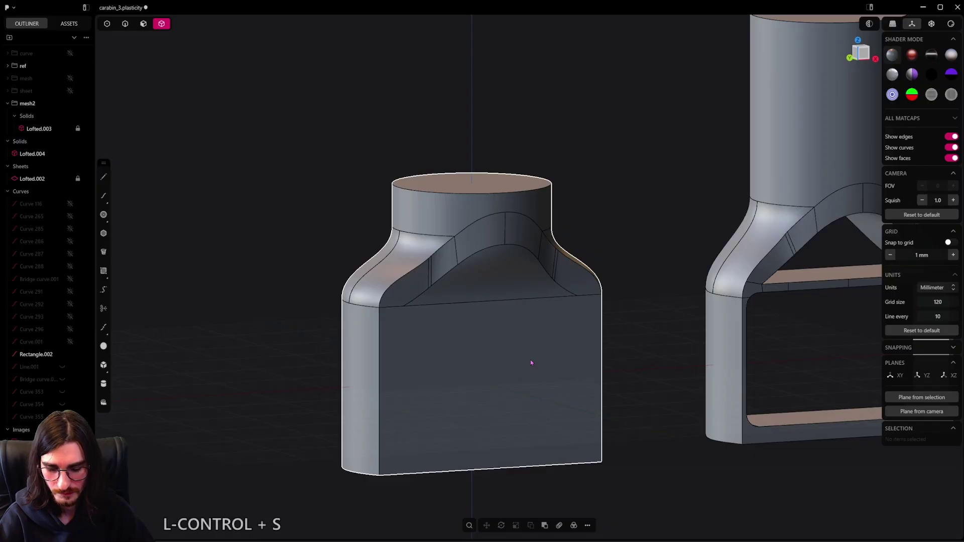
Step: Examine the mirrored connector from the left and front, comparing its shape with the finished connector beside it
middle_click_drag(531, 363, 576, 340)
scroll(624, 330, "down", 2)
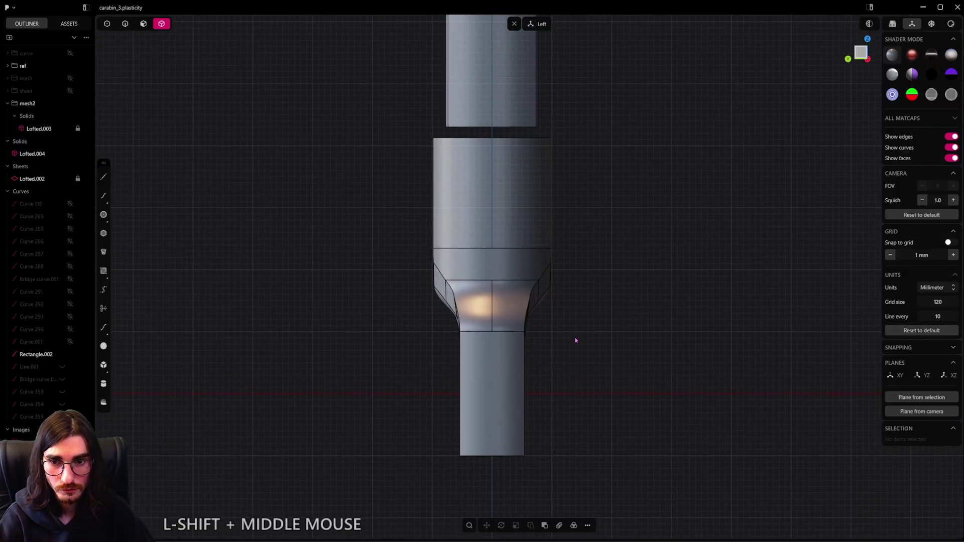
scroll(576, 340, "down", 2)
middle_click_drag(562, 299, 502, 327)
scroll(468, 367, "up", 1)
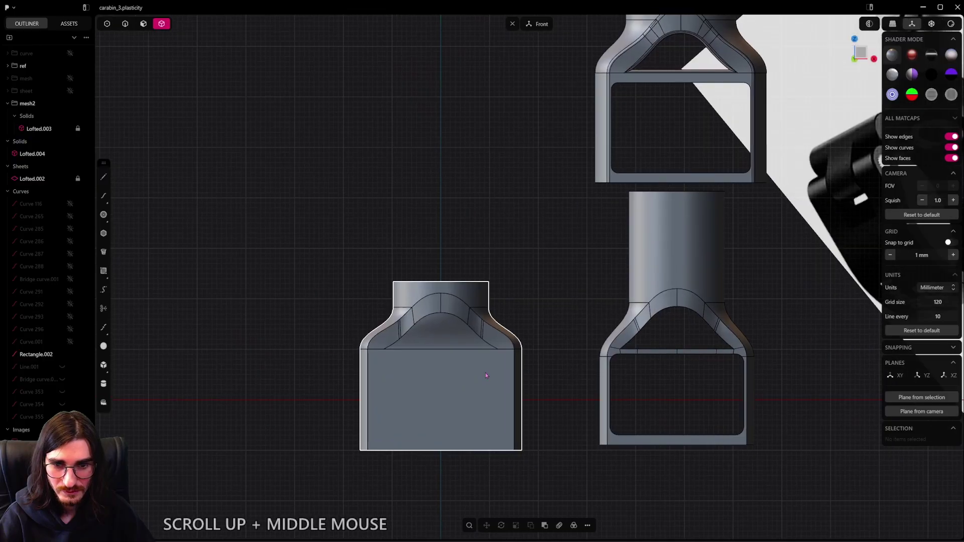
middle_click_drag(485, 373, 438, 360, "shift")
scroll(450, 397, "up", 2)
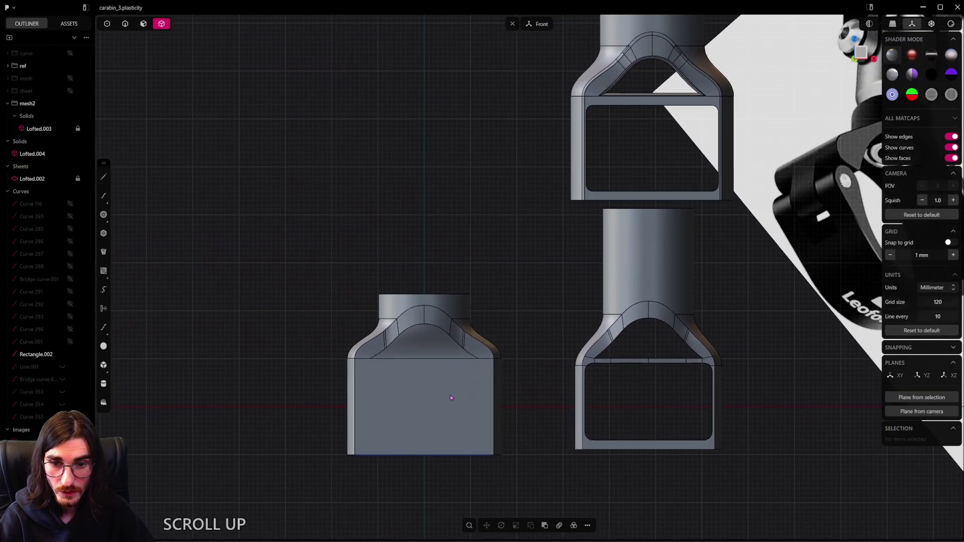
scroll(451, 397, "down", 2)
middle_click_drag(451, 398, 391, 332, "shift")
scroll(497, 346, "up", 2)
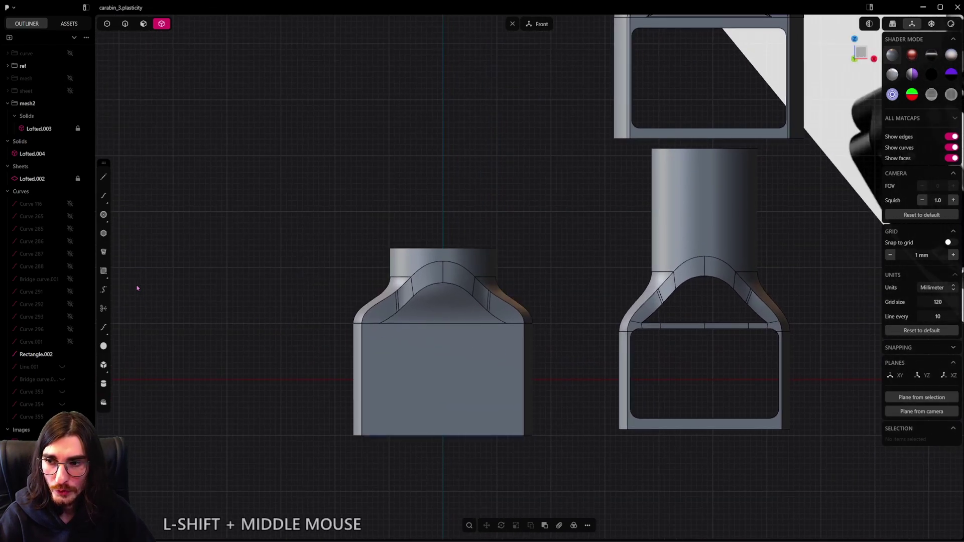
Step: Offset the outline of the connector's flat front face inward by about 1.5 mm to lay out the strap opening
left_click(427, 358)
left_click(449, 360)
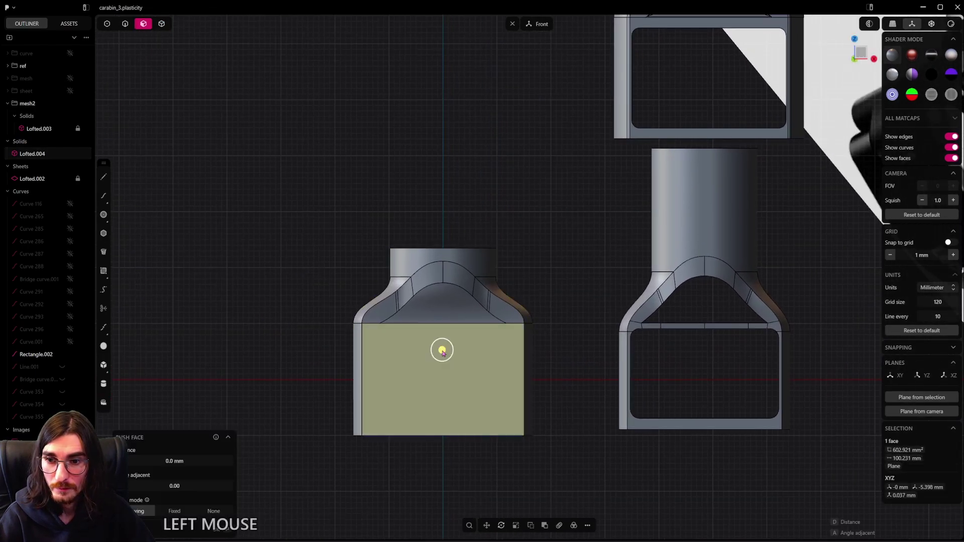
scroll(449, 359, "up", 2)
key("o")
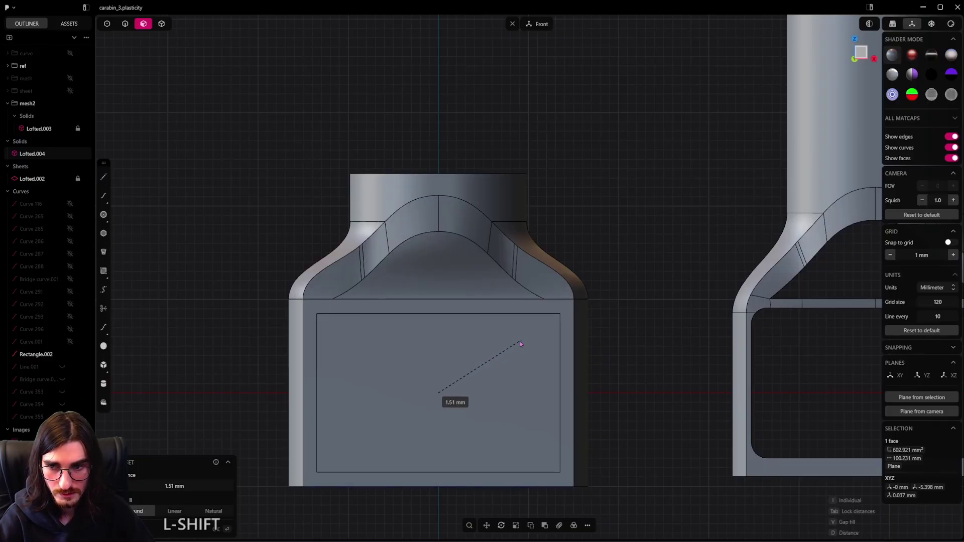
Step: Compare the offset border with the frame widths and opening corners of the finished connectors beside it
middle_click_drag(570, 350, 429, 363, "shift")
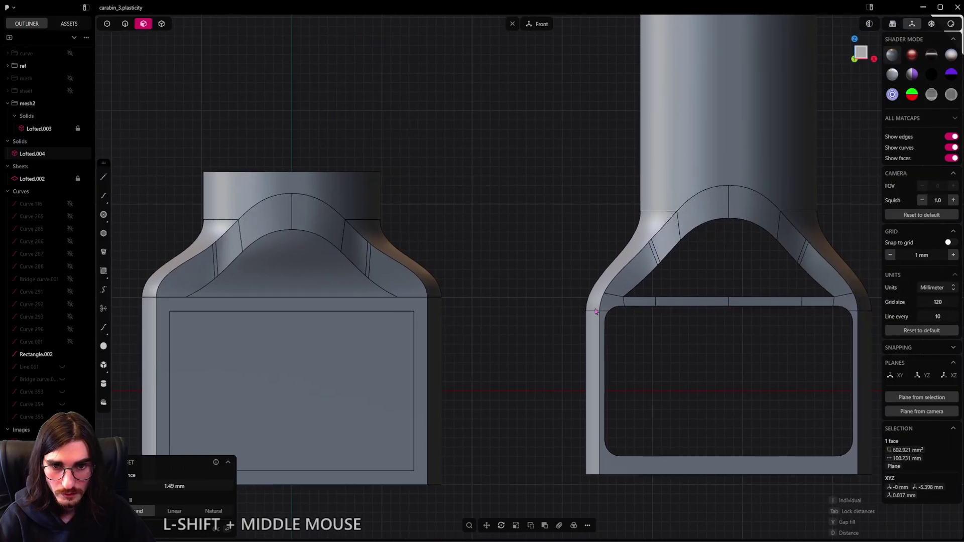
scroll(629, 309, "up", 5)
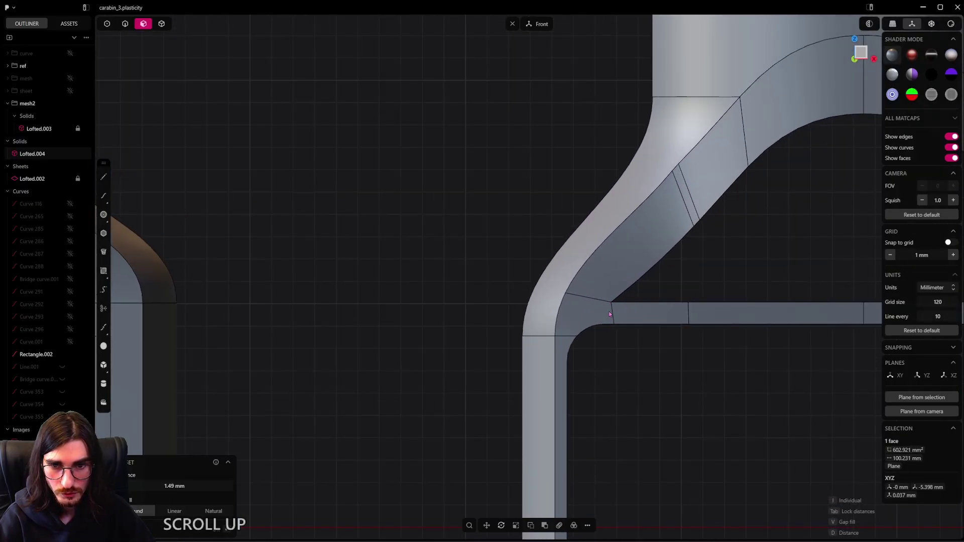
scroll(610, 325, "down", 4)
middle_click_drag(616, 161, 584, 462, "shift")
middle_click_drag(602, 189, 563, 357, "shift")
scroll(546, 313, "up", 2)
scroll(547, 313, "up", 2)
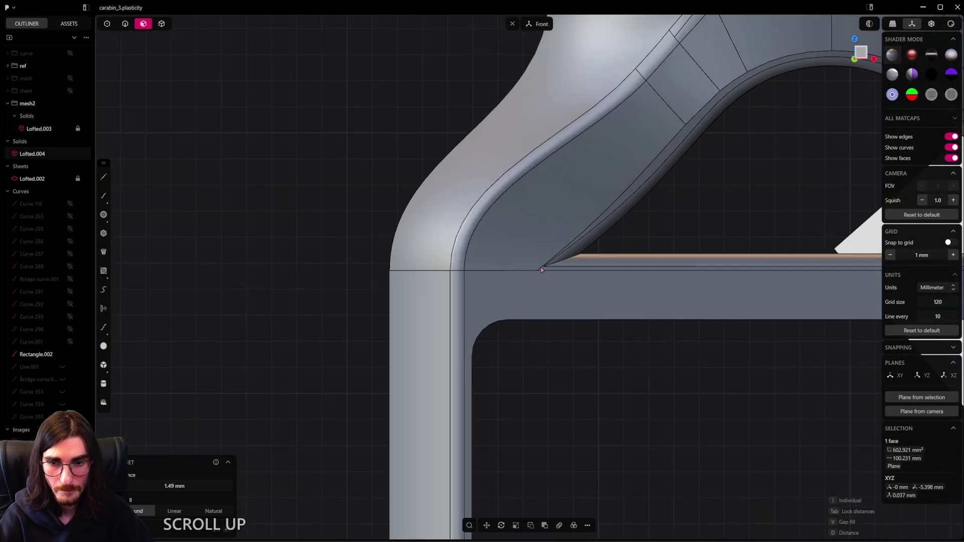
scroll(539, 293, "down", 6)
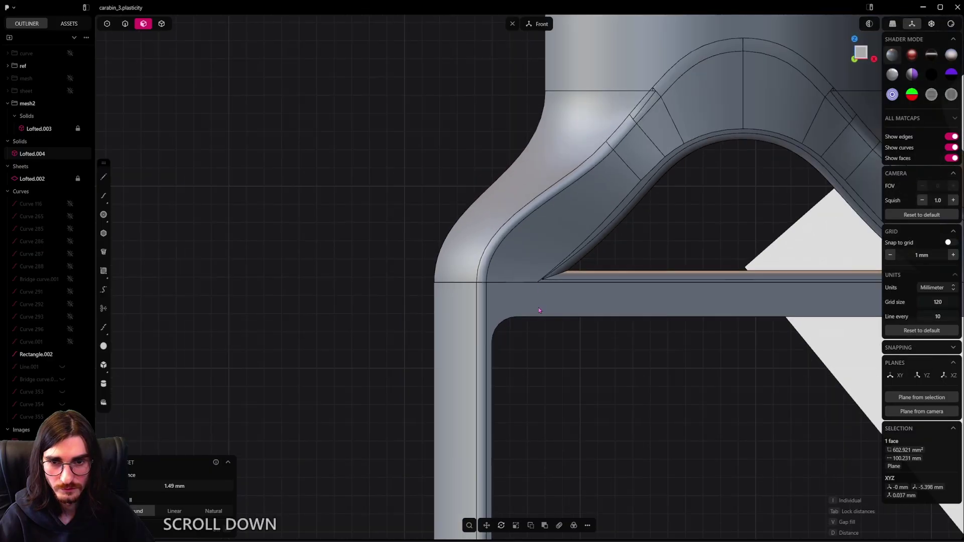
middle_click_drag(469, 344, 575, 267, "shift")
scroll(575, 268, "up", 4)
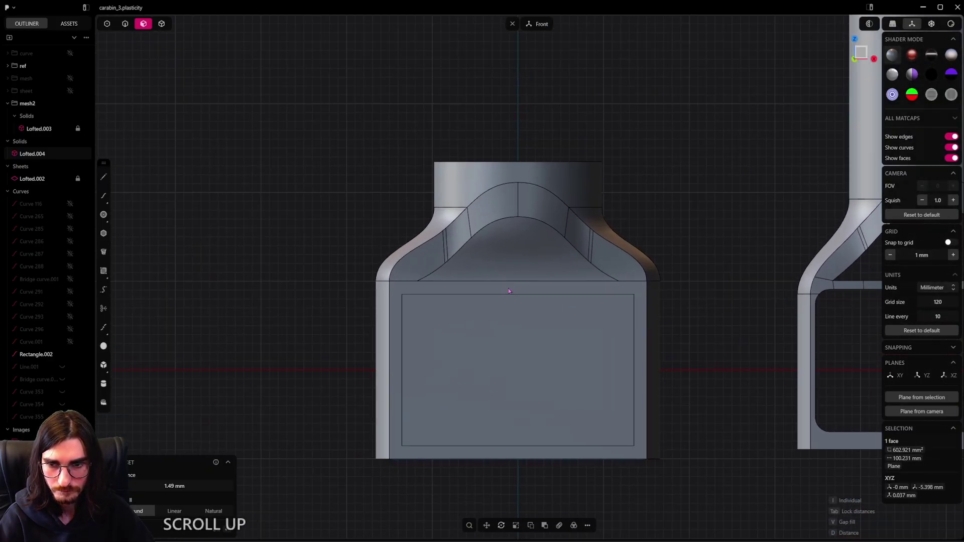
Step: Accept the 1.49 mm offset and push the inner rectangular face back through the solid to cut the strap opening
middle_click_drag(411, 317, 462, 284, "shift")
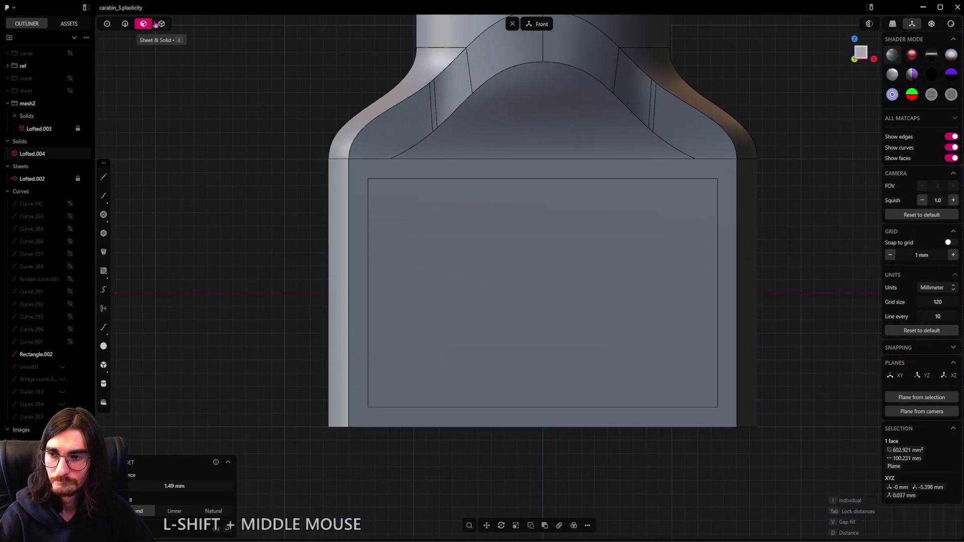
right_click(498, 319)
left_click(498, 320)
middle_click_drag(498, 319, 578, 275)
left_click_drag(558, 270, 554, 298)
right_click(554, 299)
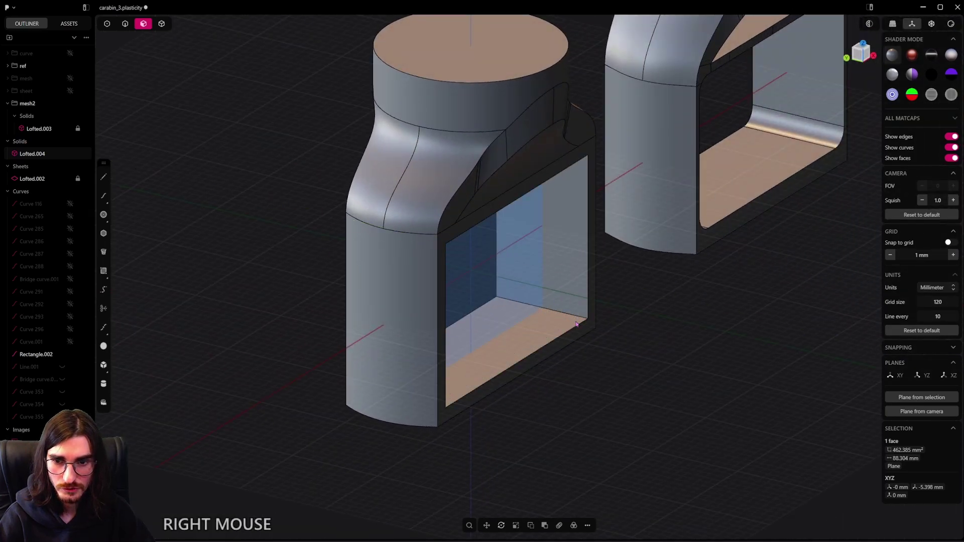
middle_click_drag(554, 299, 493, 319)
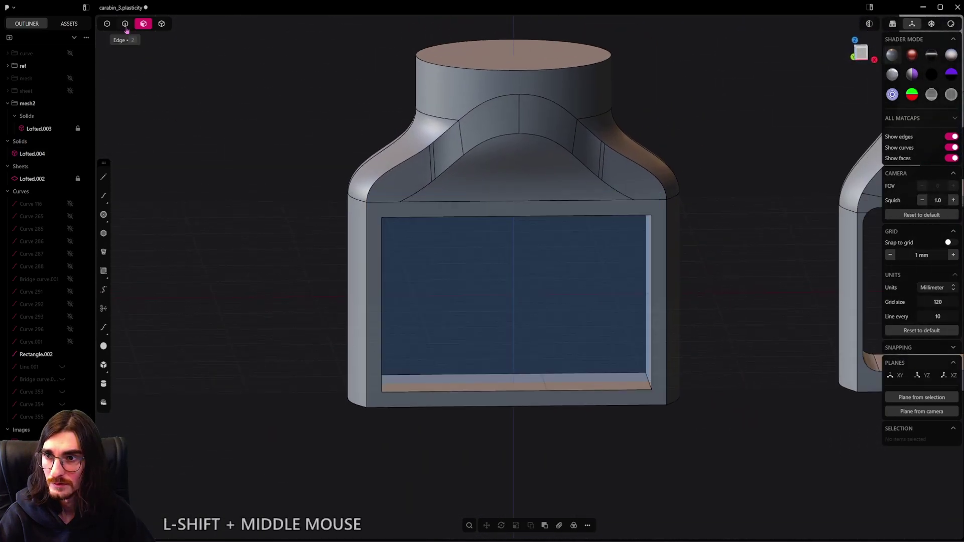
left_click(493, 292)
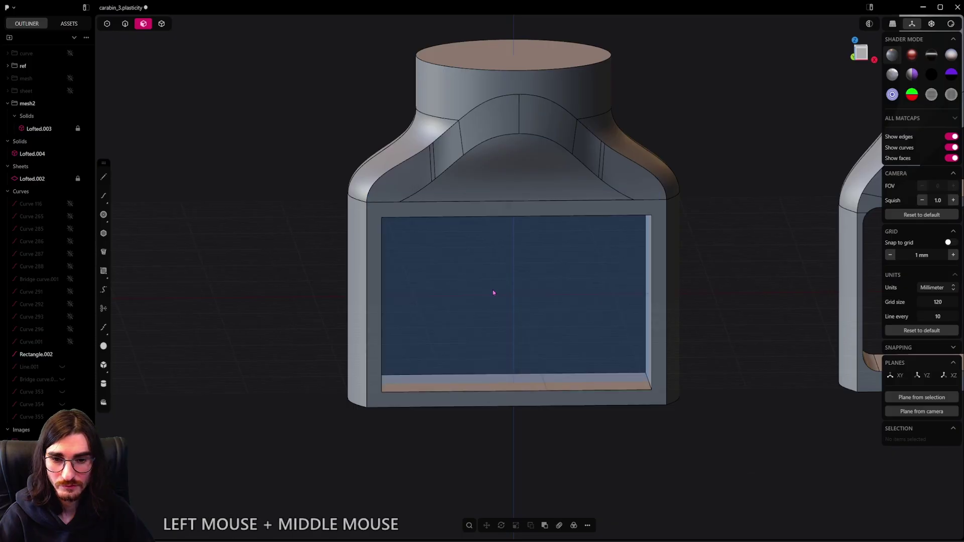
key("e")
middle_click_drag(493, 293, 521, 374)
middle_click_drag(444, 330, 524, 356, "shift")
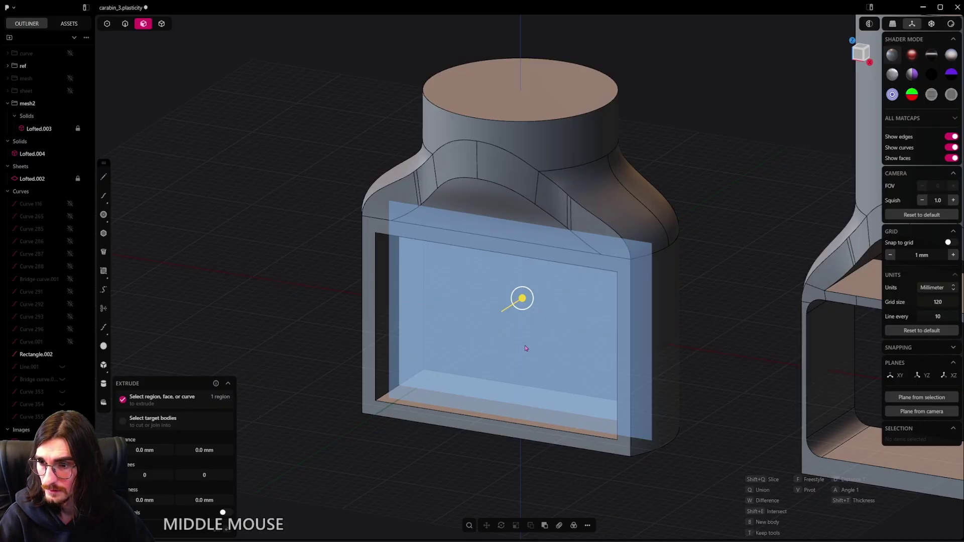
Step: Hide the leftover rectangle curve inside the strap opening and save the file
left_click(70, 354)
key("ctrl+s")
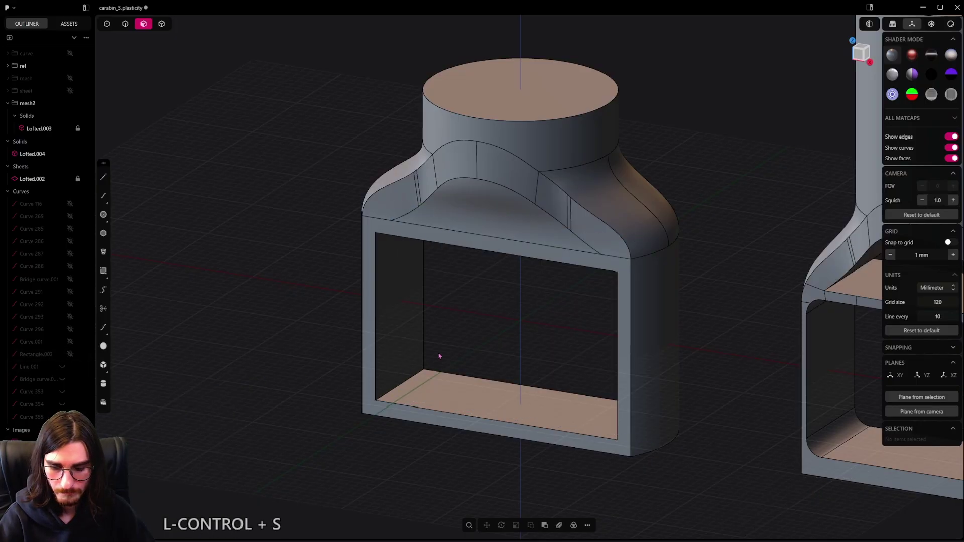
middle_click_drag(439, 356, 580, 271)
scroll(502, 322, "down", 2)
scroll(469, 329, "up", 5)
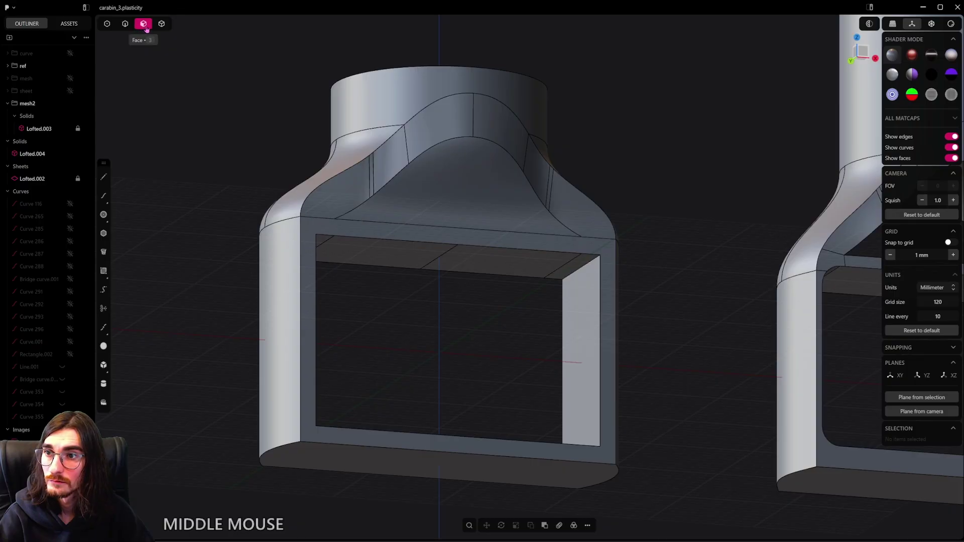
Step: Remove the redundant edges from the whole connector solid, including the seams inside the strap opening
left_click(161, 24)
left_click(411, 148)
scroll(444, 191, "down", 3)
middle_click_drag(444, 192, 418, 220)
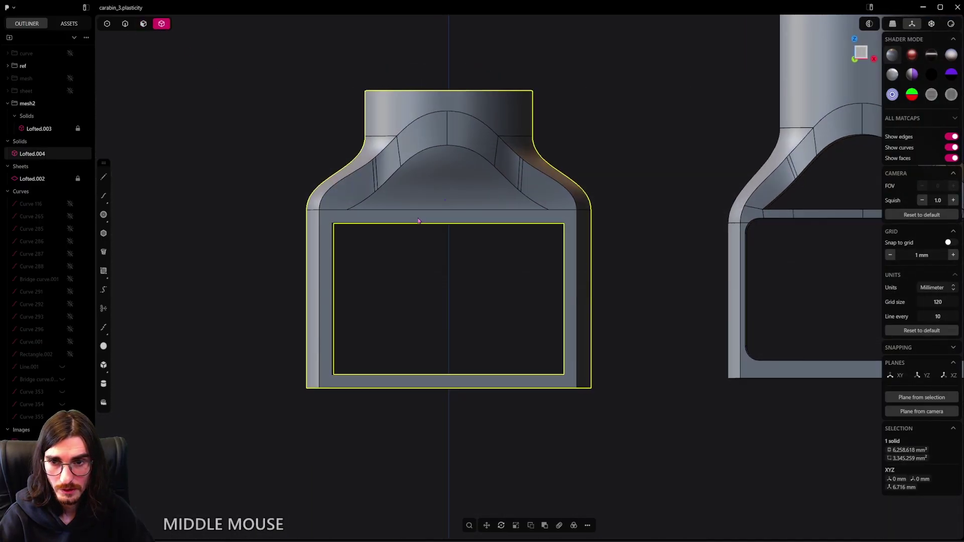
key("f")
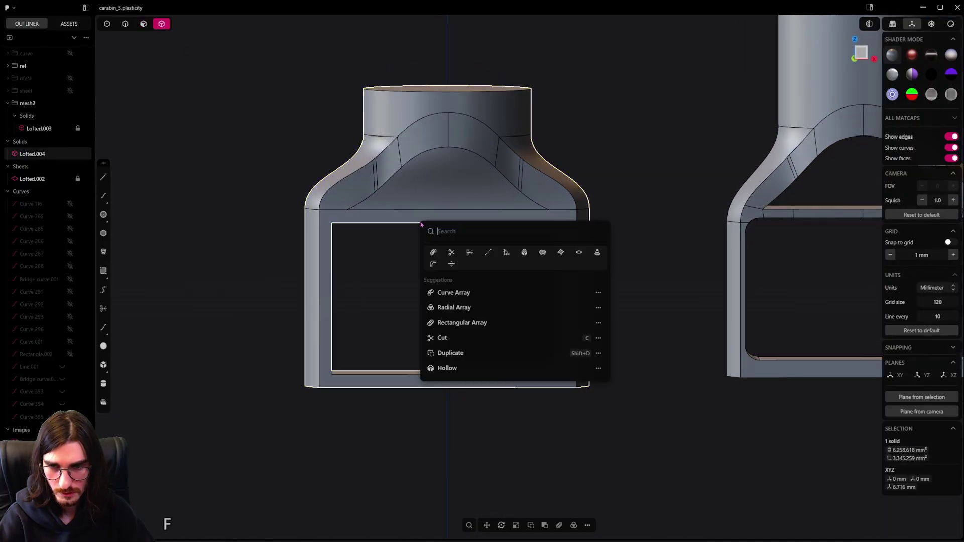
left_click(489, 254)
Step: Fillet the four inner corner edges of the strap opening together with a radius of about 1.56 mm
middle_click_drag(484, 289, 450, 304)
scroll(455, 280, "up", 2)
left_click(125, 24)
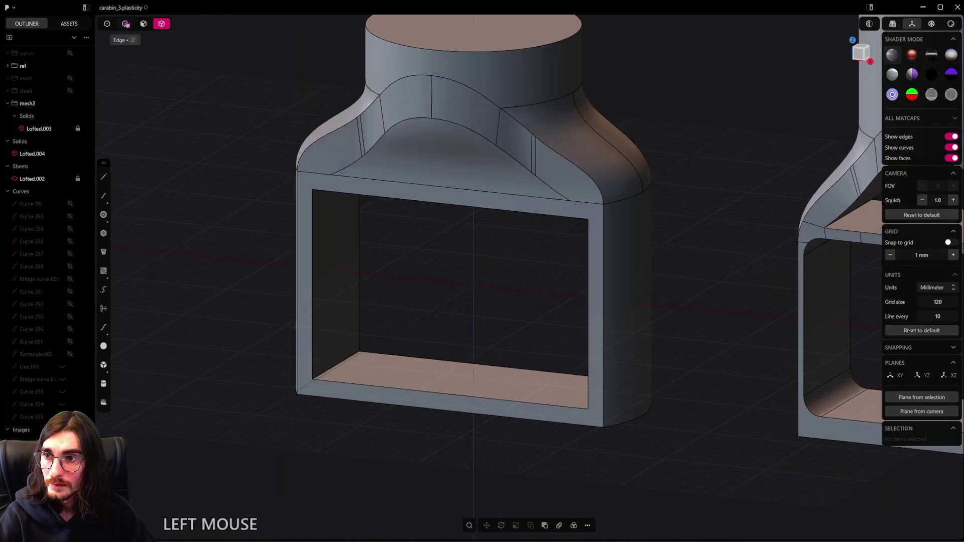
key("ctrl+alt")
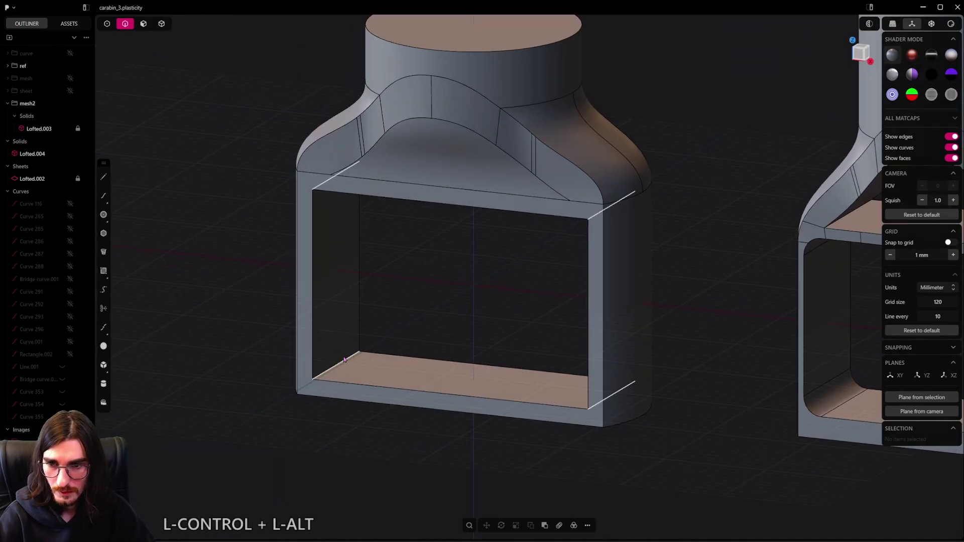
left_click(344, 359, "ctrl+alt")
middle_click_drag(476, 351, 586, 378)
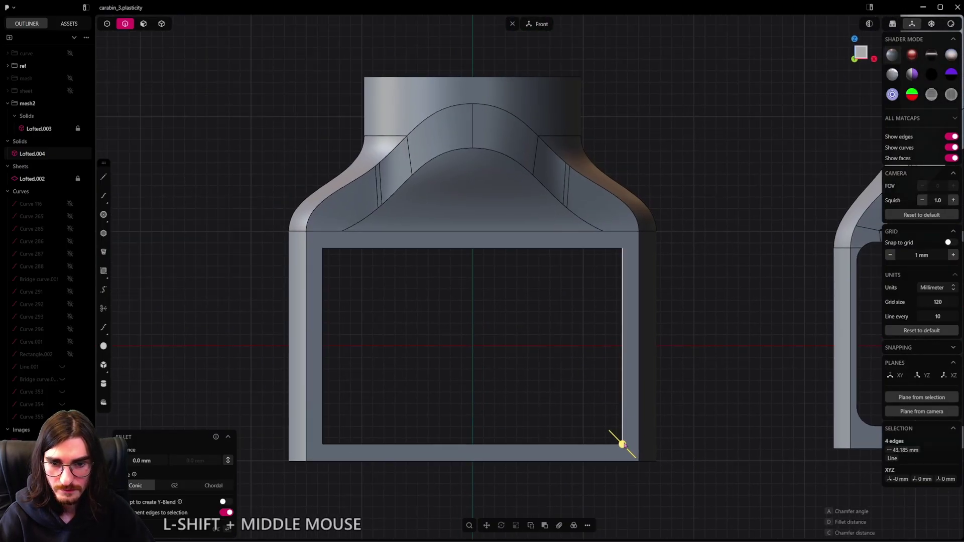
scroll(633, 385, "down", 3)
scroll(635, 395, "up", 3)
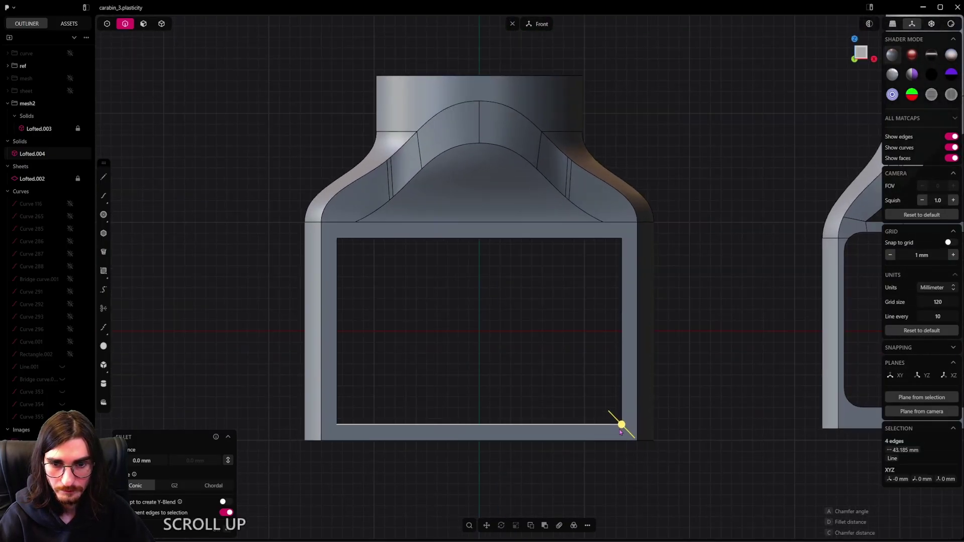
left_click_drag(621, 423, 622, 425, "shift")
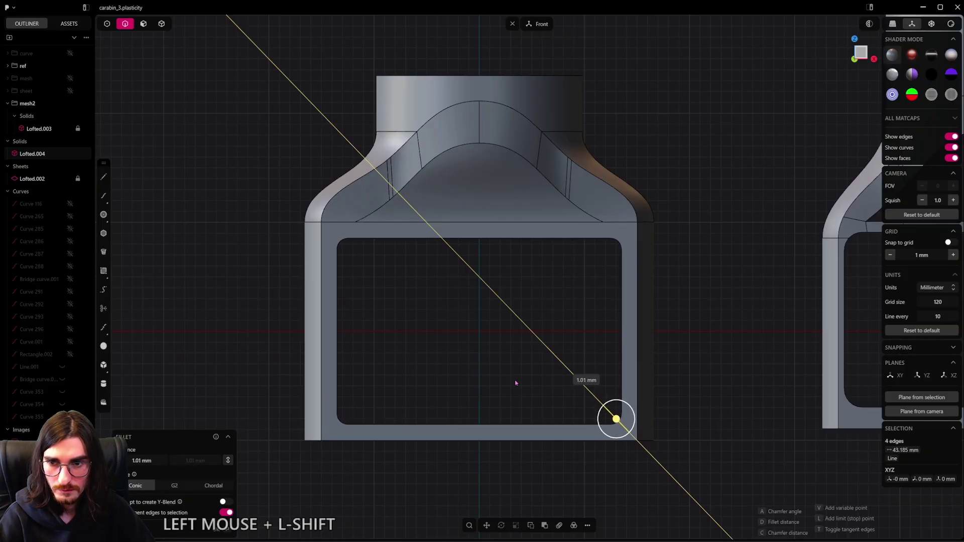
left_click_drag(510, 374, 510, 378, "shift")
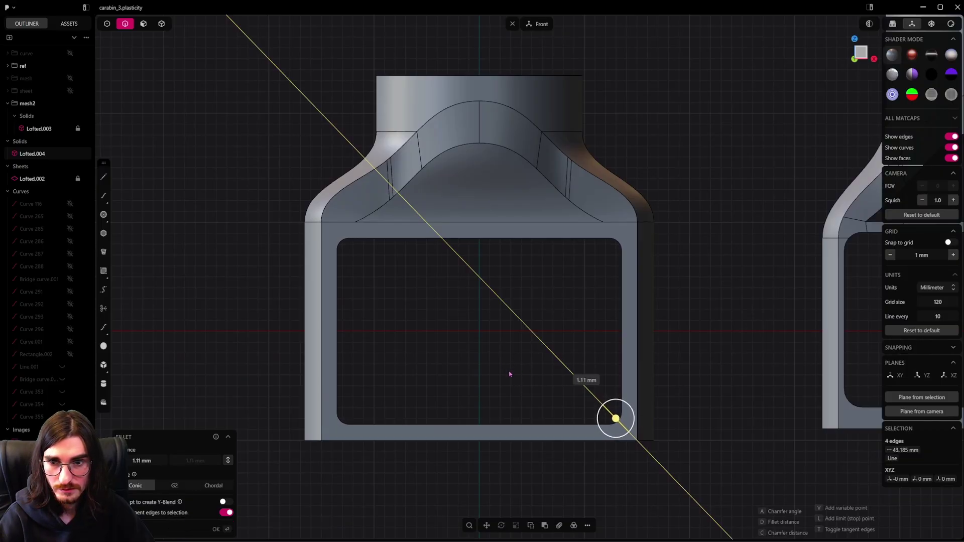
left_click_drag(473, 334, 475, 335, "shift")
right_click(477, 339)
scroll(480, 334, "down", 3)
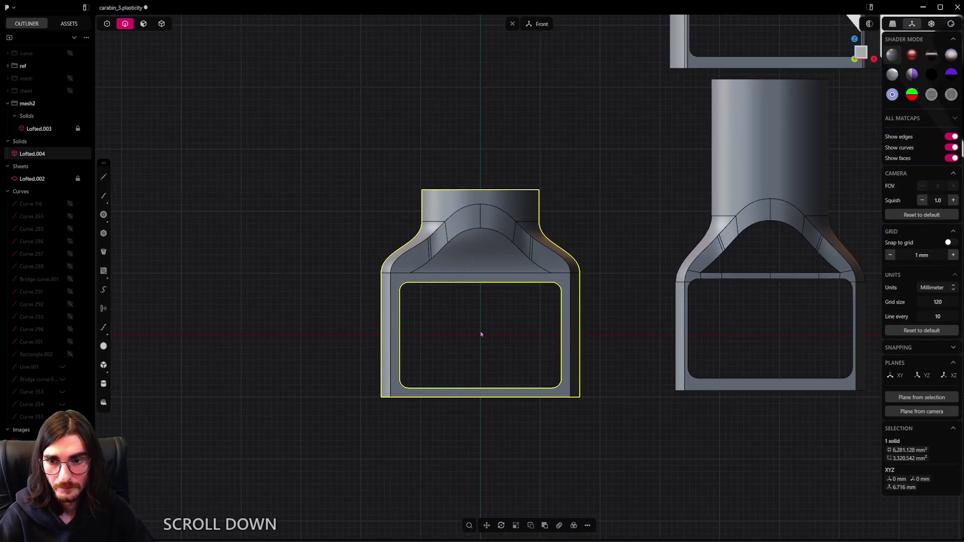
Step: Select the side wall and upper corner fillet faces inside the strap opening
scroll(485, 331, "up", 2)
middle_click_drag(484, 332, 417, 339)
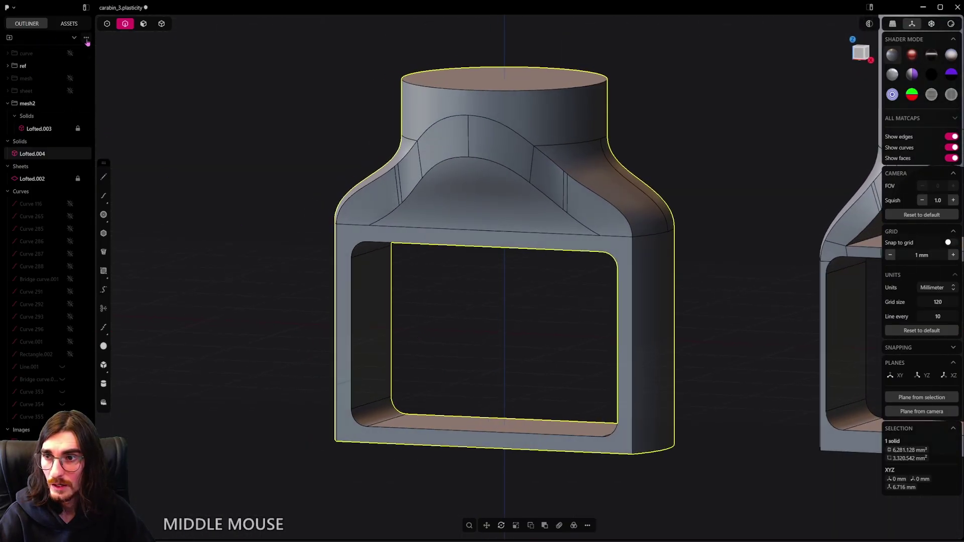
left_click(143, 23)
left_click(374, 299)
middle_click_drag(374, 297, 363, 247)
left_click(367, 229)
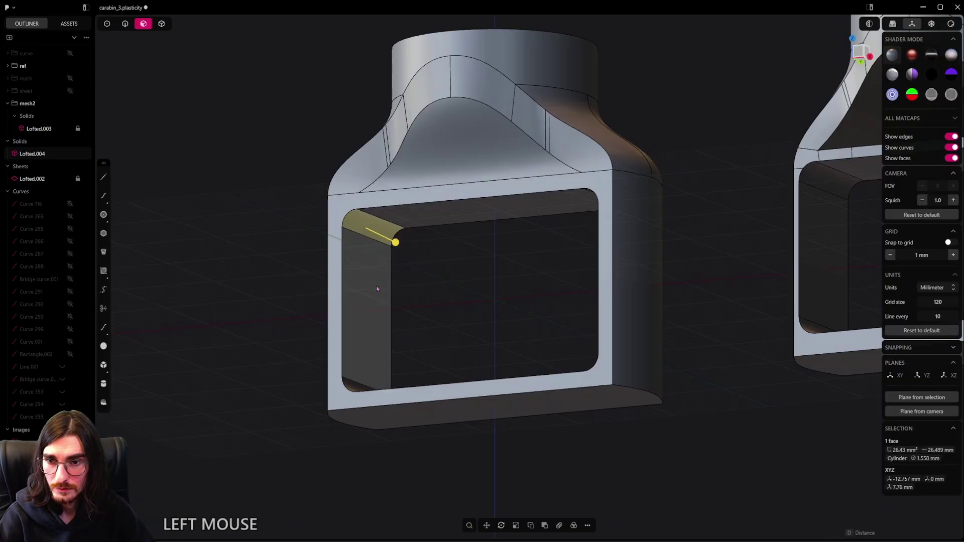
Step: Widen the rectangular opening by pushing its two inner side faces outward by about 1.16 mm
left_click(374, 310, "shift")
middle_click_drag(373, 310, 628, 331)
left_click(369, 398, "shift")
left_click(449, 354)
left_click(381, 343)
left_click(647, 326, "shift")
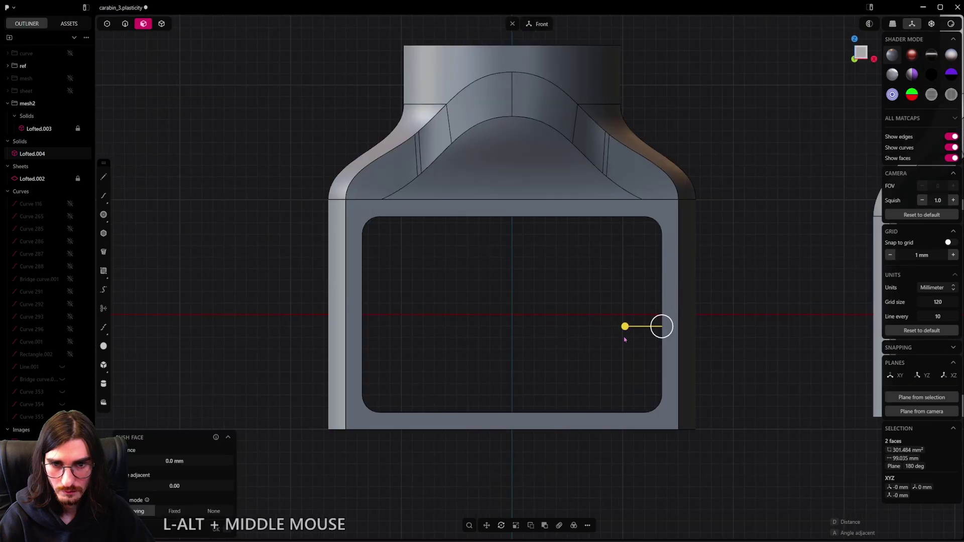
left_click_drag(628, 329, 723, 322, "shift")
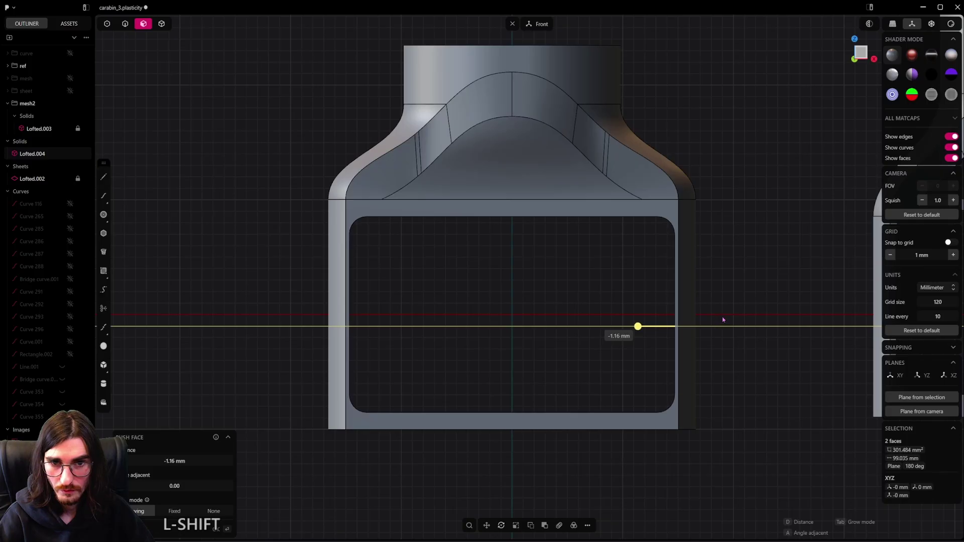
Step: Compare the widened part with the two neighbouring versions and the reference photo in front view
scroll(723, 320, "down", 3)
middle_click_drag(686, 323, 640, 346, "shift")
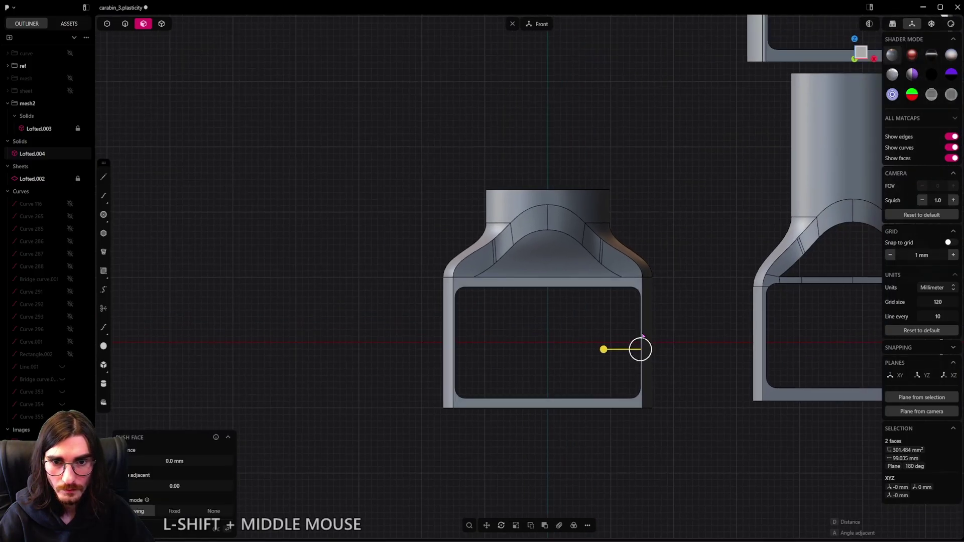
scroll(698, 299, "down", 3)
middle_click_drag(698, 299, 612, 305, "shift")
scroll(612, 304, "down", 2)
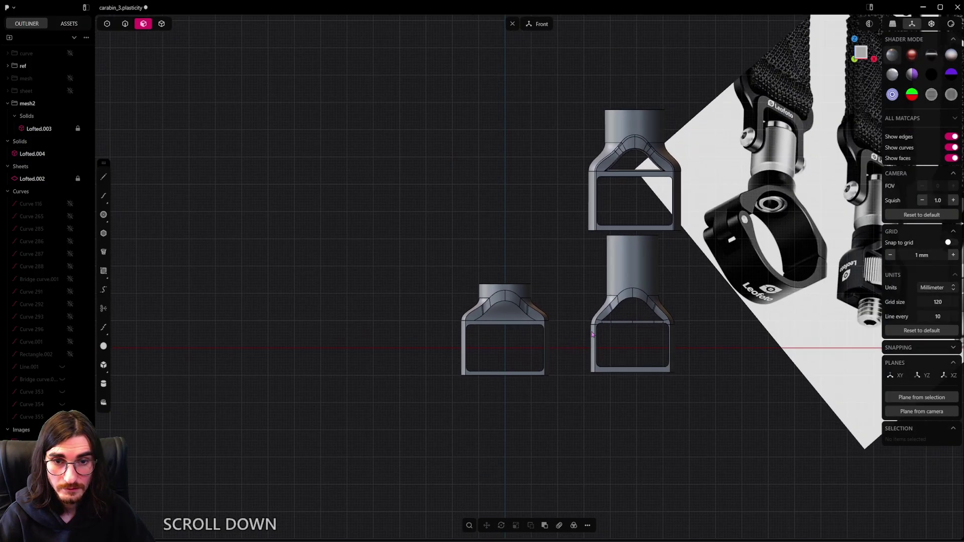
middle_click_drag(558, 346, 417, 309, "shift")
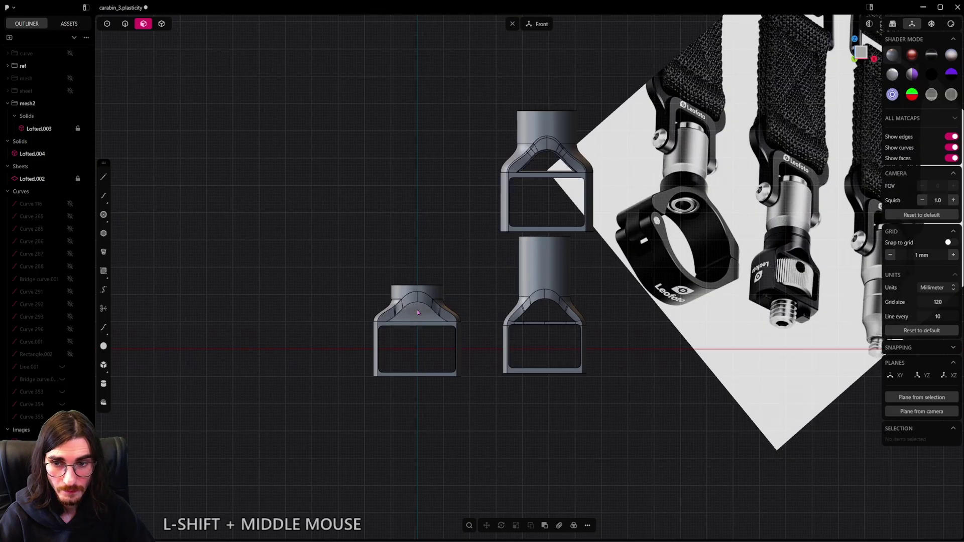
scroll(419, 310, "up", 3)
scroll(422, 316, "up", 2)
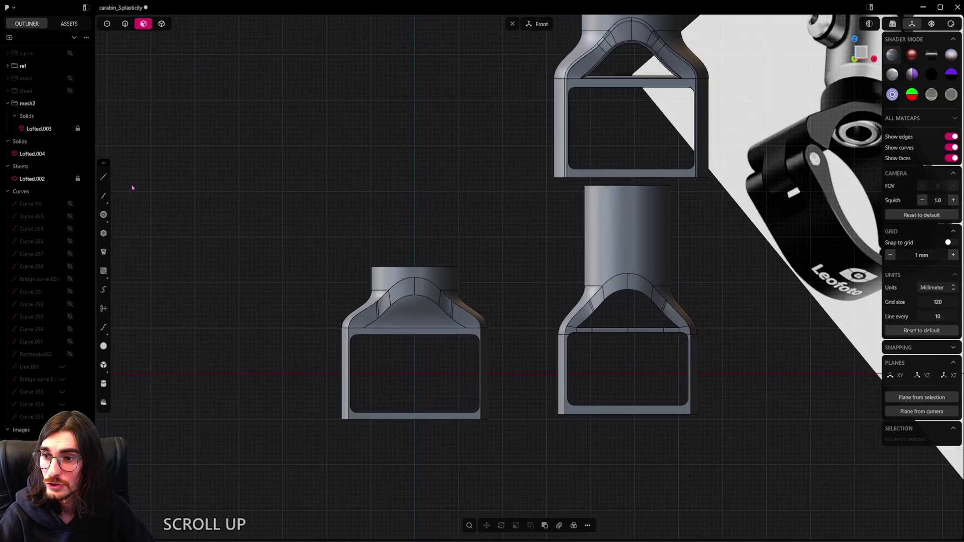
Step: Show the hidden arch profile curve Line.001, duplicate it in place, and hide the original
left_click(63, 368)
scroll(501, 316, "up", 4)
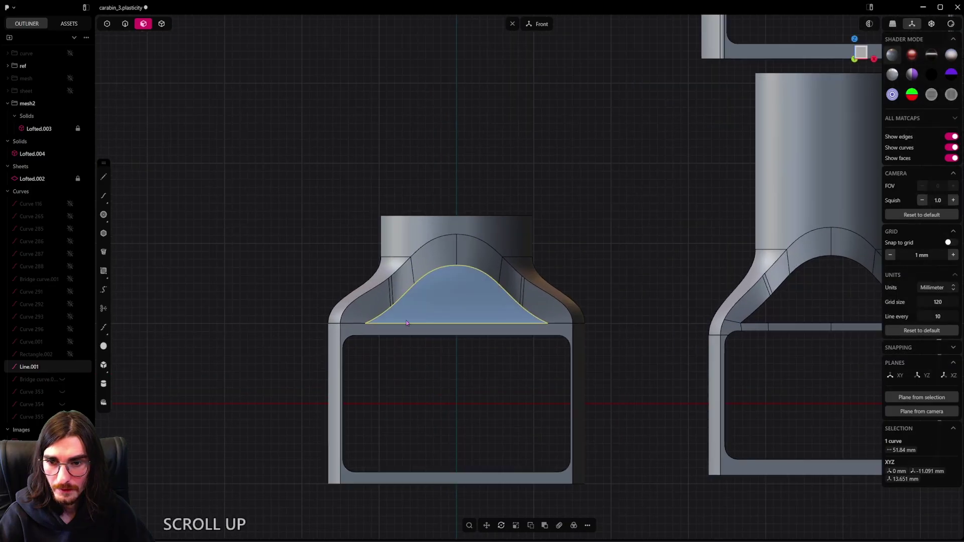
key("shift+d")
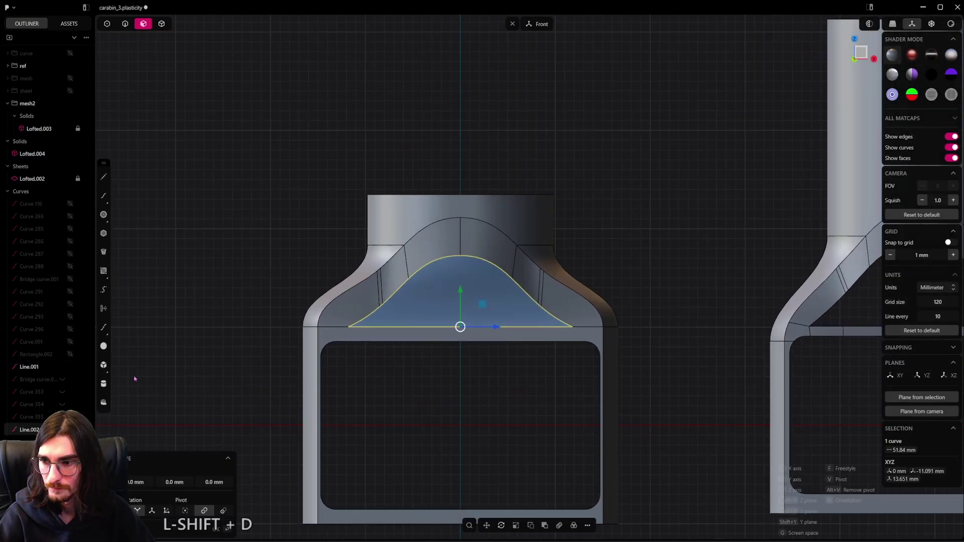
left_click(71, 368)
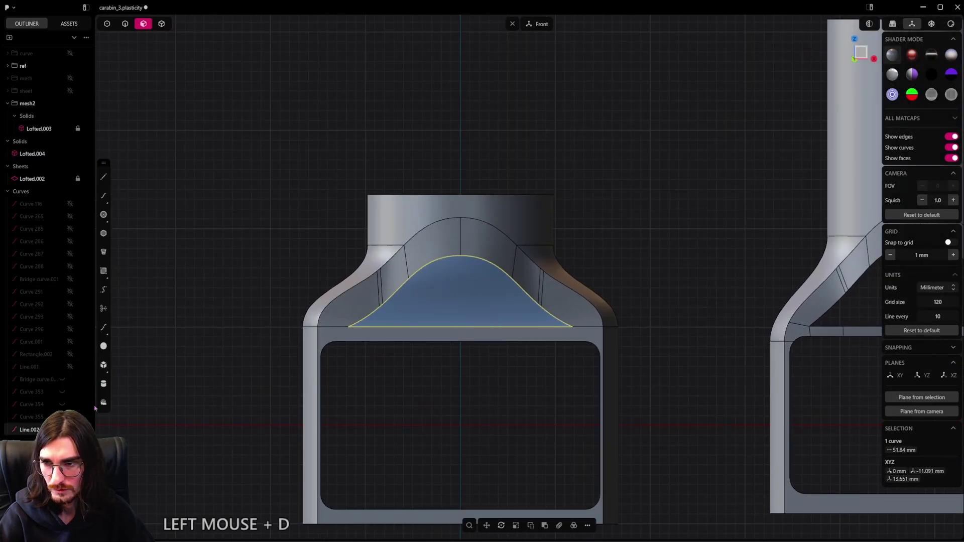
Step: Scale the duplicated arch curve down uniformly about its region centre to a length of about 44 mm
scroll(447, 364, "up", 2)
key("s")
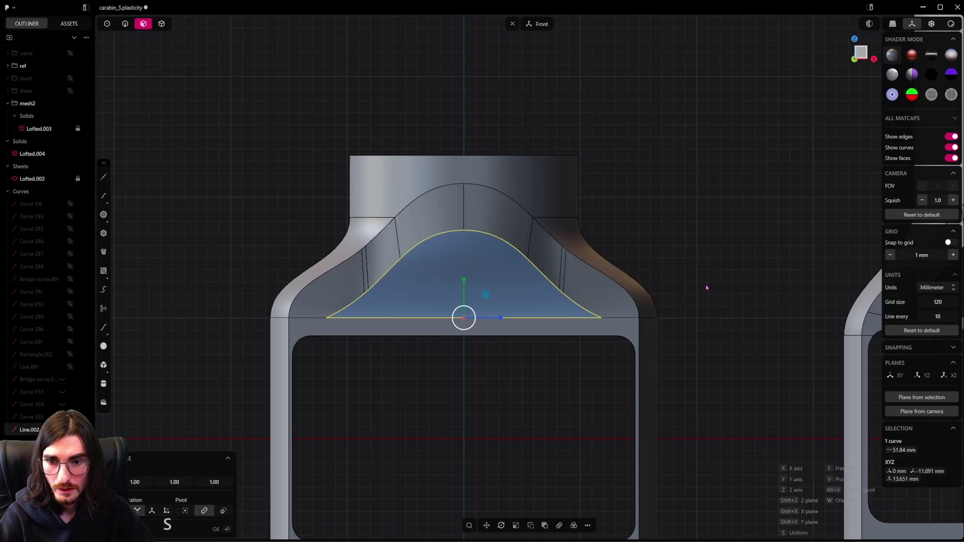
key("v")
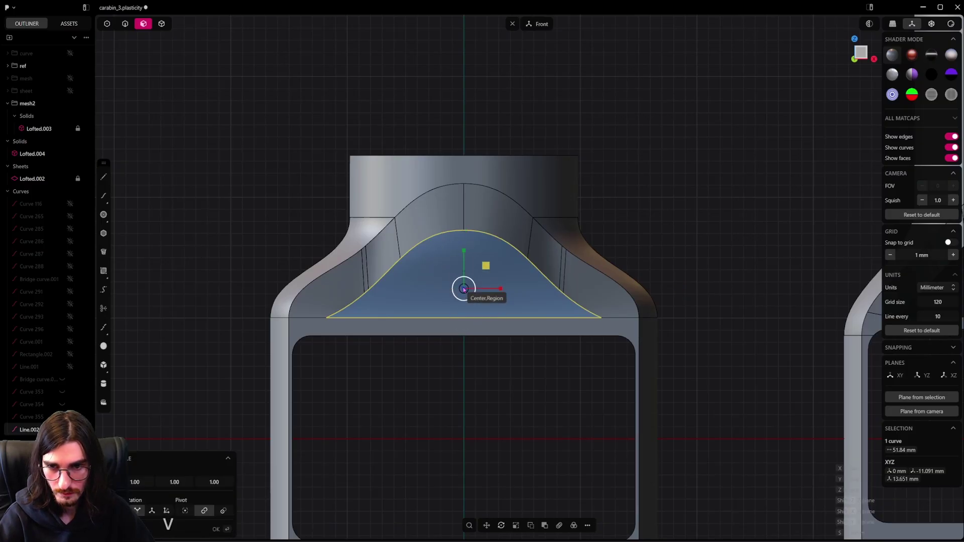
left_click(464, 289)
right_click(531, 306)
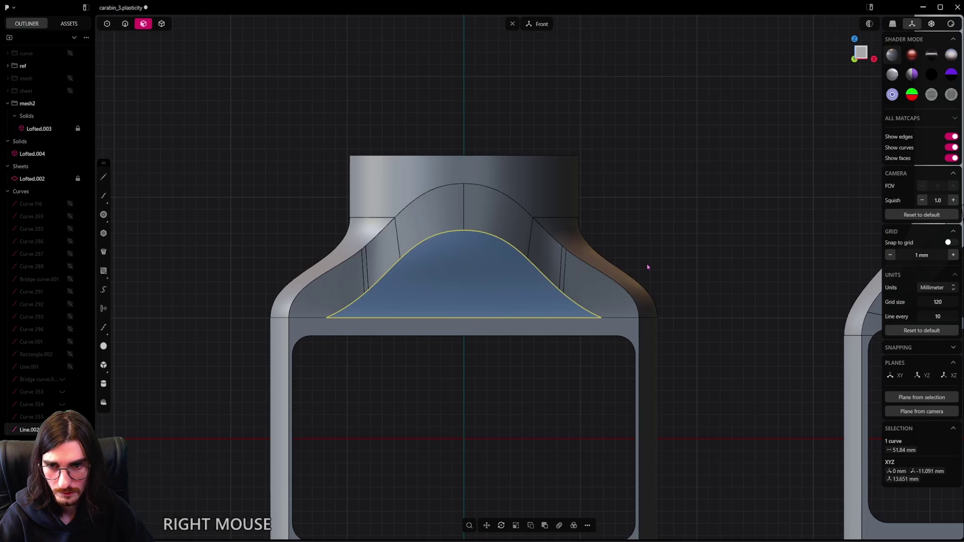
key("s")
key("shift")
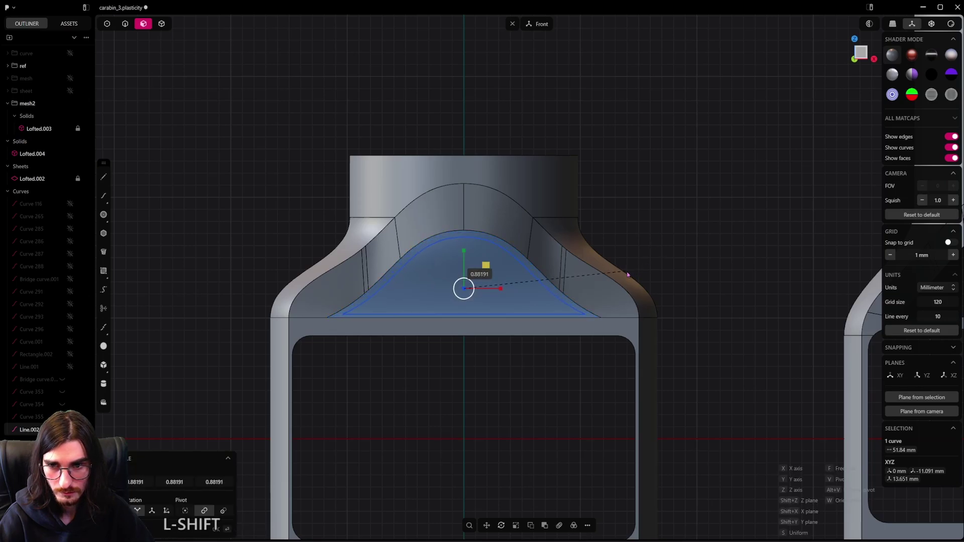
left_click(576, 283, "shift")
scroll(624, 254, "down", 2)
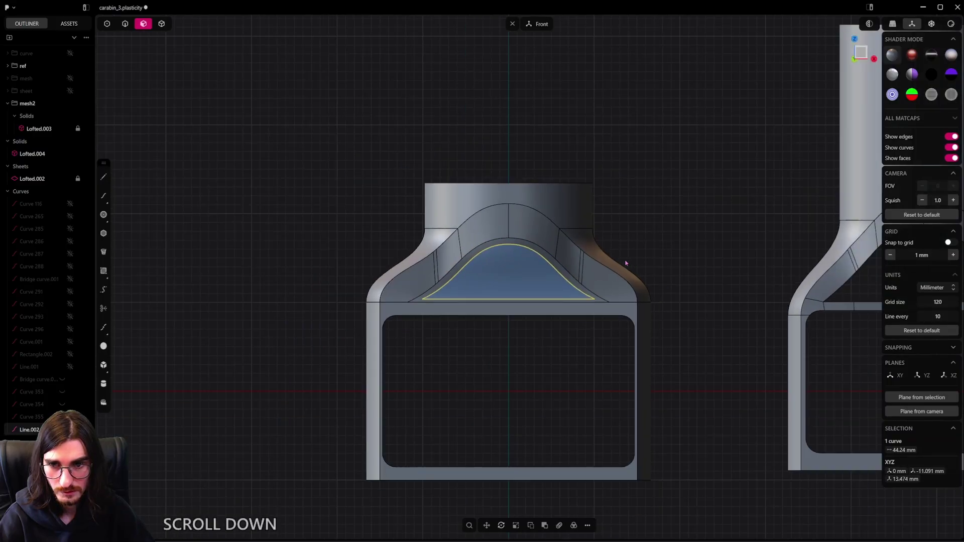
Step: Cut the bottle-shaped body with the reduced arch curve to separate the piece inside the arch
middle_click_drag(625, 255, 573, 322)
middle_click_drag(572, 322, 579, 323)
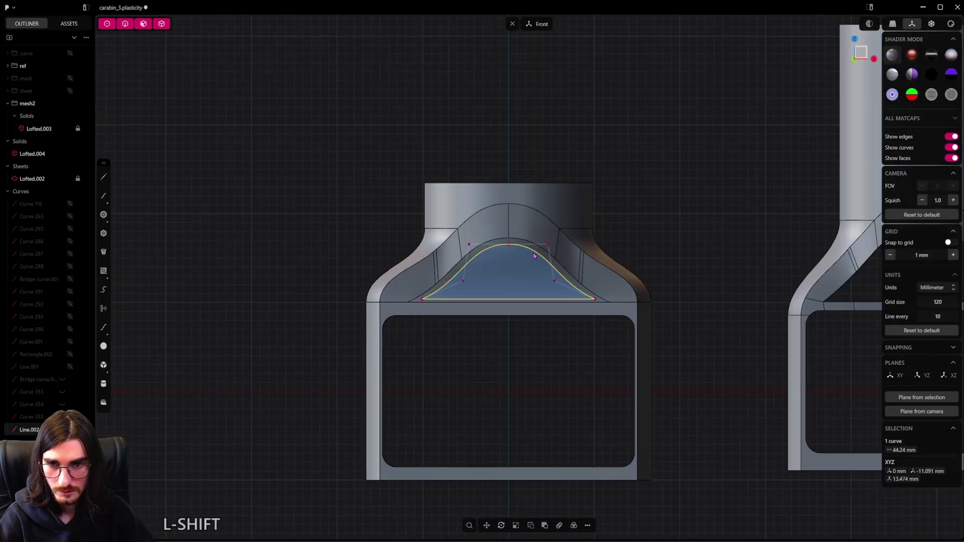
key("c")
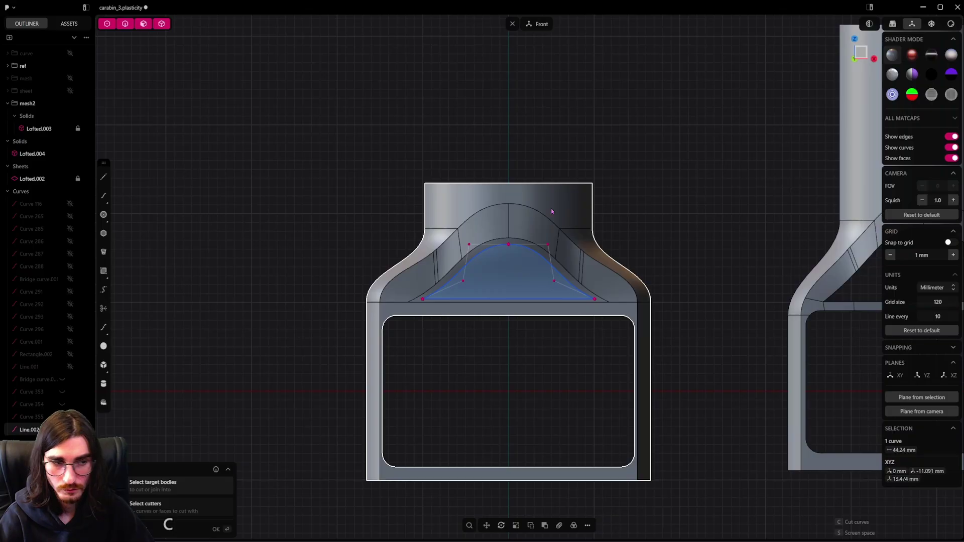
left_click(551, 211)
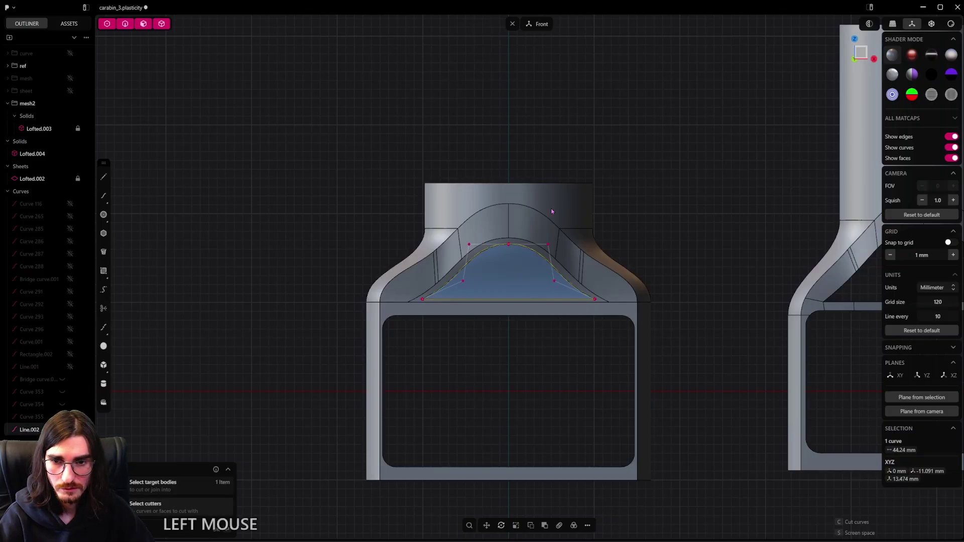
right_click(669, 226)
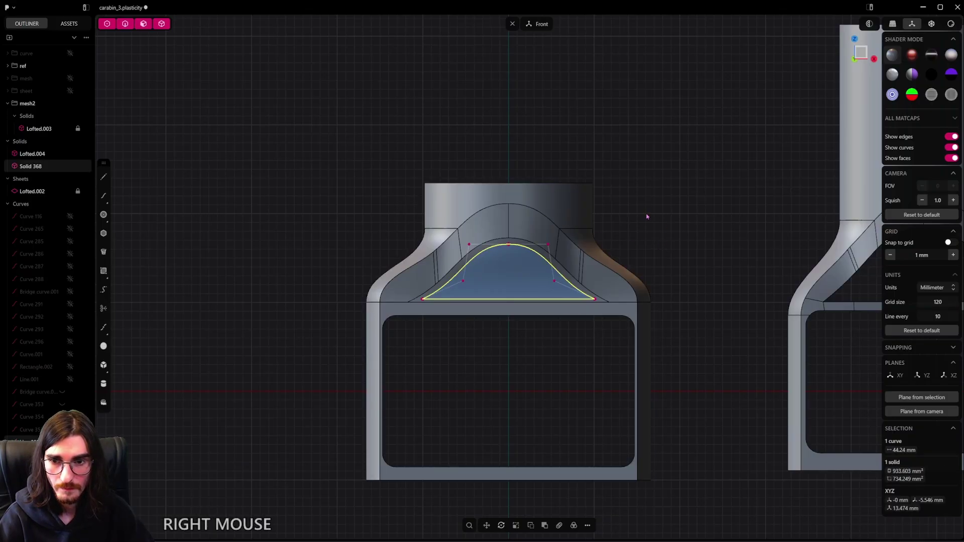
middle_click_drag(647, 217, 403, 204)
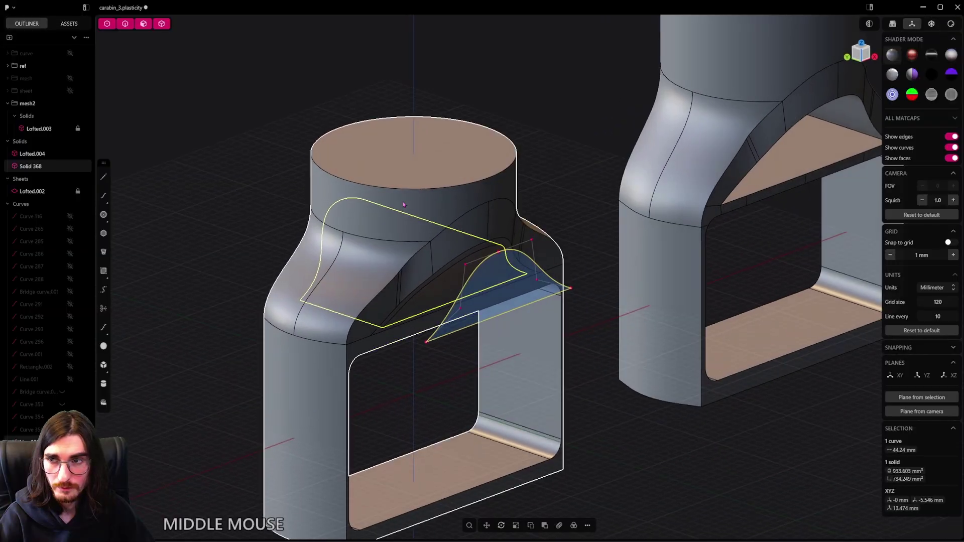
Step: Hide the arch curve used as the cutter
left_click(229, 71)
left_click(126, 24)
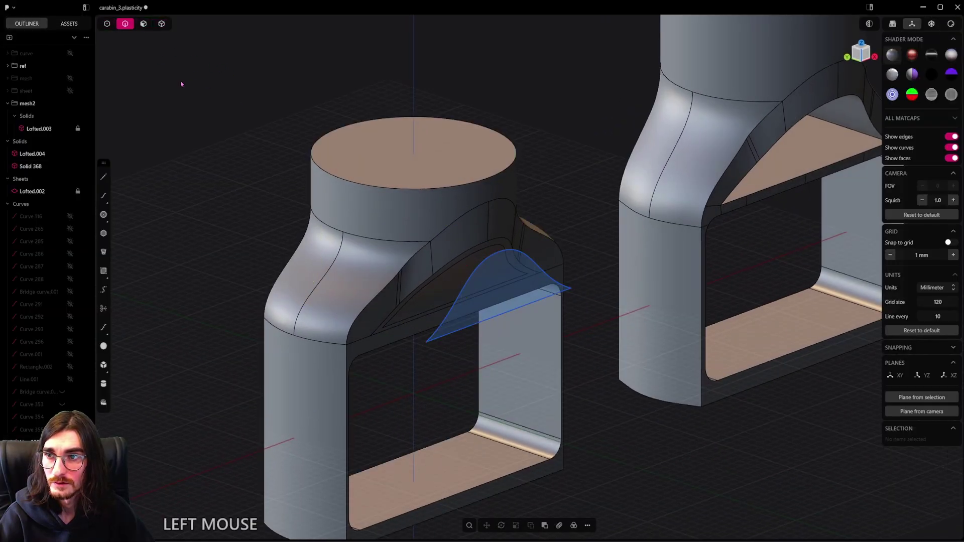
left_click(527, 254)
key("Delete")
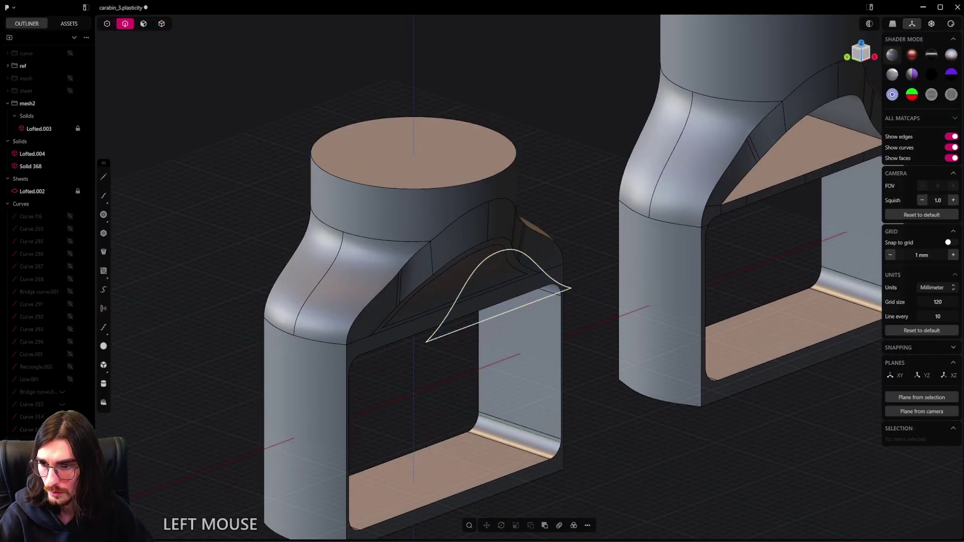
Step: Delete the separated solid inside the arch to open it up, and save the file
left_click(143, 26)
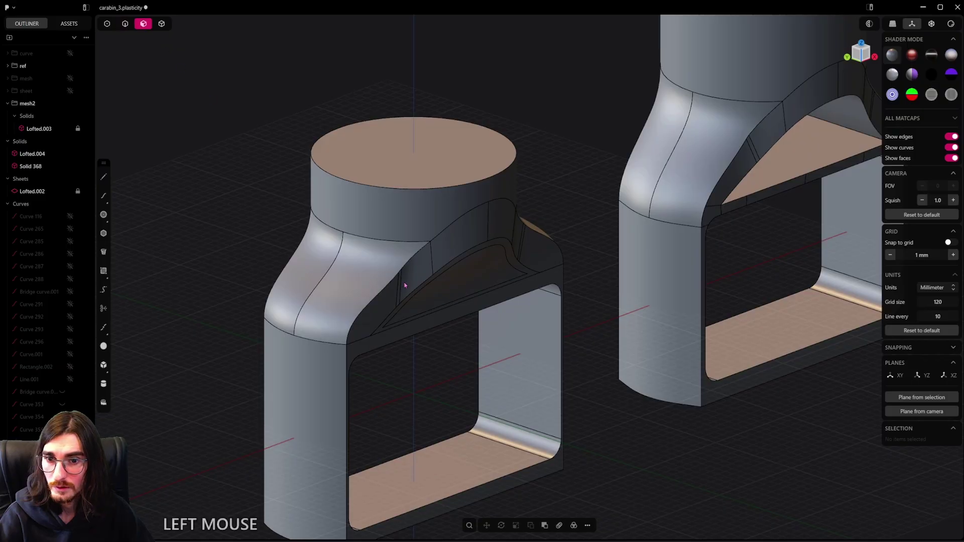
left_click(452, 296)
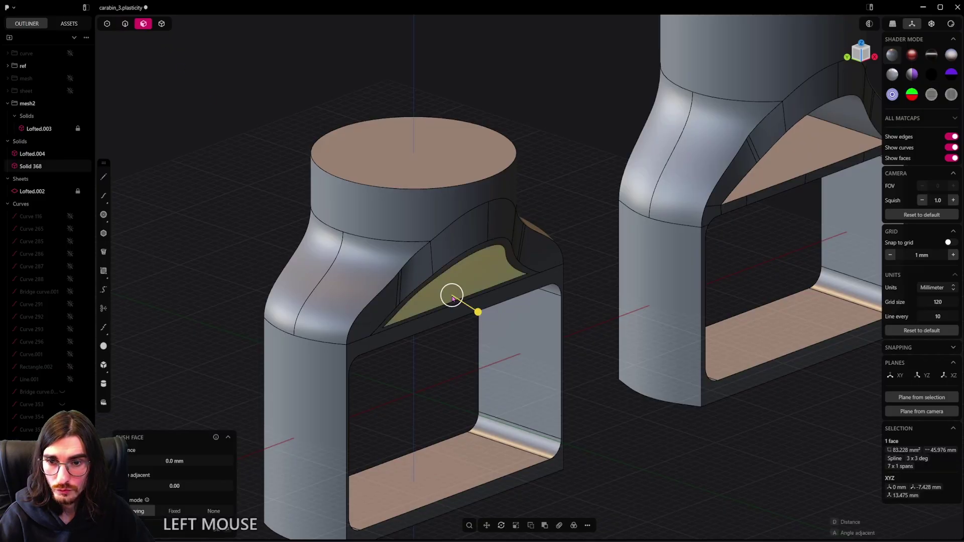
left_click(576, 216)
left_click(494, 277)
key("x")
middle_click_drag(495, 277, 505, 317, "alt")
key("ctrl+s")
scroll(435, 309, "down", 3)
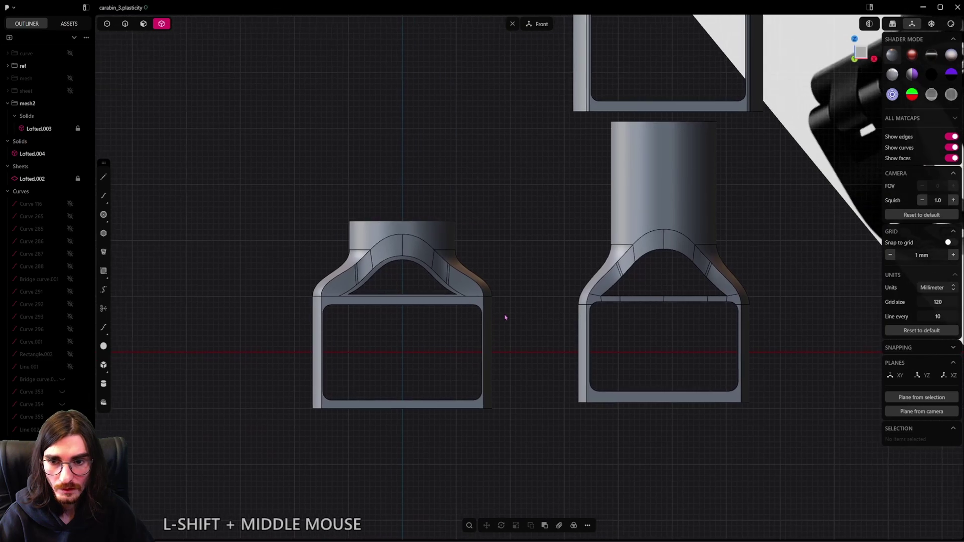
Step: Try a 0.25 mm fillet on the front edges of the arch opening, including its straight lower edge
scroll(564, 304, "up", 2)
scroll(381, 302, "up", 2)
middle_click_drag(382, 303, 409, 317, "shift")
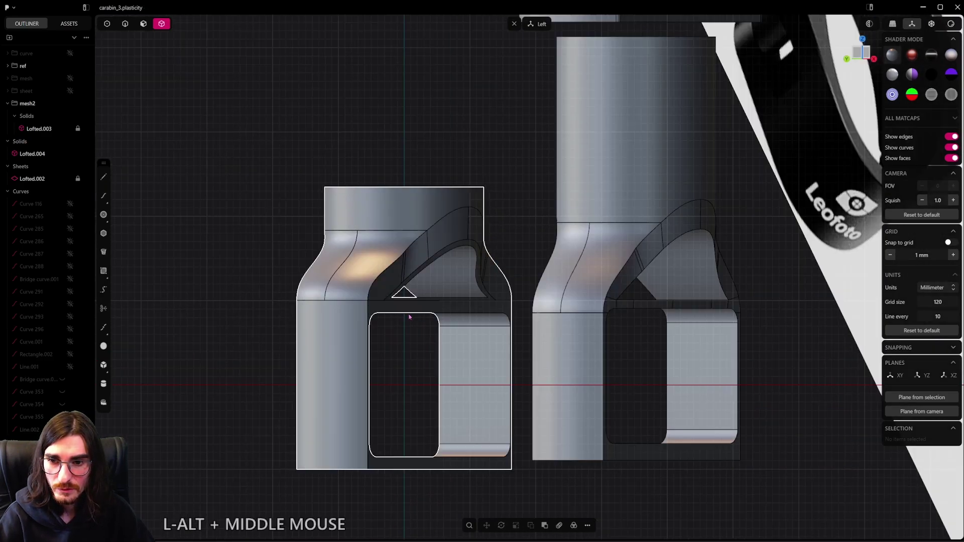
scroll(484, 300, "up", 2)
middle_click_drag(484, 300, 542, 314)
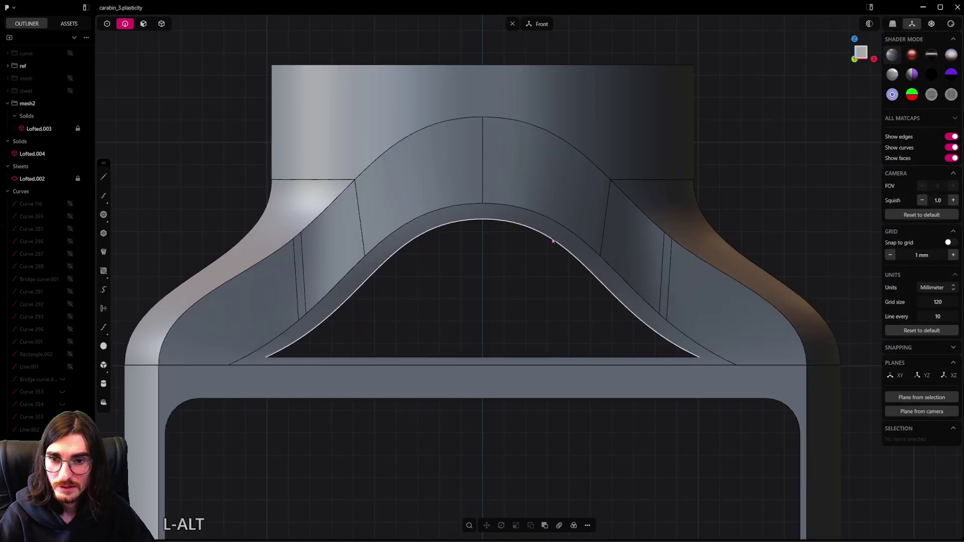
left_click(553, 241, "alt")
left_click(571, 357, "shift")
middle_click_drag(570, 357, 616, 388)
left_click_drag(616, 387, 658, 374, "shift")
middle_click_drag(658, 374, 474, 371, "alt")
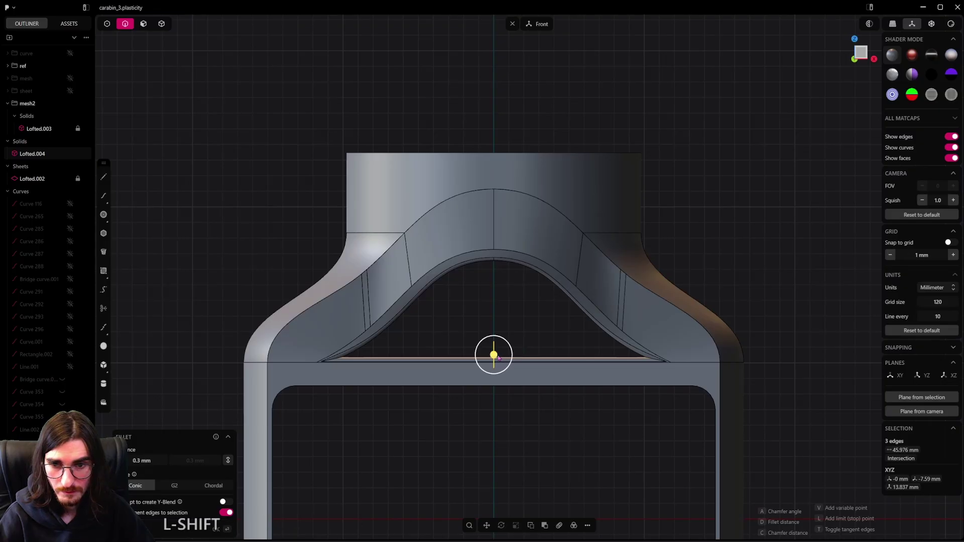
left_click_drag(494, 354, 498, 342, "shift")
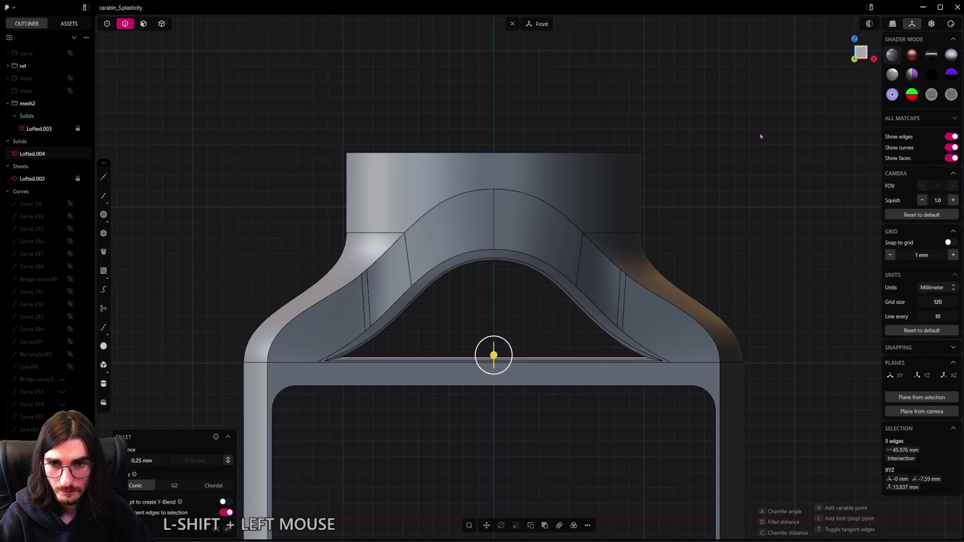
right_click(758, 136)
Step: Undo the fillet on the arch opening's front edges
scroll(734, 201, "down", 8)
middle_click_drag(763, 254, 610, 249, "shift")
left_click(610, 250)
mouse_move(564, 275)
middle_mouse_down()
mouse_move(594, 306)
mouse_move(564, 292)
mouse_move(594, 295)
mouse_move(579, 281)
middle_mouse_up()
key("ctrl+z")
Step: Fillet the two sharp corner edges at the ends of the arch opening by about 0.07 mm
scroll(537, 270, "up", 5)
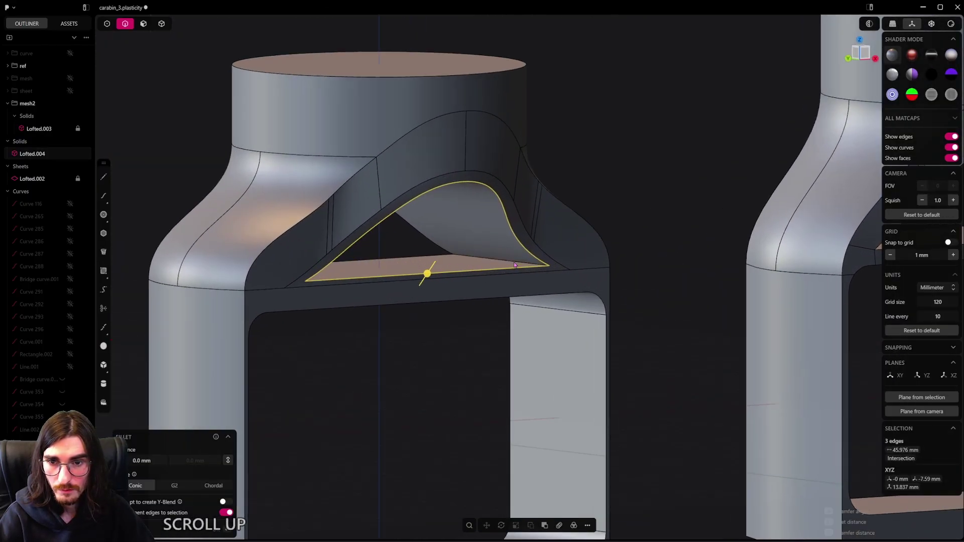
left_click(510, 261)
middle_click_drag(510, 261, 340, 303)
scroll(417, 261, "up", 2)
left_click(377, 229, "shift")
scroll(650, 280, "up", 3)
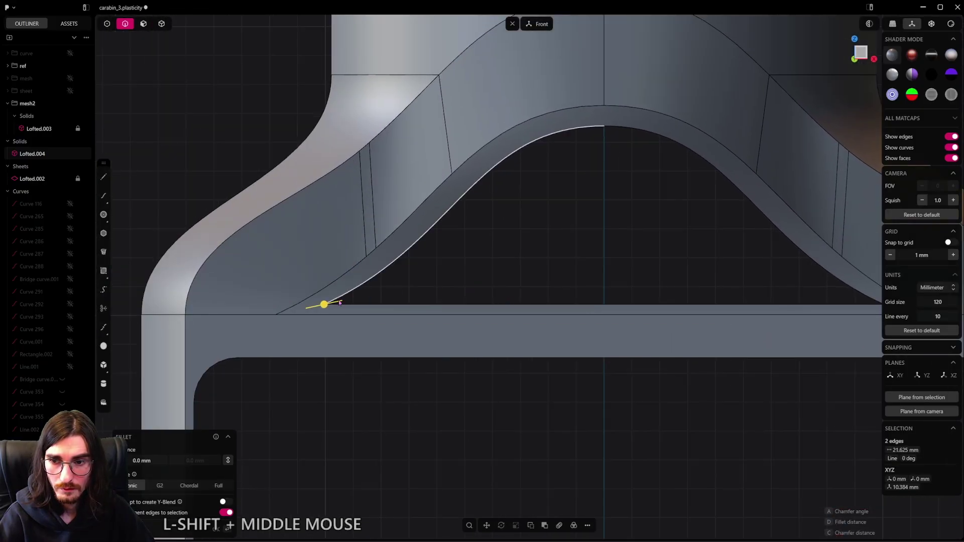
left_click_drag(324, 306, 351, 301, "shift")
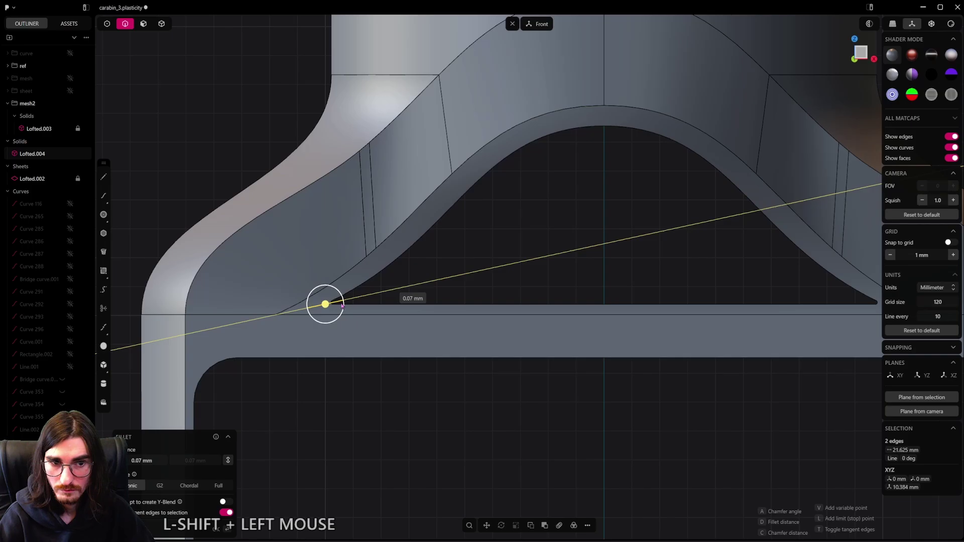
left_click_drag(339, 306, 340, 305, "shift")
right_click(392, 296)
Step: Fillet the complete front edge loop of the arch opening by 0.25 mm
scroll(502, 291, "down", 3)
middle_click_drag(591, 289, 435, 266, "shift")
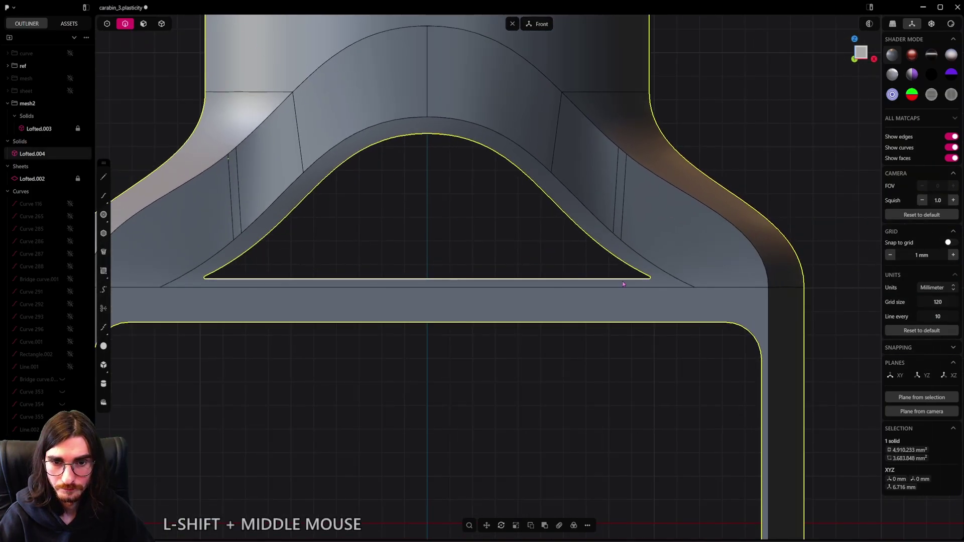
left_click(602, 279)
left_click(585, 279, "alt")
middle_click_drag(559, 287, 366, 339)
key("b")
left_click_drag(244, 353, 320, 354, "shift")
middle_click_drag(320, 354, 408, 272, "alt")
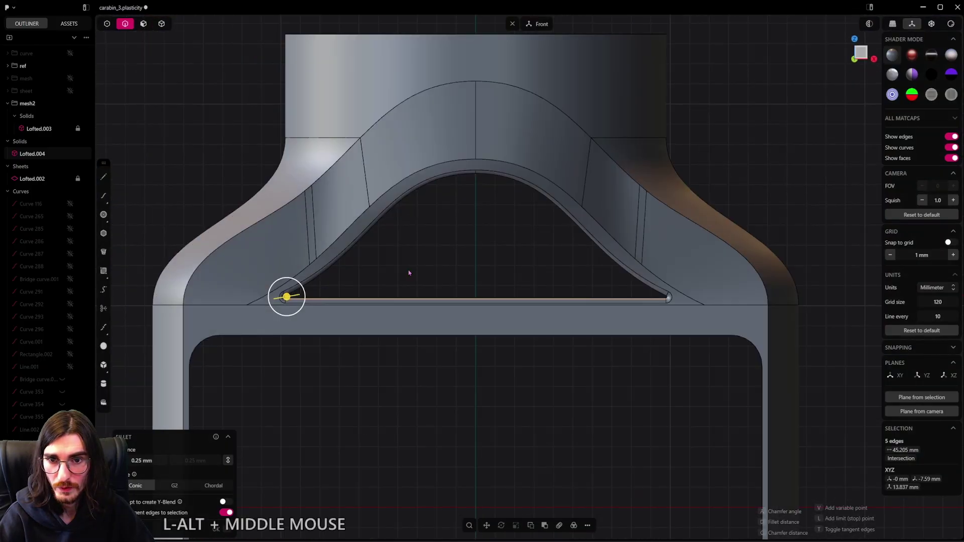
right_click(792, 169)
left_click(737, 192)
Step: Examine the filleted arch opening and compare it with the neighbouring version of the part
scroll(737, 192, "down", 6)
middle_click_drag(594, 257, 496, 260, "shift")
scroll(552, 254, "down", 2)
scroll(496, 260, "up", 5)
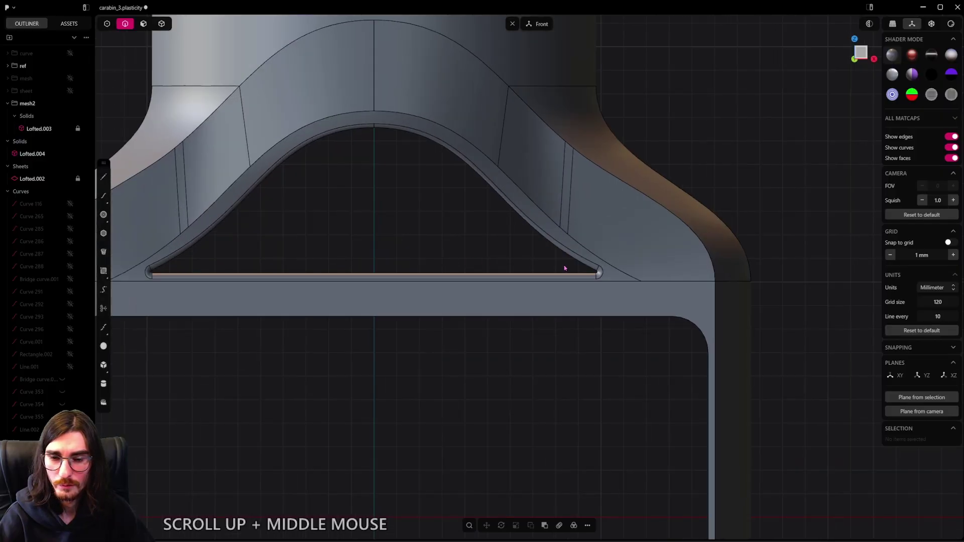
scroll(608, 258, "down", 5)
middle_click_drag(740, 264, 226, 315, "shift")
scroll(675, 308, "up", 3)
scroll(716, 306, "down", 3)
middle_click_drag(714, 301, 696, 444, "shift")
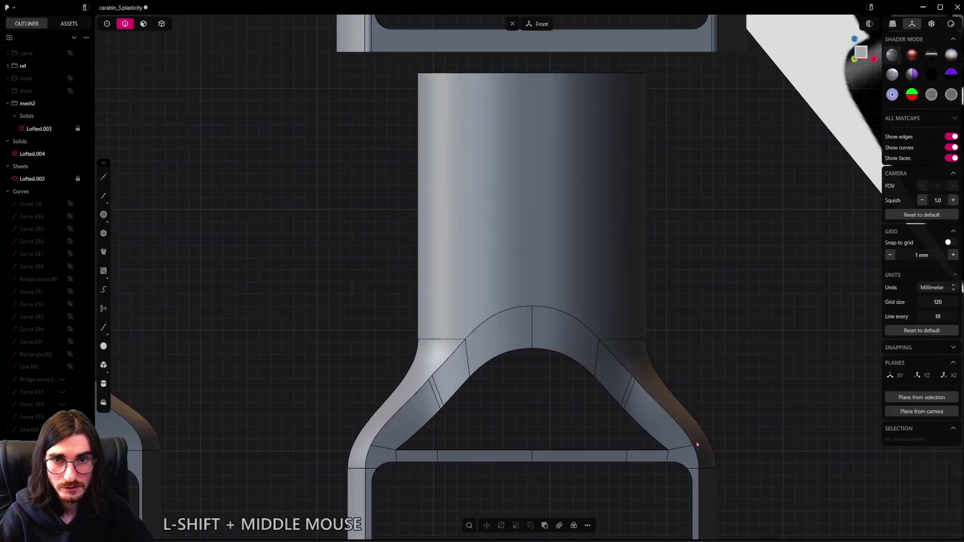
Step: Examine the arch opening's filleted edges from the front, with the model's edge lines hidden
middle_click_drag(597, 87, 523, 480, "shift")
scroll(582, 176, "up", 5)
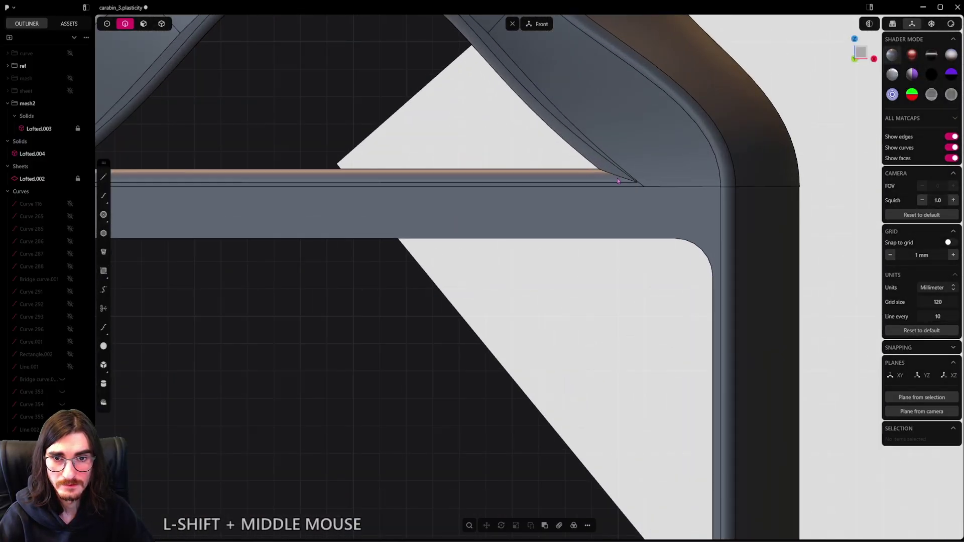
scroll(657, 189, "down", 6)
middle_click_drag(377, 269, 516, 292, "shift")
scroll(573, 321, "up", 3)
scroll(598, 342, "up", 2)
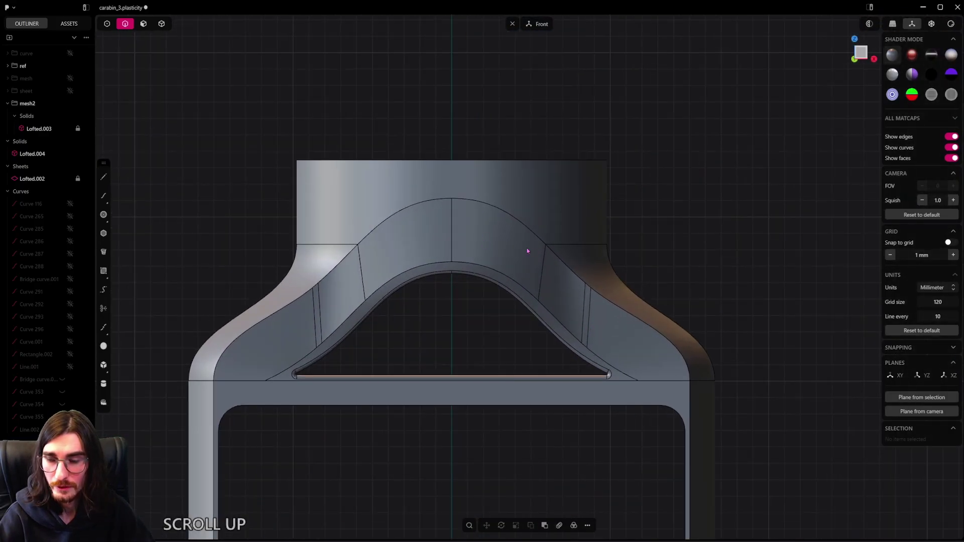
key("shift+z")
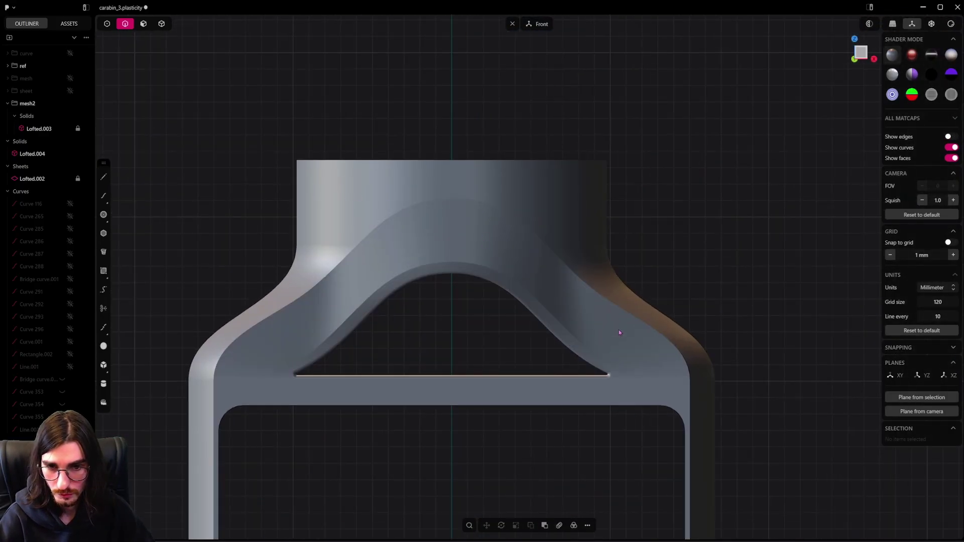
middle_click_drag(619, 333, 612, 345, "shift")
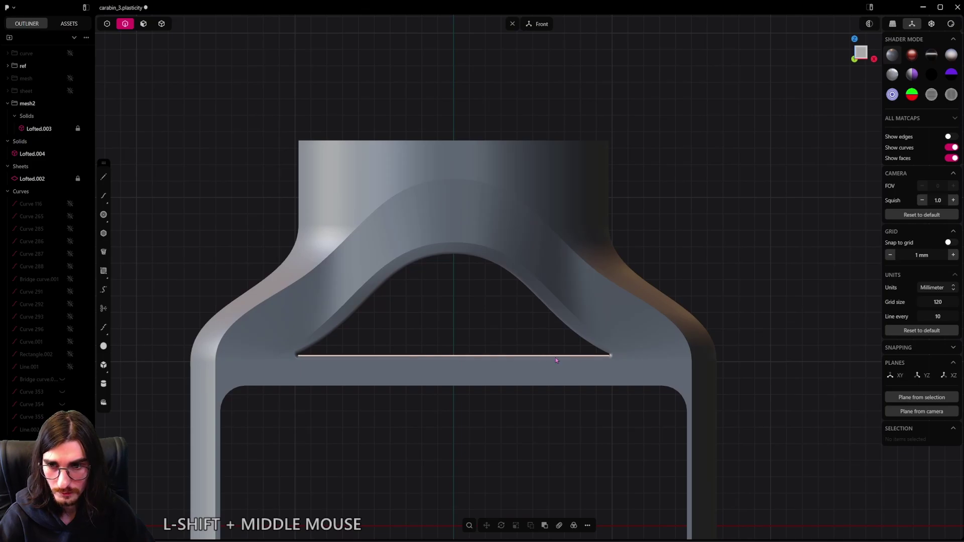
key("q")
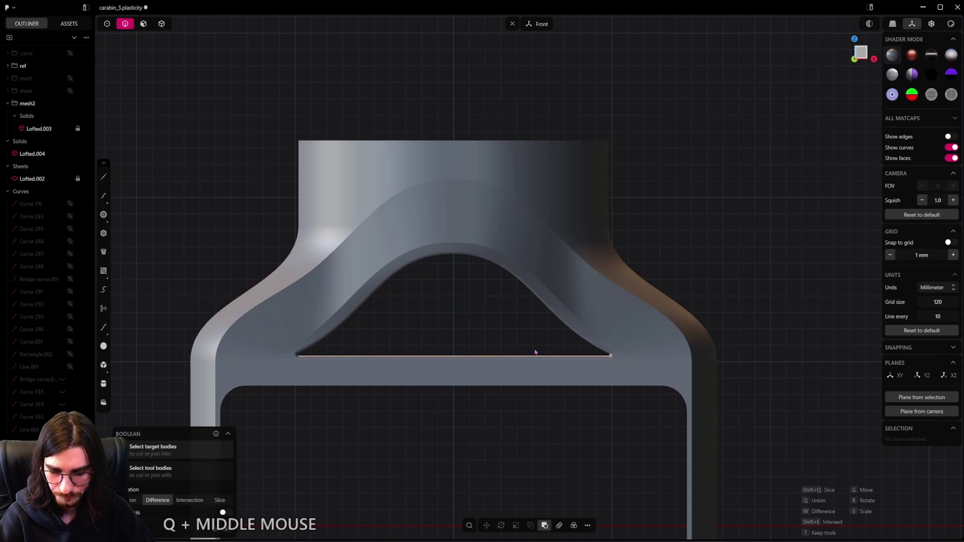
Step: Mirror the connector front to back across its Y centre plane and union the two halves
middle_click_drag(397, 291, 445, 295)
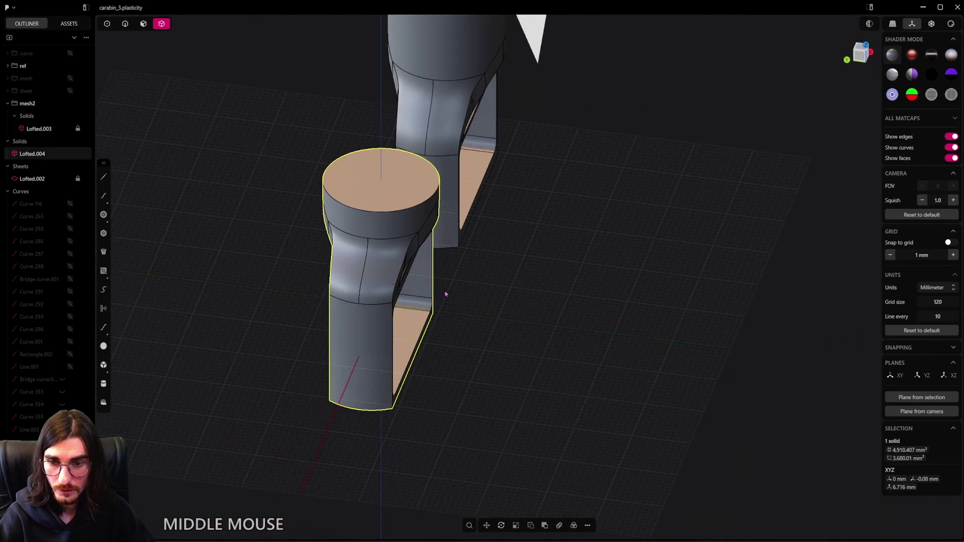
key("alt+x")
left_click(400, 309)
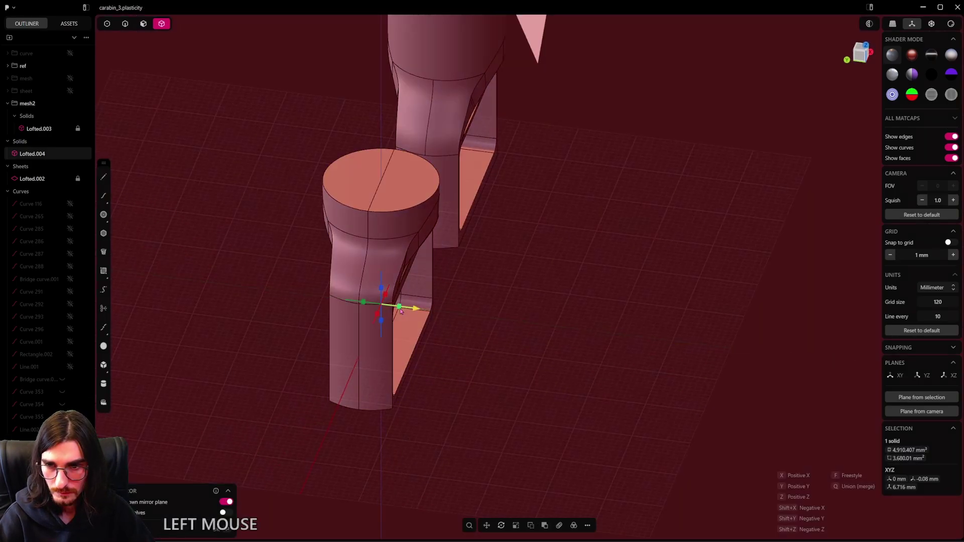
key("q")
right_click(519, 306)
Step: Compare the mirrored connector with the threaded-screw connector in the reference photo
middle_click_drag(519, 306, 397, 299)
scroll(524, 263, "down", 3)
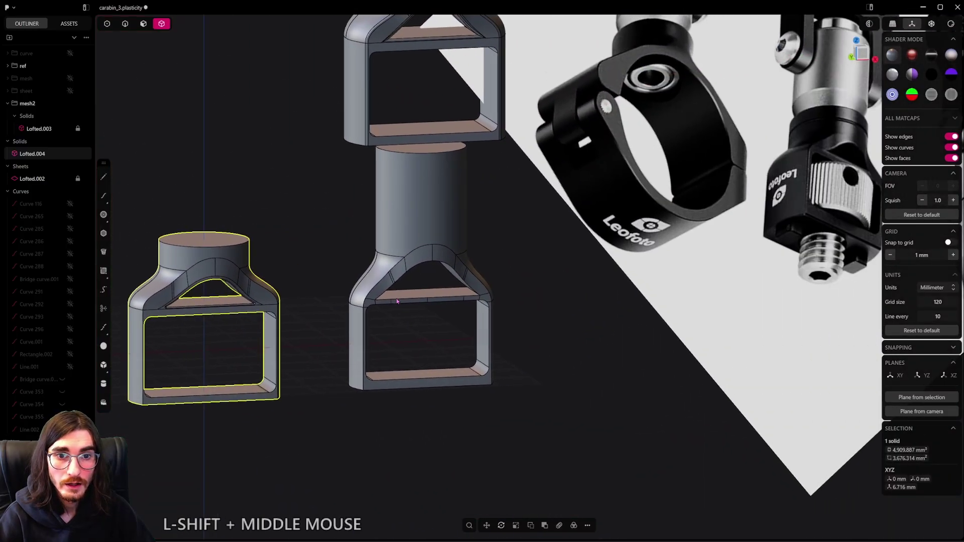
middle_click_drag(295, 337, 302, 340, "shift")
middle_click_drag(592, 326, 361, 322, "shift")
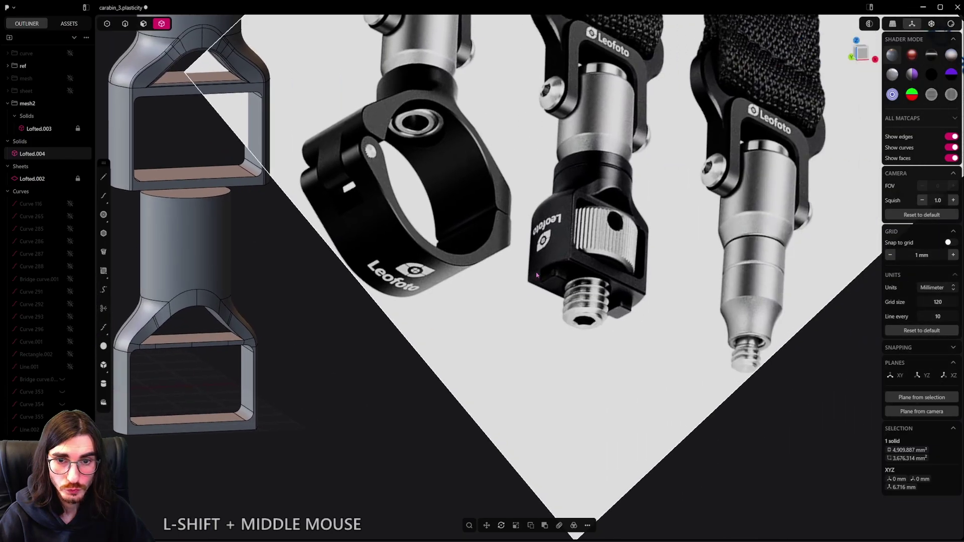
scroll(550, 288, "up", 5)
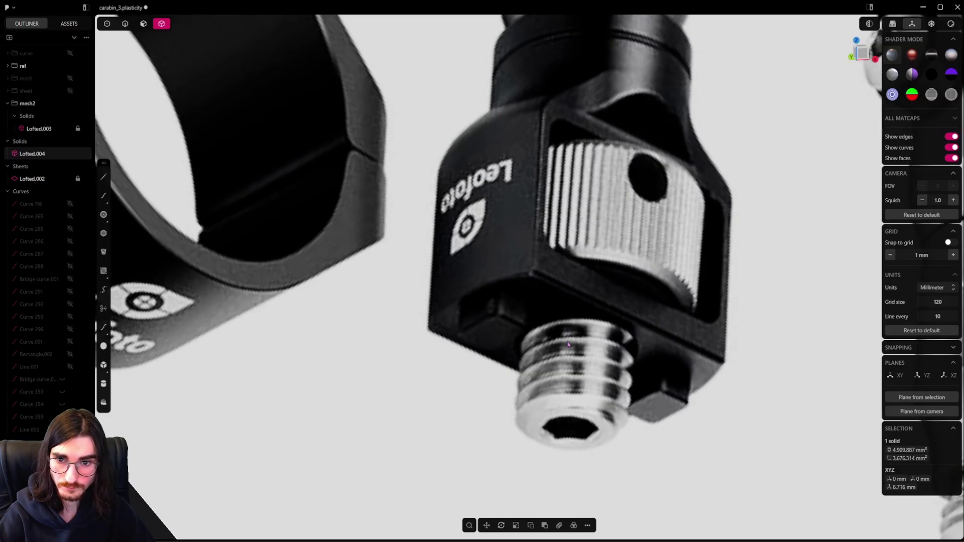
scroll(560, 347, "down", 4)
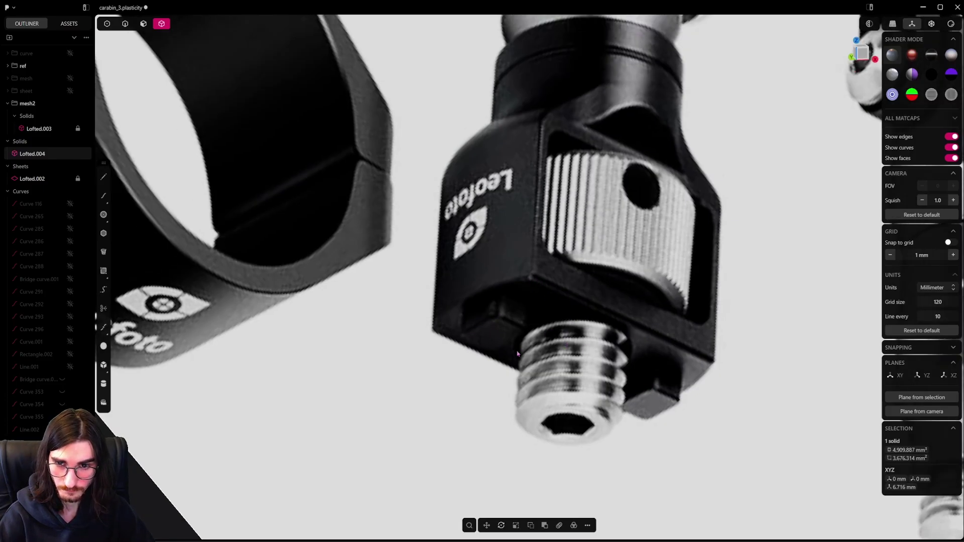
scroll(282, 399, "down", 3)
middle_click_drag(262, 398, 441, 351, "shift")
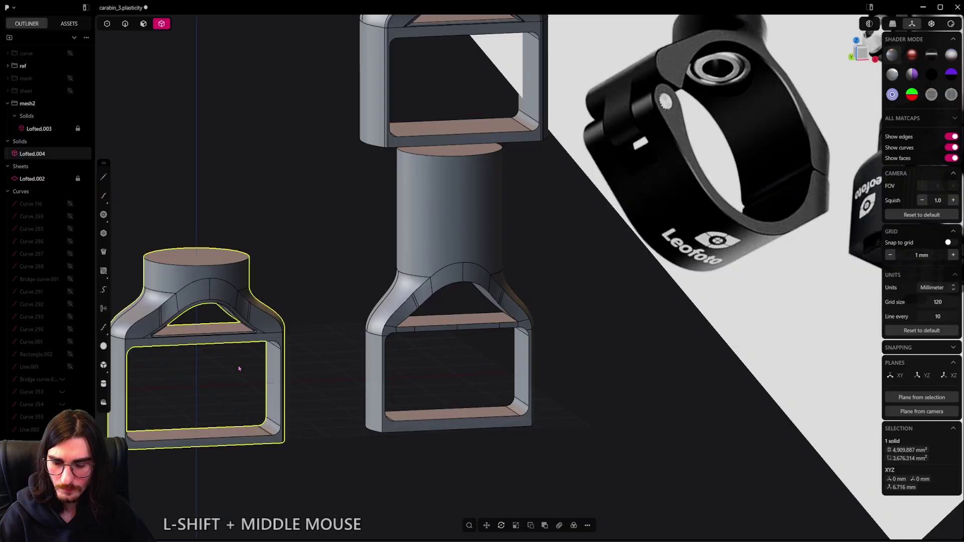
Step: Save the file with the mirrored connector
middle_click_drag(239, 369, 361, 332)
key("ctrl+s")
middle_click_drag(516, 318, 459, 335, "shift")
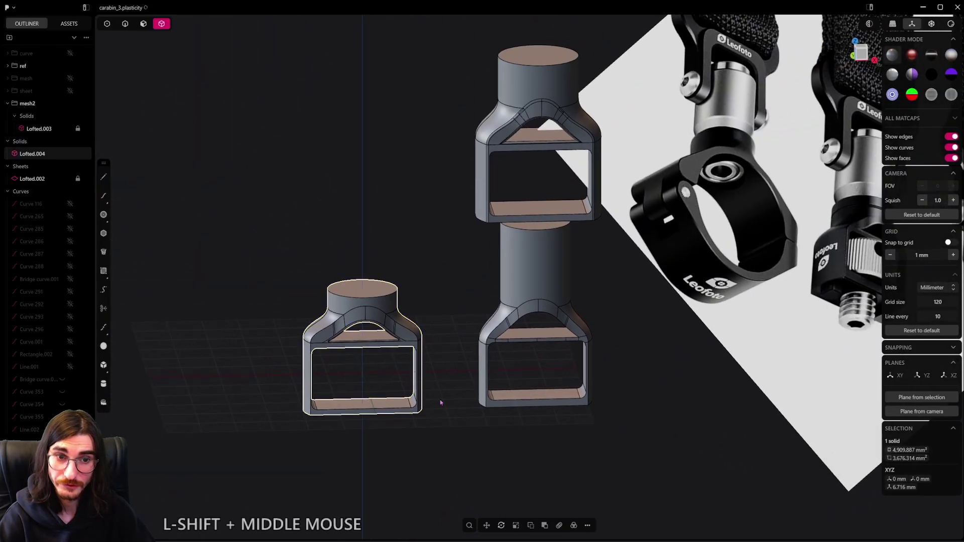
middle_click_drag(441, 403, 381, 392, "shift")
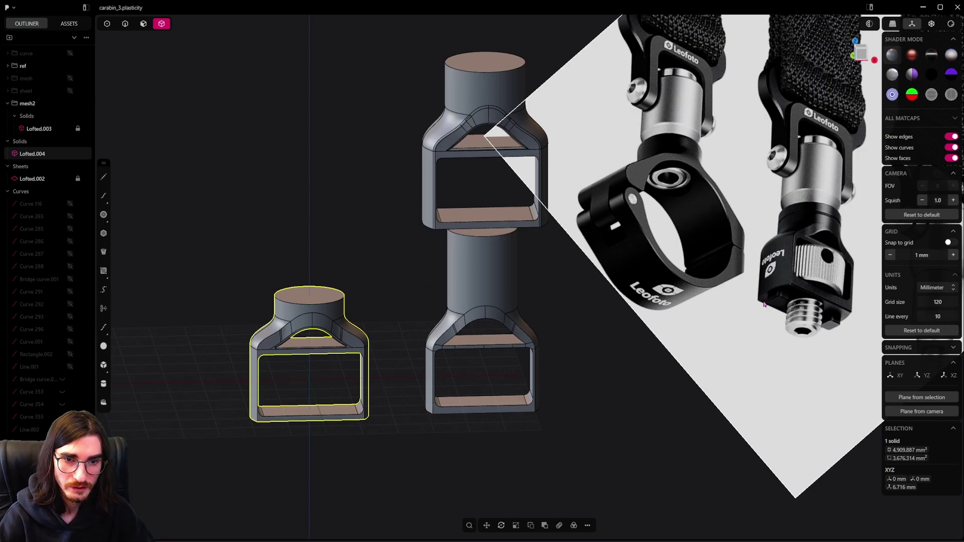
Step: Raise the top face of the connector's cylindrical neck by about 2.55 mm
middle_click_drag(803, 287, 435, 308)
key("3")
left_click(469, 234)
middle_click_drag(469, 234, 460, 232, "alt")
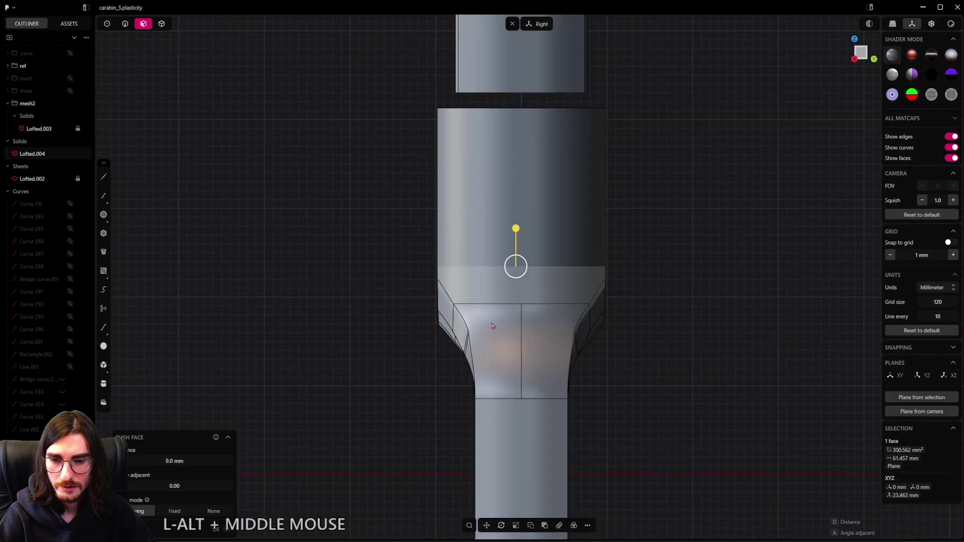
left_click_drag(459, 233, 456, 1, "shift")
scroll(581, 230, "down", 8)
middle_click_drag(592, 254, 437, 319)
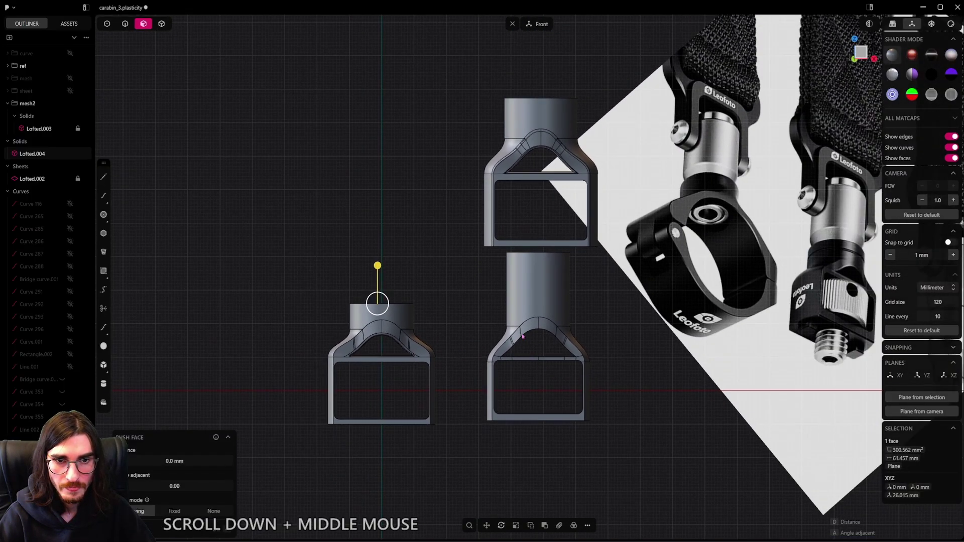
left_click(307, 289)
Step: Cut a horizontal seam around the connector's neck, just below its top rim
scroll(307, 289, "up", 6)
scroll(406, 335, "up", 2)
key("ctrl+r")
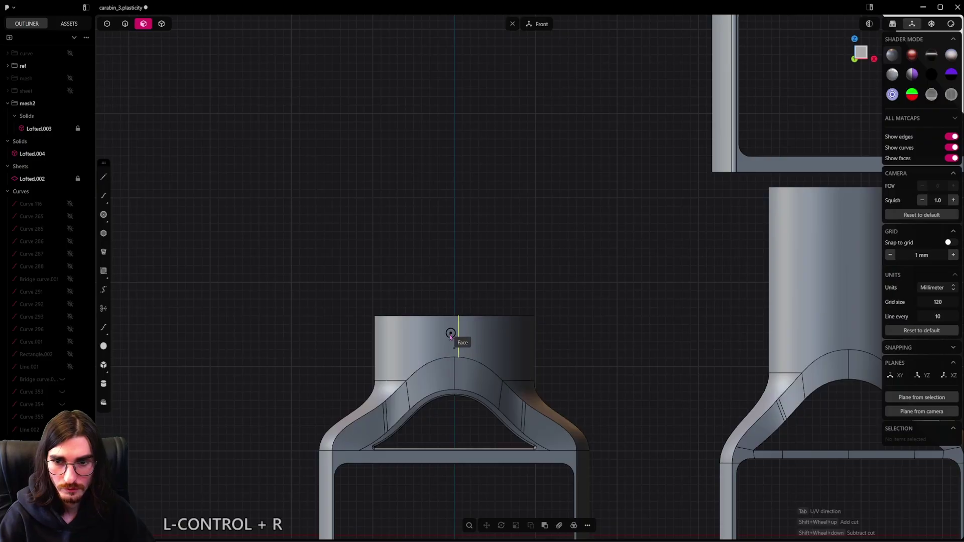
key("Tab")
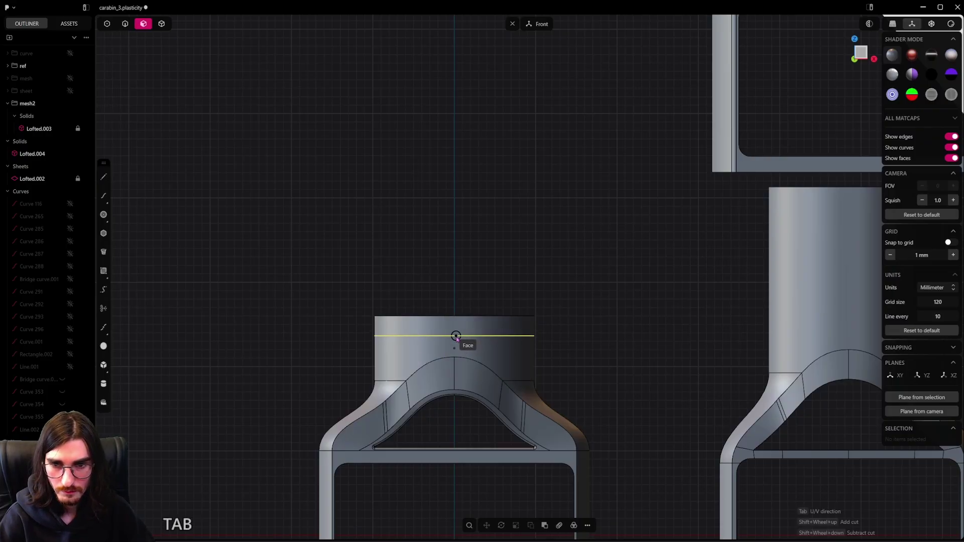
left_click(458, 340)
Step: Duplicate the neck's horizontal seam edge in place as a separate circular curve
scroll(486, 343, "down", 5)
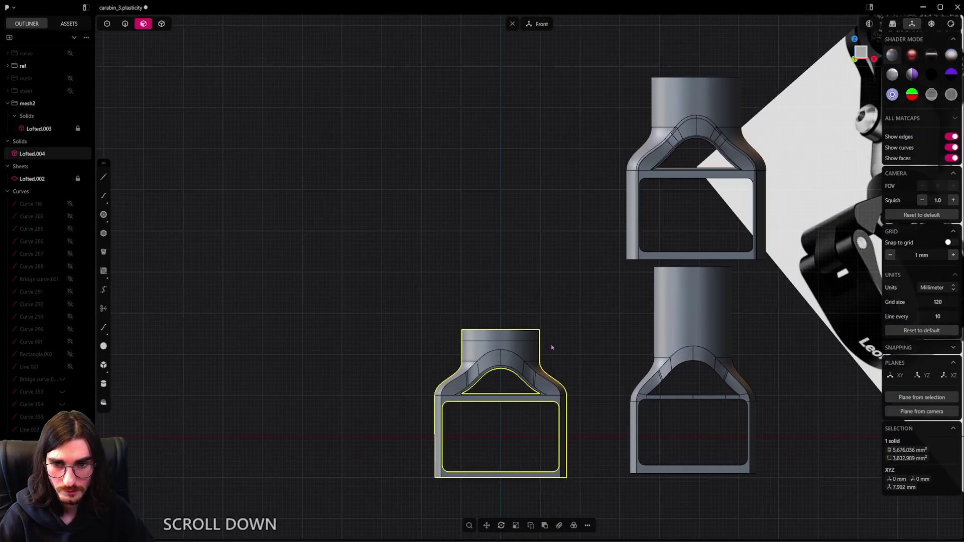
middle_click_drag(552, 346, 490, 339, "shift")
scroll(475, 329, "up", 5)
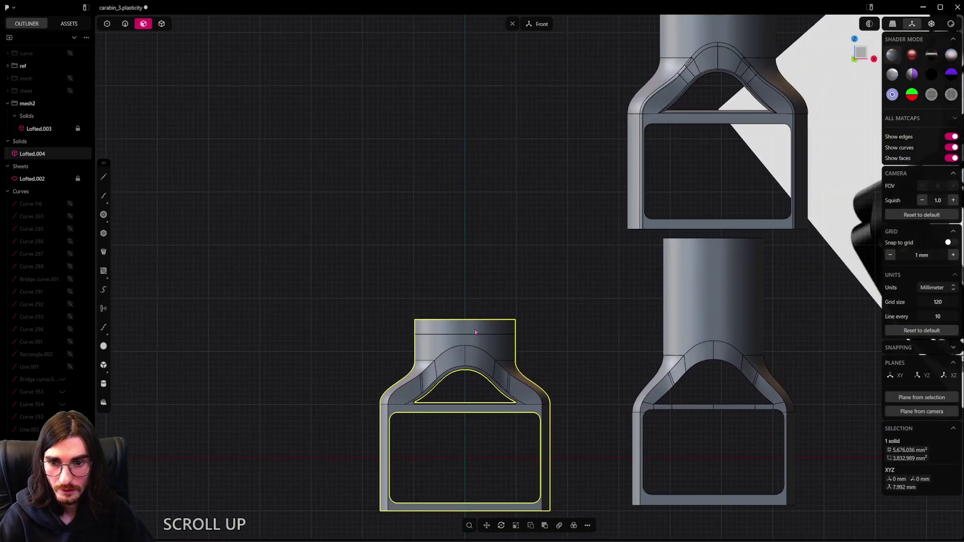
scroll(473, 331, "up", 2)
left_click(130, 27)
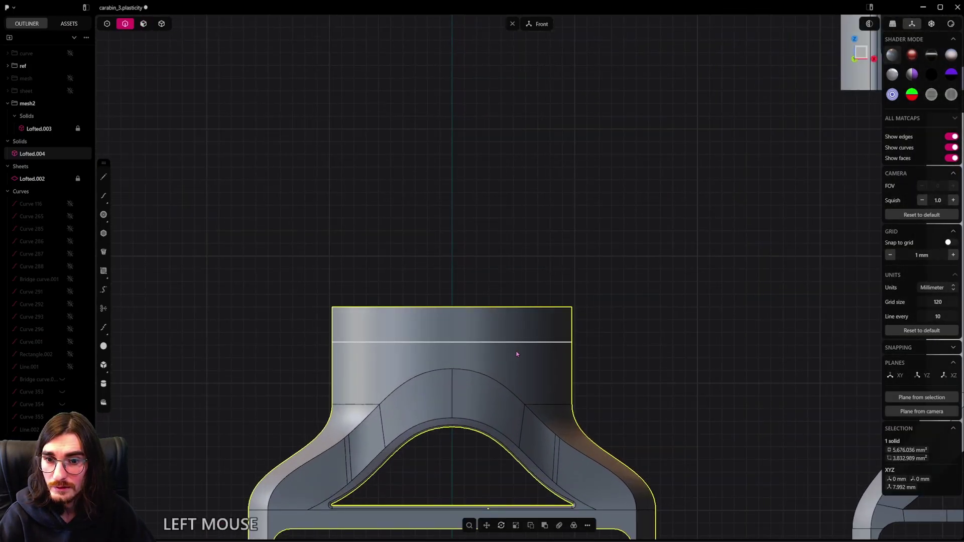
left_click(510, 343)
key("f")
key("shift+d")
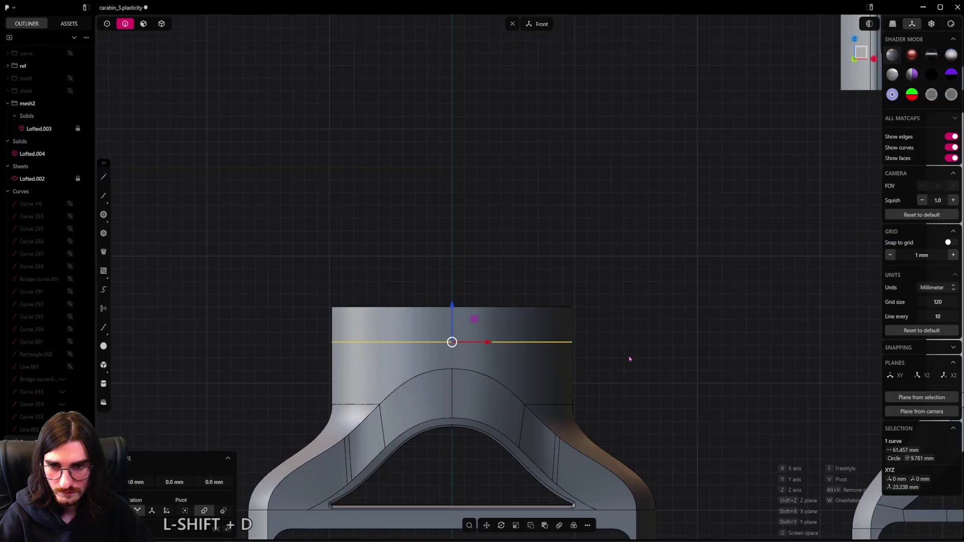
right_click(626, 359)
Step: Create a pipe along the duplicated circle with a section size of about 0.2 mm
middle_click_drag(553, 362, 579, 368)
scroll(585, 366, "up", 2)
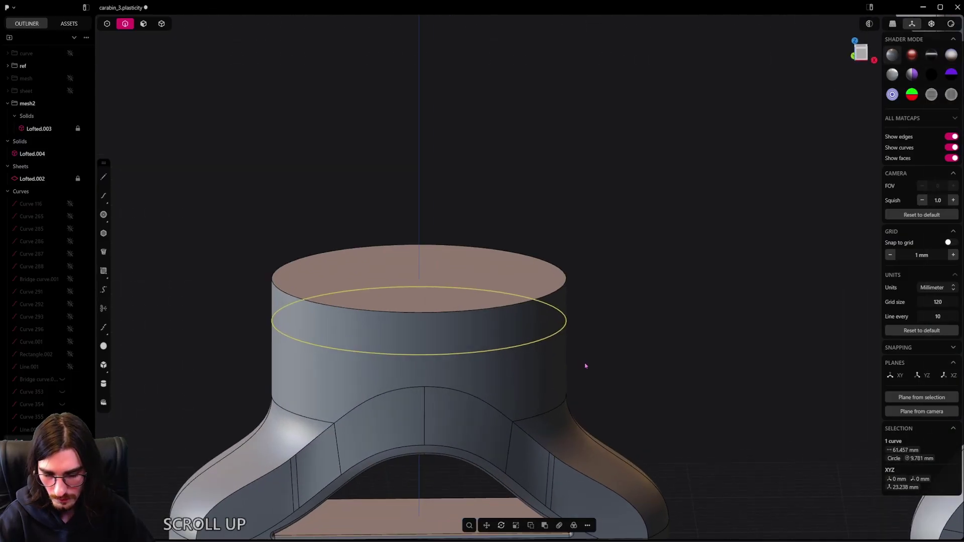
key("p")
left_click_drag(413, 303, 409, 178, "shift")
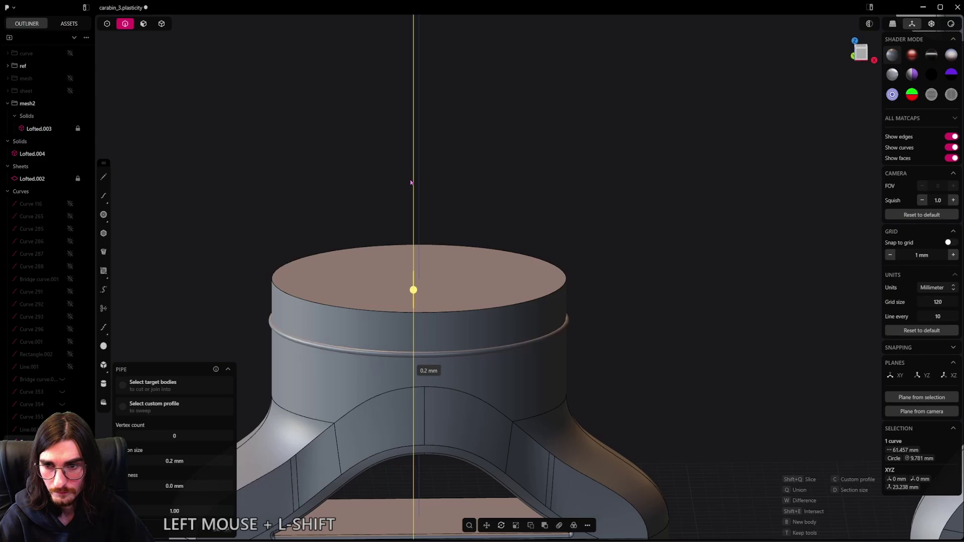
right_click(577, 303)
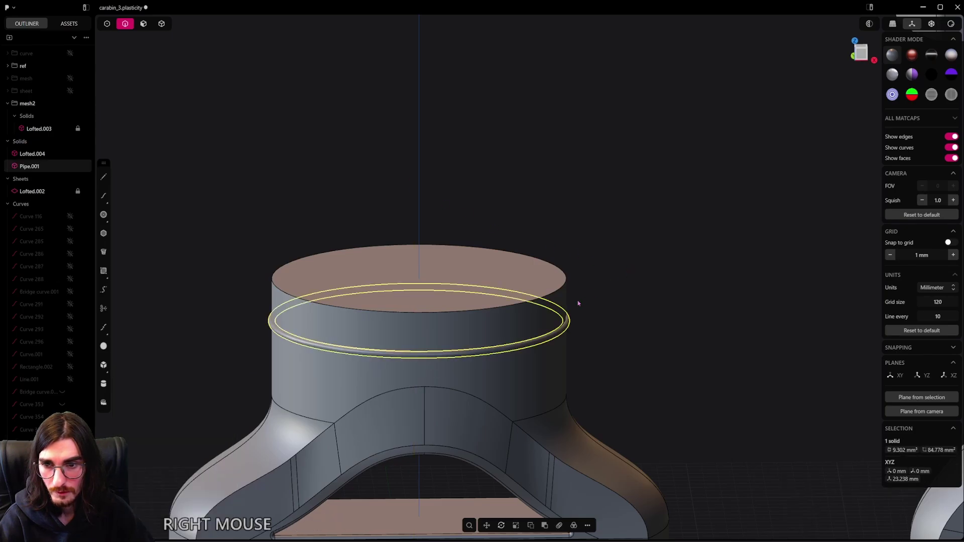
Step: Move the pipe ring up along the neck by 0.66 mm to match the reference photo
middle_click_drag(577, 304, 377, 369)
scroll(377, 369, "up", 5)
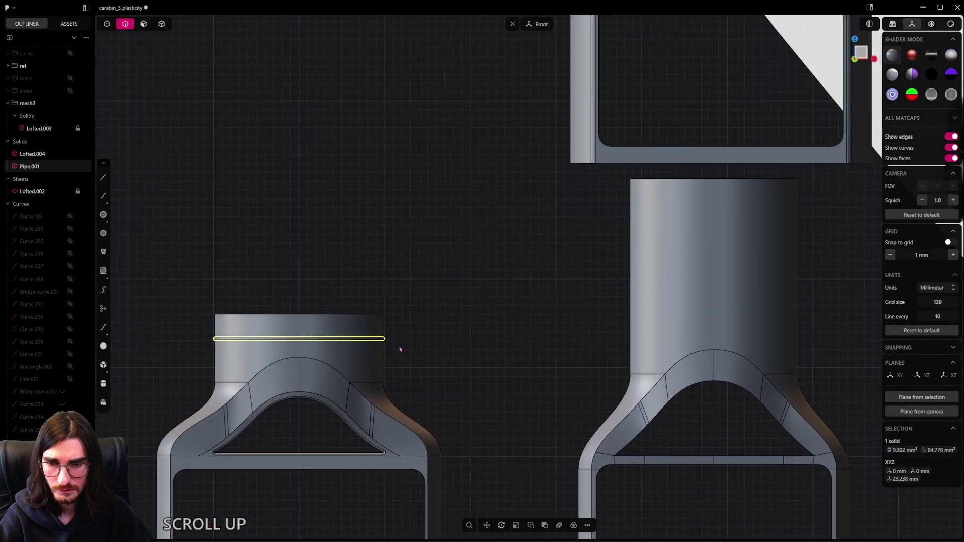
key("g")
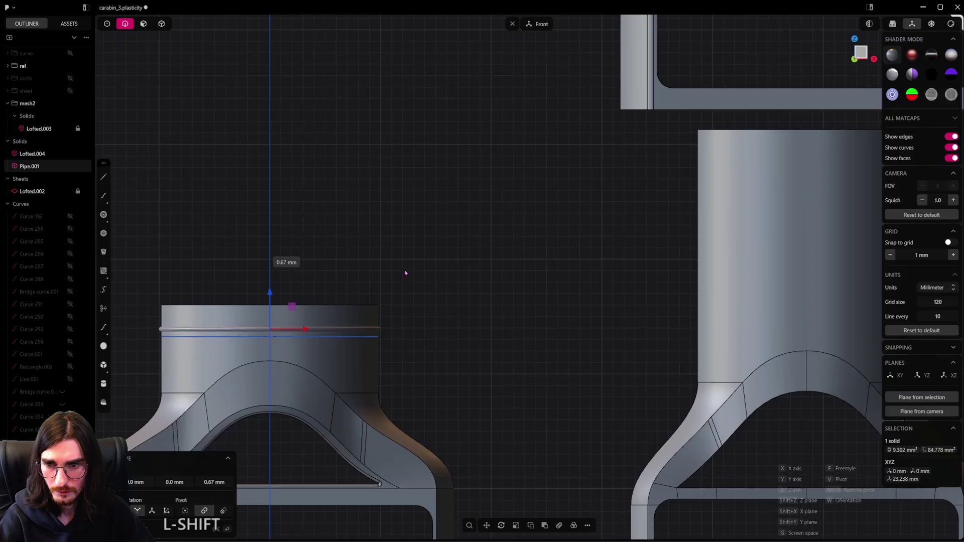
left_click(404, 272, "shift")
scroll(405, 272, "down", 5)
middle_click_drag(838, 232, 468, 355, "shift")
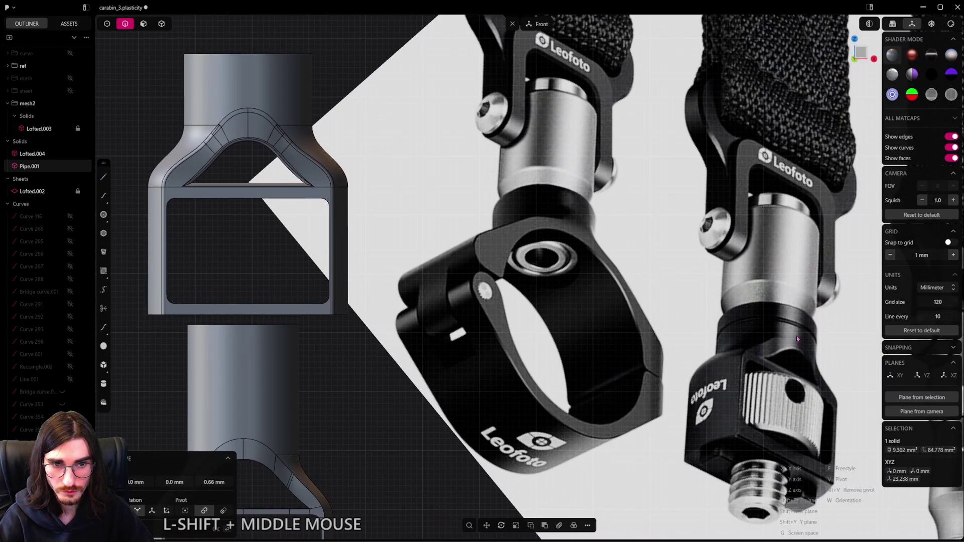
middle_click_drag(430, 453, 940, 345, "shift")
scroll(441, 367, "up", 3)
right_click(609, 314)
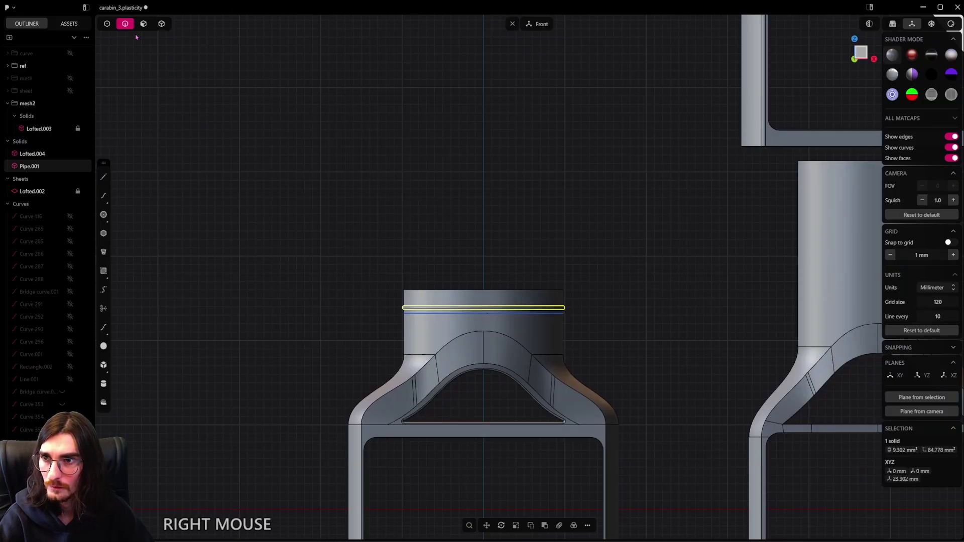
Step: Delete the leftover circle curve and remove the horizontal seam edge from the neck
left_click(563, 332)
scroll(574, 331, "up", 3)
key("x")
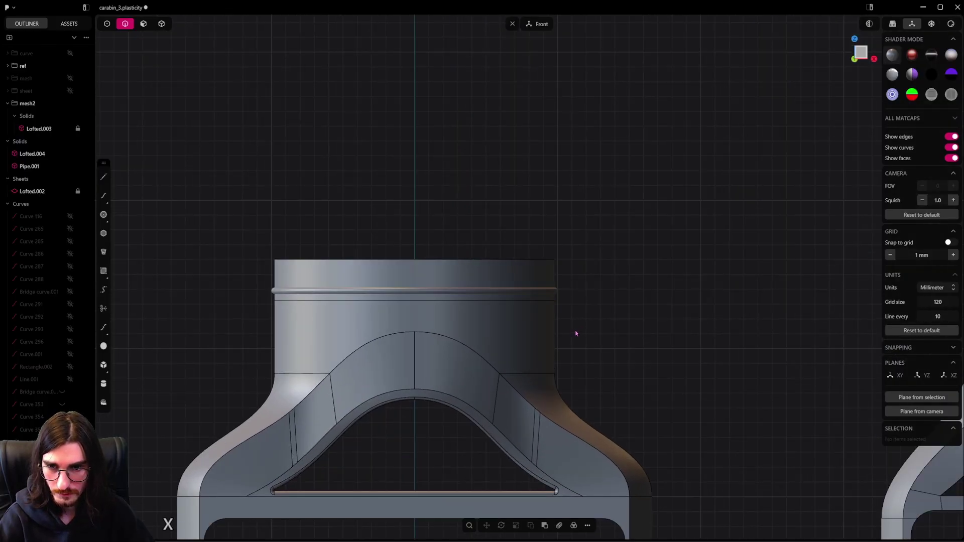
left_click(484, 308)
key("shift+x")
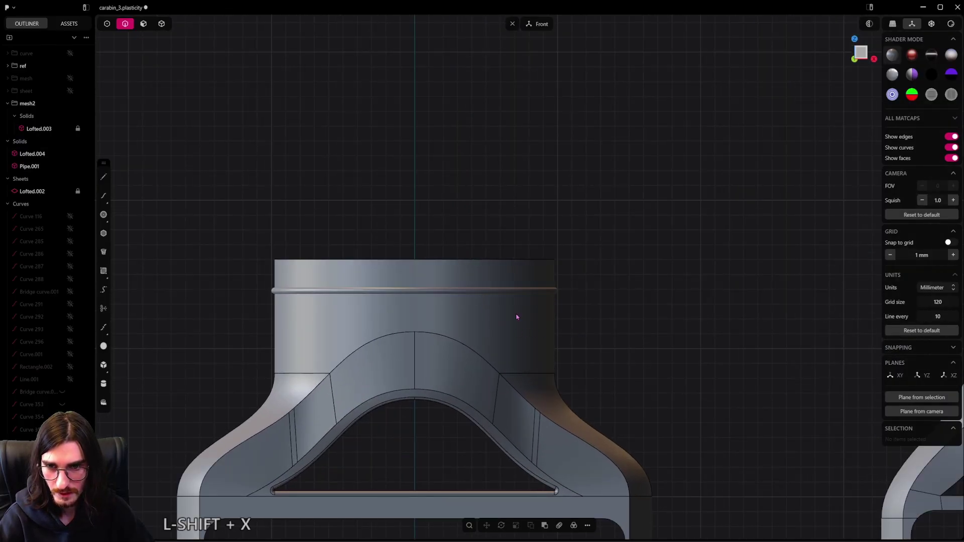
Step: Subtract the pipe ring from the connector with a Boolean difference to form a thin groove around the neck
left_click(162, 23)
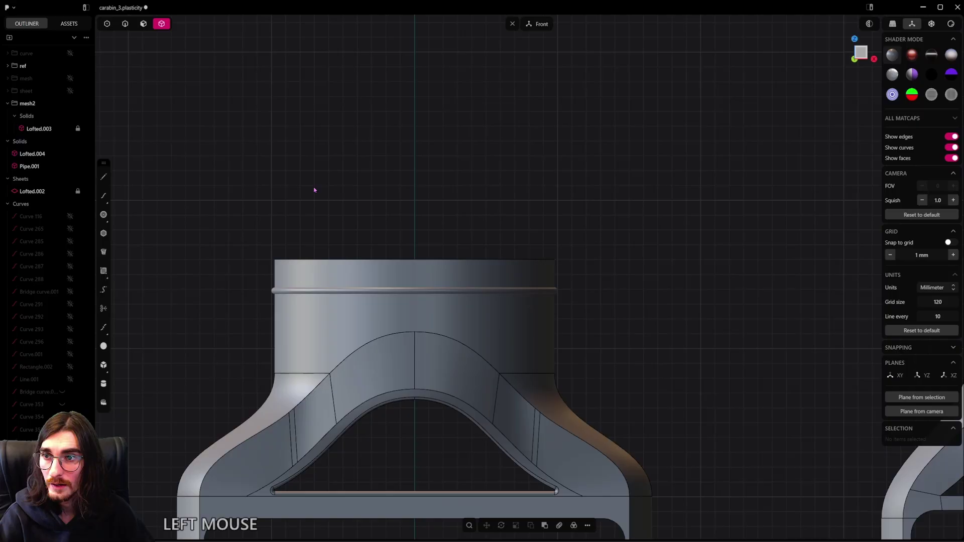
left_click(469, 288)
left_click(479, 276)
middle_click_drag(480, 277, 543, 326)
left_click(535, 306, "shift")
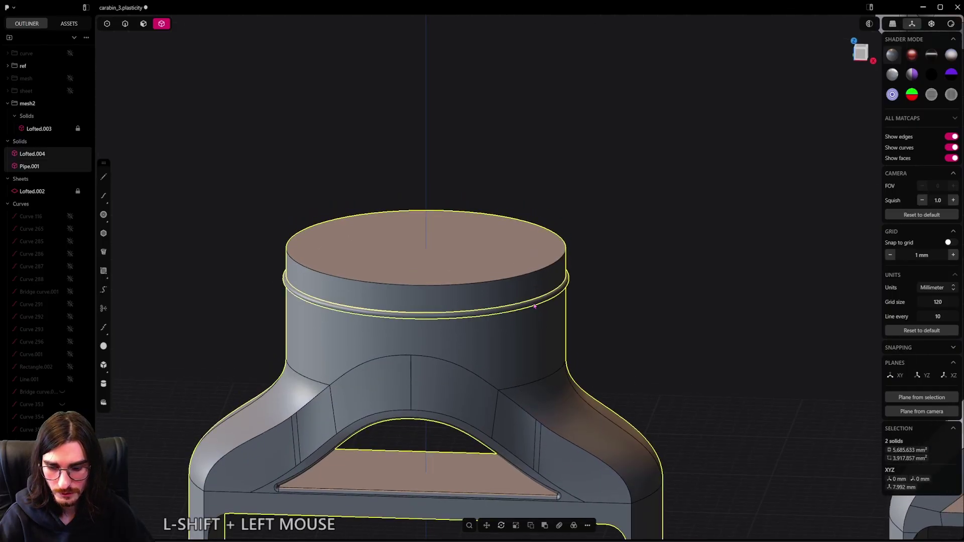
key("q")
scroll(536, 320, "up", 2)
middle_click_drag(521, 323, 417, 381)
right_click(569, 303)
scroll(568, 302, "down", 3)
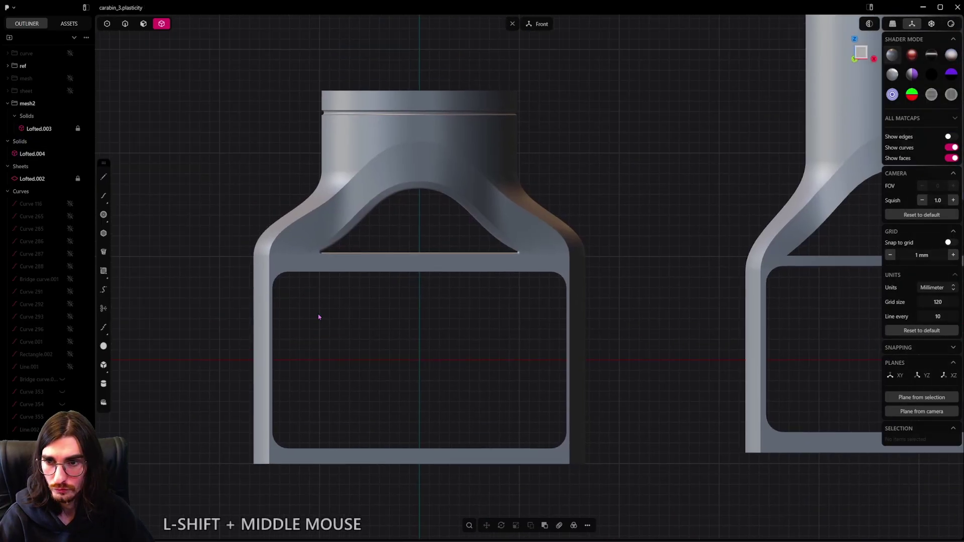
scroll(319, 317, "up", 2)
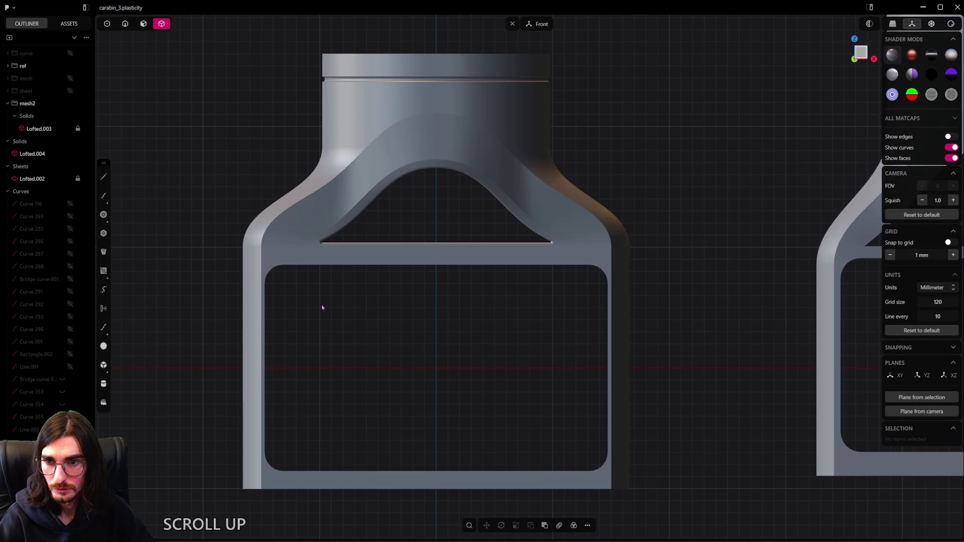
Step: Push the two inner side faces of the large rectangular opening inward by 0.37 mm
key("shift+z")
middle_click_drag(322, 307, 529, 399)
left_click(143, 24)
left_click(357, 321)
left_click(463, 359, "shift")
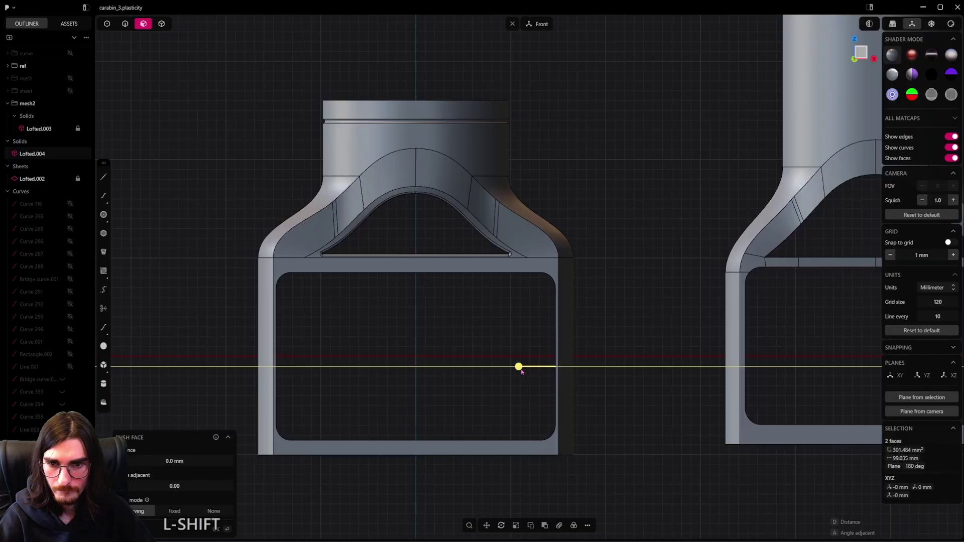
left_click_drag(519, 370, 514, 372, "shift")
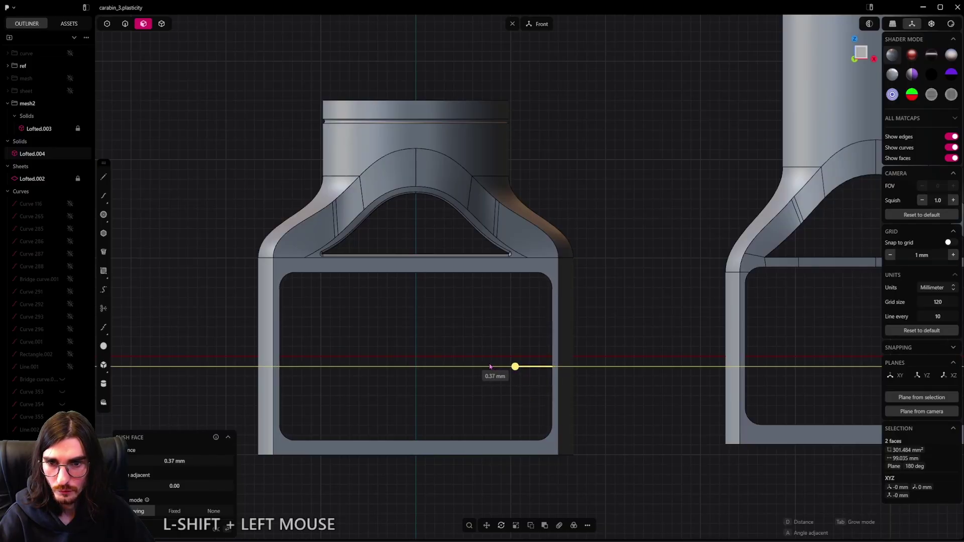
Step: Duplicate the front edge chain from the arch's centre down the connector's left side as a separate curve
key("ctrl+z")
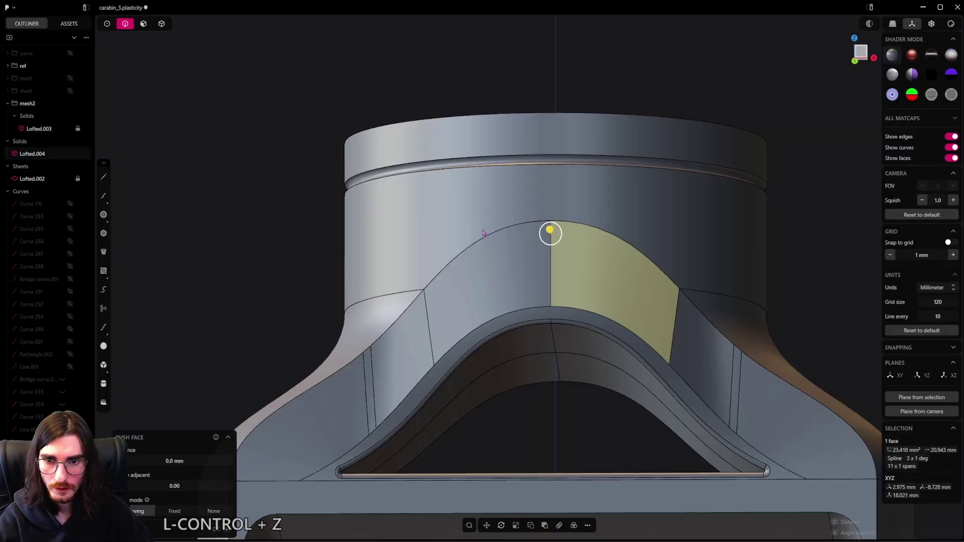
left_click(512, 227)
middle_click_drag(357, 353, 490, 229, "shift")
left_click(491, 229, "shift")
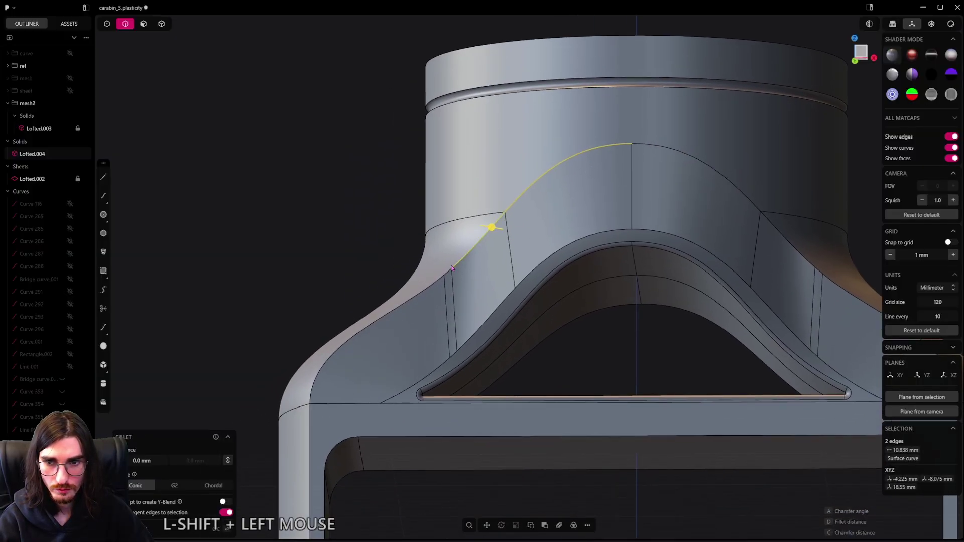
left_click(449, 273, "alt")
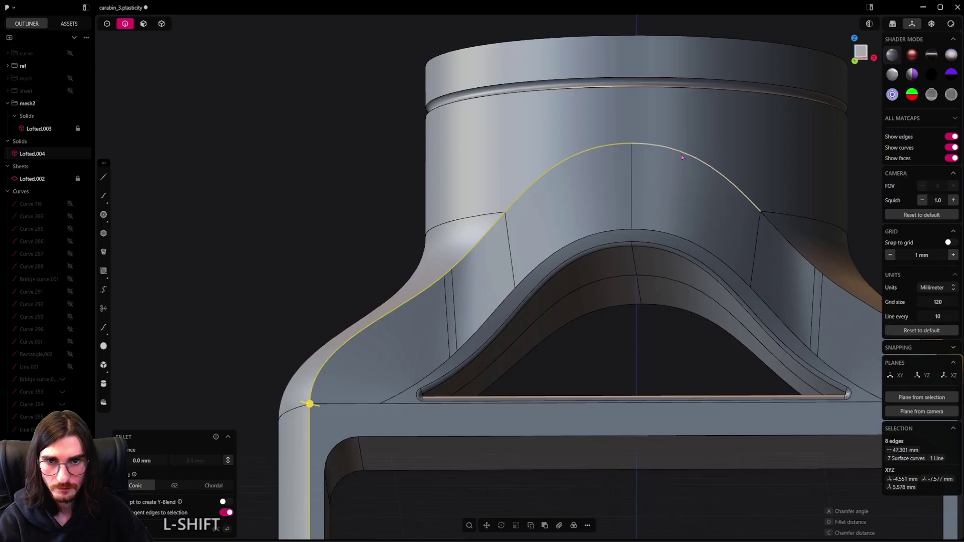
middle_click_drag(669, 159, 535, 245)
key("shift+d")
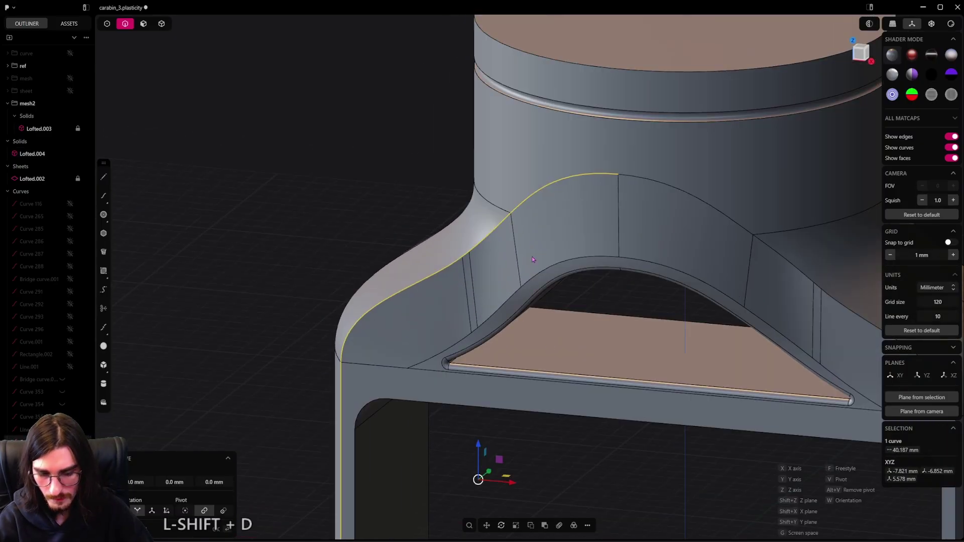
right_click(532, 257)
Step: Rebuild the duplicated edge curve by number of points, using 235 points
left_click(511, 251)
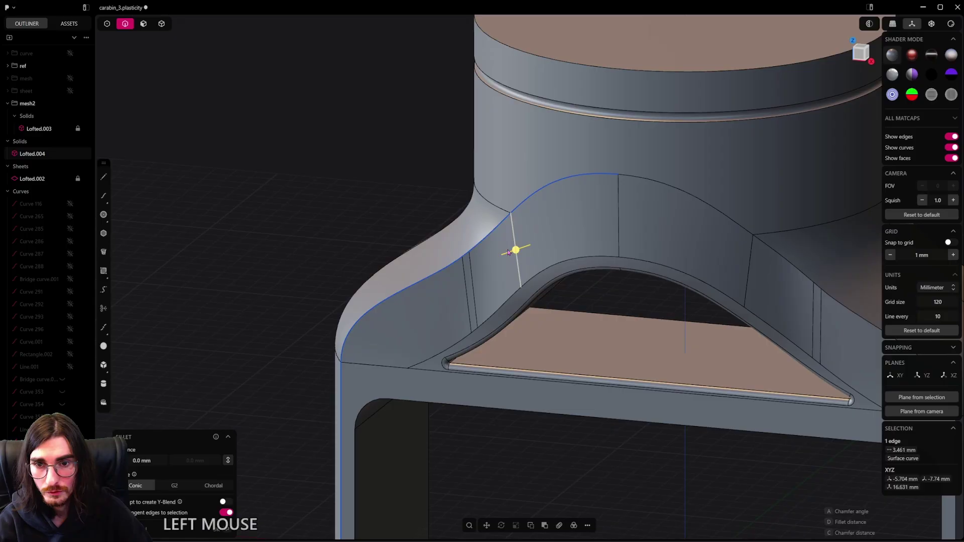
left_click(481, 242)
type("f")
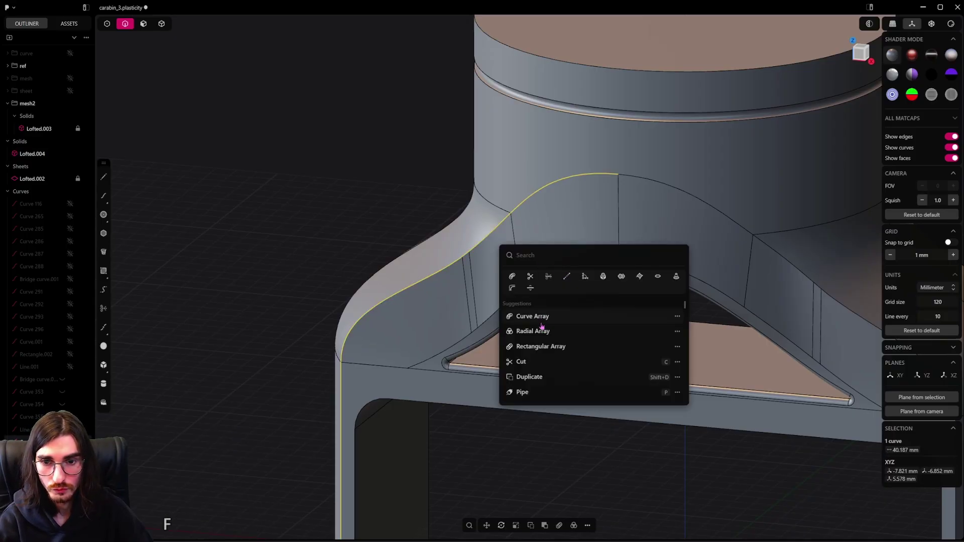
type("re")
left_click(527, 277)
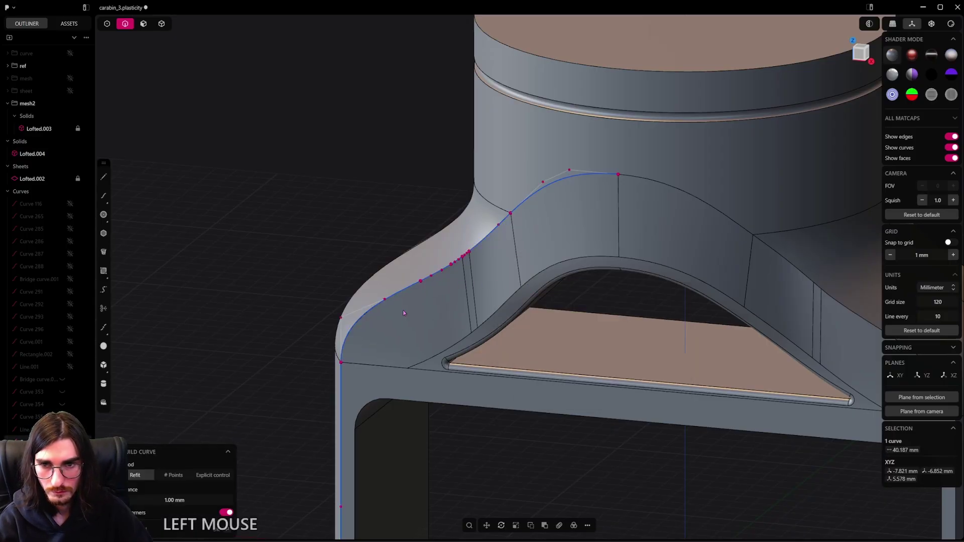
left_click(173, 475)
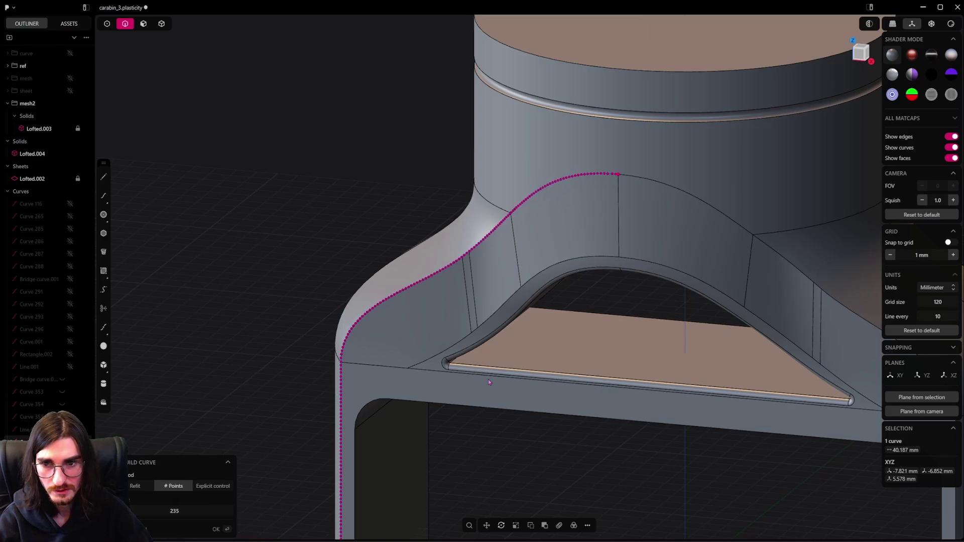
middle_click_drag(485, 417, 502, 342, "shift")
right_click(621, 216)
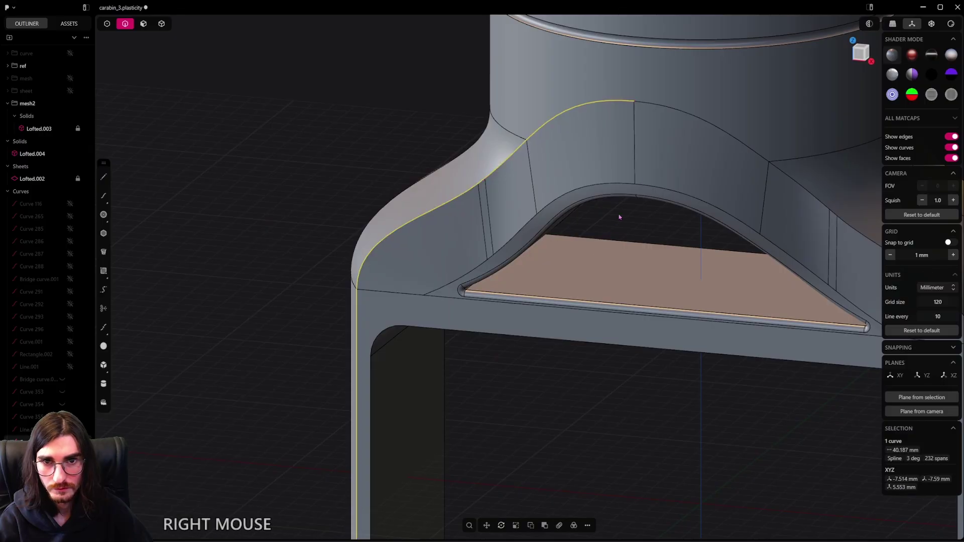
Step: Create a pipe along the rebuilt curve with a section size of 0.2 mm
middle_click_drag(642, 162, 595, 284, "shift")
scroll(594, 286, "up", 5)
key("p")
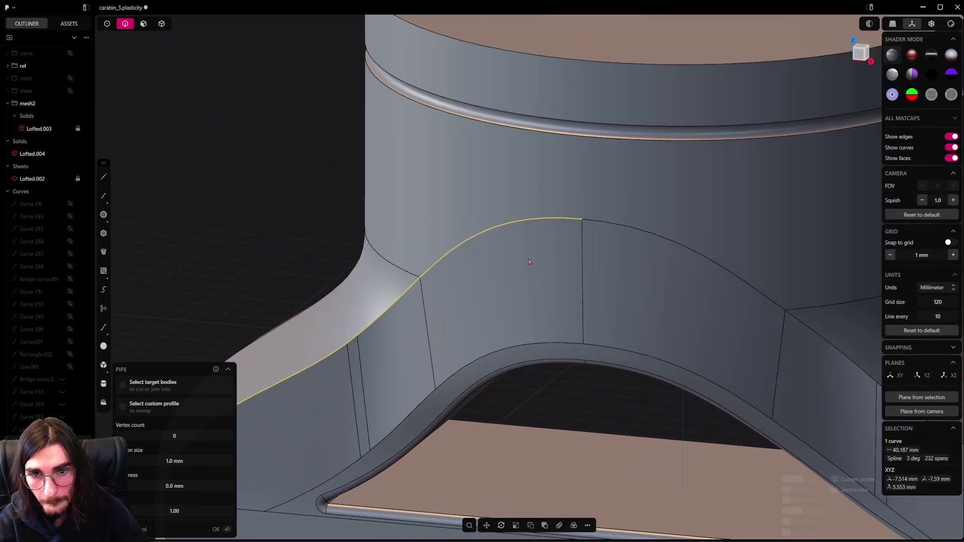
scroll(529, 258, "down", 5)
middle_click_drag(529, 258, 596, 176, "shift")
scroll(326, 345, "down", 2)
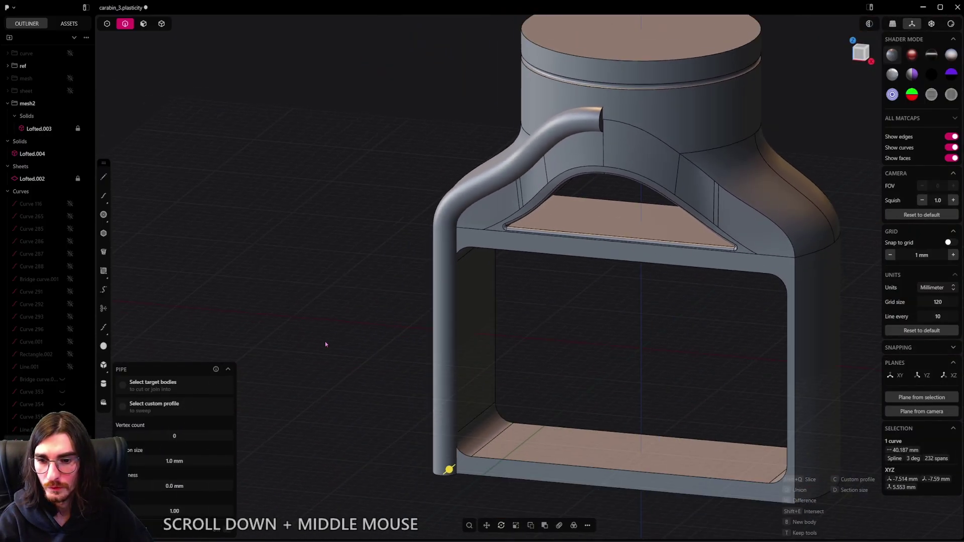
left_click_drag(450, 469, 411, 481, "shift")
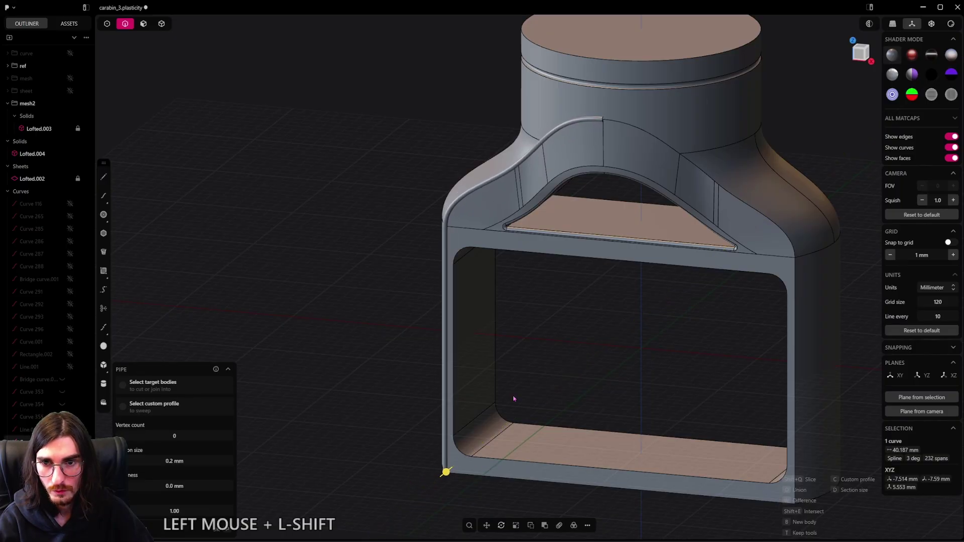
right_click(551, 361)
Step: Extend the pipe's upper end face slightly past the arch's centre line
middle_click_drag(550, 361, 572, 282, "shift")
scroll(606, 205, "up", 4)
scroll(606, 205, "up", 3)
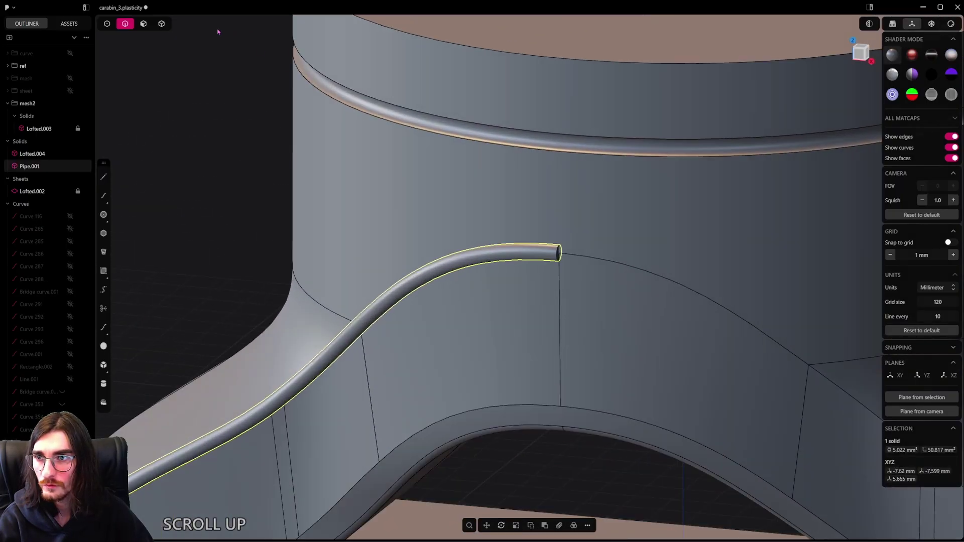
left_click(150, 26)
middle_click_drag(486, 291, 537, 258)
scroll(537, 258, "up", 3)
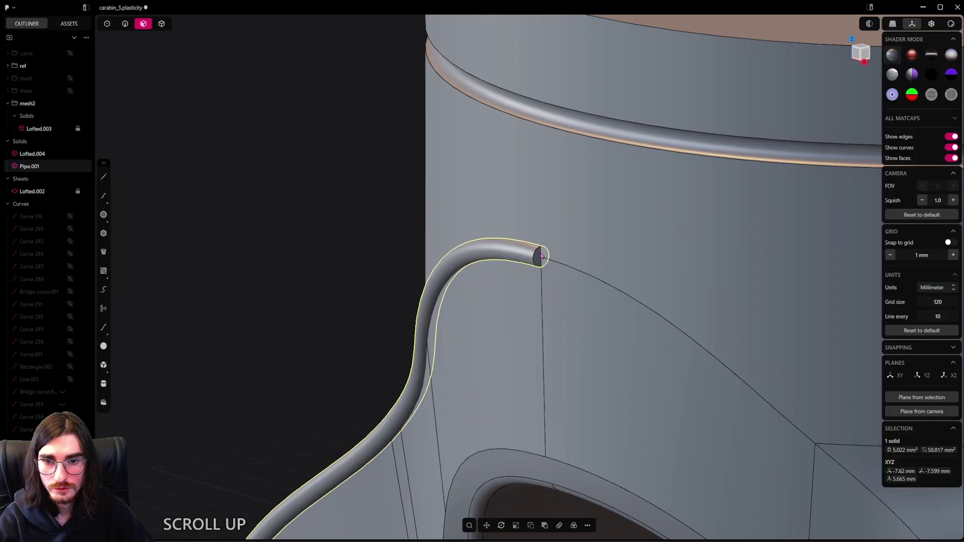
left_click(539, 254)
scroll(539, 255, "down", 3)
left_click_drag(562, 259, 566, 261, "shift")
Step: Extend the pipe's lower end face slightly below the connector's base
scroll(526, 374, "down", 3)
middle_click_drag(526, 373, 576, 365, "shift")
scroll(558, 394, "up", 4)
left_click(530, 382)
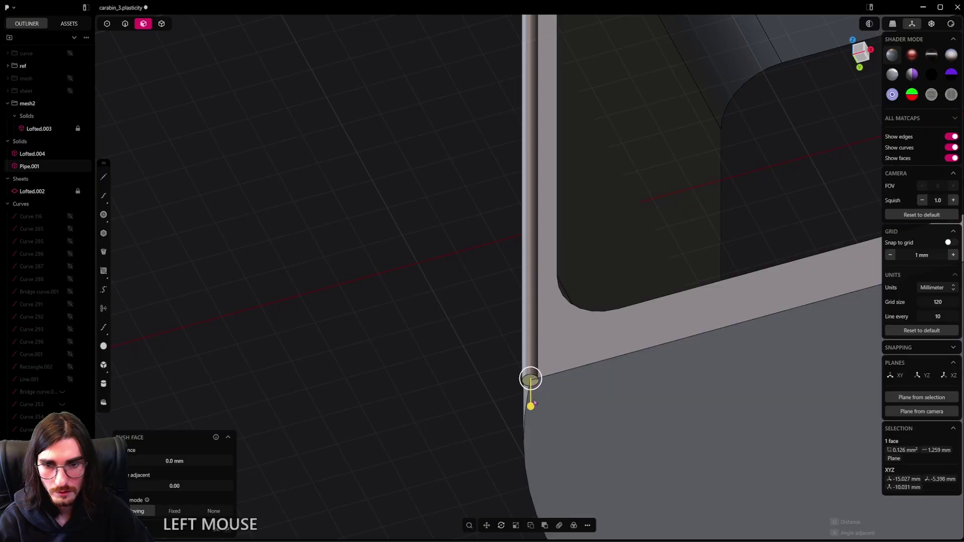
left_click_drag(529, 400, 531, 407, "shift")
right_click(469, 383)
scroll(469, 383, "down", 3)
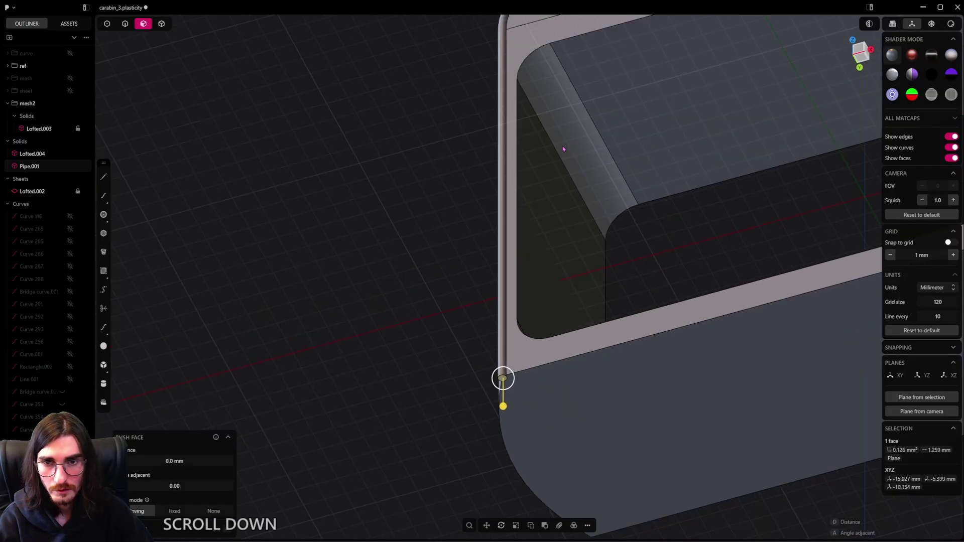
Step: Subtract the pipe from the connector with a Boolean difference to cut a groove along the arch and side edge
middle_click_drag(469, 383, 341, 135)
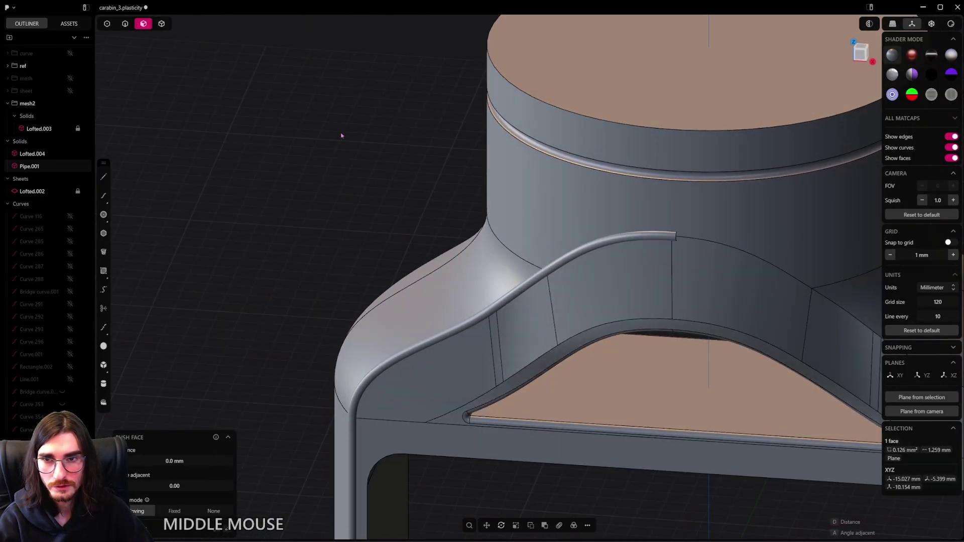
left_click(161, 25)
left_click(585, 252)
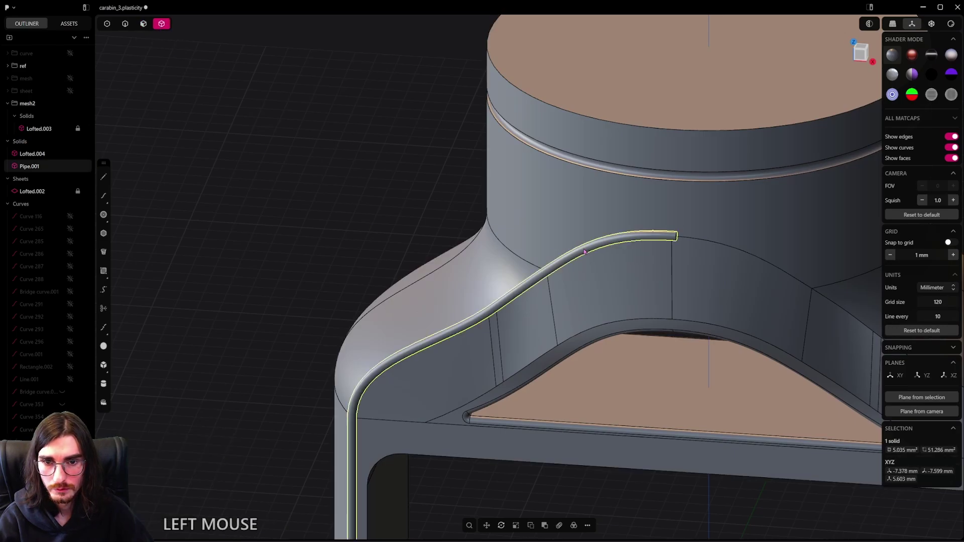
left_click(583, 214, "shift")
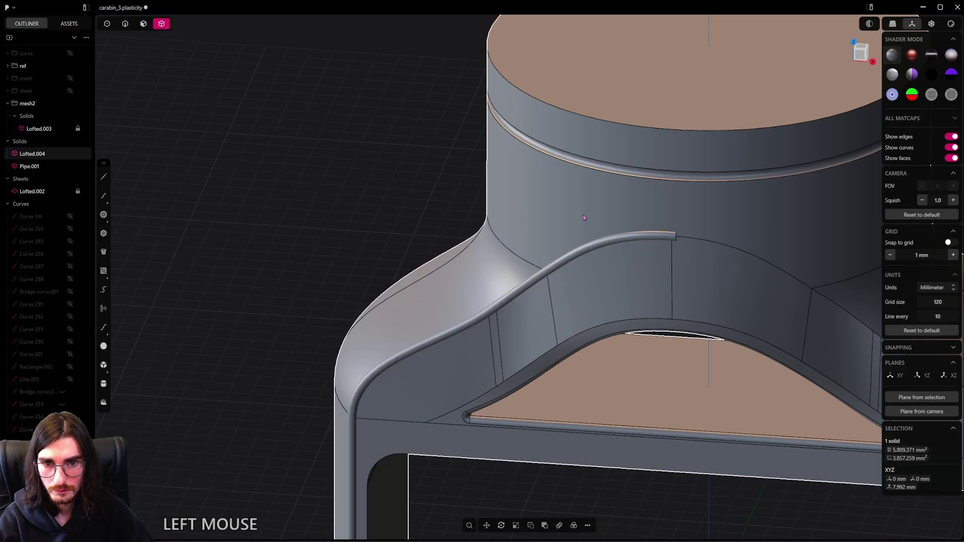
key("q")
right_click(608, 242)
Step: Delete the new groove's long face and its end cap at the arch's centre without healing, leaving an open strip
left_click(143, 24)
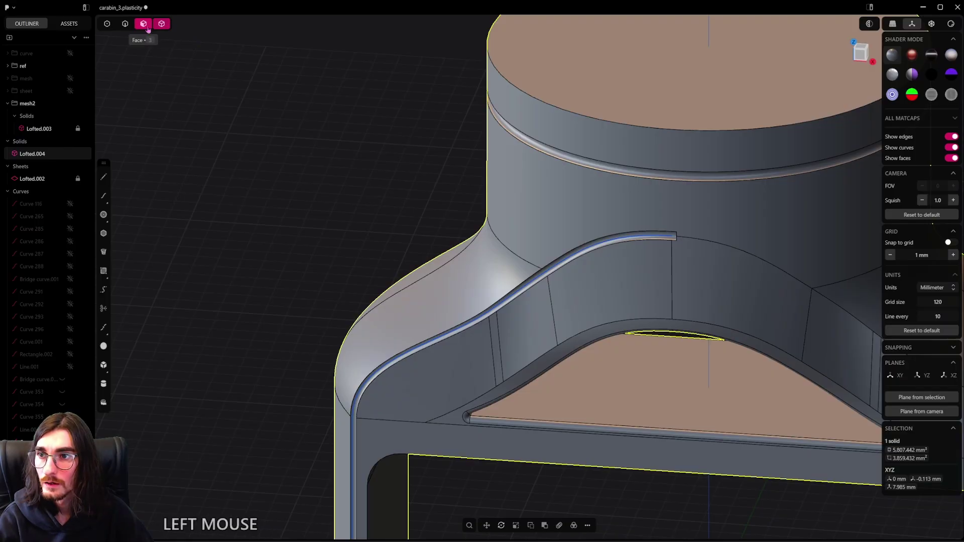
scroll(552, 283, "up", 4)
middle_click_drag(610, 279, 718, 246)
middle_click_drag(718, 246, 708, 281, "shift")
scroll(738, 231, "up", 2)
left_click(737, 215)
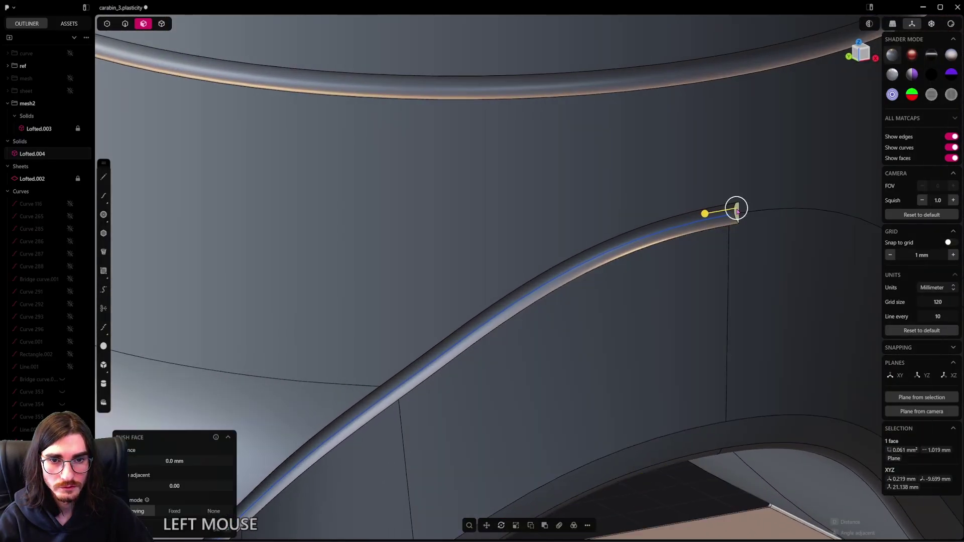
left_click(664, 235, "alt+shift")
scroll(653, 238, "down", 5)
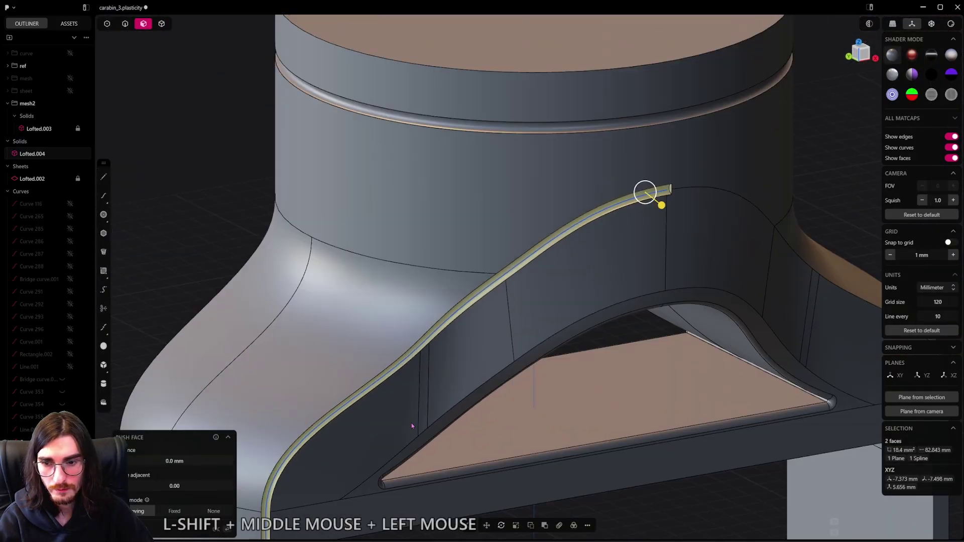
middle_click_drag(411, 423, 502, 107, "shift")
scroll(424, 413, "up", 3)
middle_click_drag(424, 413, 431, 385)
scroll(431, 386, "down", 5)
middle_click_drag(452, 301, 474, 267)
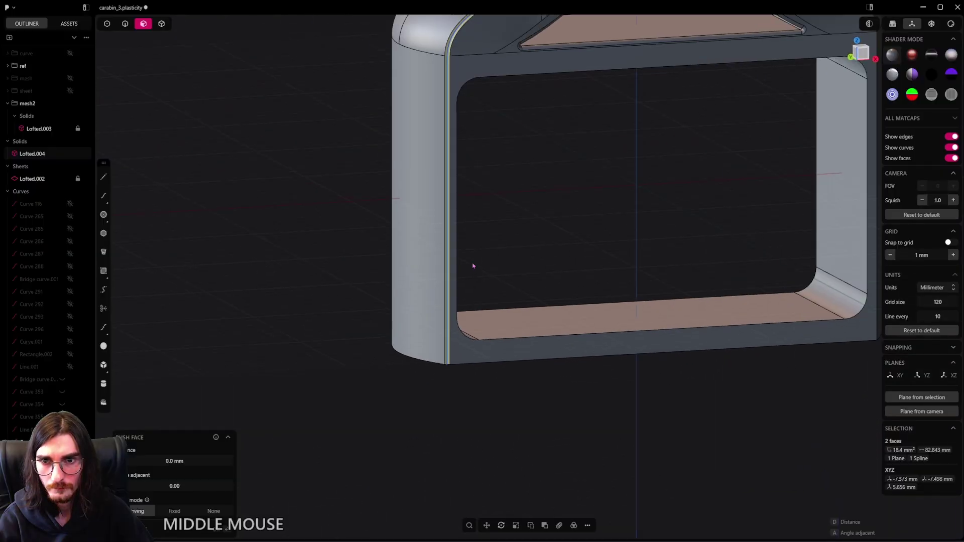
middle_click_drag(567, 55, 508, 227, "shift")
scroll(510, 200, "down", 1, "shift")
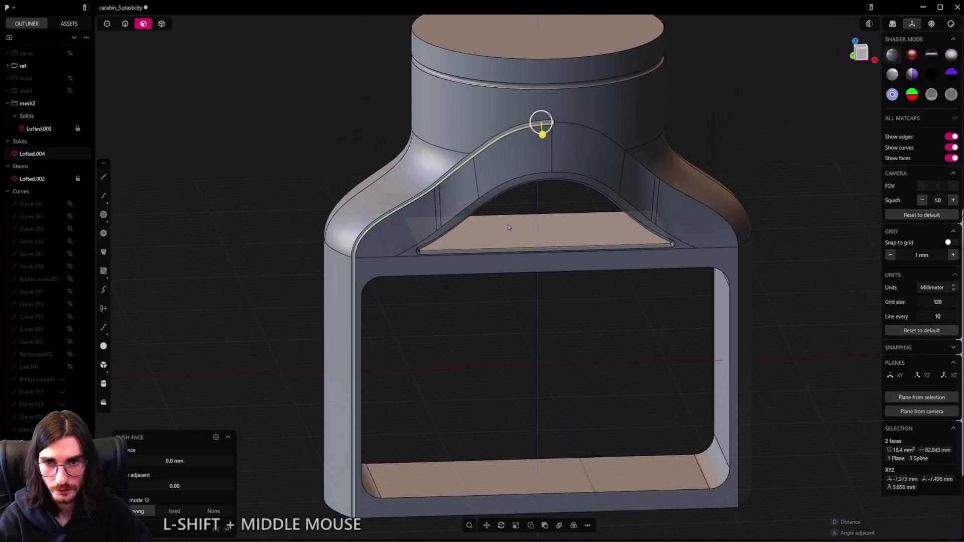
key("shift+x")
Step: Loft a G1 patch between the two short edges of the strip just past the arch's centre line
mouse_move(633, 213)
middle_mouse_down("alt")
mouse_move(427, 230)
mouse_move(636, 209)
middle_mouse_up("alt")
scroll(427, 230, "up", 4)
scroll(640, 243, "up", 1)
middle_click_drag(640, 244, 620, 277)
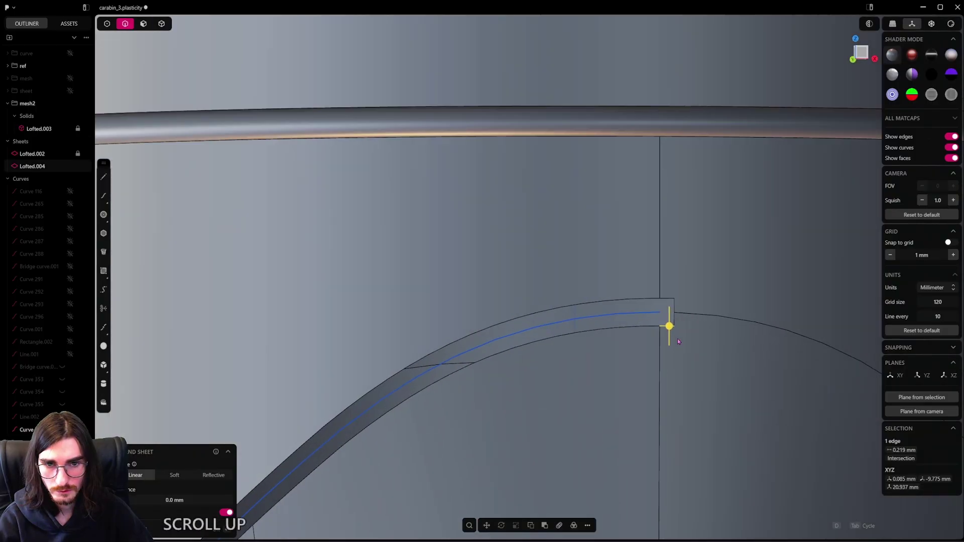
middle_click_drag(683, 321, 688, 316)
scroll(692, 311, "up", 2)
scroll(691, 310, "up", 2)
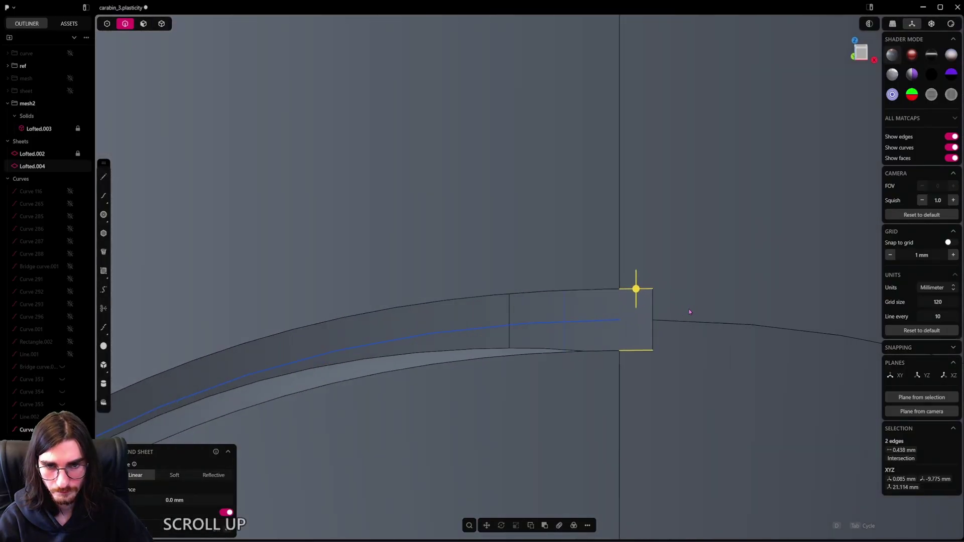
key("l")
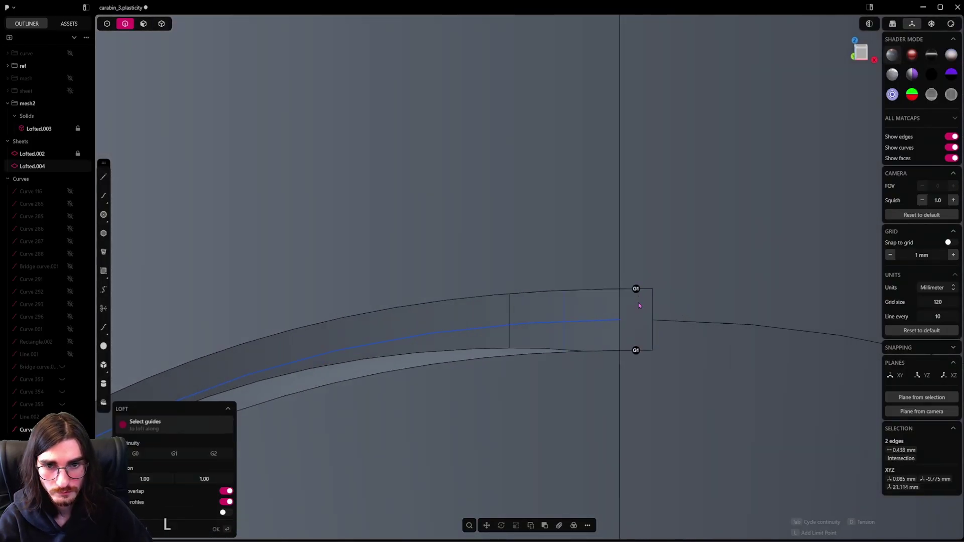
right_click(660, 376)
scroll(538, 330, "down", 3)
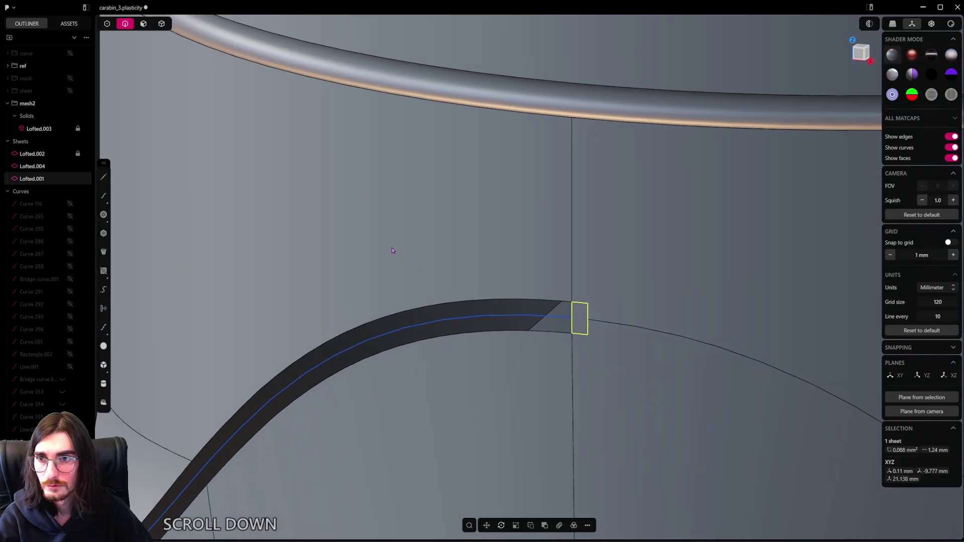
left_click(600, 376)
Step: Loft a G1 surface between the two long edges of the open groove strip along the arch's upper curve
mouse_move(595, 388)
middle_mouse_down()
mouse_move(636, 375)
mouse_move(639, 351)
mouse_move(555, 359)
mouse_move(679, 380)
mouse_move(559, 376)
mouse_move(610, 377)
middle_mouse_up()
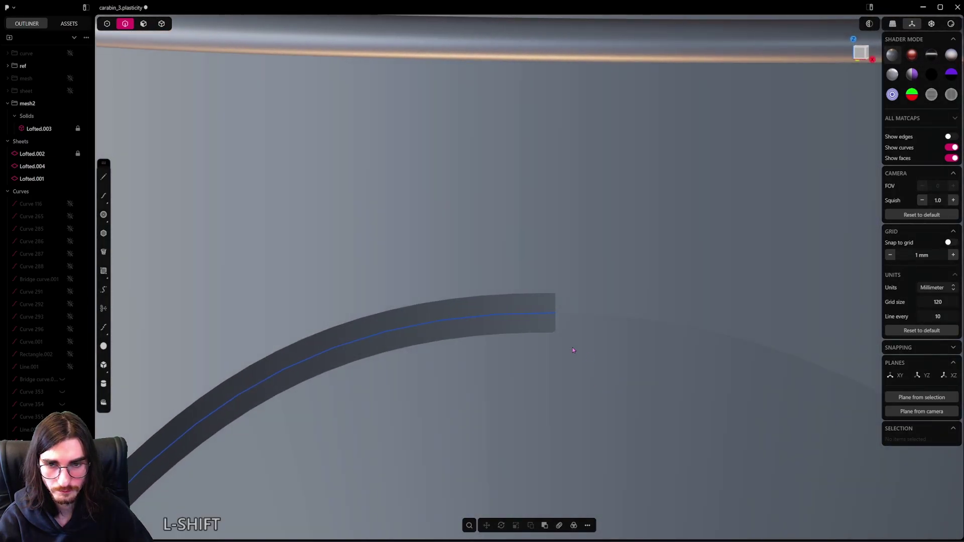
middle_click_drag(572, 348, 602, 341, "shift")
key("alt+shift+z")
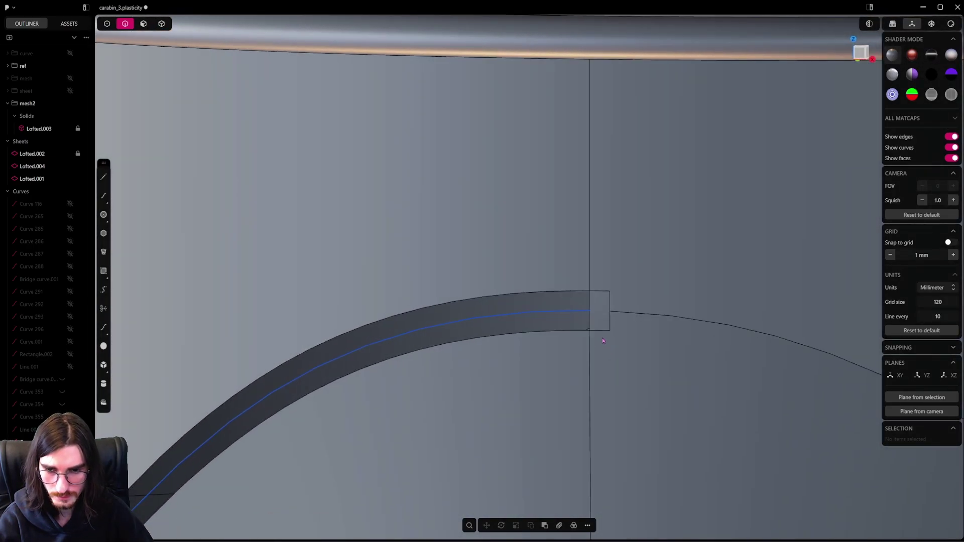
left_click(568, 331)
left_click(555, 292, "shift")
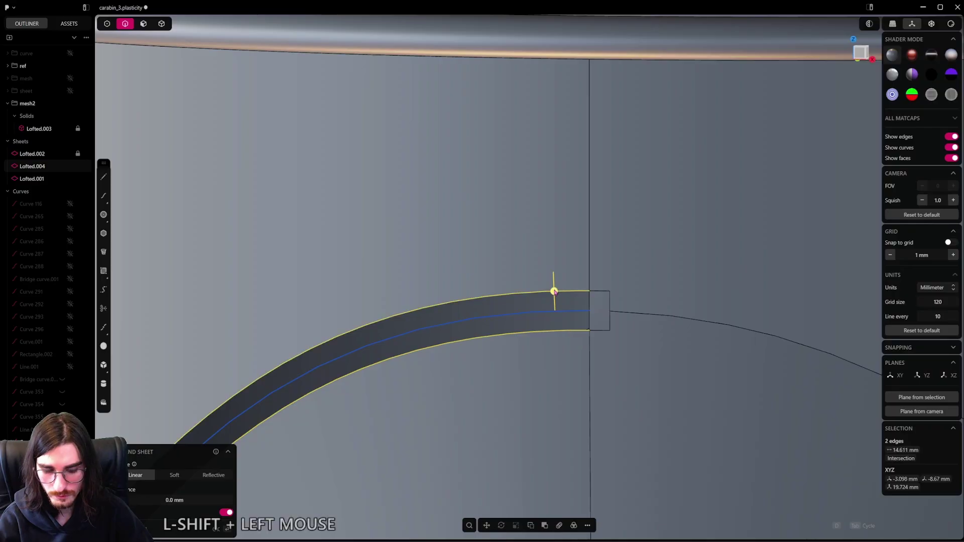
key("l")
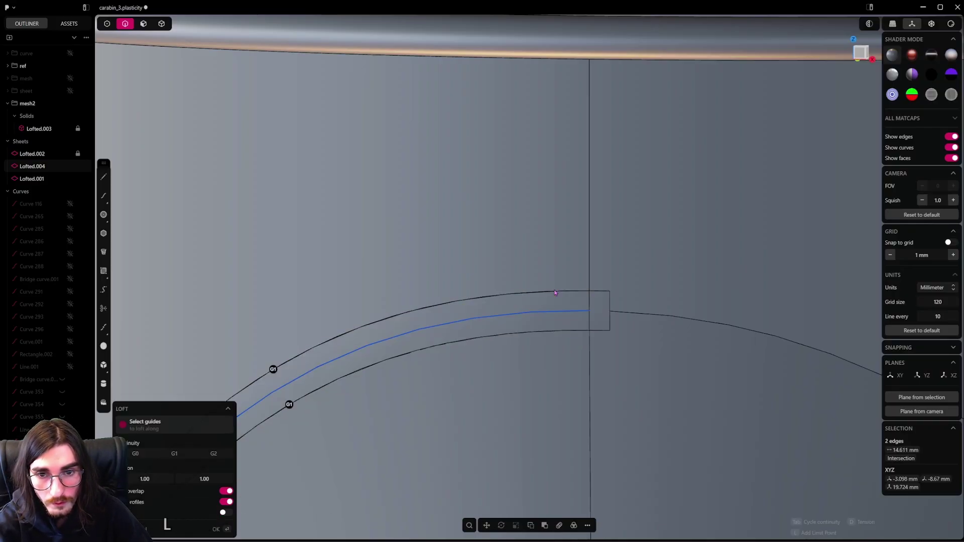
middle_click_drag(553, 291, 547, 309, "shift")
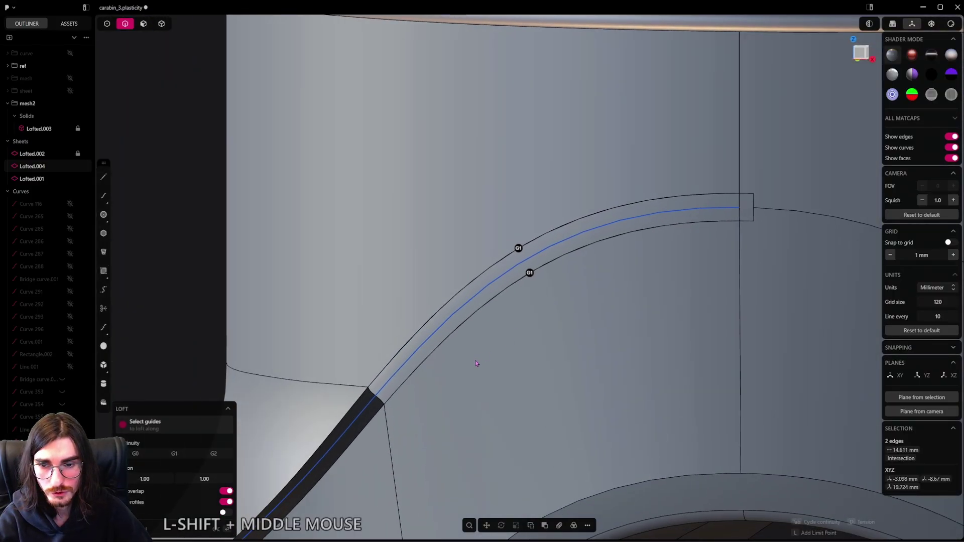
middle_click_drag(476, 363, 505, 362)
middle_click_drag(412, 411, 527, 334, "shift")
scroll(532, 333, "up", 2)
right_click(531, 335)
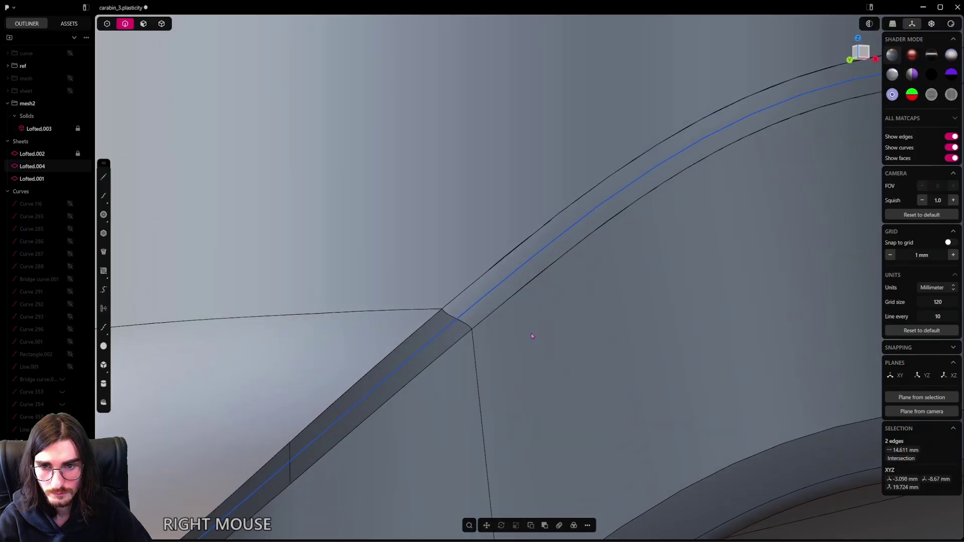
Step: Split the curved shoulder face with an isoparametric cut ending on the groove strip, opposite the lower edge's end corner
left_click(451, 347)
left_click(426, 327, "shift")
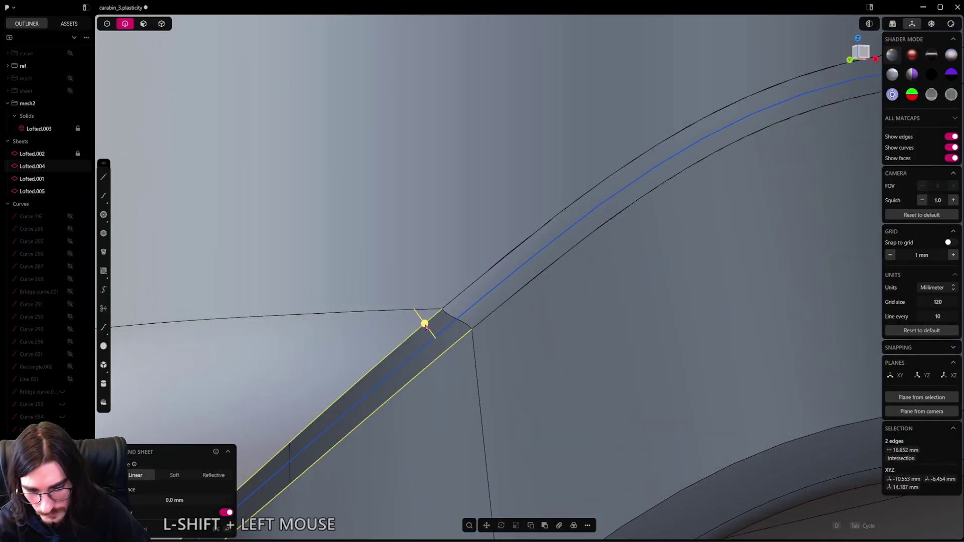
middle_click_drag(344, 433, 558, 322, "shift")
key("Escape")
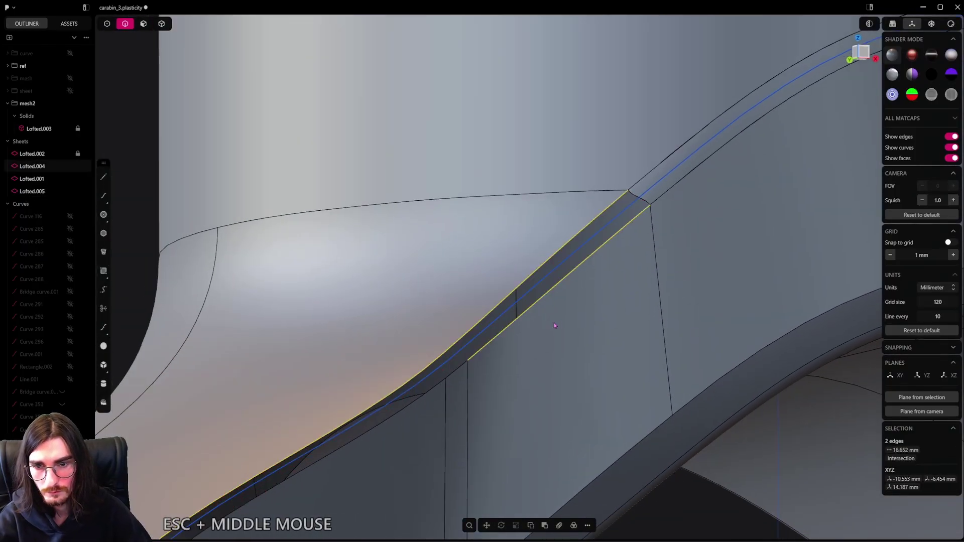
scroll(501, 359, "down", 5)
scroll(472, 276, "up", 4)
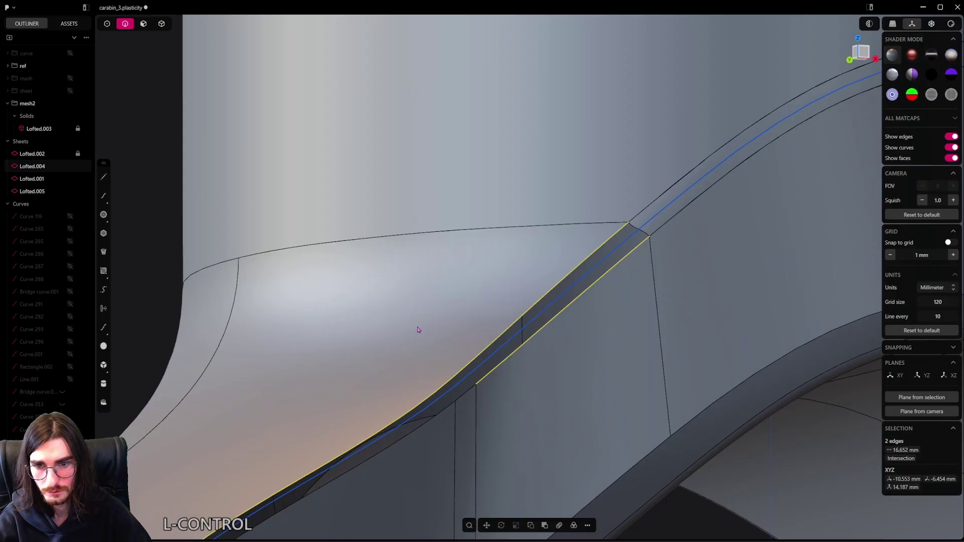
key("ctrl+r")
key("Tab")
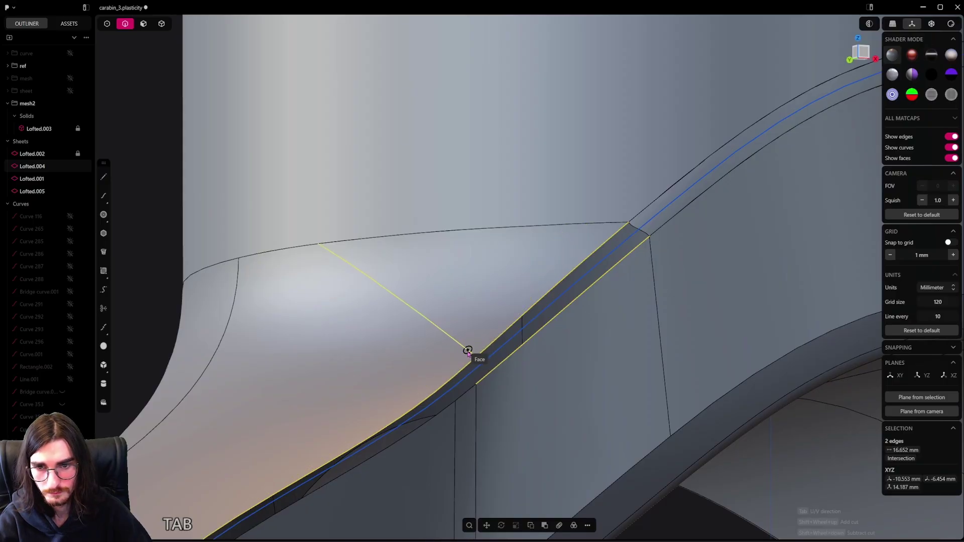
left_click(462, 368)
left_click(490, 376)
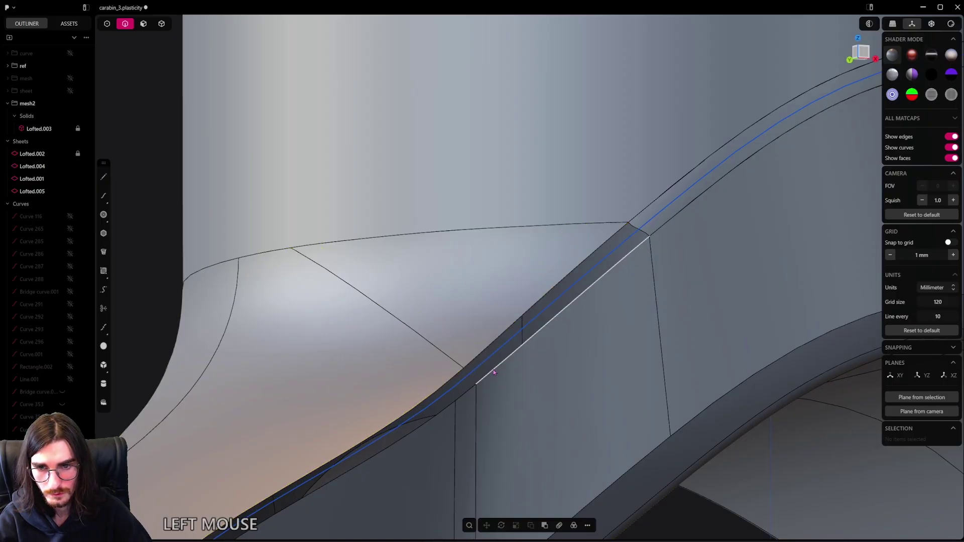
Step: Loft a G1 surface across the groove strip between the arch surface and the new shoulder cut
left_click(493, 369)
left_click(480, 355, "shift")
key("l")
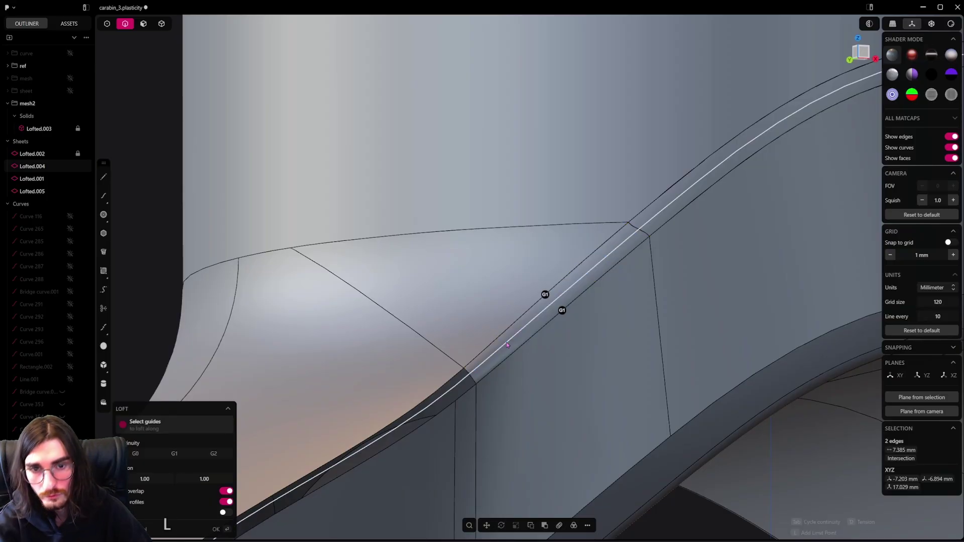
right_click(517, 378)
Step: Add a second cut across the shoulder face near the first and loft a small groove patch between the short facing edges
middle_click_drag(518, 378, 589, 328, "shift")
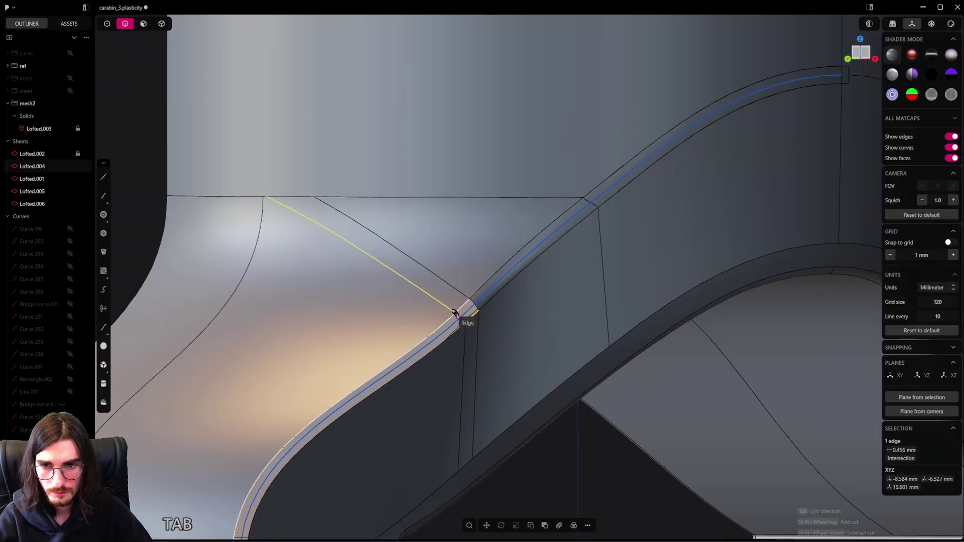
left_click(457, 315)
scroll(483, 329, "up", 3)
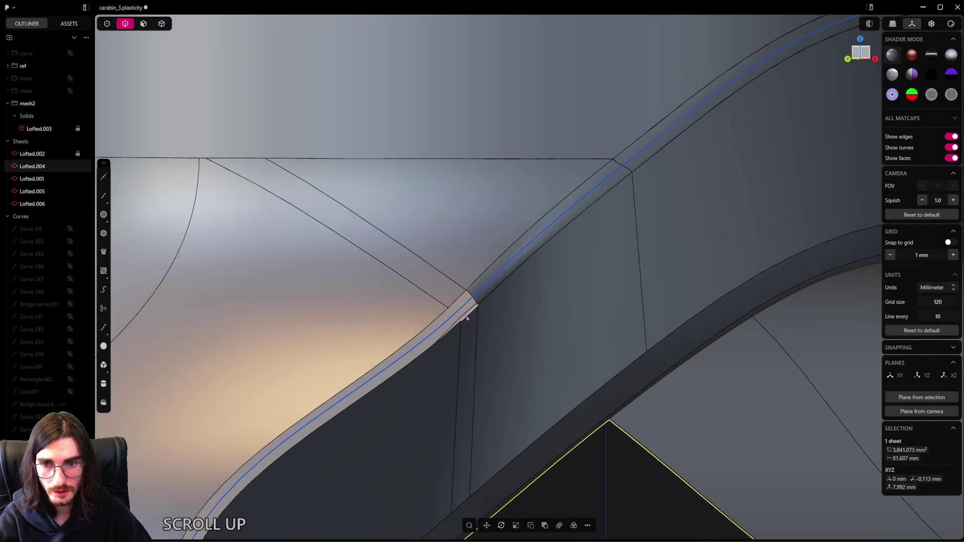
left_click(467, 313)
key("shift+e")
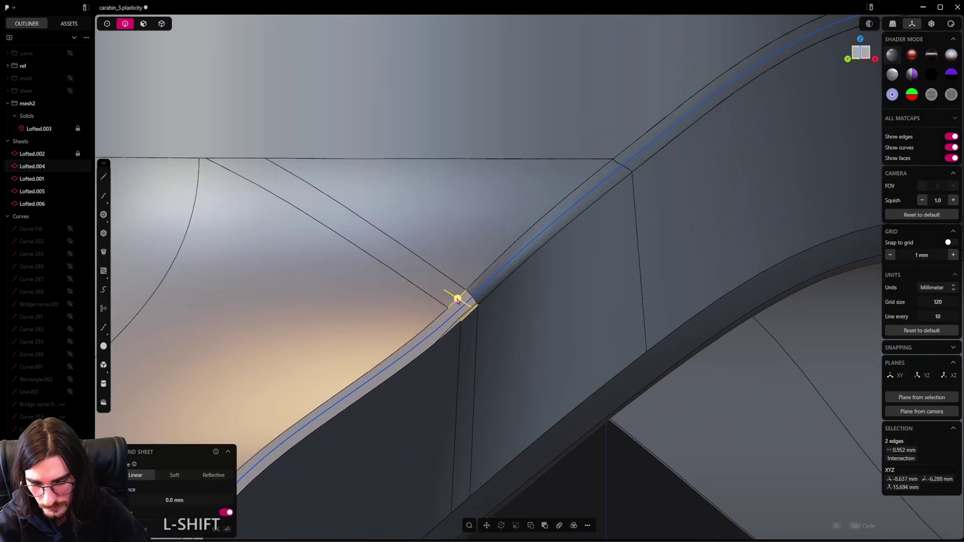
key("l")
right_click(442, 353)
Step: Loft a surface between the two long edges of the remaining groove strip along the curved shoulder
middle_click_drag(441, 354, 501, 312, "shift")
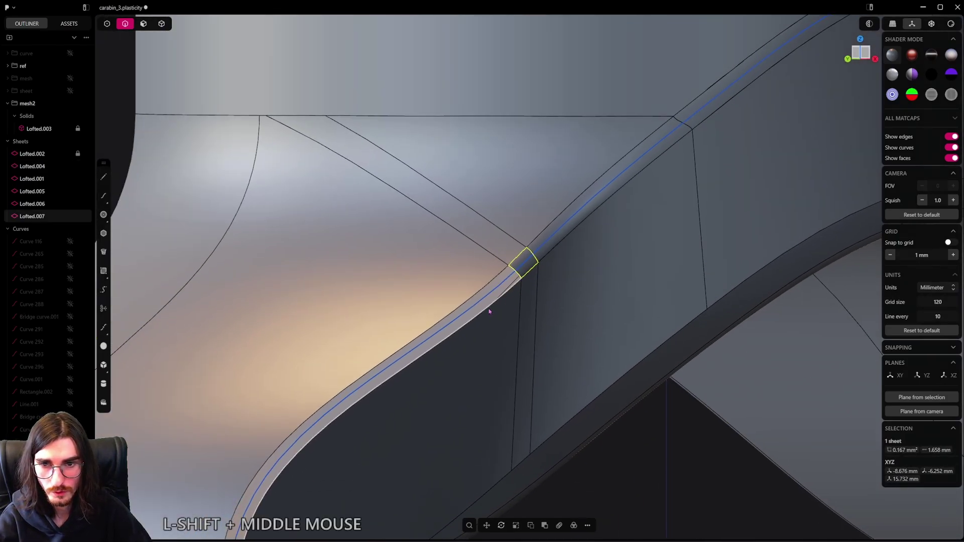
left_click(489, 309)
left_click(480, 288, "shift")
scroll(421, 376, "down", 2)
middle_click_drag(421, 375, 482, 309, "shift")
scroll(520, 279, "down", 1)
right_click(520, 279)
Step: Loft a G1 surface between the two vertical groove edges running down the connector's side to its base
scroll(481, 310, "up", 2)
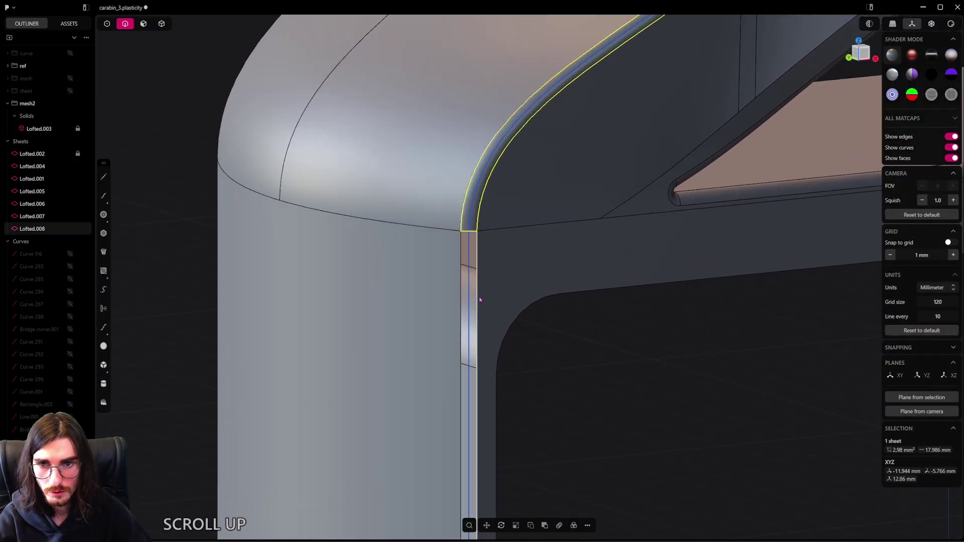
left_click(478, 296)
left_click(458, 286, "shift")
scroll(458, 287, "down", 1)
middle_click_drag(459, 287, 508, 199)
scroll(508, 200, "down", 4)
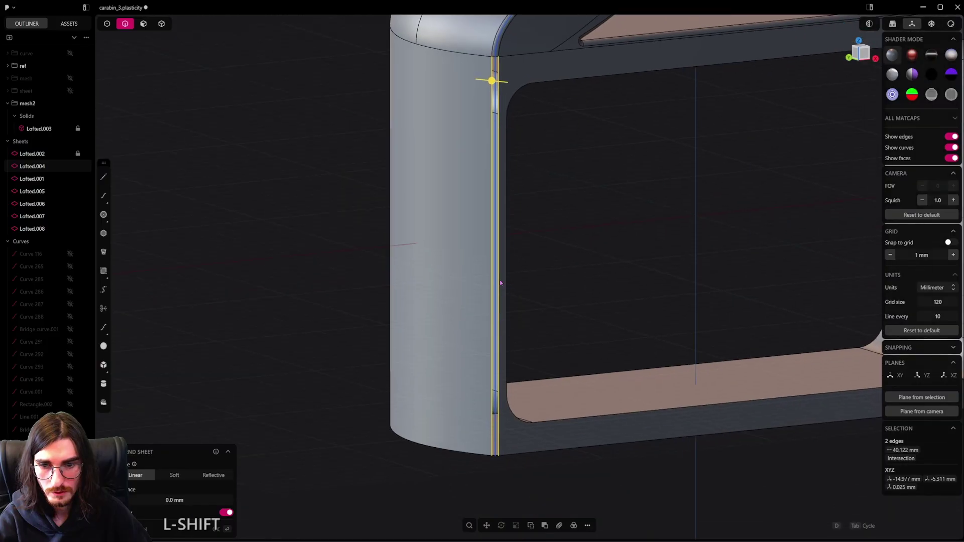
middle_click_drag(499, 280, 503, 235, "shift")
scroll(512, 404, "up", 10)
middle_click_drag(512, 418, 491, 346)
key("l")
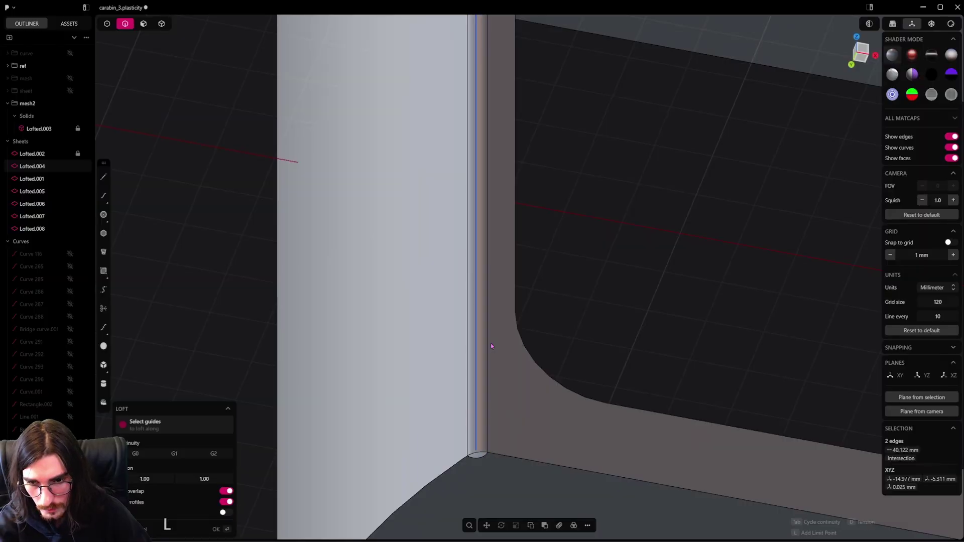
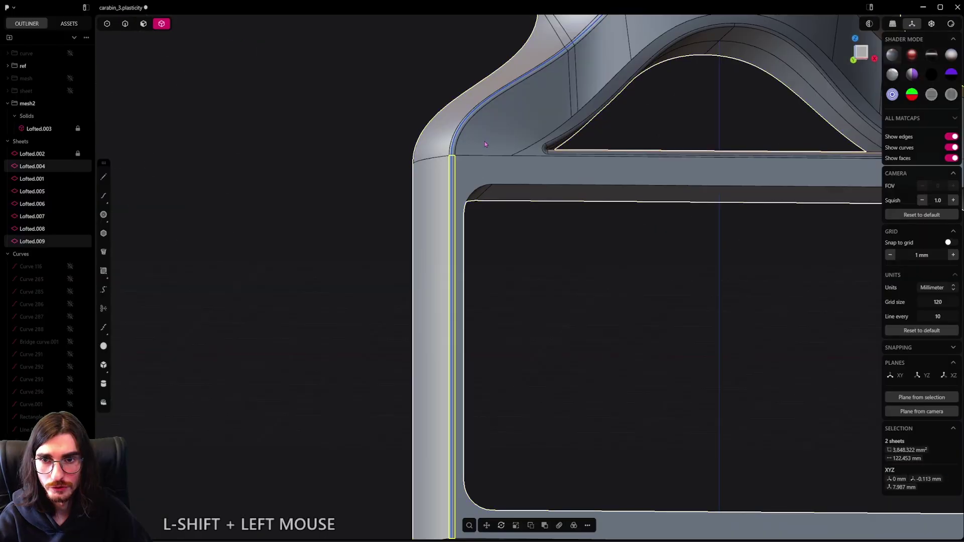
Step: Join the lofted groove surfaces with the connector into one sheet
middle_click_drag(484, 141, 445, 234, "shift")
scroll(445, 234, "down", 3)
key("j")
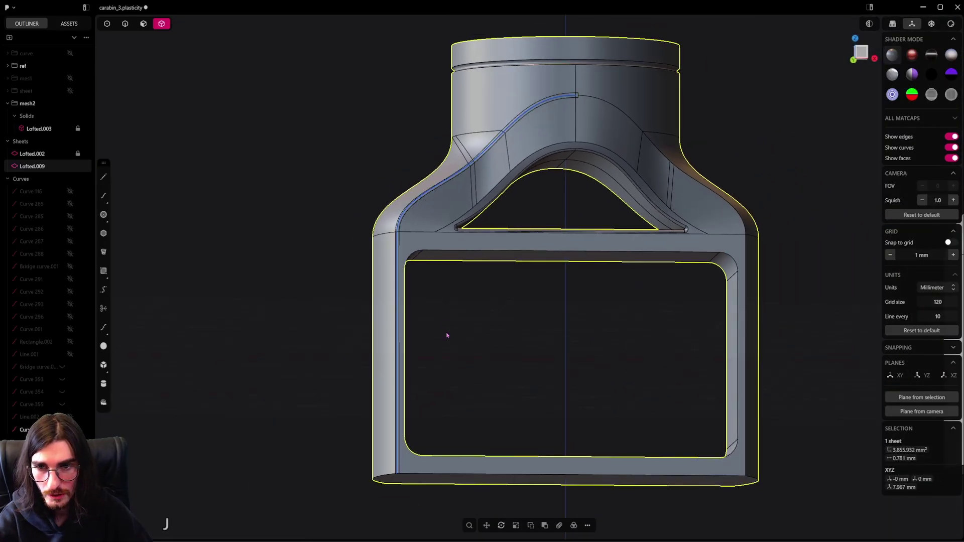
right_click(450, 204)
Step: Patch the small hole at the groove's lower end on the connector's base with G0 continuity
middle_click_drag(433, 320, 517, 188)
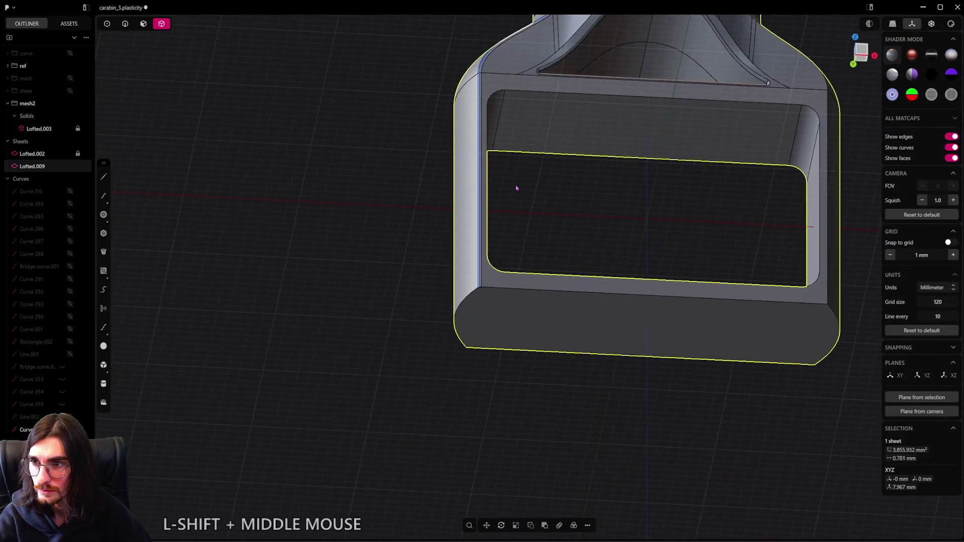
scroll(490, 291, "up", 5)
scroll(476, 274, "up", 4)
left_click(128, 24)
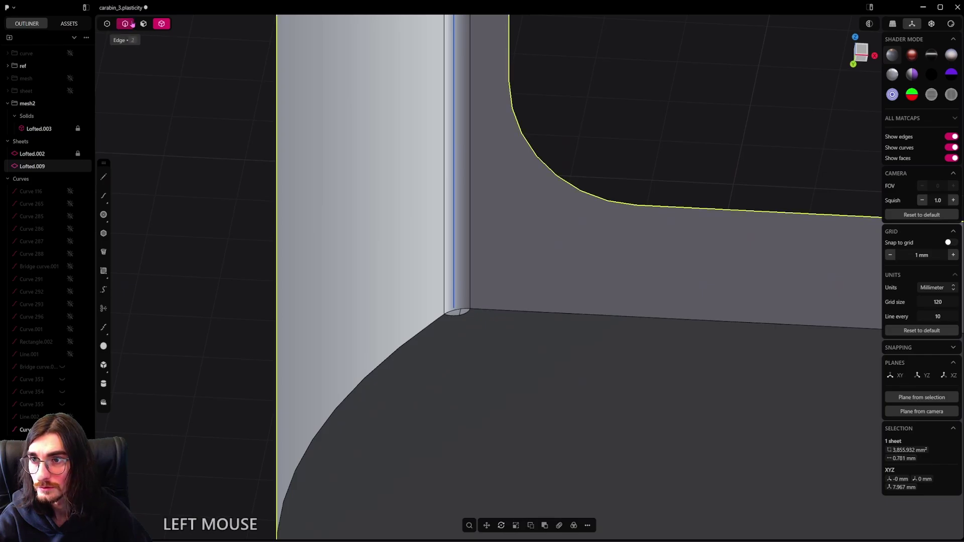
scroll(473, 323, "up", 3)
left_click(454, 295, "shift")
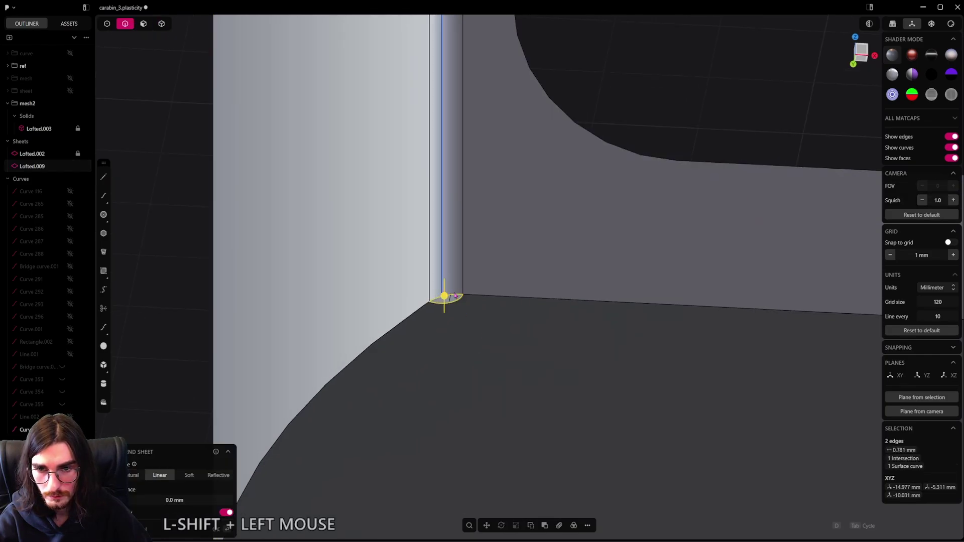
key("f")
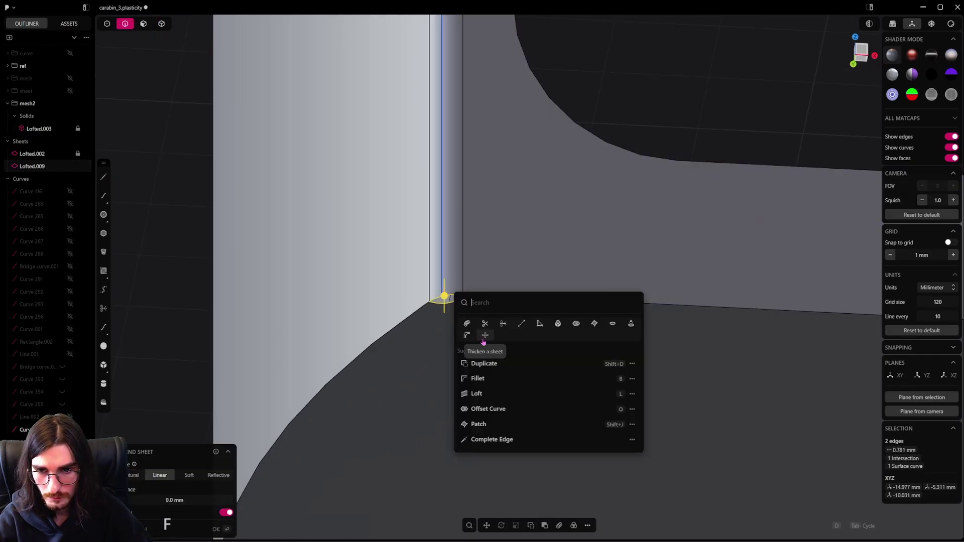
left_click(479, 424)
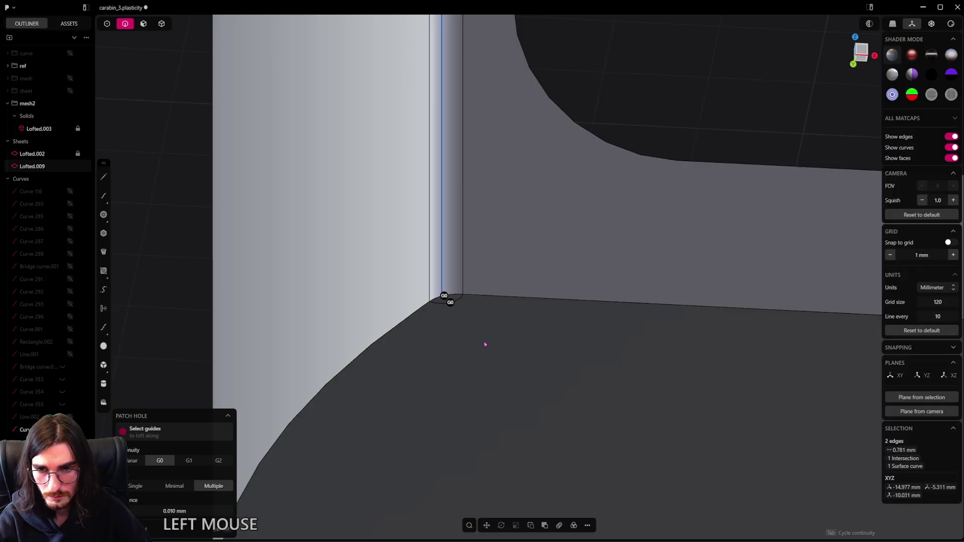
right_click(484, 327)
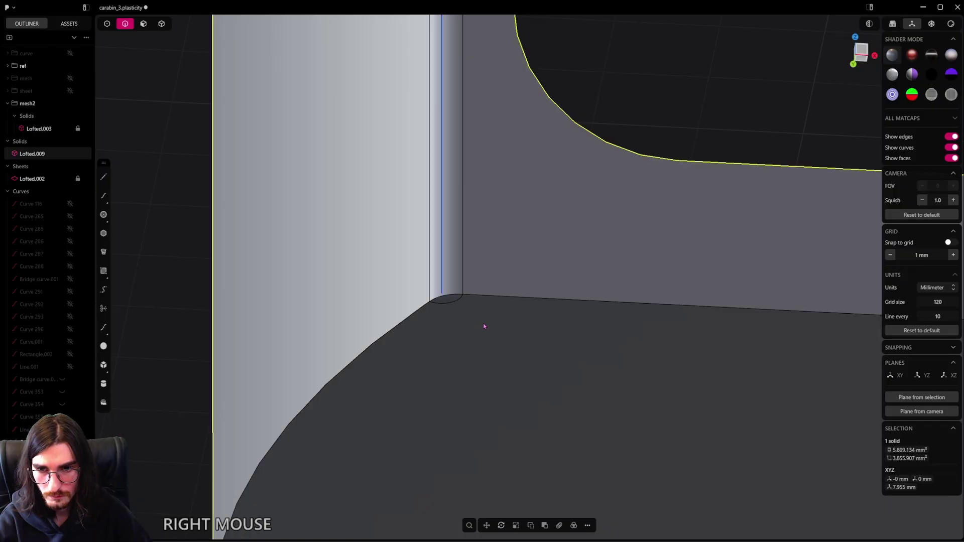
Step: Mirror the connector's grooved half across its vertical centre plane in the front view
scroll(482, 327, "down", 3)
middle_click_drag(482, 325, 482, 347)
scroll(484, 347, "down", 5)
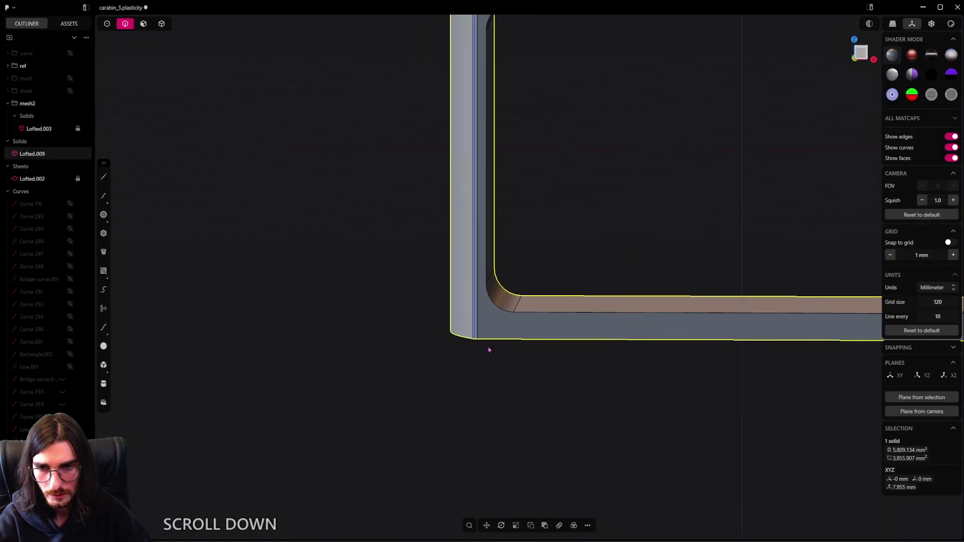
key("alt+x")
left_click(555, 352)
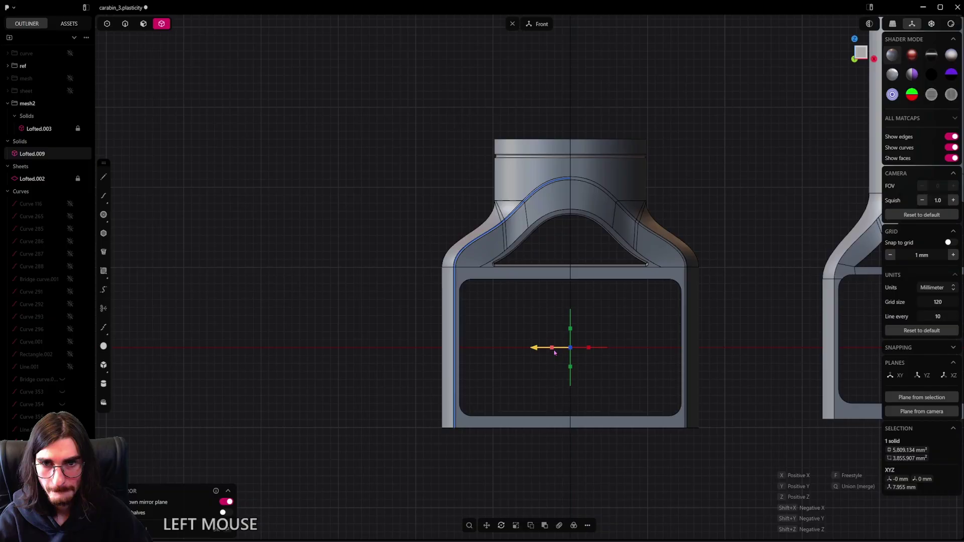
right_click(649, 370)
Step: Mirror the connector from front to back across its centre plane in the side view
left_click(620, 346)
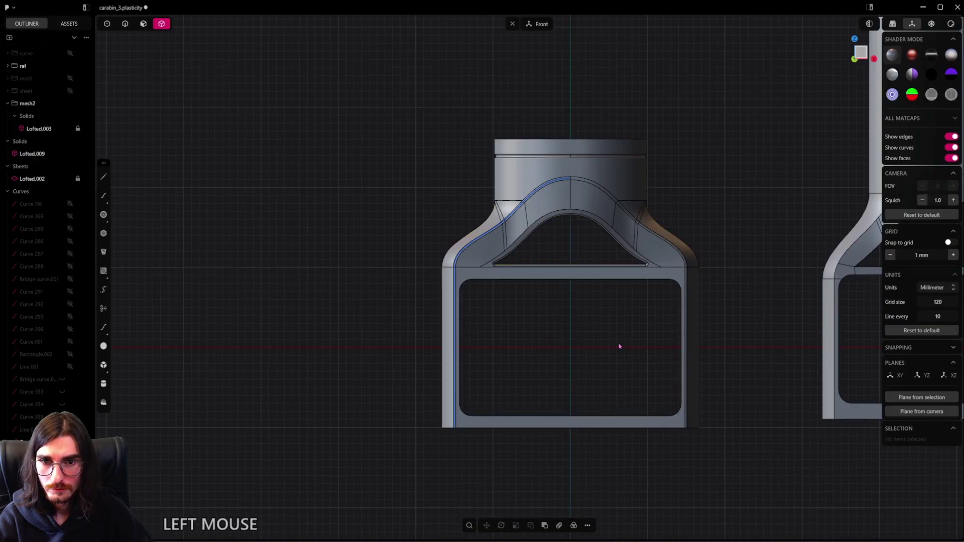
key("alt+x")
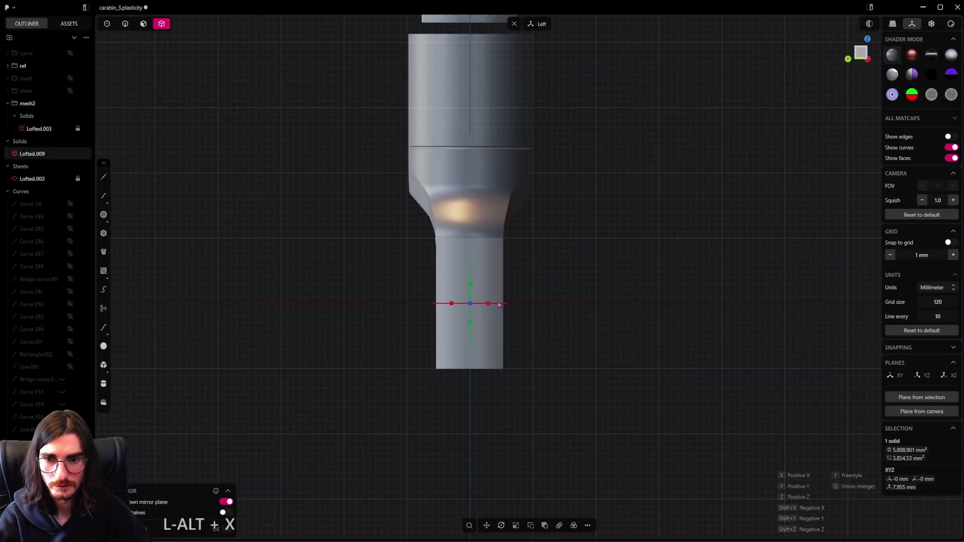
left_click(489, 309)
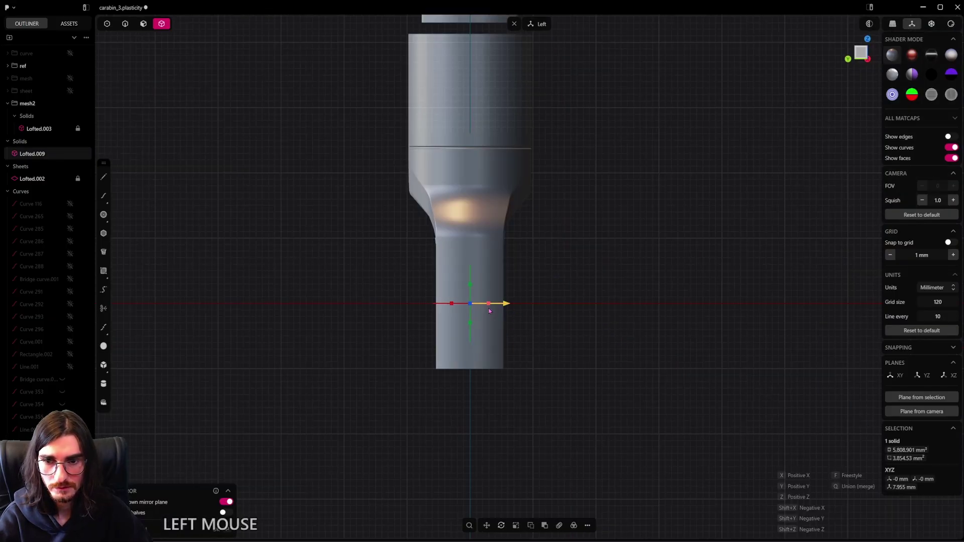
right_click(534, 318)
Step: Draw a small rectangle of about 1.3 by 1.4 mm overlapping the connector's lower corner in the side view
middle_click_drag(535, 316, 609, 360)
scroll(604, 334, "up", 3)
scroll(561, 323, "up", 3)
scroll(561, 323, "up", 2)
scroll(560, 328, "down", 5)
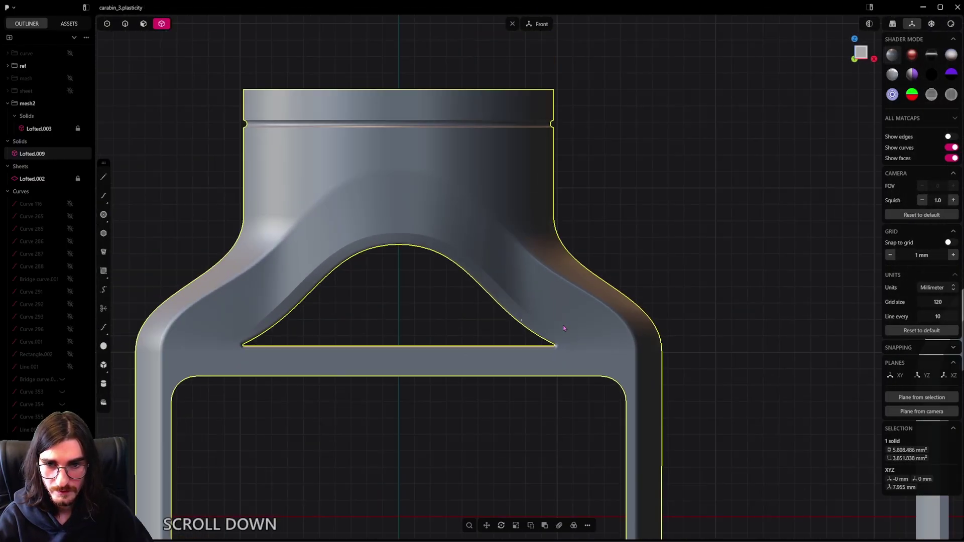
left_click(655, 274)
middle_click_drag(661, 319, 562, 286, "shift")
scroll(562, 286, "down", 2)
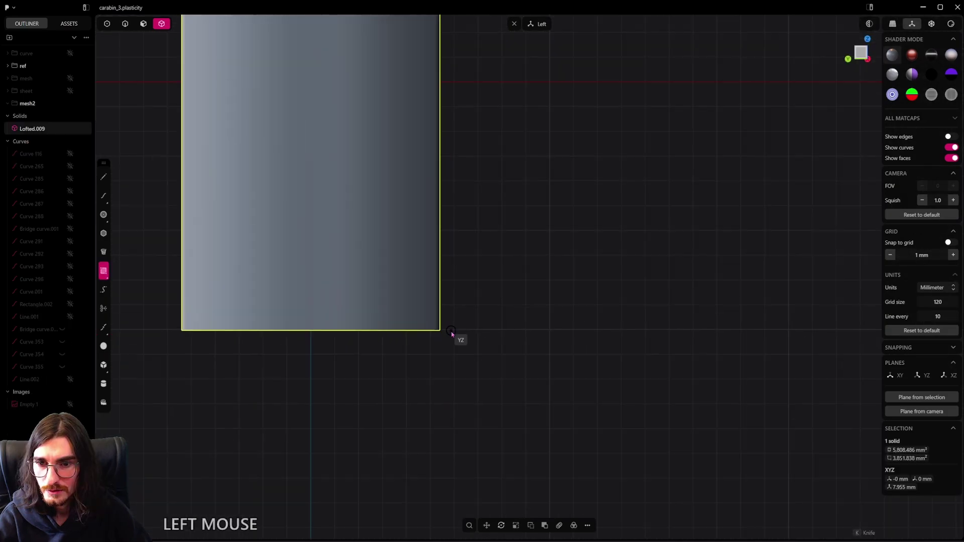
scroll(451, 332, "up", 3)
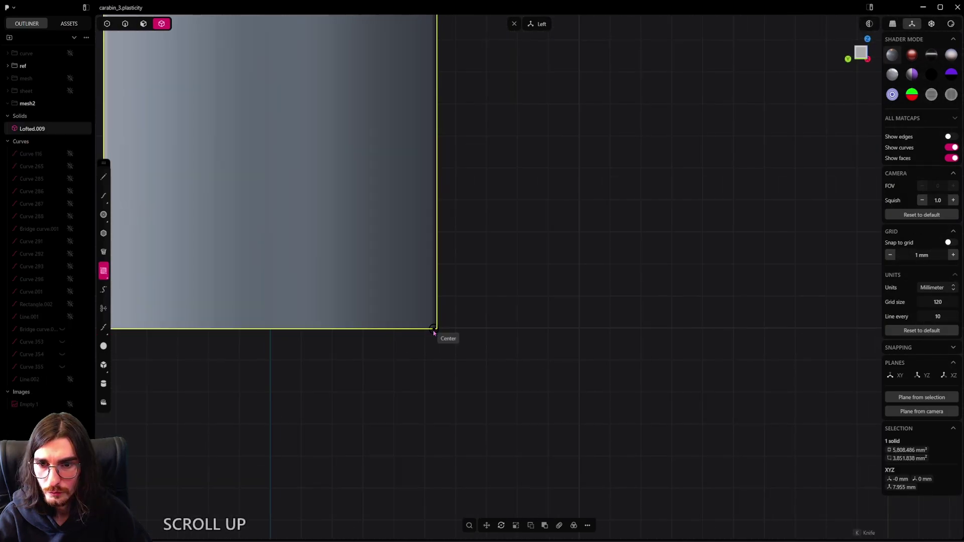
left_click(465, 363)
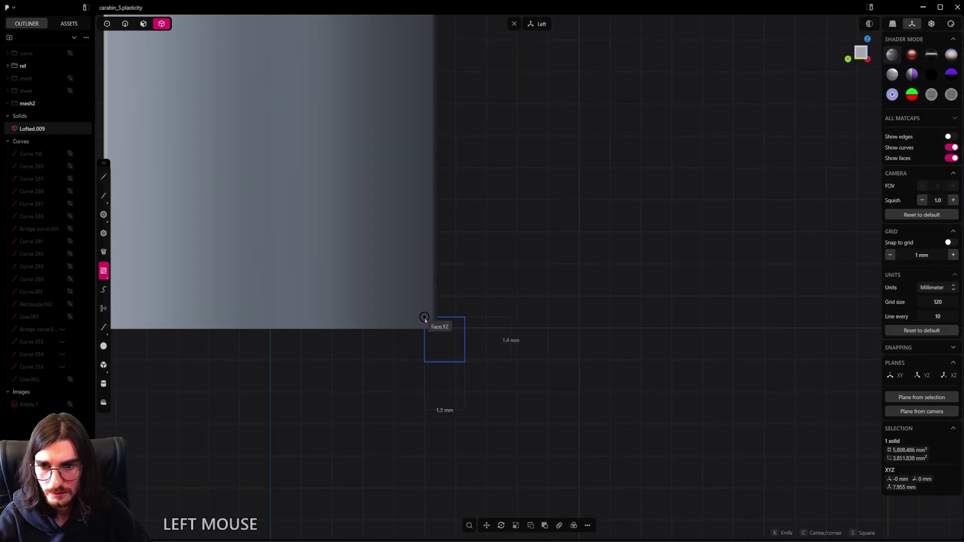
left_click(424, 318)
right_click(494, 339)
Step: Move the small rectangle about 21.3 mm along the X axis so it sits beyond the connector's side
scroll(494, 339, "down", 2)
middle_click_drag(506, 338, 569, 341)
key("g")
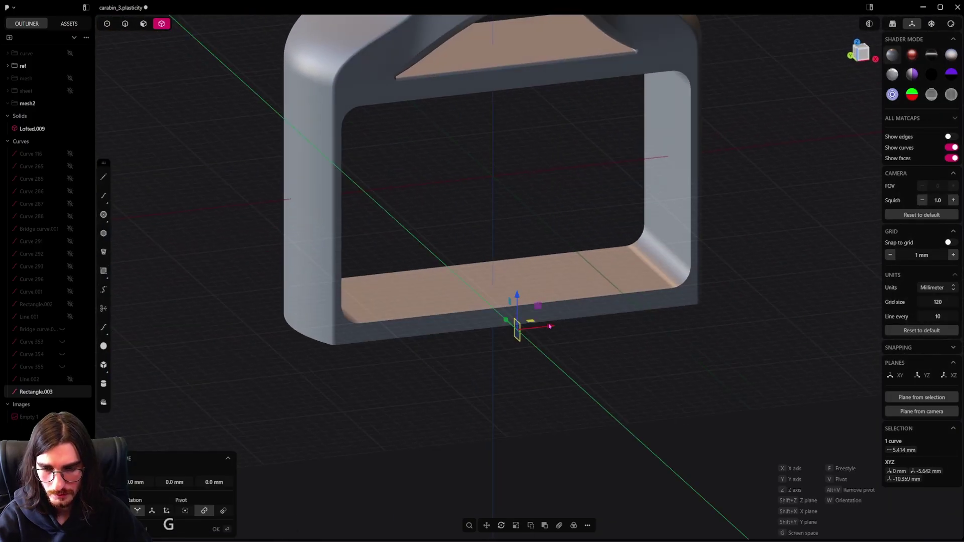
key("y")
key("x")
middle_click_drag(246, 351, 663, 315, "alt")
scroll(659, 308, "up", 3)
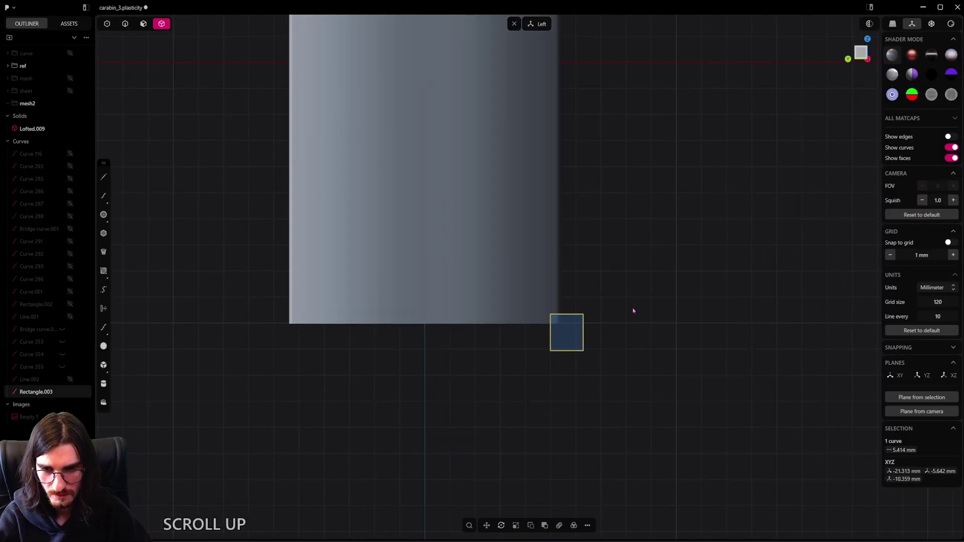
Step: Cut the connector with the small rectangle along its lower long edge, splitting off a thin strip
key("c")
left_click(530, 302)
right_click(640, 315)
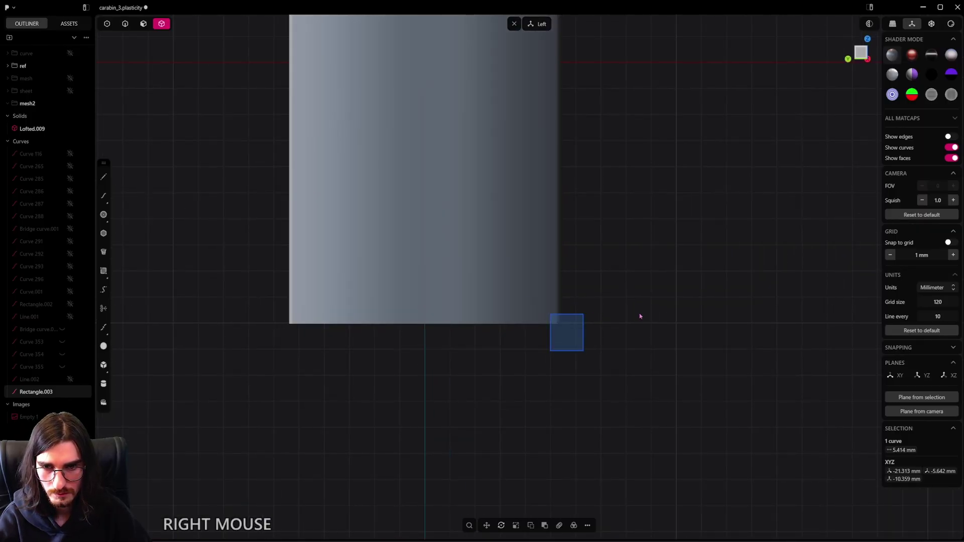
middle_click_drag(640, 317, 570, 352)
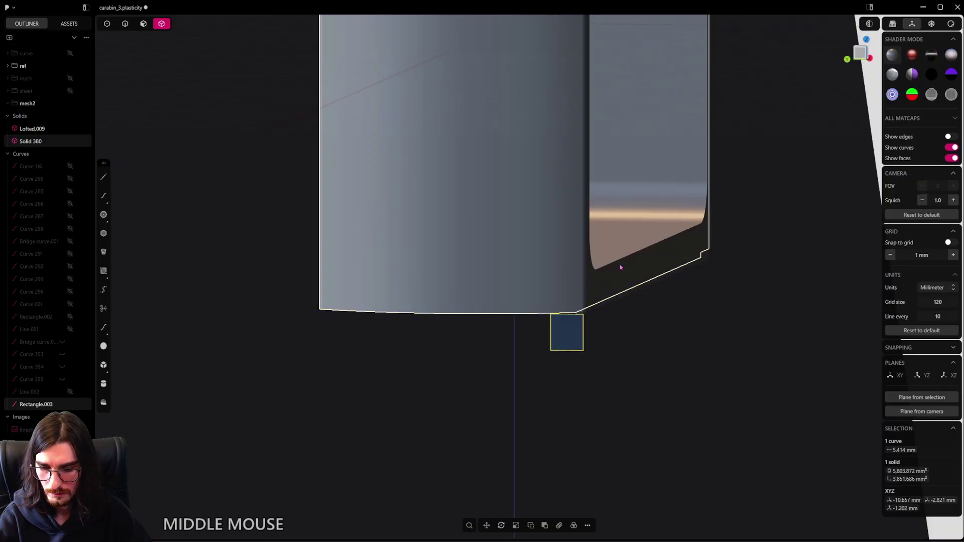
Step: Delete the thin strip cut from the connector's lower edge and the small rectangle used for the cut
left_click(156, 29)
left_click(594, 309)
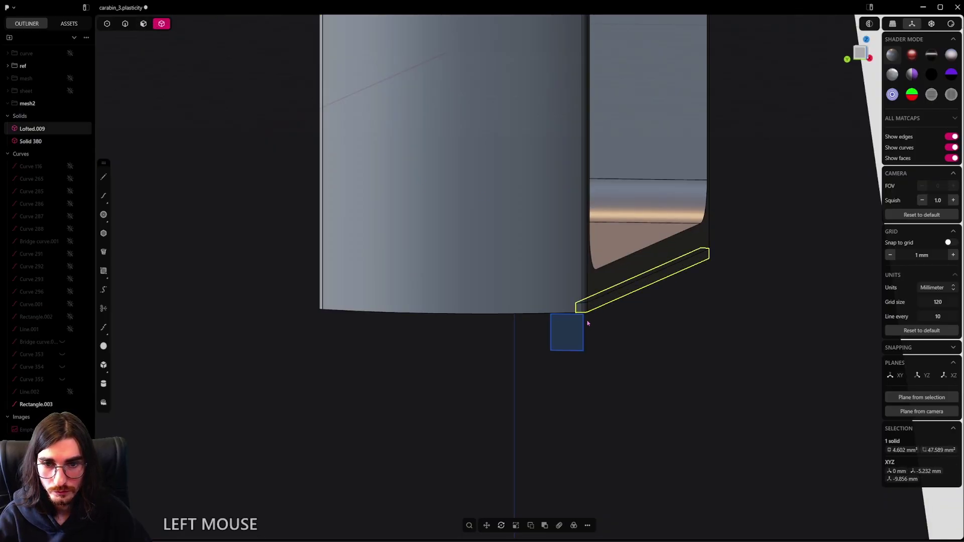
key("x")
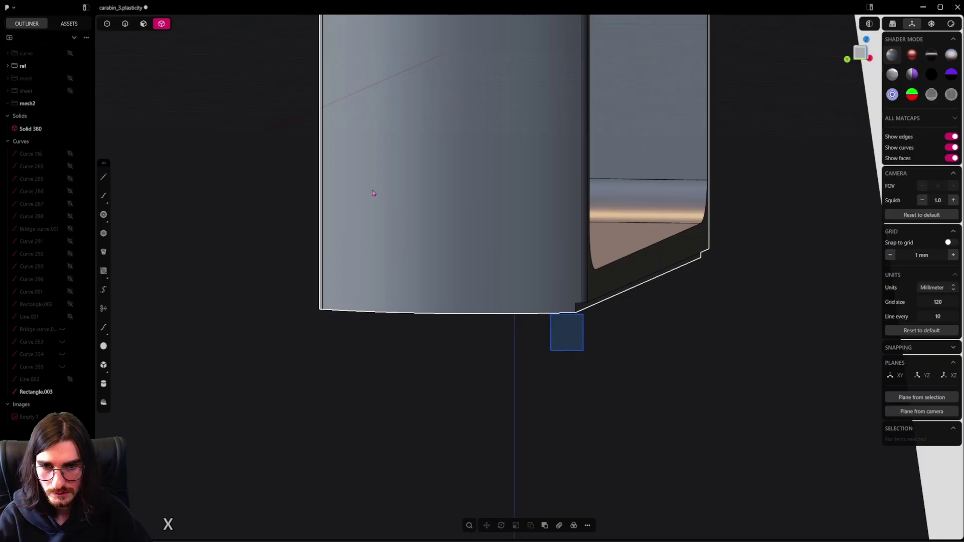
left_click(126, 25)
left_click_drag(583, 347, 585, 346)
Step: Fillet the long inner corner edge of the notch along the connector's lower edge
scroll(593, 339, "down", 3)
middle_click_drag(598, 334, 708, 335, "alt")
scroll(625, 291, "down", 3)
middle_click_drag(582, 217, 464, 225, "shift")
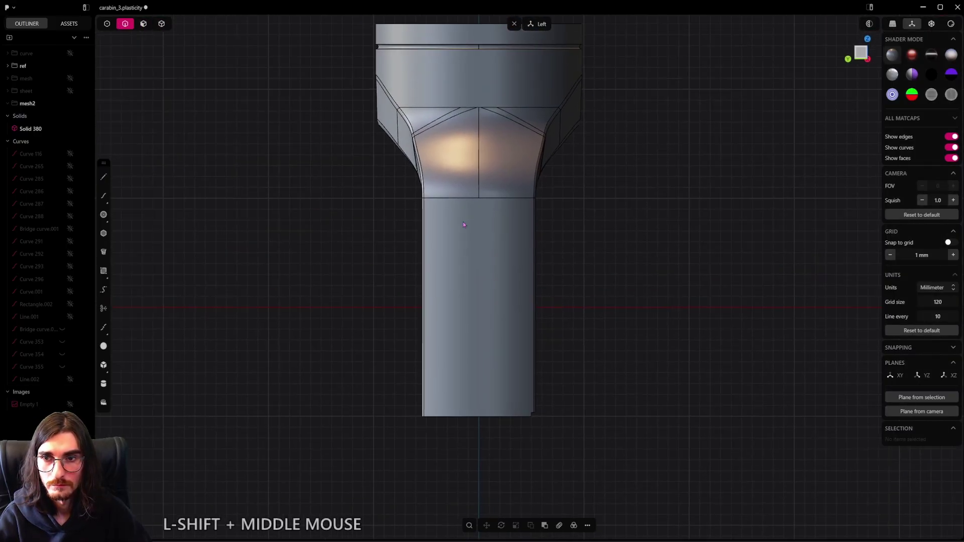
left_click(161, 24)
middle_click_drag(531, 333, 443, 339)
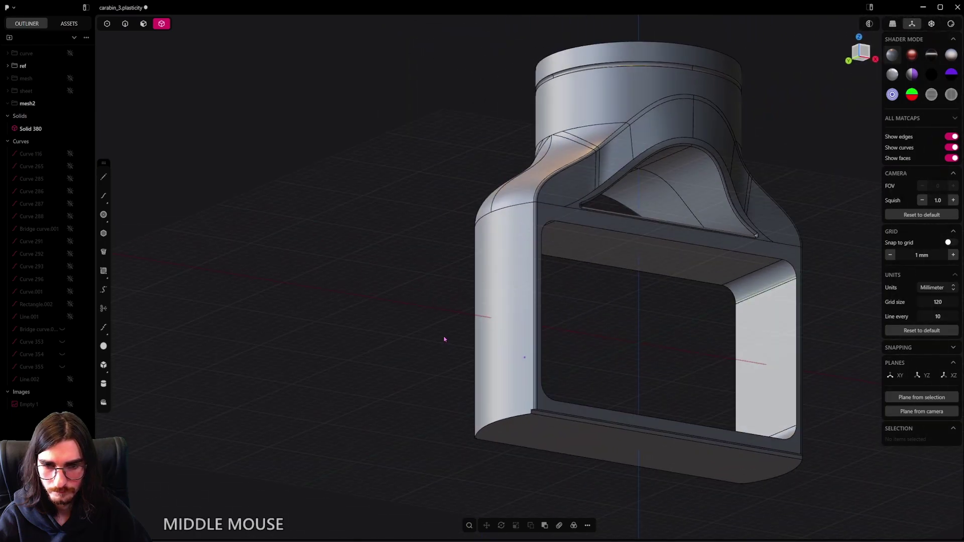
scroll(658, 333, "down", 3)
middle_click_drag(658, 334, 492, 246, "shift")
scroll(472, 253, "up", 10)
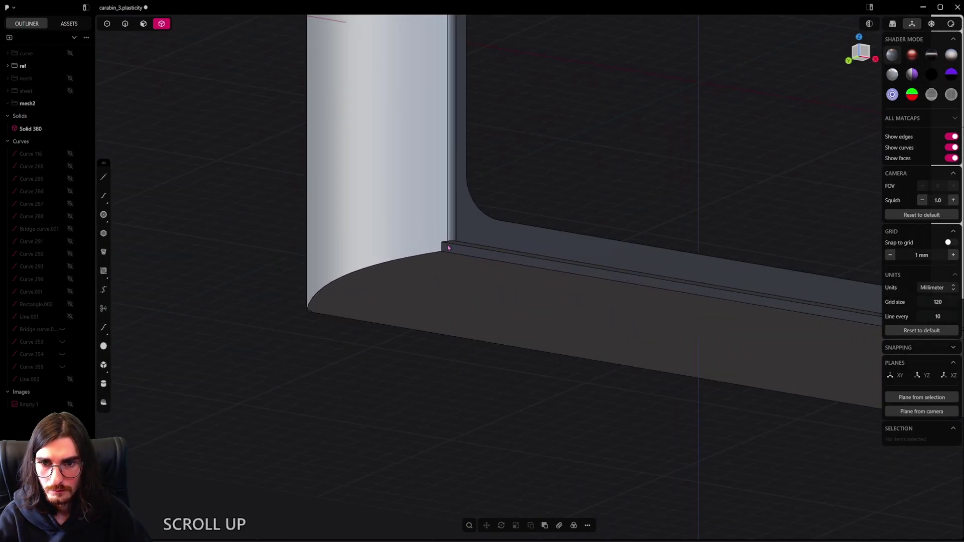
left_click(125, 24)
left_click(496, 251)
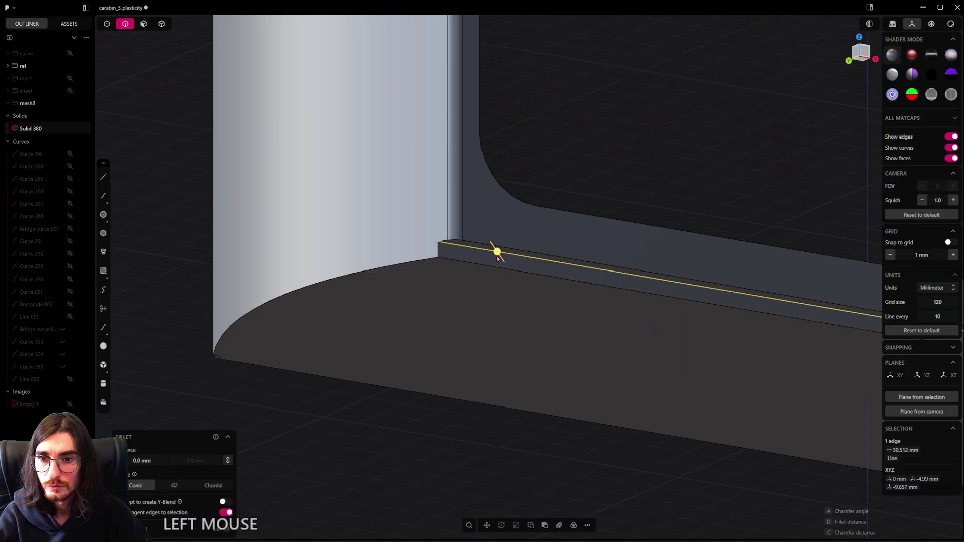
middle_click_drag(497, 250, 509, 277)
middle_click_drag(431, 281, 547, 286, "alt")
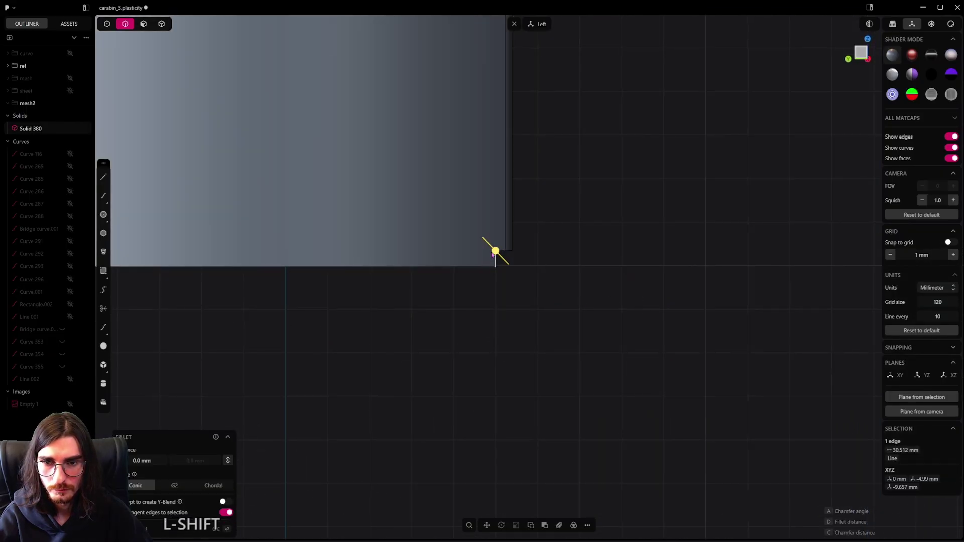
left_click_drag(495, 250, 539, 304, "shift")
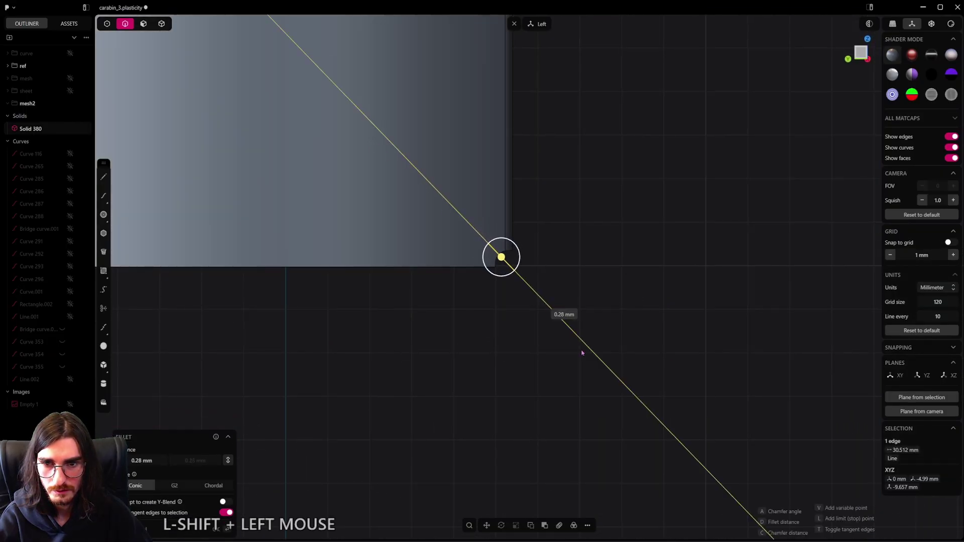
left_click_drag(575, 342, 562, 315)
right_click(562, 315)
Step: Fillet the loop of outer edges around the lower notch with a radius of about 0.41 mm
middle_click_drag(562, 314, 562, 285, "alt")
left_click(455, 278, "alt")
key("f")
scroll(562, 285, "down", 2)
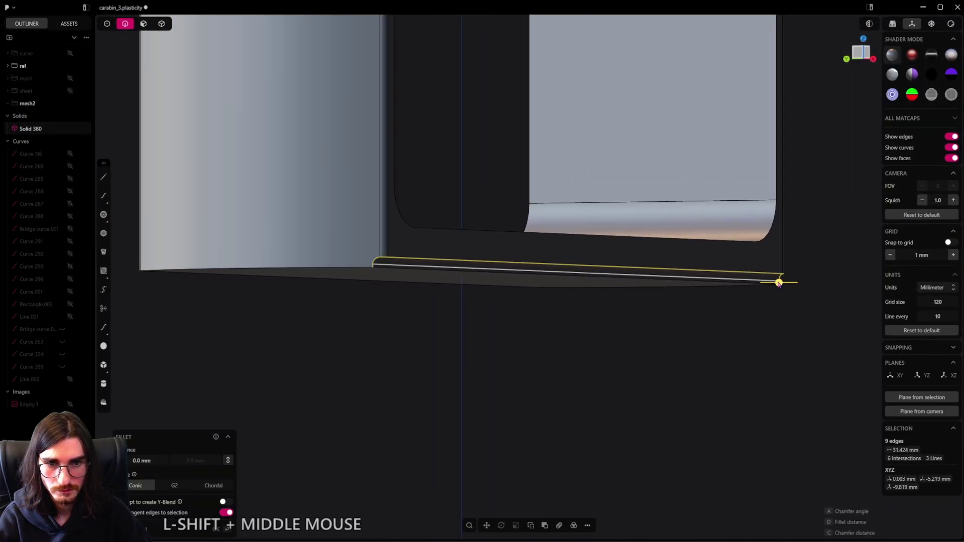
left_click_drag(779, 283, 865, 297, "shift")
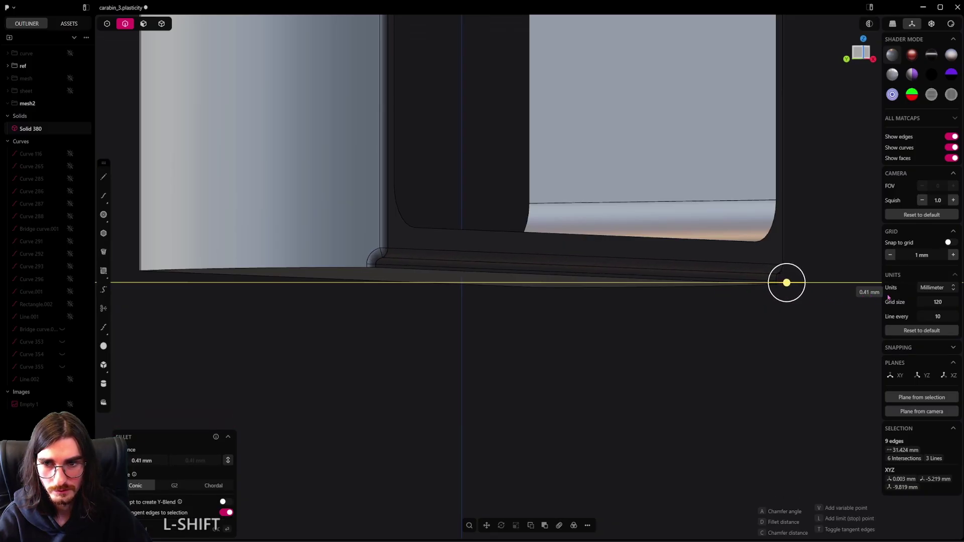
right_click(656, 290)
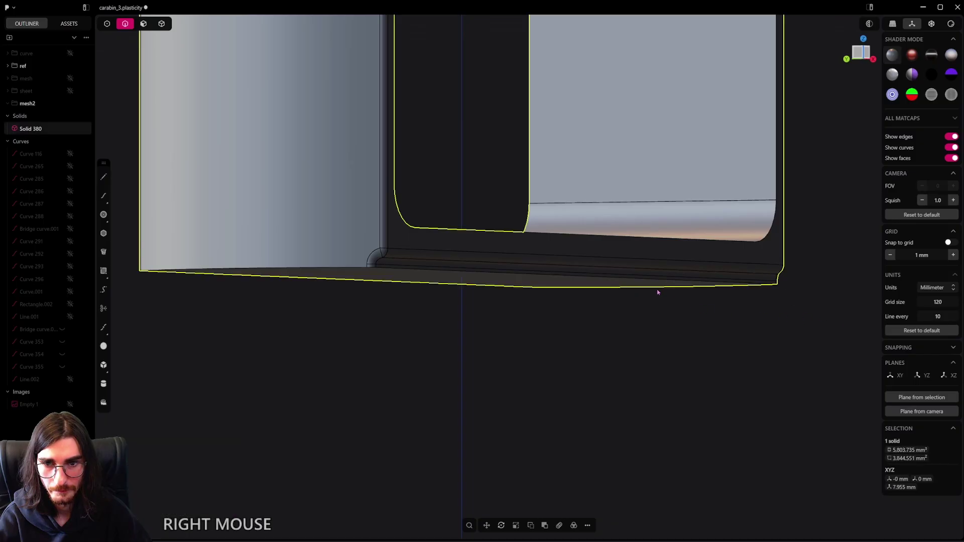
Step: Fillet the edge loop around the connector's bottom face with a radius of about 0.34 mm
middle_click_drag(656, 290, 726, 291)
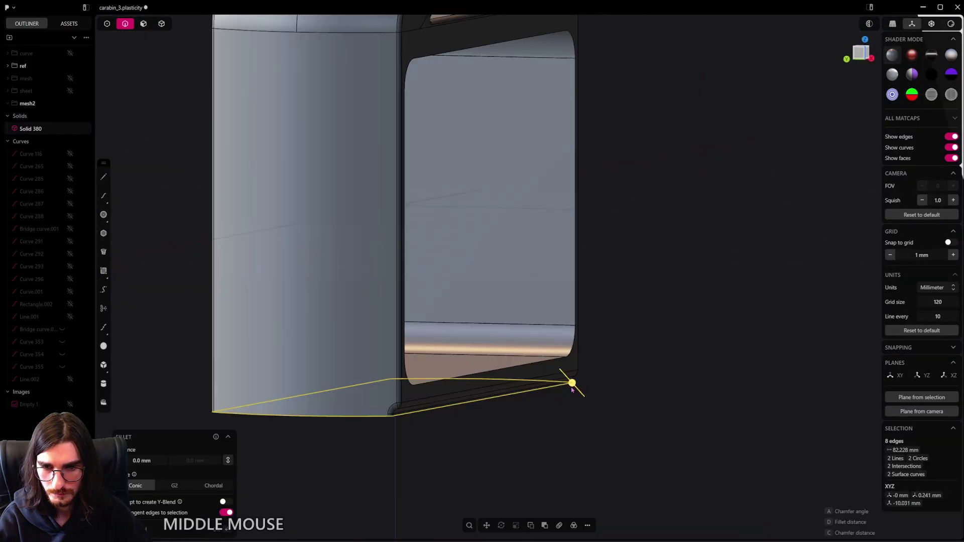
left_click_drag(572, 390, 579, 394, "shift")
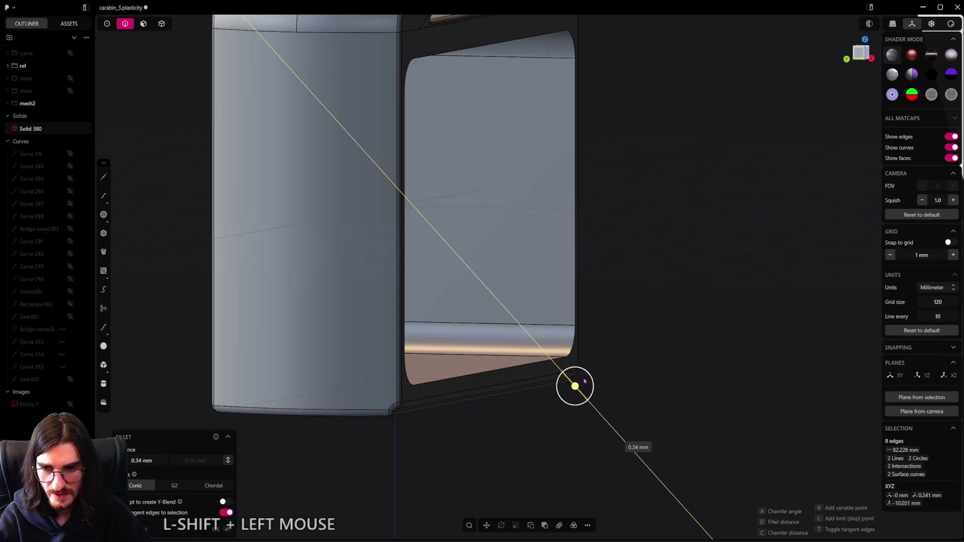
left_click_drag(583, 382, 582, 383, "shift")
right_click(517, 407)
middle_click_drag(512, 410, 364, 348)
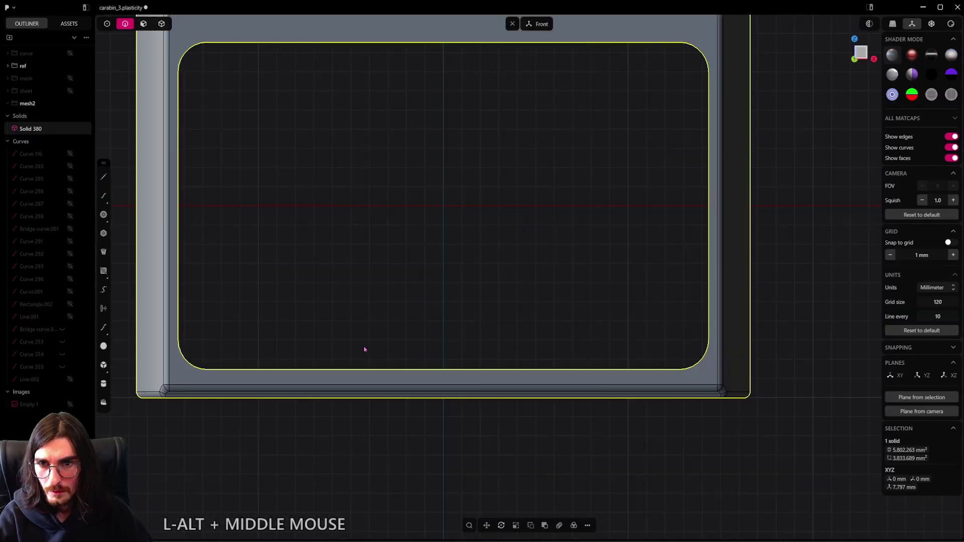
scroll(418, 370, "down", 3)
key("d")
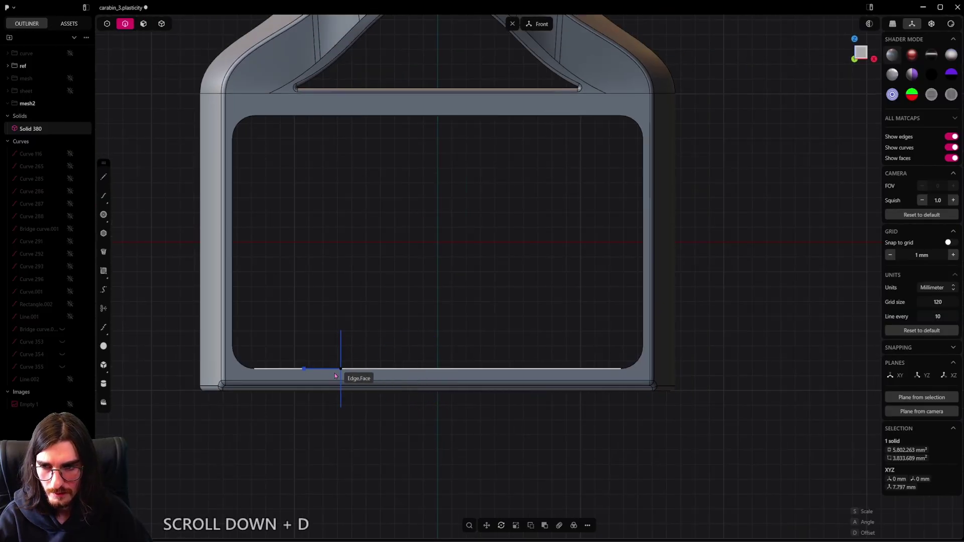
middle_click_drag(338, 387, 495, 318, "shift")
key("Escape")
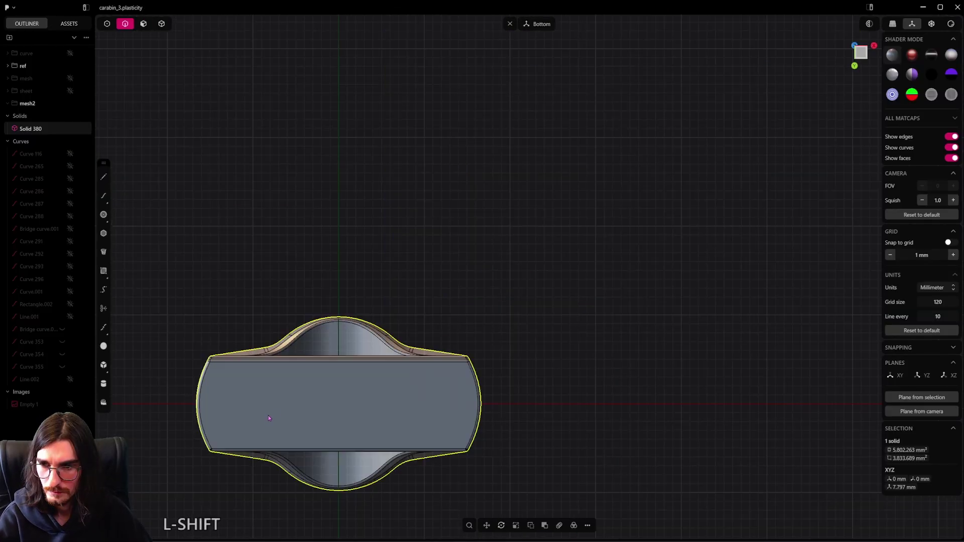
Step: Draw a centre rectangle of about 4.4 by 6.5 mm on one end of the connector's bottom face, centred on the X axis
middle_click_drag(269, 415, 409, 385, "shift")
scroll(354, 375, "up", 4)
left_click(103, 272)
scroll(397, 392, "up", 2)
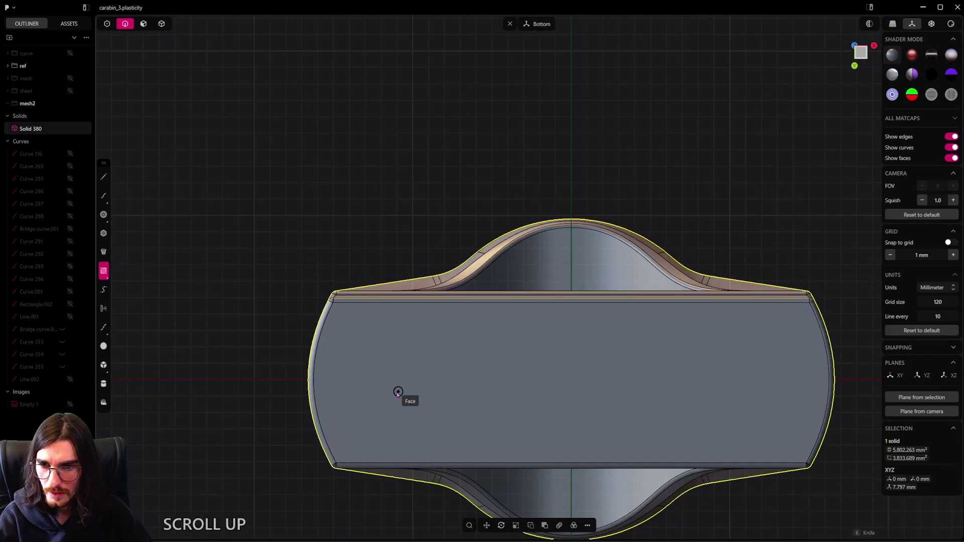
left_click(313, 380)
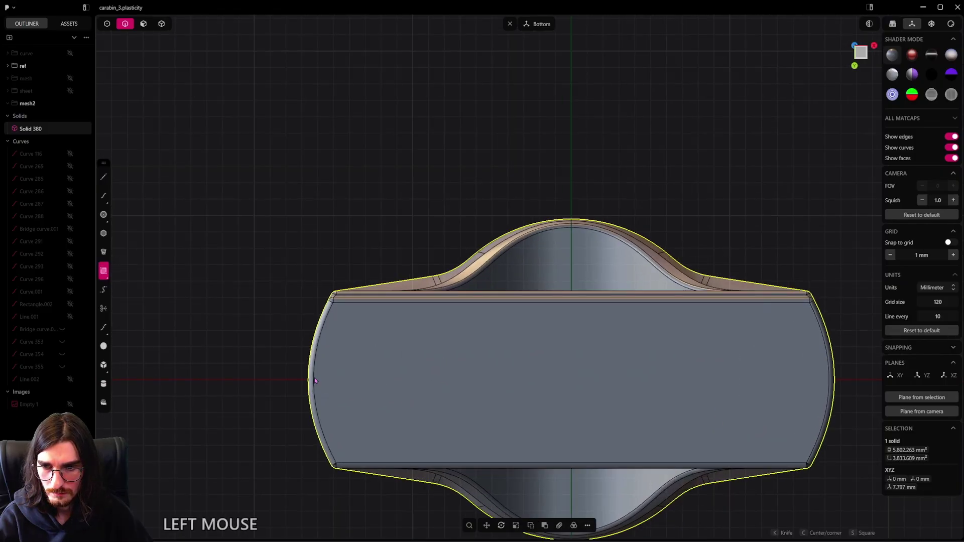
key("c")
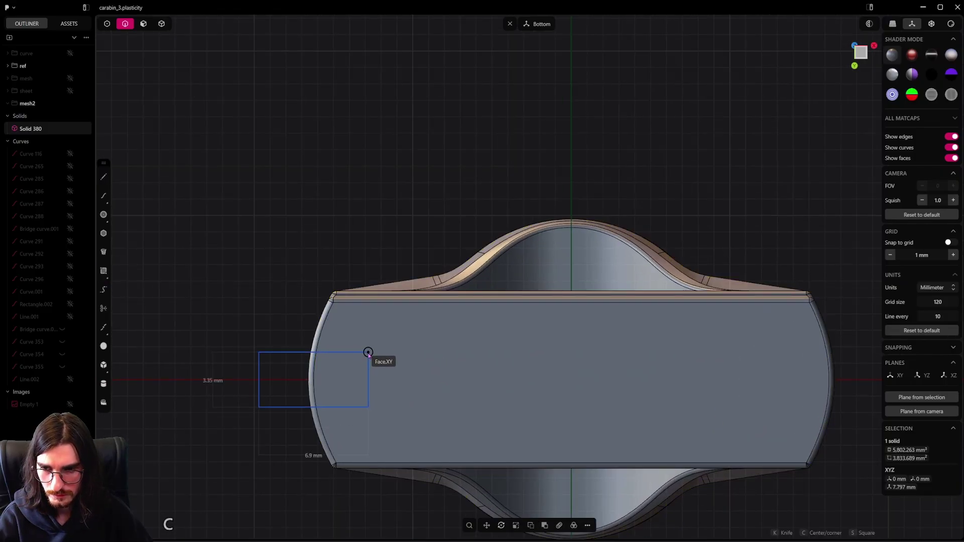
left_click(348, 326)
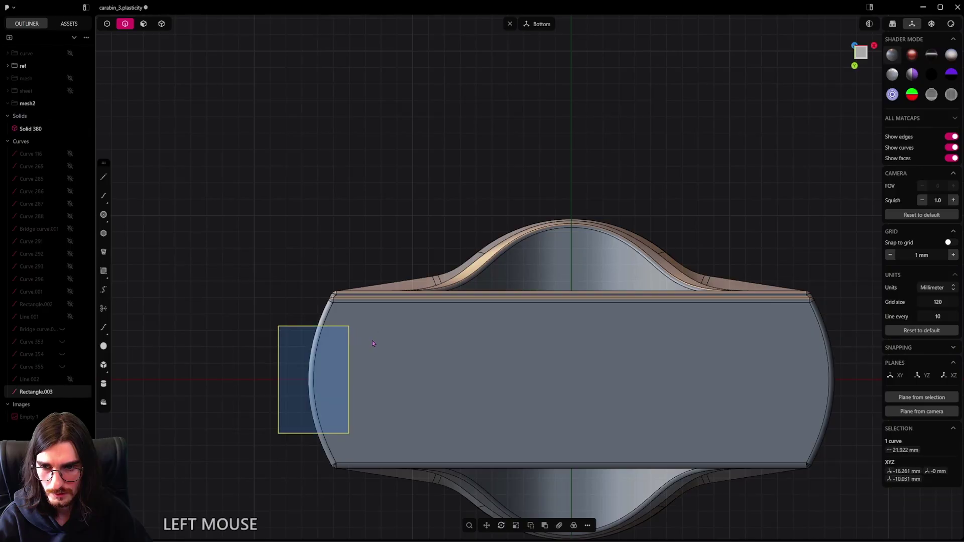
Step: Move the rectangle about 4.64 mm inward along the X axis so it lies fully within the bottom face
key("g")
key("x")
left_click(420, 356)
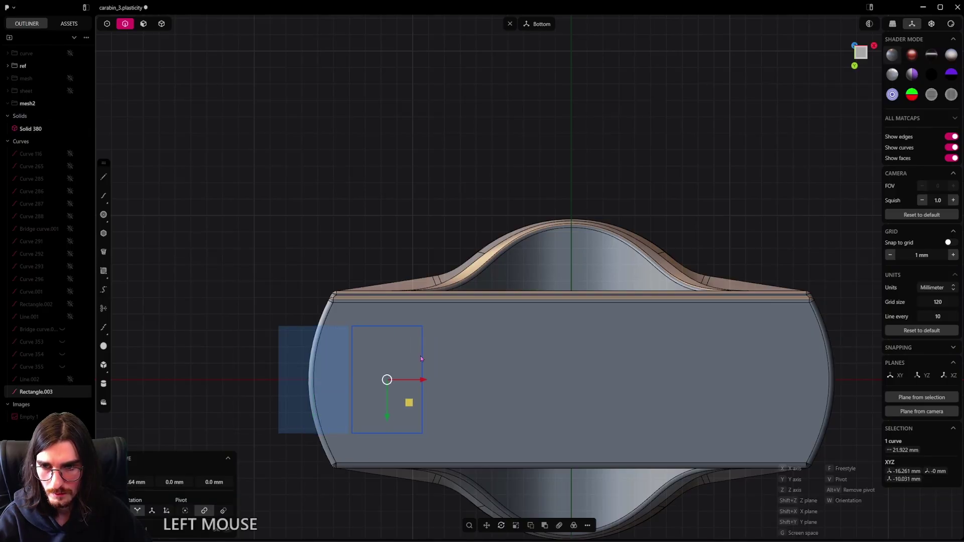
right_click(434, 361)
Step: Round the two corners of the rectangle nearest the connector's curved end
scroll(387, 370, "up", 4)
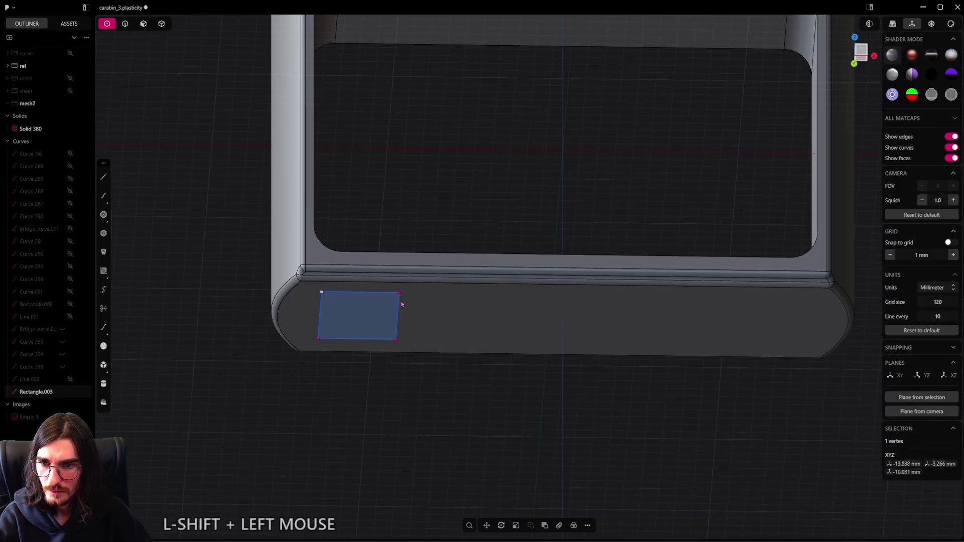
left_click(402, 304, "shift")
left_click(396, 341, "shift")
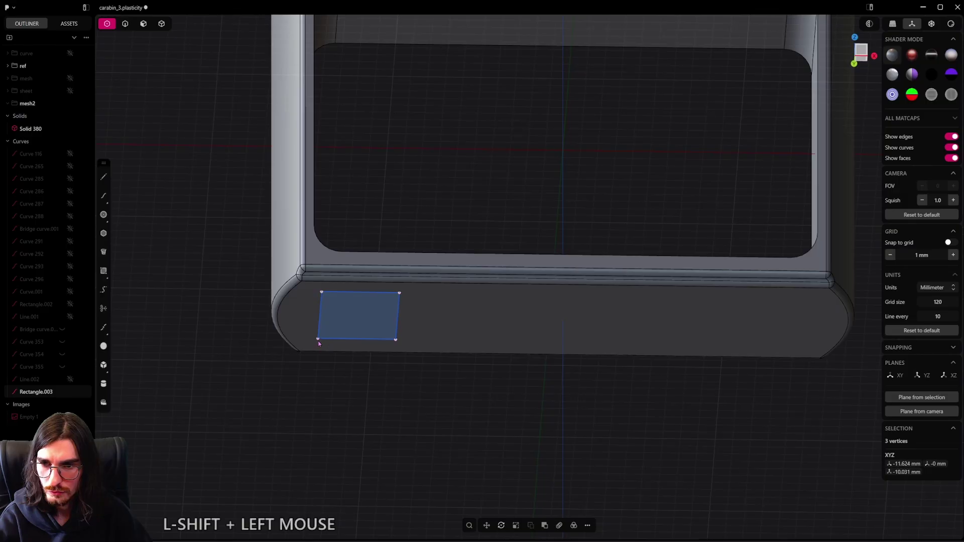
left_click(318, 340, "shift")
middle_click_drag(318, 343, 403, 267, "shift")
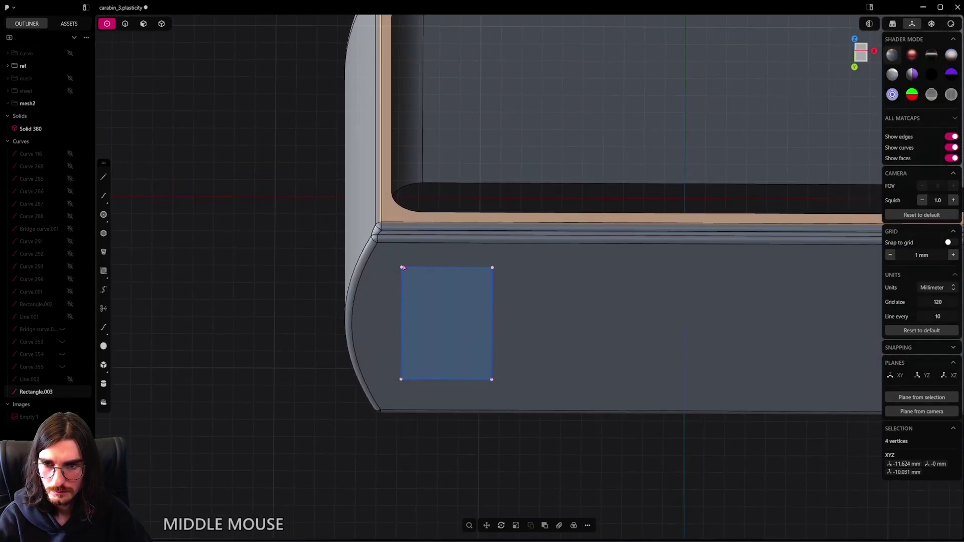
left_click(402, 268)
left_click(400, 380, "shift")
key("b")
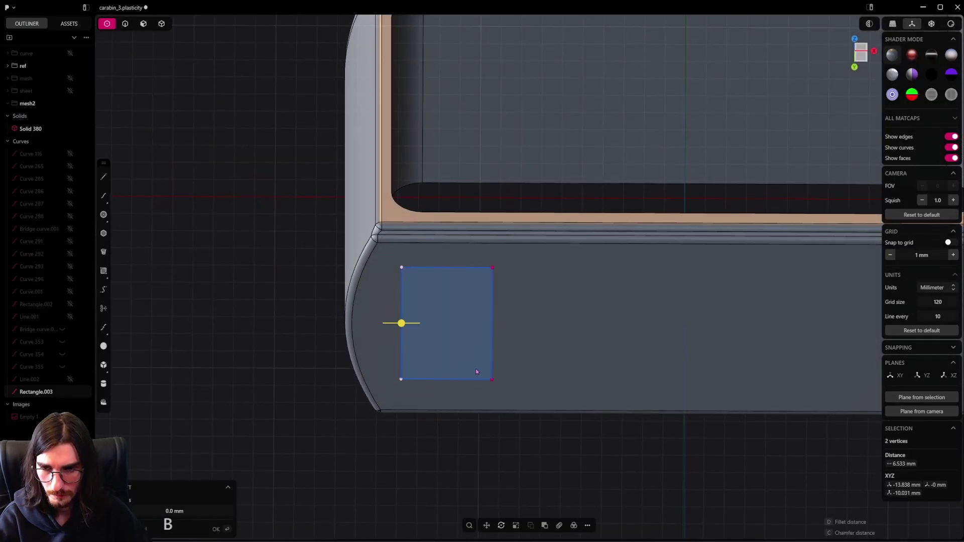
left_click_drag(403, 328, 409, 328)
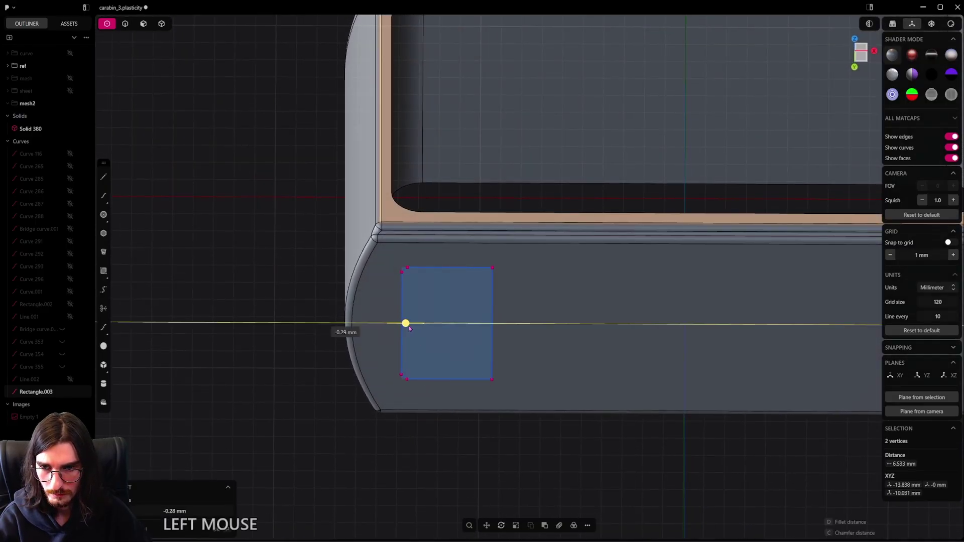
right_click(364, 338, "shift")
Step: Slightly round the rectangle's two inner corners and shift it about 0.12 mm along the X axis
left_click(493, 268)
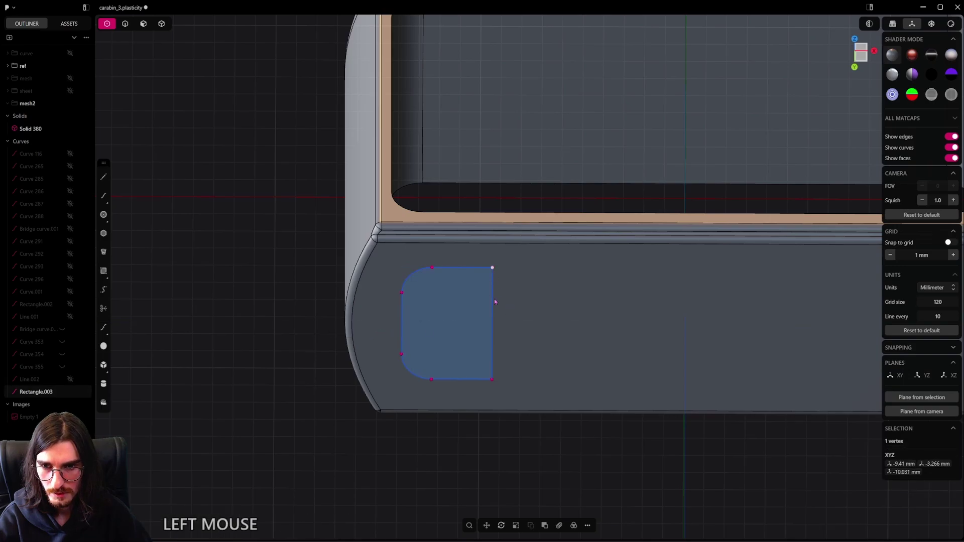
left_click(492, 380, "shift")
key("b")
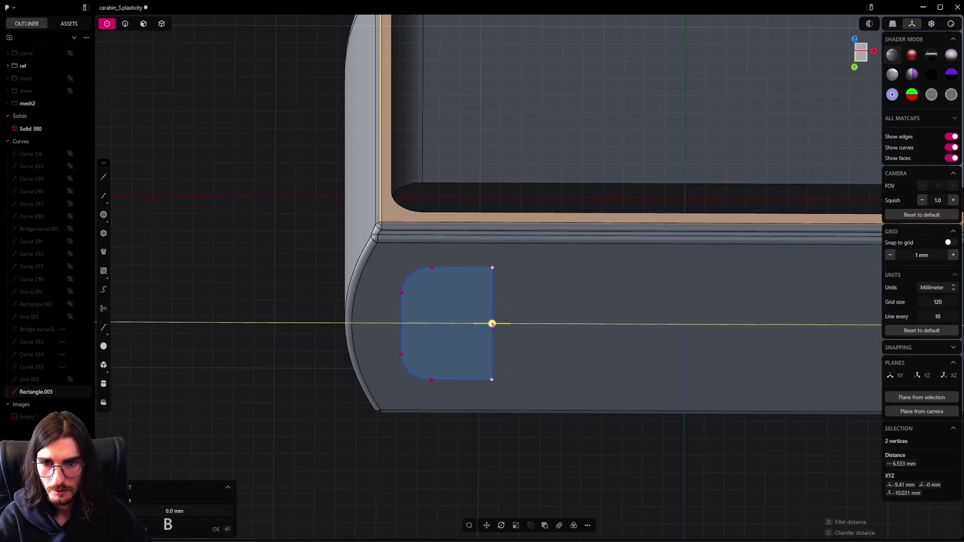
right_click(594, 334)
scroll(533, 308, "down", 3)
mouse_move(534, 307)
middle_mouse_down()
mouse_move(520, 322)
mouse_move(549, 307)
middle_mouse_up()
left_click(162, 26)
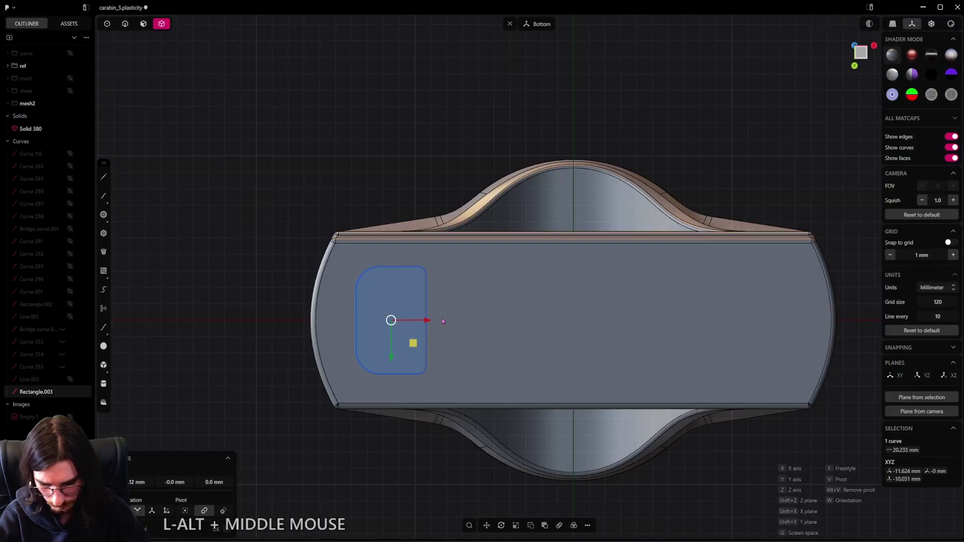
Step: Imprint the rounded rectangle onto the connector's bottom face and delete the source rectangle
key("shift+i")
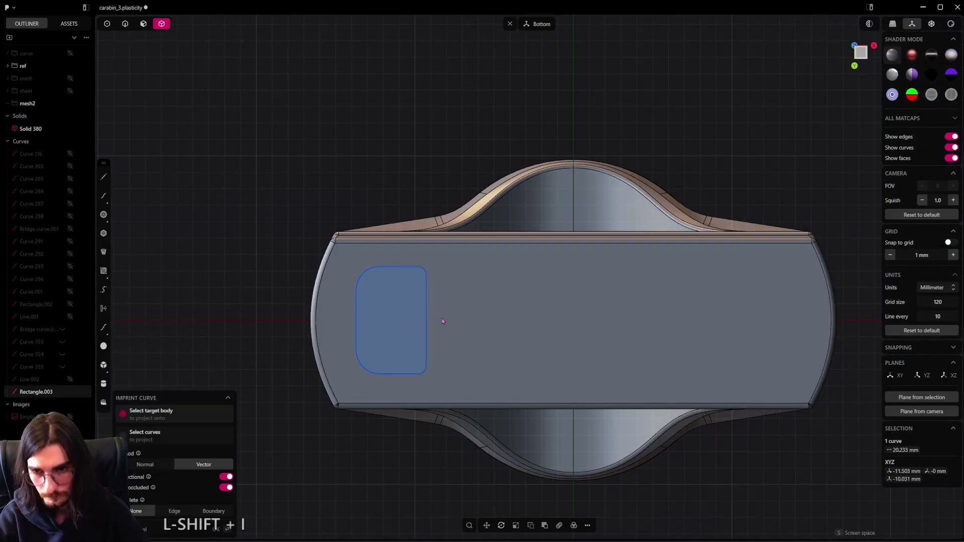
left_click(514, 274)
right_click(457, 299)
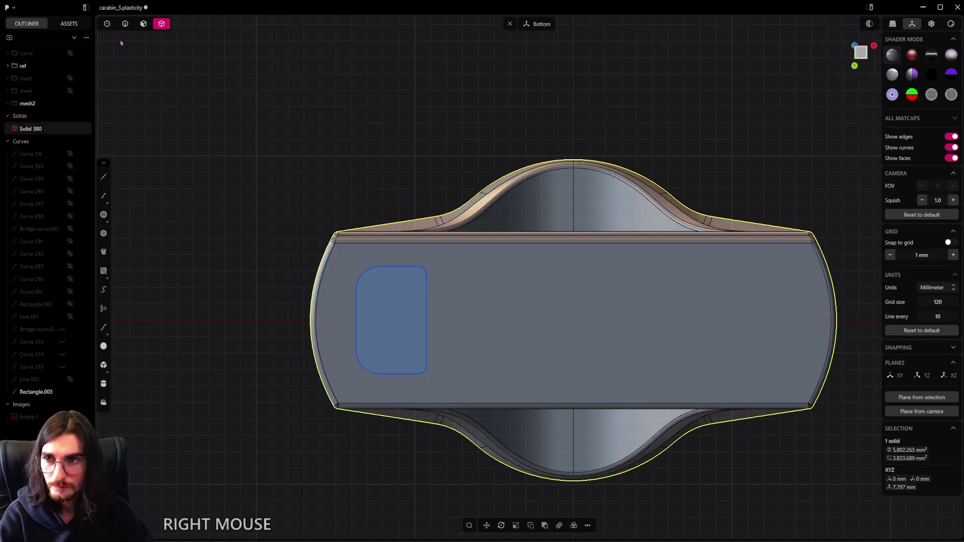
left_click(143, 23)
left_click(402, 279)
key("x")
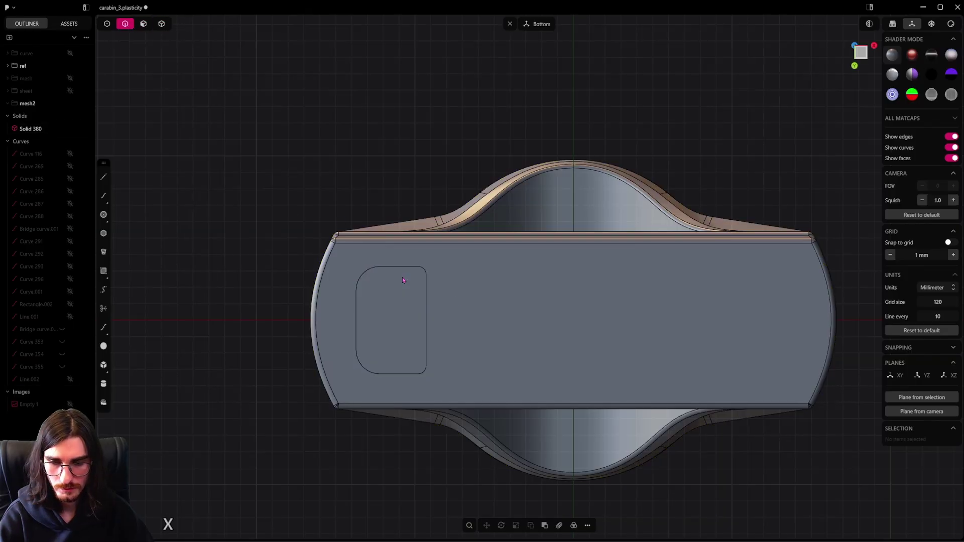
Step: Push the imprinted face out of the connector's bottom by about 2.1 mm to form a raised pad
left_click(143, 24)
left_click(372, 302)
middle_click_drag(371, 301, 384, 351)
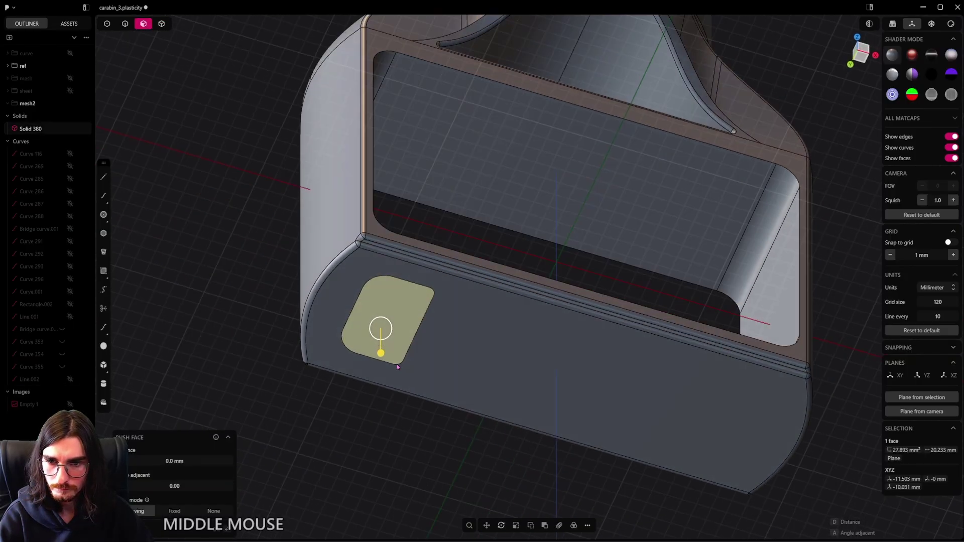
left_click_drag(384, 351, 381, 398)
middle_click_drag(381, 398, 458, 461, "alt")
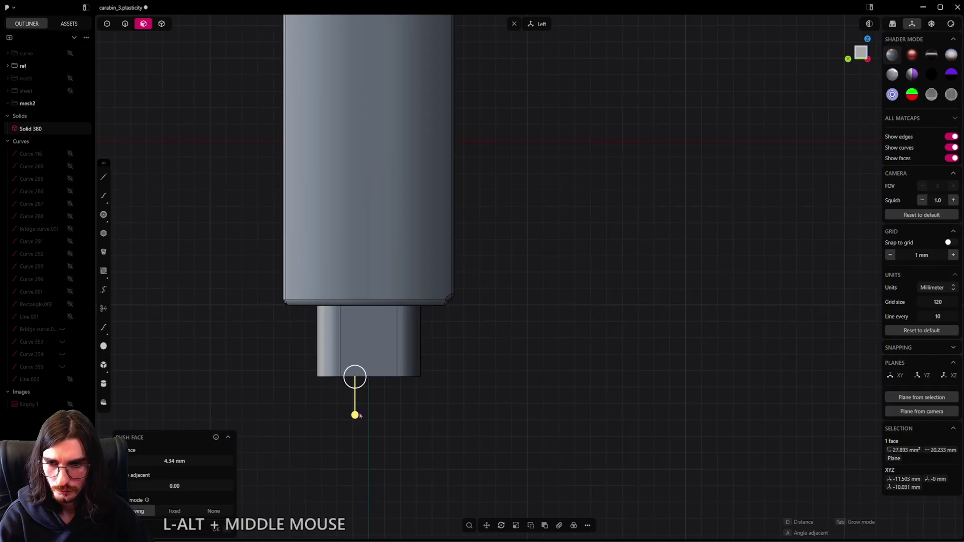
left_click_drag(358, 415, 358, 414)
scroll(402, 388, "down", 3)
middle_click_drag(488, 389, 469, 339, "alt")
scroll(469, 339, "down", 7)
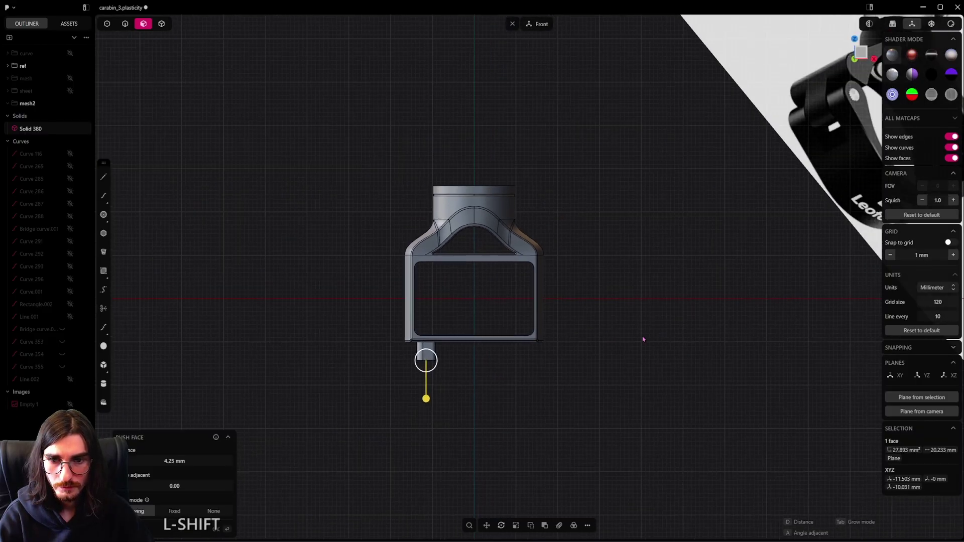
middle_click_drag(643, 340, 579, 349, "shift")
left_click_drag(357, 407, 357, 393, "shift")
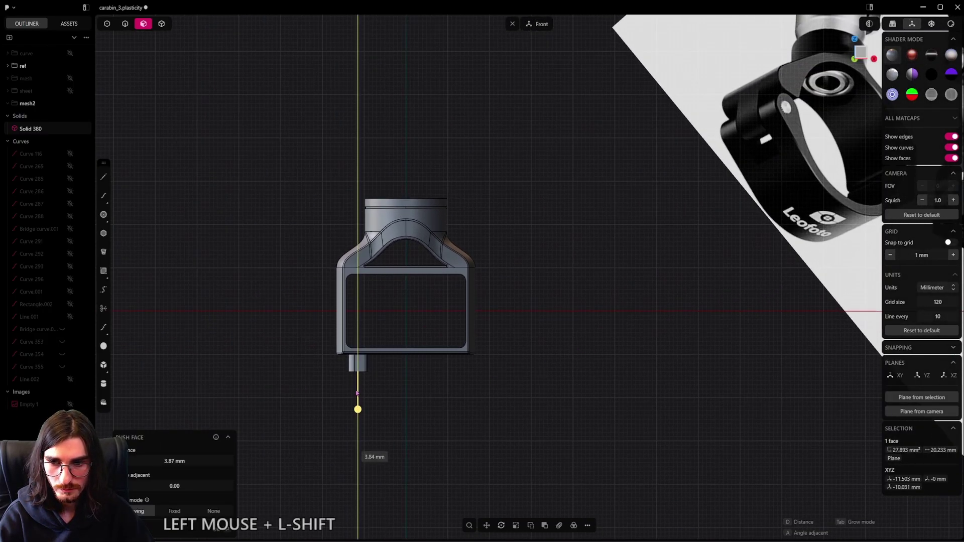
middle_click_drag(578, 348, 483, 272, "shift")
key("ctrl+z")
Step: Remove the small fillets from the raised pad's two inner corners so they are square
key("x")
left_click(475, 334)
scroll(319, 269, "up", 2)
left_click(204, 213)
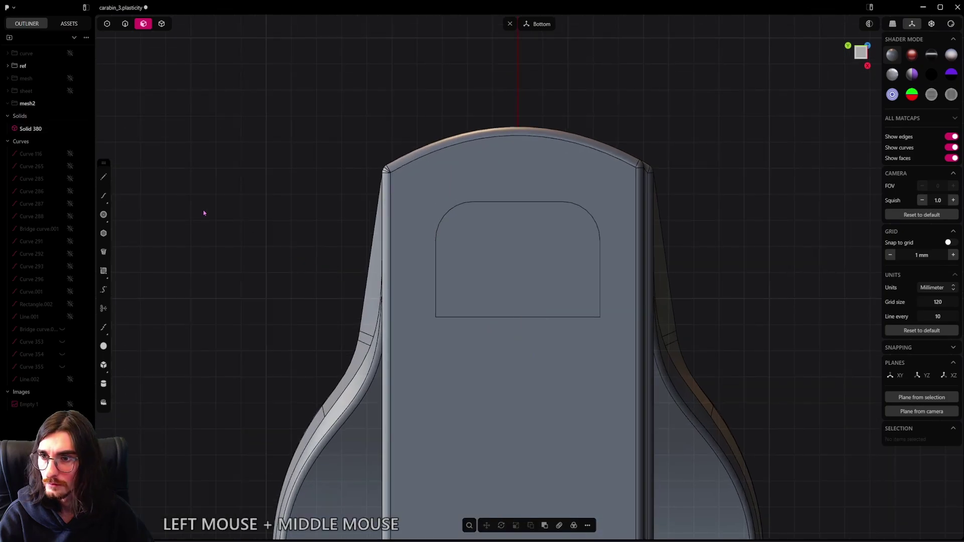
Step: Draw a curve on top of the pad between its two inner corners, bowing toward the connector's middle and centred on its axis
left_click(100, 179)
scroll(437, 316, "up", 2)
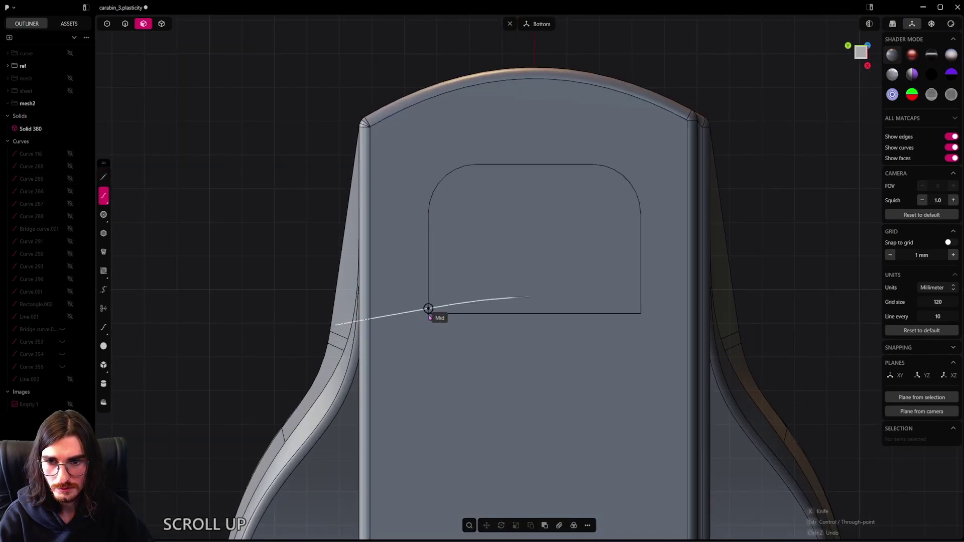
left_click(428, 313)
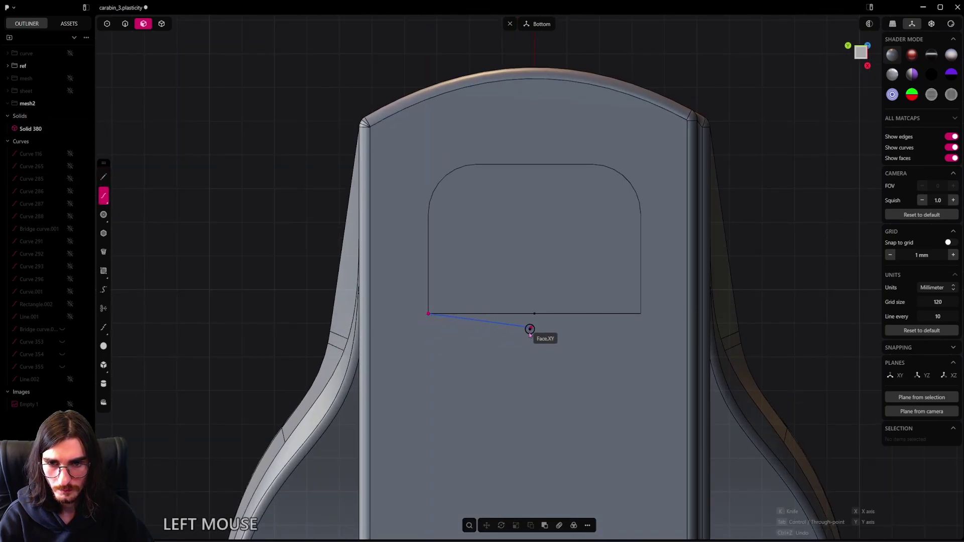
key("shift")
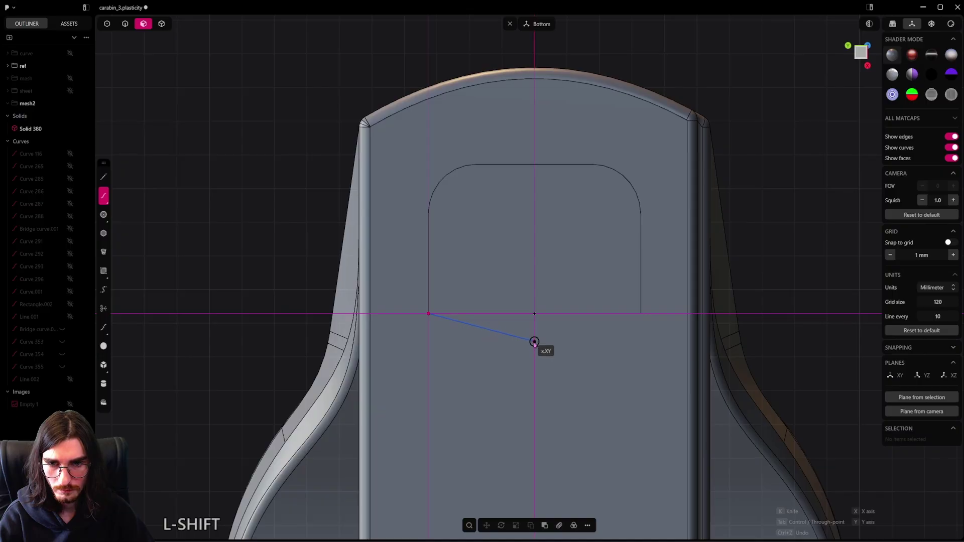
left_click(534, 342)
left_click(639, 315)
right_click(640, 315)
Step: Extrude the curve about 2.5 mm into a sheet spanning the pad's height and delete the source curve
middle_click_drag(639, 315, 565, 261)
key("e")
left_click(552, 404)
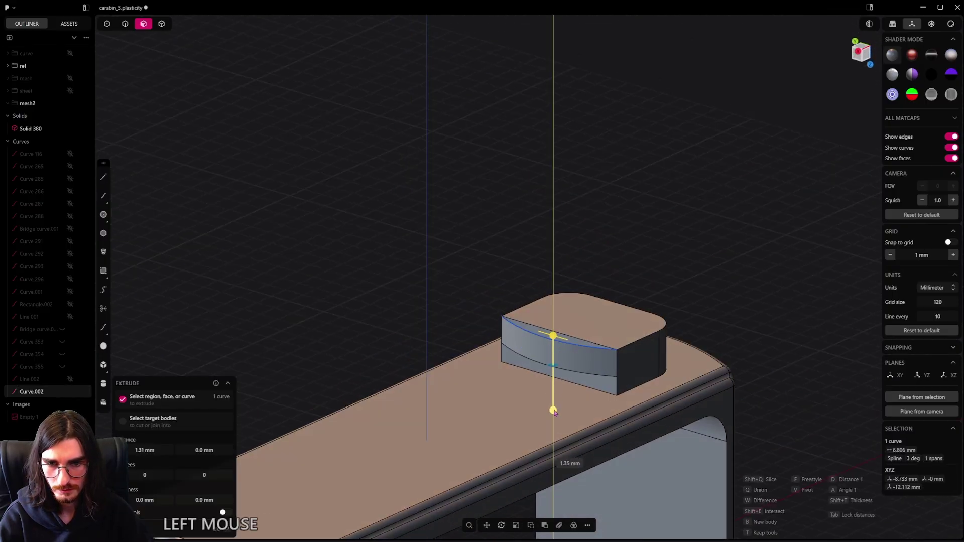
scroll(637, 289, "up", 3)
middle_click_drag(637, 289, 537, 332)
scroll(537, 332, "up", 2)
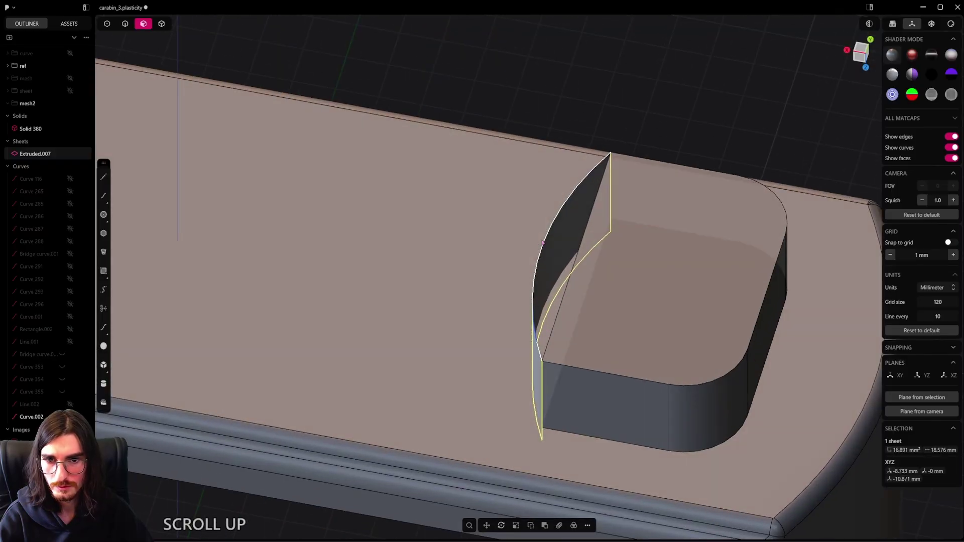
key("shift+2")
left_click(549, 240)
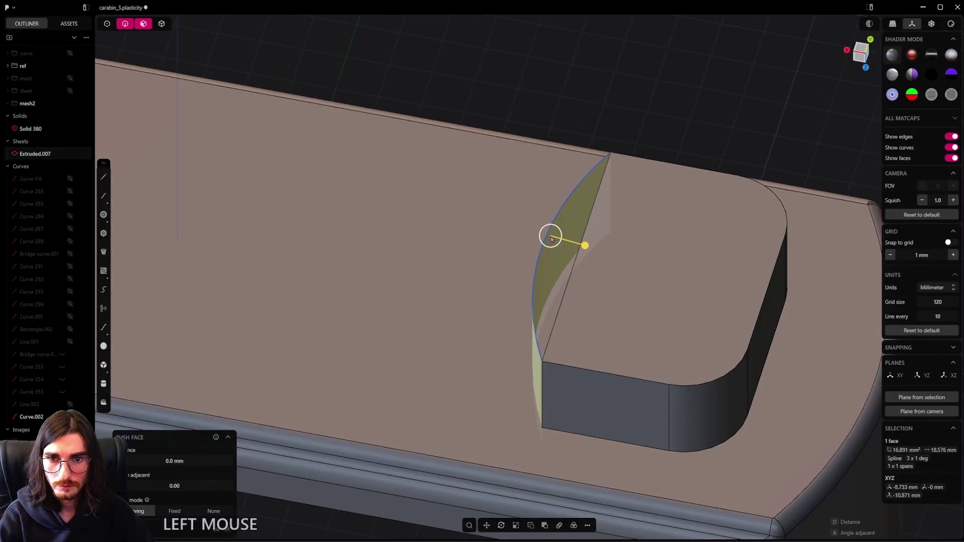
key("x")
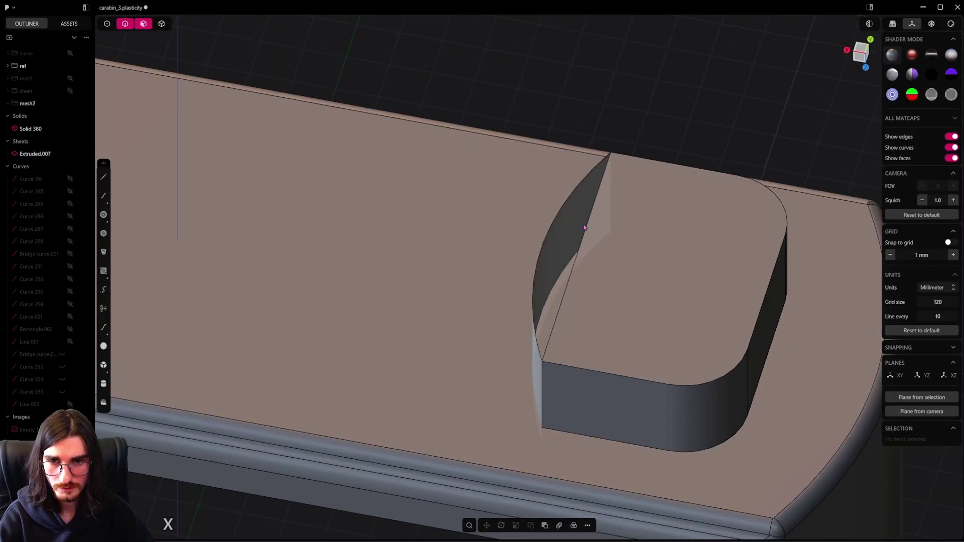
Step: Match the pad's flat inner face to the curved sheet and delete the sheet
middle_click_drag(563, 219, 604, 249)
left_click(601, 236)
key("f")
left_click(693, 271)
left_click(607, 216)
right_click(601, 238)
left_click(143, 24)
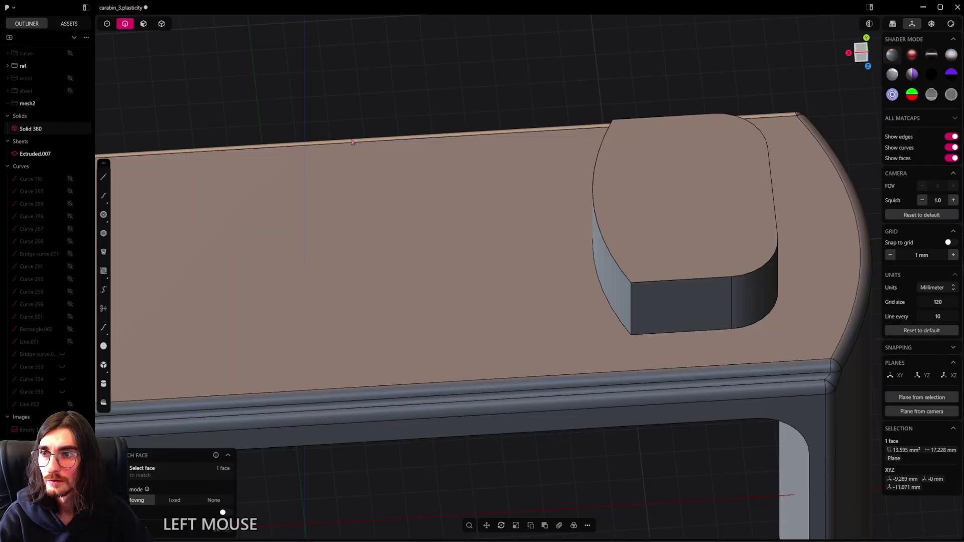
left_click(617, 284)
key("x")
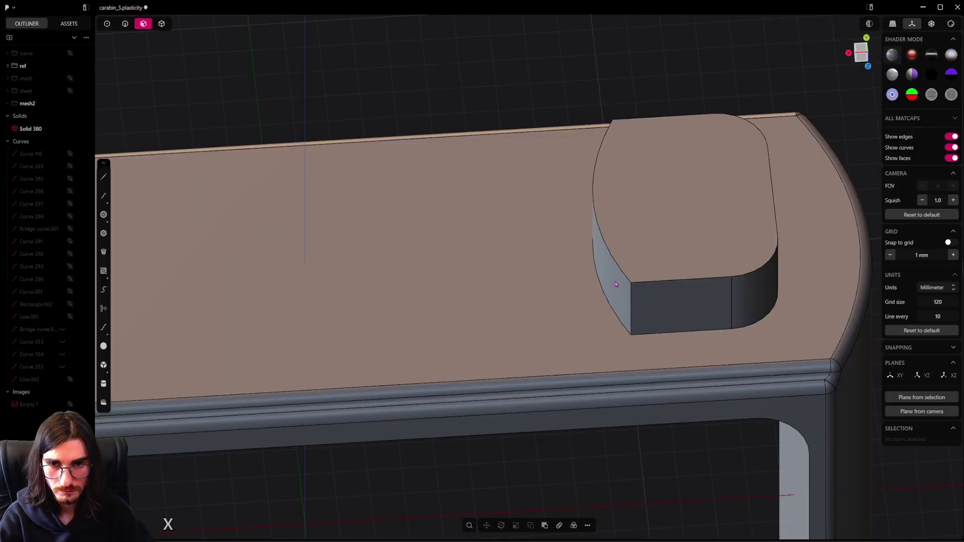
Step: Fillet the two vertical edges where the pad's curved inner face meets its straight sides
scroll(639, 240, "down", 4)
left_click(124, 24)
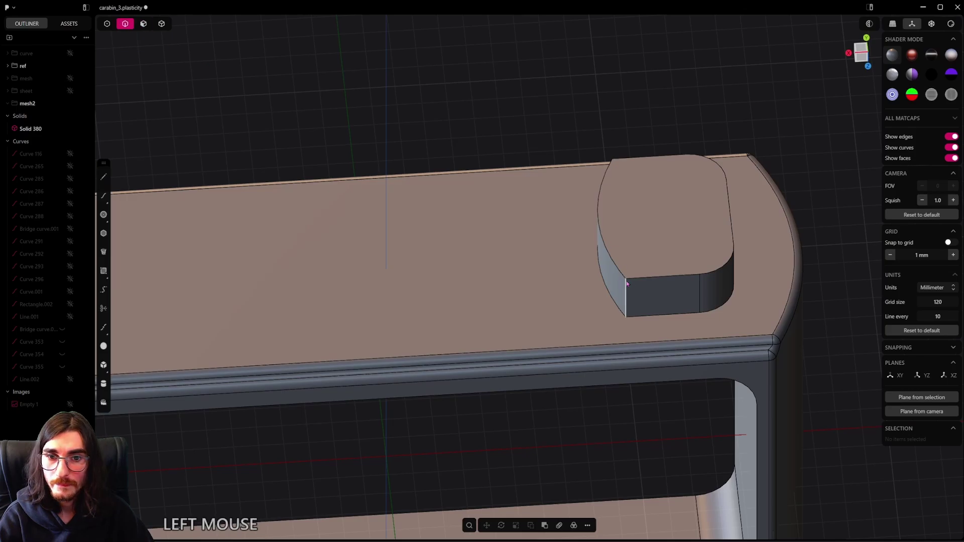
left_click(628, 297)
key("f")
middle_click_drag(628, 297, 568, 312)
left_click(461, 297, "shift")
middle_click_drag(463, 298, 497, 337)
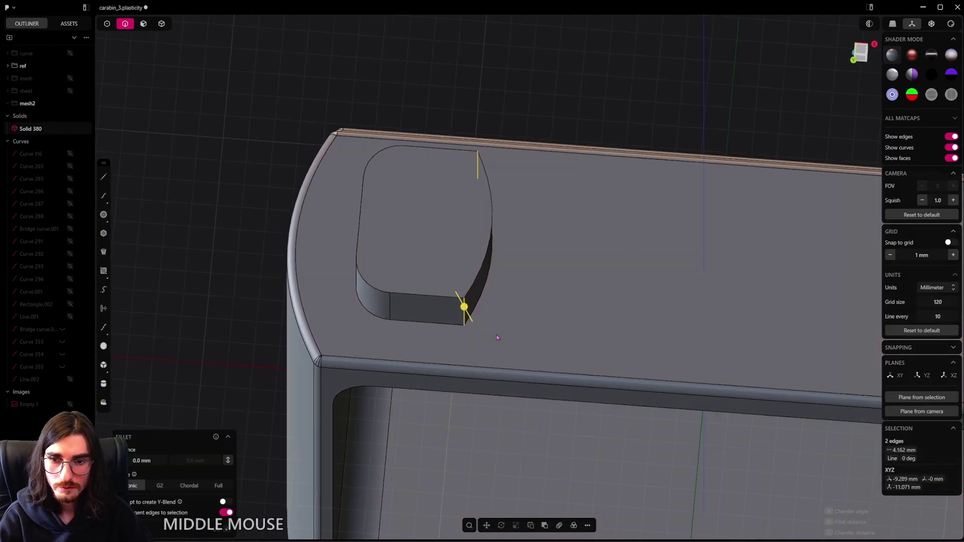
left_click_drag(464, 316, 471, 330, "shift")
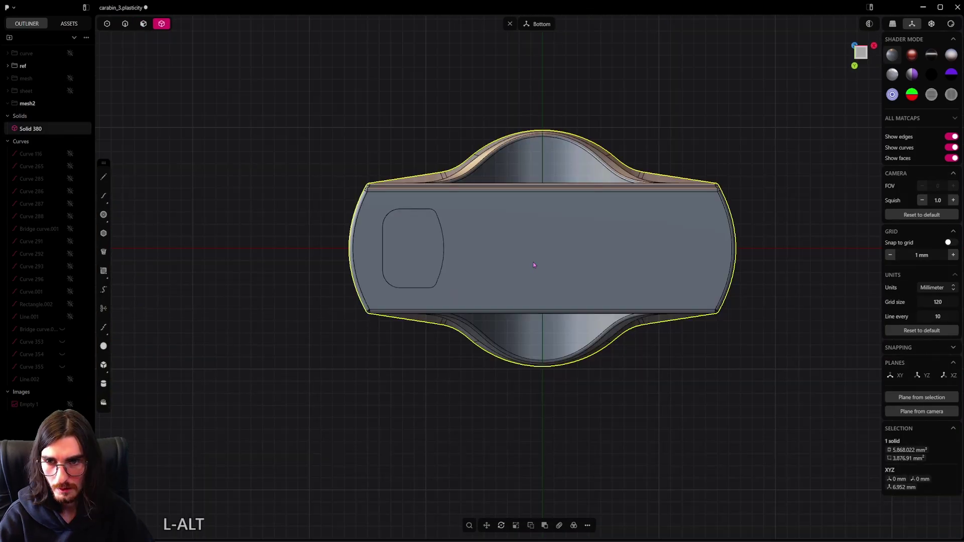
Step: Mirror the connector across its lengthwise centre plane along the Y direction and union the two halves
key("alt+x")
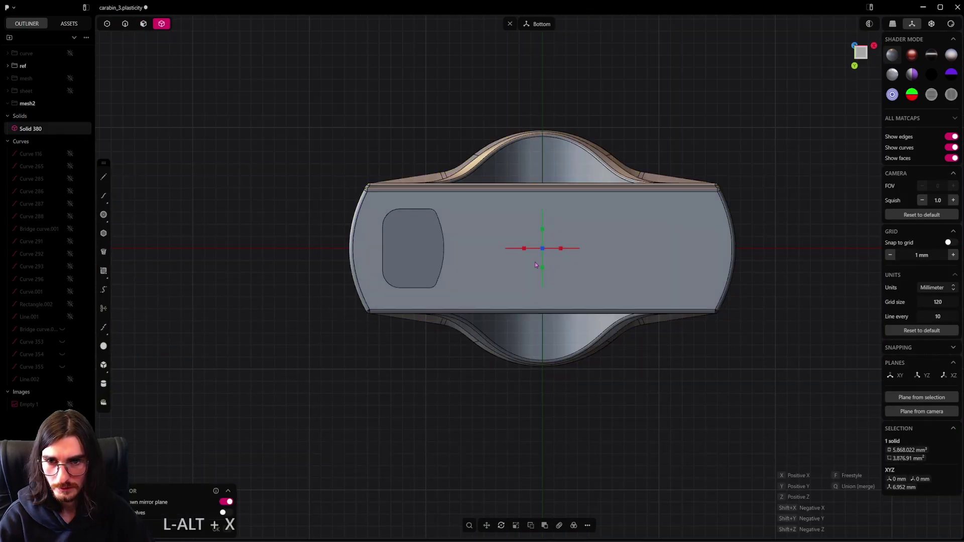
left_click(545, 233)
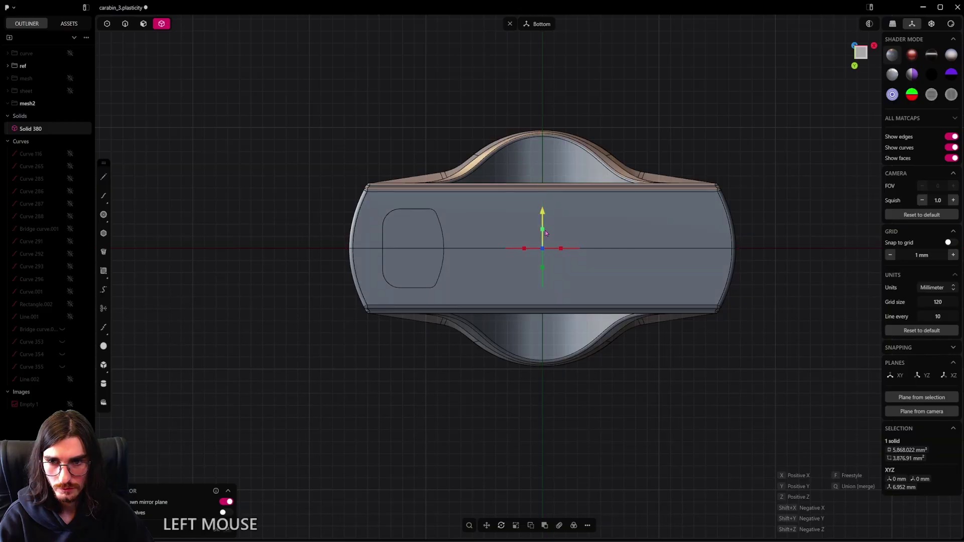
right_click(603, 286)
scroll(518, 276, "up", 2)
scroll(520, 271, "down", 2)
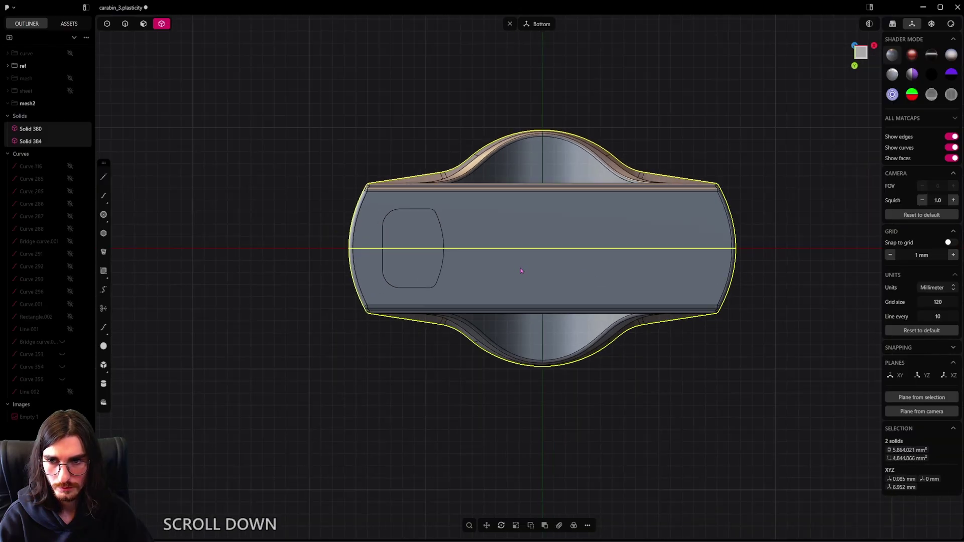
key("q")
Step: Mirror the connector along the X direction so both ends of the bottom face carry a pad, merged into one solid
scroll(527, 273, "down", 2)
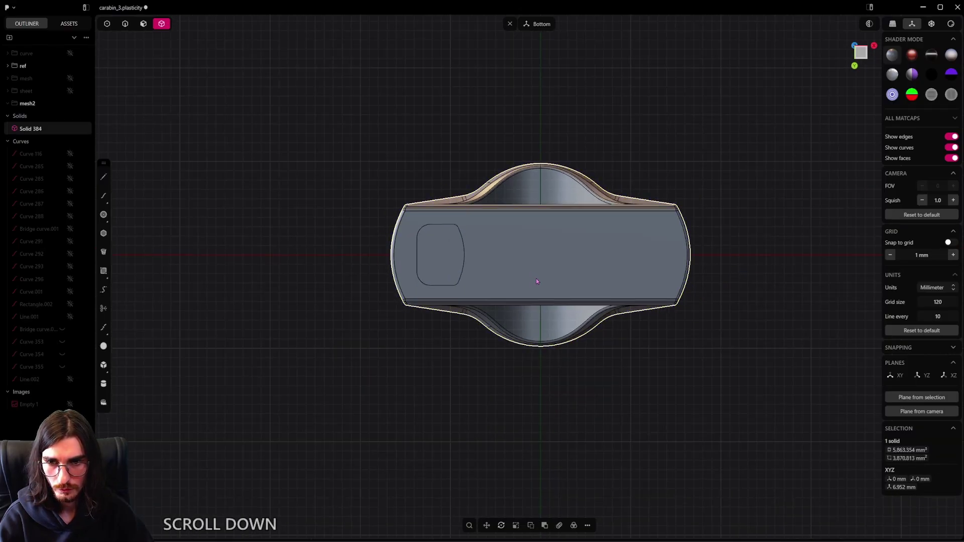
middle_click_drag(535, 278, 529, 291, "shift")
key("alt+x")
left_click(492, 274)
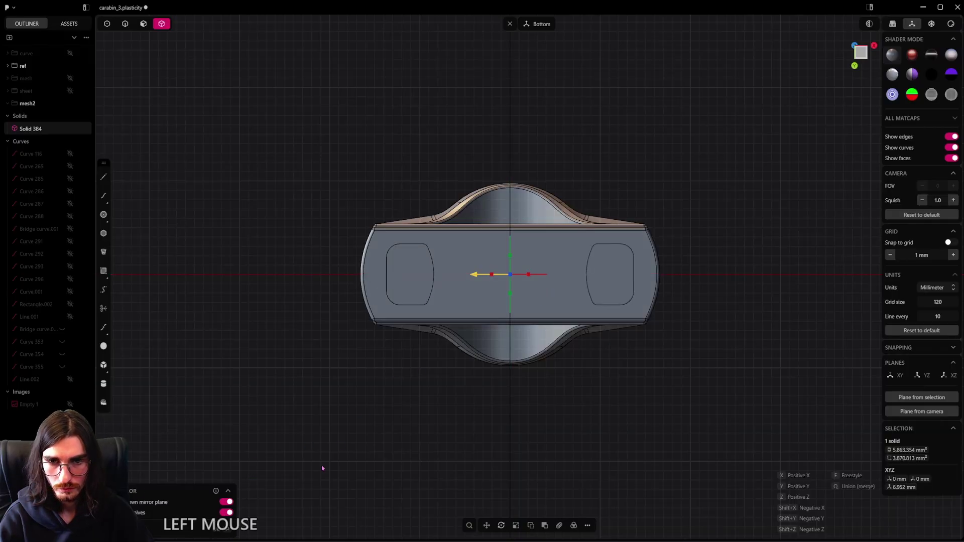
right_click(549, 332)
scroll(546, 297, "down", 2)
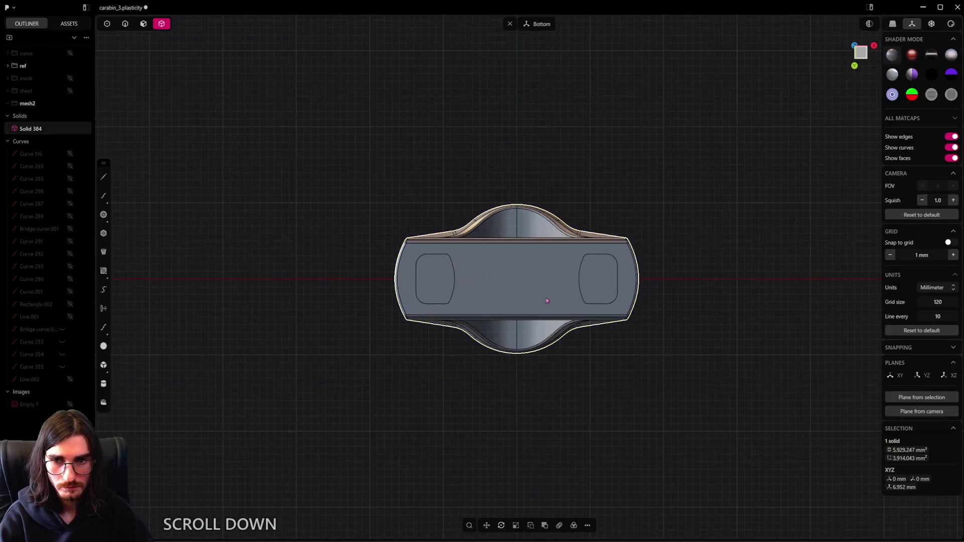
Step: Fillet the outer edge loops at the free ends of both pads
middle_click_drag(547, 297, 613, 383)
scroll(359, 295, "up", 5)
key("2")
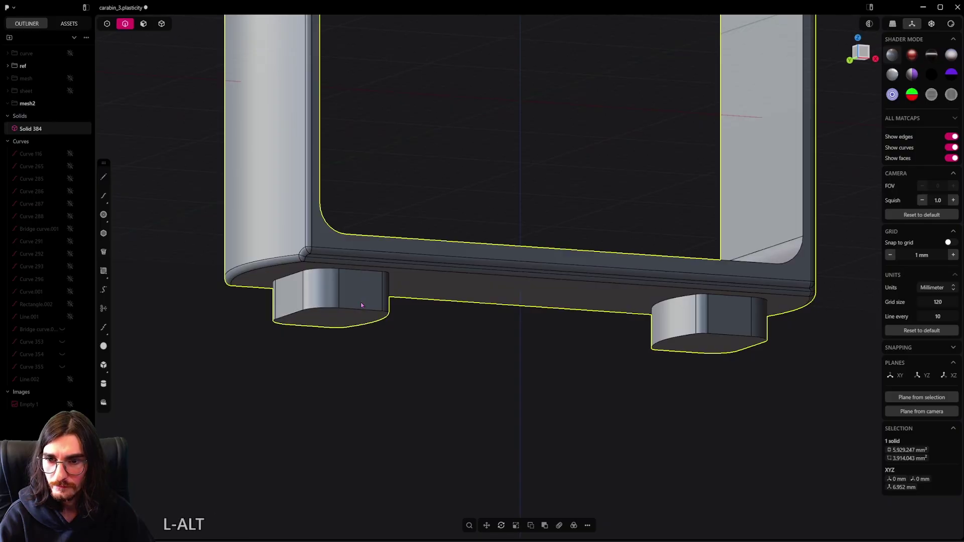
left_click(362, 308, "alt")
middle_click_drag(710, 340, 695, 327, "alt")
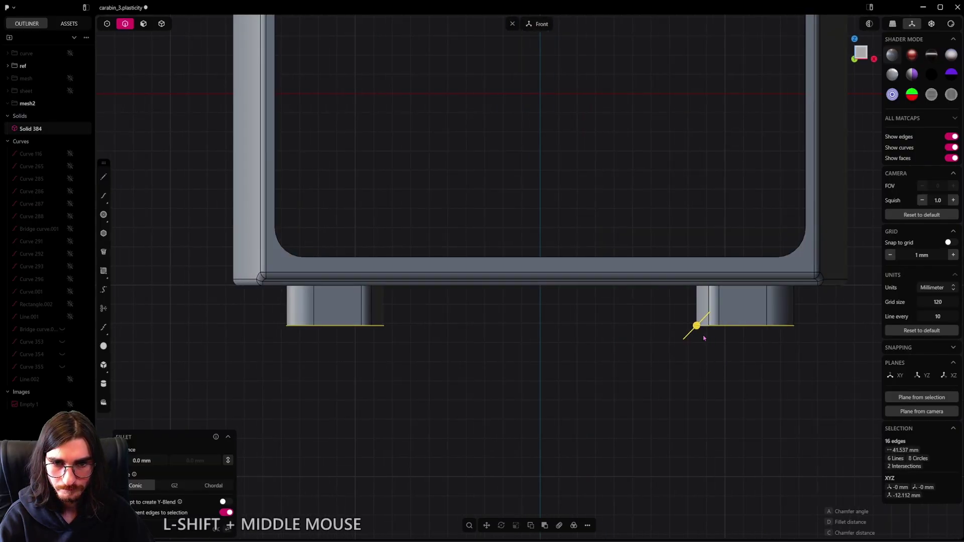
left_click_drag(695, 327, 686, 337, "shift")
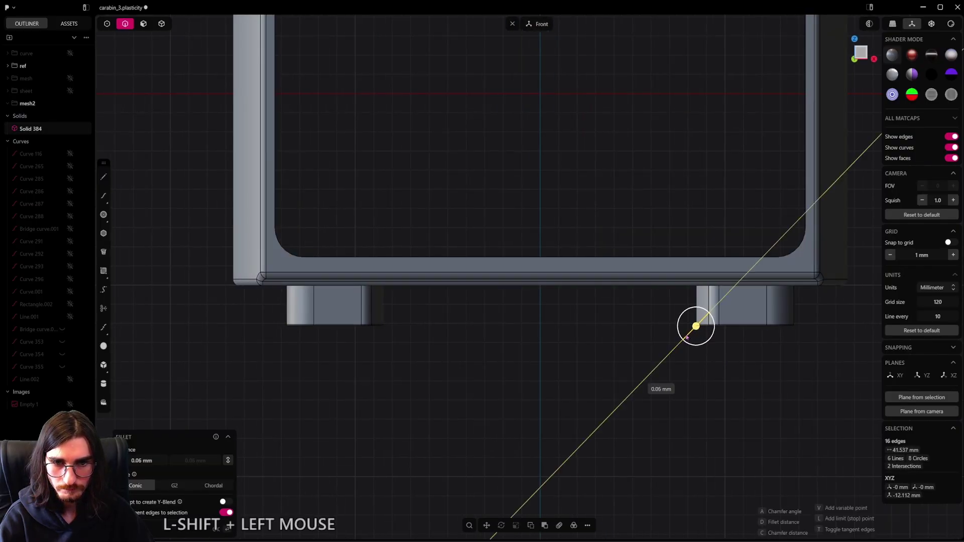
right_click(634, 354)
Step: Fillet the edge loops where both pads meet the connector's bottom face with a radius of about 0.59 mm
middle_click_drag(706, 355, 734, 302)
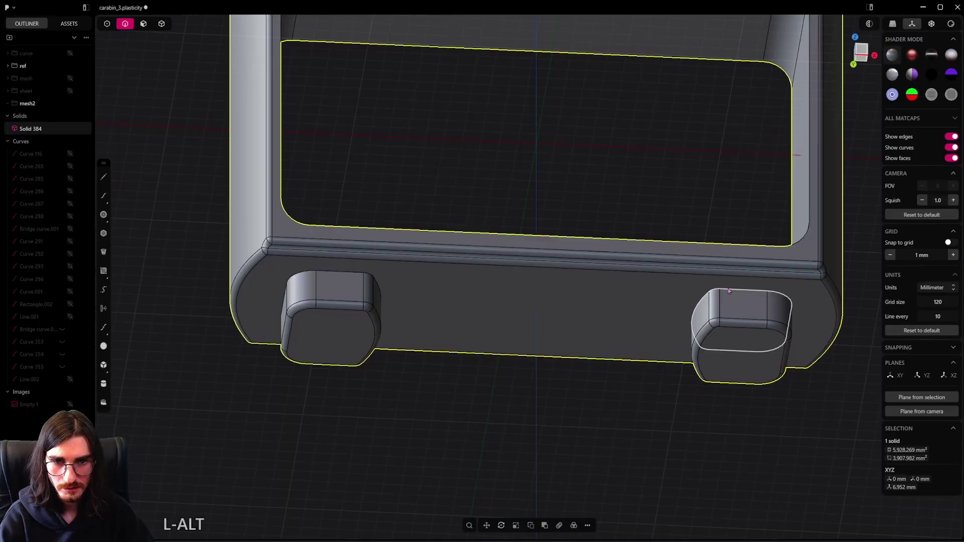
left_click(729, 291, "alt")
left_click(363, 273, "alt+shift")
left_click_drag(364, 273, 352, 320, "shift")
key("c")
key("d")
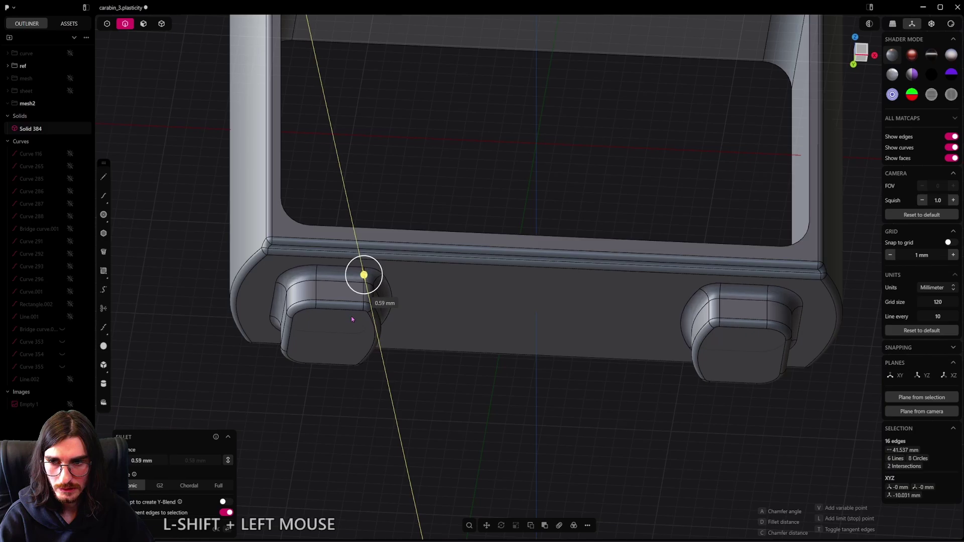
right_click(352, 320)
scroll(537, 394, "down", 3)
left_click(551, 398)
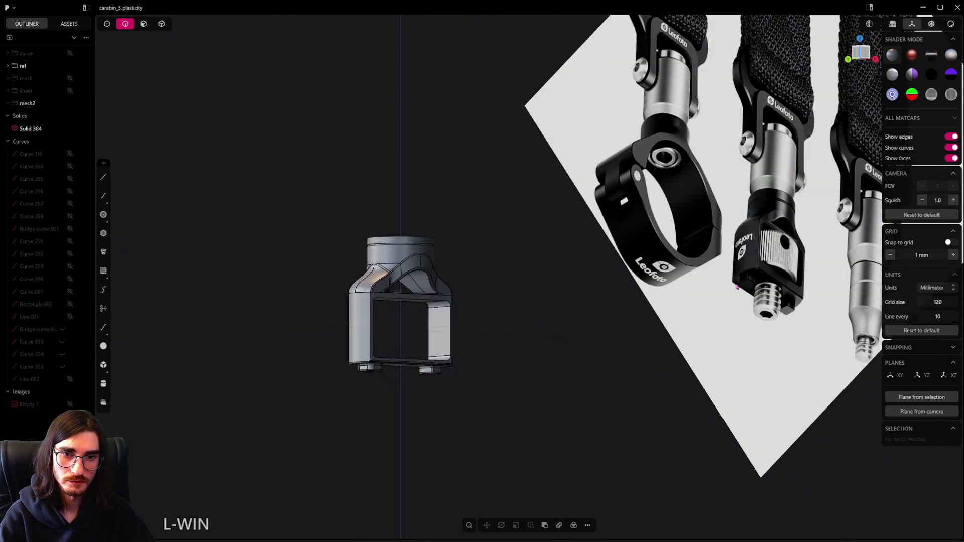
Step: Show the hidden mesh group alongside the connector in the front view
middle_click_drag(736, 286, 716, 181, "shift")
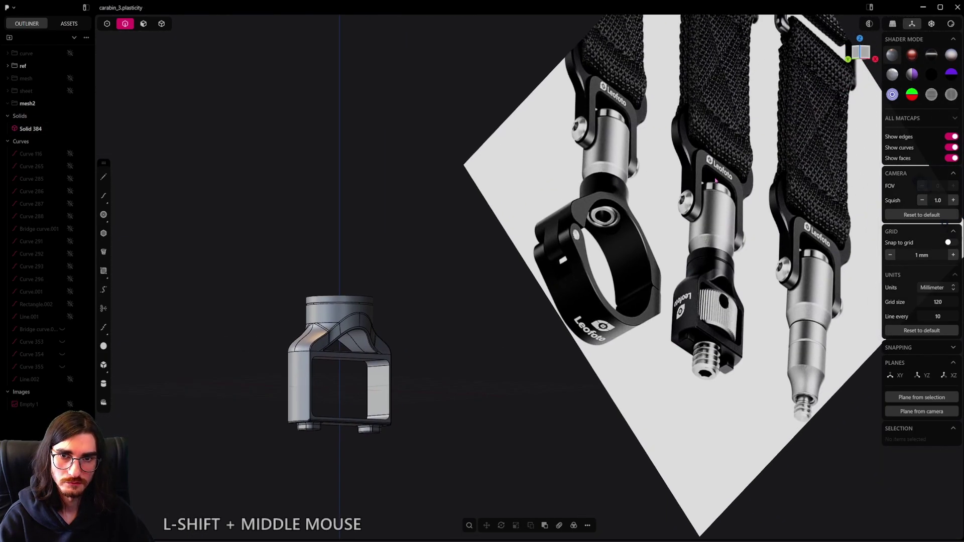
middle_click_drag(417, 362, 515, 359, "shift")
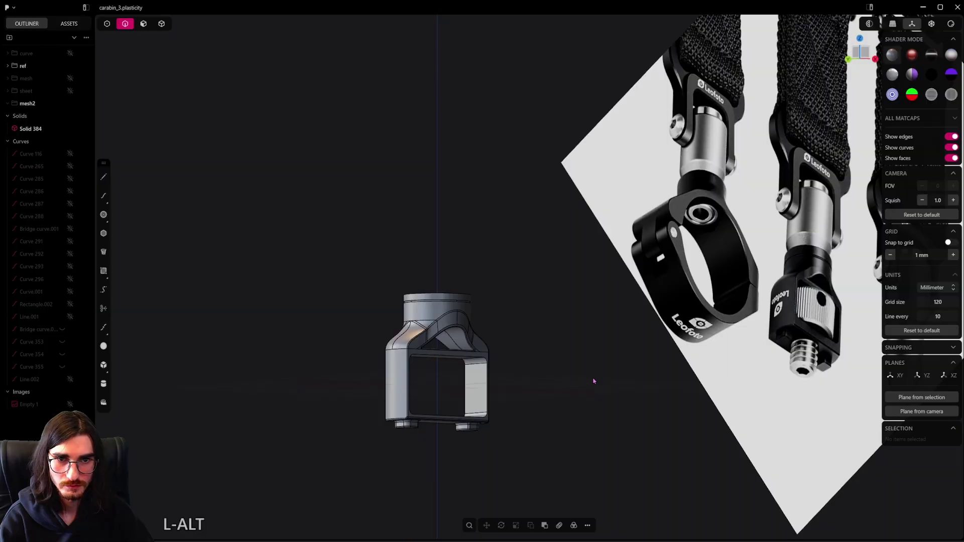
left_click(70, 79)
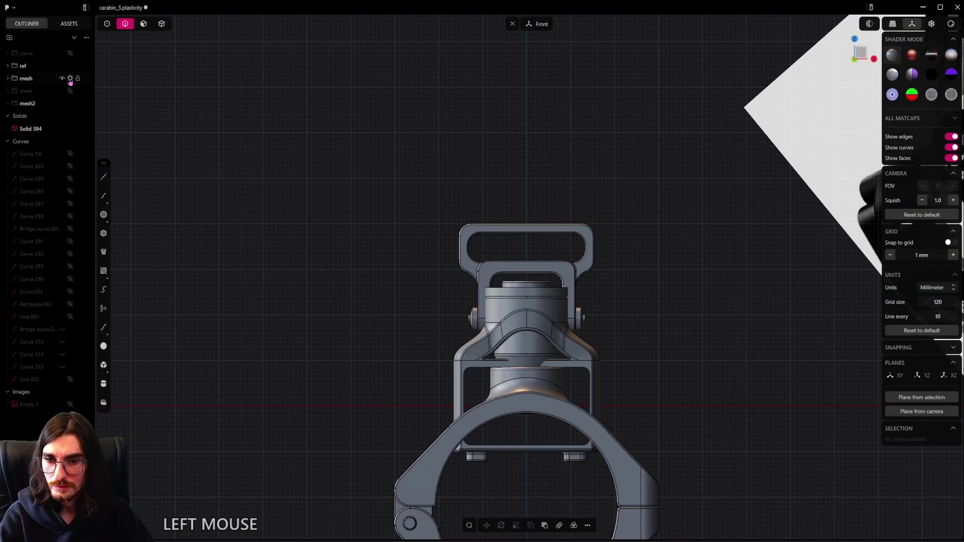
Step: Duplicate the strap loop, its cross pin and the stepped barrel, and place the copies above the original assembly
left_click(161, 25)
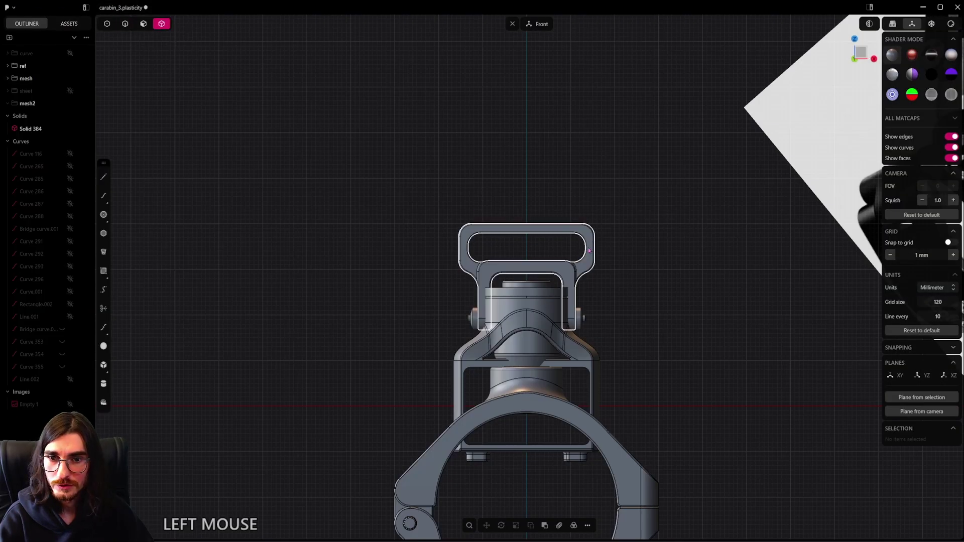
left_click(587, 272)
scroll(587, 275, "up", 3)
middle_click_drag(587, 275, 552, 302)
left_click(631, 298, "shift")
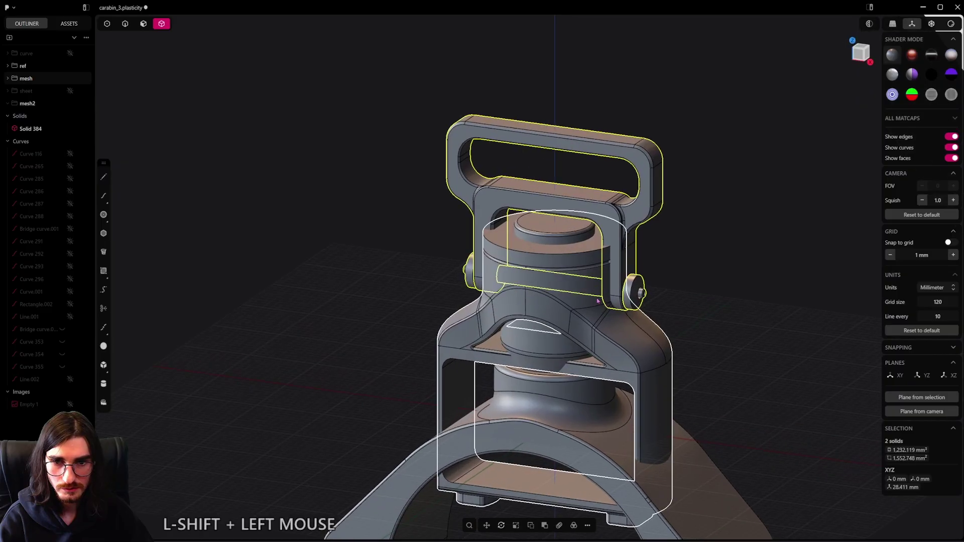
middle_click_drag(631, 298, 621, 276)
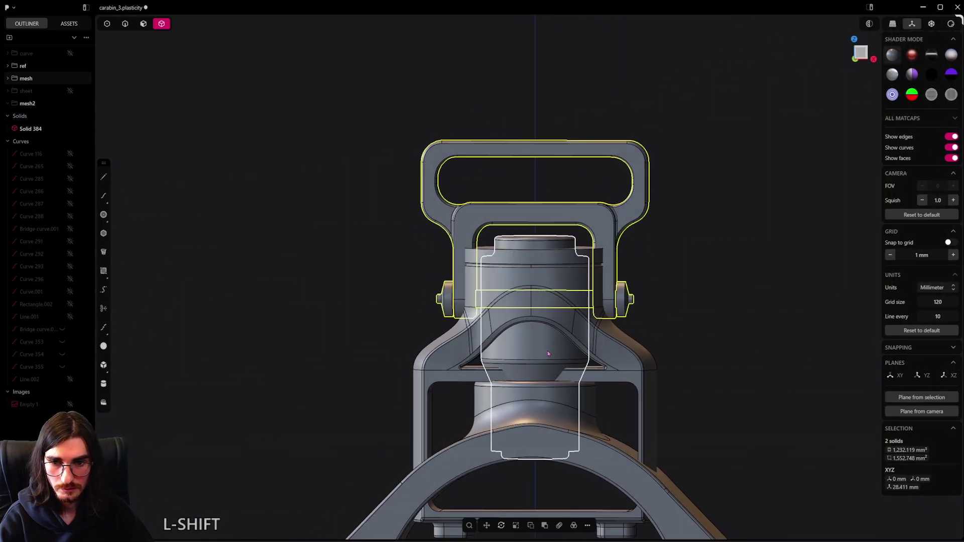
left_click(548, 354, "shift")
scroll(547, 353, "down", 3)
middle_click_drag(548, 353, 551, 376)
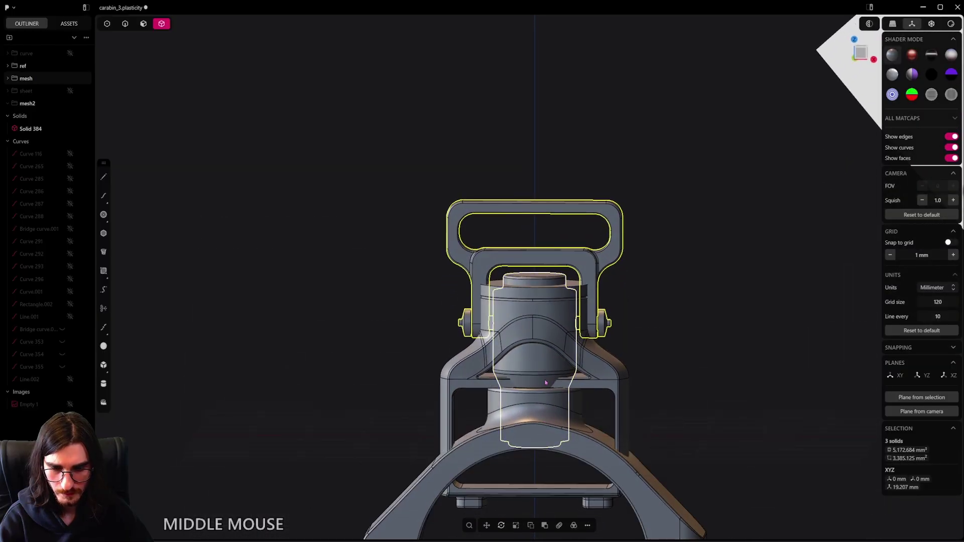
key("shift+d")
key("g")
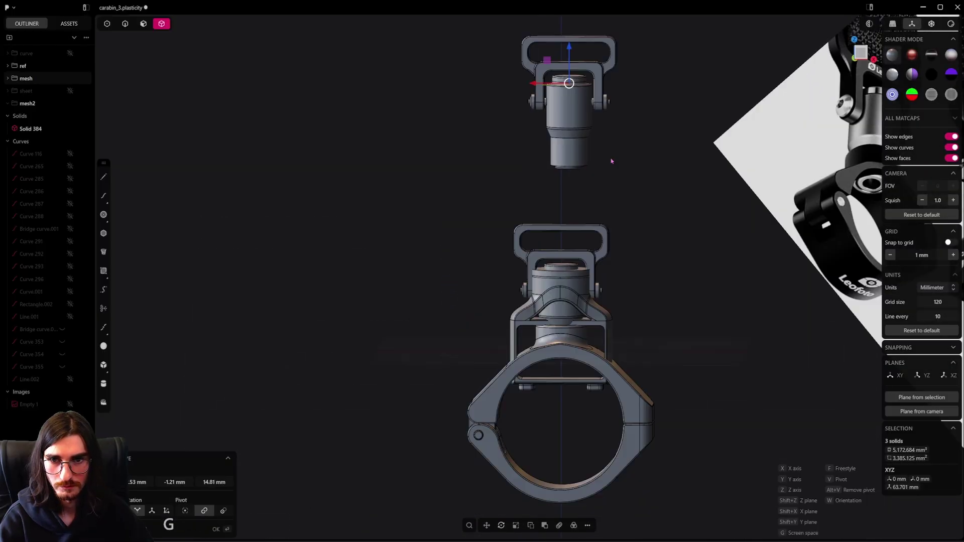
key("ctrl+z")
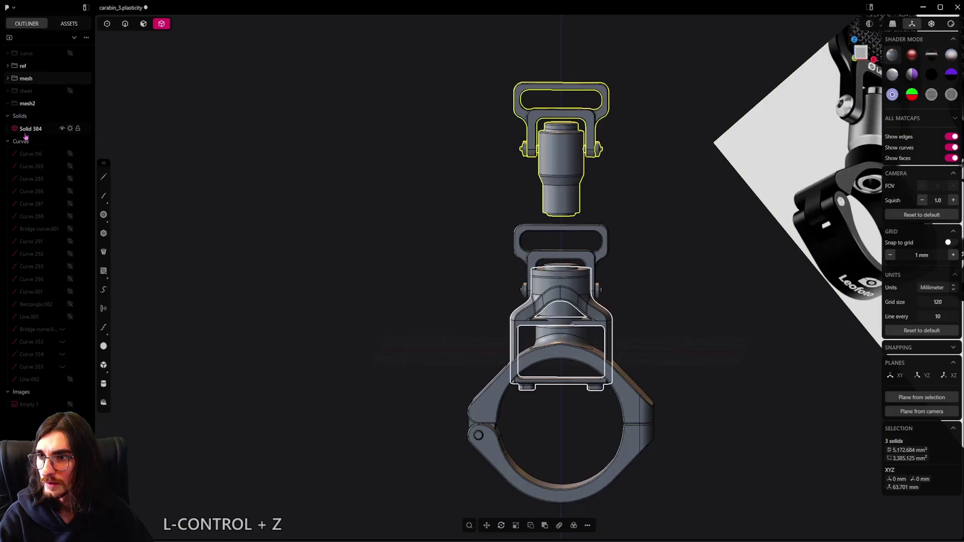
Step: Put the connector and the three duplicated solids in the mesh2 group, and hide the mesh group
left_click_drag(30, 107, 30, 108)
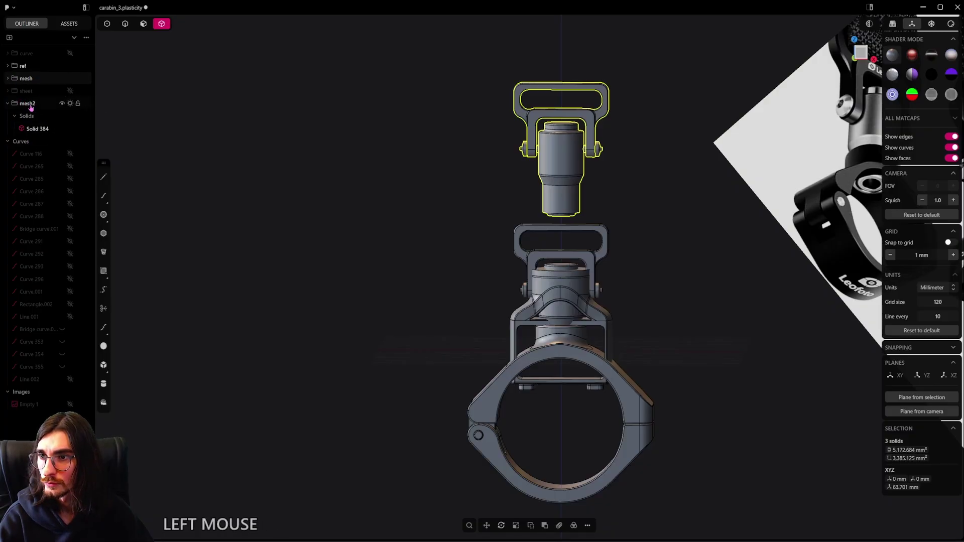
left_click(16, 80)
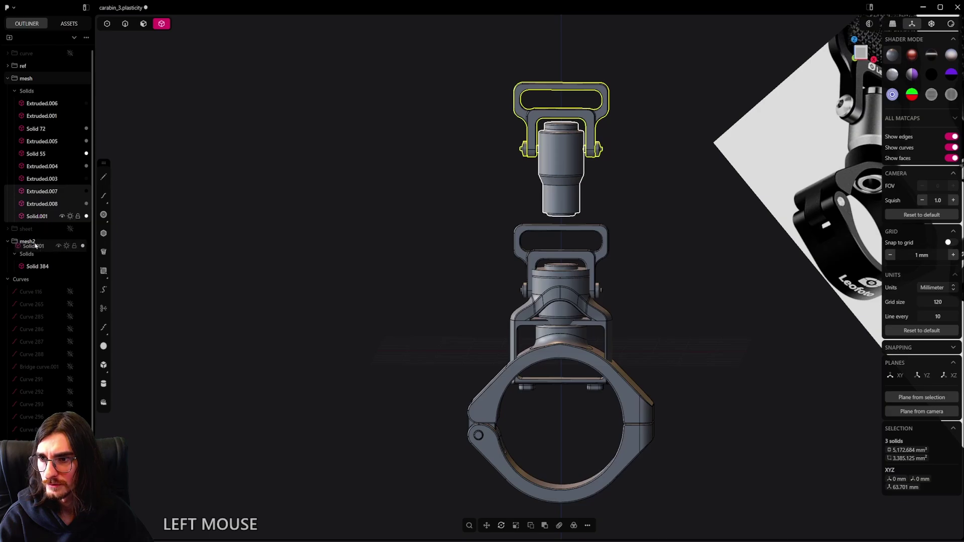
left_click_drag(34, 243, 60, 220)
left_click(7, 80)
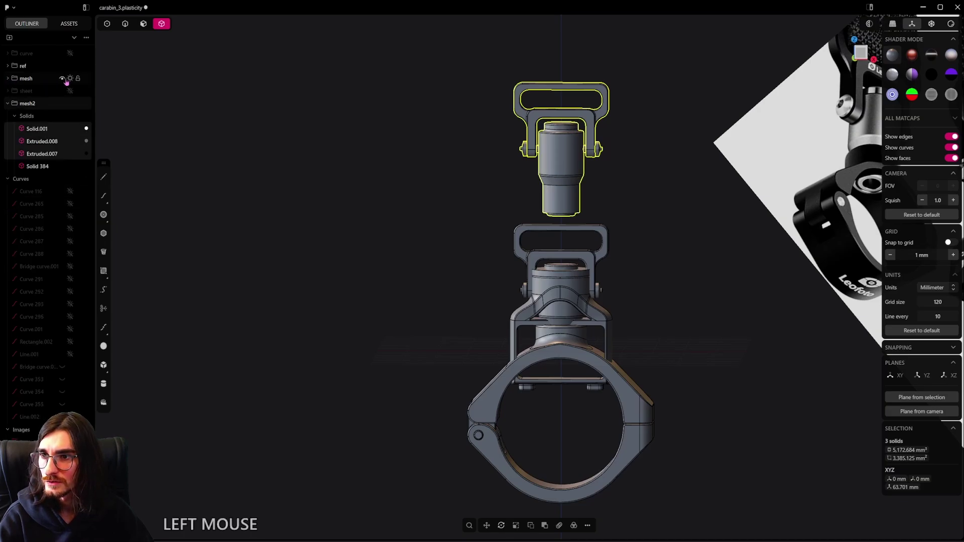
left_click(71, 80)
Step: Lower the duplicated loop, pin and barrel about 26.83 mm along Z into the connector's collar
scroll(572, 186, "up", 4)
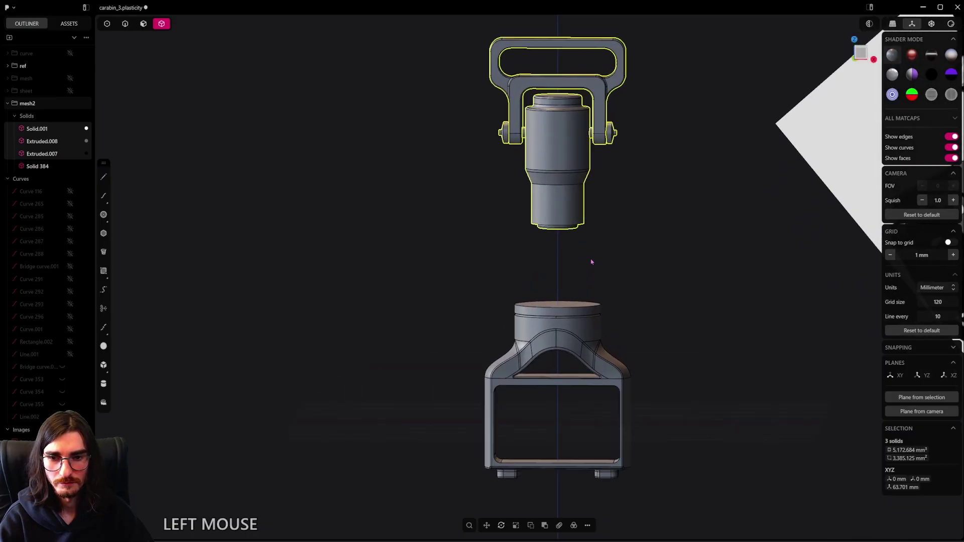
middle_click_drag(592, 263, 590, 294, "alt")
key("g")
key("z")
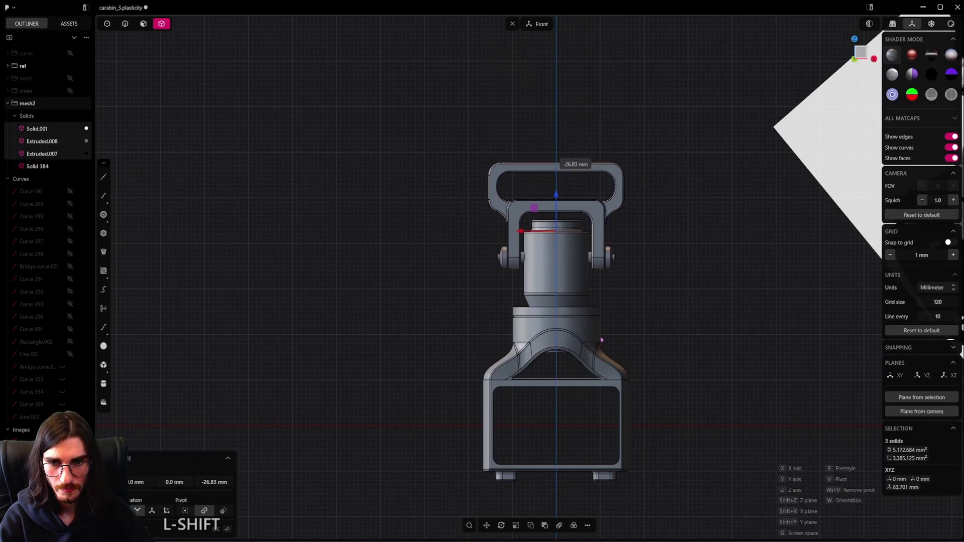
scroll(641, 276, "down", 3)
middle_click_drag(642, 276, 598, 249, "shift")
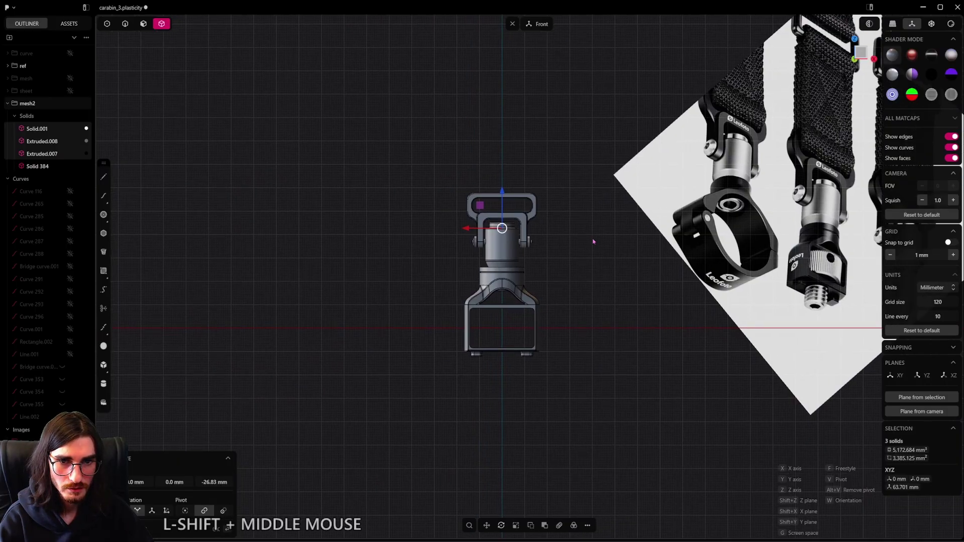
Step: Fine-tune the duplicated assembly's height along Z so the barrel's tapered lower end sits in the connector's collar
scroll(541, 290, "up", 5)
key("g")
key("z")
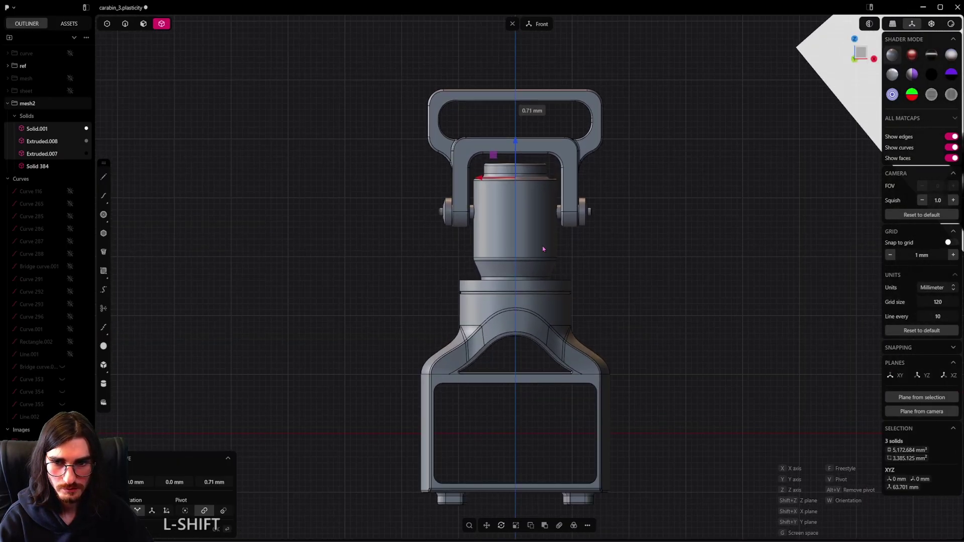
left_click(549, 226, "shift")
scroll(591, 254, "down", 5)
scroll(608, 264, "down", 4)
middle_click_drag(608, 265, 577, 266, "shift")
scroll(494, 270, "up", 3)
scroll(492, 270, "up", 2)
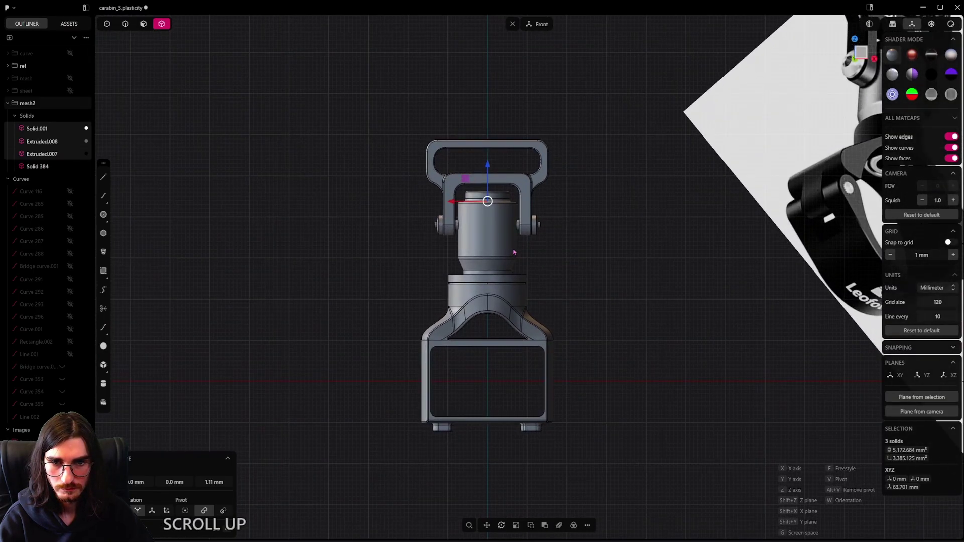
scroll(546, 247, "down", 4)
scroll(545, 247, "up", 5)
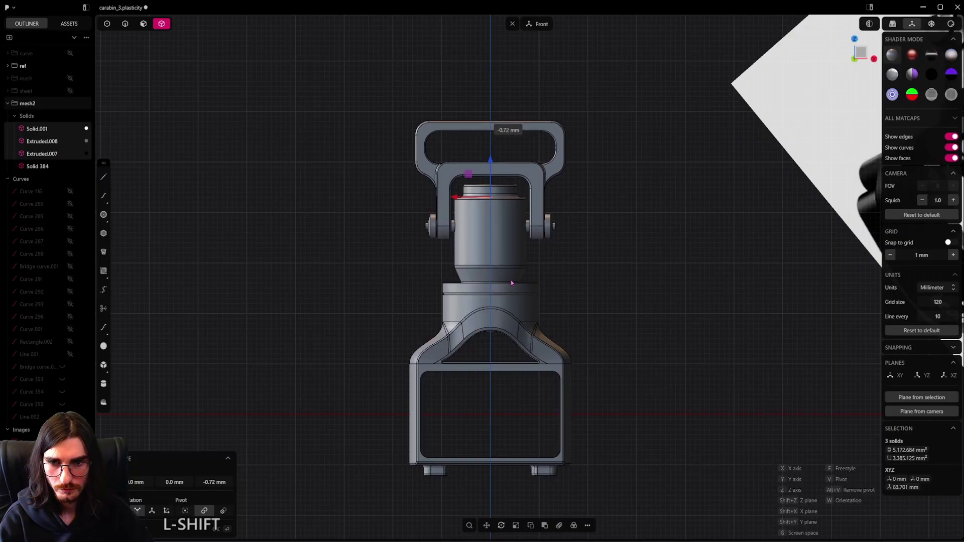
middle_click_drag(492, 295, 552, 295)
key("shift")
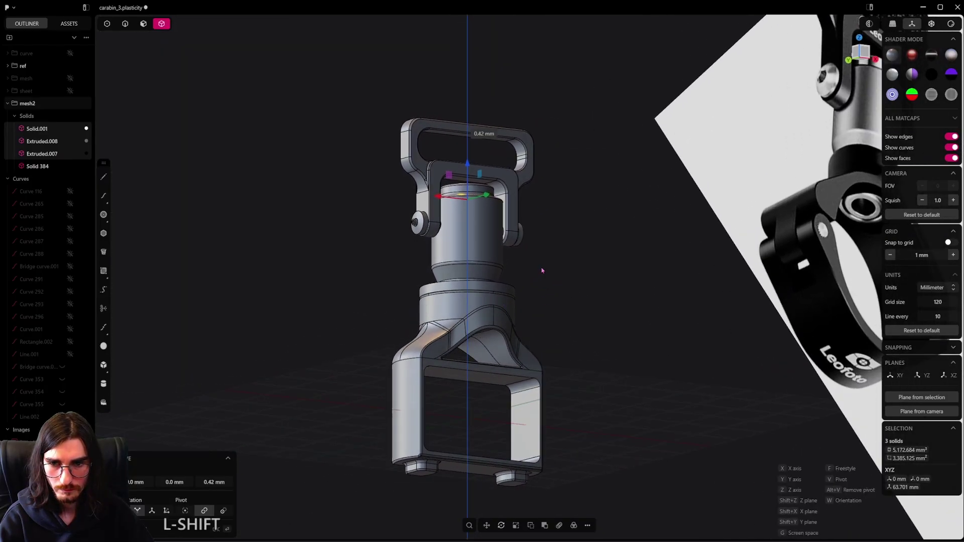
middle_click_drag(516, 299, 412, 155, "shift")
scroll(506, 286, "up", 2)
scroll(374, 46, "up", 3)
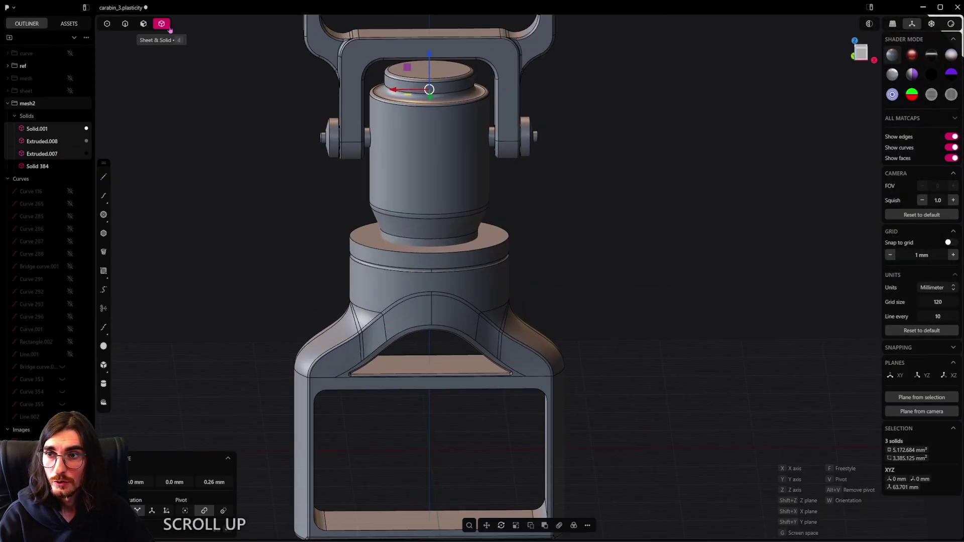
right_click(491, 256)
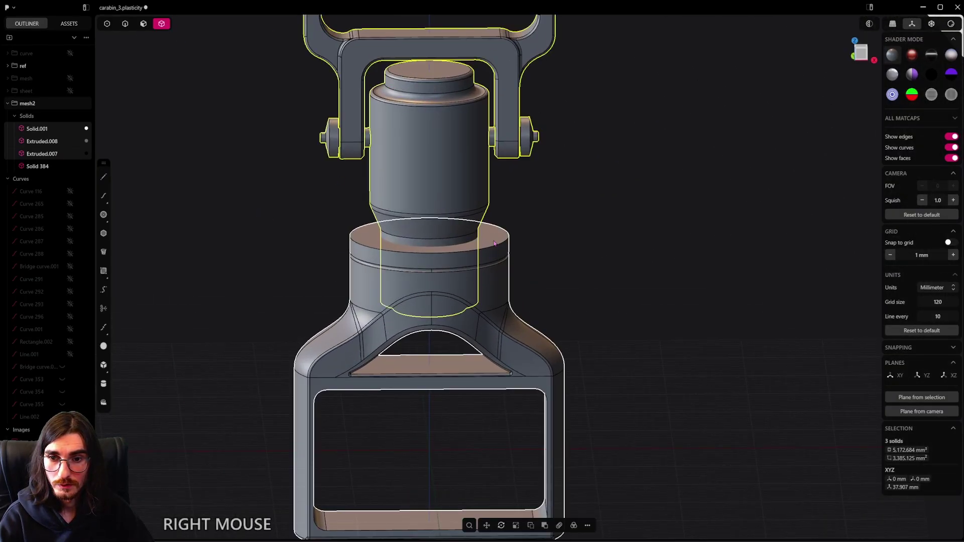
Step: Subtract the barrel from the connector while keeping the barrel as a separate solid, and hide the barrel
middle_click_drag(469, 272, 473, 309, "shift")
scroll(452, 236, "up", 1)
left_click(450, 225)
scroll(450, 225, "down", 2)
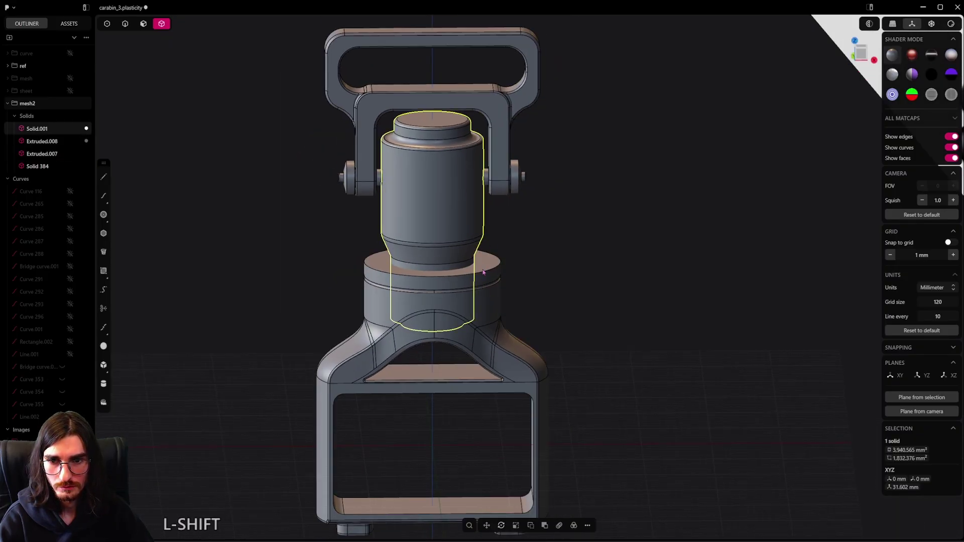
left_click(479, 287, "shift")
scroll(487, 296, "up", 2)
scroll(492, 298, "up", 1)
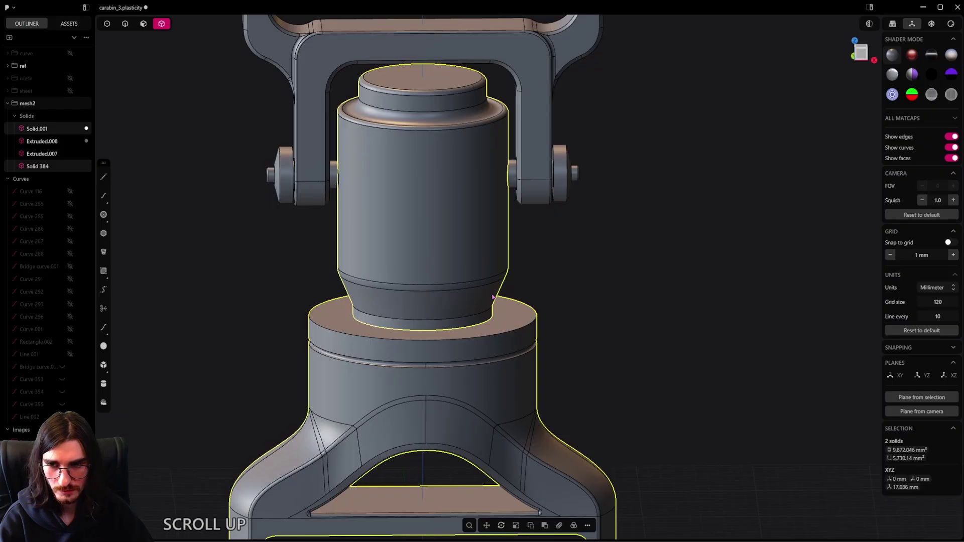
key("q")
middle_click_drag(493, 297, 460, 354)
key("t")
right_click(460, 353)
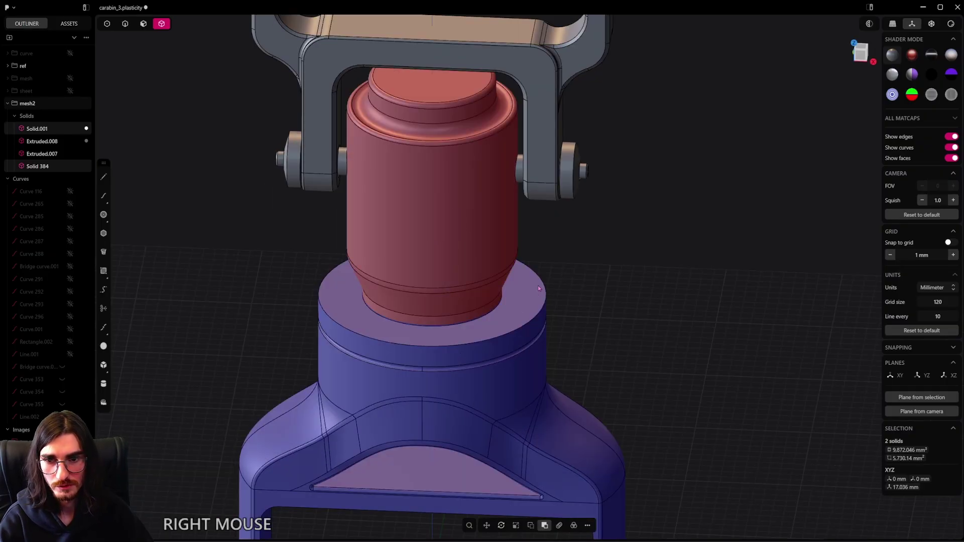
left_click(483, 238)
key("h")
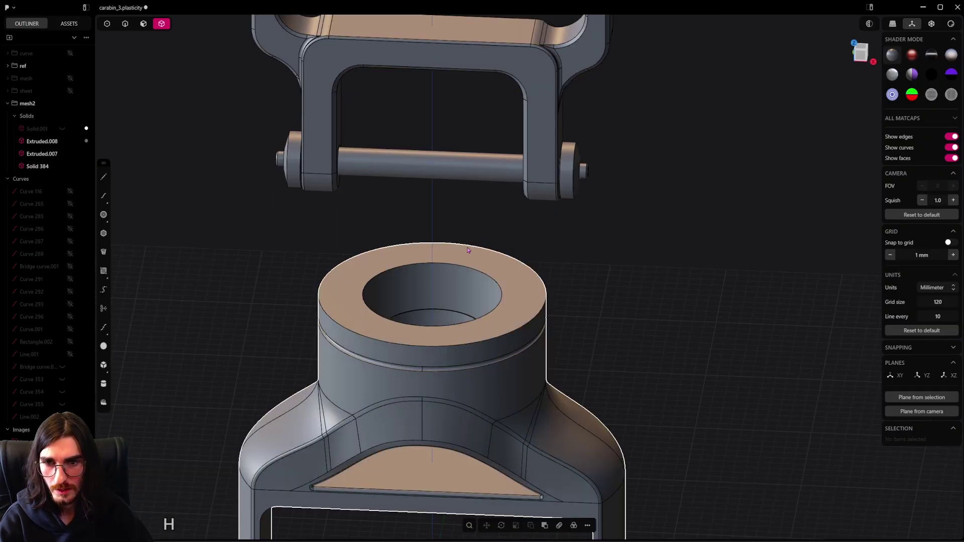
Step: Push the narrow ring-shaped ledge inside the connector's socket down by about 5.84 mm
middle_click_drag(484, 238, 147, 52)
left_click(143, 24)
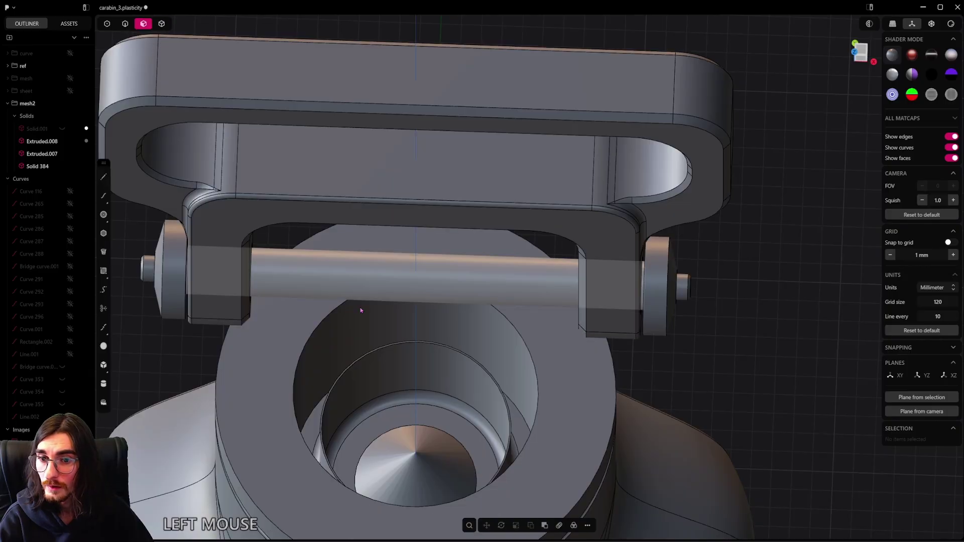
scroll(492, 379, "up", 5)
left_click(495, 378)
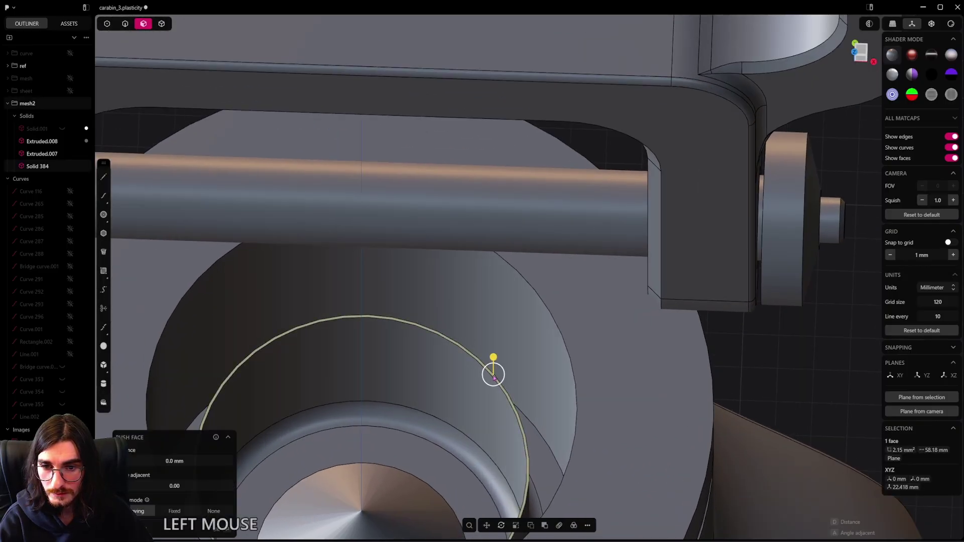
scroll(495, 378, "down", 3)
middle_click_drag(494, 377, 501, 340)
left_click_drag(493, 344, 492, 435)
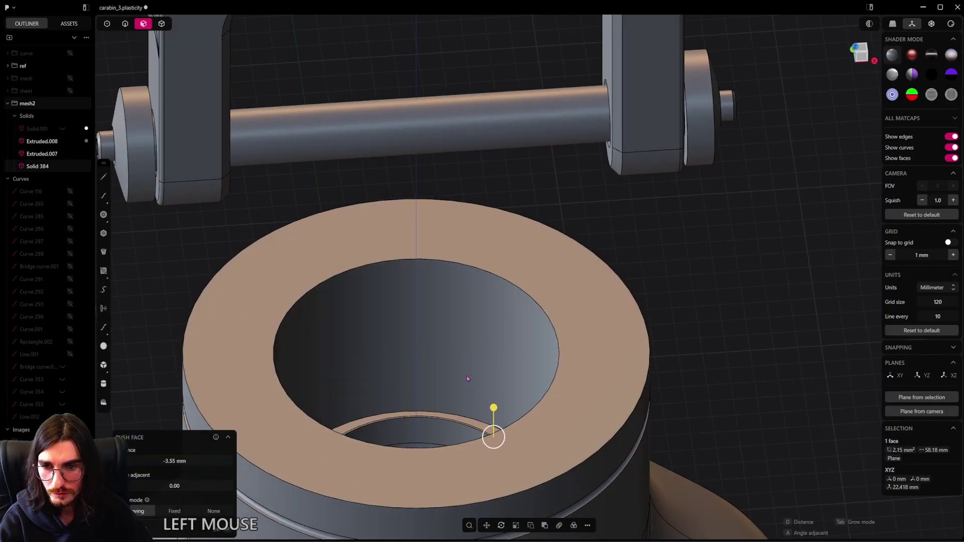
middle_click_drag(493, 435, 490, 424)
scroll(517, 338, "up", 5)
left_click_drag(523, 330, 520, 368)
middle_click_drag(473, 385, 477, 329)
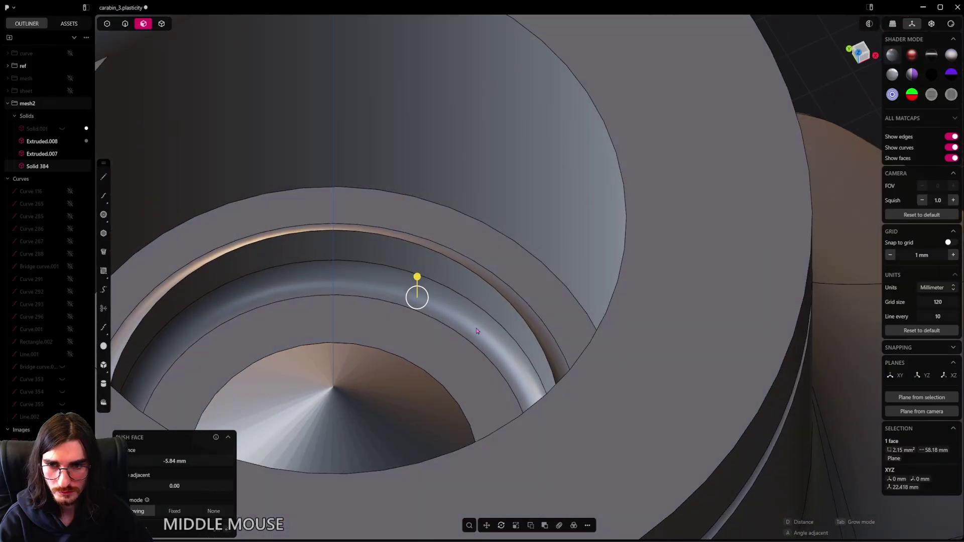
right_click(477, 329)
Step: Offset the rounded face on the socket's inner ledge to make its rim narrower
scroll(433, 262, "up", 2)
middle_click_drag(433, 262, 556, 375)
left_click(452, 150)
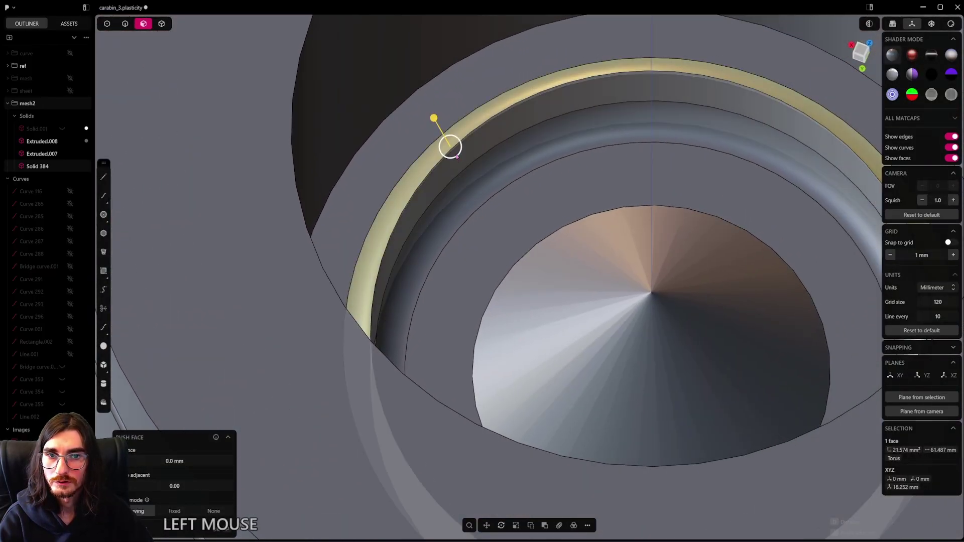
left_click_drag(450, 147, 461, 128)
right_click(547, 149)
Step: Shrink the conical face at the centre of the socket floor and remove it to leave a flat floor
scroll(547, 149, "down", 3)
middle_click_drag(548, 150, 552, 211)
left_click(569, 267)
middle_click_drag(570, 266, 654, 257)
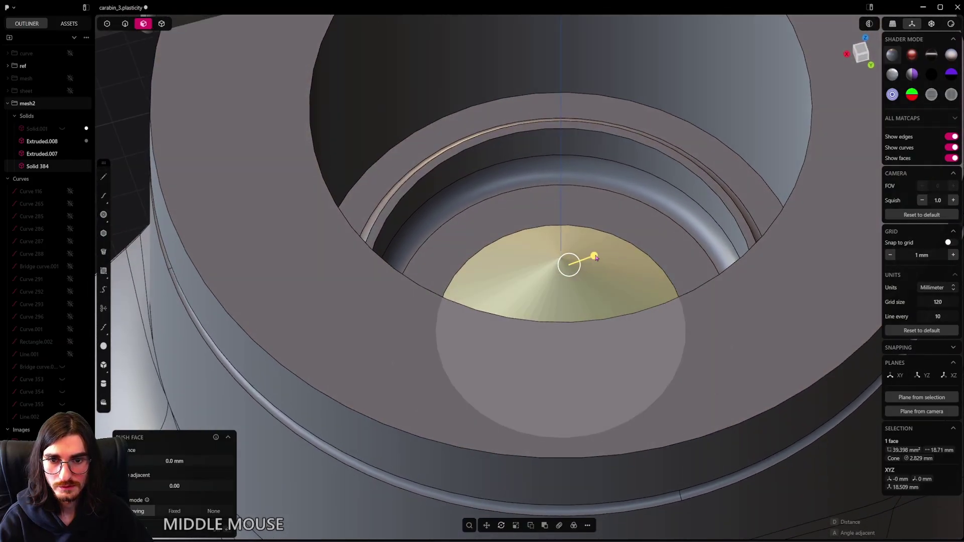
left_click_drag(594, 257, 575, 267)
middle_click_drag(574, 268, 590, 291)
right_click(553, 336)
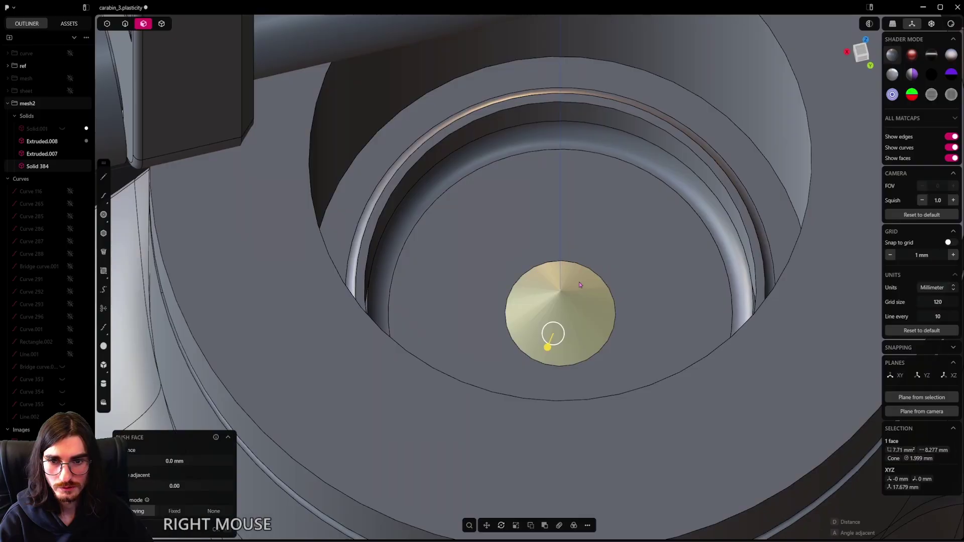
left_click(577, 295)
key("Escape")
scroll(573, 289, "down", 3)
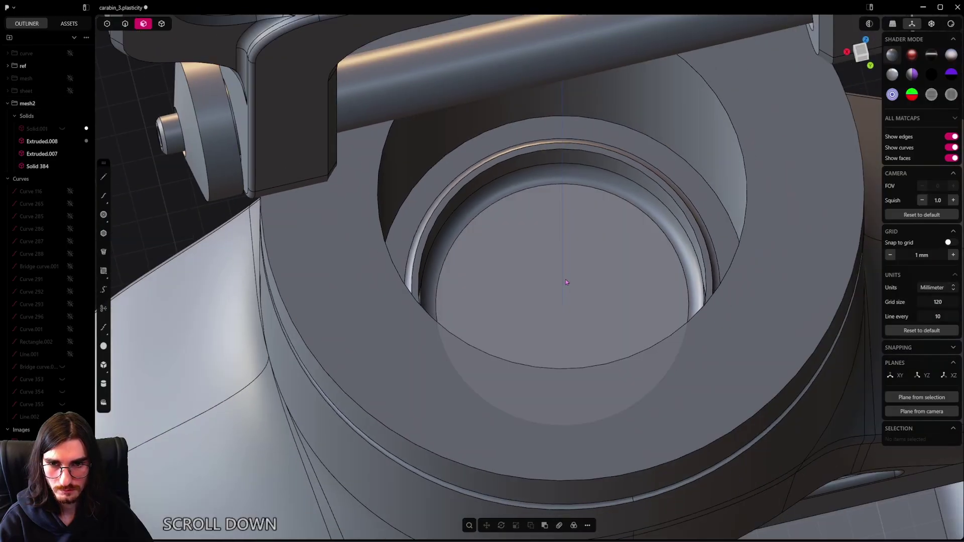
middle_click_drag(565, 279, 536, 296)
middle_click_drag(537, 296, 499, 290)
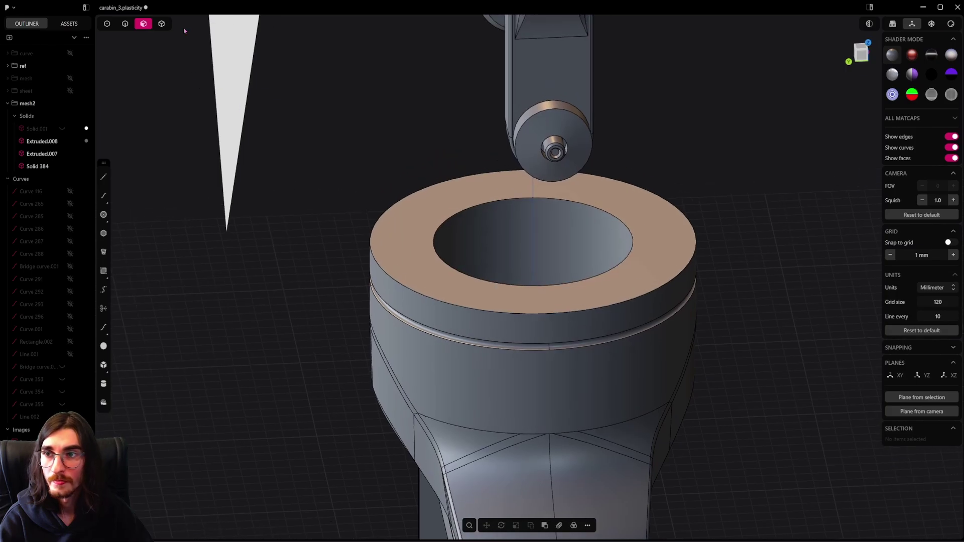
Step: Chamfer the inner edge of the socket's mouth on the connector's collar
left_click(125, 24)
scroll(659, 245, "up", 3)
left_click(632, 231)
key("b")
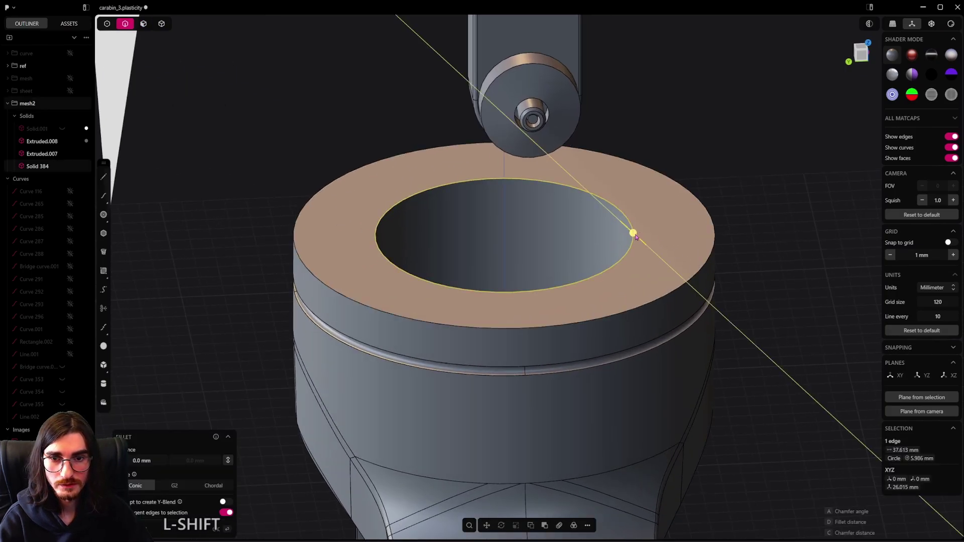
left_click_drag(632, 231, 729, 274, "shift")
right_click(745, 262)
scroll(734, 279, "down", 3)
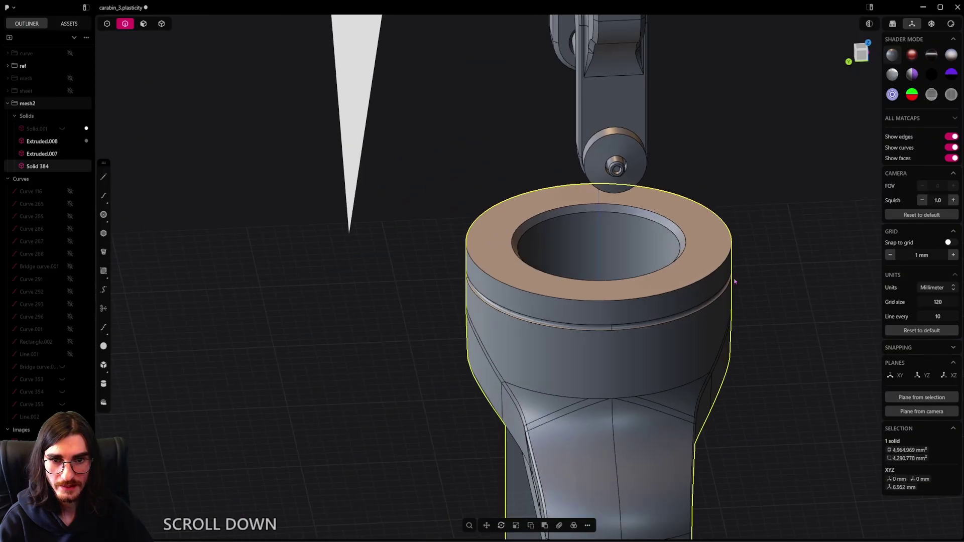
Step: Bevel the outer top edge of the connector's collar
middle_click_drag(734, 280, 532, 276, "alt")
scroll(756, 282, "down", 3)
scroll(447, 226, "up", 3)
left_click(444, 223)
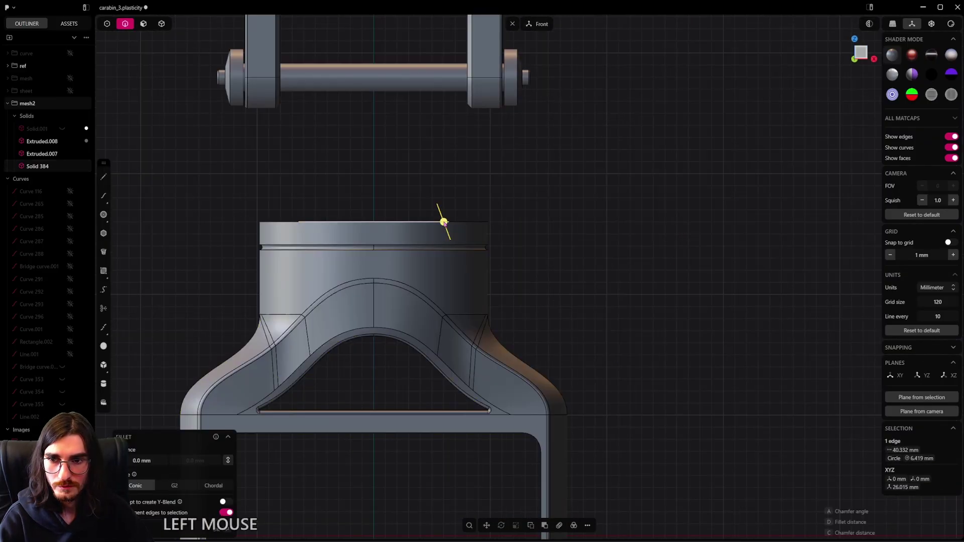
middle_click_drag(433, 227, 367, 284, "shift")
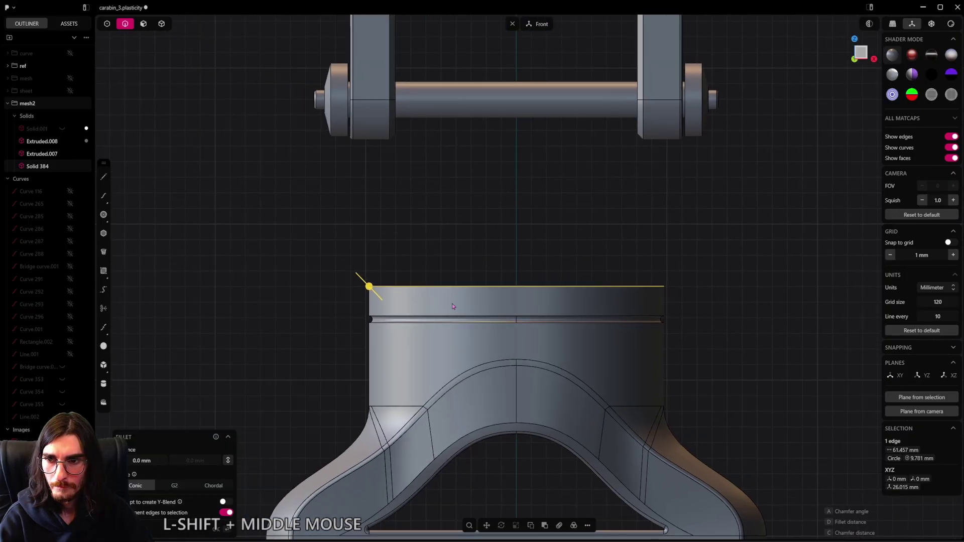
scroll(353, 290, "up", 3)
left_click_drag(347, 283, 299, 267, "shift")
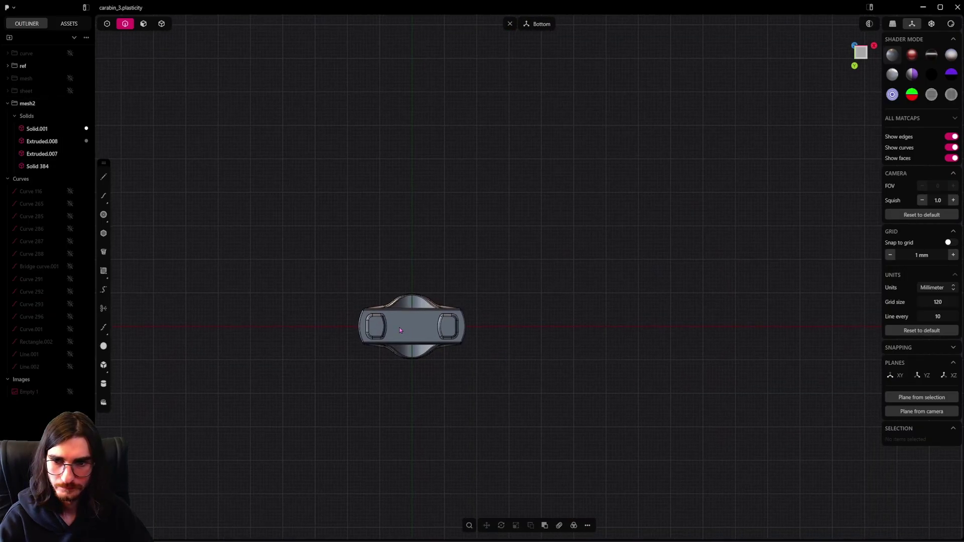
Step: Draw a circle of about 7.87 mm radius centred on the underside of the rectangular frame
scroll(150, 256, "up", 4)
scroll(456, 338, "up", 5)
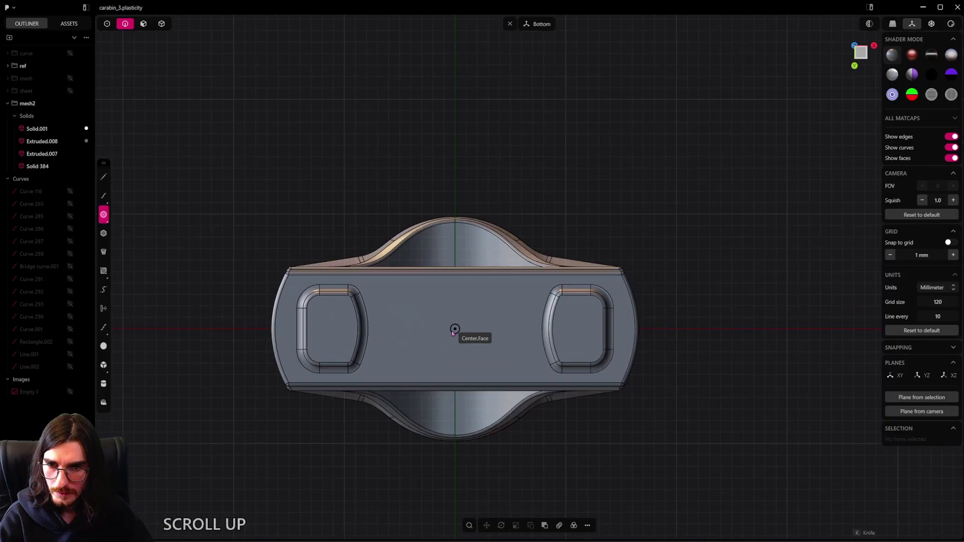
left_click(455, 329)
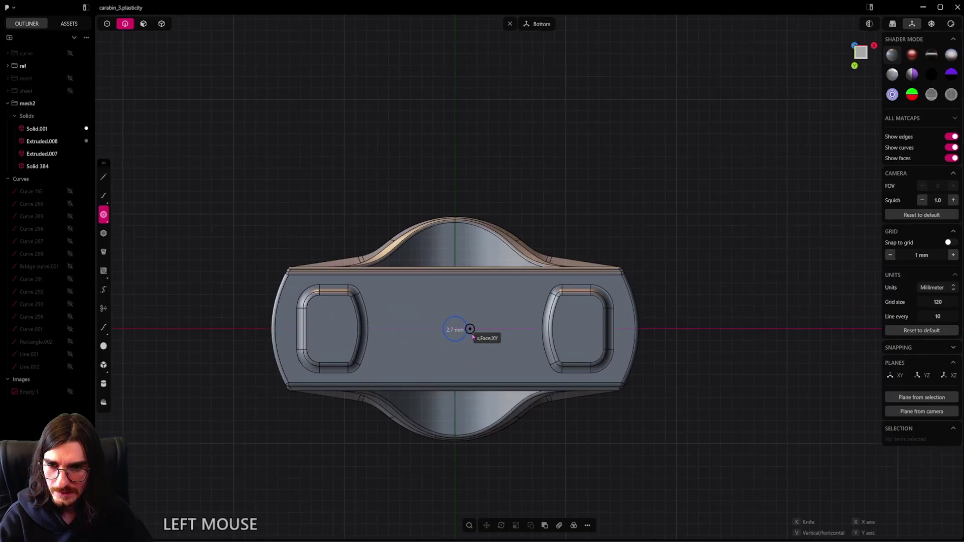
left_click(547, 329, "shift")
Step: Lower the circle vertically to just below the frame's feet and scale it up by about 1.04
scroll(546, 328, "down", 3)
middle_click_drag(547, 329, 480, 338)
scroll(531, 272, "up", 5)
key("g")
key("z")
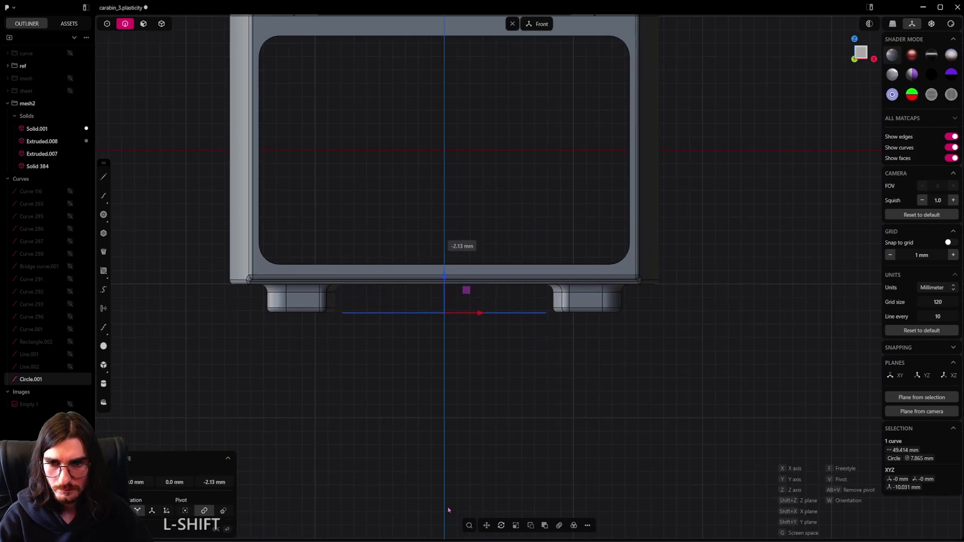
scroll(445, 311, "down", 1)
left_click_drag(445, 274, 461, 401, "shift")
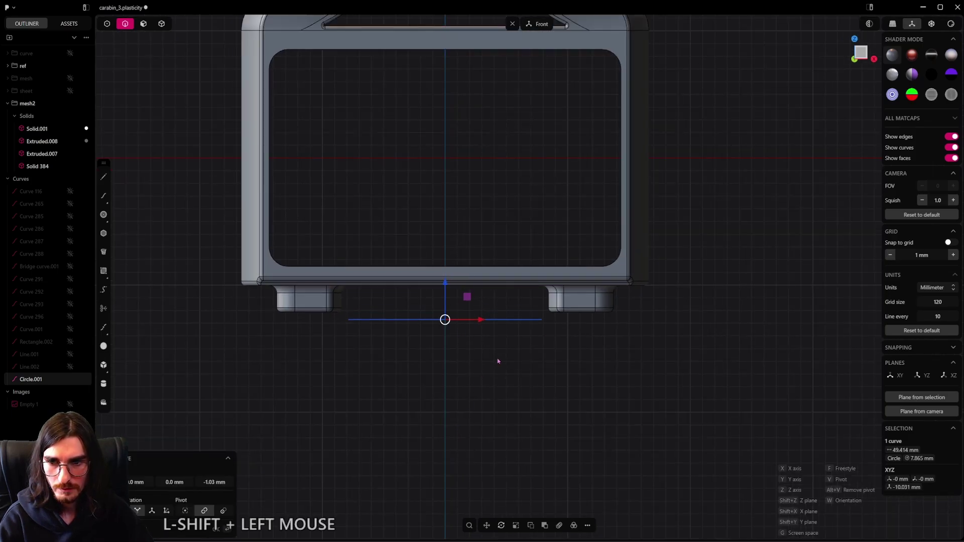
scroll(500, 353, "up", 4)
key("s")
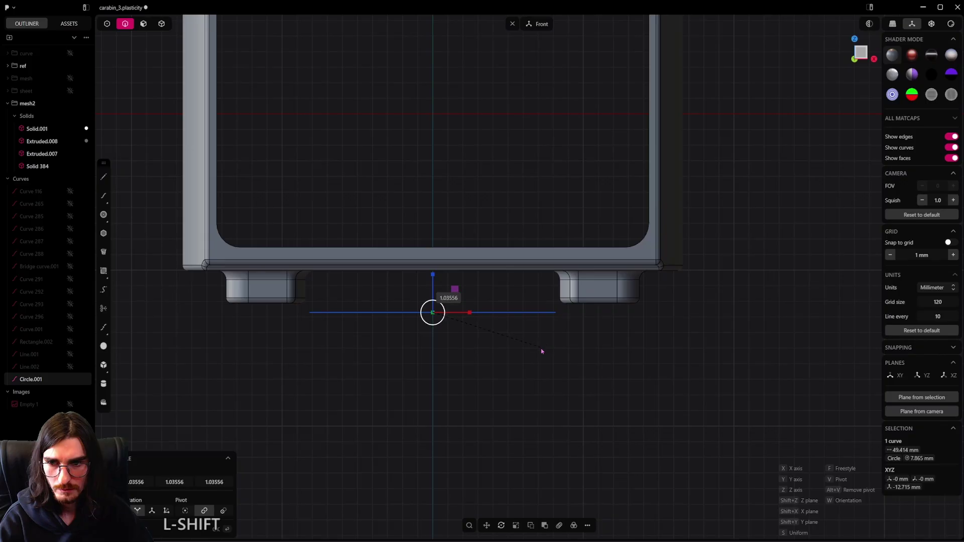
left_click_drag(542, 352, 542, 351, "shift")
Step: Move the circle up about 5.7 mm so it sits inside the lower part of the frame opening
key("g")
key("z")
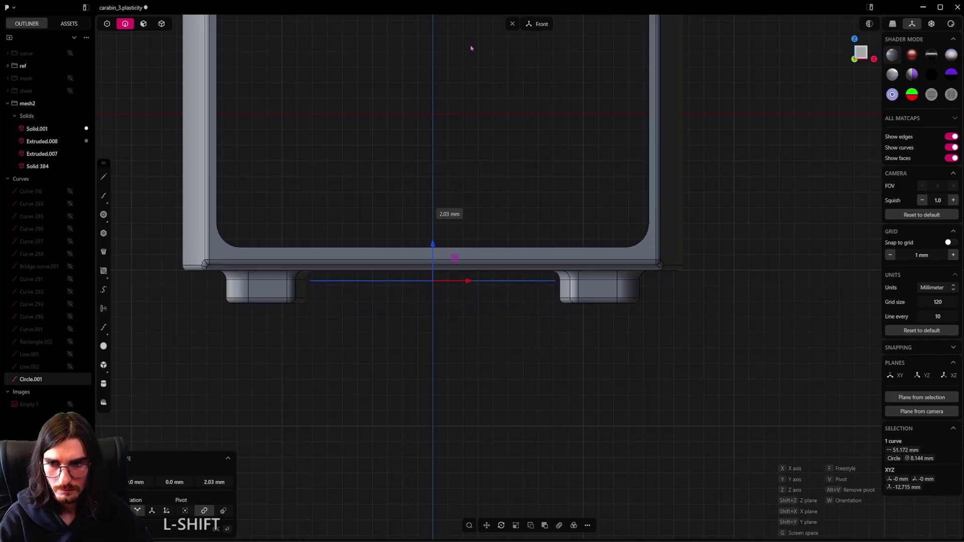
scroll(504, 252, "down", 8)
middle_click_drag(641, 267, 445, 354, "shift")
scroll(446, 354, "down", 2)
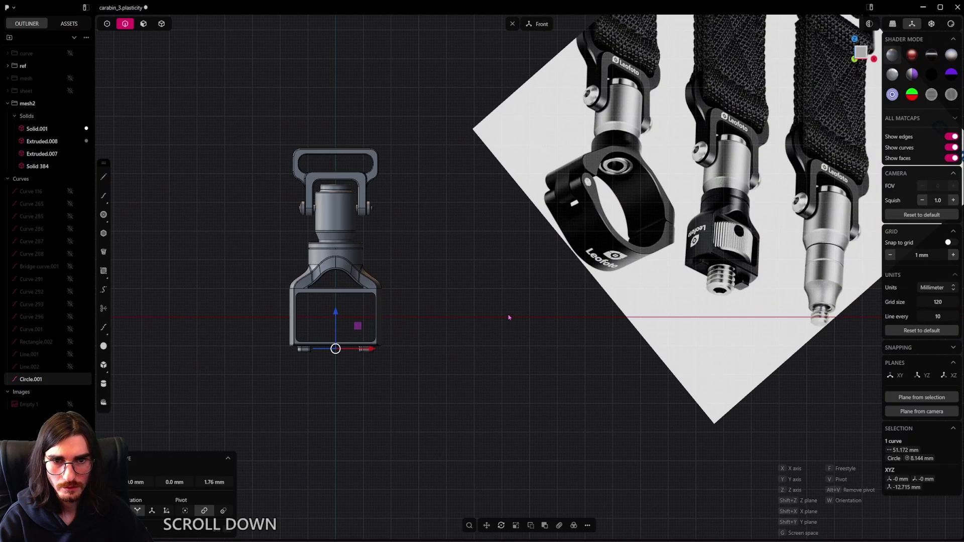
middle_click_drag(483, 317, 581, 318, "shift")
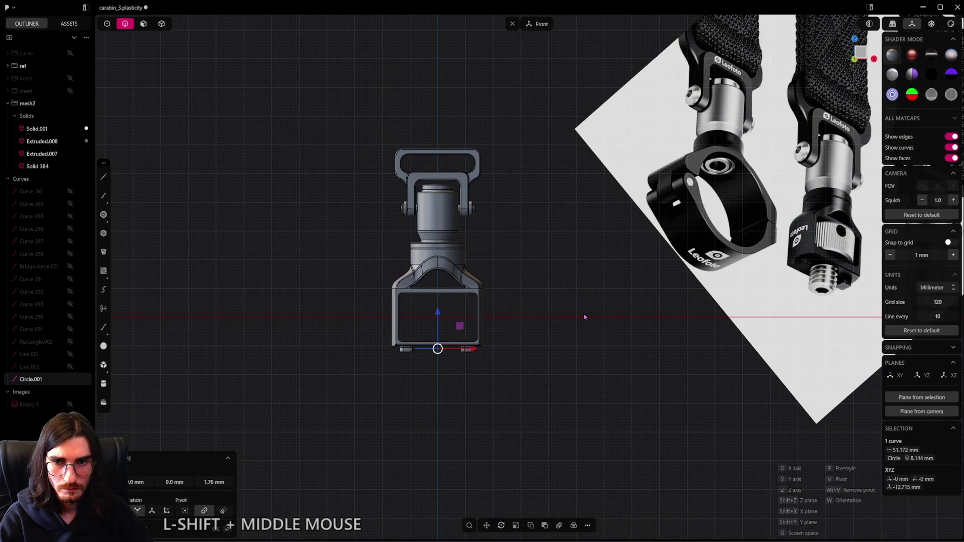
scroll(460, 326, "up", 4)
middle_click_drag(460, 326, 416, 340, "alt")
left_click_drag(417, 340, 423, 319)
scroll(503, 314, "down", 2)
middle_click_drag(504, 315, 622, 322, "shift")
scroll(553, 331, "up", 3)
Step: Scale the circle up to a radius of about 13.2 mm so it nearly spans the frame opening
key("s")
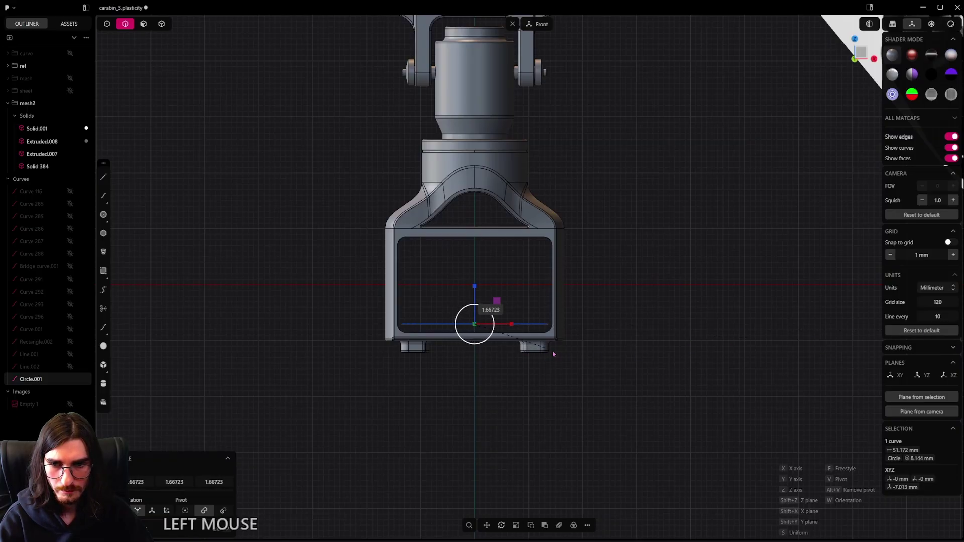
middle_click_drag(553, 354, 465, 342, "alt")
scroll(559, 338, "down", 3)
scroll(506, 326, "up", 5)
right_click(464, 341)
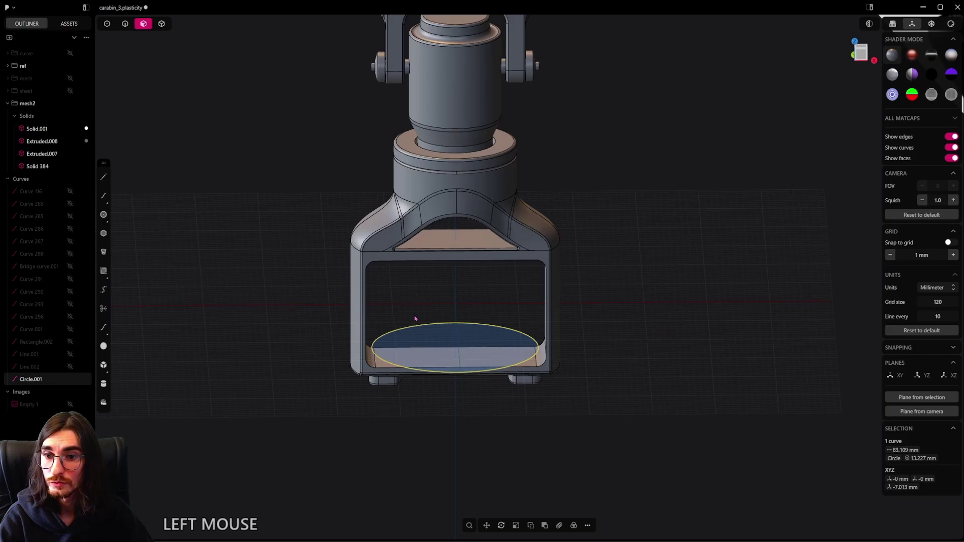
Step: Extrude the circle upward about 13.9 mm into a solid cylinder and delete the source circle
key("e")
middle_click_drag(415, 318, 464, 317)
left_click_drag(432, 386, 432, 270)
right_click(626, 257)
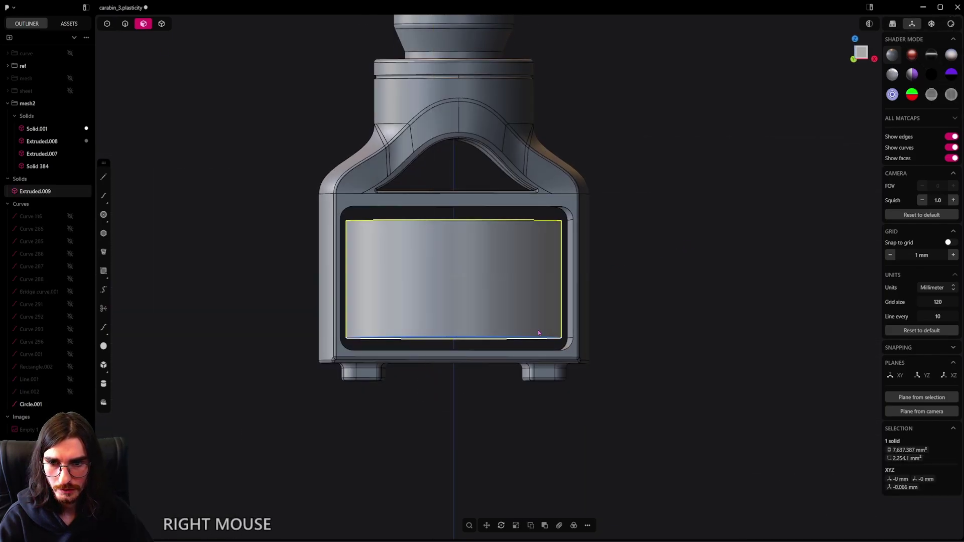
scroll(530, 335, "up", 3)
left_click(125, 25)
left_click(489, 339)
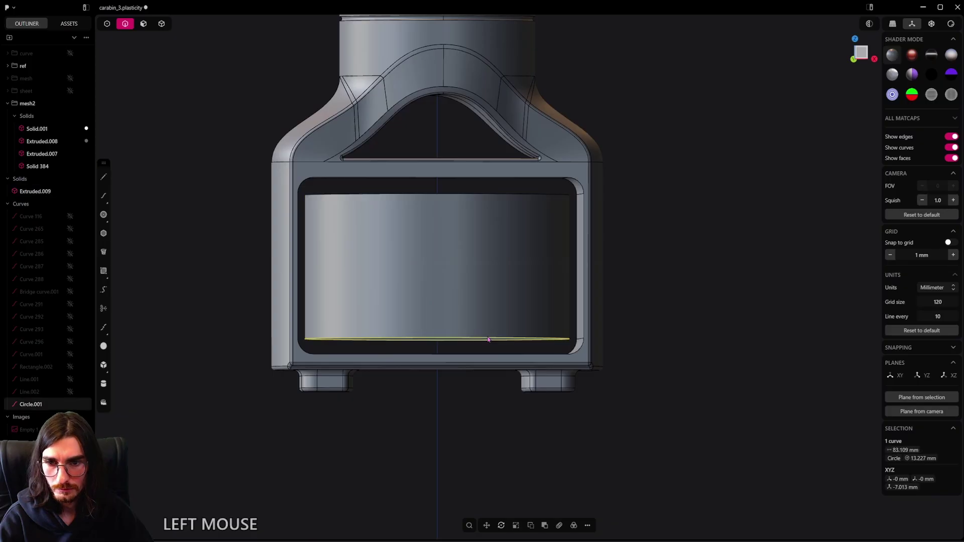
key("x")
Step: Push the cylinder's top face up to the upper edge of the frame opening
scroll(487, 338, "down", 3)
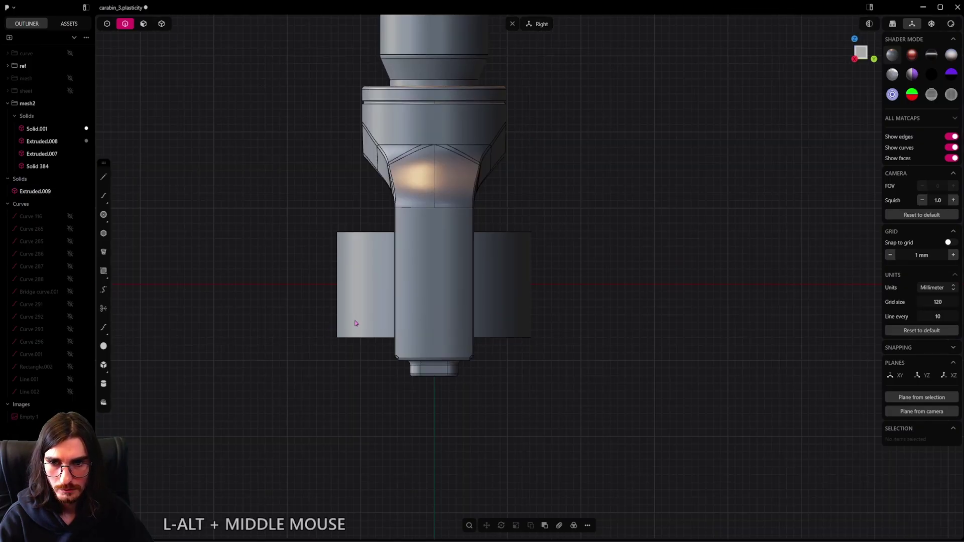
scroll(596, 296, "down", 3)
middle_click_drag(596, 296, 498, 314)
scroll(566, 310, "down", 1)
scroll(487, 324, "up", 2)
left_click(143, 24)
scroll(532, 330, "up", 2)
left_click(499, 315)
left_click_drag(498, 274, 453, 282)
right_click(481, 361)
Step: Push the cylinder's bottom face down 1.53 mm to the lower edge of the frame opening
middle_click_drag(480, 360, 449, 435, "shift")
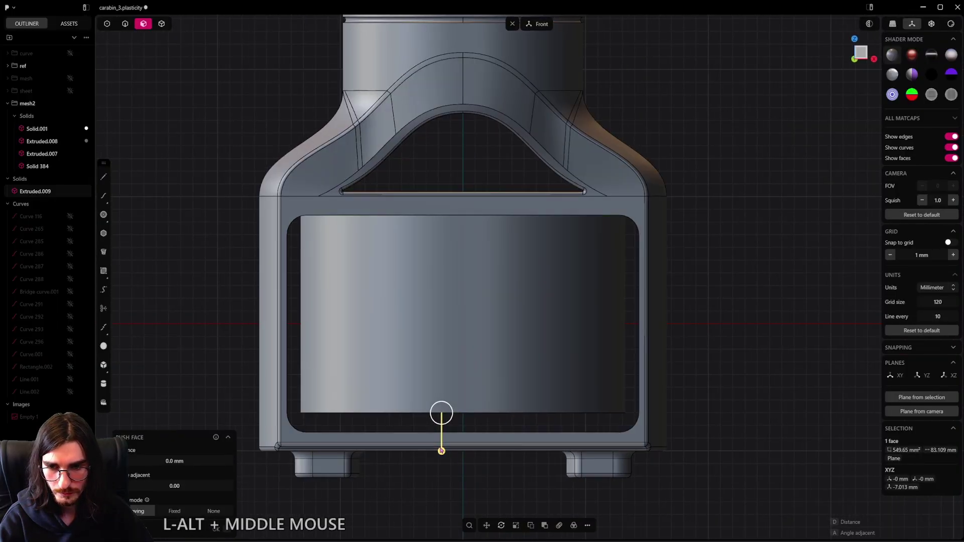
left_click_drag(442, 451, 469, 433)
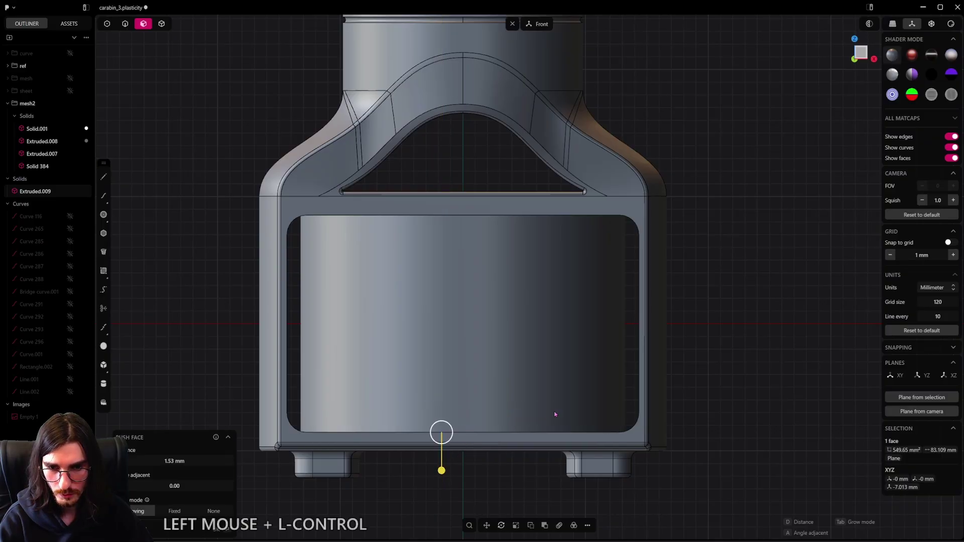
right_click(549, 385)
Step: Push the cylinder's side face outward by 0.28 mm
left_click(545, 361)
left_click_drag(564, 361, 584, 360, "shift")
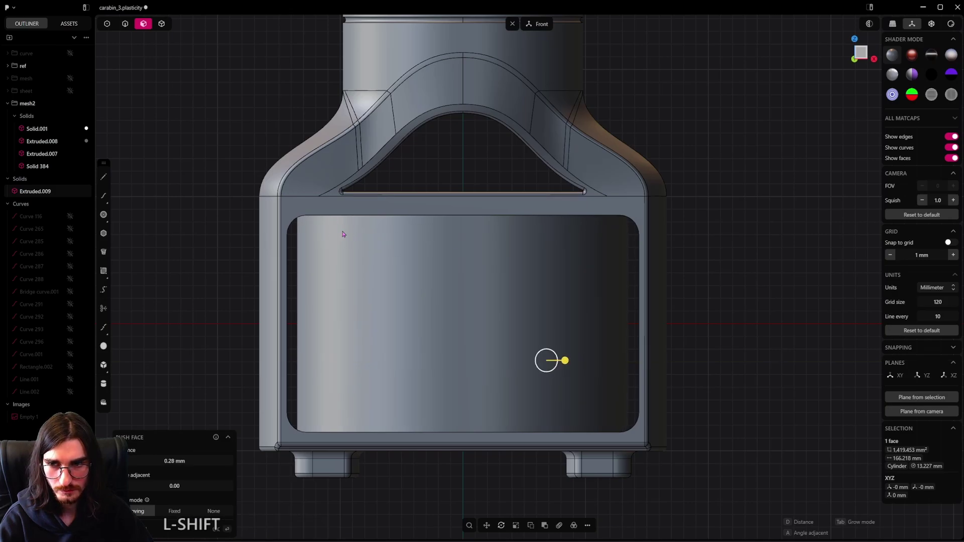
right_click(539, 352)
Step: Push the cylinder's top and bottom faces inward together by about 0.07 mm
scroll(492, 336, "down", 3)
mouse_move(492, 335)
middle_mouse_down()
mouse_move(506, 365)
mouse_move(494, 334)
middle_mouse_up()
left_click(471, 243)
left_click(491, 464, "shift")
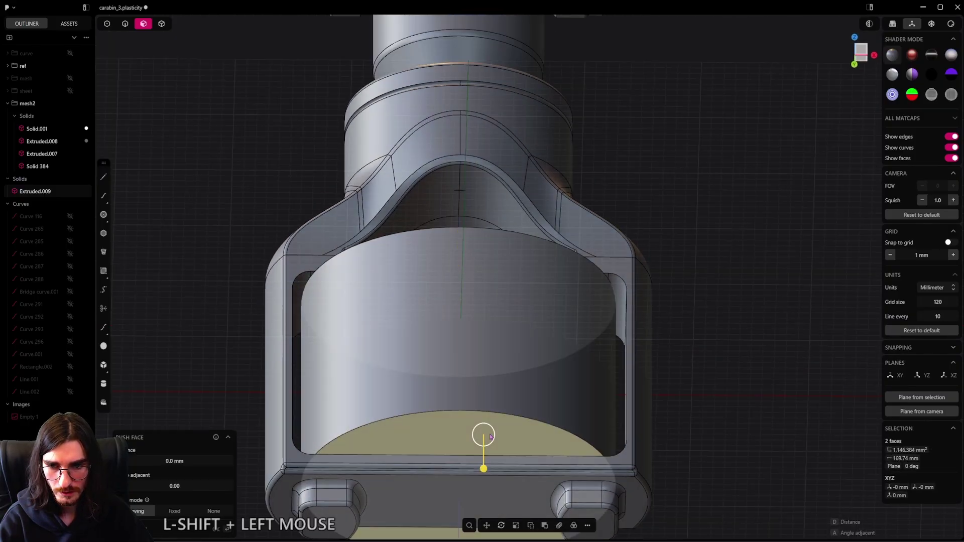
middle_click_drag(491, 464, 485, 464, "alt")
mouse_move(481, 458)
left_mouse_down("shift")
mouse_move(484, 428)
mouse_move(485, 456)
left_mouse_up("shift")
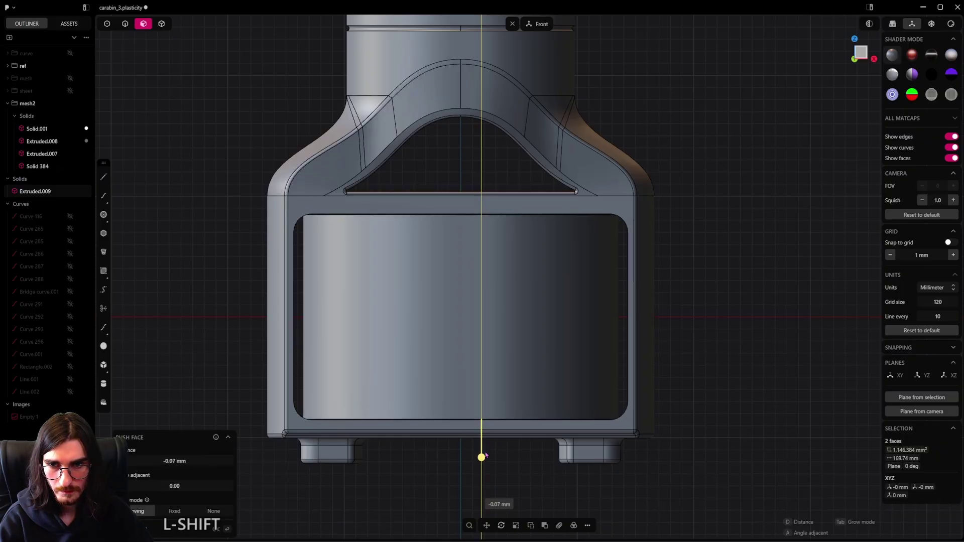
right_click(544, 346)
Step: Push the cylinder's top face down about 0.28 mm to leave a gap below the frame's crossbar
middle_click_drag(519, 259, 513, 225)
left_click(490, 208)
left_click_drag(480, 177, 486, 196, "shift")
right_click(580, 206)
Step: Chamfer the cylinder's top and bottom circular edges together
scroll(633, 220, "down", 6)
middle_click_drag(816, 235, 617, 309, "shift")
scroll(374, 335, "up", 5)
key("2")
left_click(363, 266)
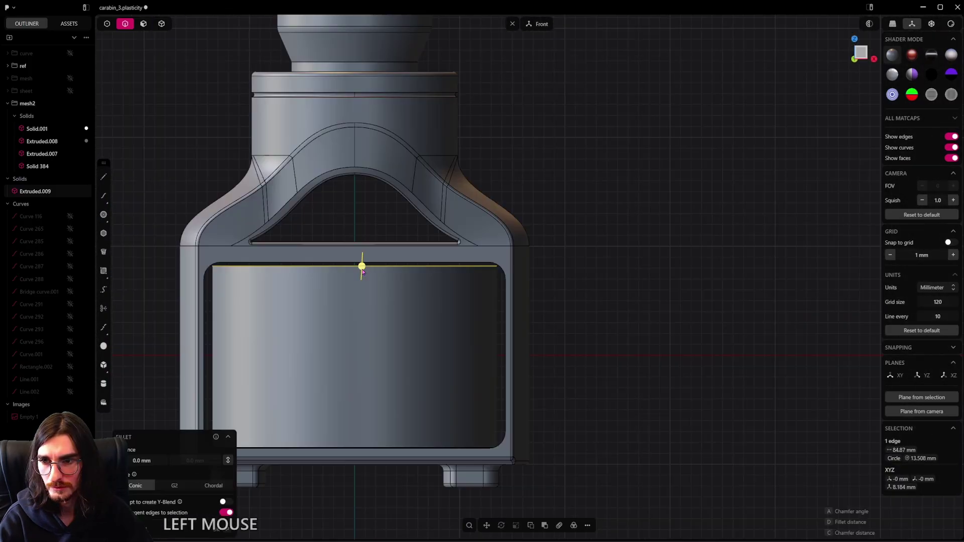
left_click(383, 447, "shift")
middle_click_drag(409, 446, 446, 413, "shift")
left_click_drag(420, 415, 381, 322, "shift")
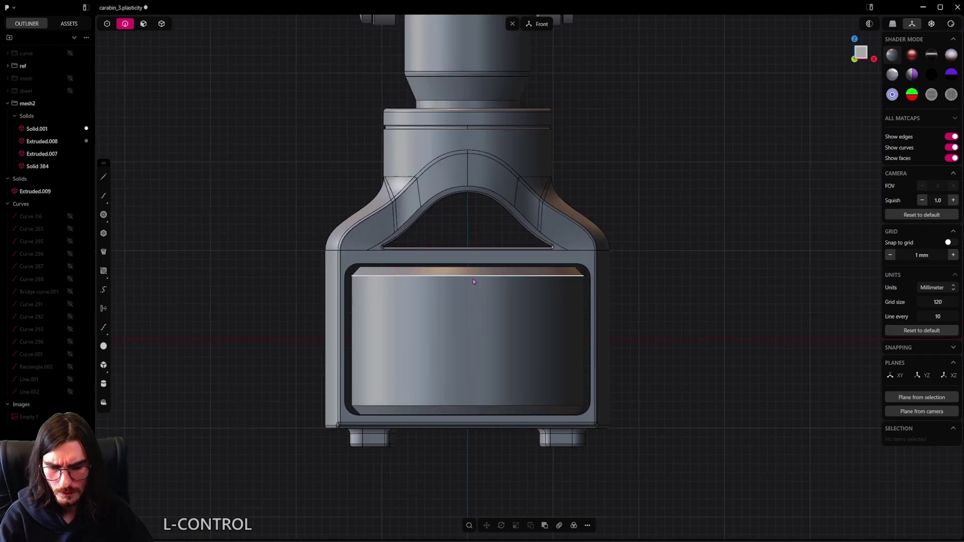
Step: Cut a vertical edge down the middle of the cylinder's side face between the two chamfers
key("ctrl+r")
left_click(467, 276)
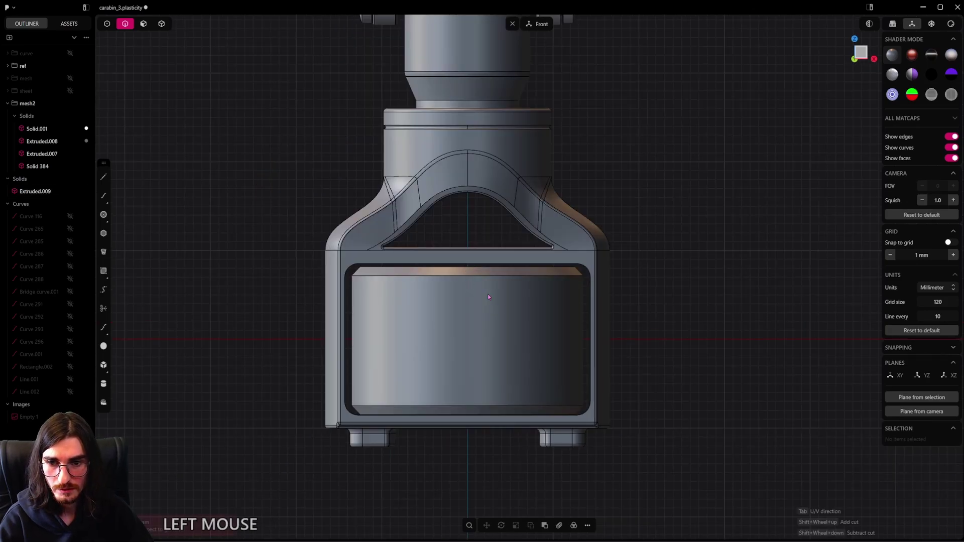
key("ctrl+r")
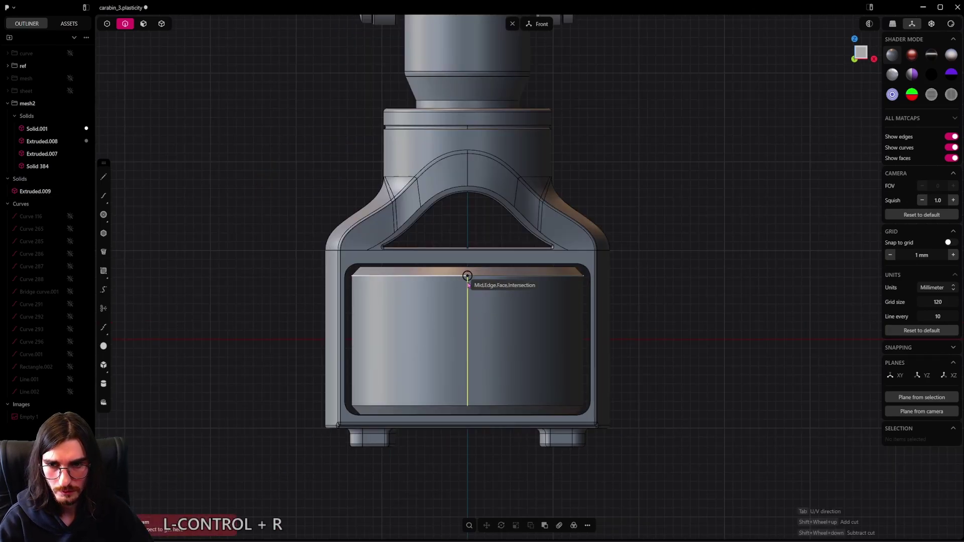
left_click(467, 276)
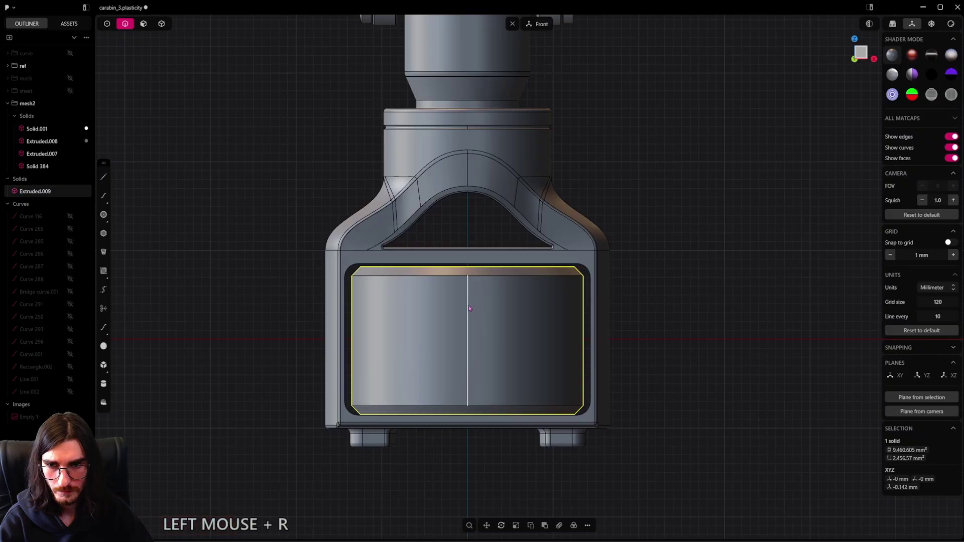
Step: Duplicate the cylinder's vertical side edge in place as a separate curve
middle_click_drag(468, 305, 524, 354)
scroll(523, 354, "up", 3)
scroll(524, 354, "up", 1)
key("shift+d")
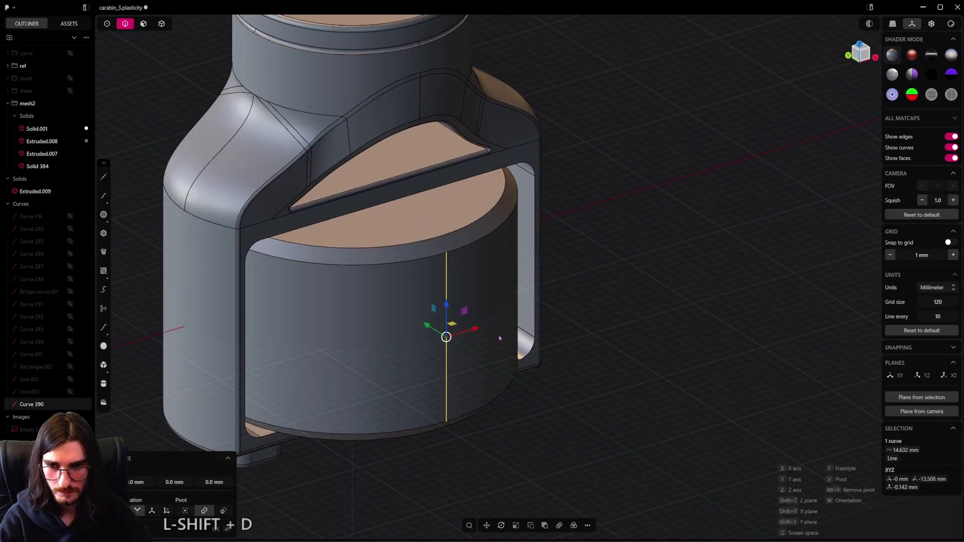
Step: Create a thin pipe with a section size of about 0.34 mm along the duplicated vertical curve
middle_click_drag(425, 326, 478, 337)
scroll(487, 334, "up", 2)
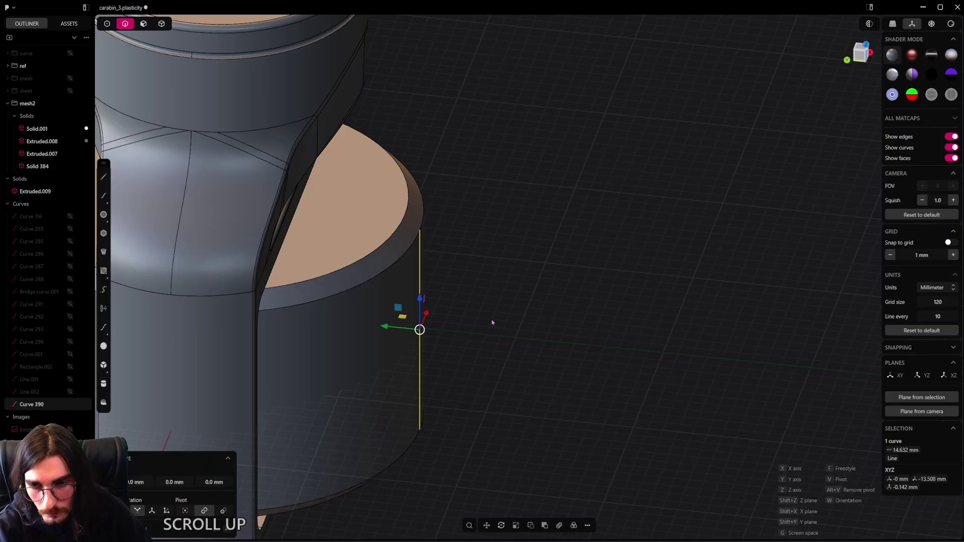
key("p")
left_click_drag(435, 232, 435, 233, "shift")
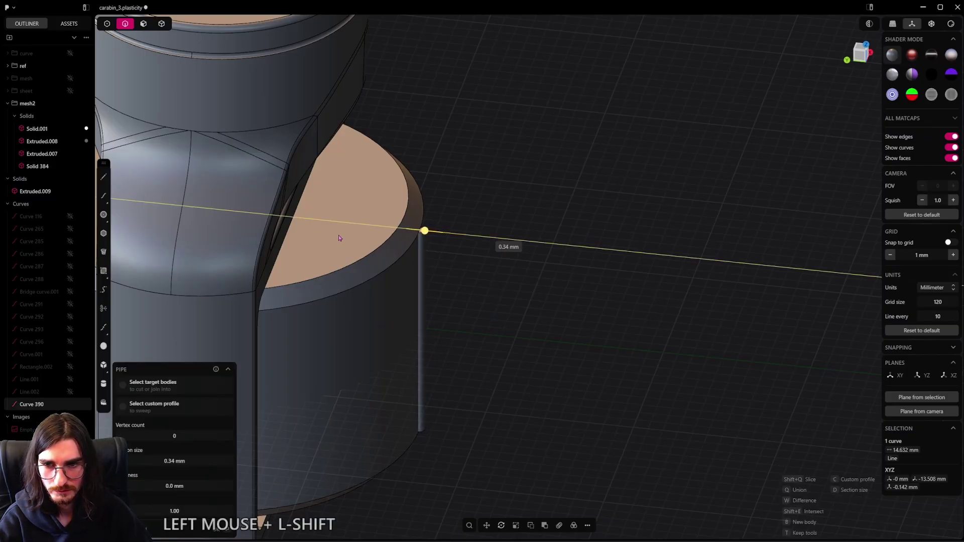
left_click_drag(340, 238, 341, 239, "shift")
right_click(452, 241)
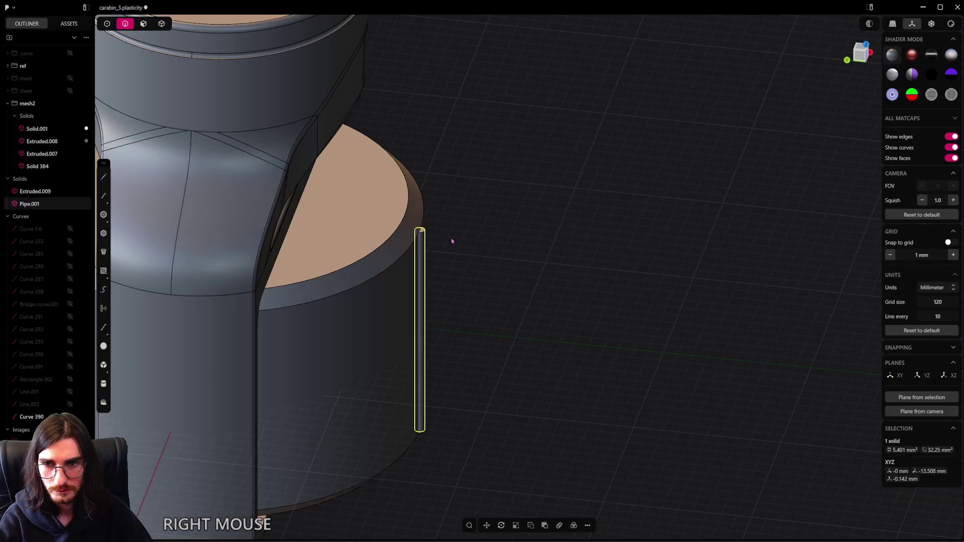
Step: Push the pipe's two end faces outward together so both ends extend past the cylinder's chamfers
scroll(442, 239, "up", 2)
left_click(414, 231)
left_click(144, 26)
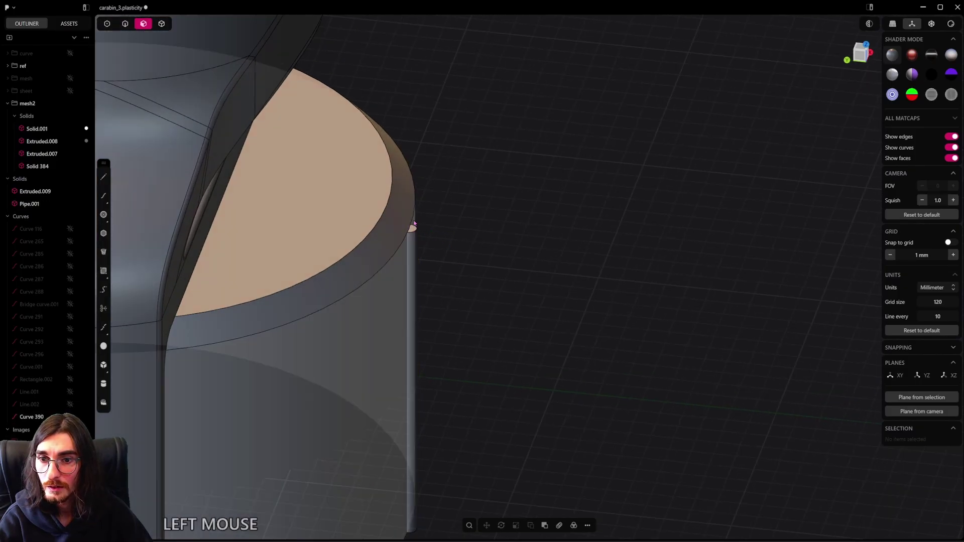
left_click(413, 229)
middle_click_drag(413, 228, 466, 125)
scroll(476, 354, "up", 2)
left_click(469, 351, "shift")
middle_click_drag(469, 351, 467, 422)
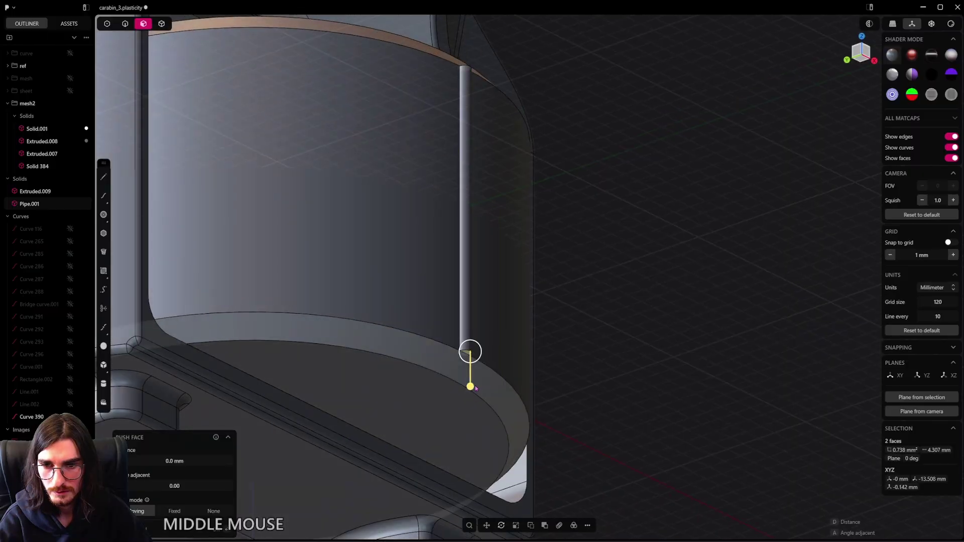
left_click_drag(470, 386, 477, 444, "shift")
scroll(480, 414, "down", 3)
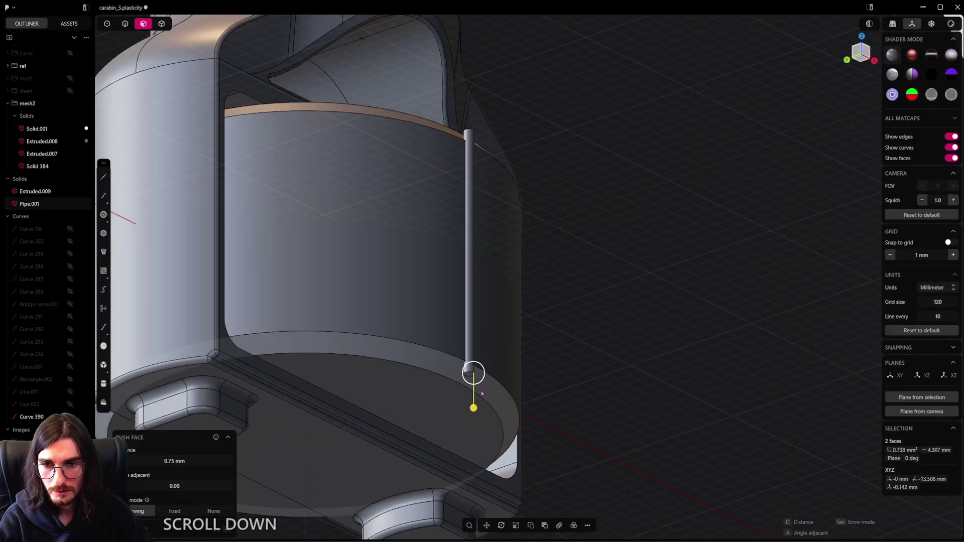
middle_click_drag(480, 402, 475, 415)
left_click_drag(471, 414, 472, 439)
right_click(522, 394)
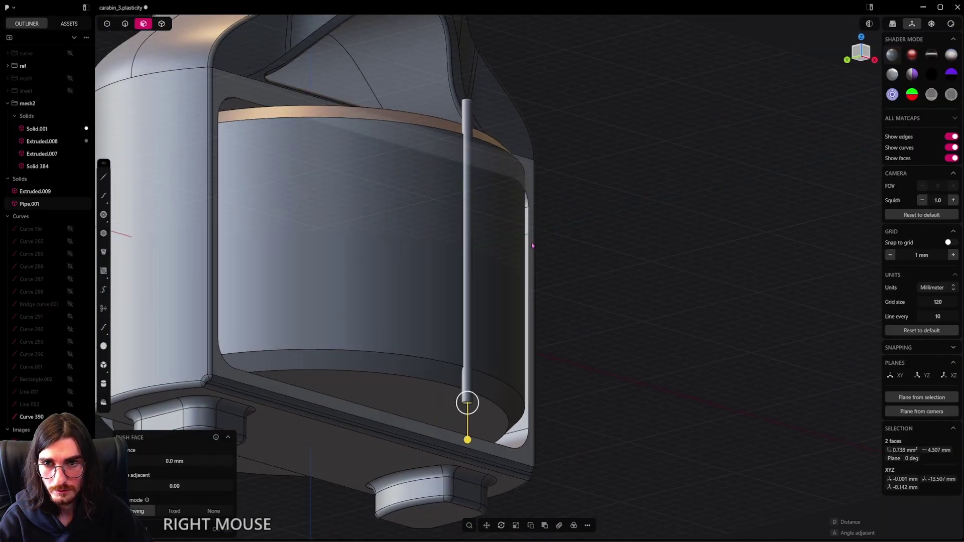
Step: Move the pipe about 0.12 mm outward from the cylinder along the Y axis
middle_click_drag(523, 206, 539, 274)
left_click(161, 27)
scroll(475, 200, "up", 2)
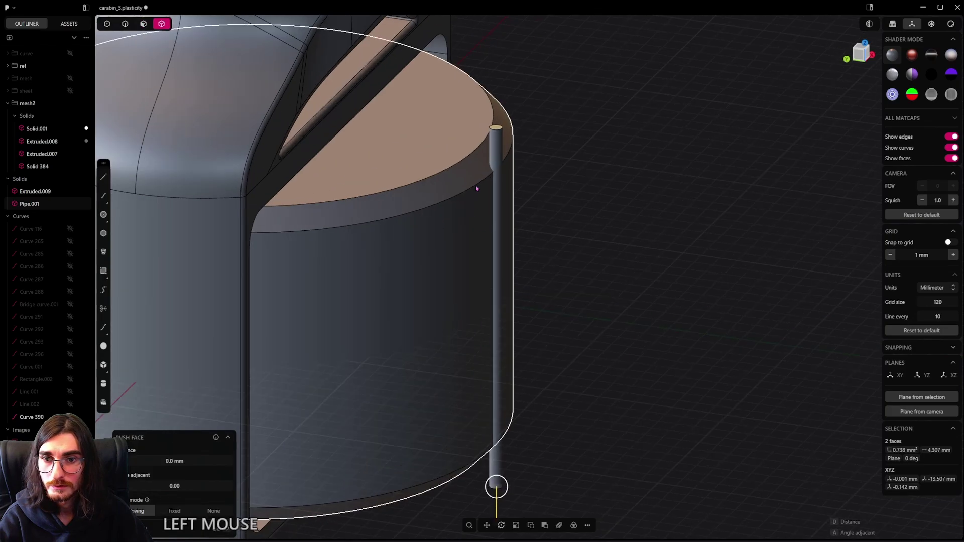
left_click(499, 173)
middle_click_drag(504, 173, 509, 215)
key("g")
key("y")
key("shift")
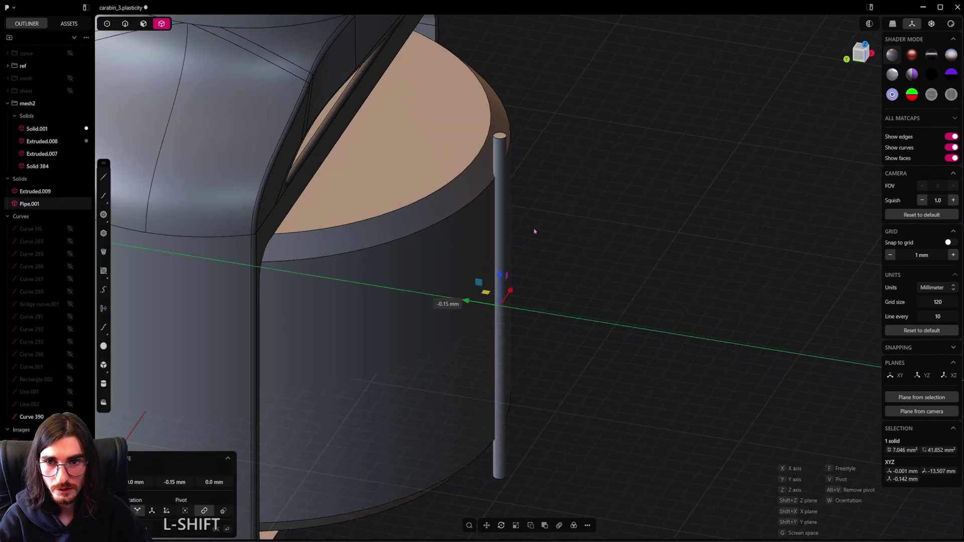
left_click(530, 233)
right_click(552, 241)
Step: Isolate the cylinder and the pipe from the rest of the model
scroll(553, 241, "down", 4)
middle_click_drag(553, 242, 518, 278)
left_click(564, 176, "shift")
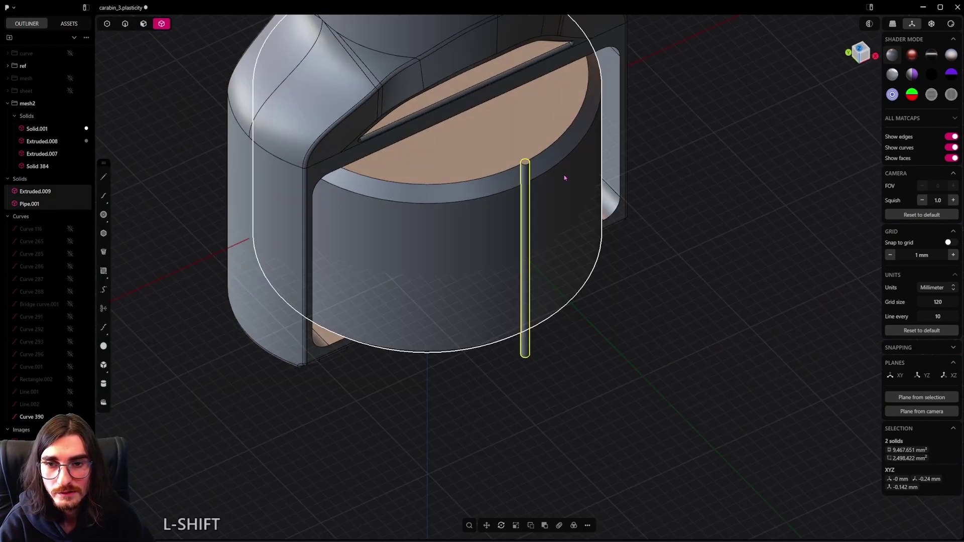
key("slash")
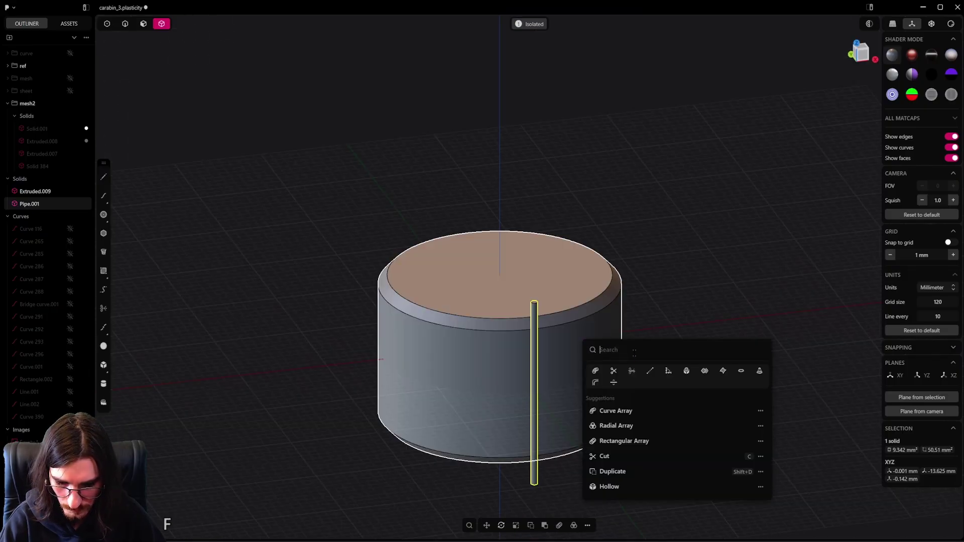
Step: Create a radial array of 104 pipes centred on the cylinder's top face
type("radd")
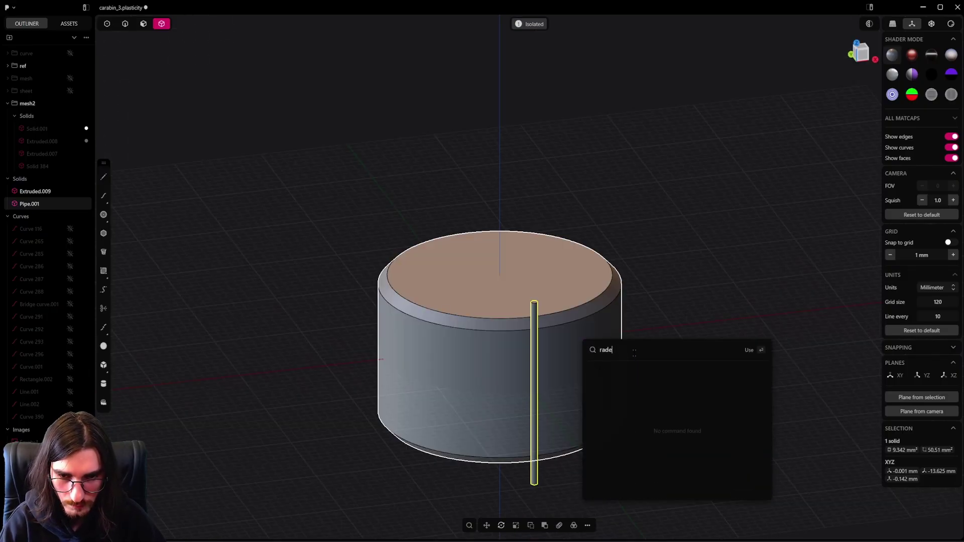
key("BackSpace")
type("i")
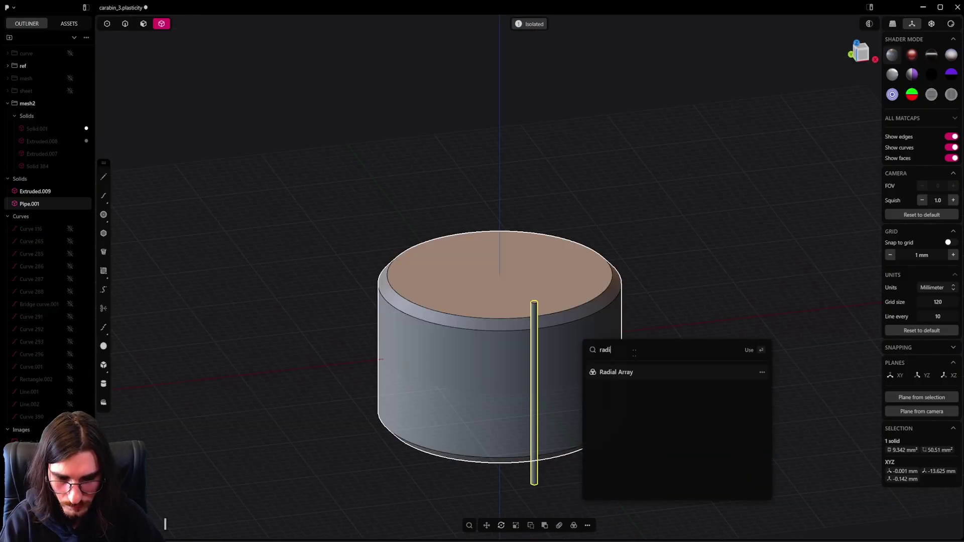
left_click(623, 380)
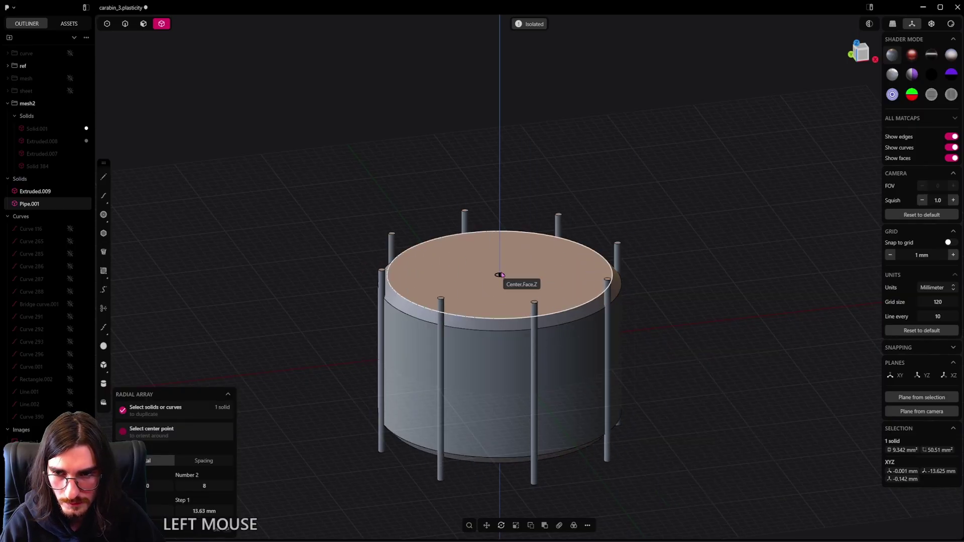
left_click(501, 275)
scroll(501, 275, "up", 20, "shift")
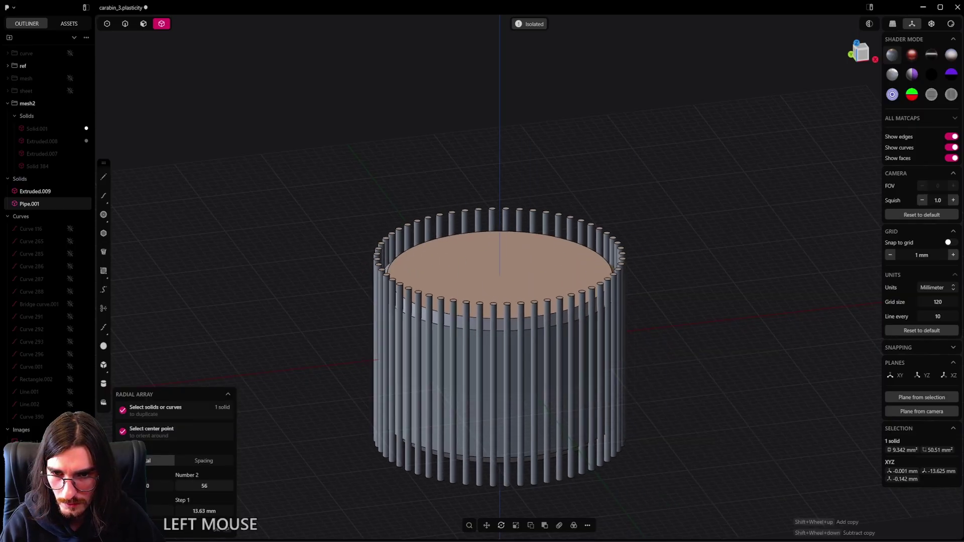
scroll(501, 275, "up", 20, "shift")
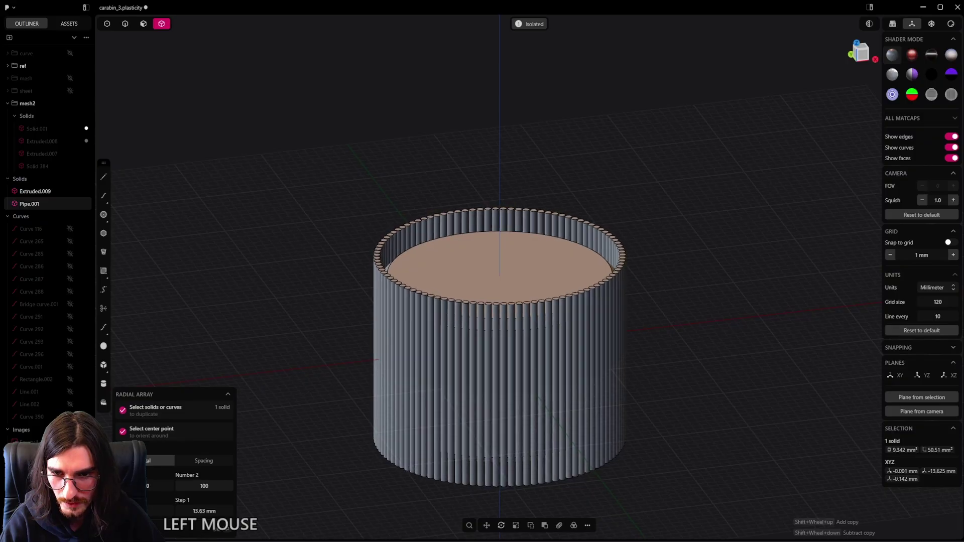
scroll(500, 274, "up", 4, "shift")
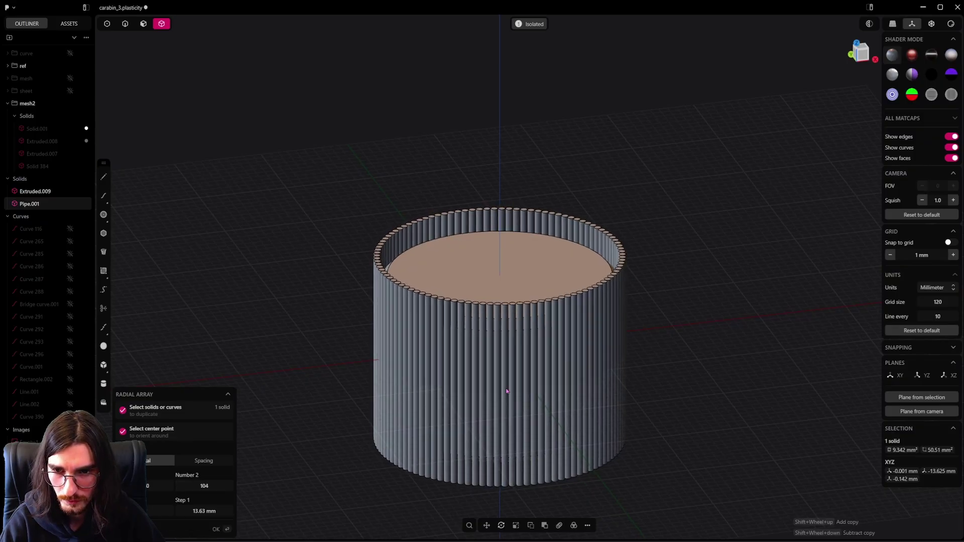
right_click(548, 256)
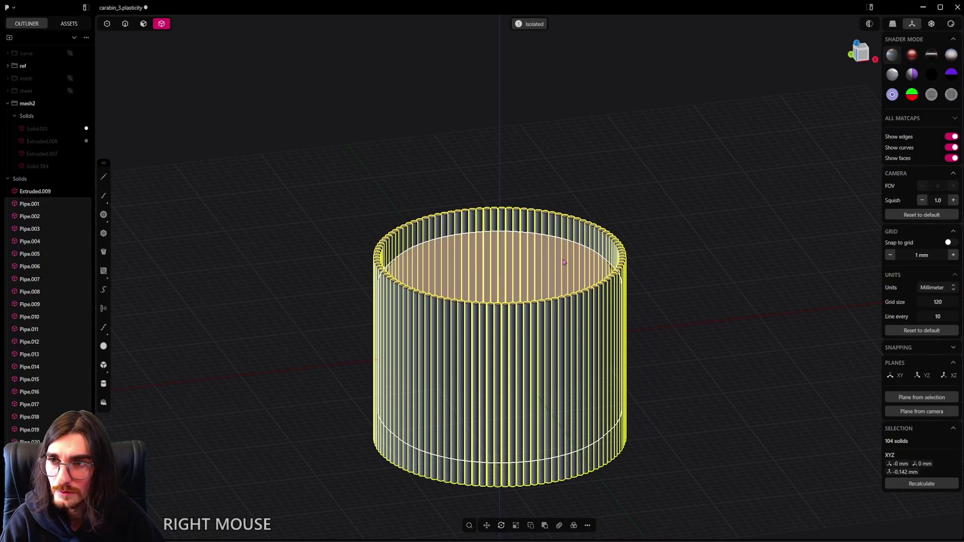
Step: Select the cylinder together with all the arrayed pipes
key("ctrl+z")
left_click(610, 279, "shift")
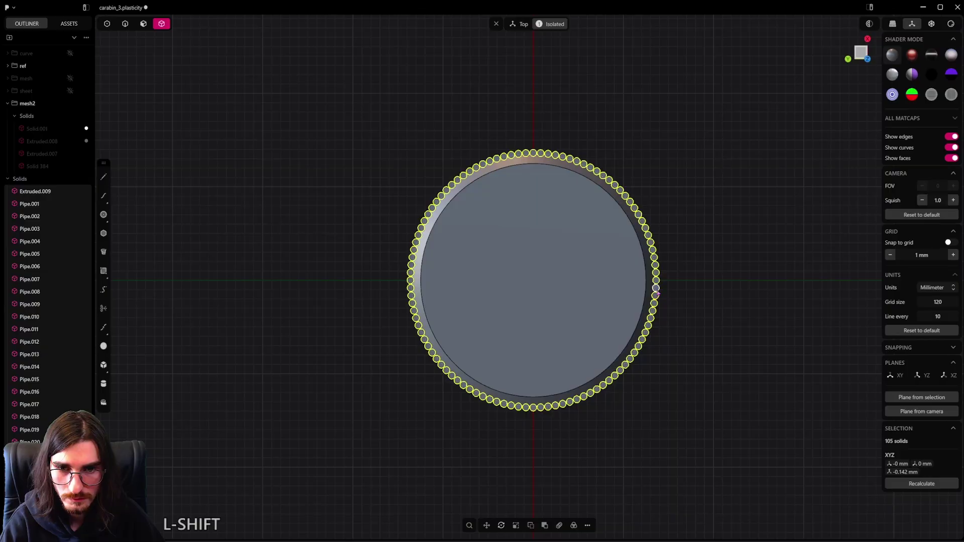
middle_click_drag(656, 291, 670, 266)
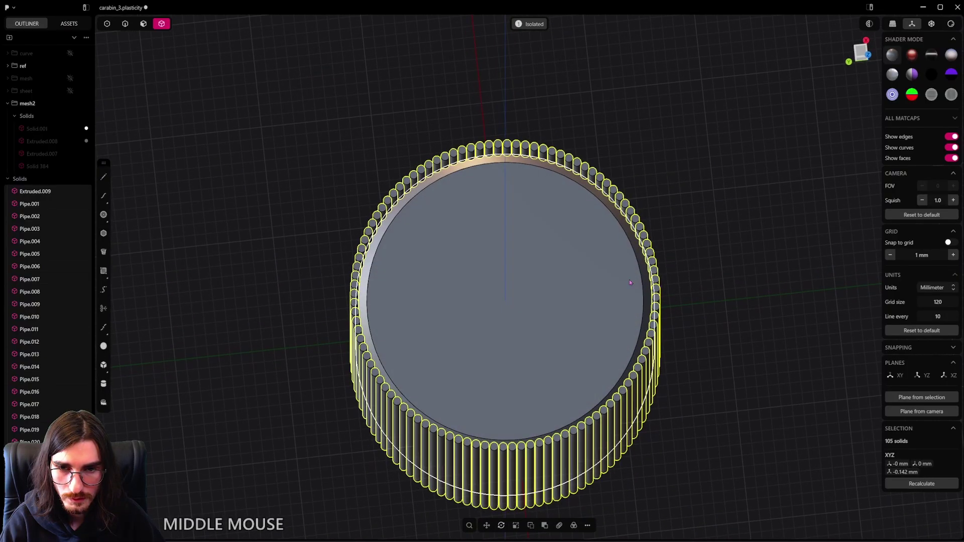
left_click(614, 284, "shift")
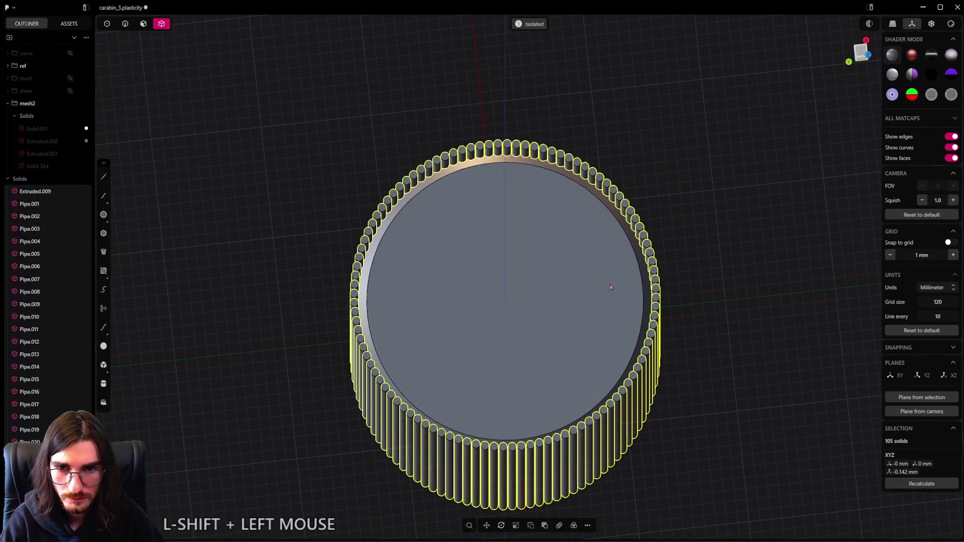
left_click(636, 275, "shift")
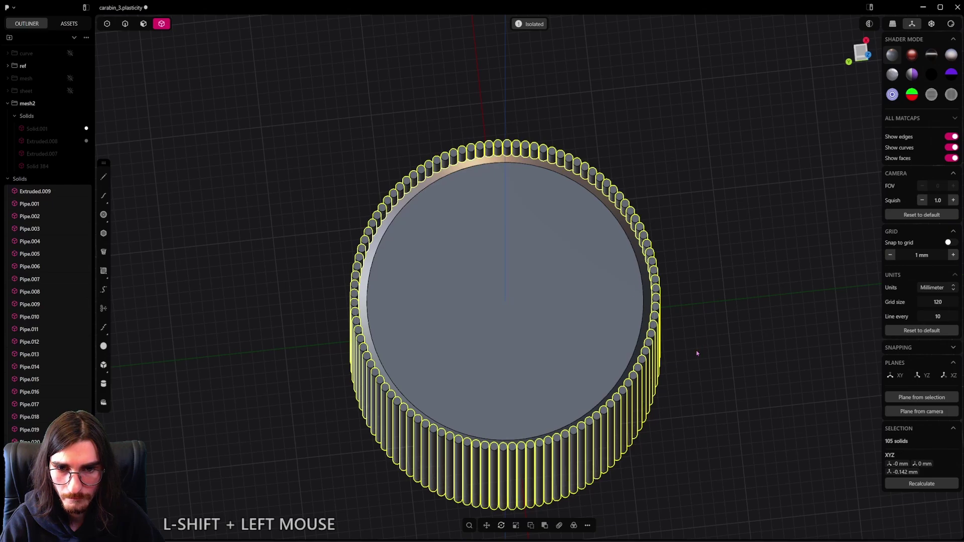
key("g")
key("ctrl+z")
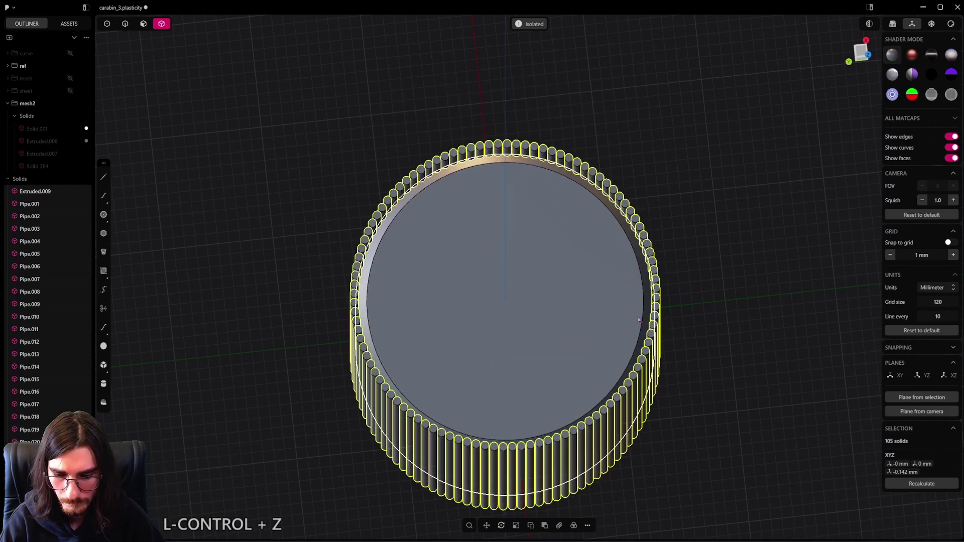
Step: Start a Boolean difference, clear its preselected bodies and assign all the pipes, without the cylinder, as tool bodies
key("q")
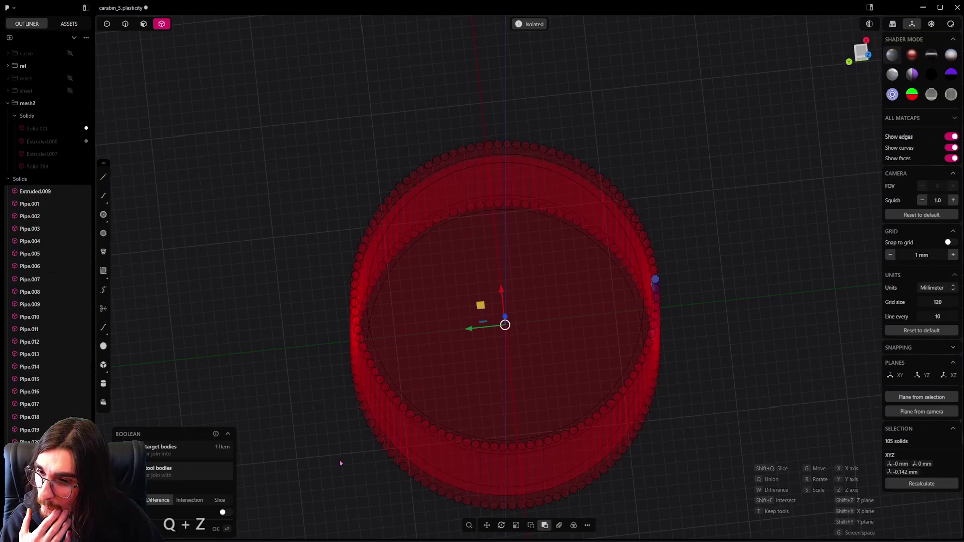
left_click(165, 478)
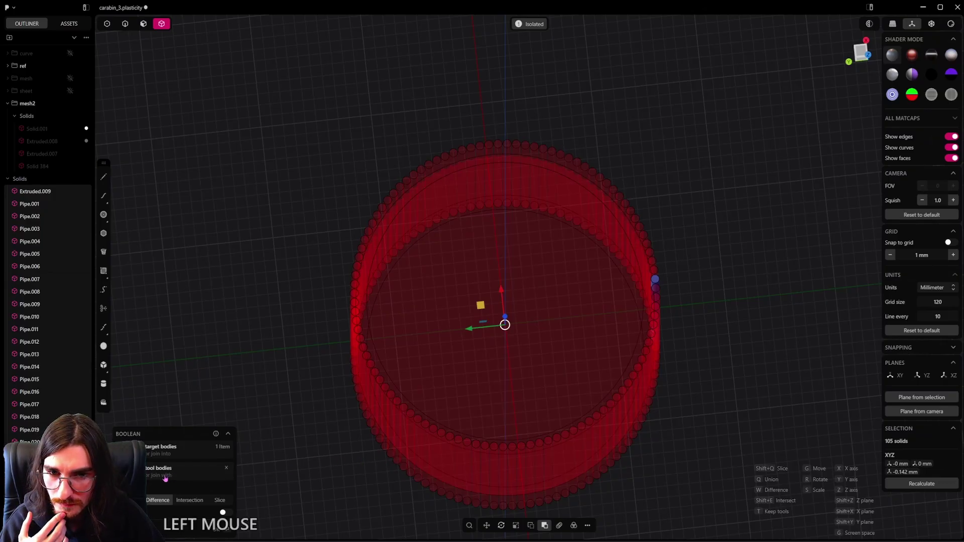
left_click(226, 471)
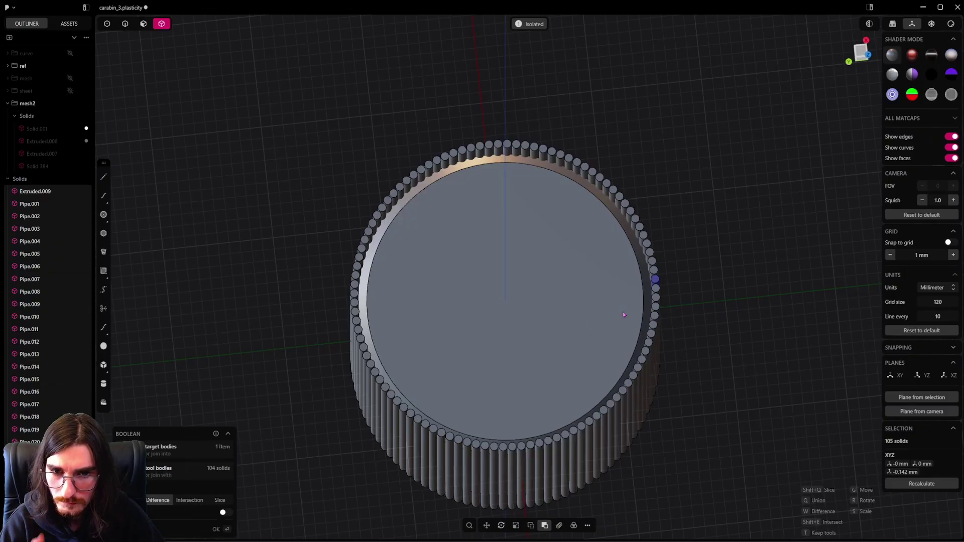
left_click(222, 451)
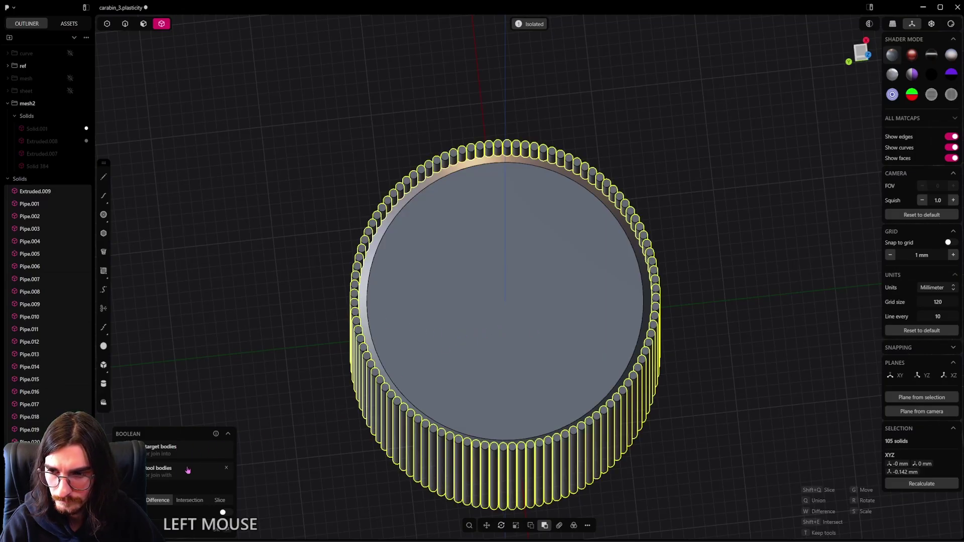
left_click(188, 470)
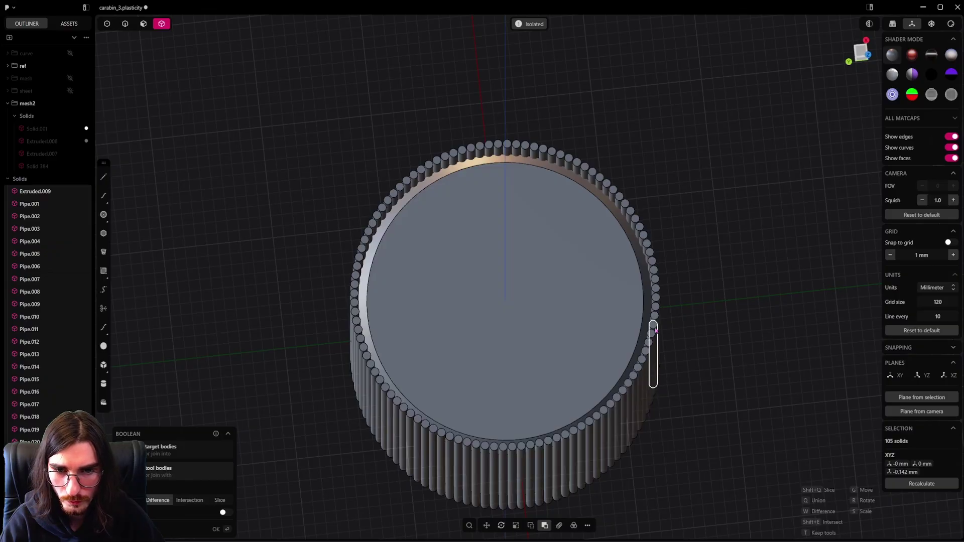
middle_click_drag(528, 263, 666, 222, "alt")
left_click_drag(745, 71, 396, 403, "shift")
left_click(505, 279, "ctrl")
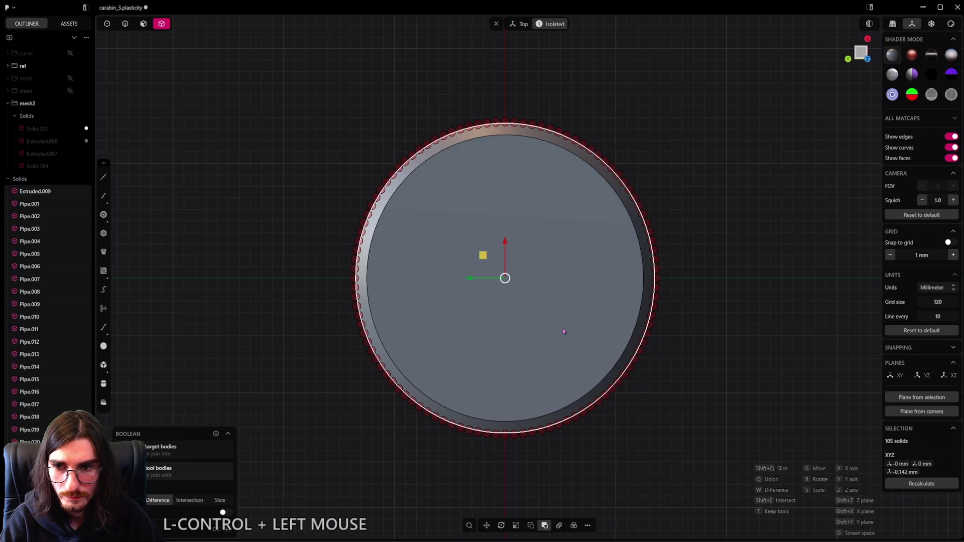
Step: Set the cylinder as the target body and subtract the pipes to cut vertical grooves around its side
scroll(566, 333, "down", 2)
scroll(591, 331, "up", 2)
left_click(186, 456)
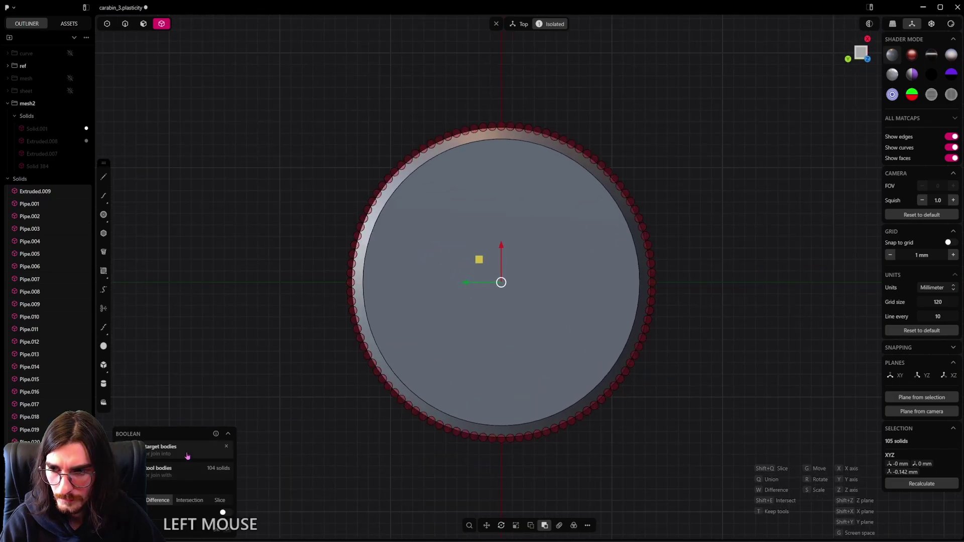
left_click(496, 310)
middle_click_drag(496, 310, 512, 257)
right_click(628, 301)
middle_click_drag(628, 303, 545, 324)
scroll(546, 324, "down", 1)
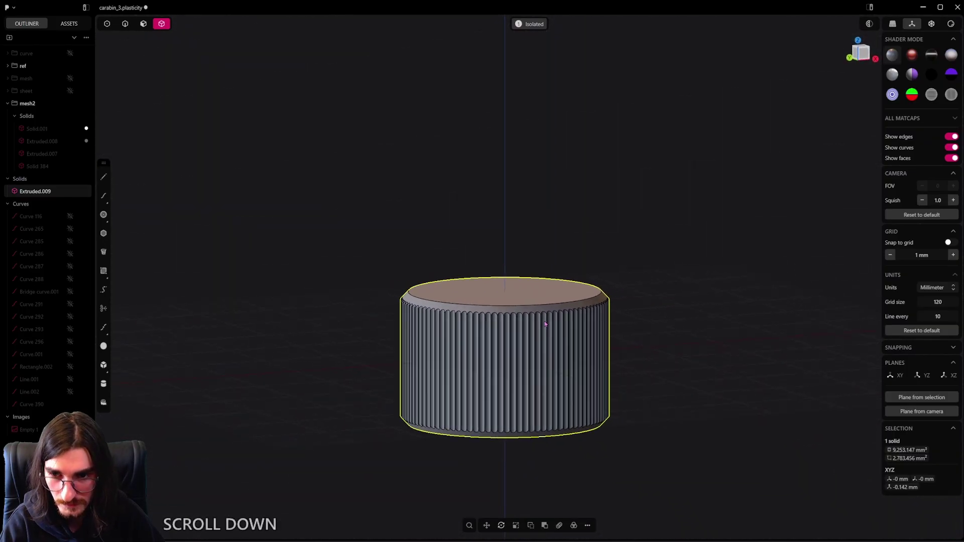
Step: Show the whole model again and draw a circle of about 2.48 mm radius on the centre axis below the frame
key("slash")
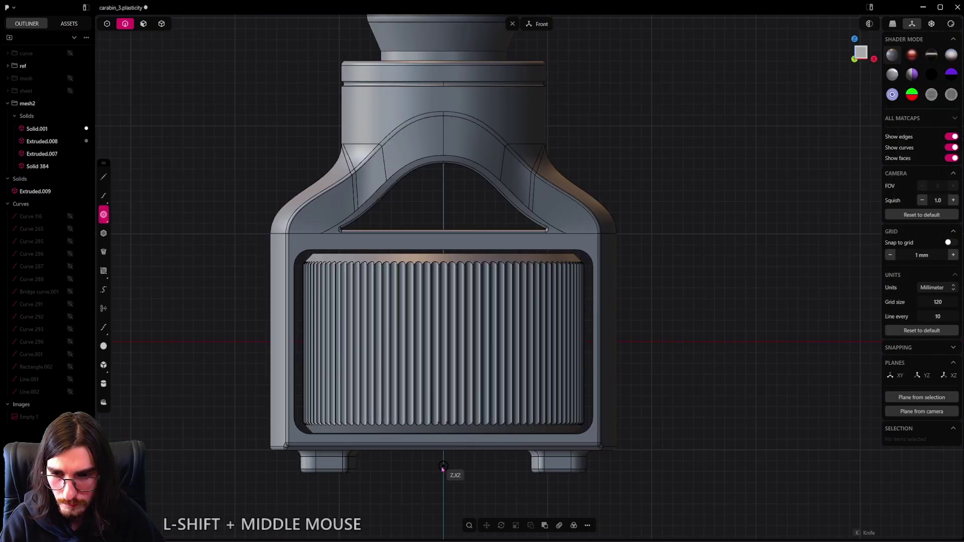
left_click(442, 466)
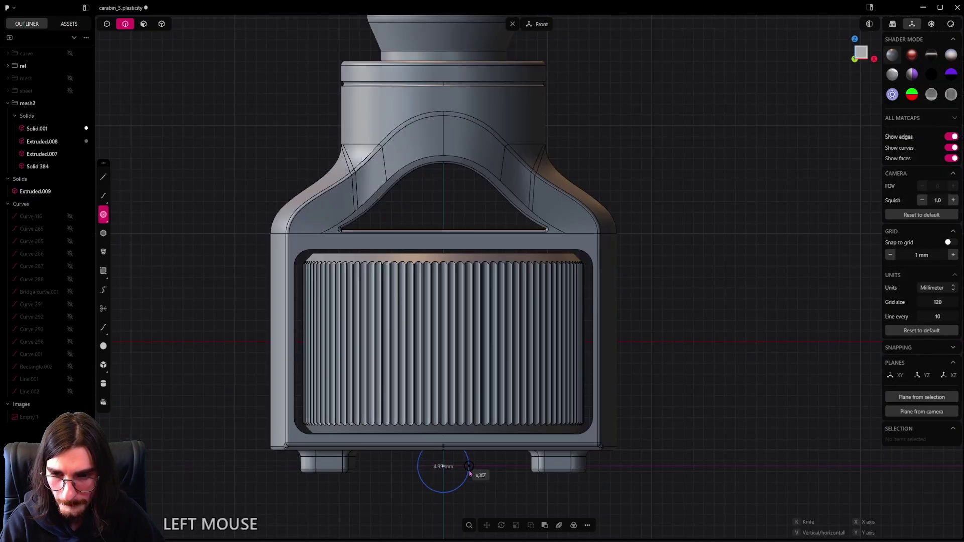
left_click(470, 473)
Step: Move the circle up about 15.5 mm and forward about 16.4 mm along Y, in front of the grooved cylinder
key("g")
key("z")
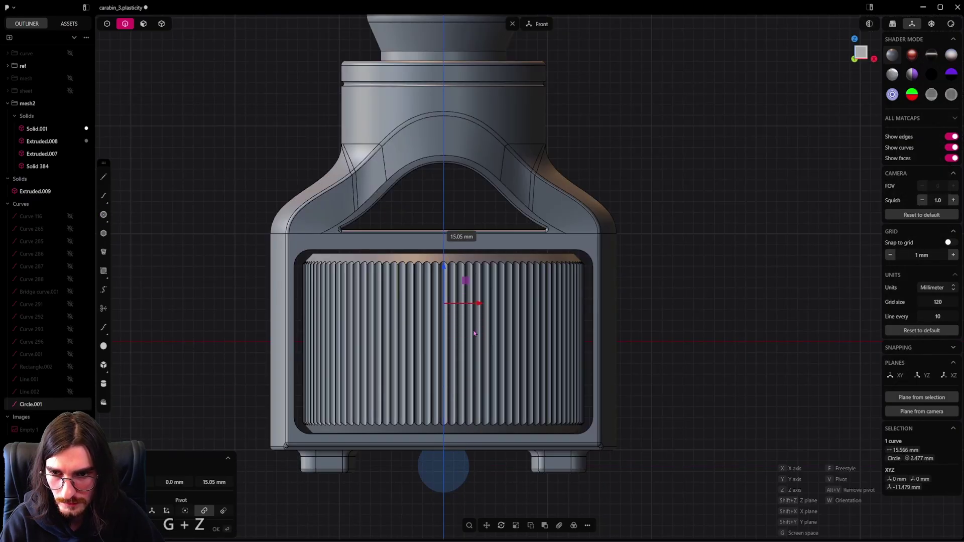
middle_click_drag(462, 236, 504, 372)
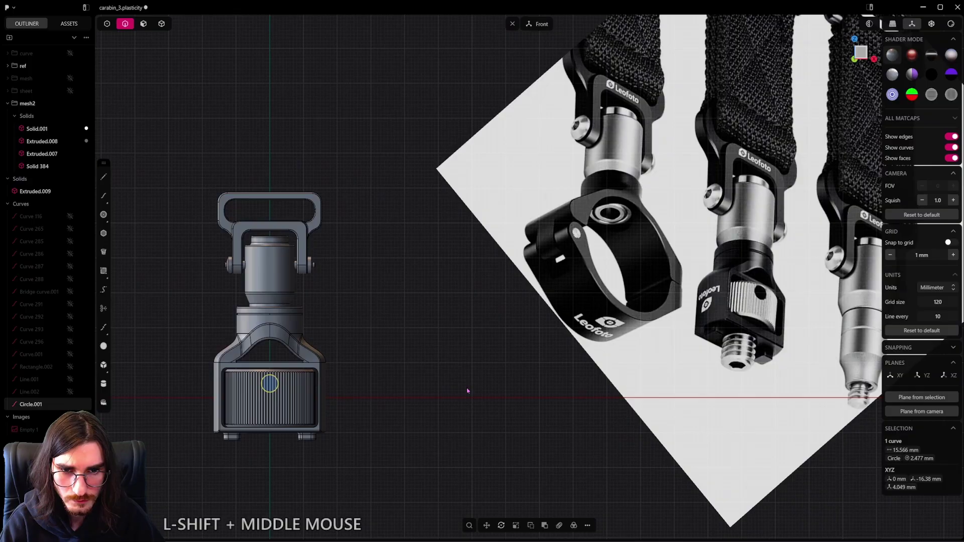
Step: Scale the circle up by about 1.1 to match the hole in the reference photo
middle_click_drag(467, 391, 490, 387, "shift")
key("s")
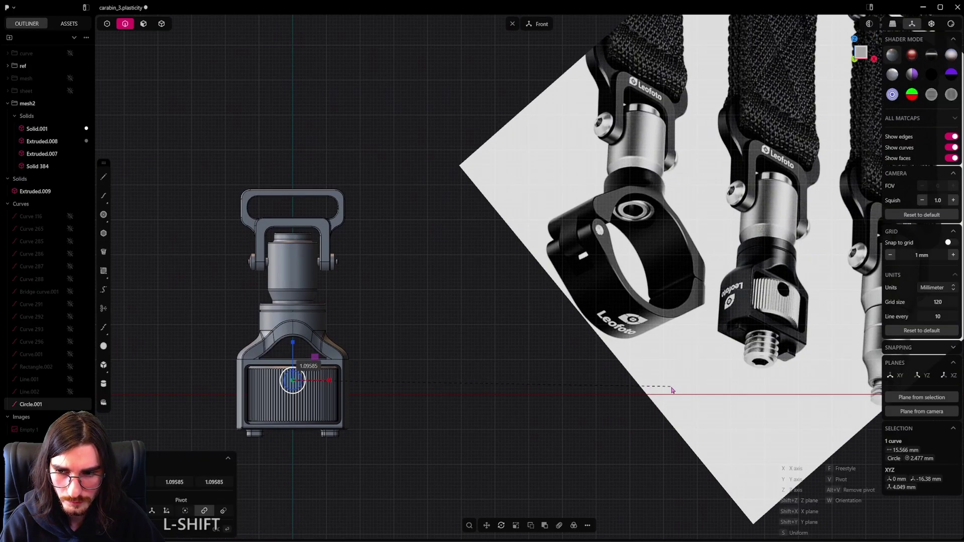
left_click(672, 390, "shift")
right_click(403, 375)
Step: Nudge the circle up along Z to a height of about 4.1 mm on the grooved cylinder's front
scroll(284, 390, "up", 3)
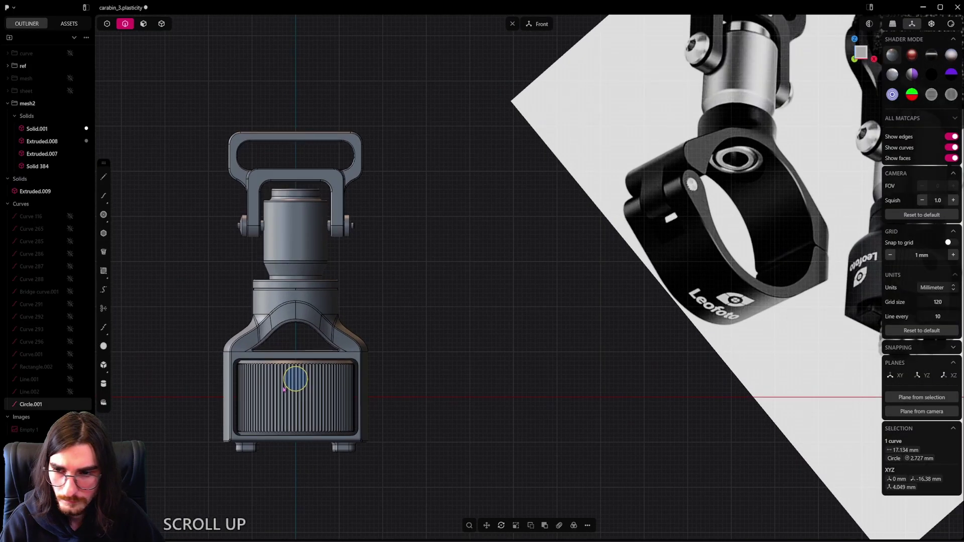
scroll(286, 387, "up", 6)
key("g")
key("z")
left_click(305, 360, "shift")
scroll(401, 370, "down", 3)
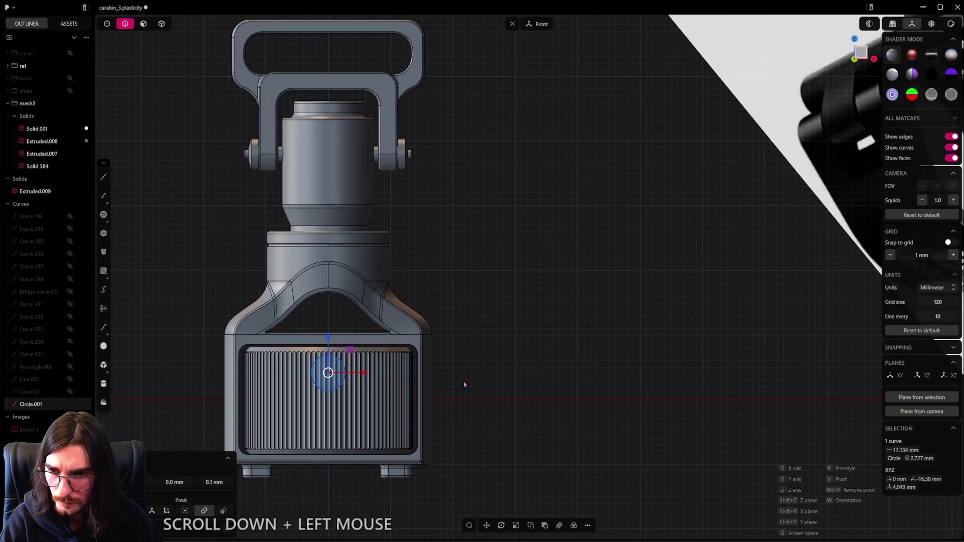
scroll(464, 385, "down", 2)
middle_click_drag(464, 385, 482, 341, "shift")
scroll(482, 331, "up", 5)
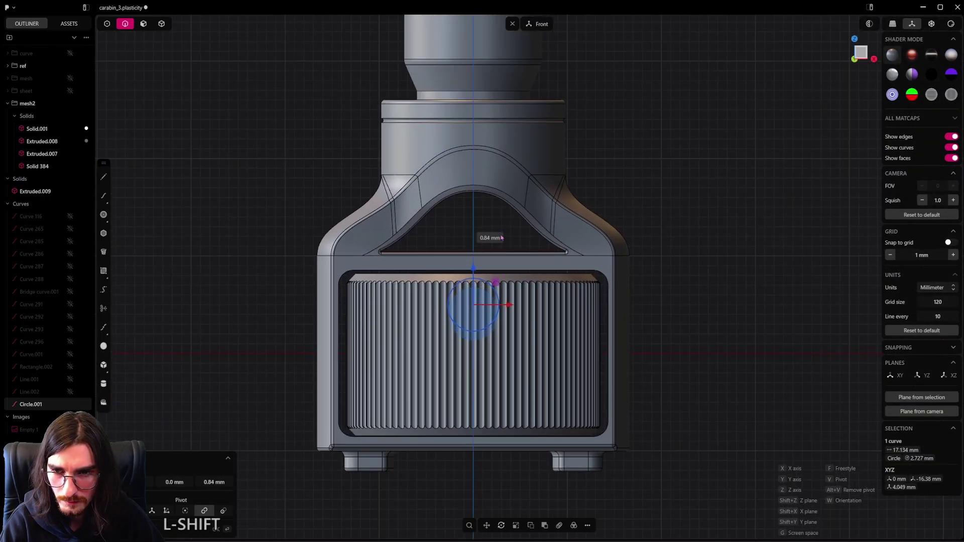
left_click(511, 322, "shift")
Step: Extrude the circle into a round bar that passes completely through the grooved cylinder from front to back
middle_click_drag(511, 322, 610, 356)
left_click(143, 25)
left_click(471, 312)
key("e")
left_click_drag(624, 341, 243, 264)
right_click(599, 339)
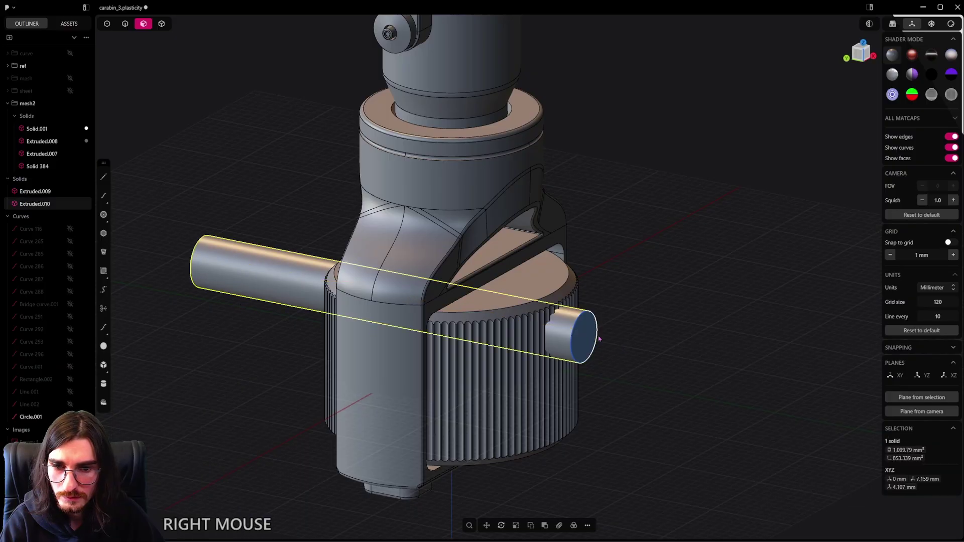
Step: Delete the source circle at the front end of the round bar
left_click(127, 31)
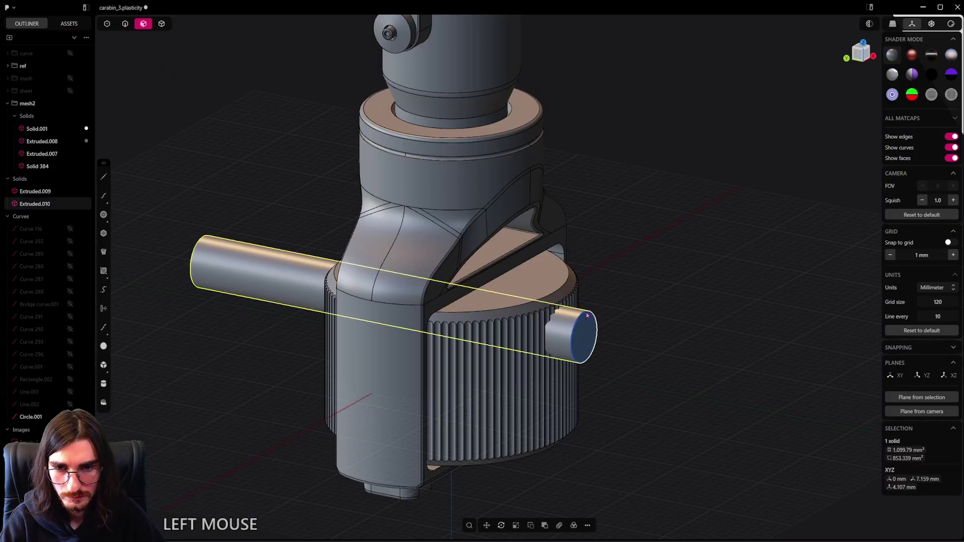
left_click(587, 315)
key("x")
middle_click_drag(644, 334, 272, 139)
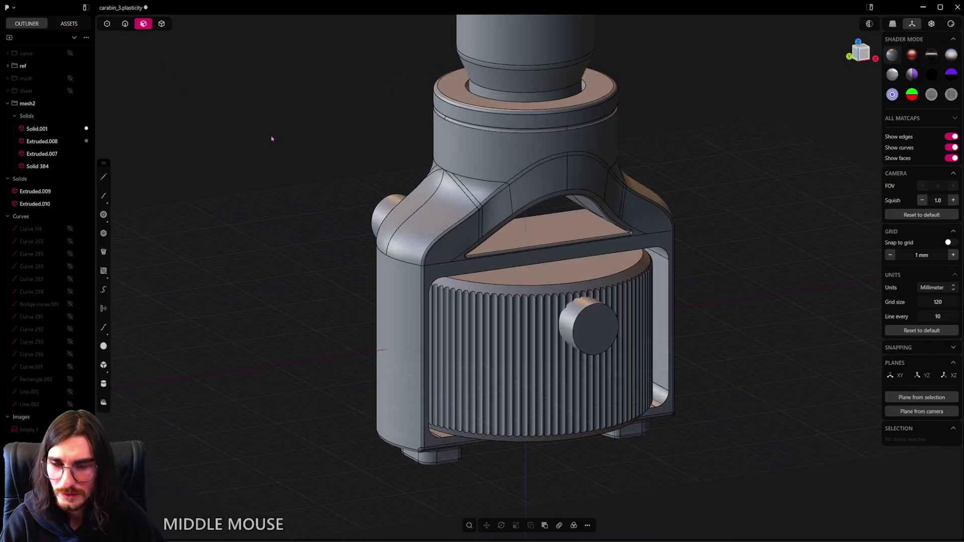
Step: Subtract the round bar from the grooved cylinder to cut a through hole
left_click(163, 29)
left_click(538, 335)
left_click(593, 330, "shift")
key("q")
right_click(597, 340)
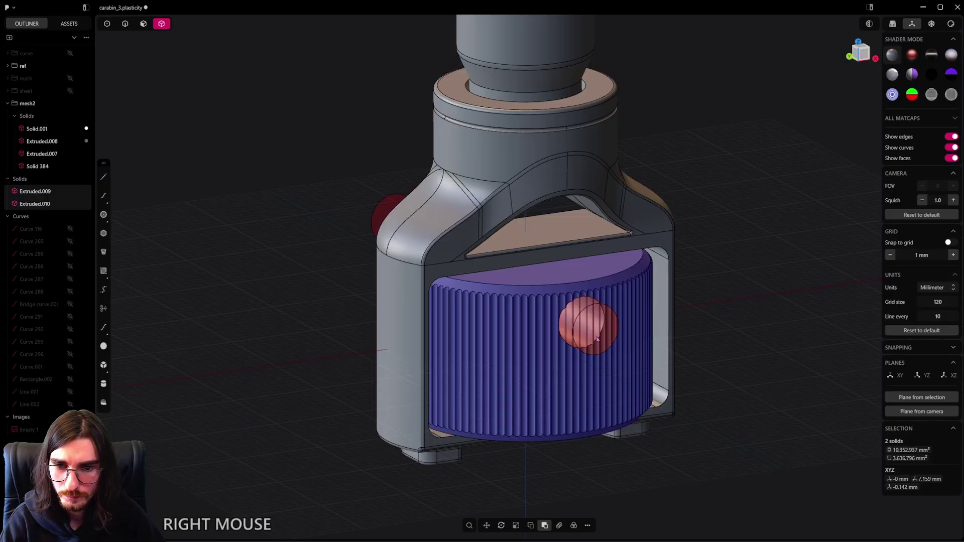
Step: Draw a centred circle on the frame's underside, reaching the inner long edge, and scale it down to a radius of about 3.35 mm
scroll(597, 340, "down", 2)
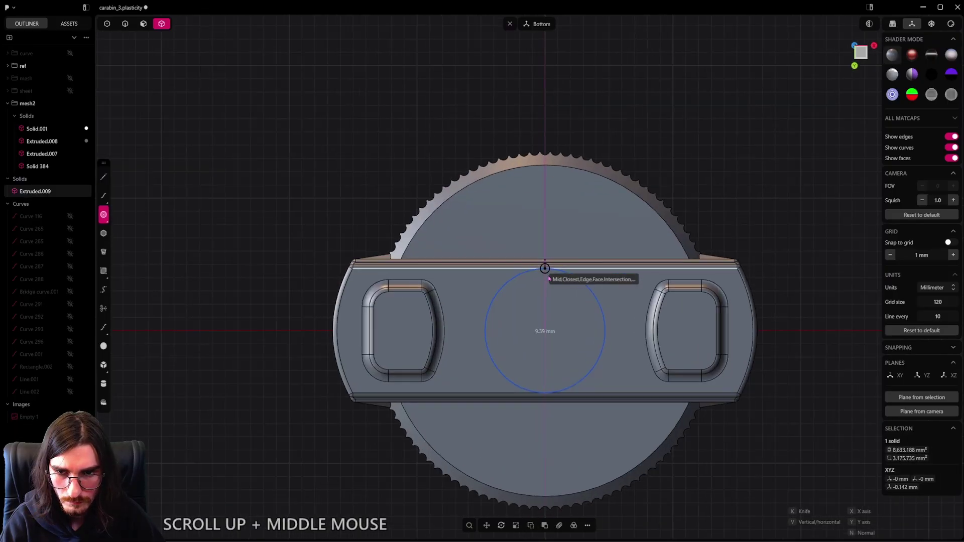
scroll(549, 278, "up", 3)
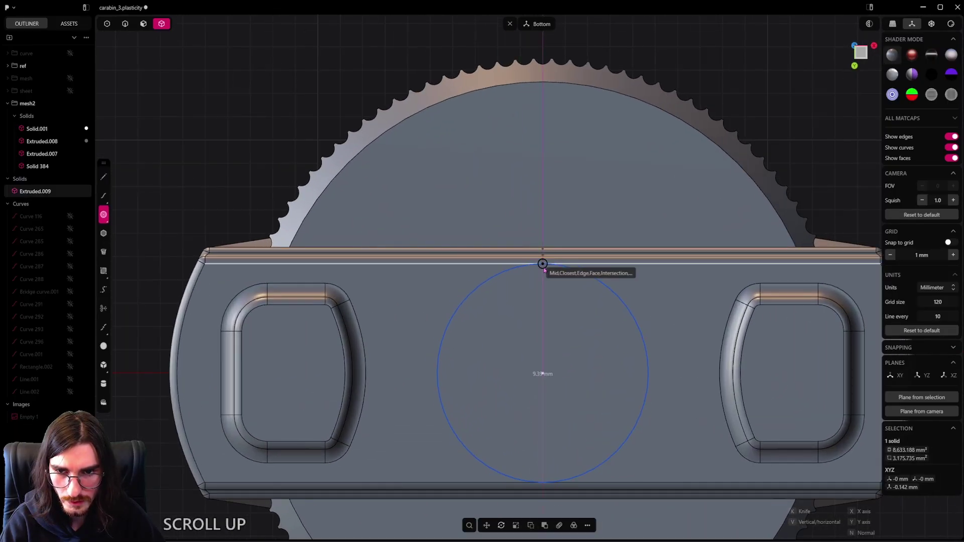
left_click(543, 265)
scroll(583, 321, "down", 3)
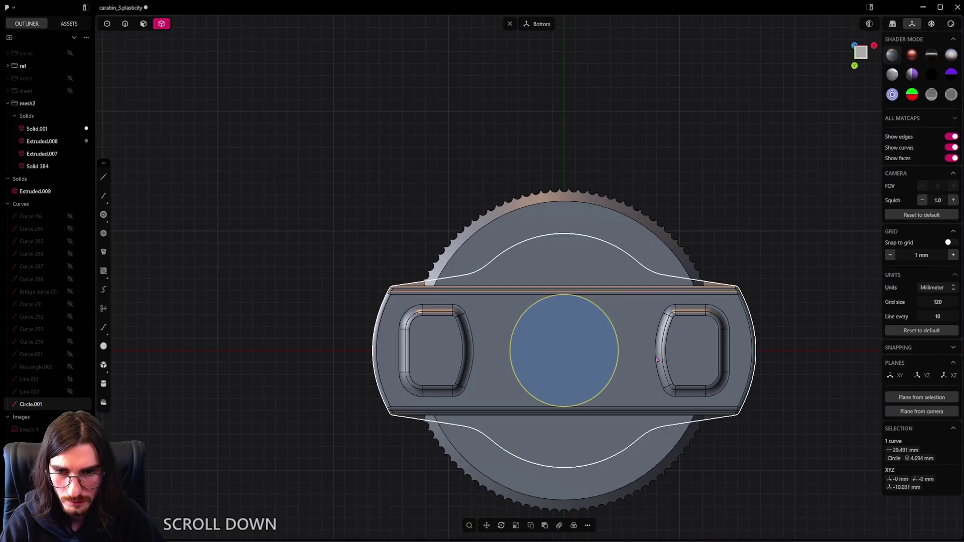
key("s")
left_click(630, 351)
scroll(627, 350, "down", 3)
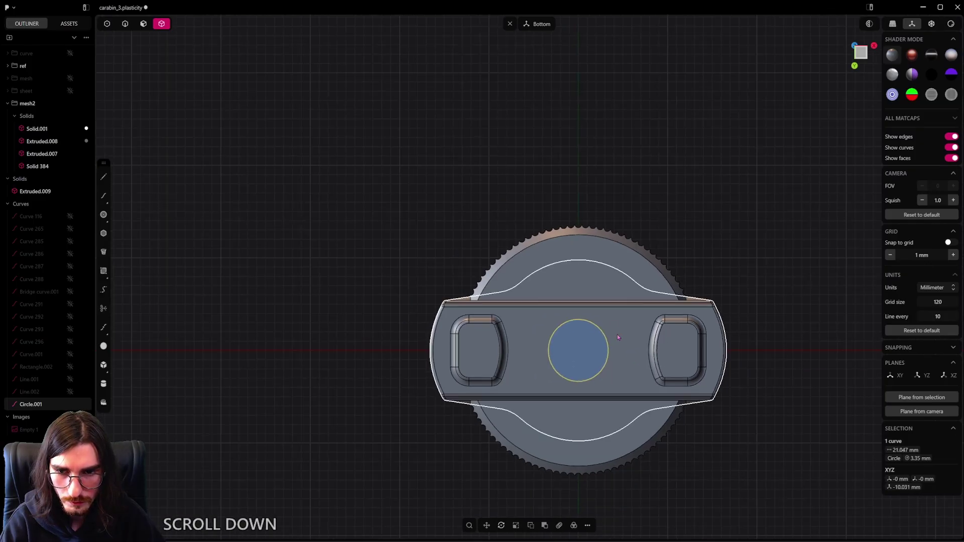
Step: Extrude the circle on the frame's underside straight down into a solid rod
middle_click_drag(616, 334, 603, 394, "alt")
scroll(595, 328, "up", 3)
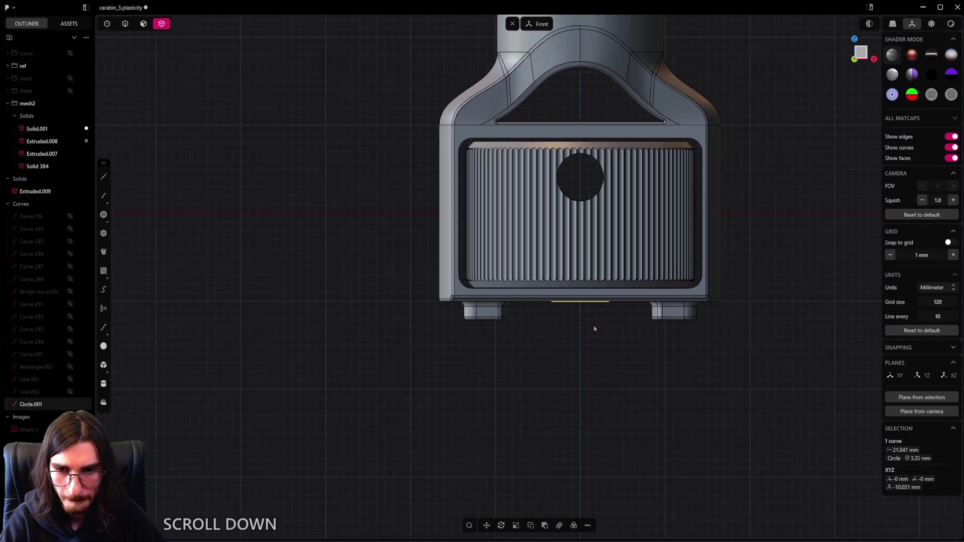
left_click(146, 26)
scroll(602, 342, "up", 3)
middle_click_drag(588, 431, 563, 359)
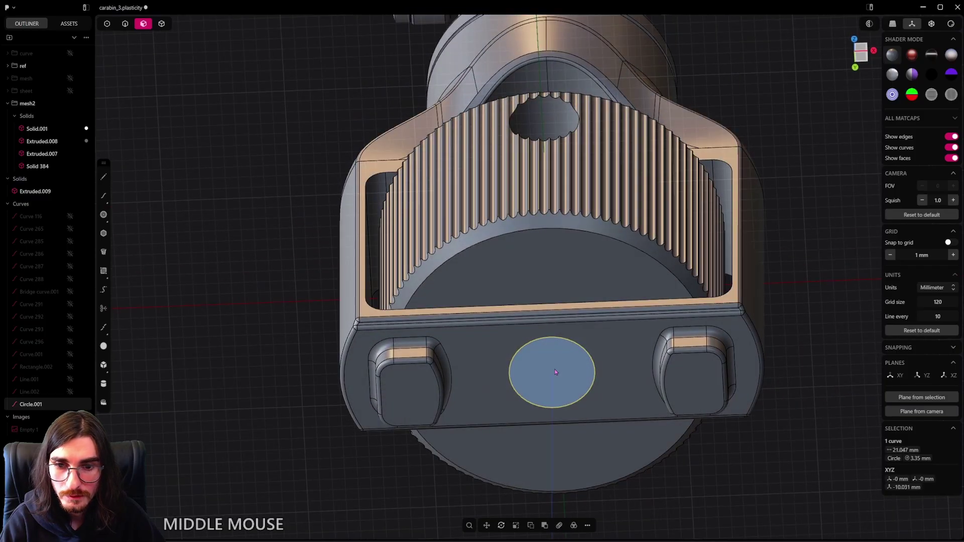
left_click(554, 369)
key("e")
left_click_drag(553, 397, 546, 491)
right_click(547, 490)
Step: Isolate the new rod together with the grooved cylinder
middle_click_drag(628, 398, 591, 351)
scroll(572, 384, "up", 3)
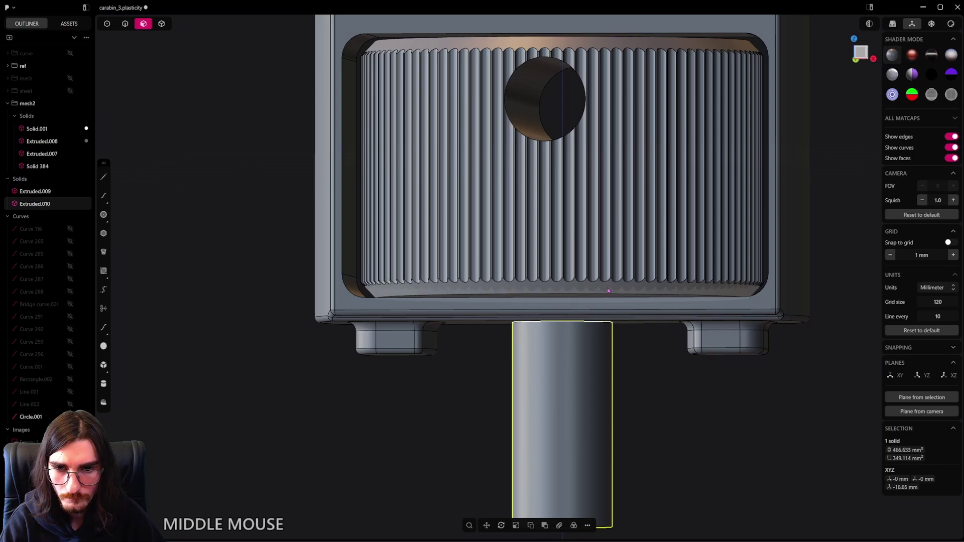
left_click(161, 24)
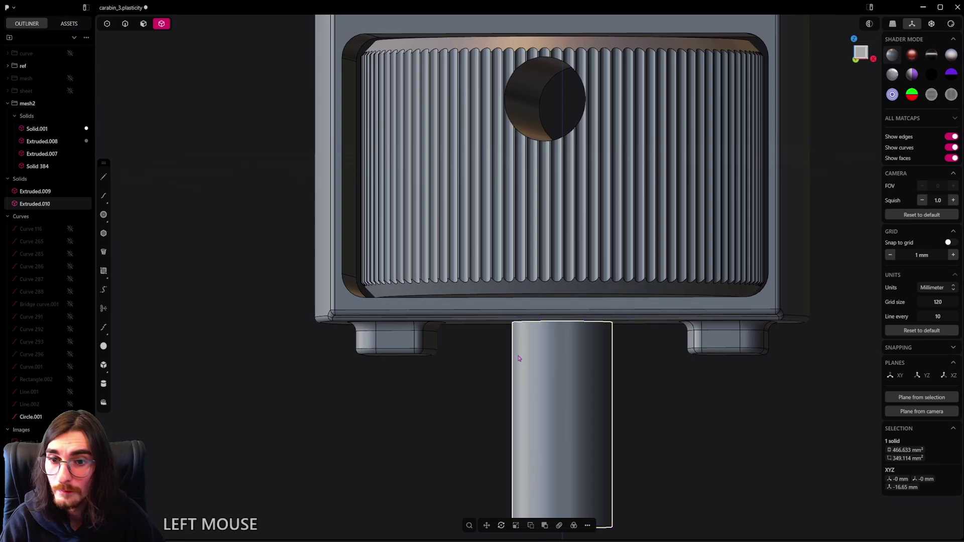
left_click(590, 239, "shift")
scroll(591, 239, "down", 3)
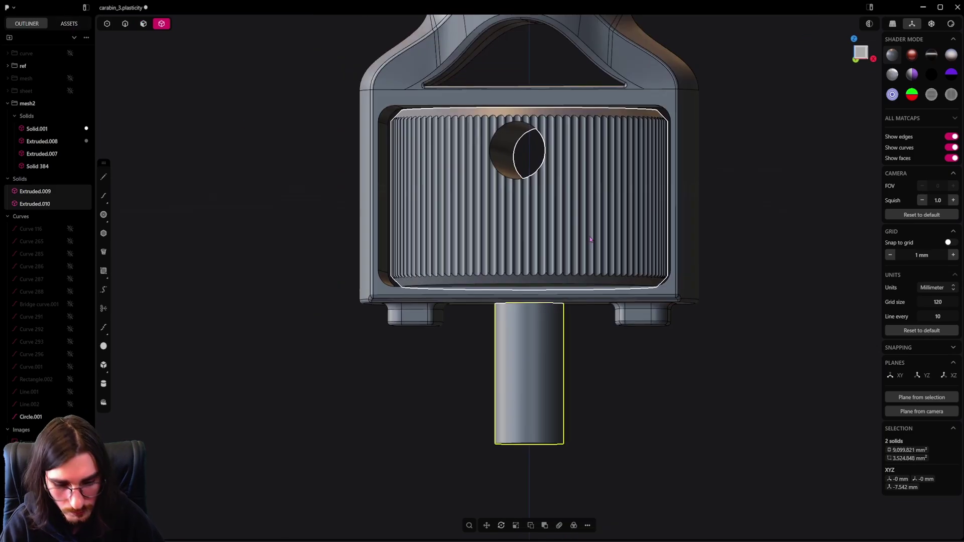
key("slash")
Step: Push the rod's top face up to meet the grooved cylinder's underside
left_click(140, 24)
scroll(429, 277, "up", 3)
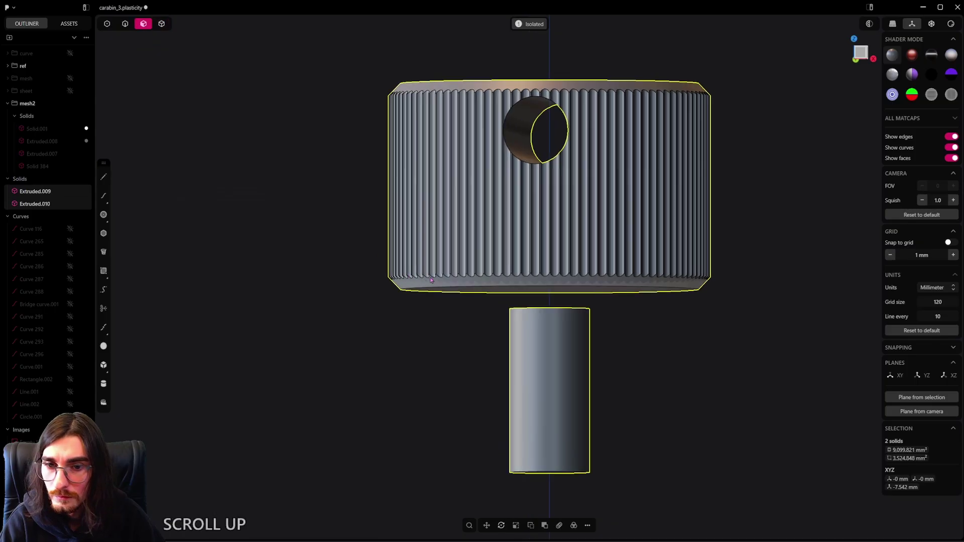
middle_click_drag(430, 277, 587, 291)
left_click(587, 329)
left_click_drag(587, 296, 586, 297)
right_click(587, 299)
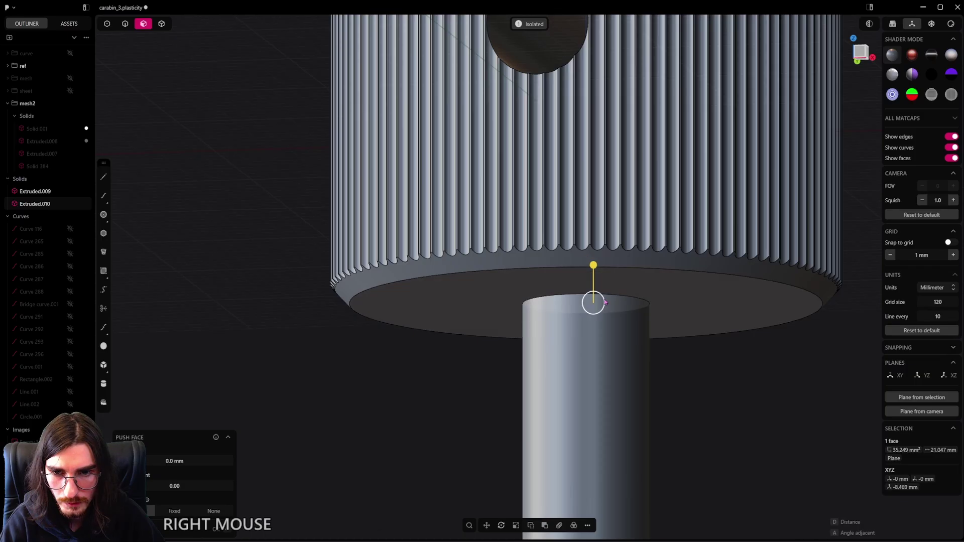
Step: Inspect the rod on its own, then leave isolation to show the whole model in front view
scroll(593, 302, "down", 3)
middle_click_drag(628, 383, 588, 284, "shift")
left_click(640, 334)
middle_click_drag(640, 334, 578, 325)
left_click(577, 325)
key("slash")
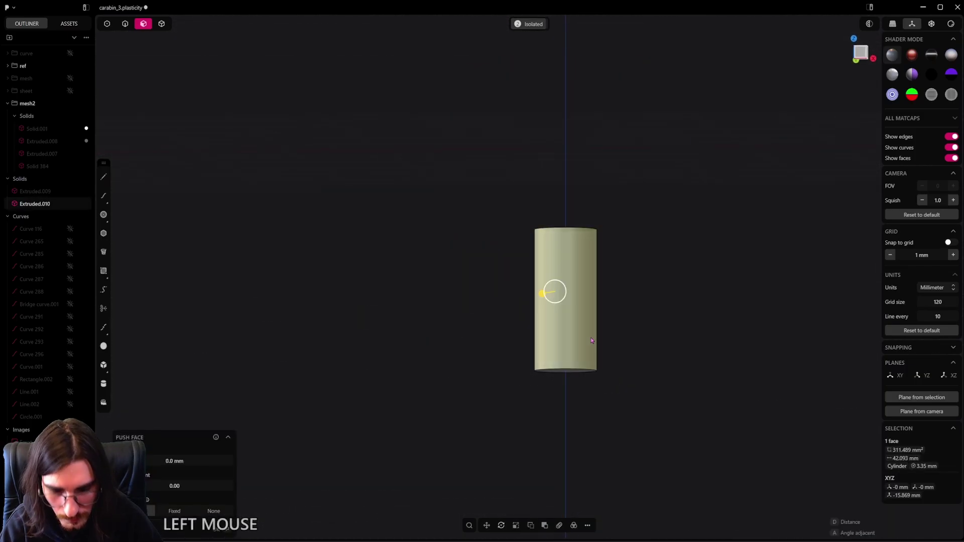
key("slash")
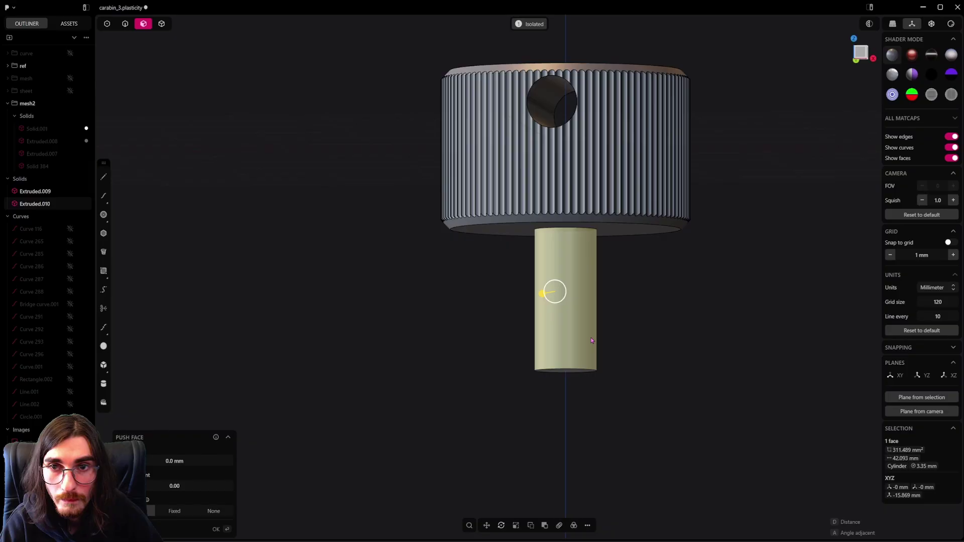
left_click(707, 317)
key("slash")
middle_click_drag(707, 318, 565, 341, "alt")
scroll(605, 349, "down", 2)
scroll(450, 360, "up", 2)
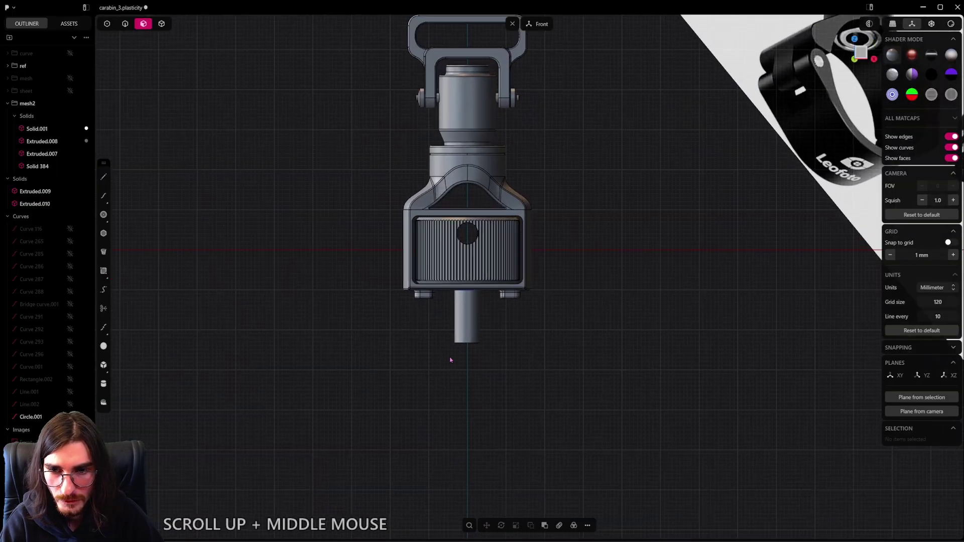
Step: Push the rod's side face outward to a radius of about 4.57 mm, checking it against the frame's underside
scroll(451, 360, "up", 3)
middle_click_drag(486, 336, 458, 346, "alt")
left_click(468, 307)
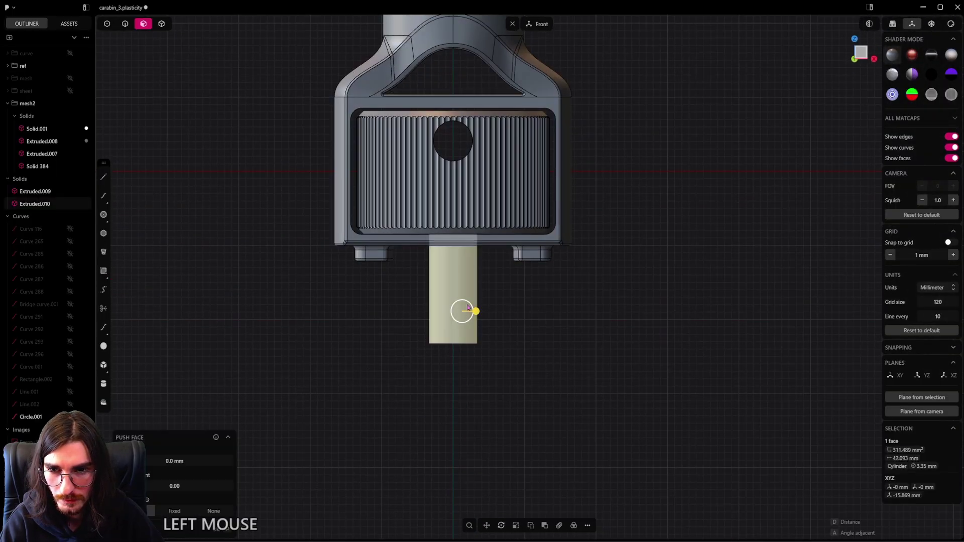
left_click_drag(468, 307, 512, 305)
scroll(604, 312, "down", 3)
middle_click_drag(604, 311, 665, 316, "shift")
scroll(497, 368, "up", 3)
middle_click_drag(496, 368, 492, 296, "alt")
middle_click_drag(486, 247, 501, 242, "shift")
scroll(500, 242, "up", 1)
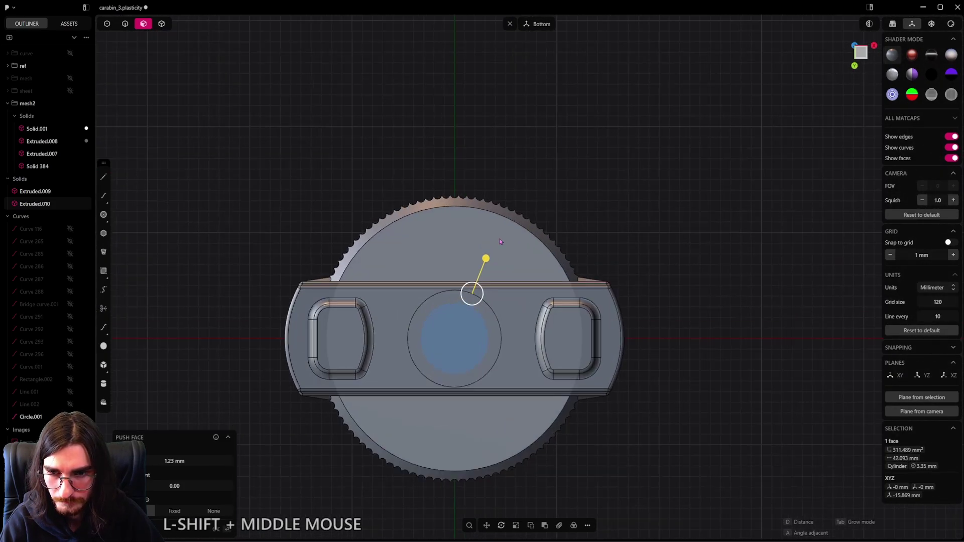
scroll(500, 242, "up", 1)
mouse_move(477, 275)
left_mouse_down("shift")
mouse_move(491, 273)
mouse_move(489, 285)
left_mouse_up("shift")
scroll(488, 283, "down", 3)
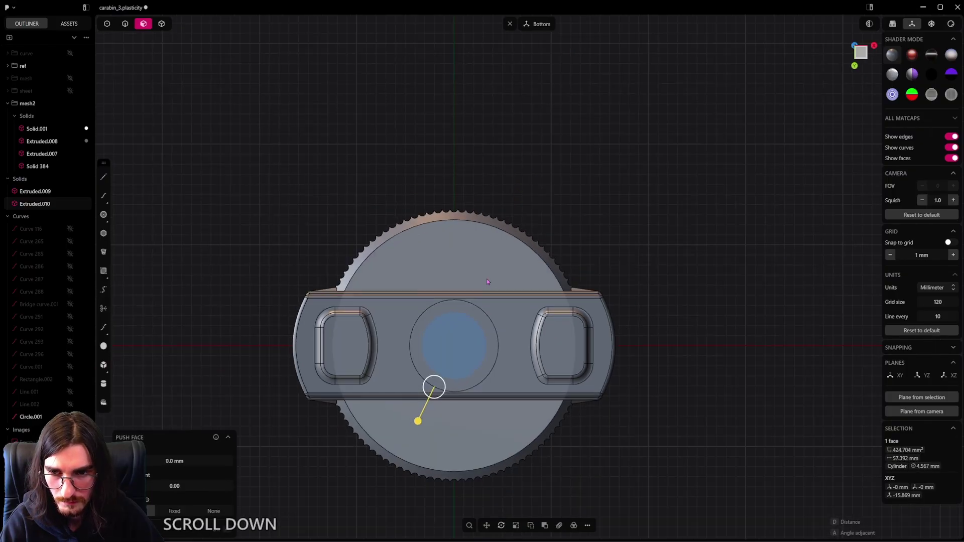
Step: Push the rod's bottom face up by about 4.08 mm to shorten the rod
middle_click_drag(486, 281, 485, 357)
left_click(481, 449)
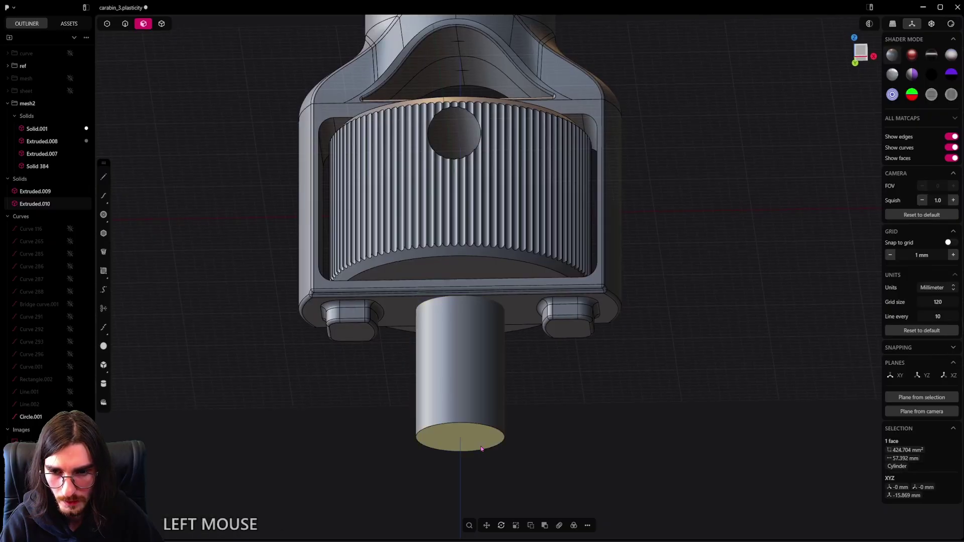
left_click(481, 448)
middle_click_drag(482, 444, 384, 468, "alt")
scroll(571, 423, "down", 3)
middle_click_drag(571, 422, 467, 422, "shift")
scroll(467, 424, "up", 2)
left_click_drag(483, 410, 485, 420)
left_click_drag(483, 385, 483, 385, "shift")
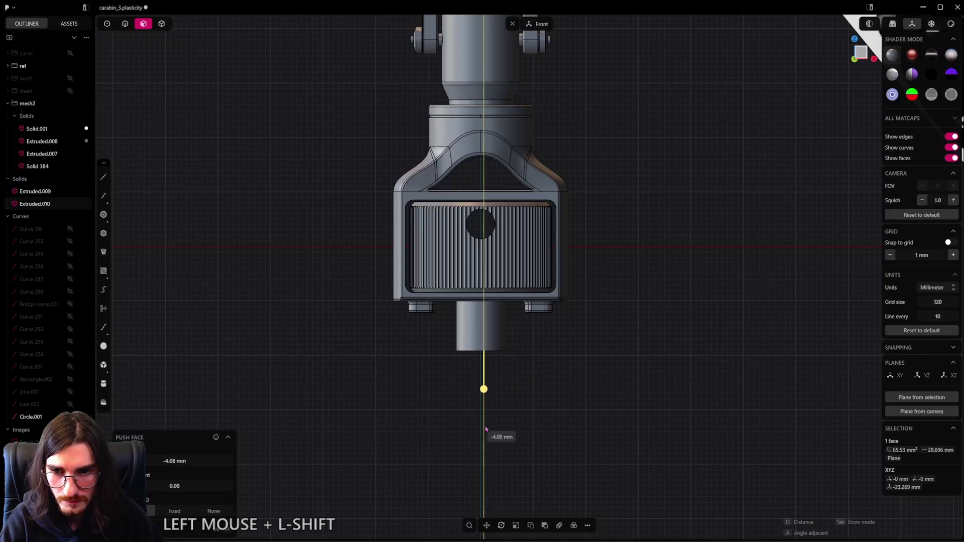
left_click_drag(486, 429, 489, 381, "shift")
Step: Isolate the rod and draw a spiral around its axis from the bottom face centre to the top face centre, at the rod's radius
scroll(493, 362, "up", 3)
type("f")
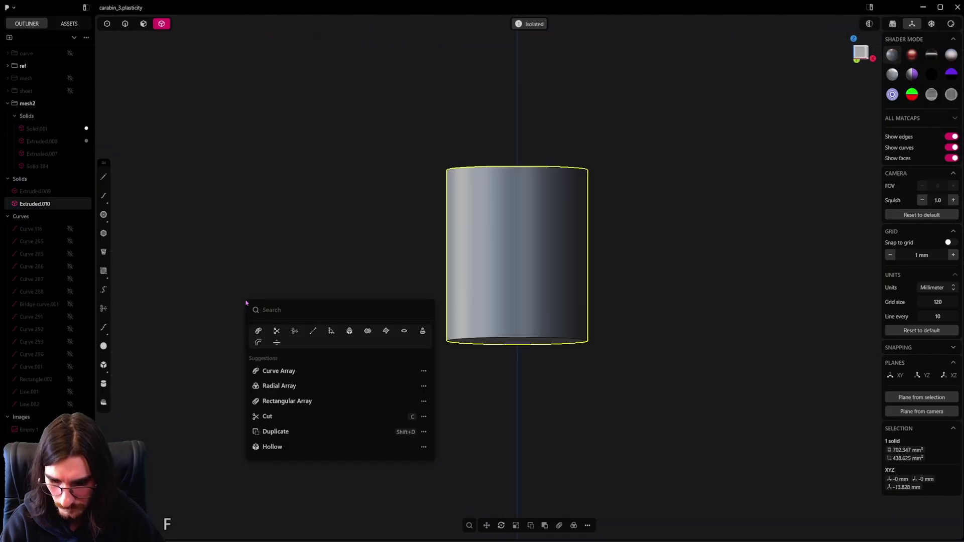
type("spi")
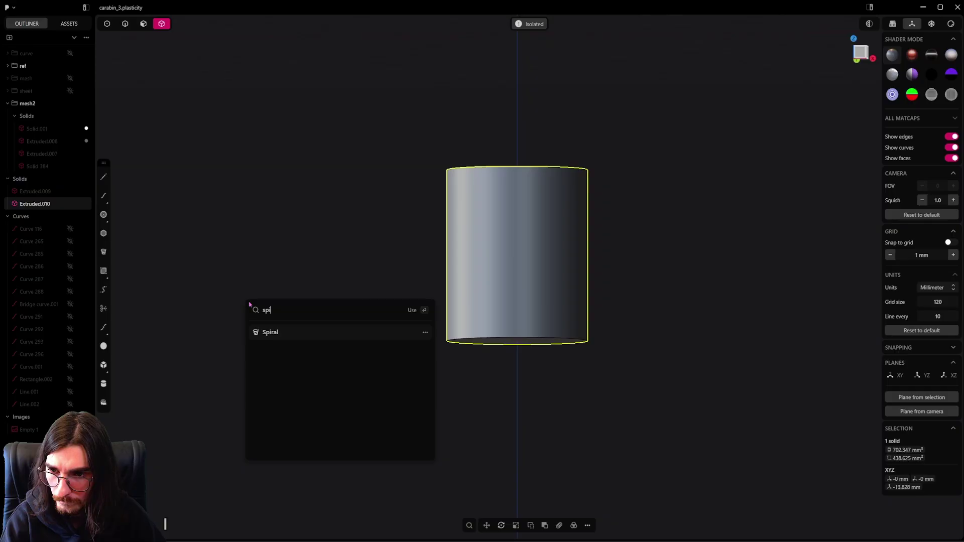
left_click(273, 332)
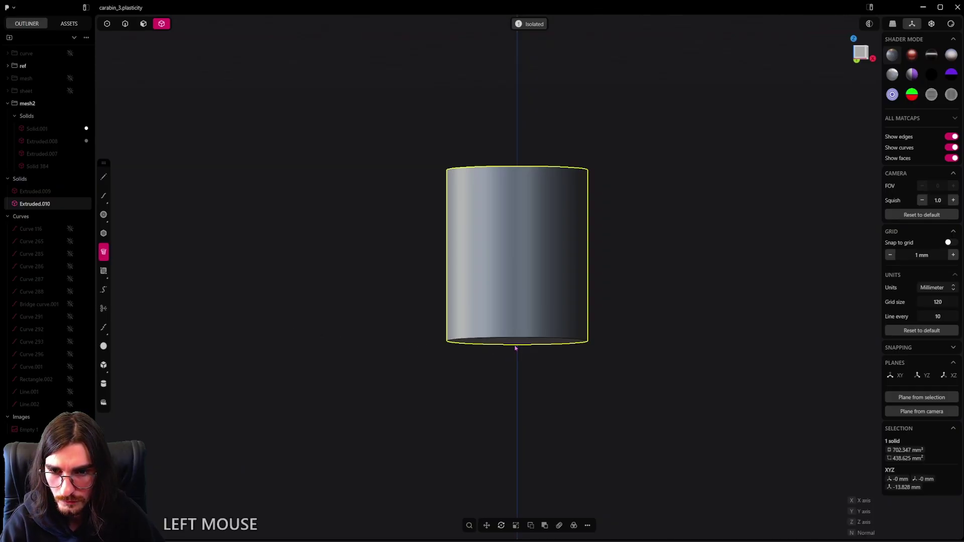
middle_click_drag(517, 183, 521, 241)
left_click(512, 118)
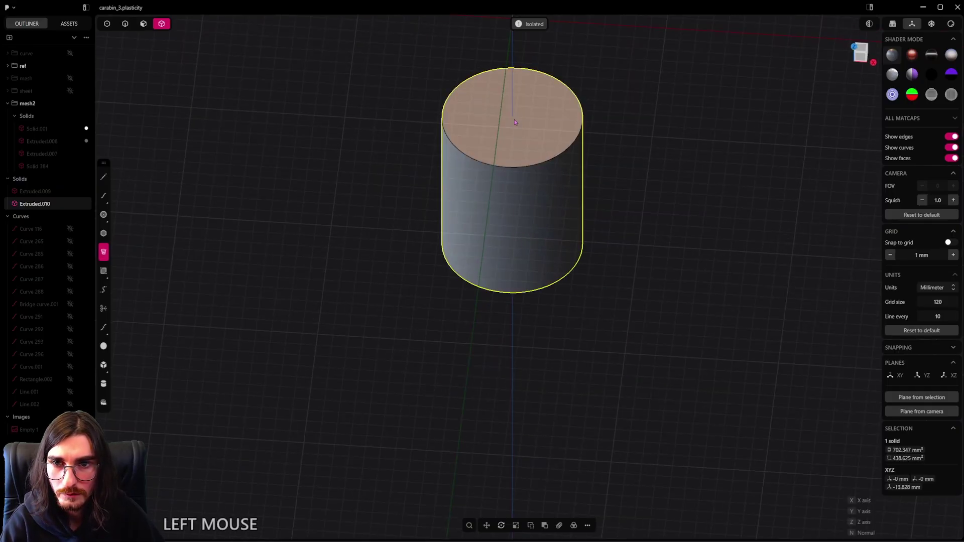
middle_click_drag(510, 122, 538, 228, "shift")
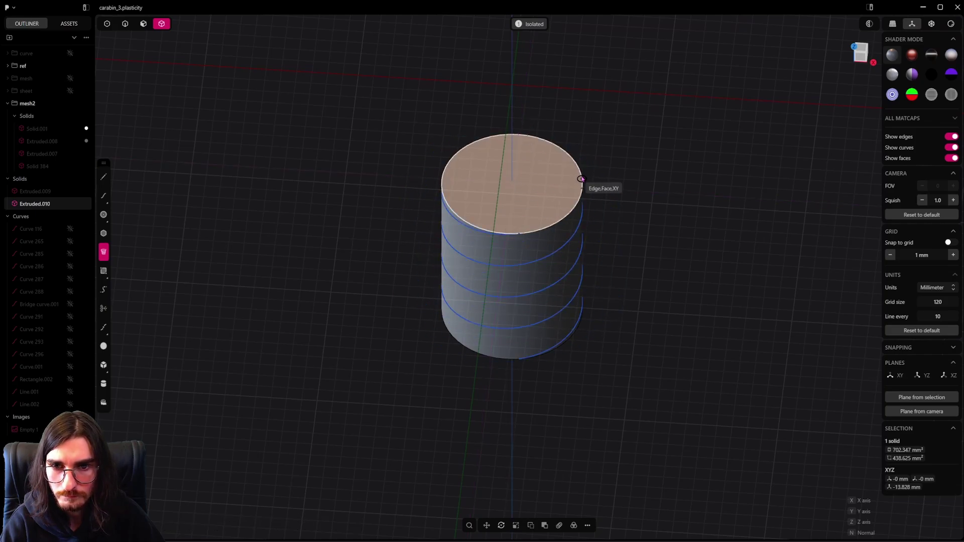
scroll(581, 178, "up", 1)
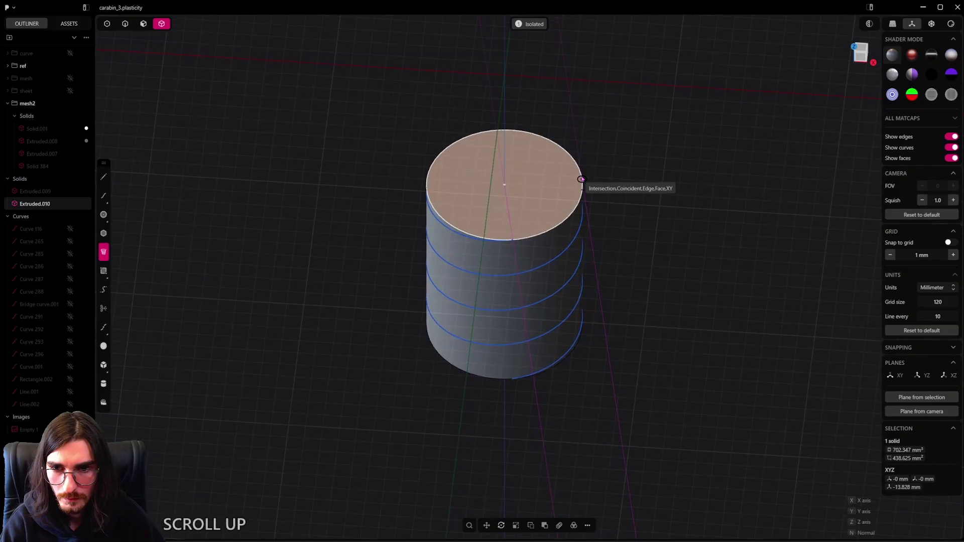
scroll(581, 179, "down", 1)
left_click(580, 178)
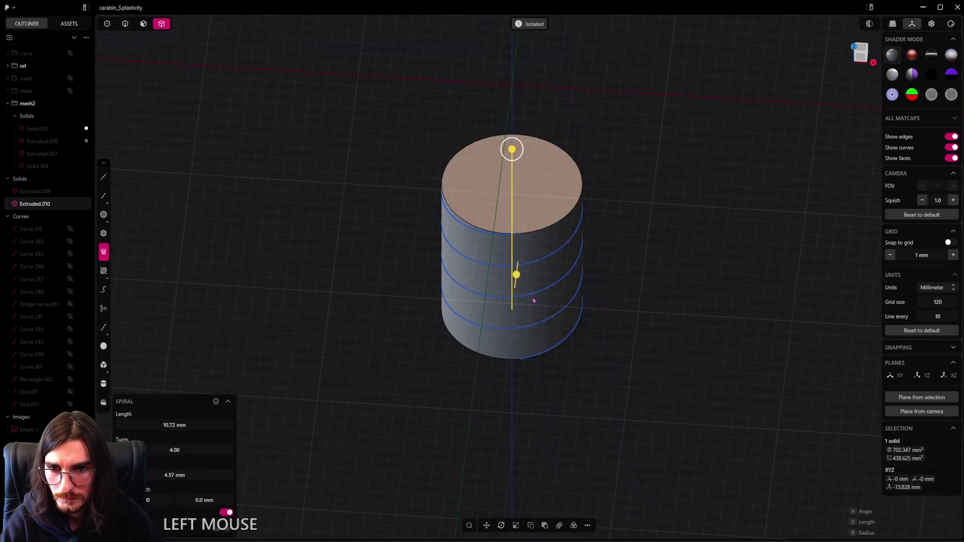
Step: Widen the spiral's radius to about 4.63 mm and extend its length to about 11.29 mm, past the rod's end
middle_click_drag(533, 300, 546, 286)
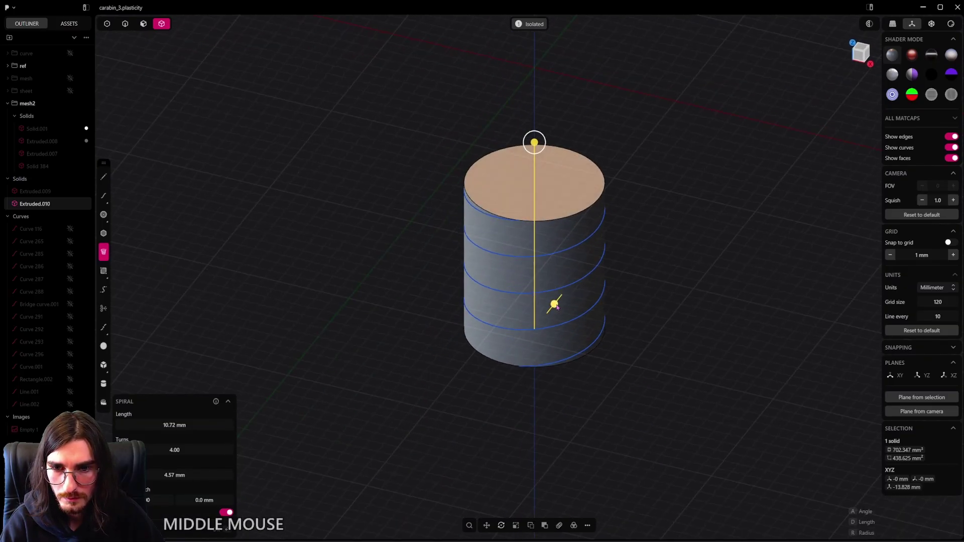
left_click_drag(554, 305, 552, 303)
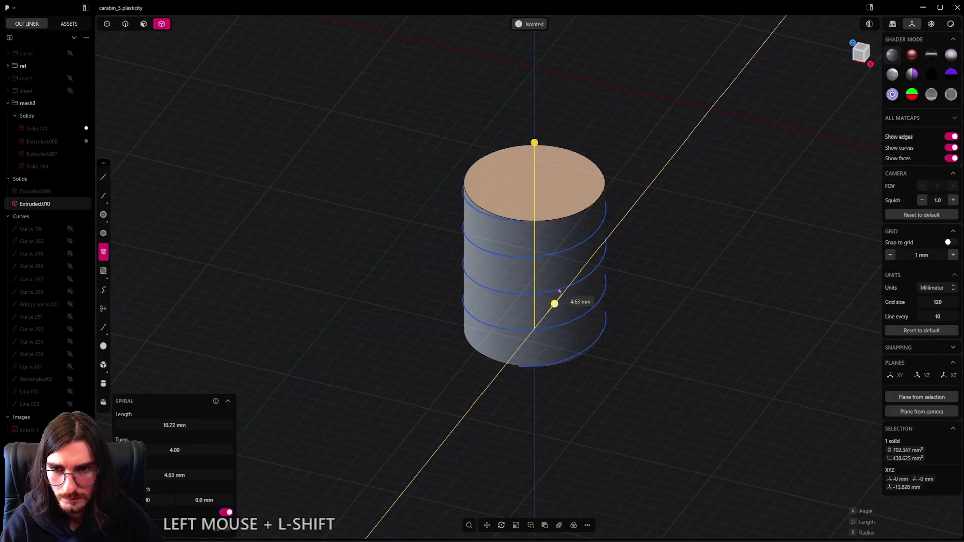
middle_click_drag(559, 290, 562, 328, "shift")
left_click_drag(540, 185, 536, 161)
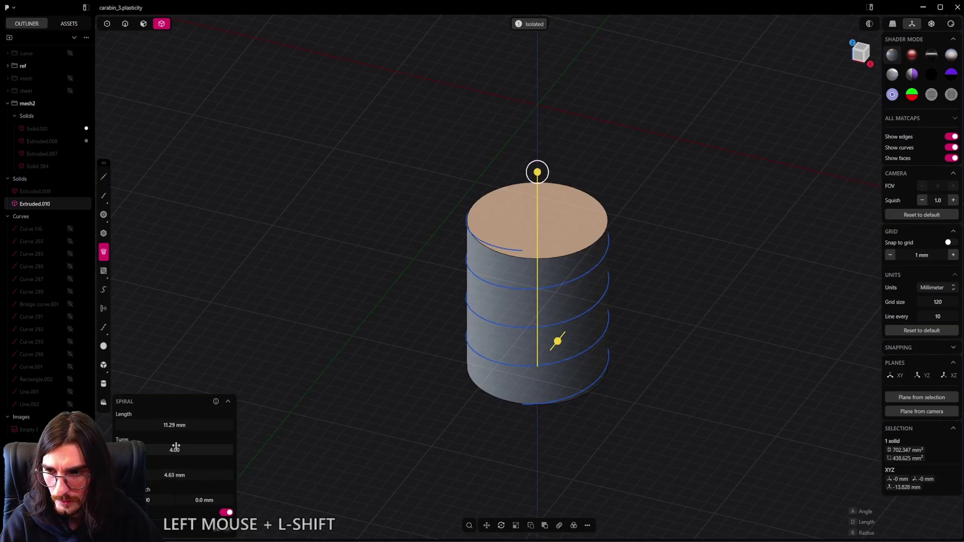
Step: Set the spiral to 8 turns and finish it
left_click_drag(174, 450, 198, 450, "shift")
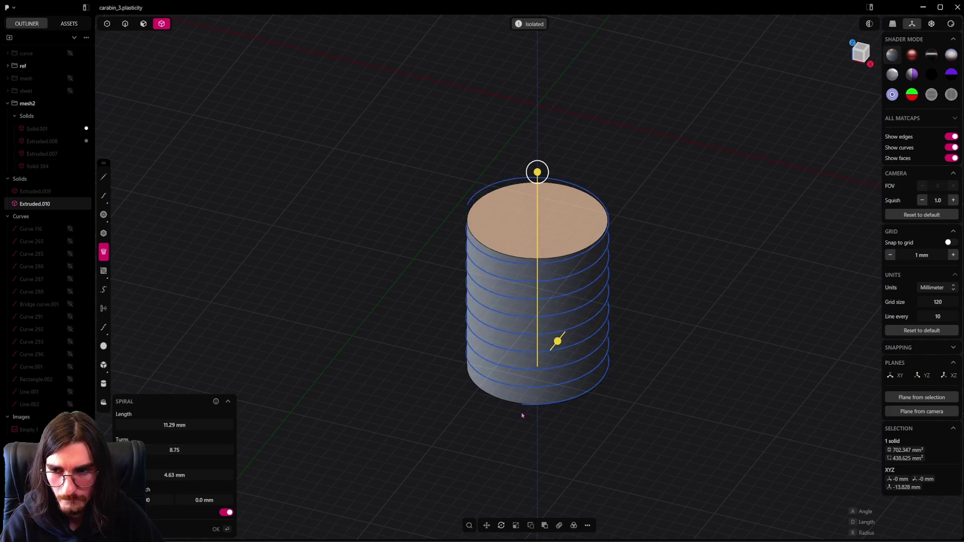
middle_click_drag(523, 415, 580, 355, "alt")
left_click(175, 450)
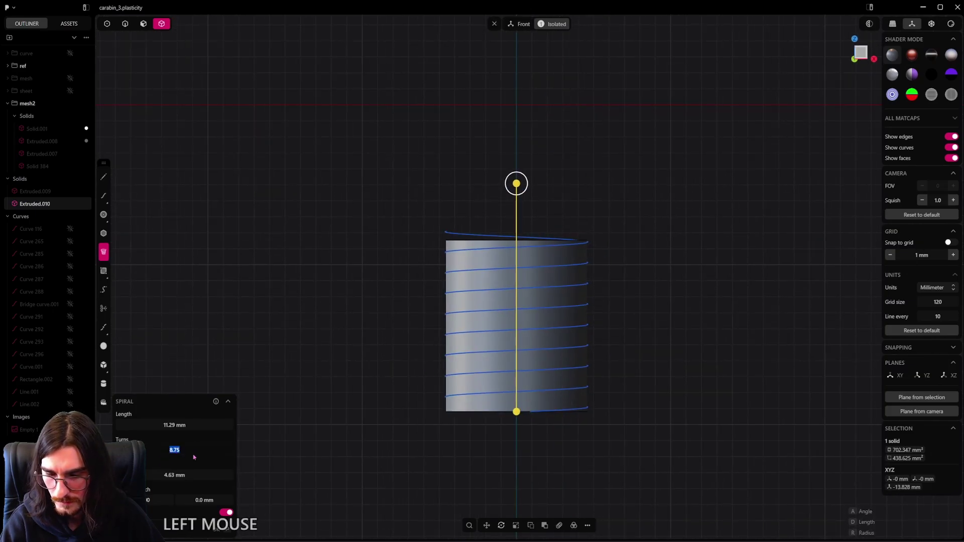
type("8")
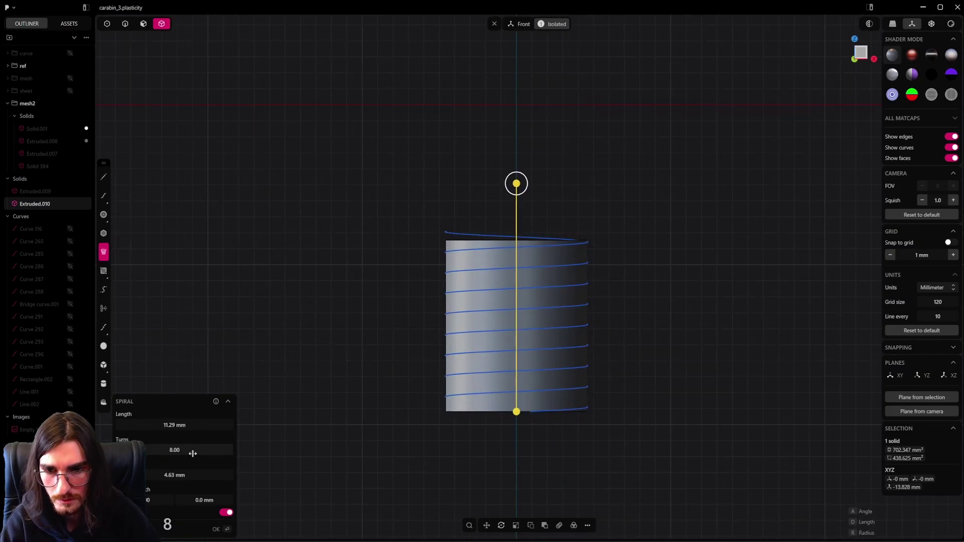
key("Return")
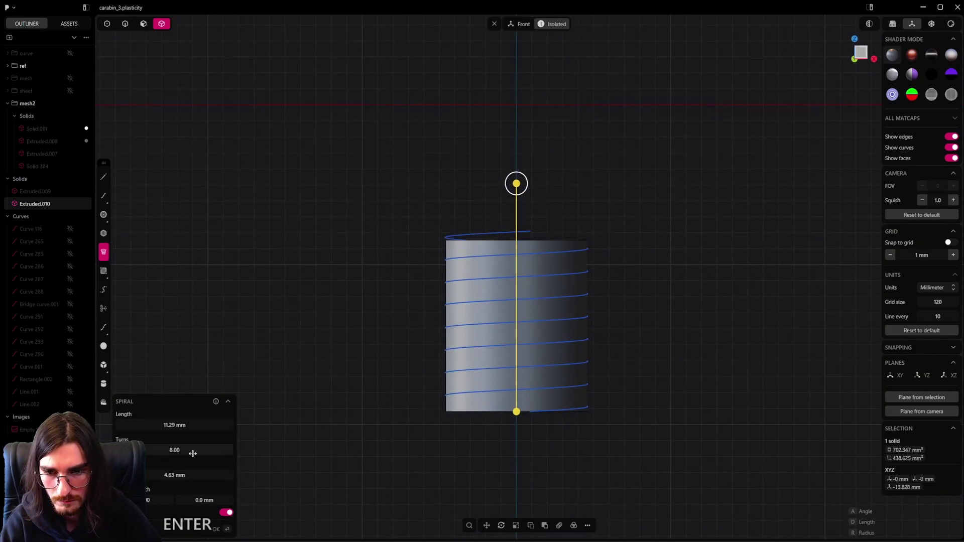
right_click(593, 206)
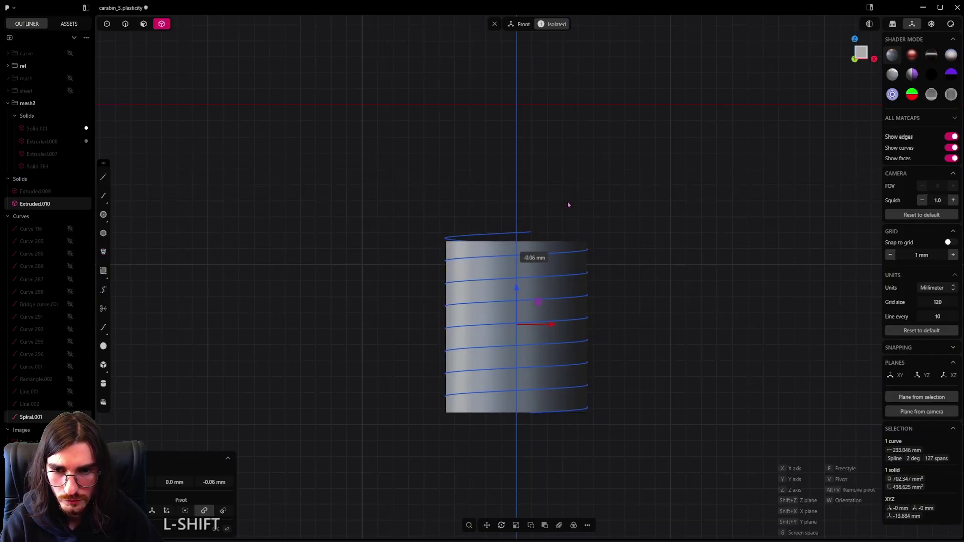
left_click(596, 247, "shift")
key("ctrl+z")
left_click(566, 237)
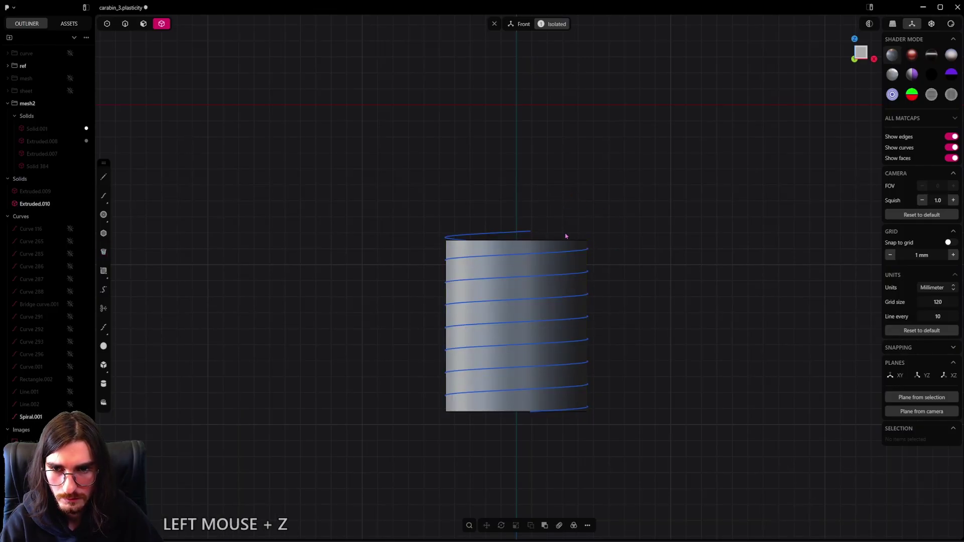
key("g")
Step: Select only the spiral curve and move it down about 0.2 mm along the Z axis so it overhangs both rod ends
left_click(125, 24, "shift")
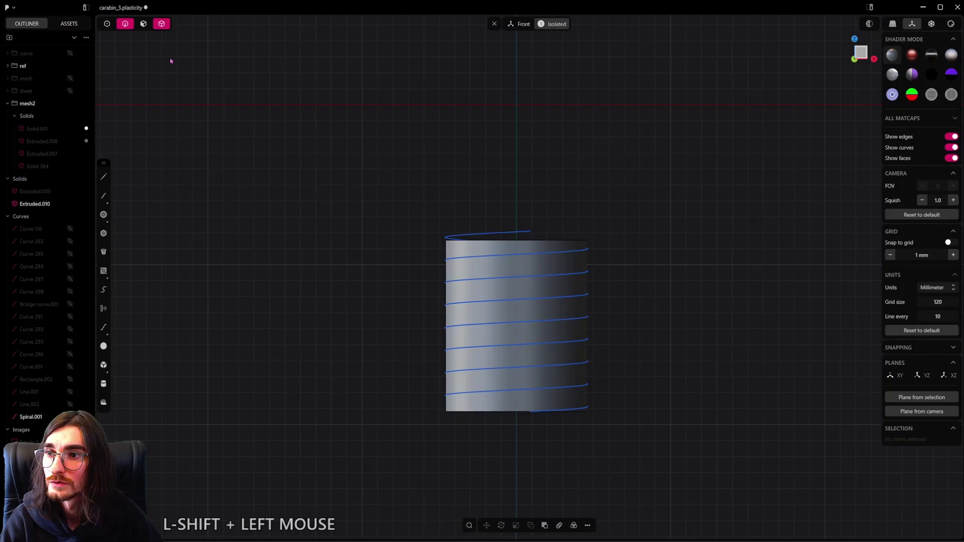
left_click(505, 236, "shift")
key("g")
key("z")
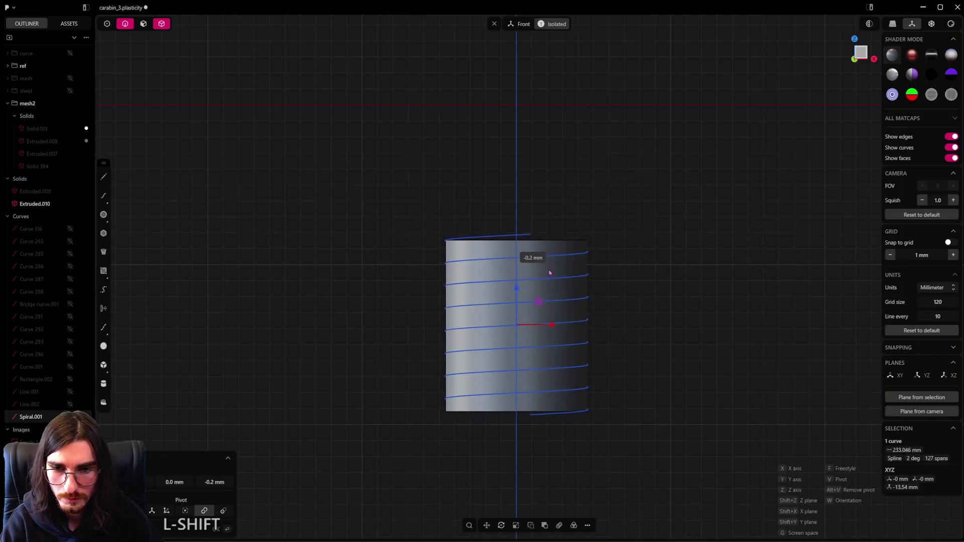
left_click(567, 281, "shift")
right_click(616, 286)
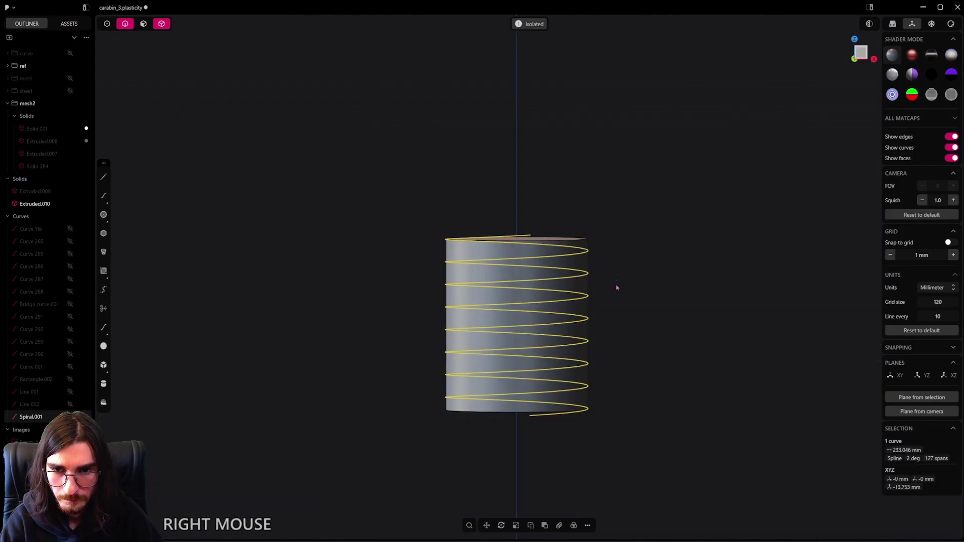
Step: Create a pipe along the spiral with a section size of about 0.58 mm
middle_click_drag(615, 286, 639, 269)
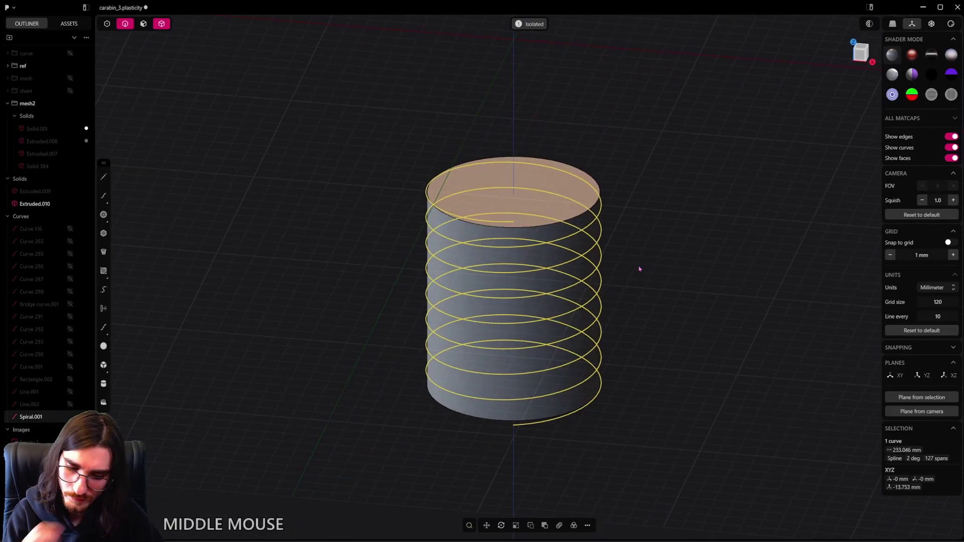
key("p")
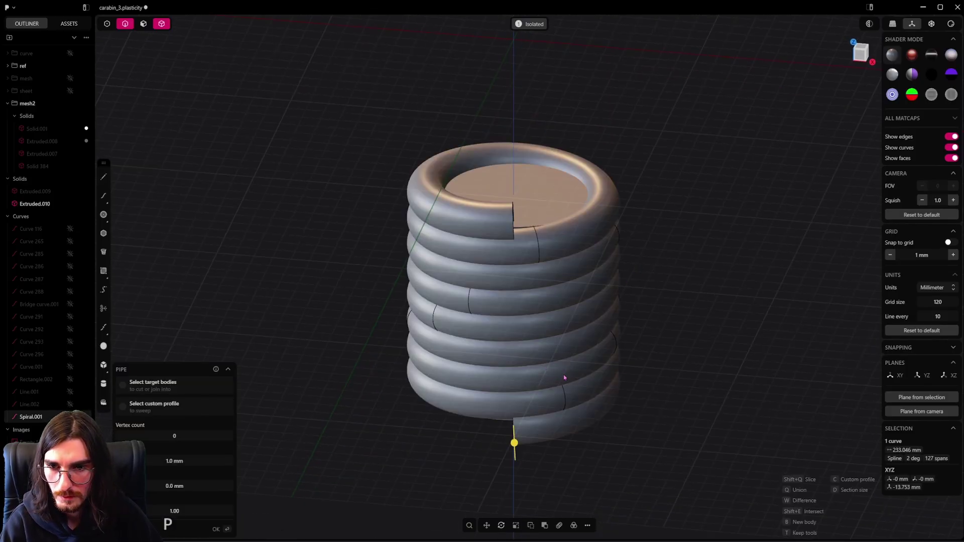
left_click(515, 444)
left_click_drag(514, 438, 517, 463)
middle_click_drag(518, 463, 492, 458)
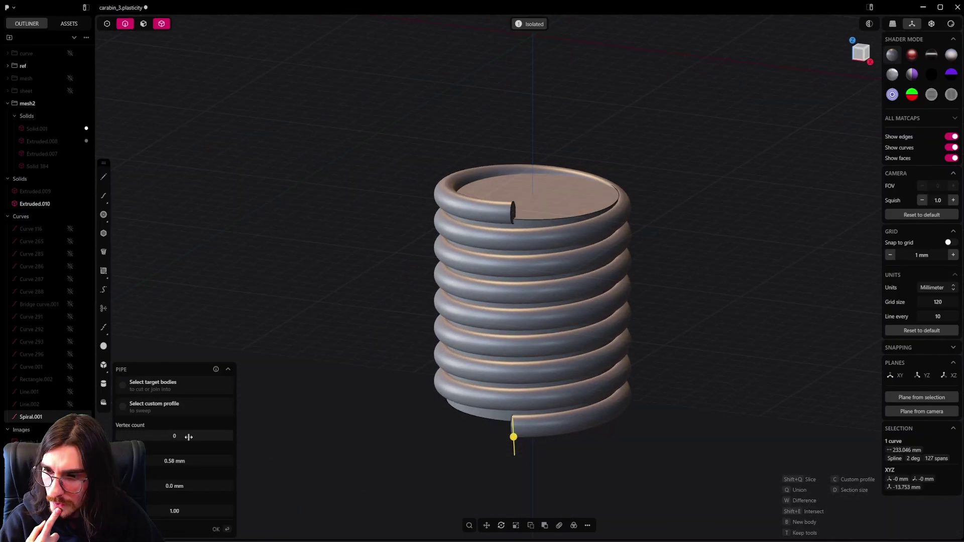
Step: Set the pipe's vertex count to 3 for a triangular profile and enlarge its section until neighbouring turns nearly touch
left_click(189, 437)
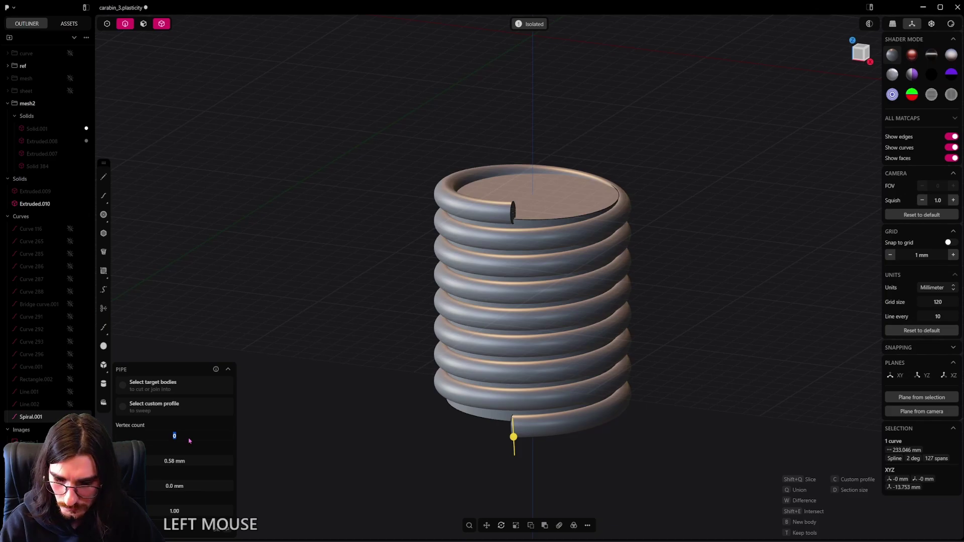
key("Return")
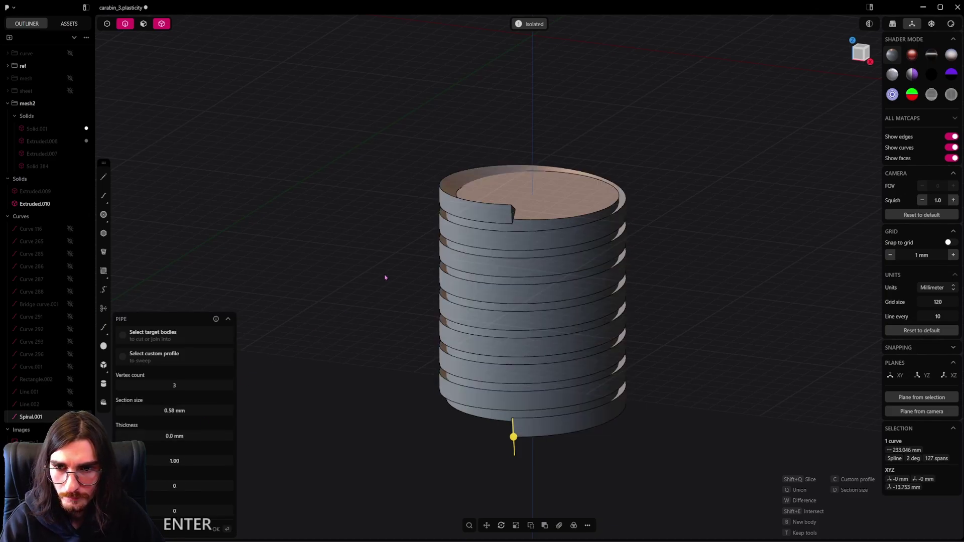
middle_click_drag(385, 277, 561, 496)
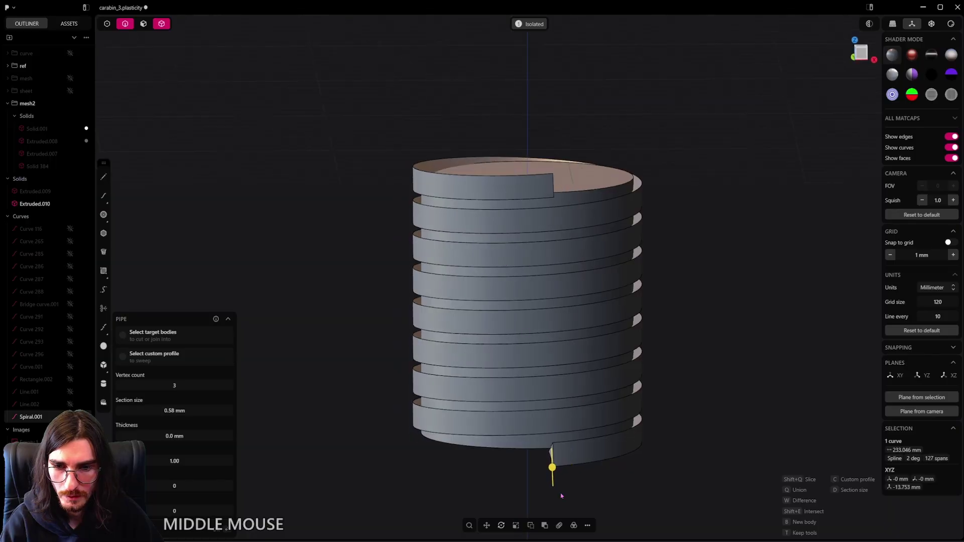
left_click_drag(552, 474, 553, 523)
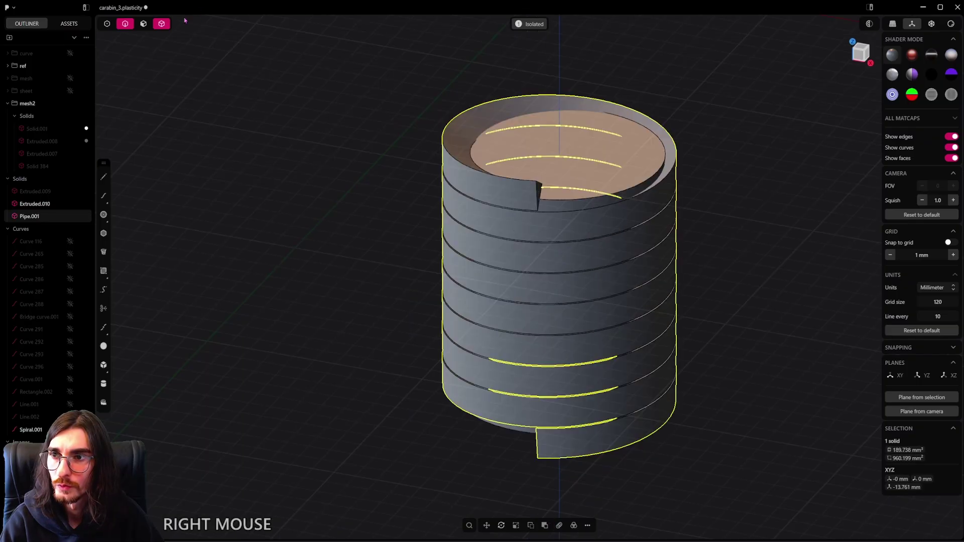
Step: Subtract the triangular spiral pipe from the rod to cut the thread grooves, checking the result in front view
left_click(177, 37)
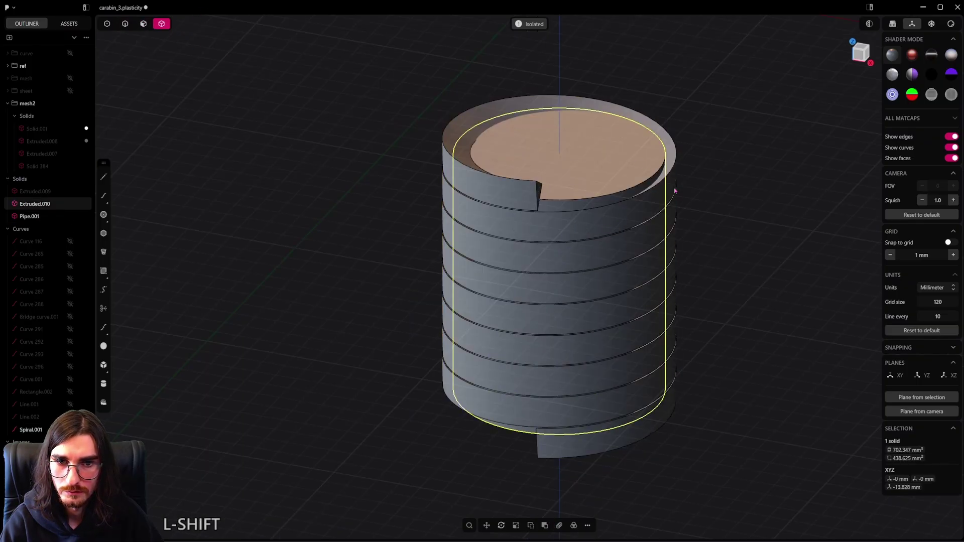
left_click(674, 206, "shift")
key("q")
scroll(615, 294, "up", 2)
middle_click_drag(613, 294, 692, 240)
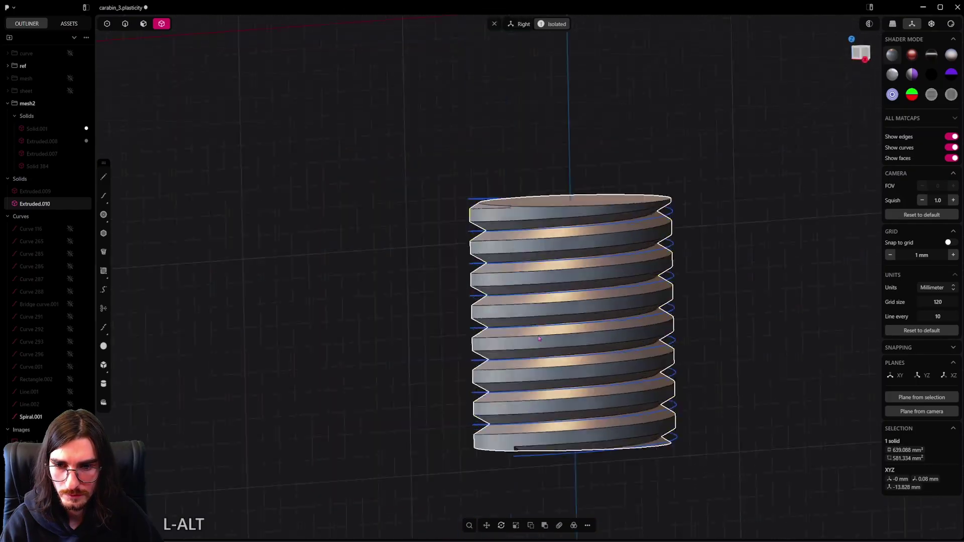
middle_click_drag(539, 339, 608, 328, "alt")
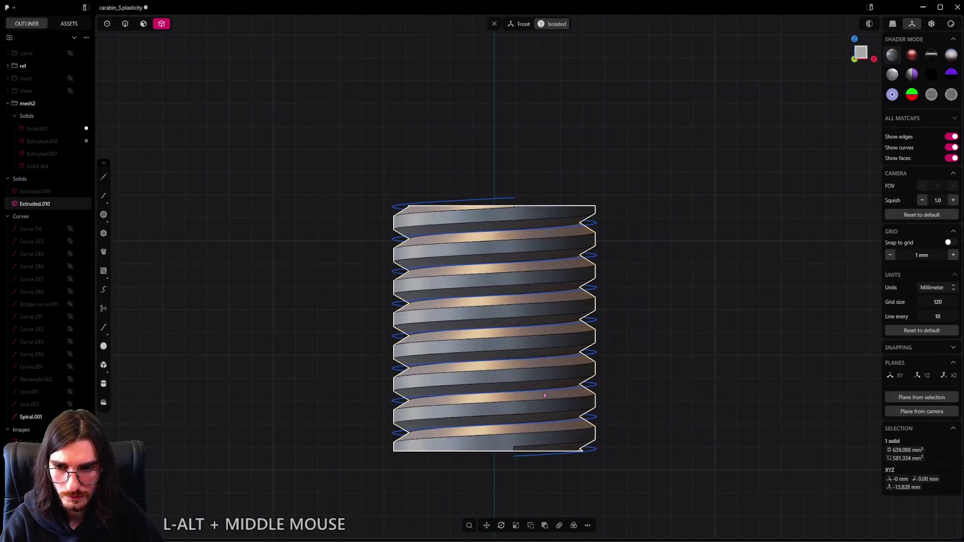
scroll(544, 396, "up", 2)
Step: Push the thread's outer crest face outward to make the crests narrower and the thread deeper
left_click(143, 25)
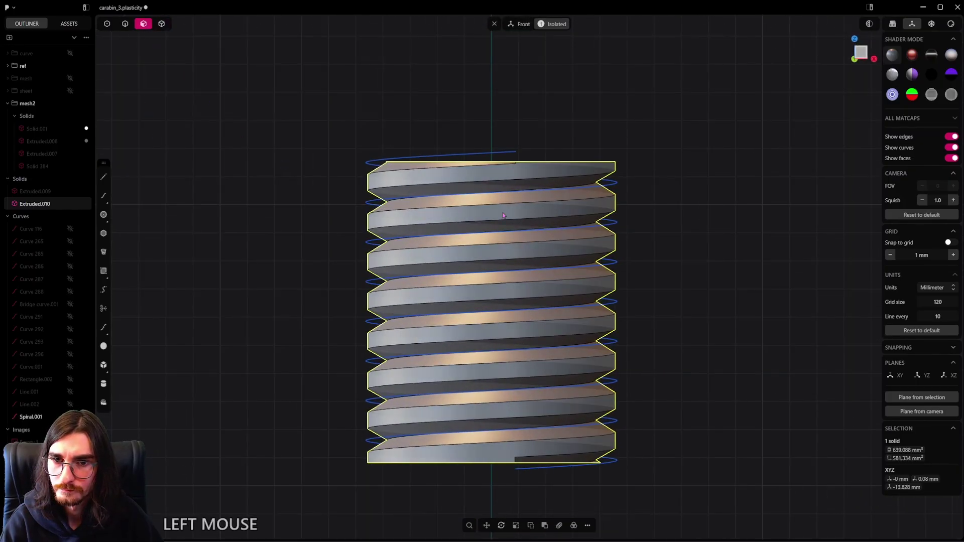
left_click(542, 206)
middle_click_drag(580, 242, 602, 269)
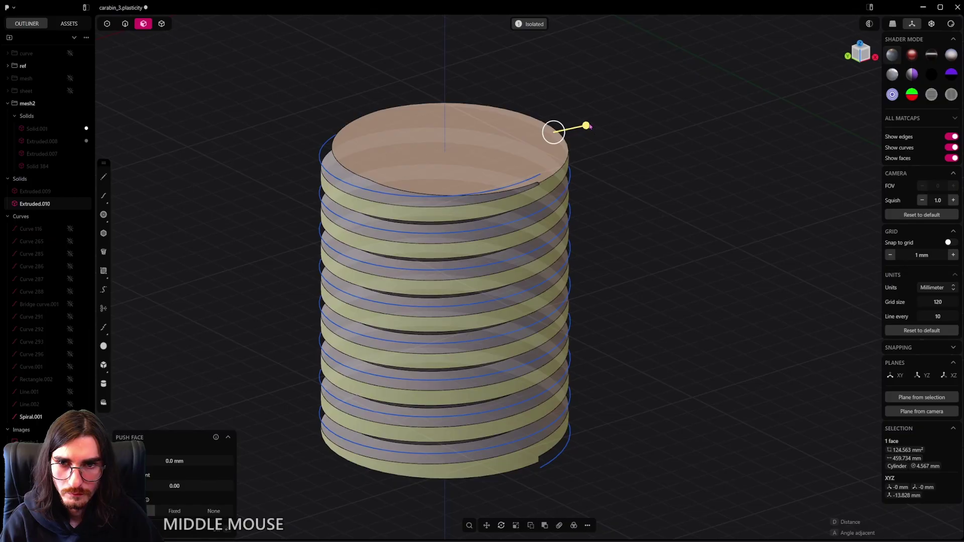
mouse_move(590, 126)
left_mouse_down("shift")
mouse_move(549, 129)
mouse_move(635, 132)
left_mouse_up("shift")
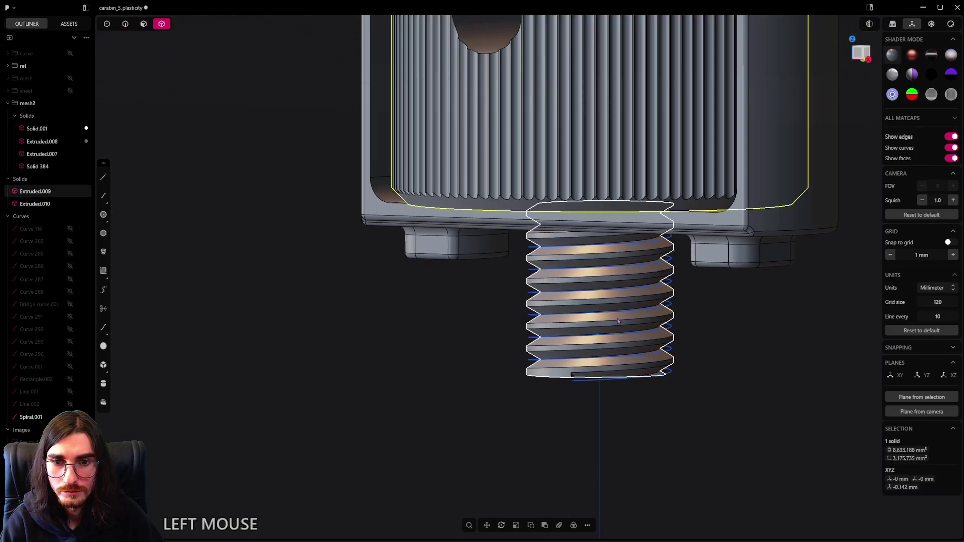
Step: Isolate the grooved cylinder with the threaded rod and move the rod slightly upward along the Z axis against the cylinder's underside
left_click(618, 332, "shift")
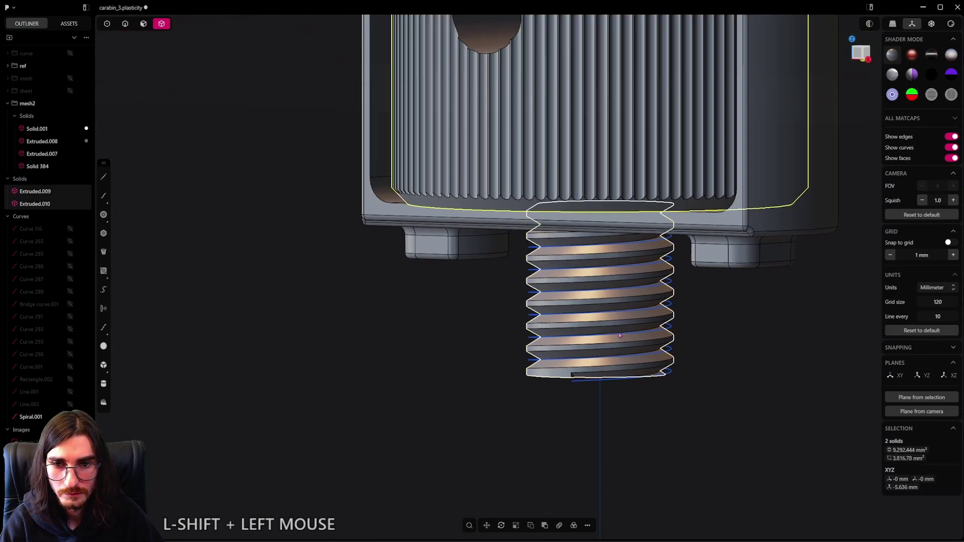
key("/")
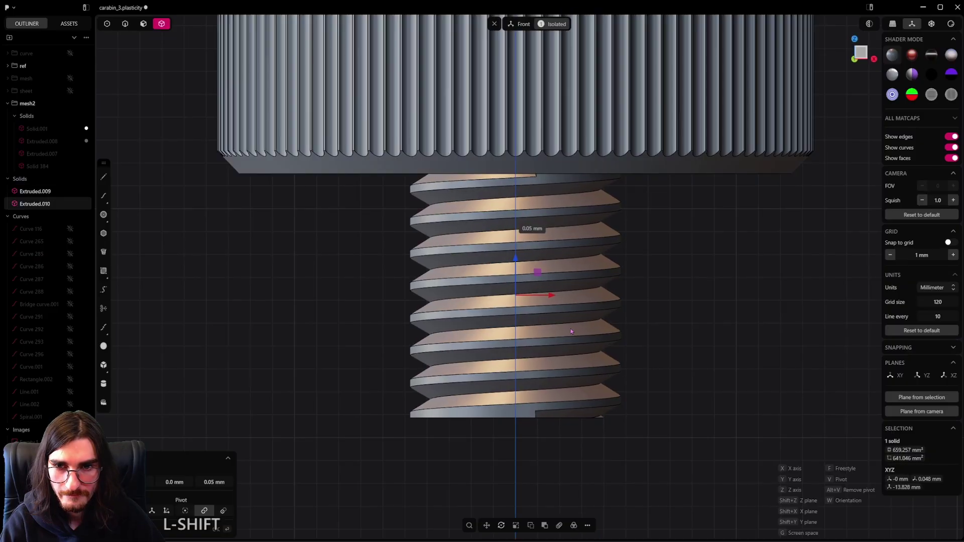
middle_click_drag(576, 284, 530, 319, "shift")
key("shift+z")
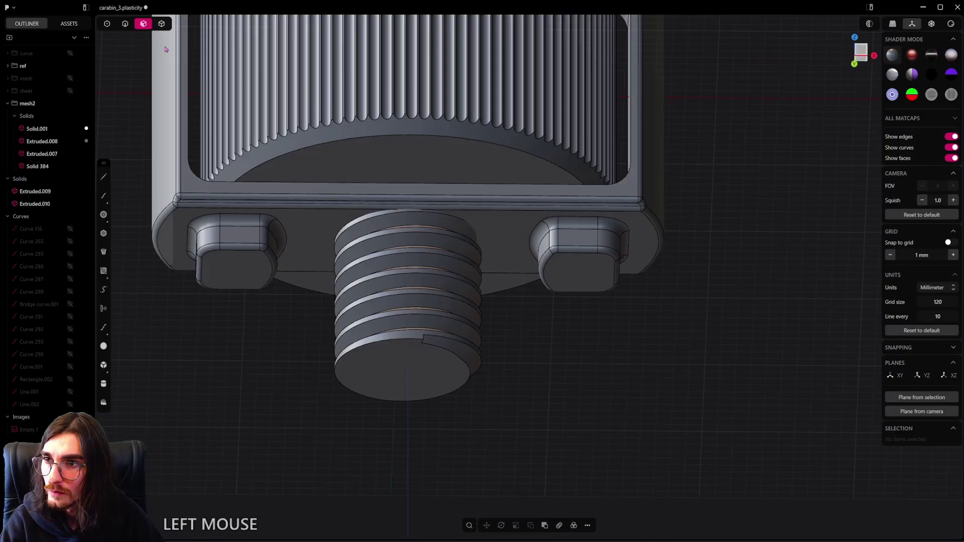
Step: Push the threaded rod's bottom end face inward by about 0.38 mm to trim away the uneven thread end
scroll(477, 381, "up", 4)
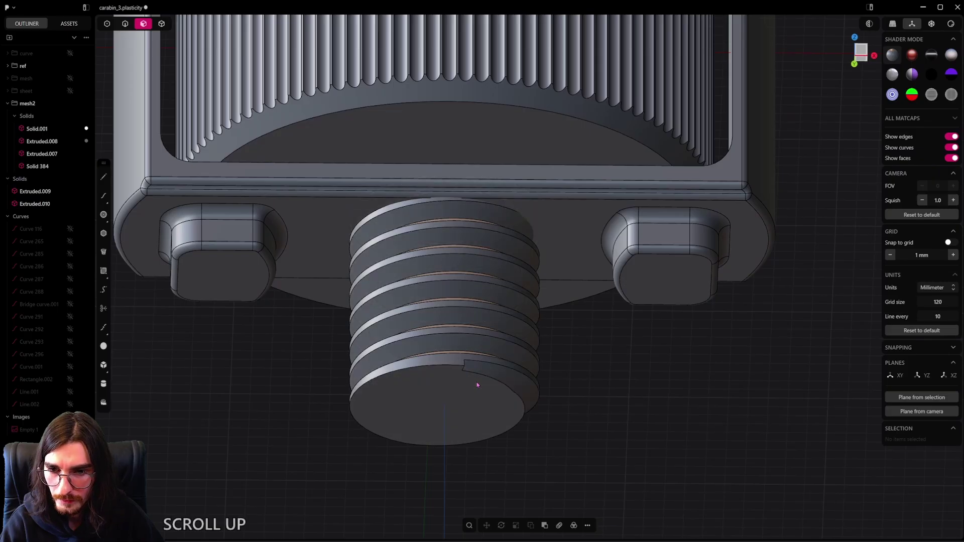
left_click(477, 381)
scroll(475, 388, "up", 3)
middle_click_drag(475, 388, 470, 414)
mouse_move(475, 418)
left_mouse_down()
mouse_move(475, 437)
mouse_move(476, 394)
mouse_move(471, 412)
left_mouse_up()
key("ctrl+z")
left_click(471, 414)
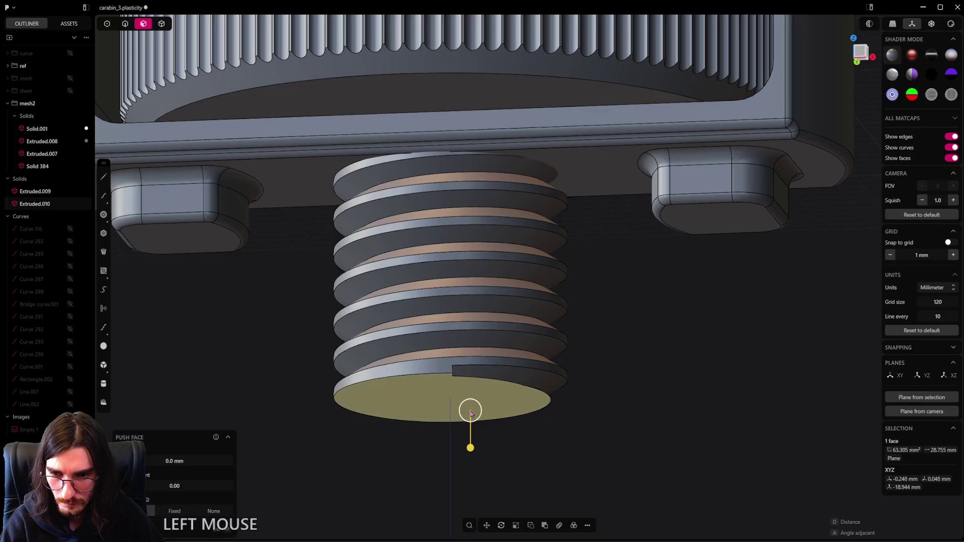
left_click_drag(470, 447, 470, 441)
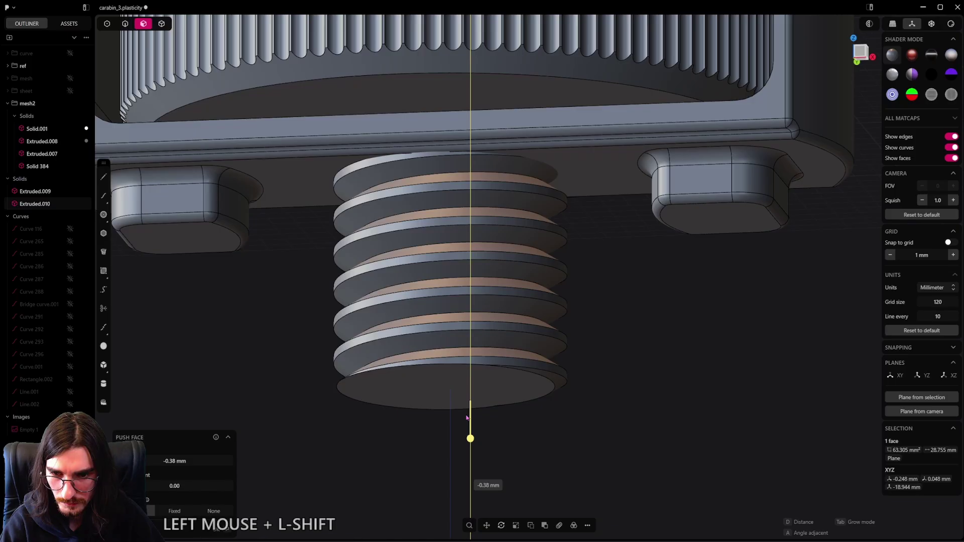
left_click_drag(466, 415, 468, 414, "shift")
Step: Draw a pentagon centred on the rod's bottom end face and fillet all five of its corners
middle_click_drag(482, 401, 501, 394)
right_click(502, 394)
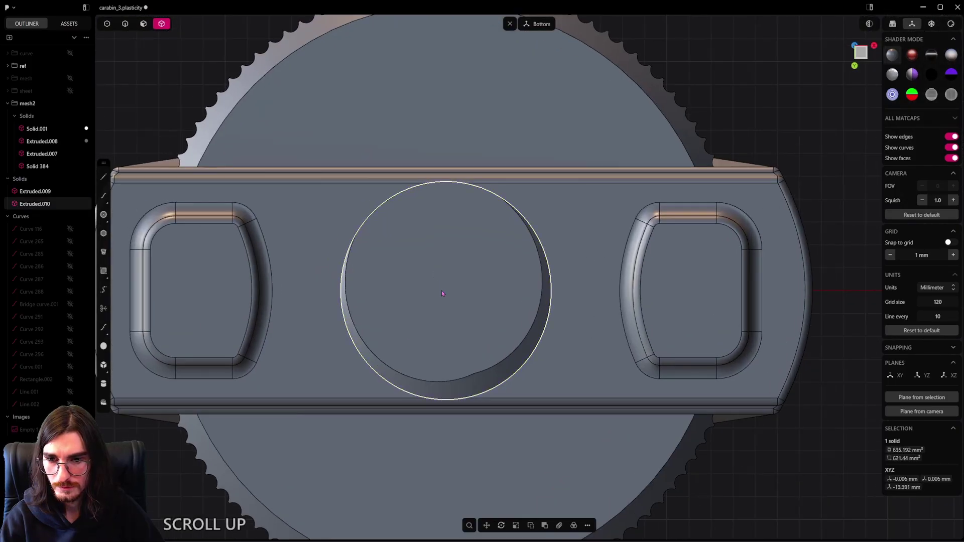
left_click(103, 234)
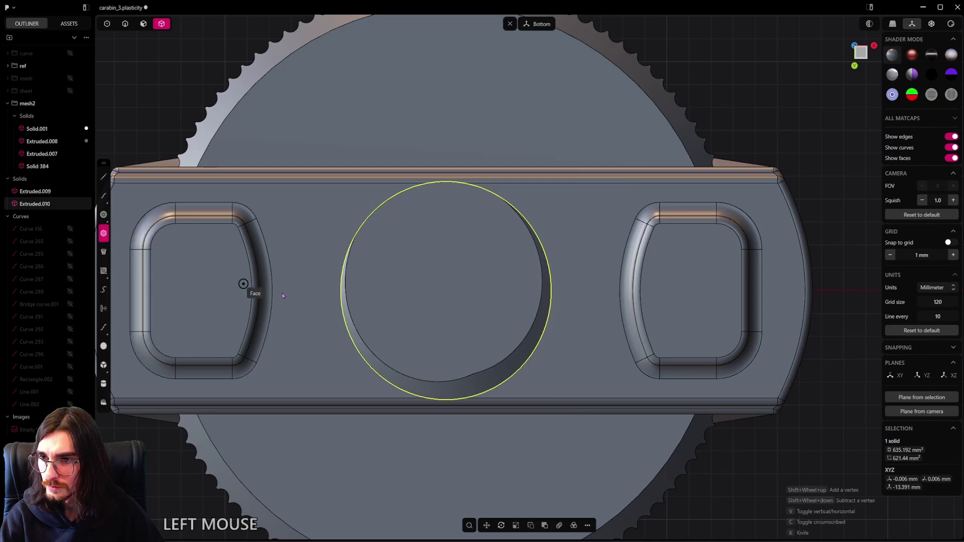
left_click(446, 292)
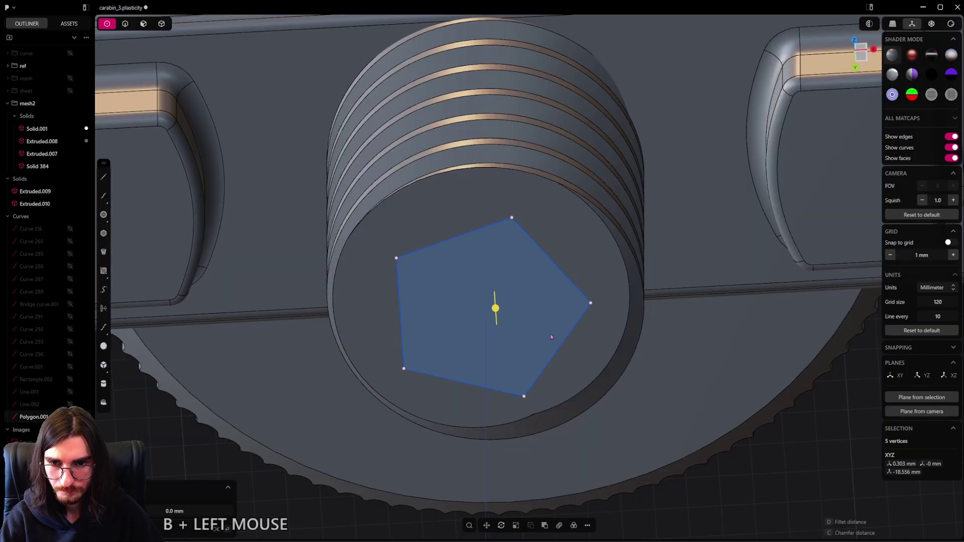
left_click_drag(496, 309, 495, 286, "shift")
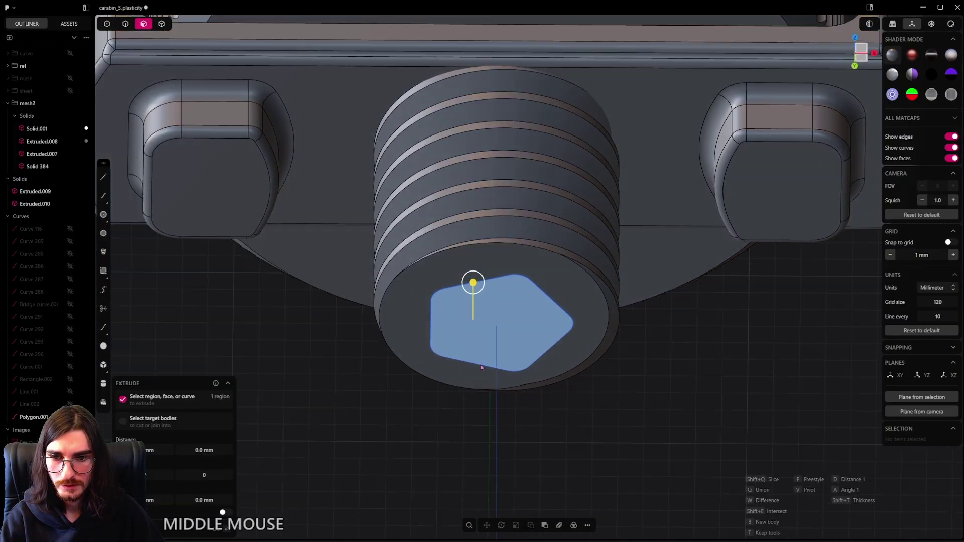
Step: Extrude the rounded pentagon upward inside the rod as a separate solid and delete its source curve
middle_click_drag(473, 281, 476, 280)
scroll(476, 281, "down", 2)
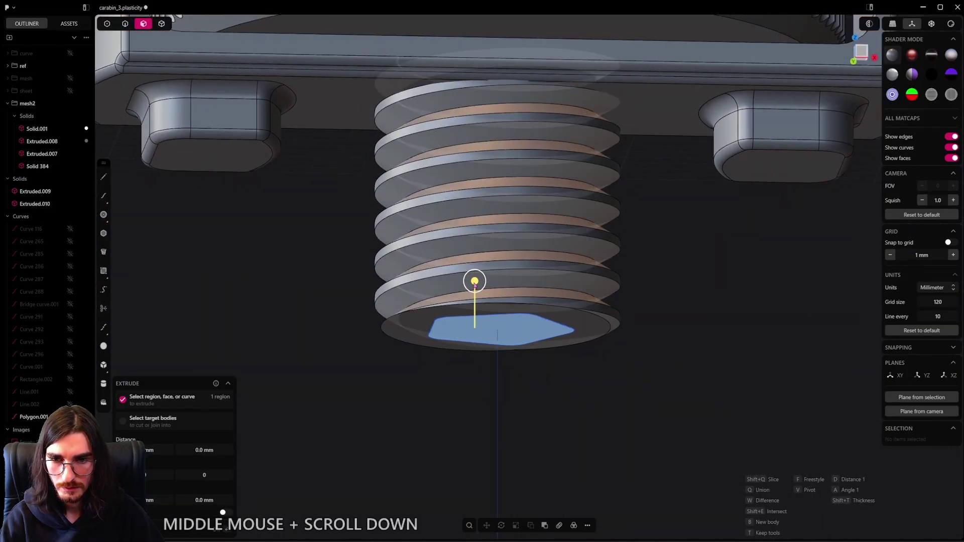
left_click_drag(475, 282, 477, 239)
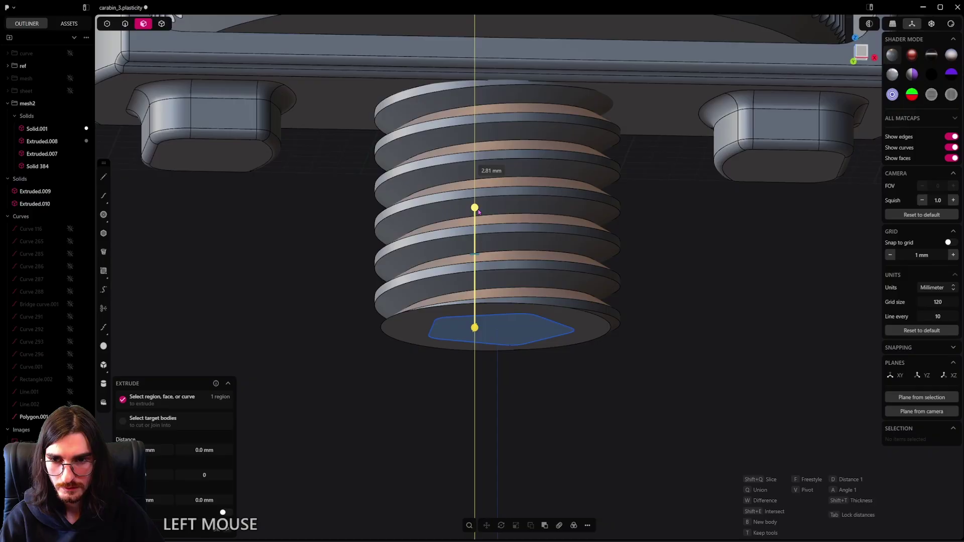
right_click(532, 323)
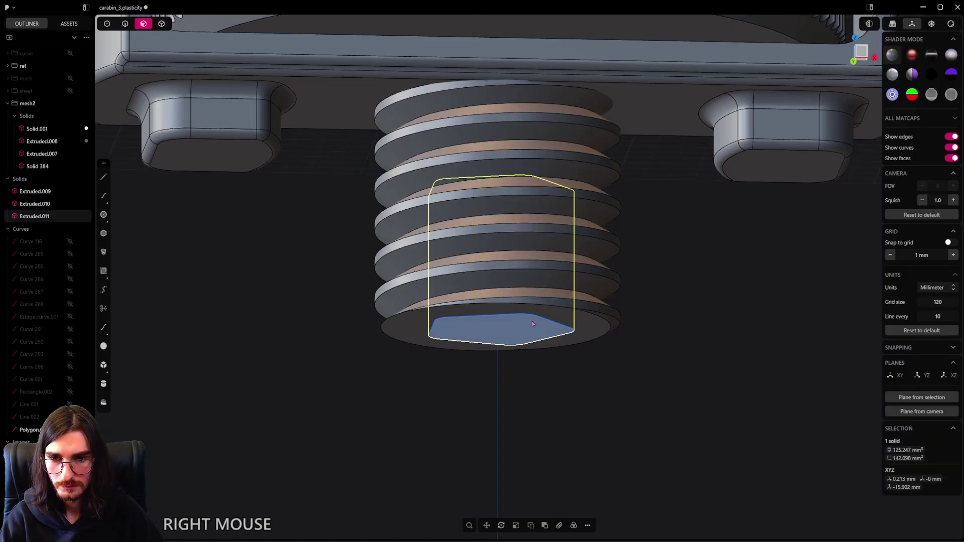
left_click(126, 30)
middle_click_drag(544, 387, 522, 330, "alt")
left_click(536, 306)
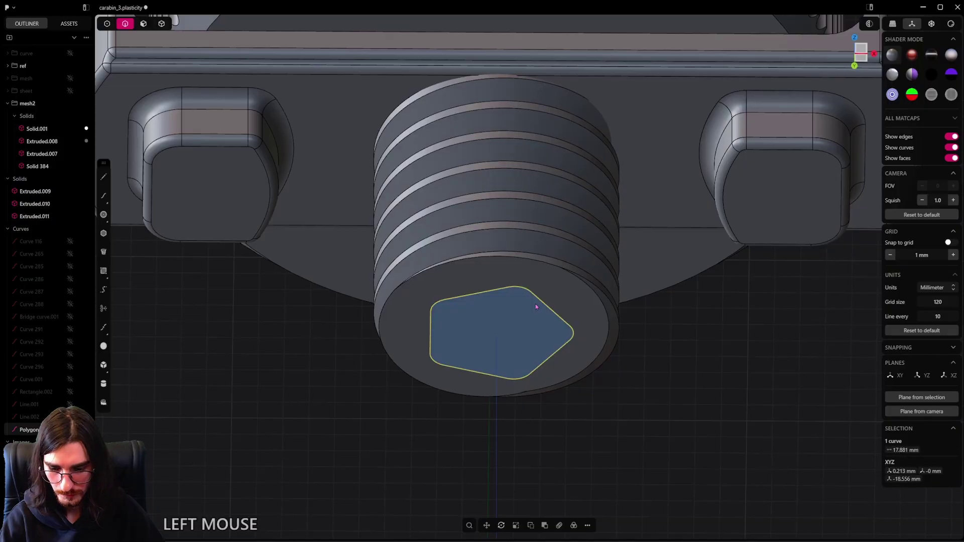
key("x")
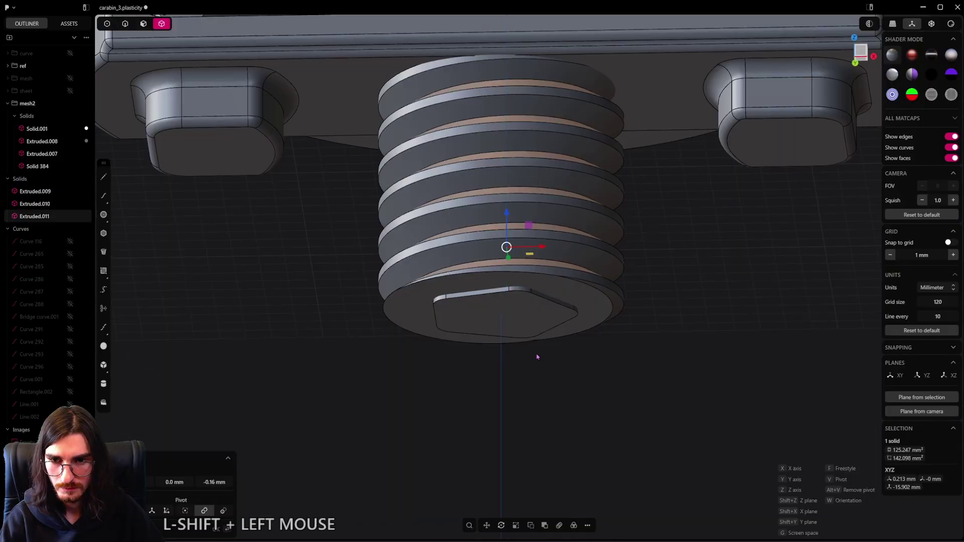
Step: Lower the pentagonal solid 0.16 mm along Z and subtract it from the rod to cut the tool socket
right_click(557, 344)
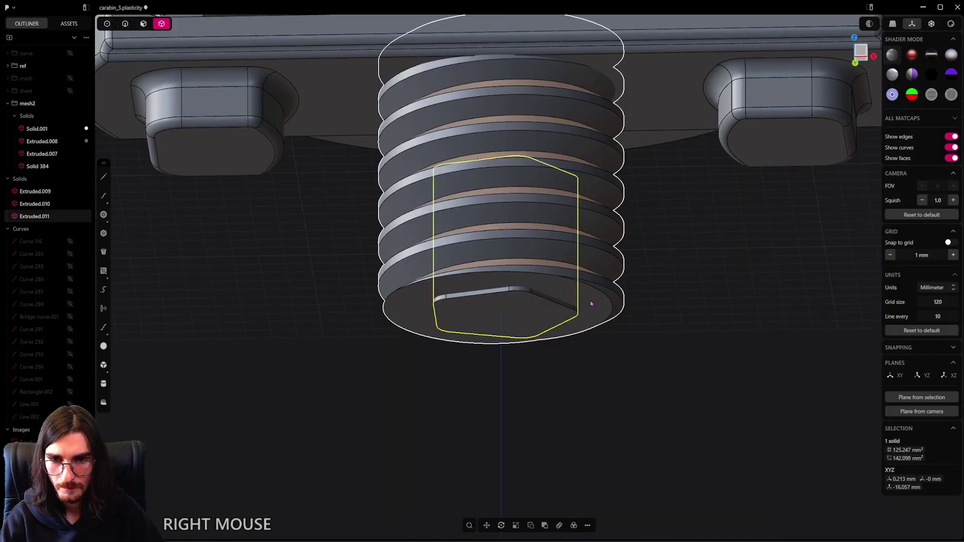
left_click(550, 313, "shift")
key("q")
right_click(551, 320)
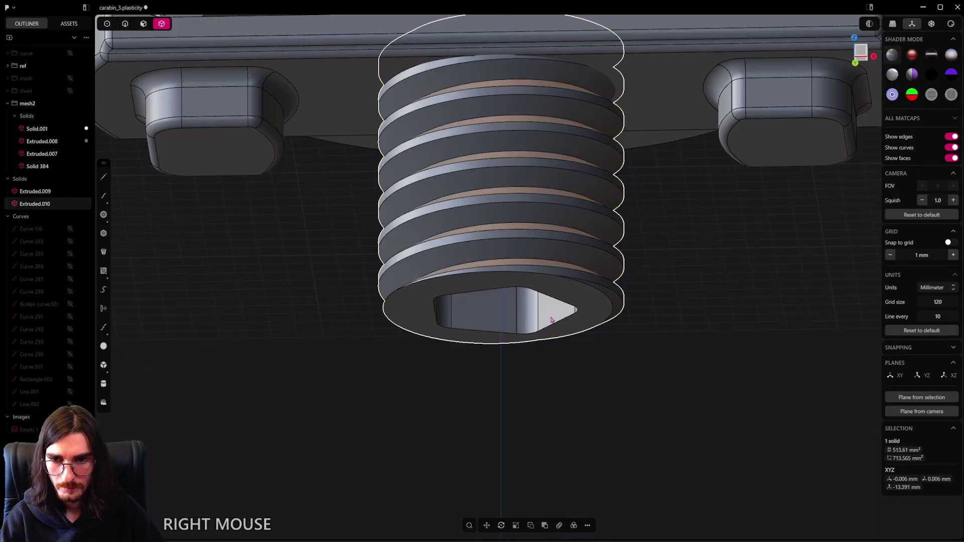
Step: Add a small bevel to the rim edges of the pentagonal socket and save the file
scroll(551, 320, "down", 3)
mouse_move(551, 338)
middle_mouse_down()
mouse_move(547, 319)
mouse_move(547, 346)
mouse_move(558, 341)
middle_mouse_up()
scroll(502, 326, "up", 5)
left_click(125, 23)
scroll(452, 336, "up", 3)
left_click(553, 330, "alt")
key("b")
left_click_drag(593, 326, 544, 364, "shift")
right_click(558, 376)
scroll(572, 390, "down", 3)
key("ctrl+s")
Step: Scale the threaded rod down slightly and uniformly about its centre
key("4")
key("ctrl+KP_7")
middle_click_drag(533, 138, 541, 256, "shift")
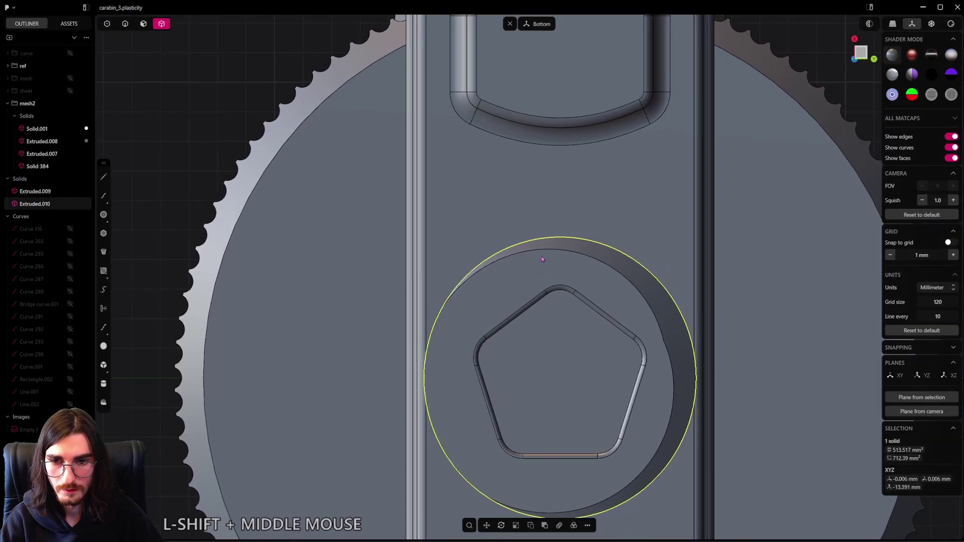
key("s")
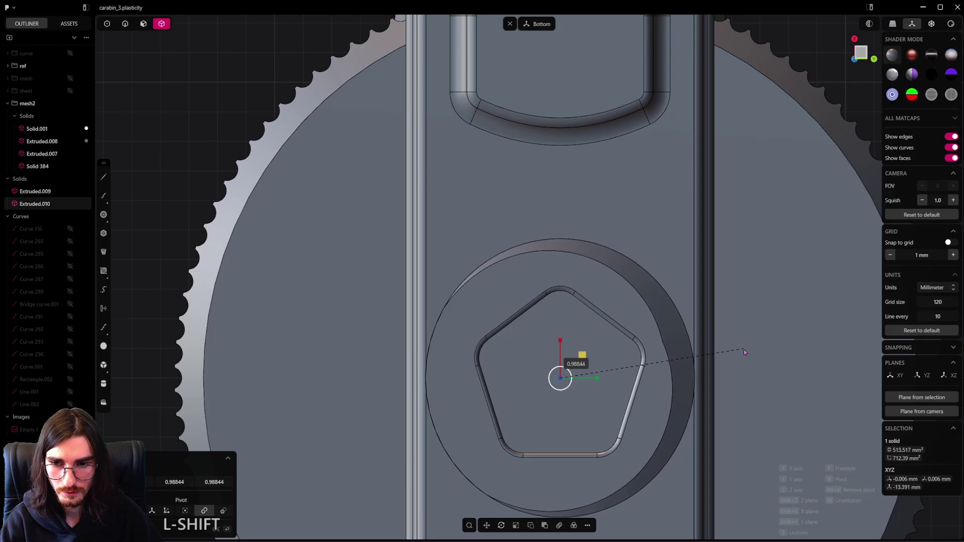
left_click(706, 352, "shift")
scroll(645, 336, "down", 5)
middle_click_drag(645, 347, 532, 314, "alt")
right_click(628, 351)
Step: Hide the frame, move the threaded rod slightly up along Z against the cylinder's underside, and unhide the frame
left_click(616, 235)
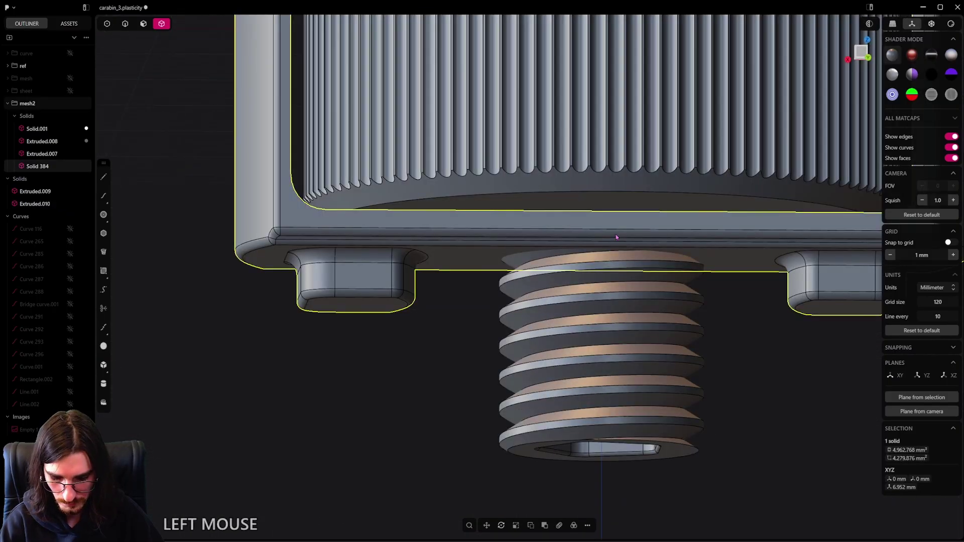
key("h")
left_click(598, 250)
scroll(598, 253, "up", 3)
middle_click_drag(599, 252, 646, 252)
key("g")
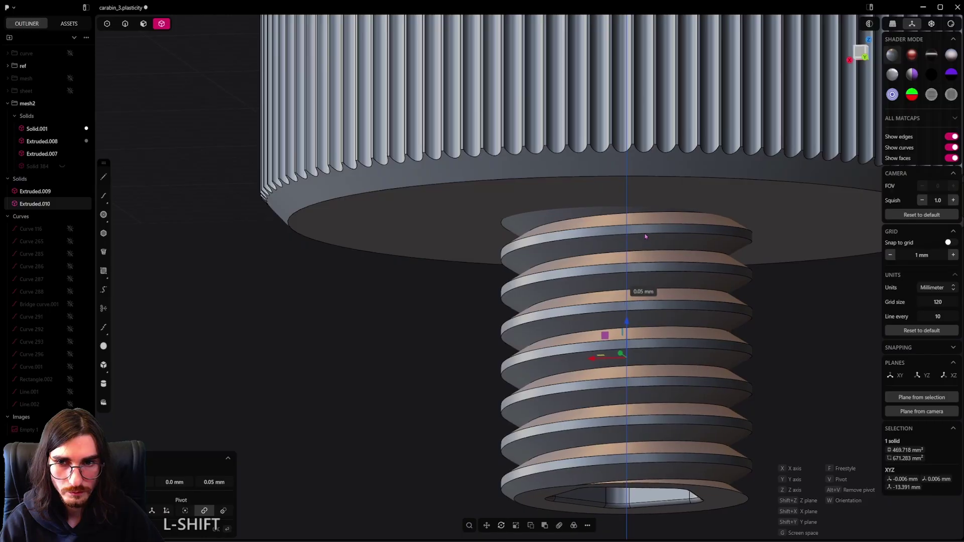
scroll(645, 236, "down", 2)
key("shift")
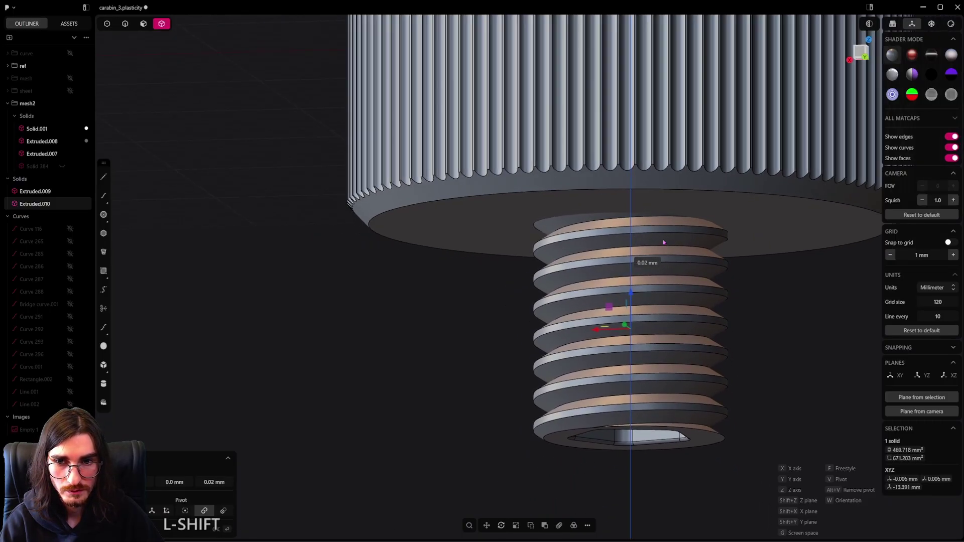
left_click(652, 249)
key("alt+h")
Step: Subtract the threaded rod from the frame with a Boolean Difference, keeping the rod as the tool body
middle_click_drag(653, 290, 719, 244)
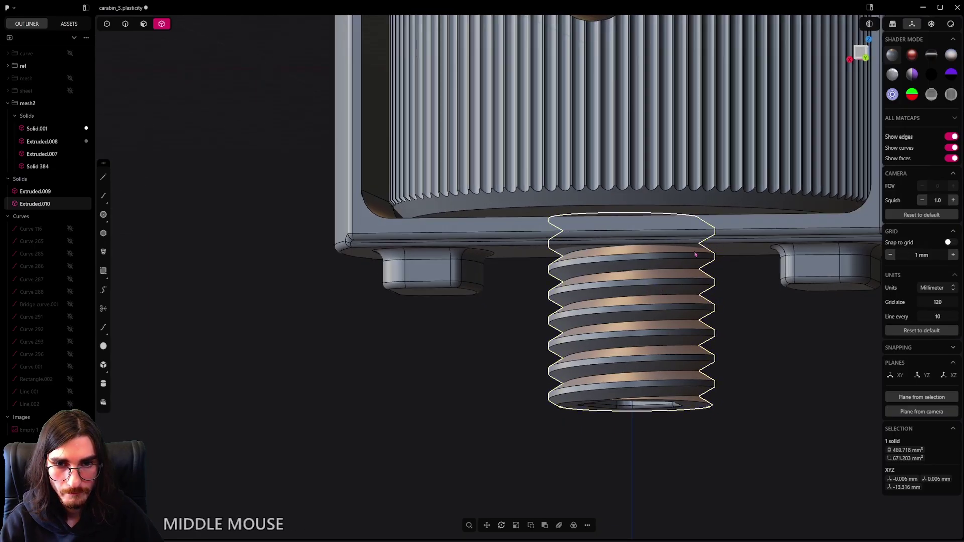
left_click(723, 244, "shift")
middle_click_drag(723, 244, 616, 317, "shift")
left_click(615, 317)
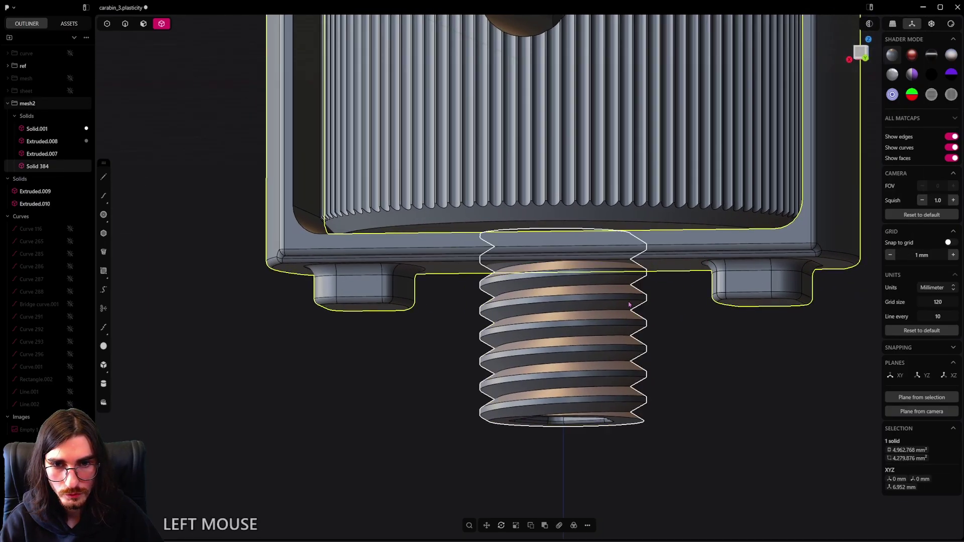
scroll(611, 328, "up", 2)
key("q")
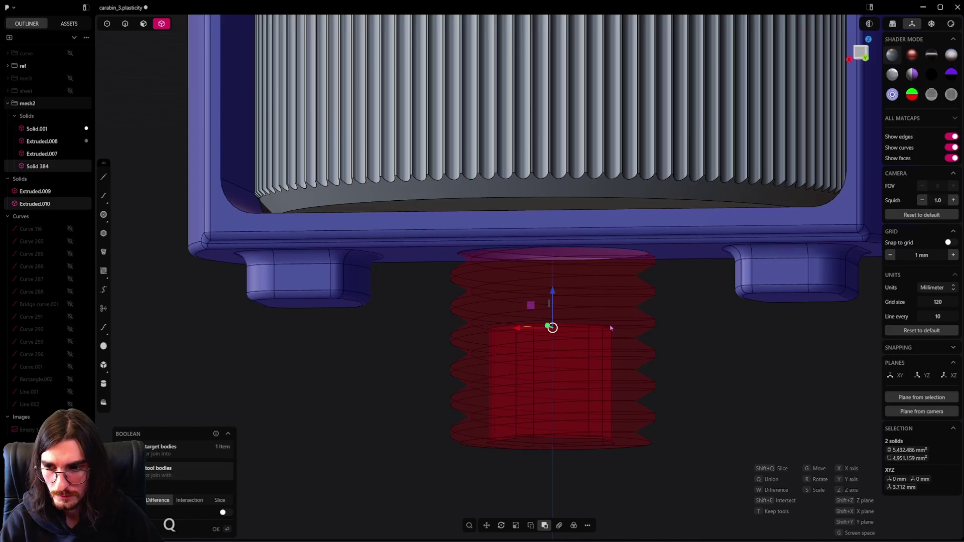
key("t")
right_click(611, 328)
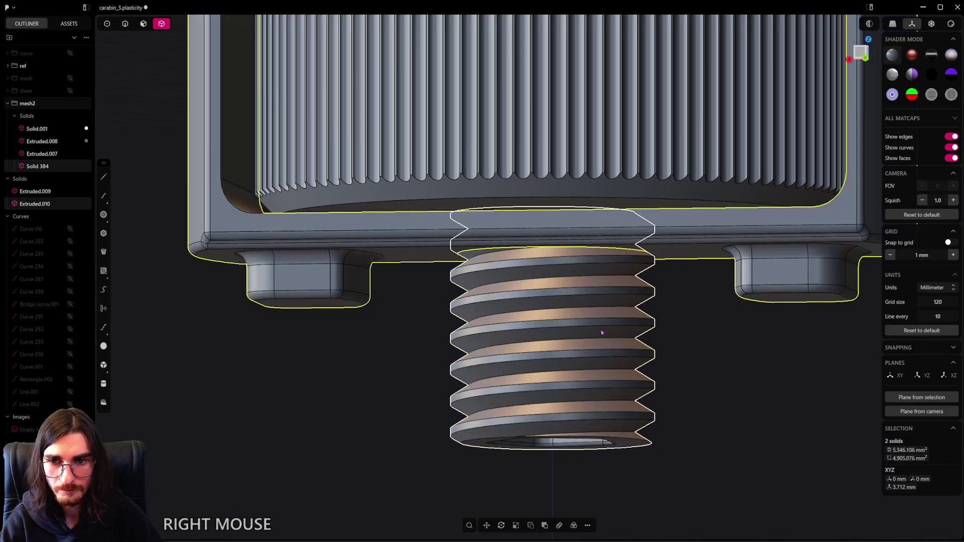
Step: Join the threaded rod and the grooved cylinder into one solid with a Boolean Union
scroll(603, 352, "down", 1)
middle_click_drag(603, 351, 592, 372)
left_click(593, 370)
left_click(604, 243, "shift")
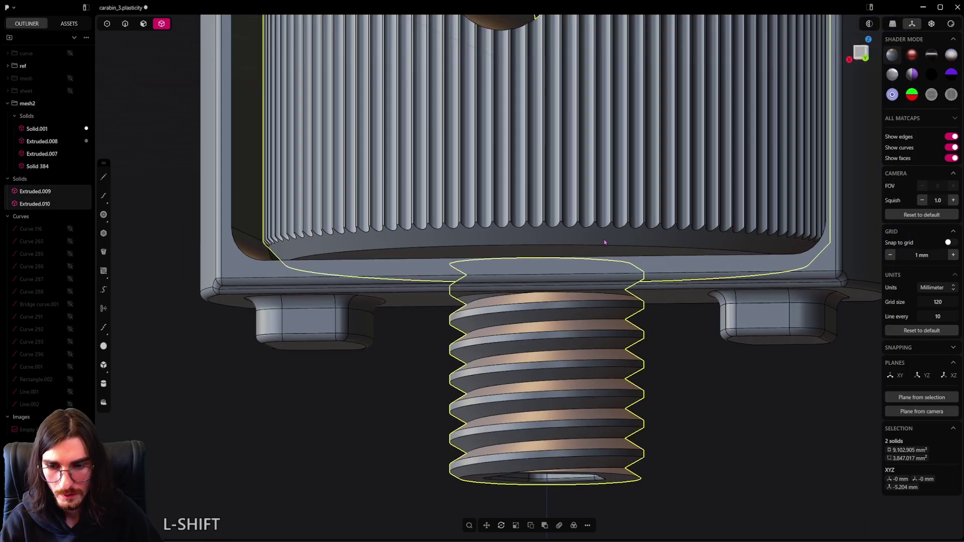
key("q")
right_click(604, 243)
Step: Hide the merged cylinder and threaded rod to expose the threaded hole in the frame's base
scroll(673, 357, "down", 2)
left_click(674, 357)
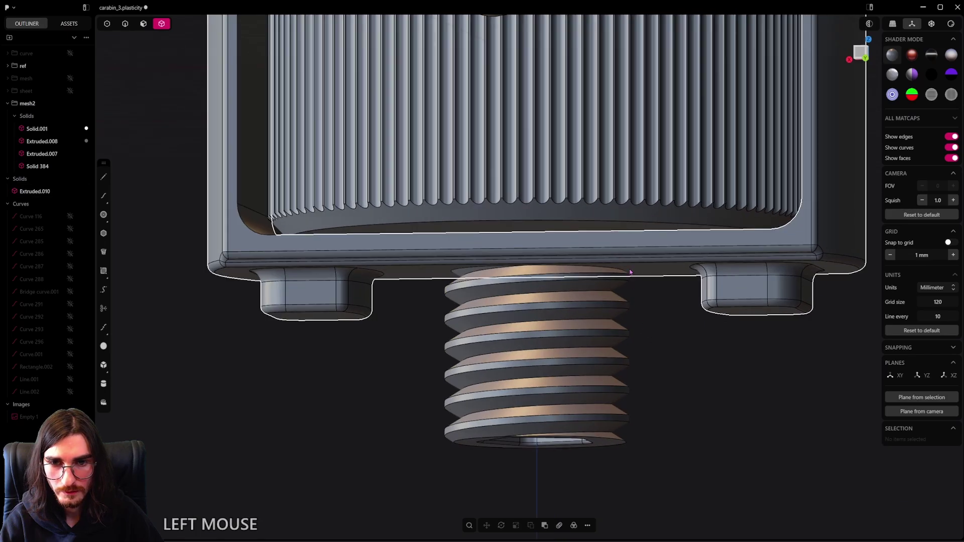
middle_click_drag(673, 357, 628, 248)
left_click(628, 248)
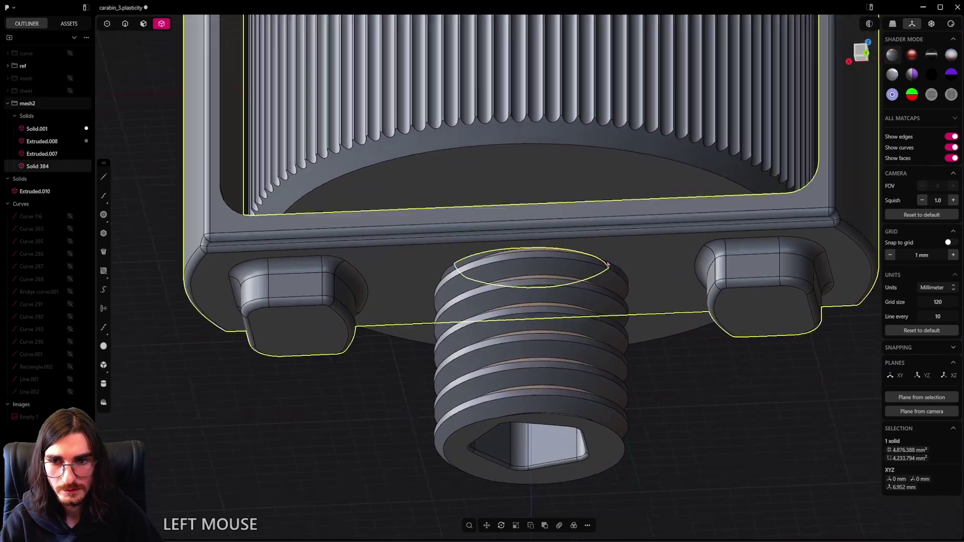
scroll(387, 248, "up", 4)
middle_click_drag(387, 248, 411, 258)
scroll(477, 225, "down", 3)
left_click(530, 175)
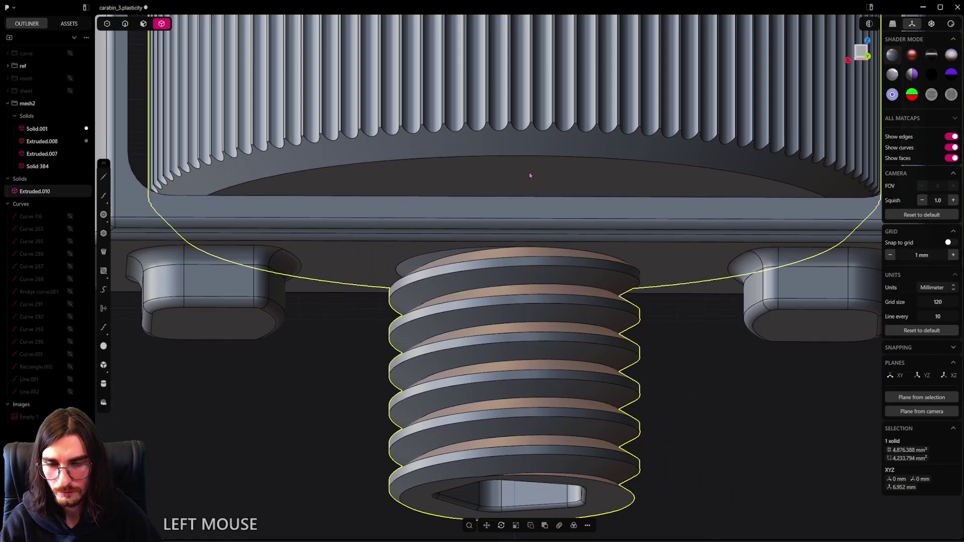
key("h")
Step: Fillet the lower rim edges of the frame's threaded hole by about 0.11 mm
middle_click_drag(522, 202, 482, 258)
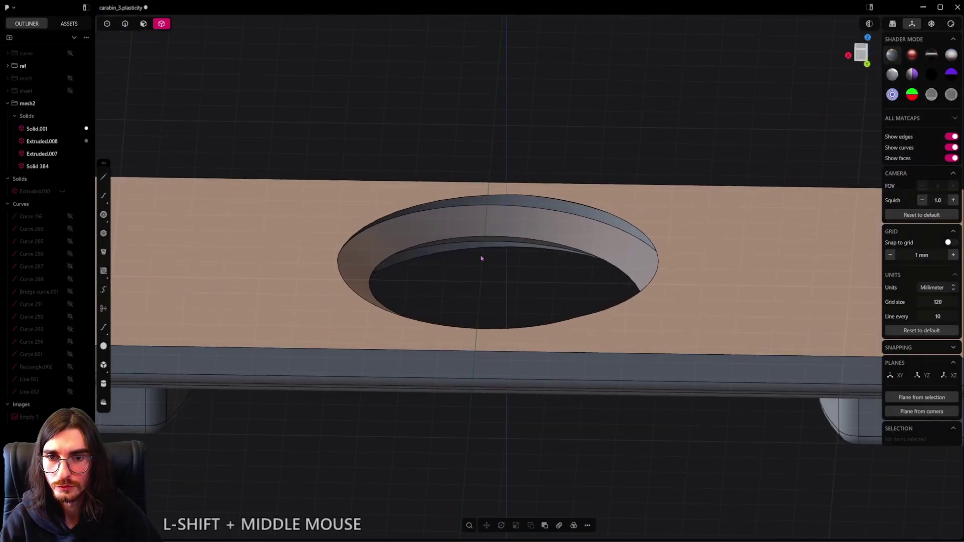
scroll(487, 329, "up", 2)
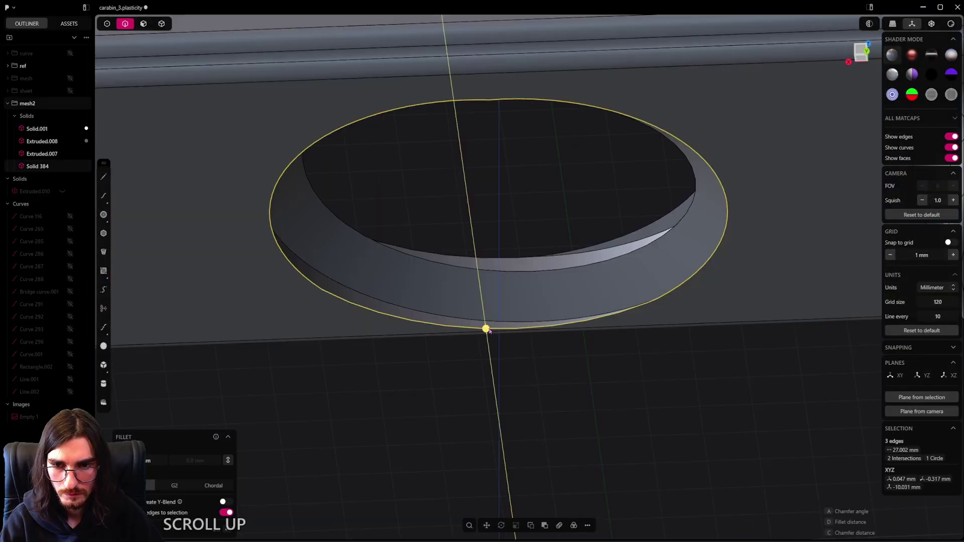
left_click_drag(487, 330, 477, 349, "shift")
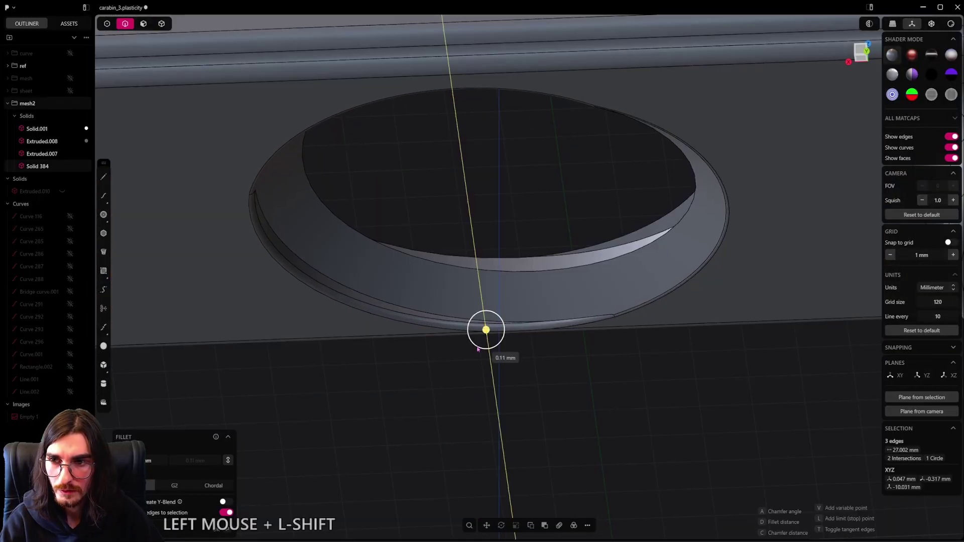
right_click(505, 272, "shift")
Step: Add a small bevel to the upper rim edge of the threaded hole inside the frame
middle_click_drag(534, 254, 718, 247)
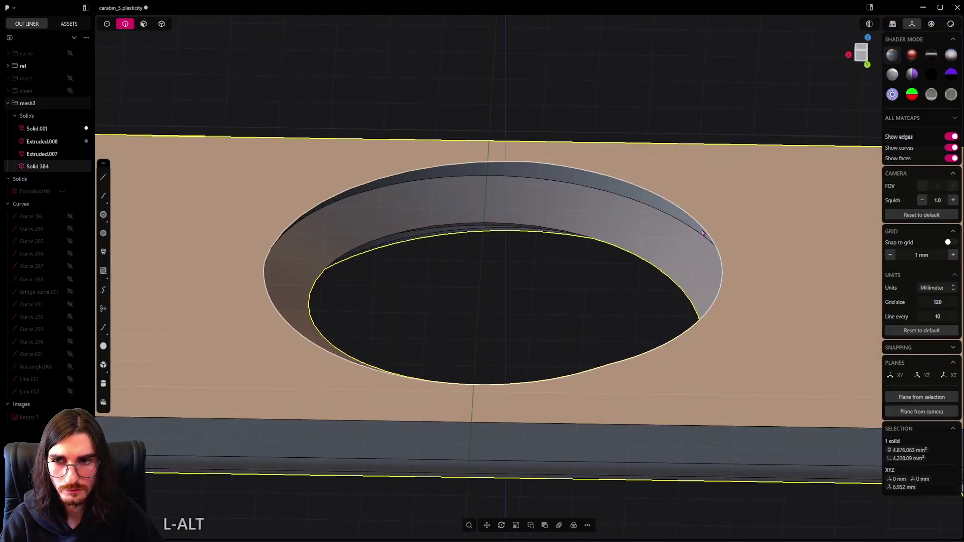
left_click(707, 233, "alt")
key("b")
left_click_drag(607, 366, 598, 339, "shift")
right_click(597, 333)
Step: Unhide the merged cylinder and threaded rod and save the file
scroll(577, 280, "down", 5)
middle_click_drag(577, 279, 567, 327)
key("alt+h")
scroll(574, 284, "down", 3)
scroll(566, 328, "down", 3)
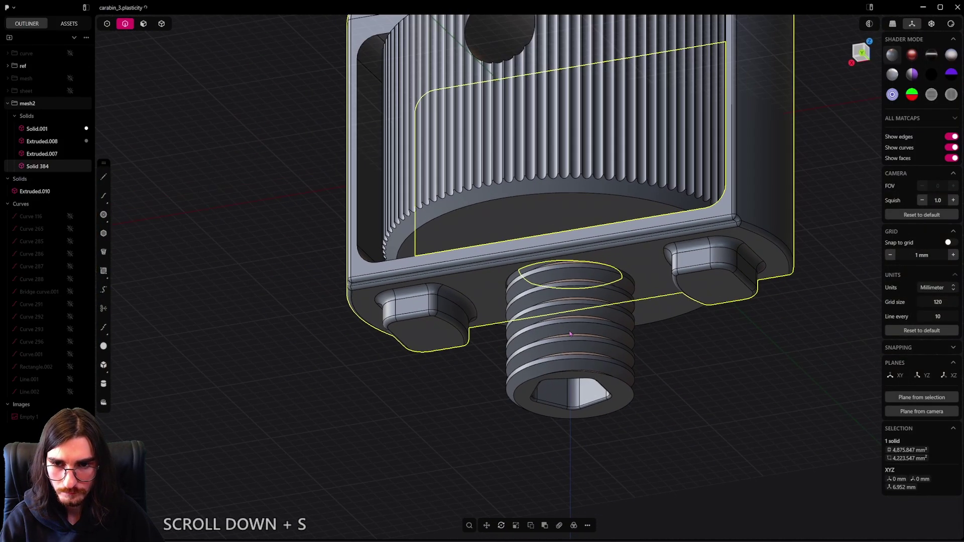
left_click(710, 402)
middle_click_drag(710, 402, 538, 334)
scroll(695, 393, "down", 2)
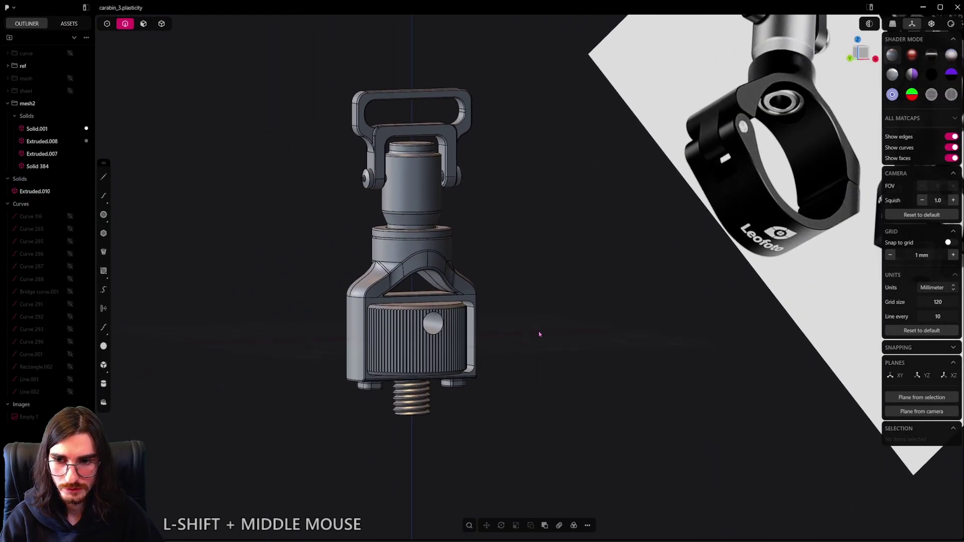
scroll(491, 366, "up", 2)
middle_click_drag(491, 366, 504, 397)
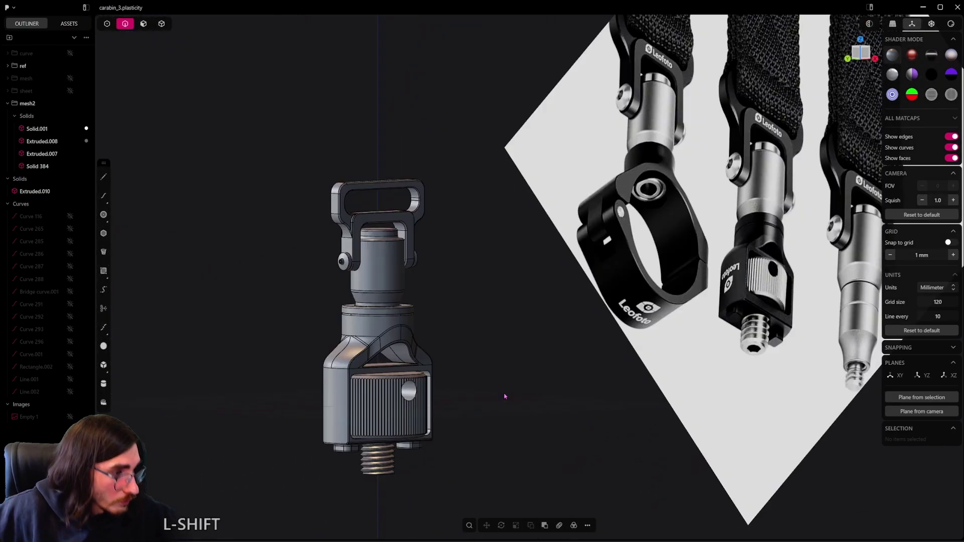